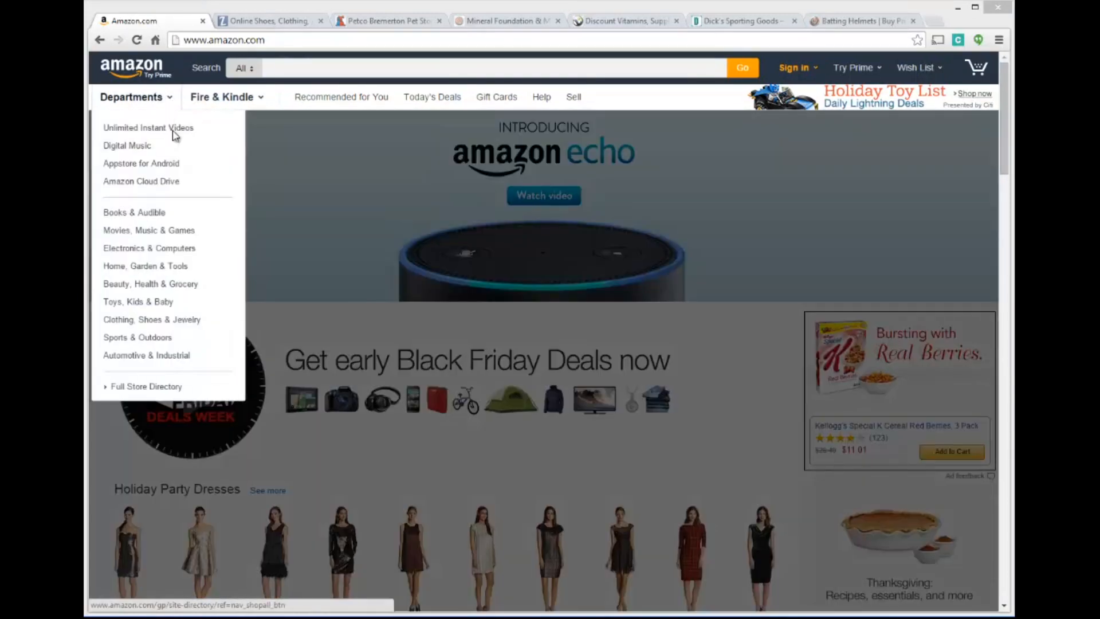
Open the Pet Supplies department from the Home, Garden & Tools category
mouse_move(163, 235)
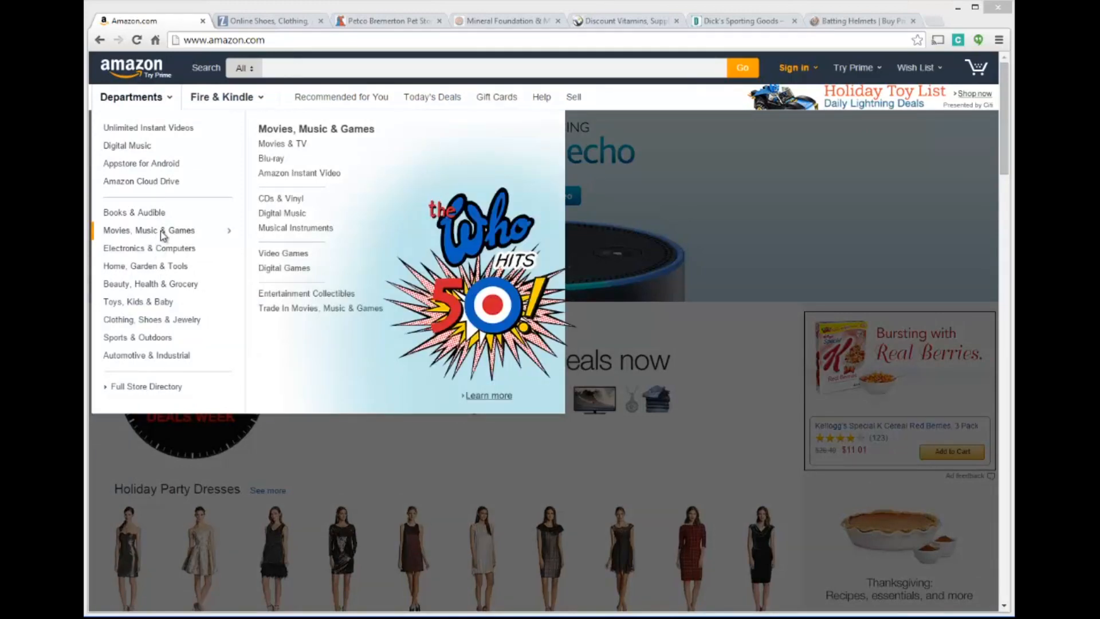
mouse_move(160, 253)
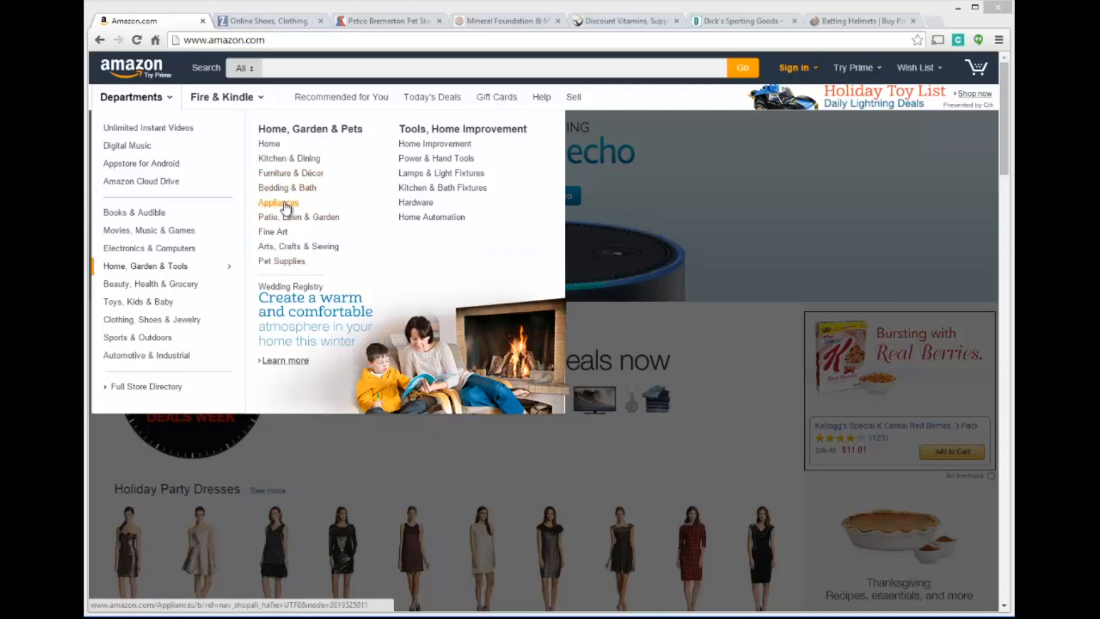
click(290, 261)
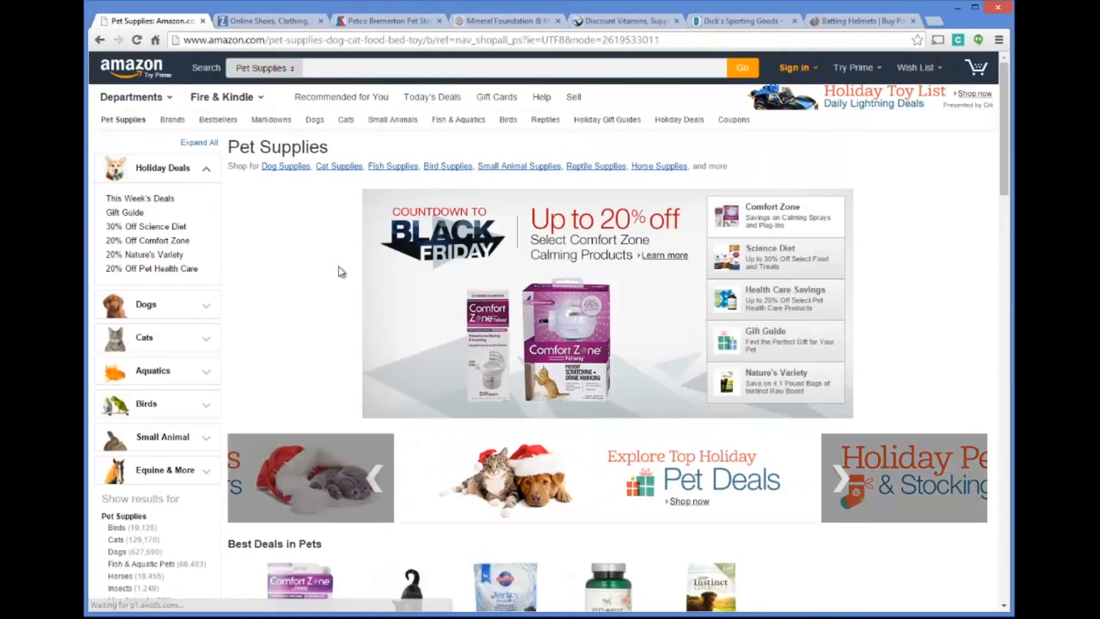
Open the Pet Supplies bestsellers in a new browser tab and switch to that tab
scroll(410, 238, down, 5)
scroll(506, 232, down, 4)
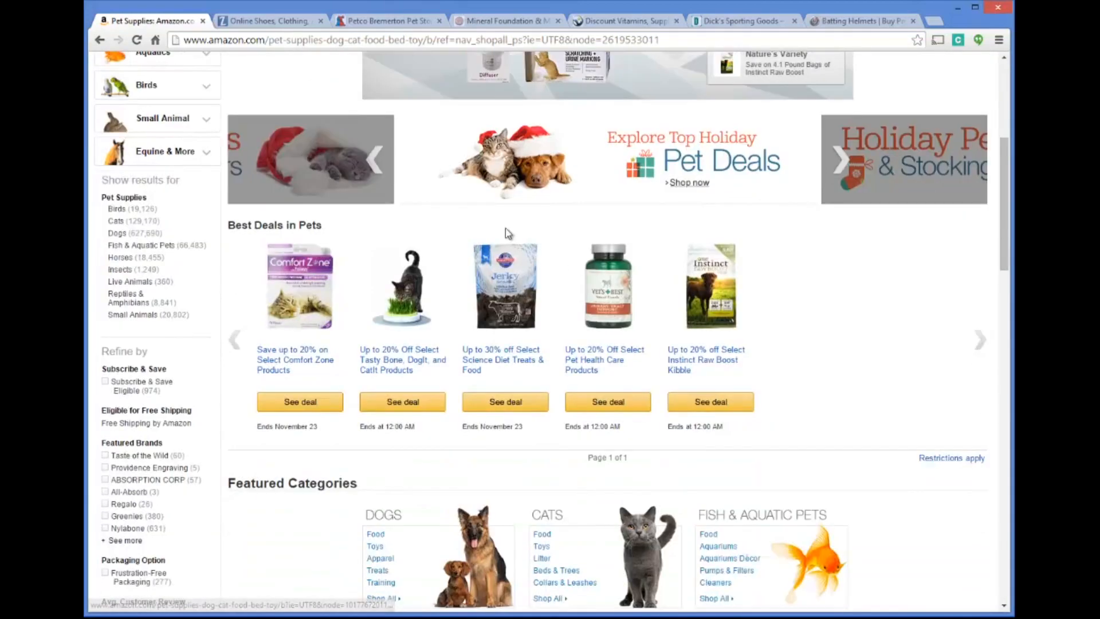
scroll(599, 290, down, 4)
scroll(562, 285, up, 12)
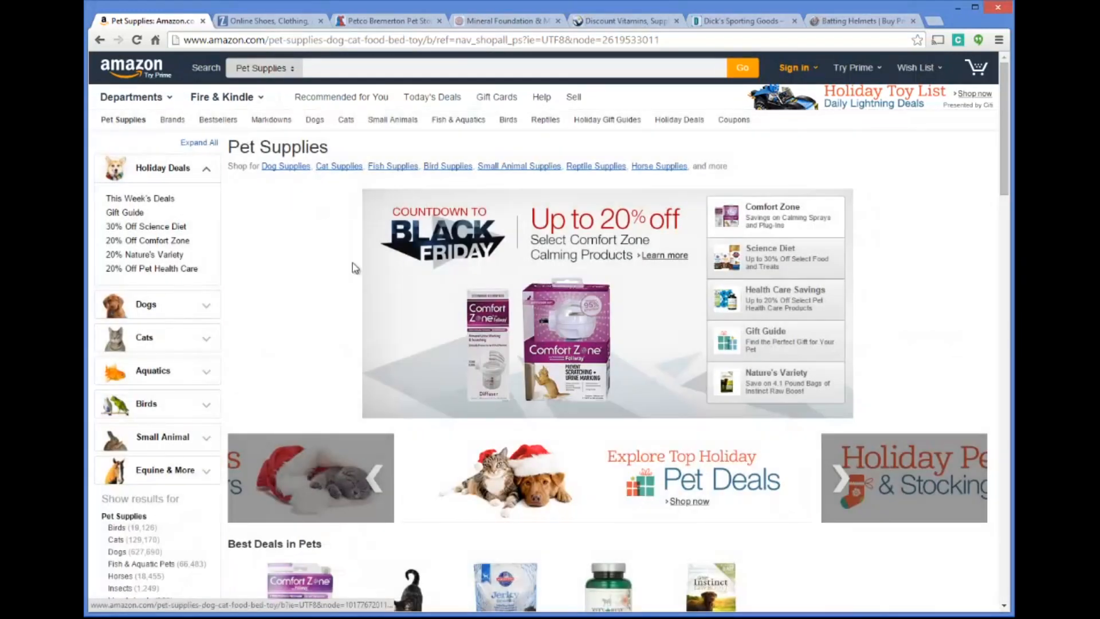
right_click(218, 126)
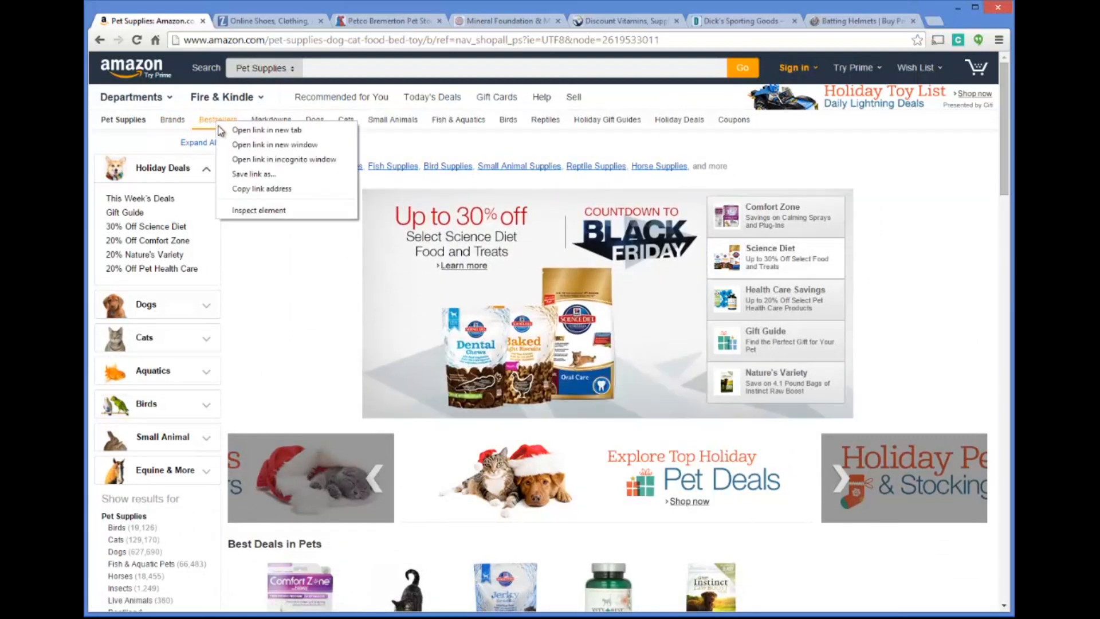
click(243, 129)
click(243, 22)
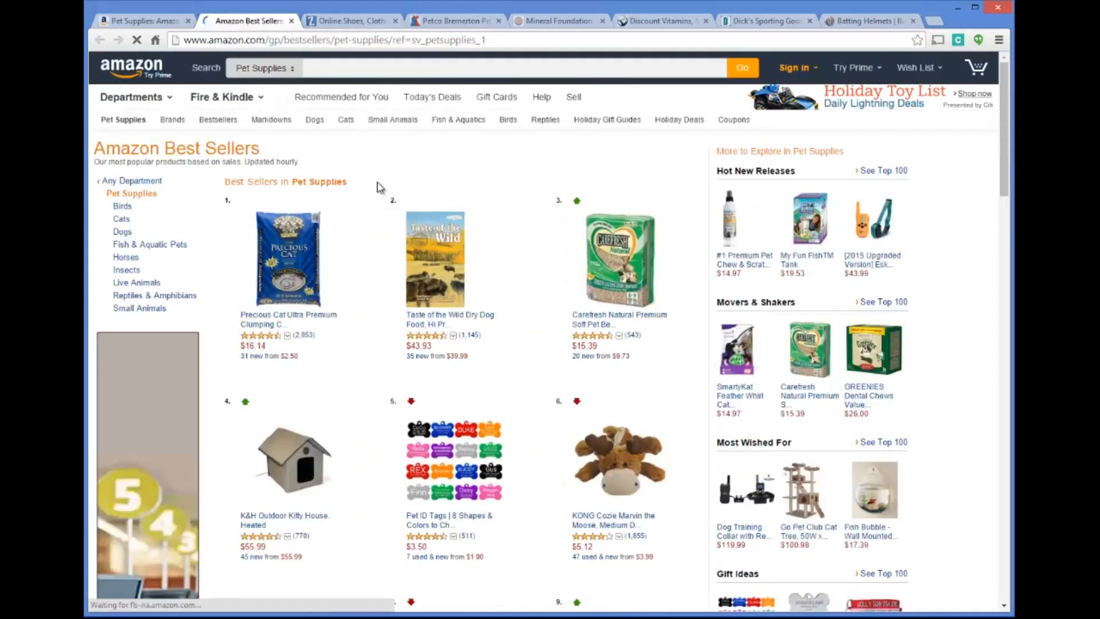
Examine the top-selling products in Pet Supplies, with their rankings, prices and review counts, for product ideas
scroll(570, 172, down, 1)
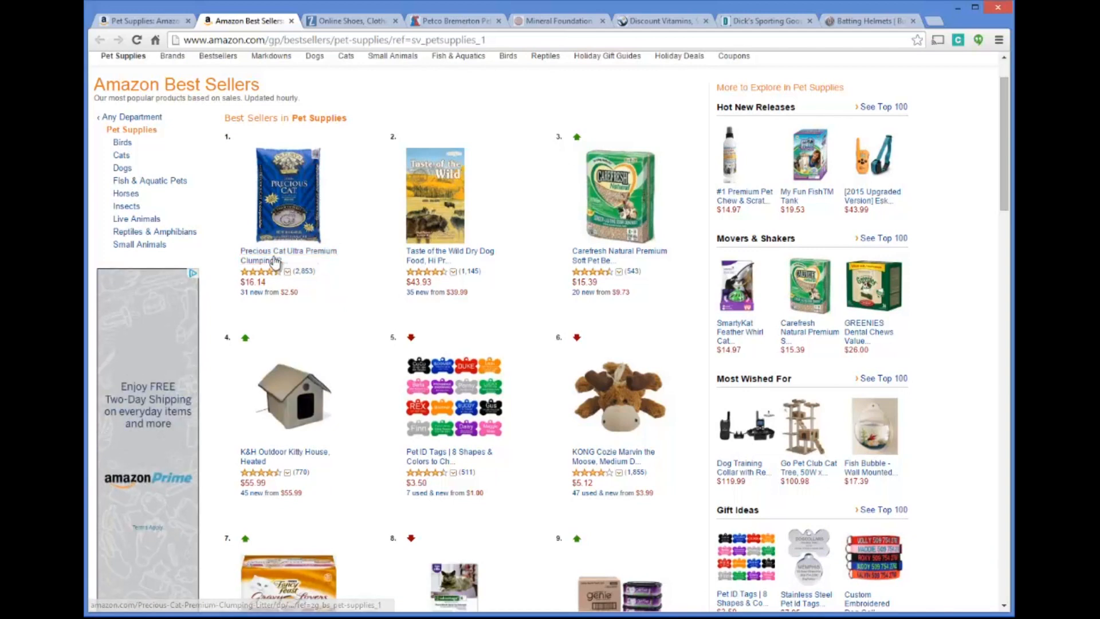
scroll(542, 182, down, 1)
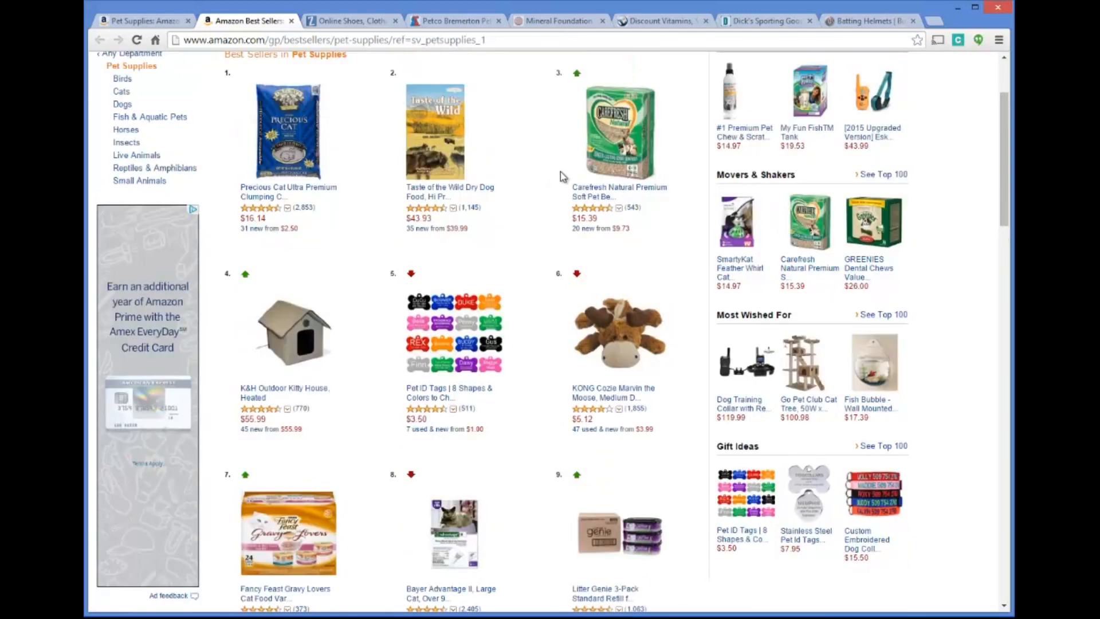
scroll(539, 229, down, 3)
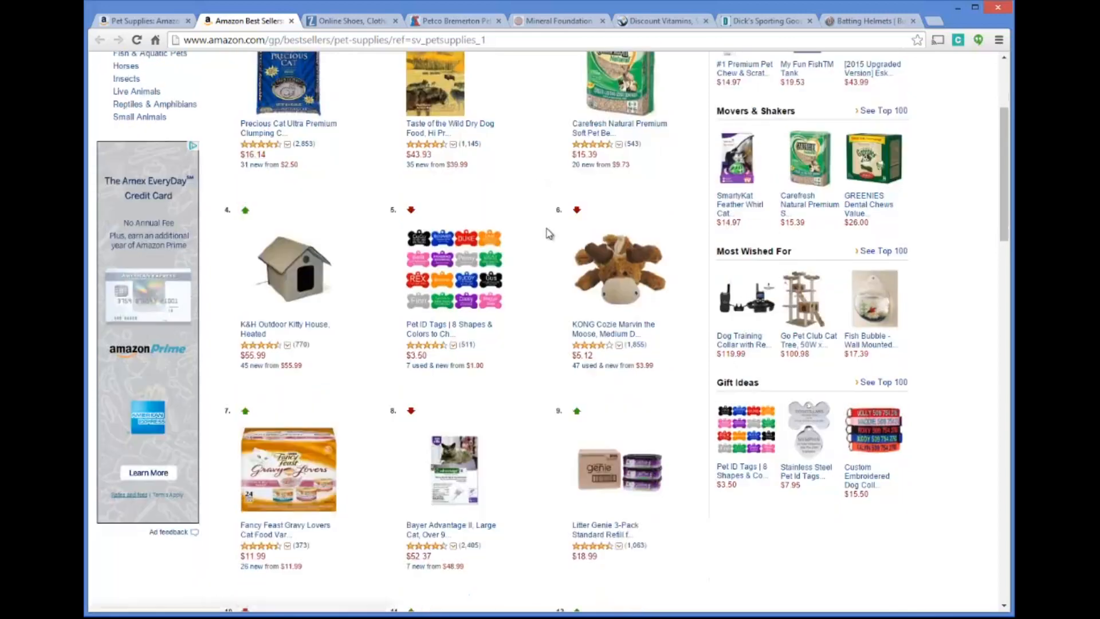
scroll(532, 228, down, 4)
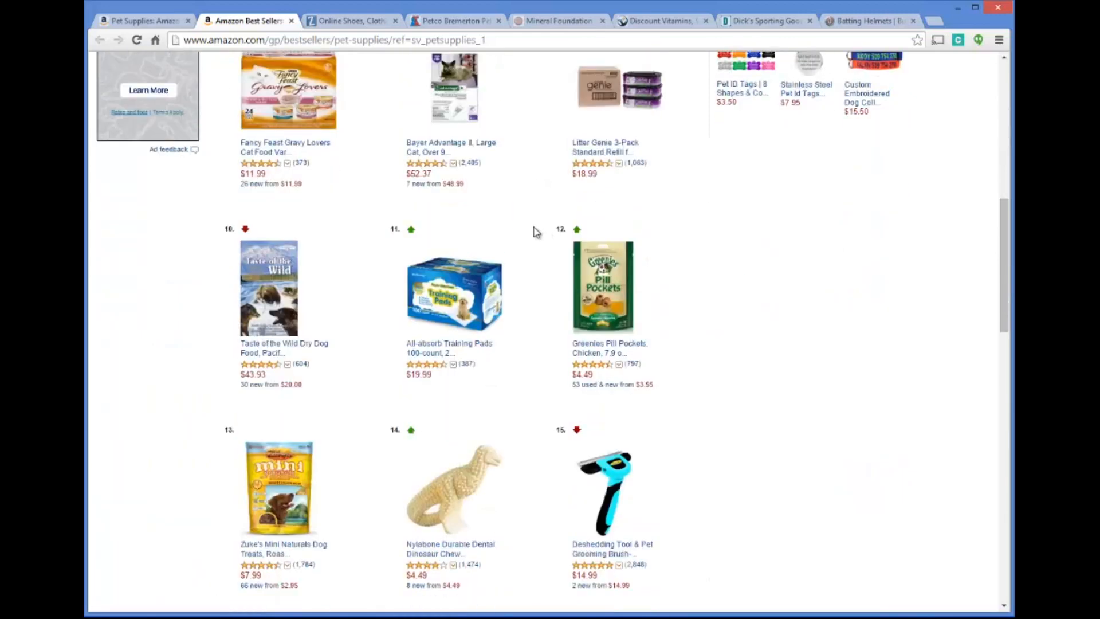
scroll(499, 223, up, 2)
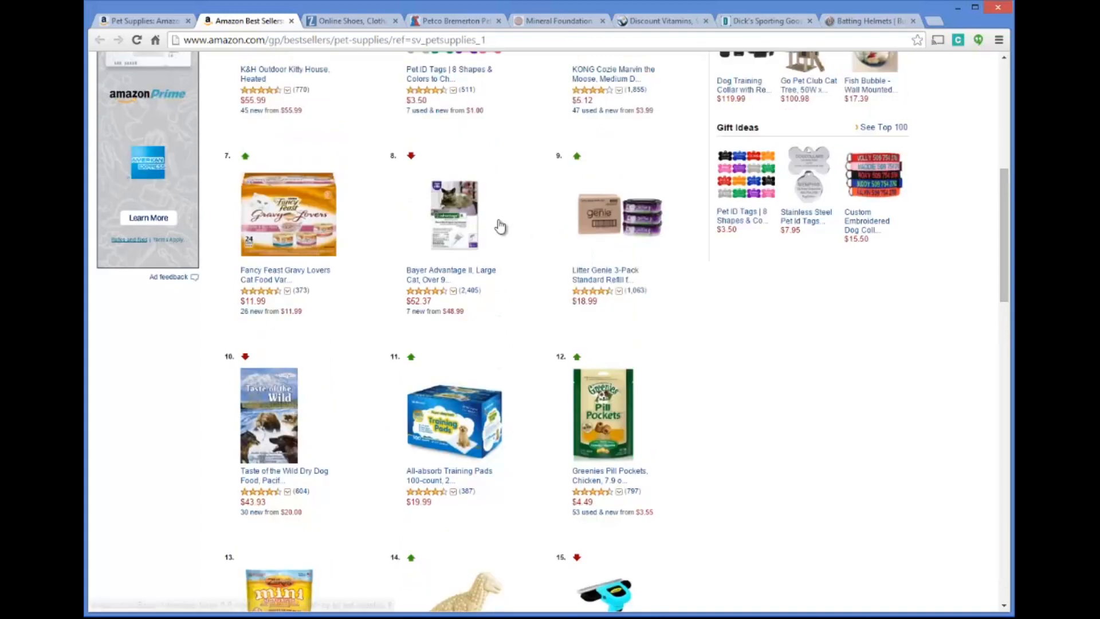
scroll(499, 224, down, 1)
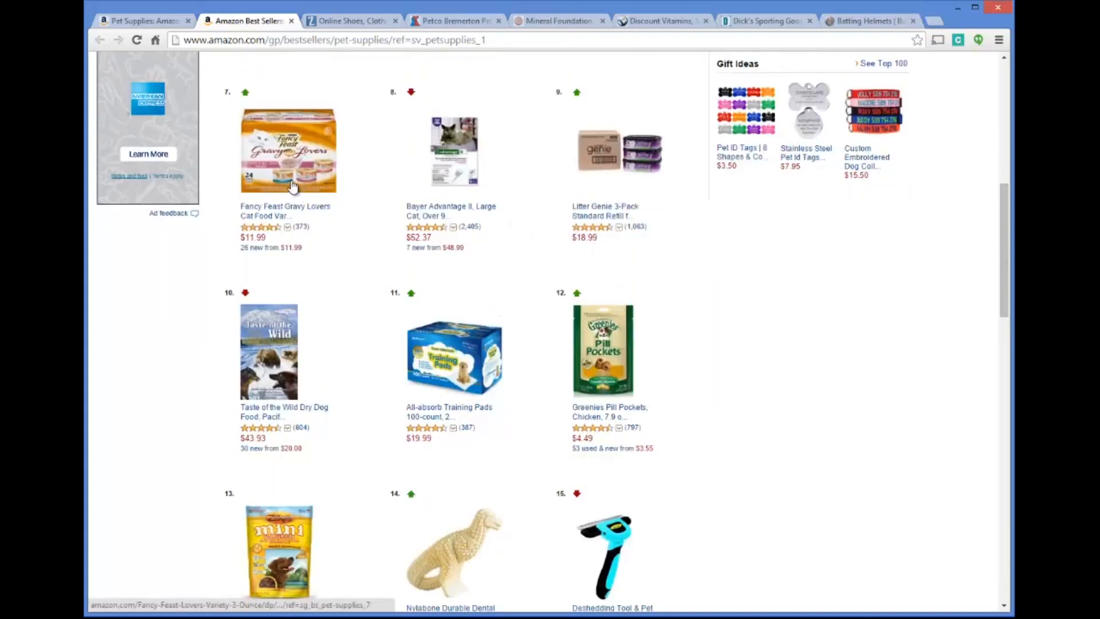
scroll(368, 177, down, 10)
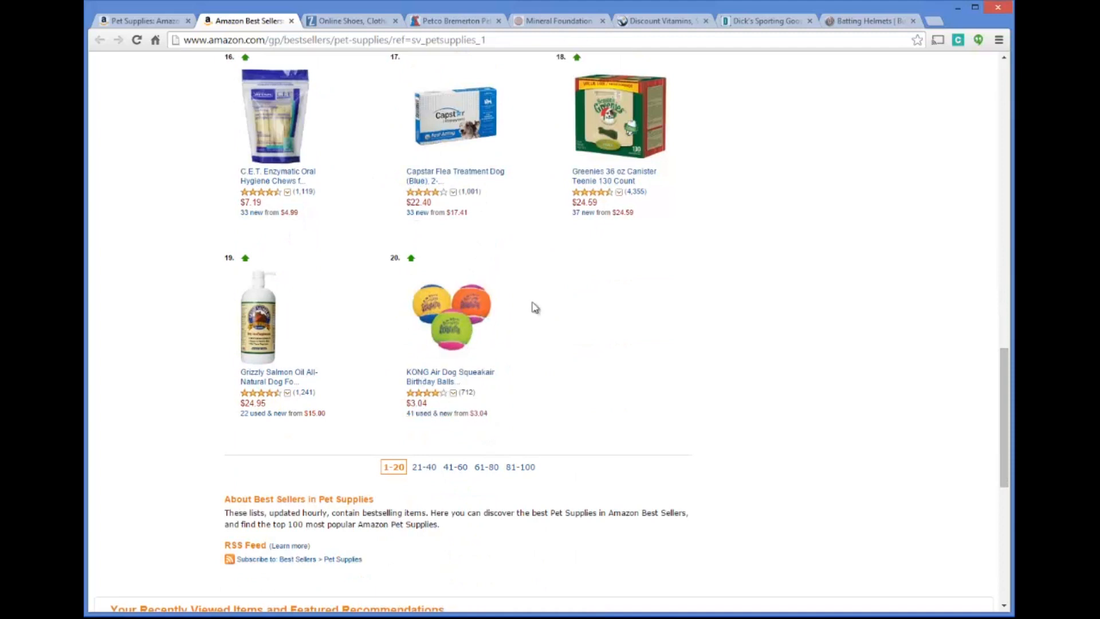
scroll(530, 313, up, 2)
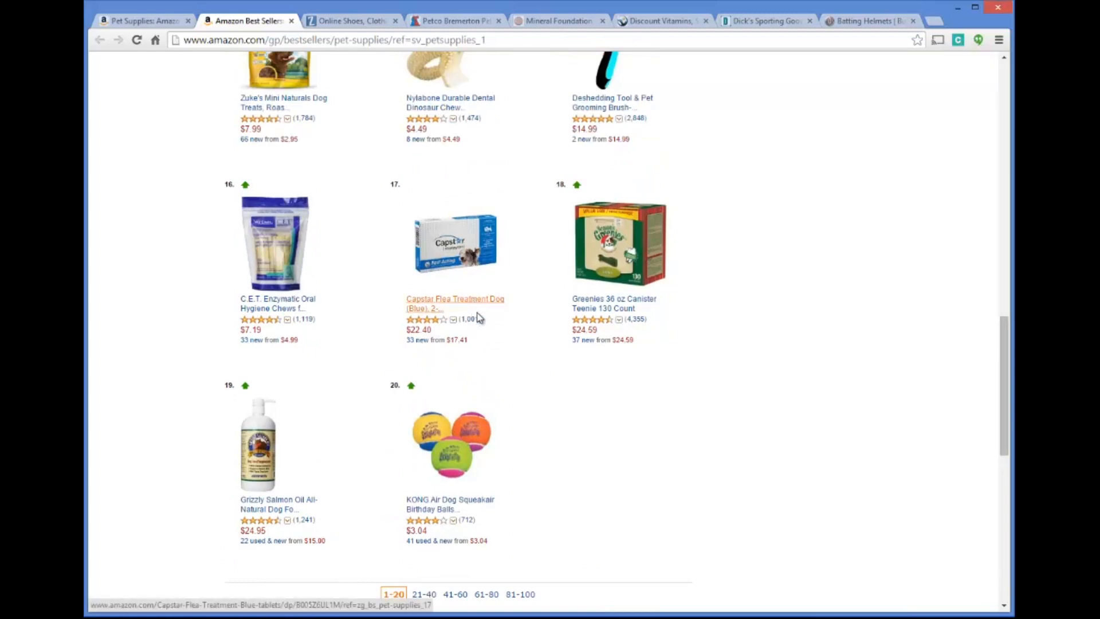
scroll(467, 277, up, 15)
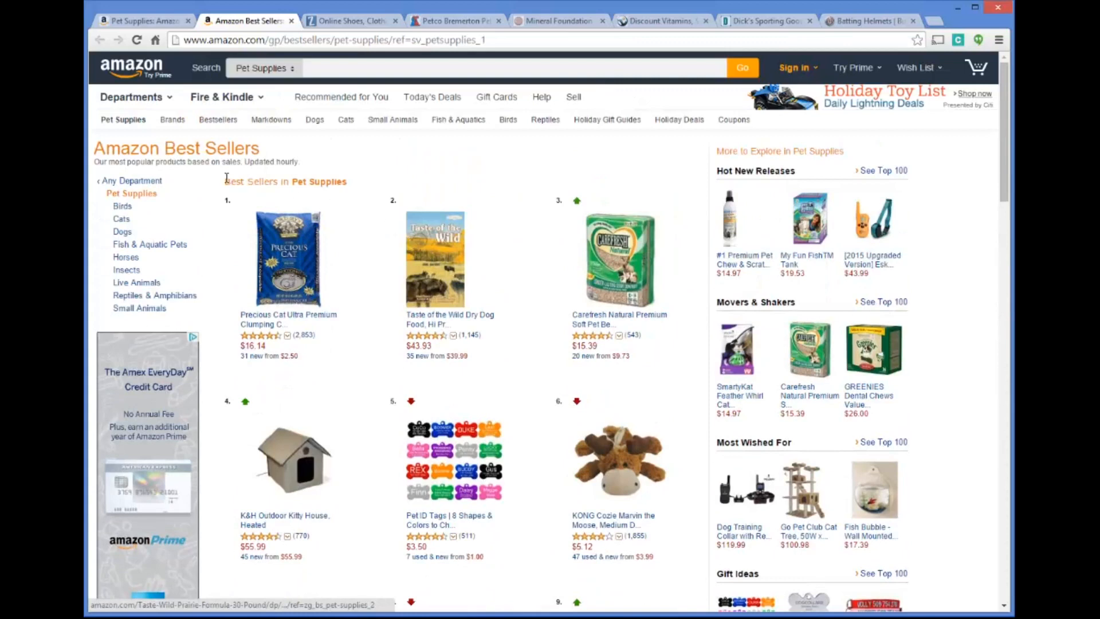
Narrow the Pet Supplies best sellers to Dogs and look through the top-ranked dog products
click(123, 232)
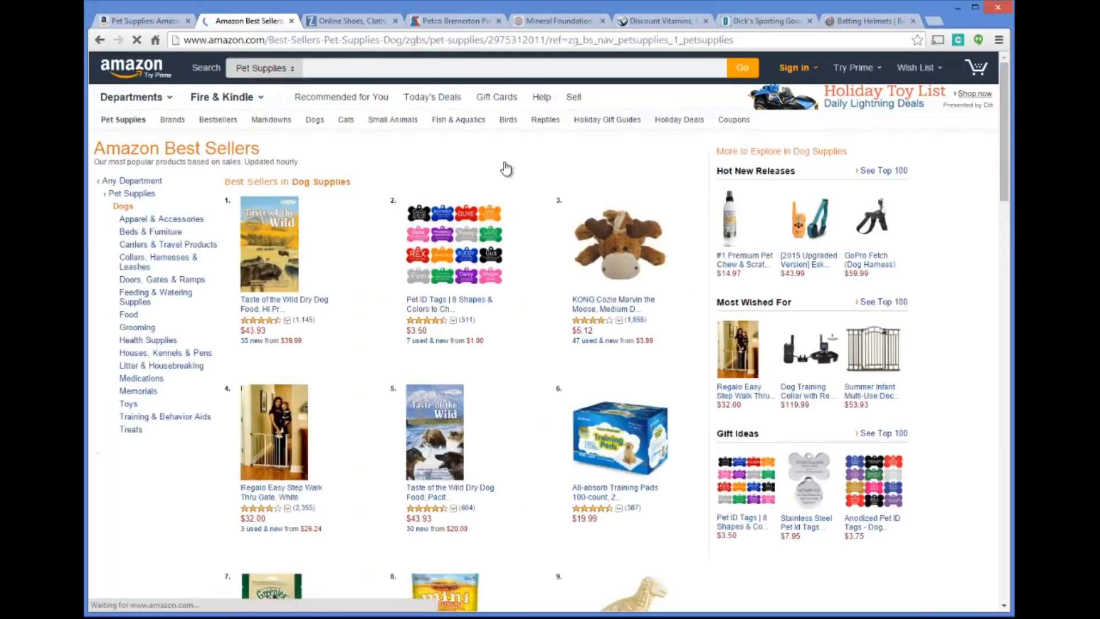
scroll(506, 168, down, 4)
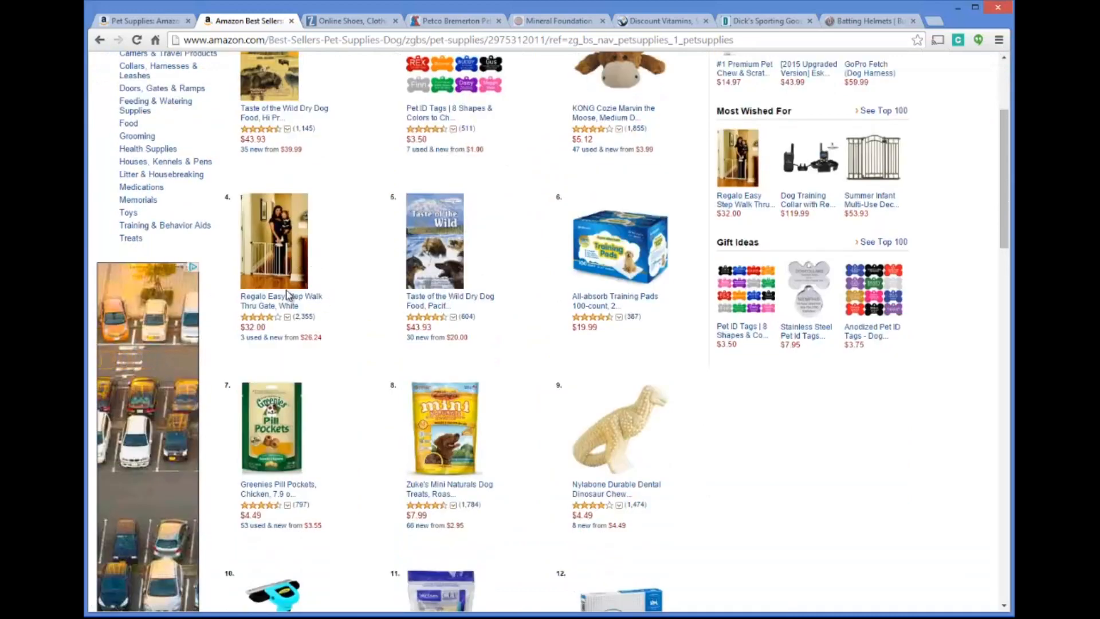
scroll(487, 264, down, 15)
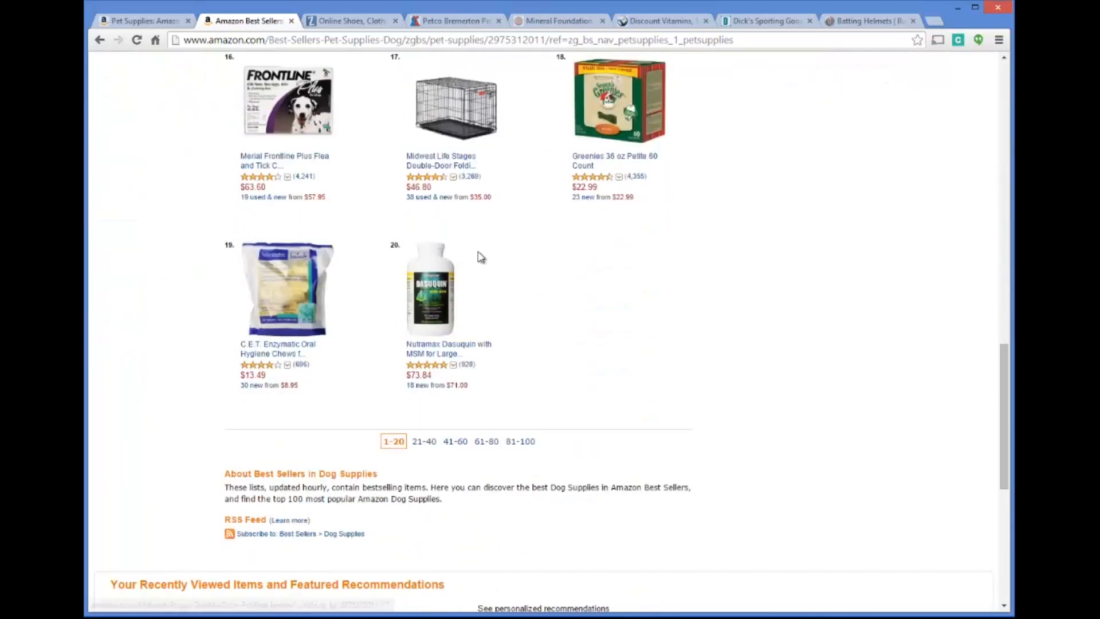
scroll(453, 247, up, 2)
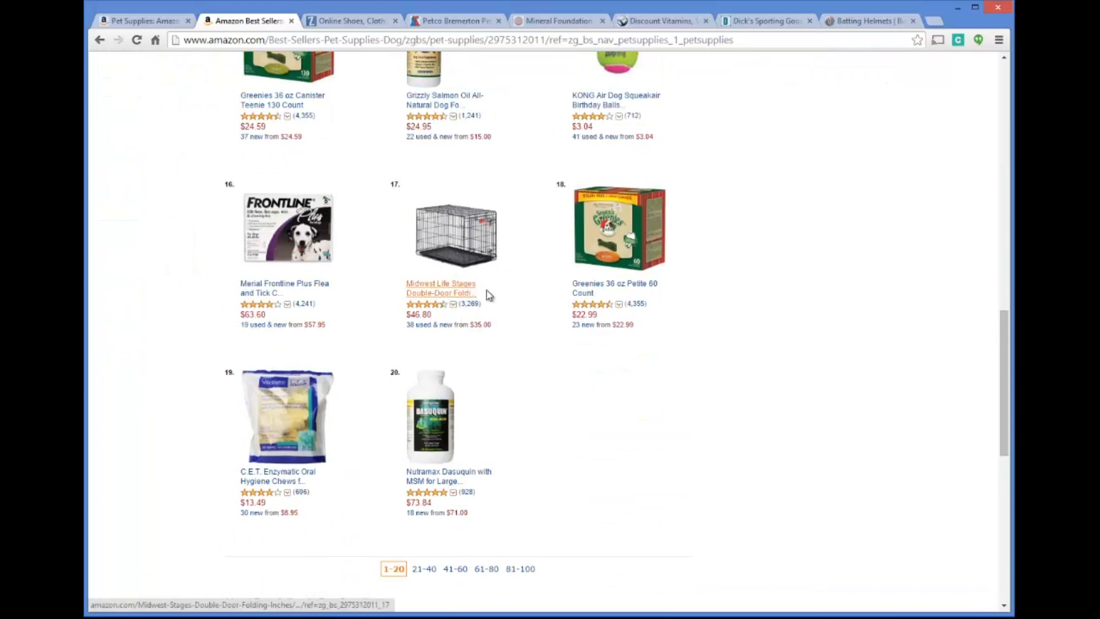
scroll(466, 294, up, 13)
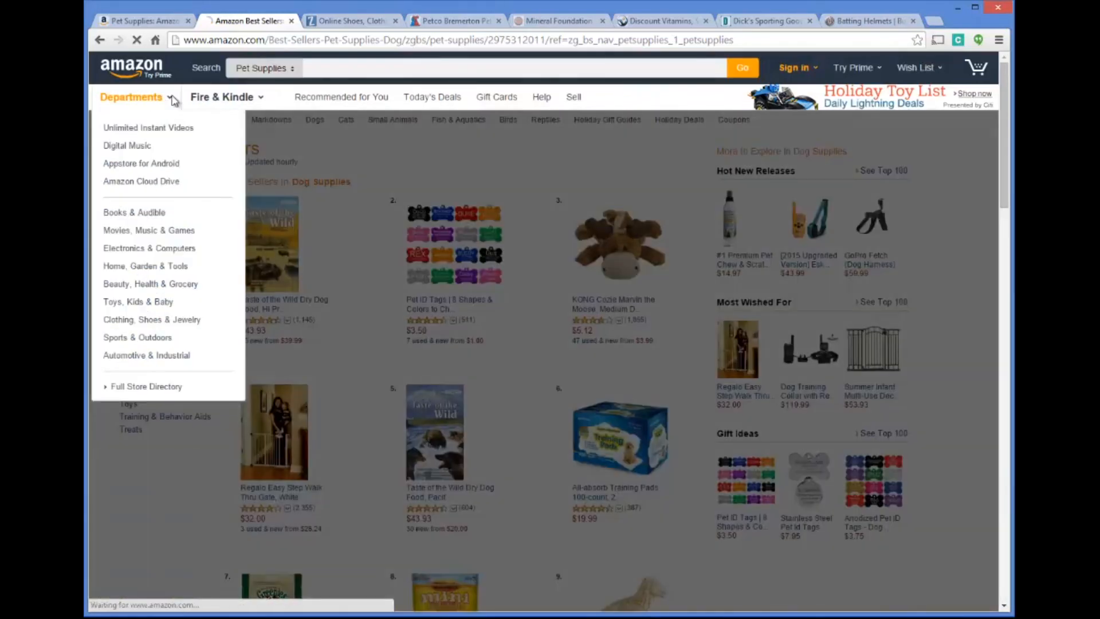
Open the Health, Household & Baby Care department from the Beauty, Health & Grocery category
click(172, 98)
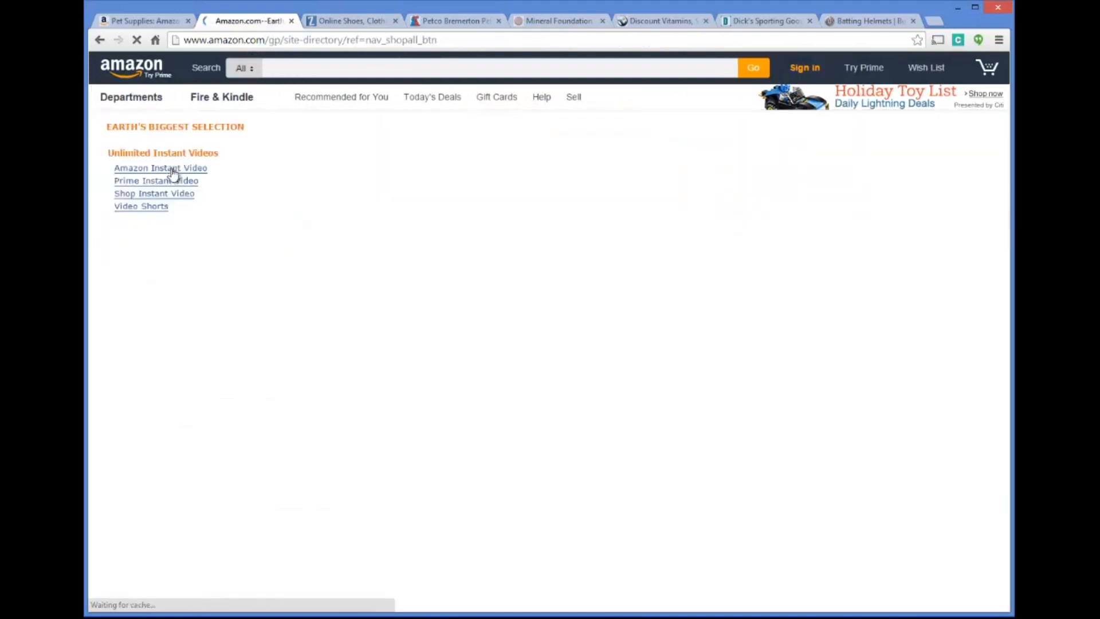
mouse_move(166, 100)
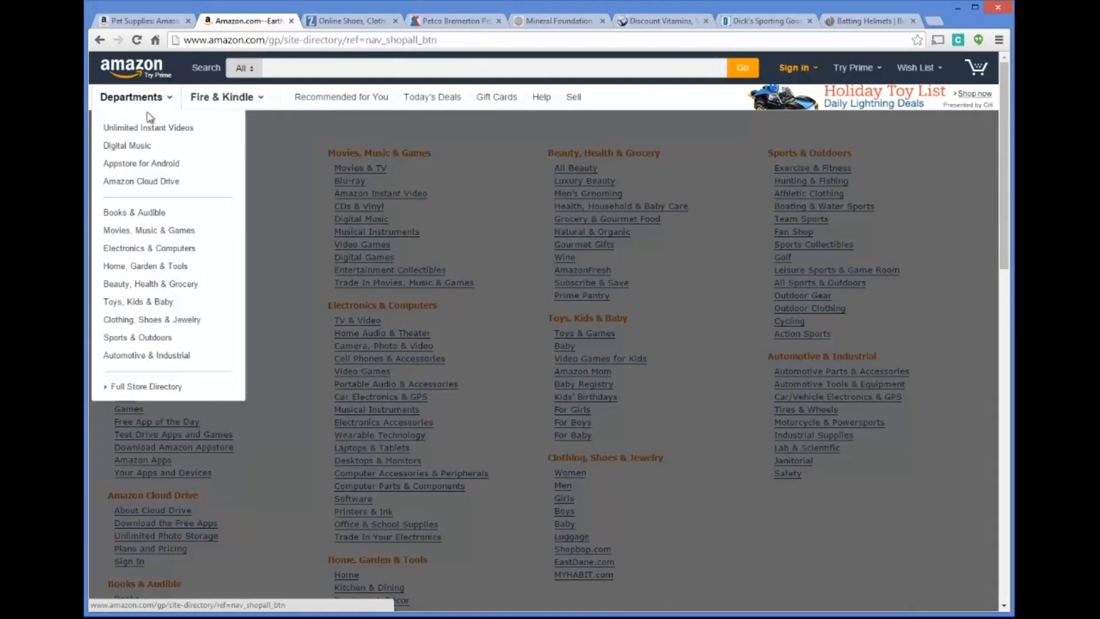
mouse_move(161, 303)
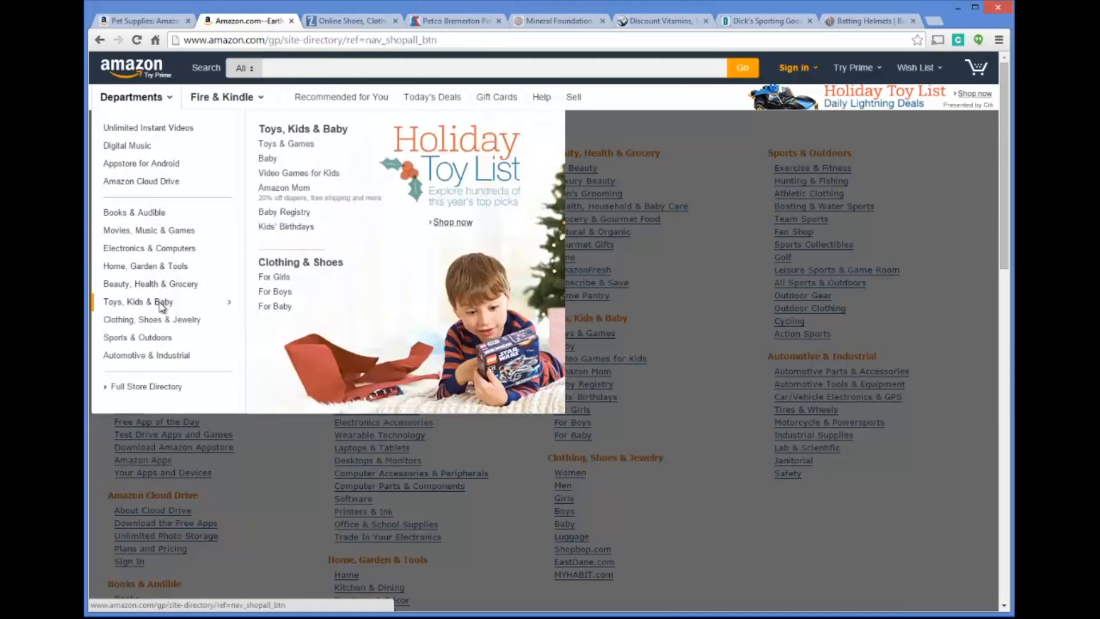
mouse_move(161, 270)
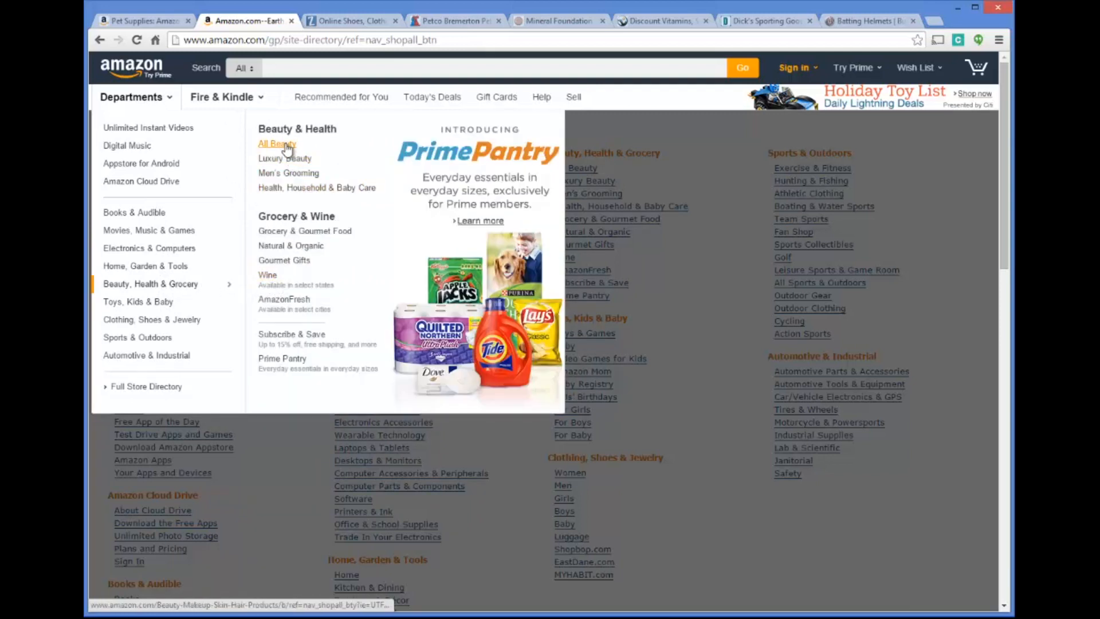
click(291, 193)
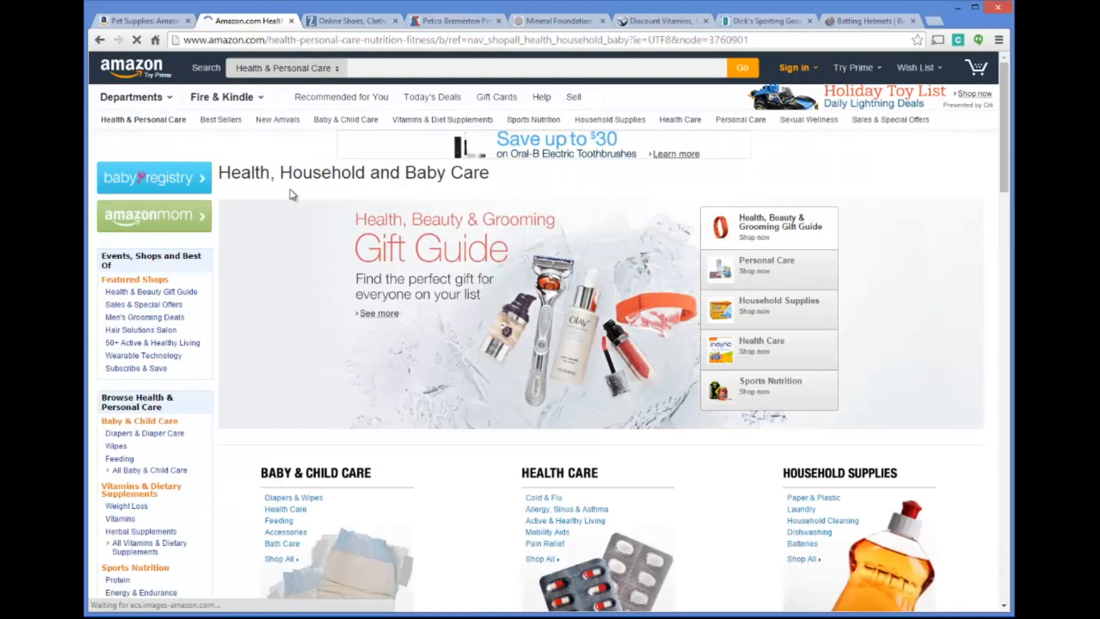
Examine the subcategories and featured products of the Health, Household and Baby Care department
scroll(248, 201, down, 3)
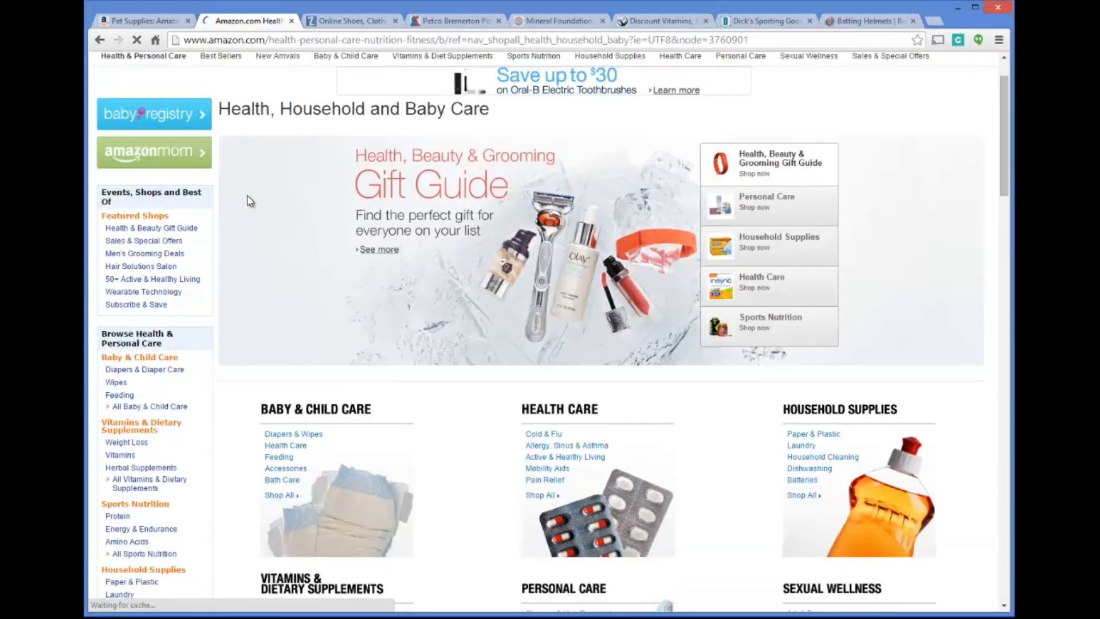
scroll(149, 244, up, 4)
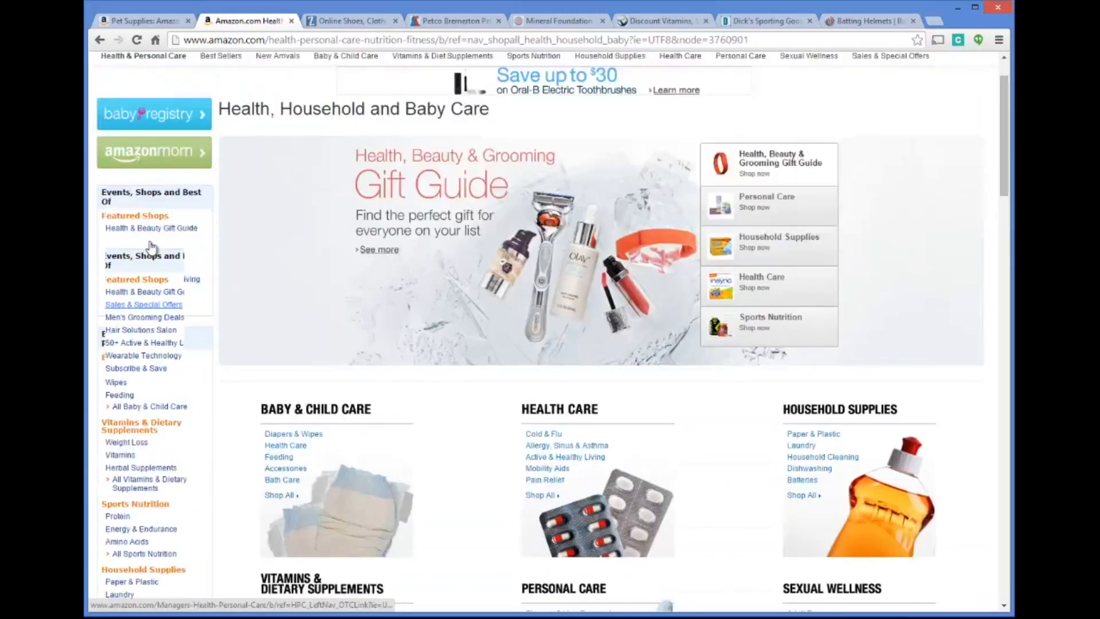
scroll(195, 235, down, 4)
scroll(194, 229, up, 3)
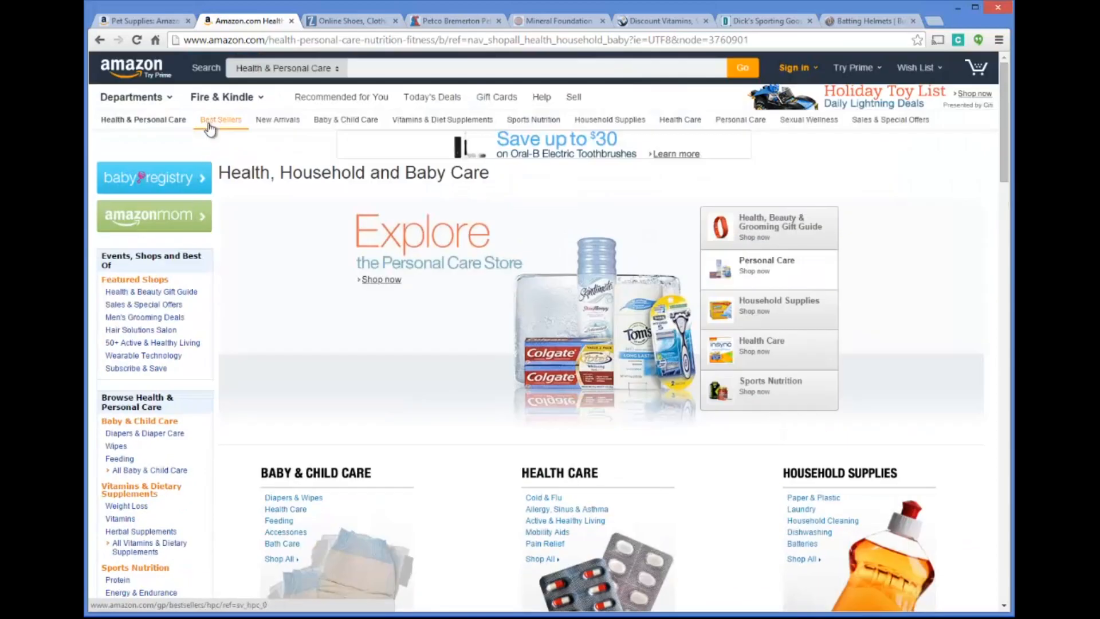
scroll(178, 289, down, 4)
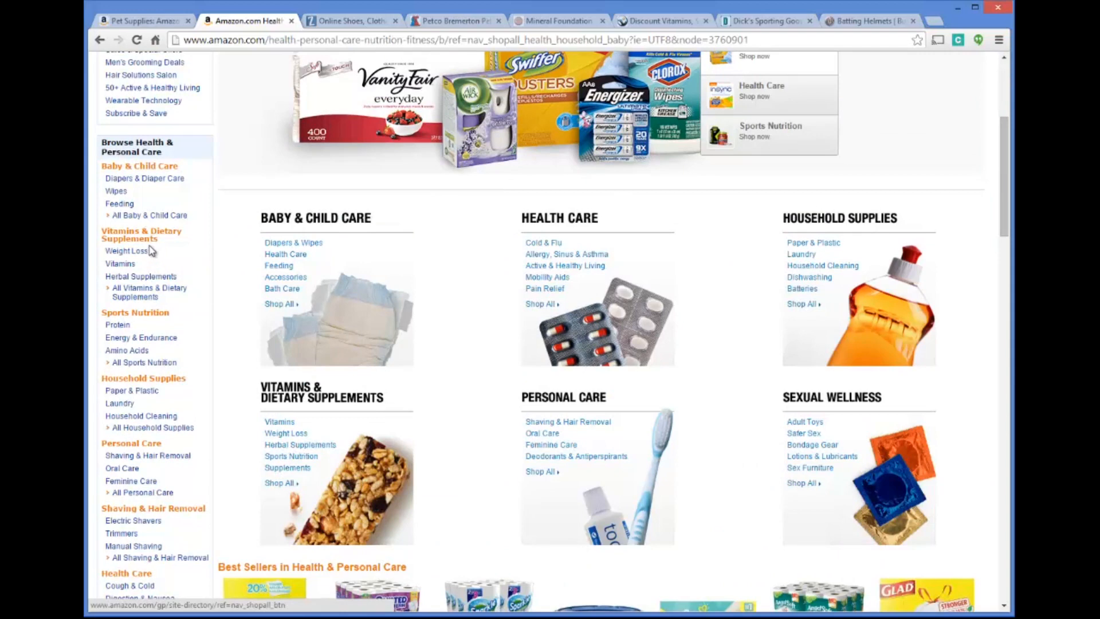
scroll(137, 259, down, 1)
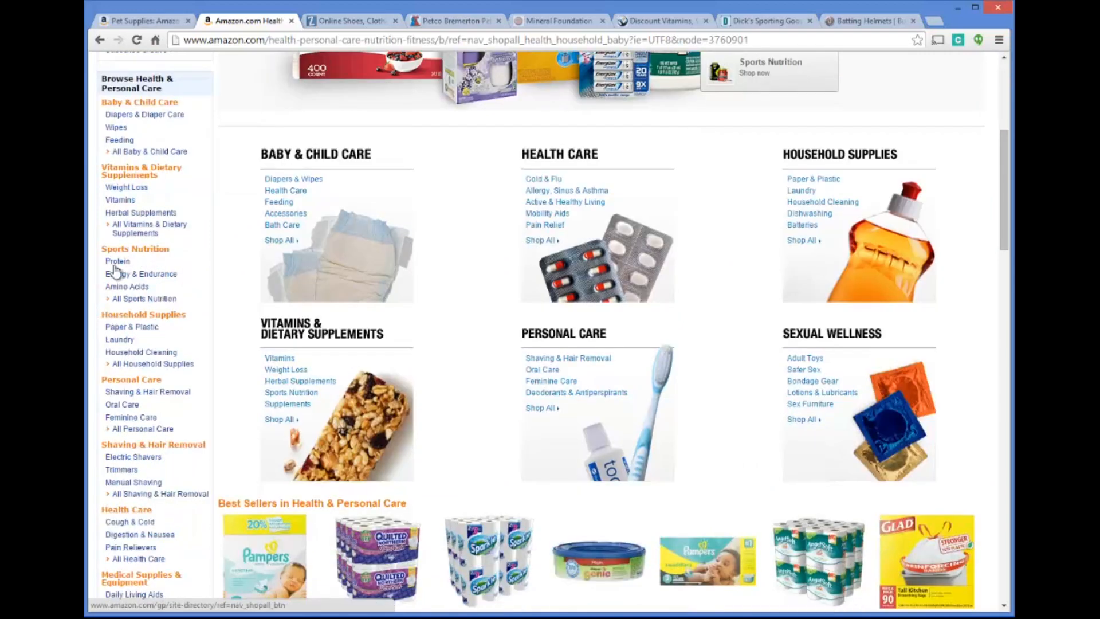
scroll(178, 324, down, 1)
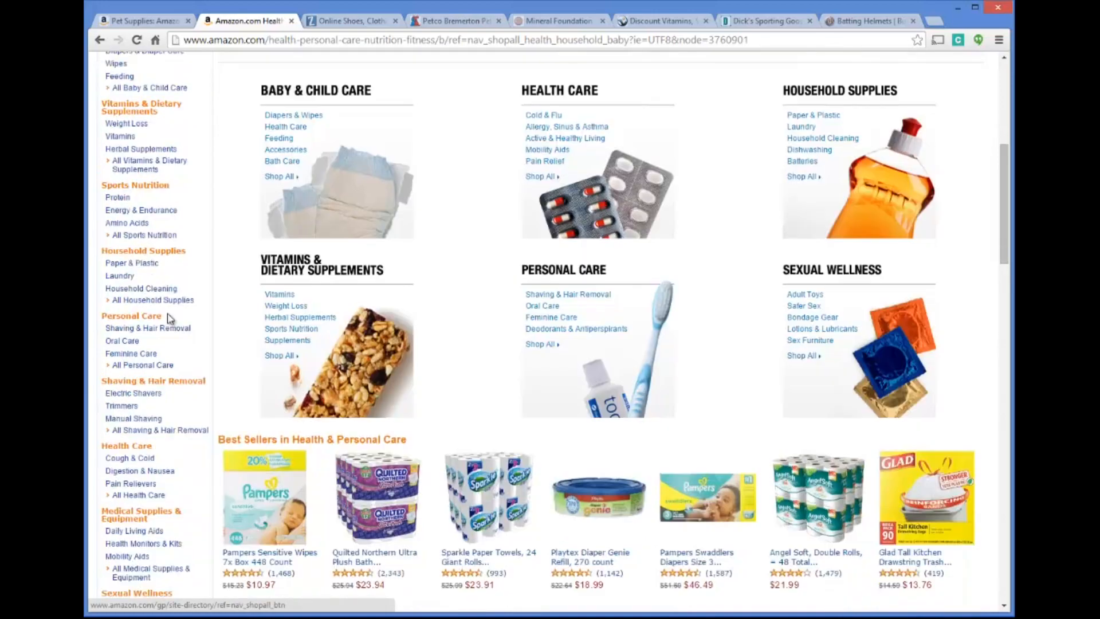
scroll(150, 314, down, 3)
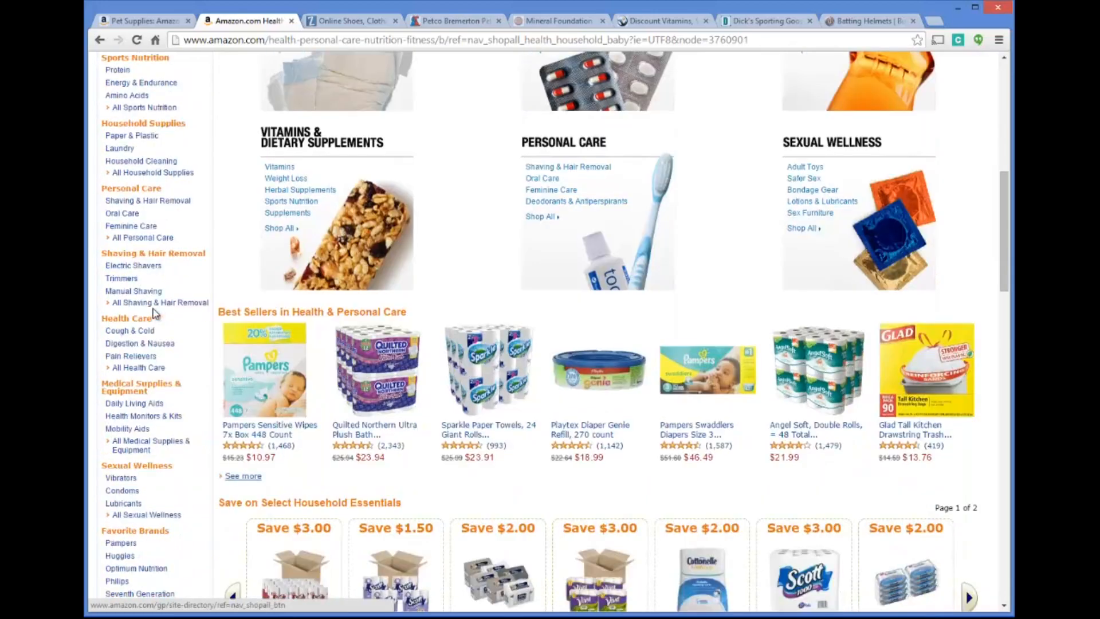
scroll(153, 314, down, 1)
scroll(157, 313, up, 8)
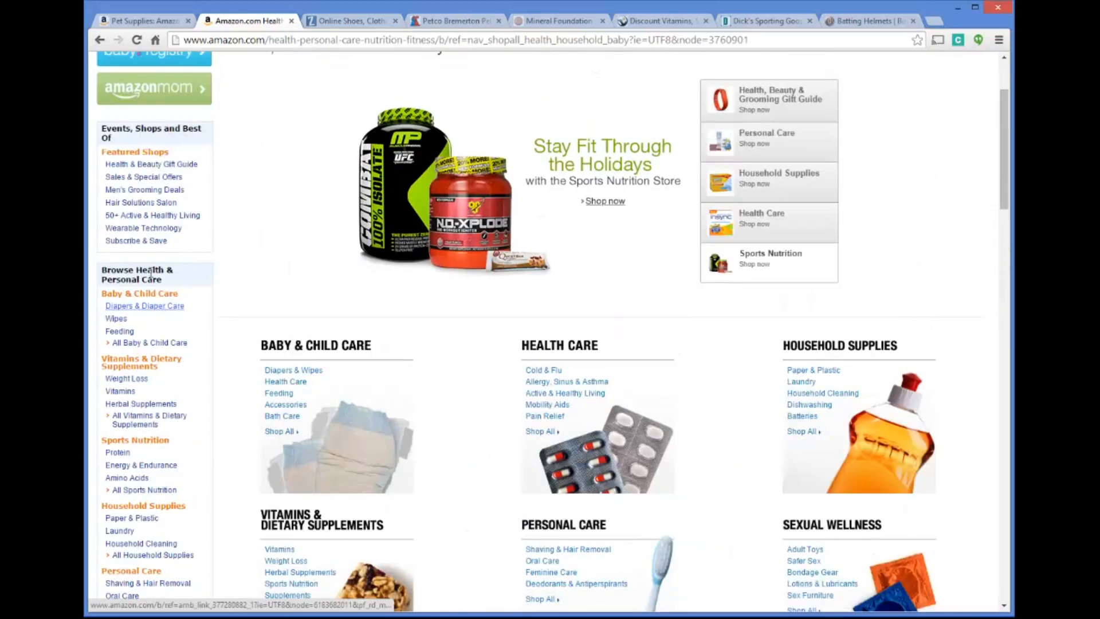
Open the Best Sellers list for the Health & Personal Care department
scroll(139, 246, up, 2)
scroll(161, 304, down, 2)
click(148, 342)
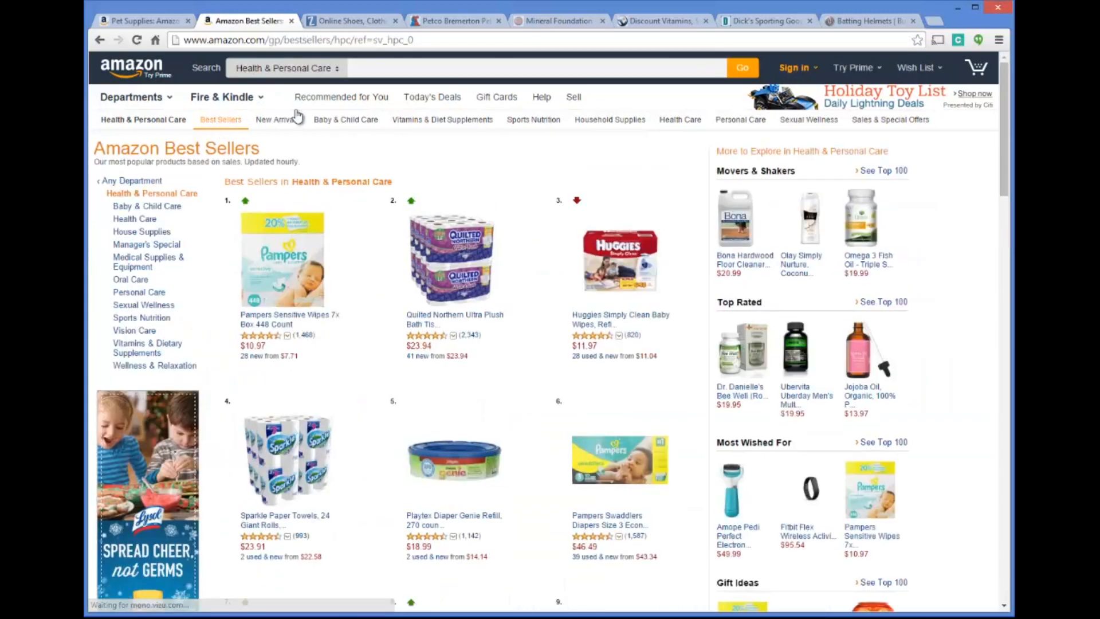
Narrow the Health & Personal Care best sellers to Baby & Child Care and look through the products ranked 1-20
scroll(433, 155, down, 5)
scroll(435, 156, up, 5)
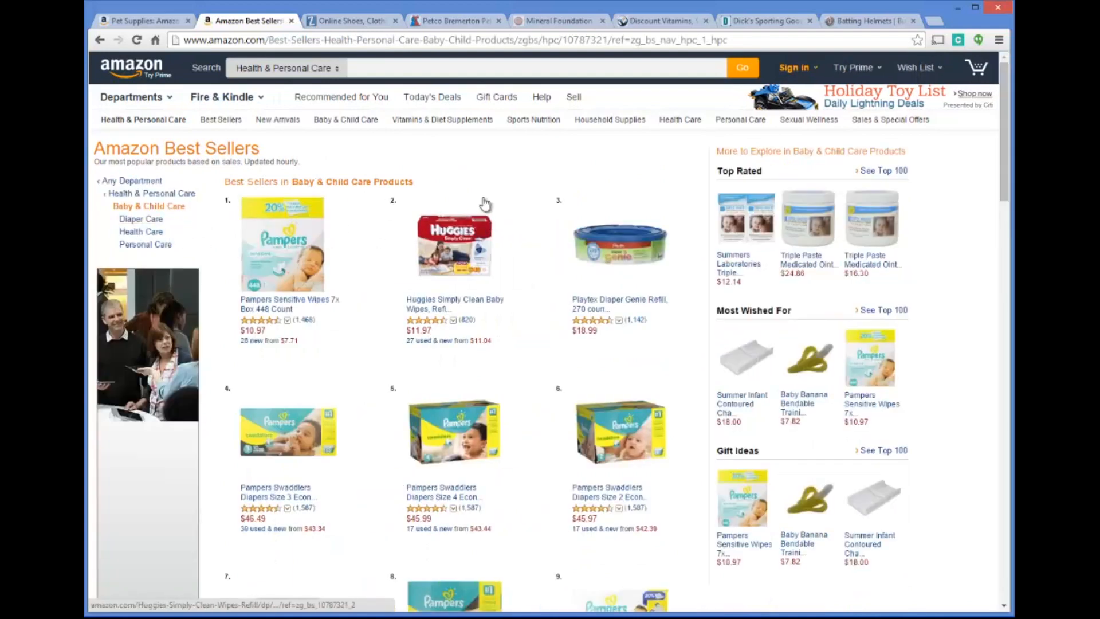
scroll(484, 206, down, 13)
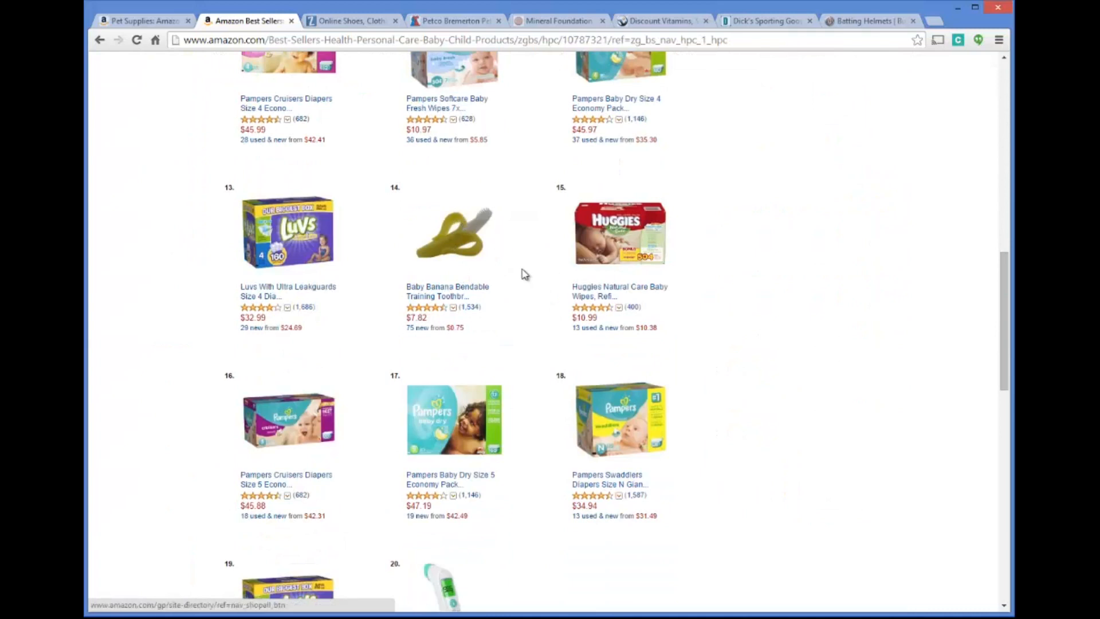
scroll(524, 274, down, 2)
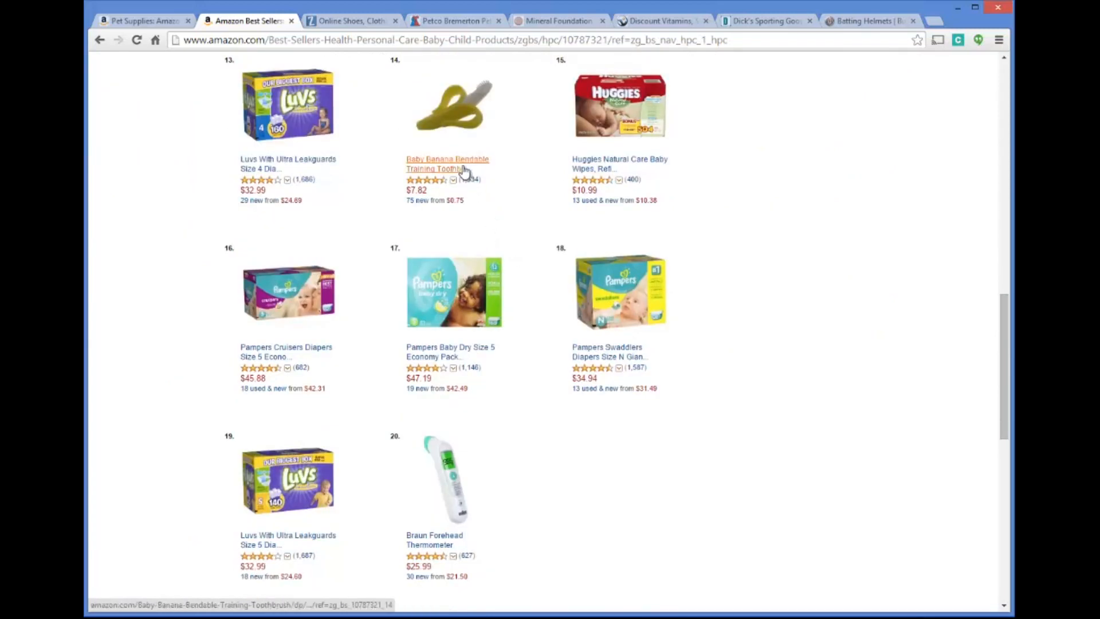
scroll(514, 258, down, 4)
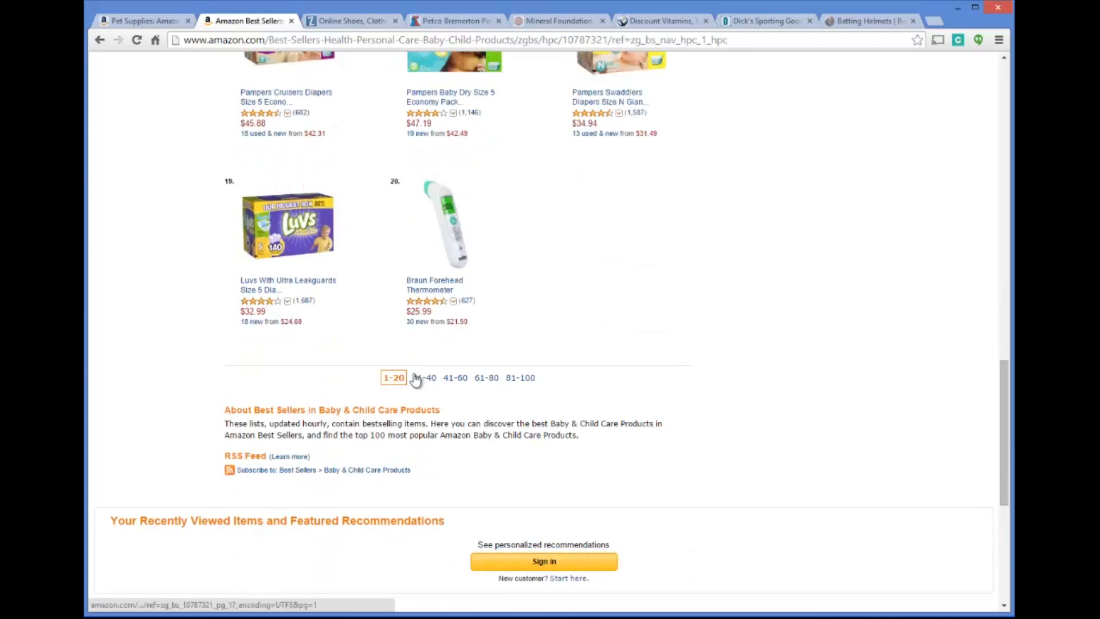
Look through the Baby & Child Care best sellers ranked 21-40
click(425, 380)
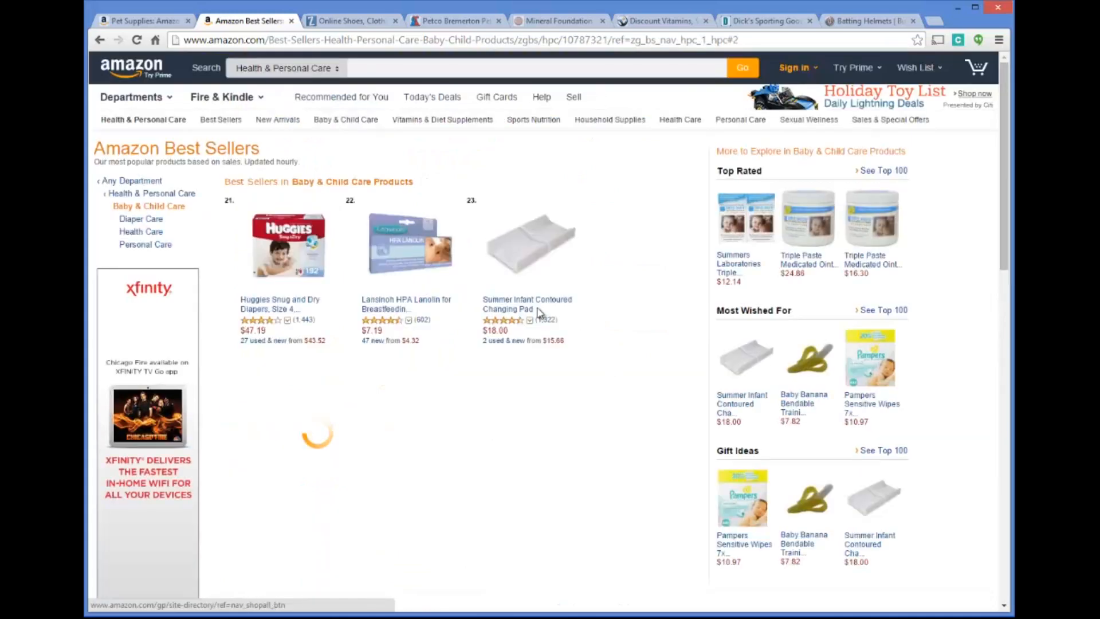
scroll(462, 271, down, 12)
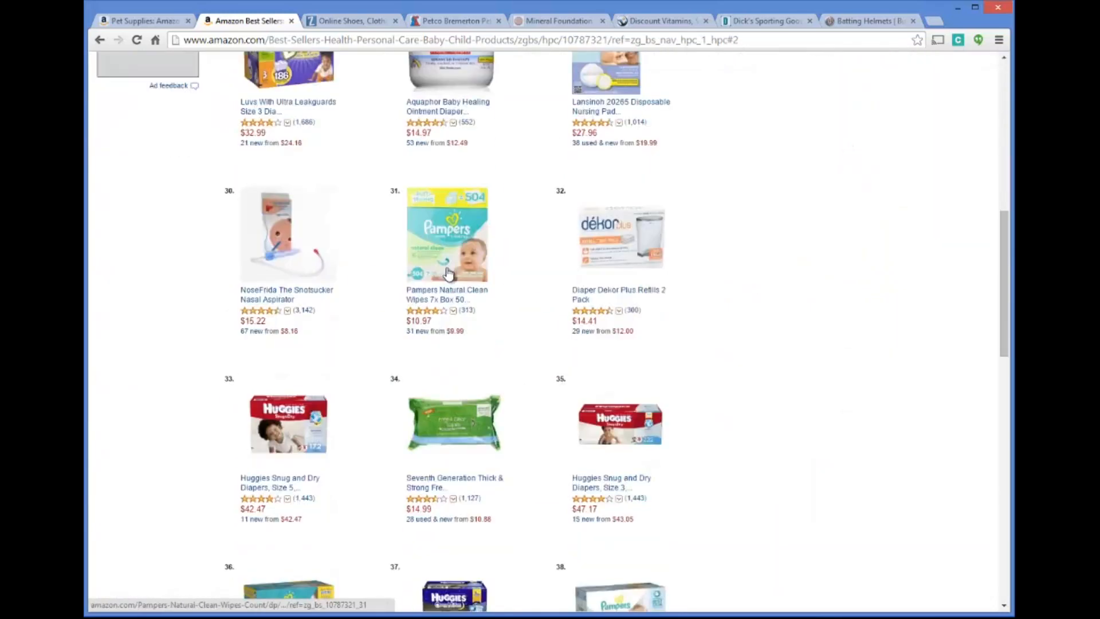
scroll(515, 288, down, 5)
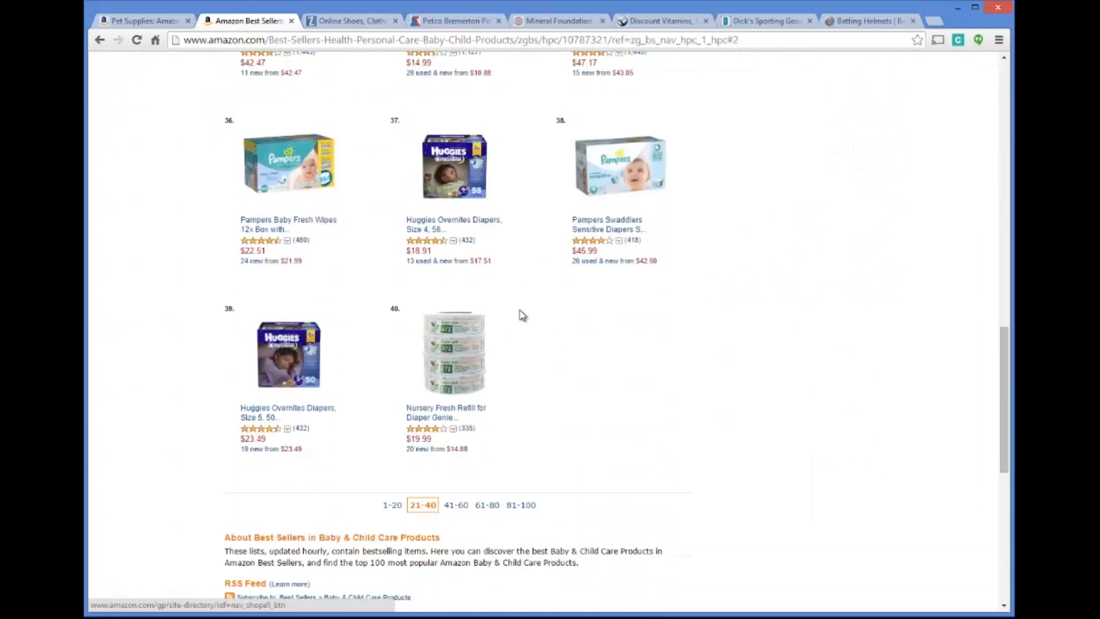
scroll(521, 314, up, 5)
scroll(522, 314, up, 12)
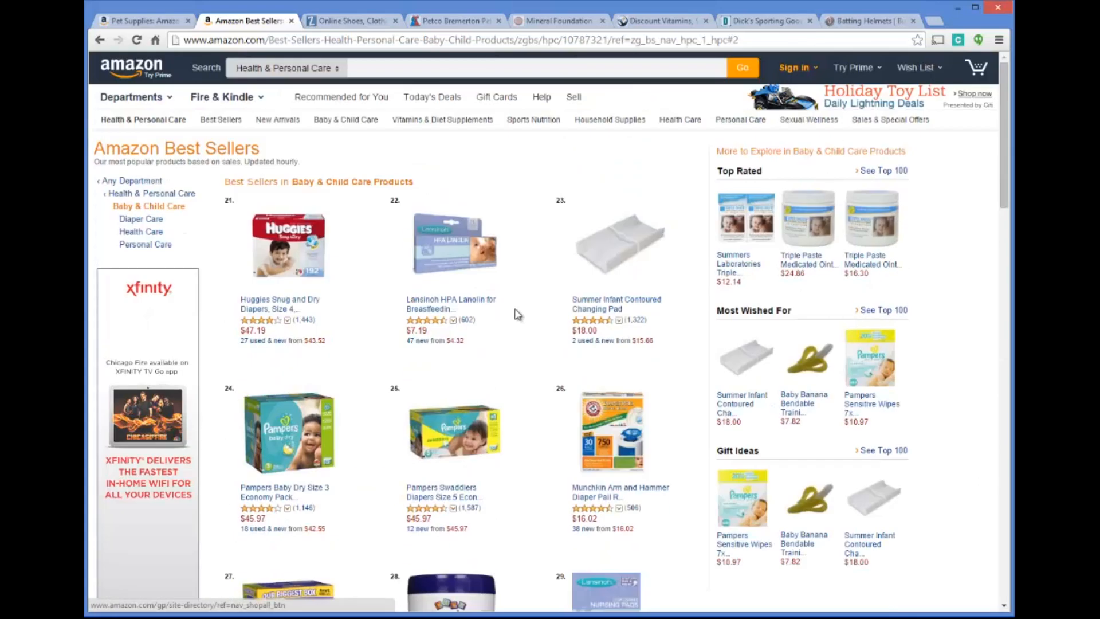
Open the Kitchen & Dining department from the Home, Garden & Tools category
click(172, 102)
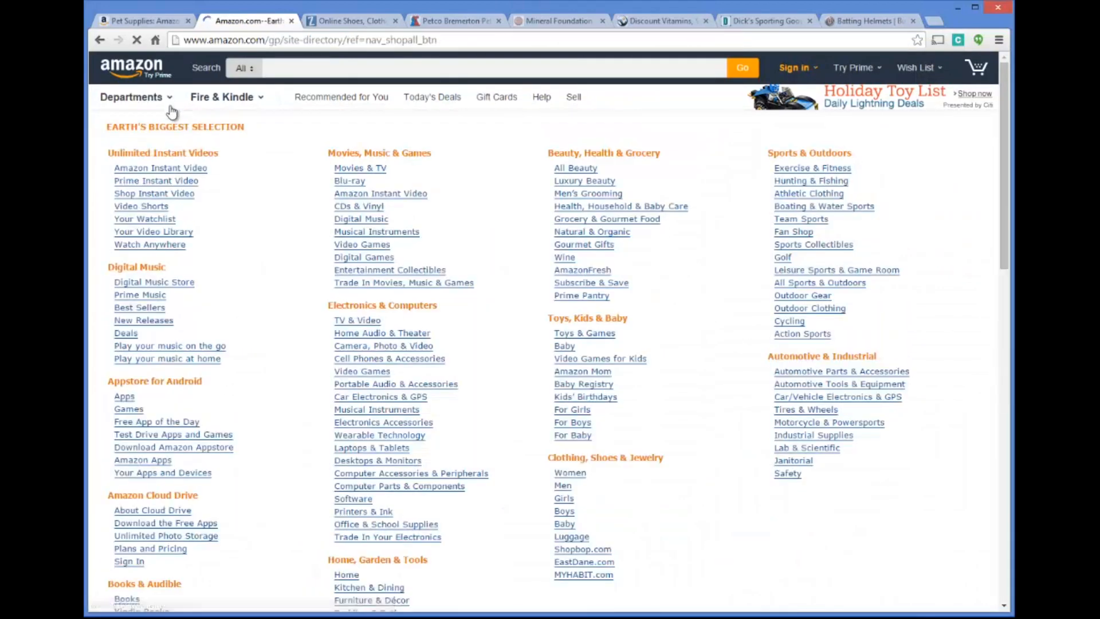
mouse_move(148, 109)
mouse_move(142, 250)
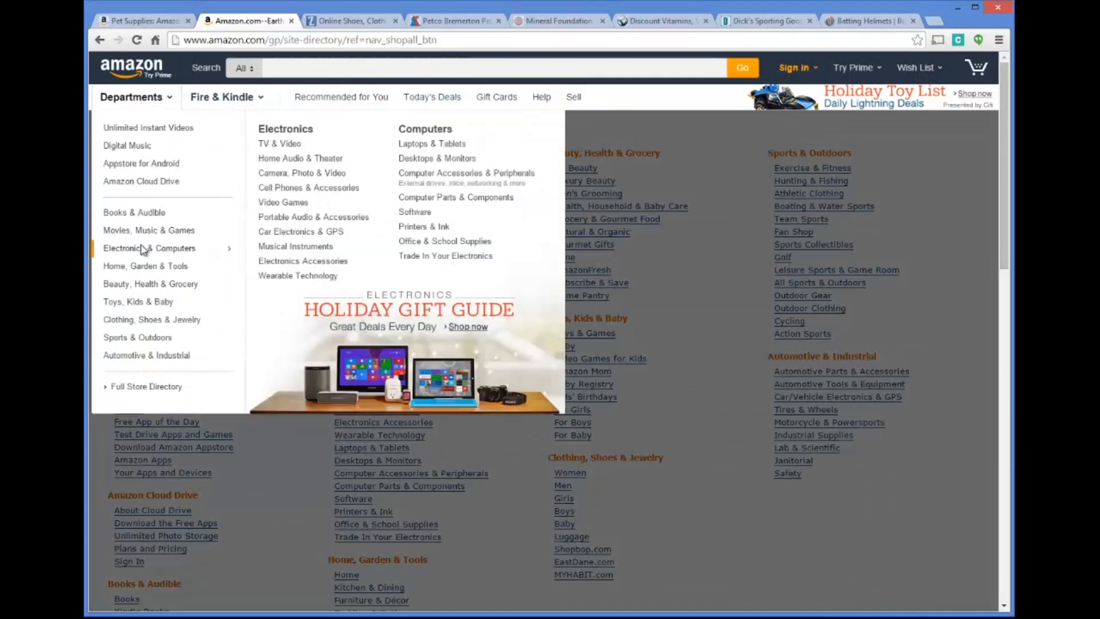
mouse_move(163, 268)
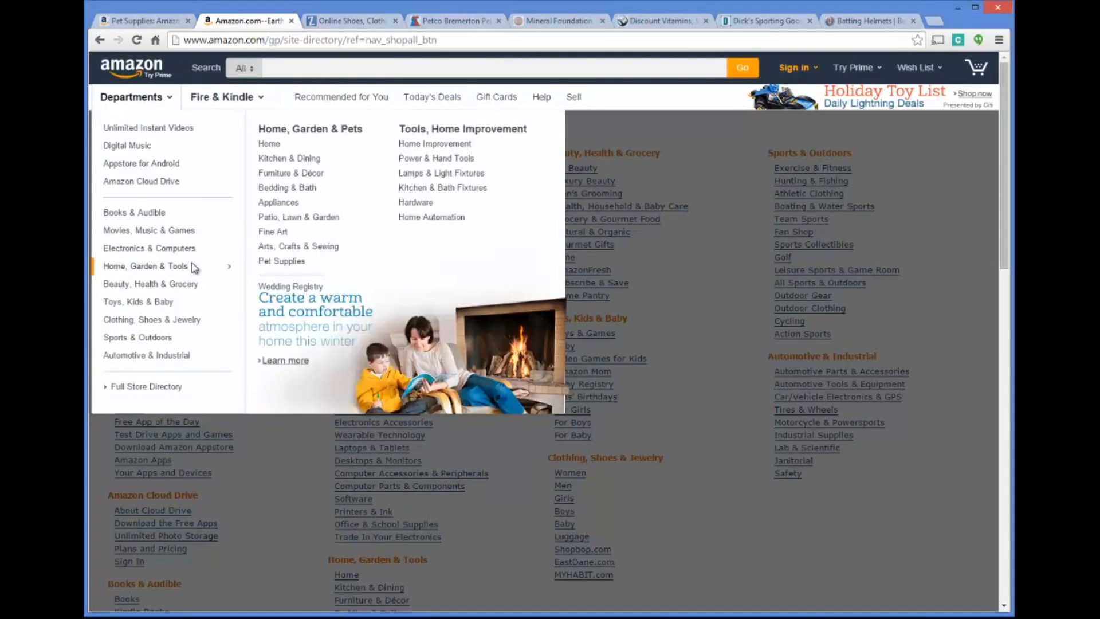
click(283, 159)
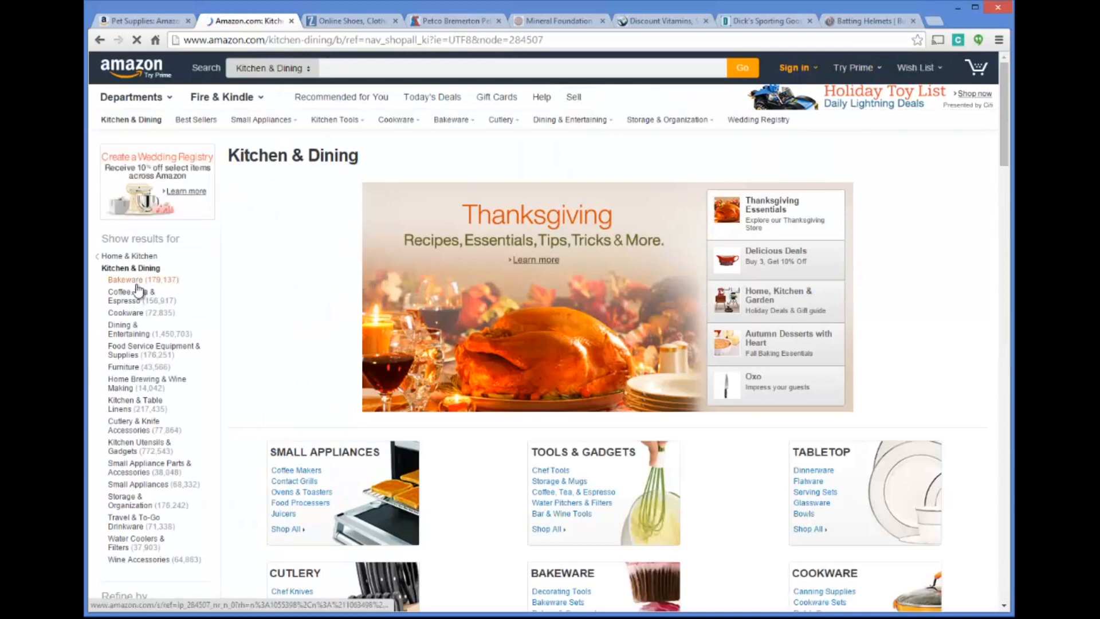
Open the Kitchen & Dining Best Sellers list and narrow it to Bakeware
click(125, 280)
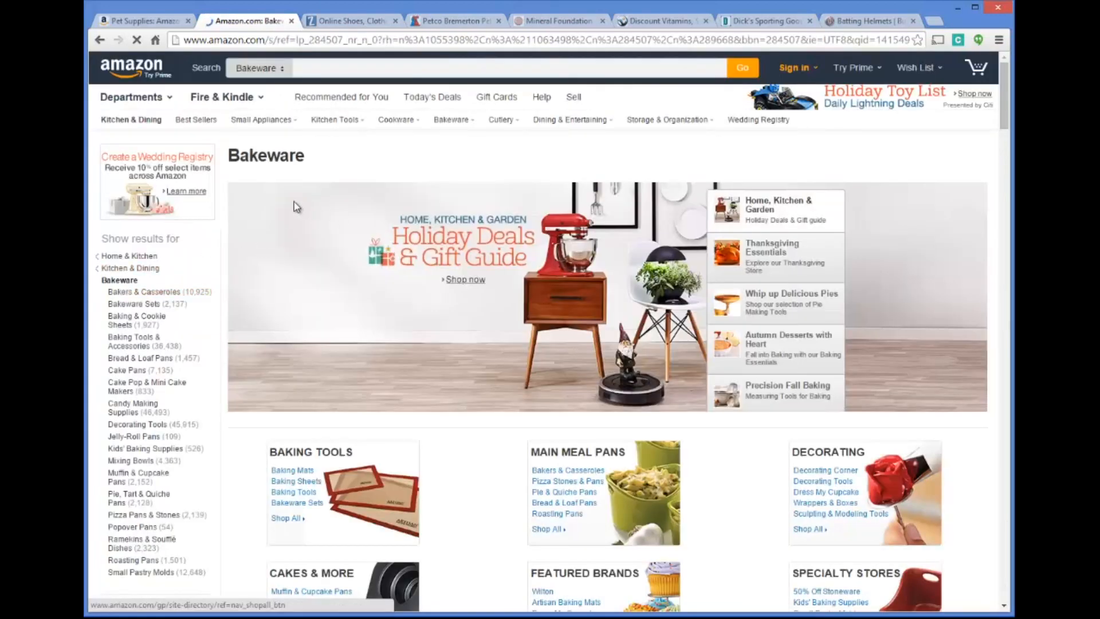
click(198, 121)
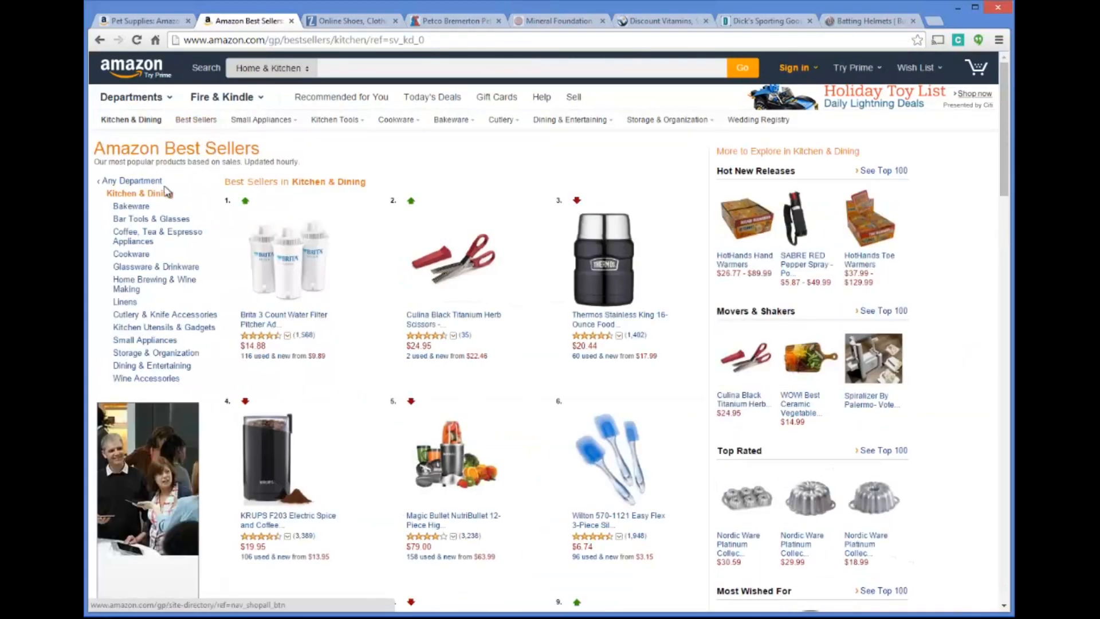
click(131, 207)
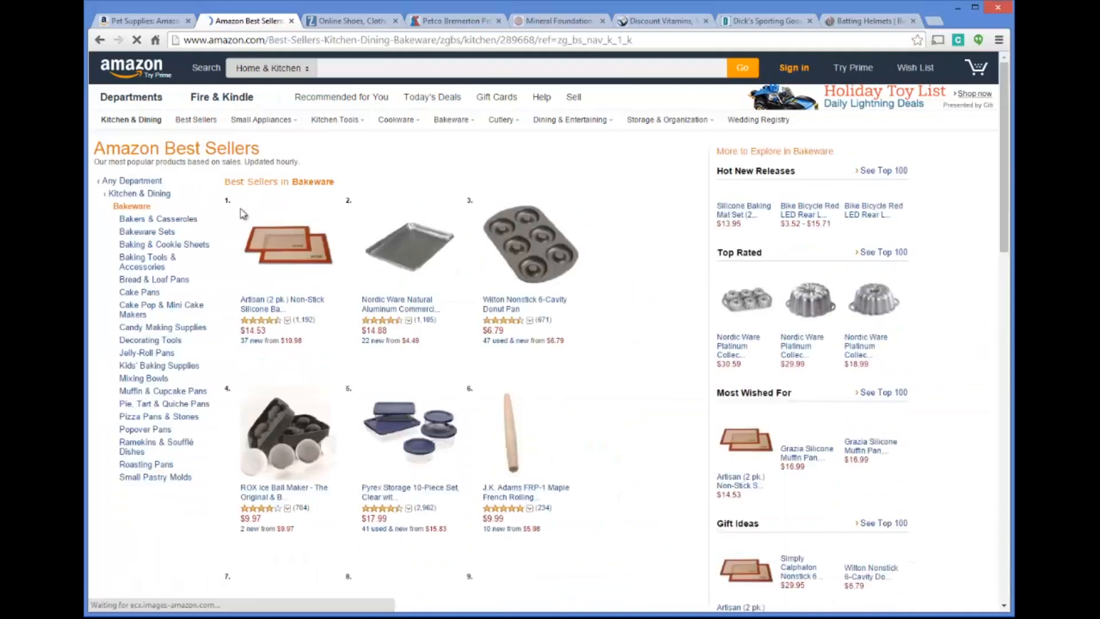
Look through the top-ranked products in the Bakeware best sellers
scroll(480, 267, down, 8)
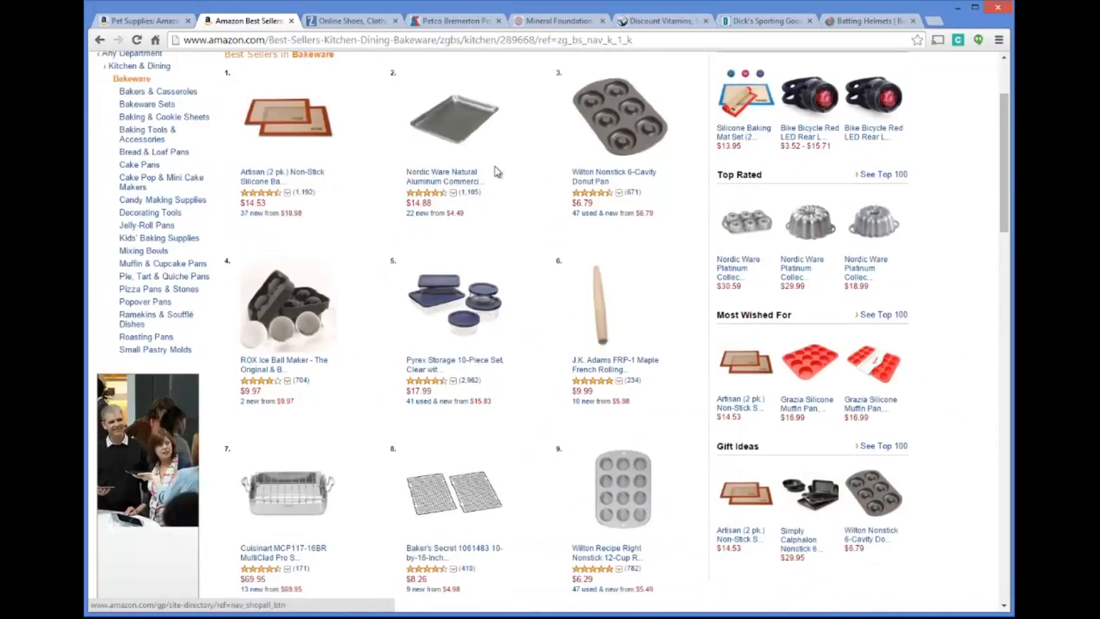
scroll(492, 351, down, 5)
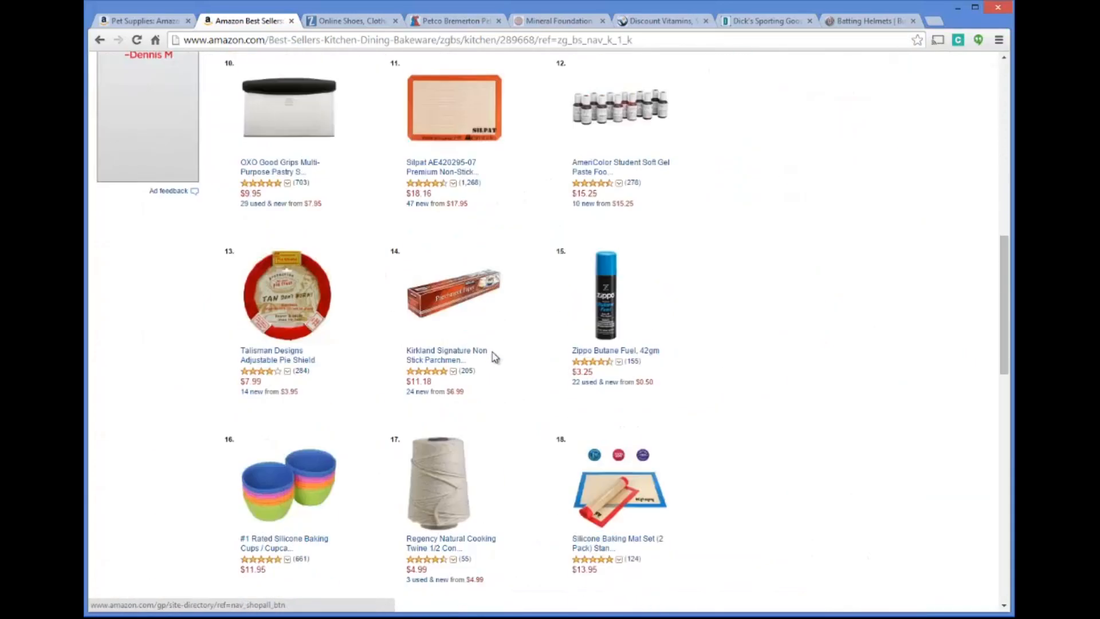
scroll(486, 344, up, 12)
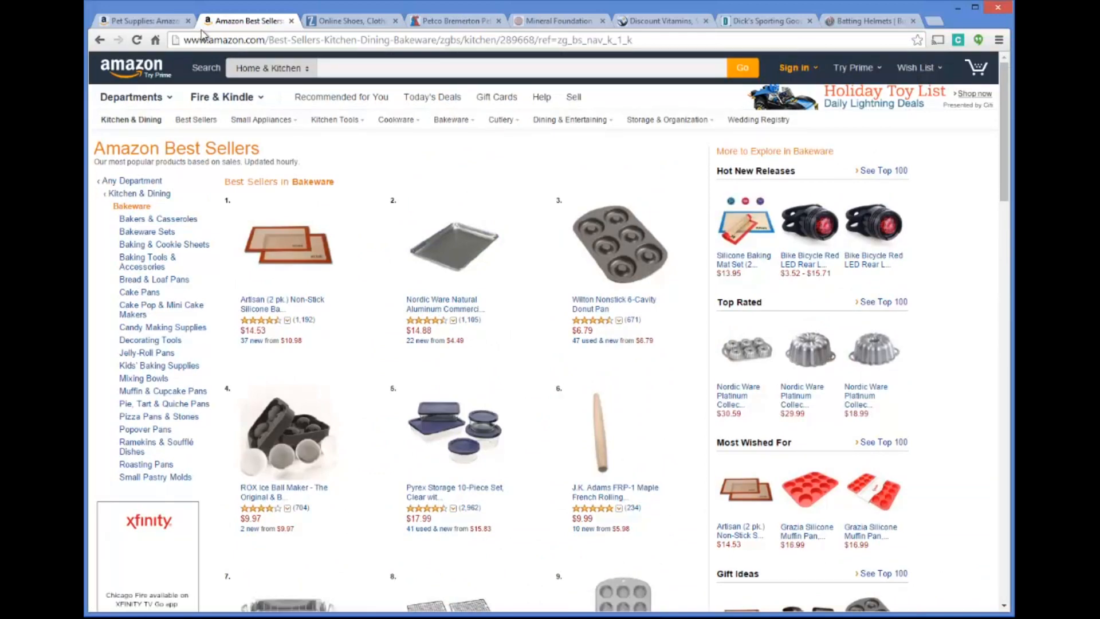
scroll(396, 166, down, 2)
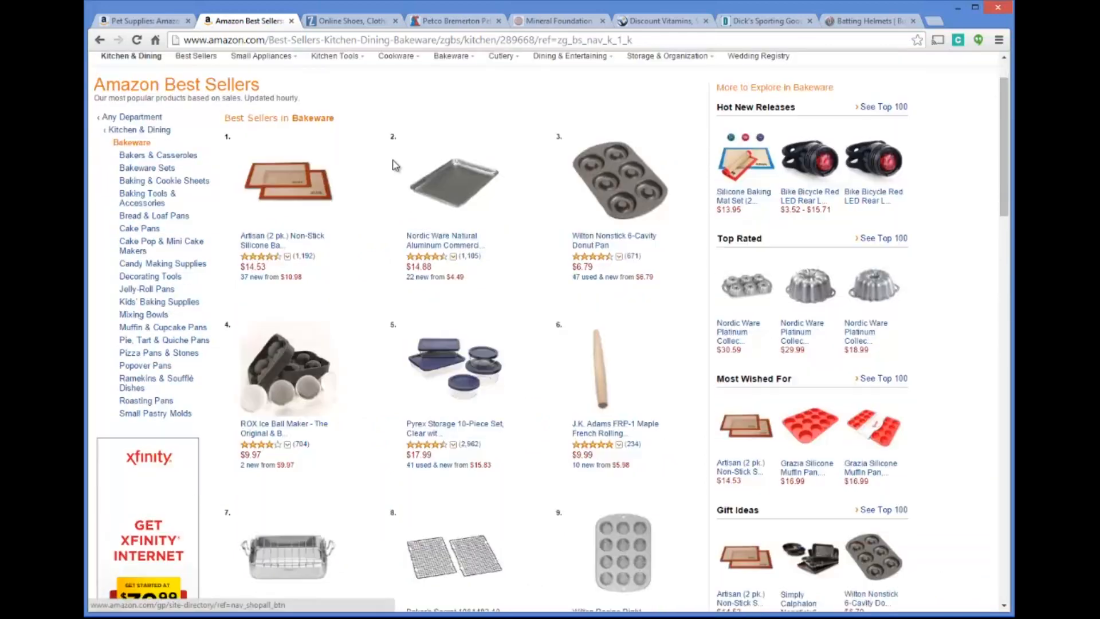
scroll(394, 161, down, 5)
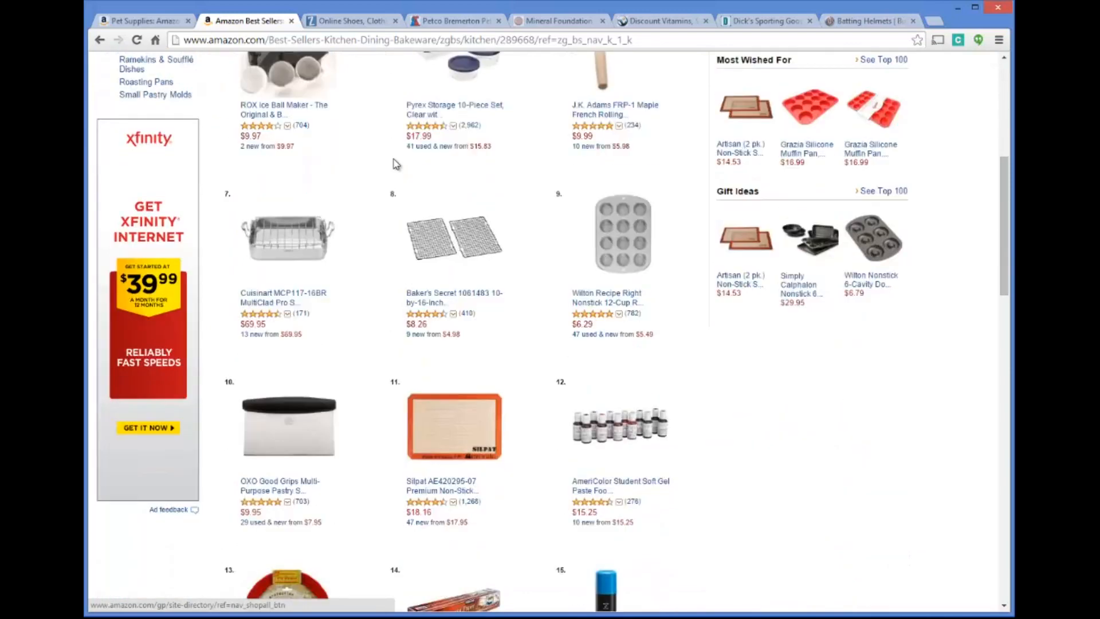
scroll(394, 161, up, 7)
Switch to the Zappos site and look over its home page categories and product recommendations
click(347, 21)
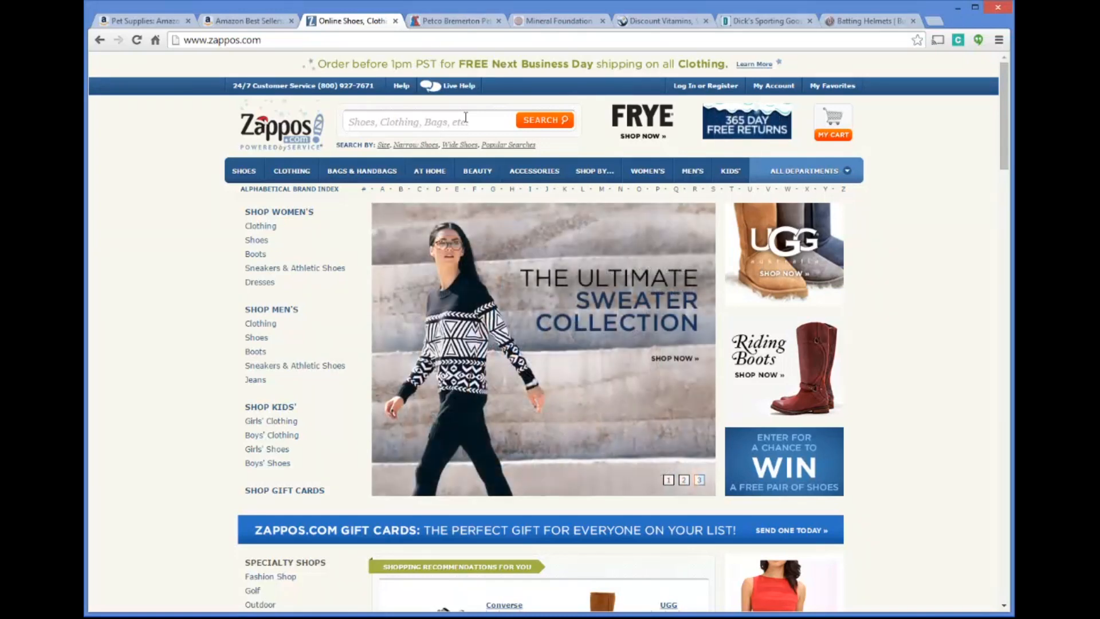
scroll(567, 195, down, 7)
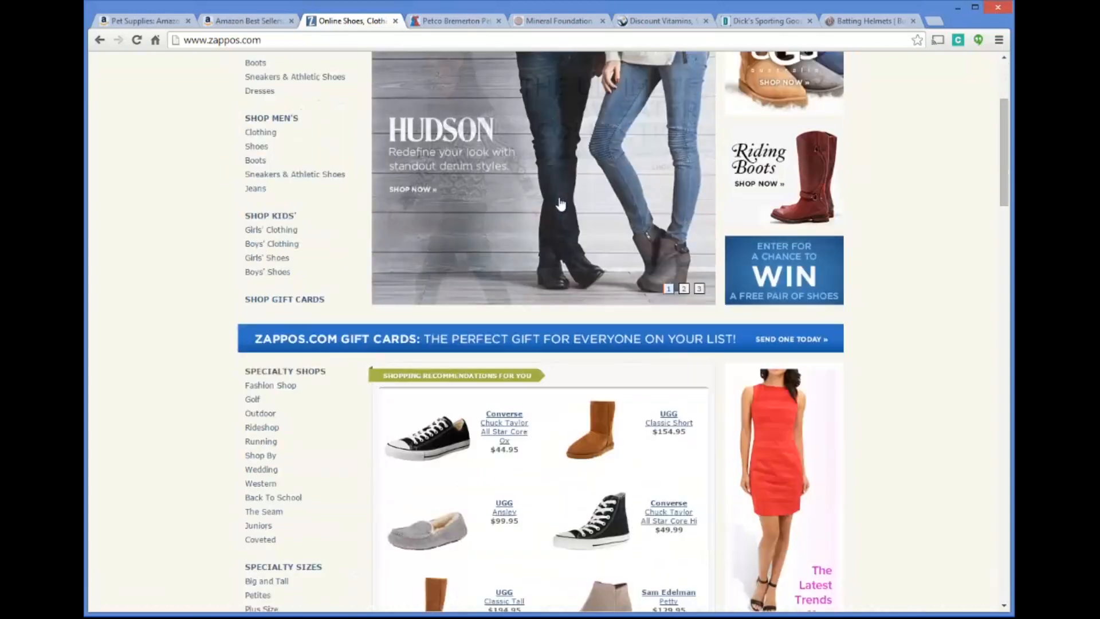
scroll(568, 229, up, 6)
scroll(569, 251, up, 1)
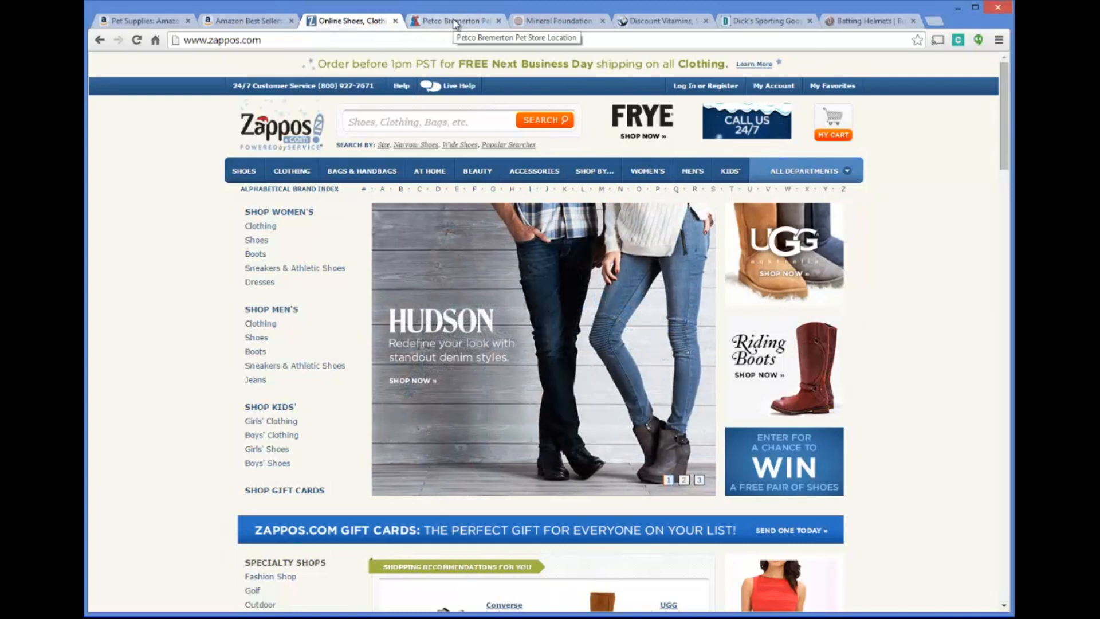
Switch to the Petco site, open its home page and view the Dog product categories
click(454, 23)
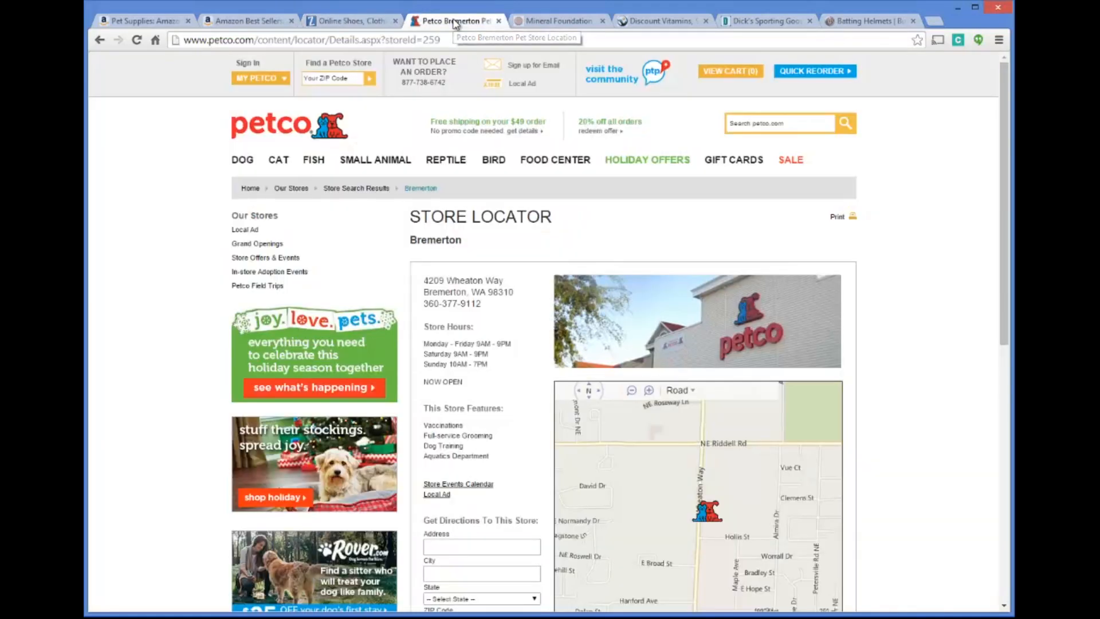
scroll(201, 181, down, 1)
scroll(201, 180, up, 1)
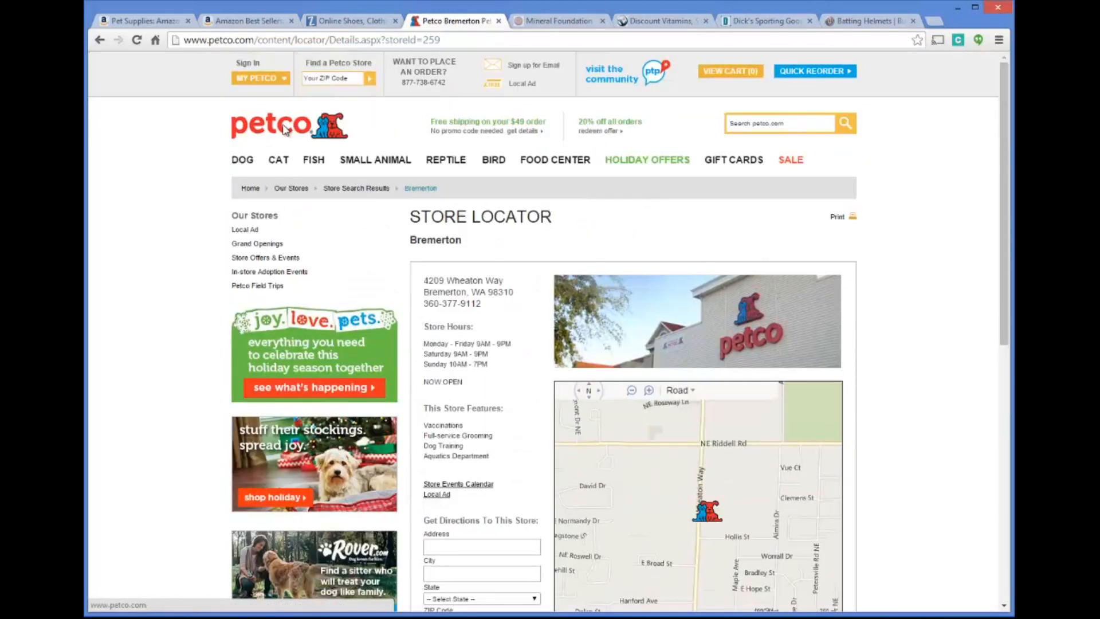
click(285, 129)
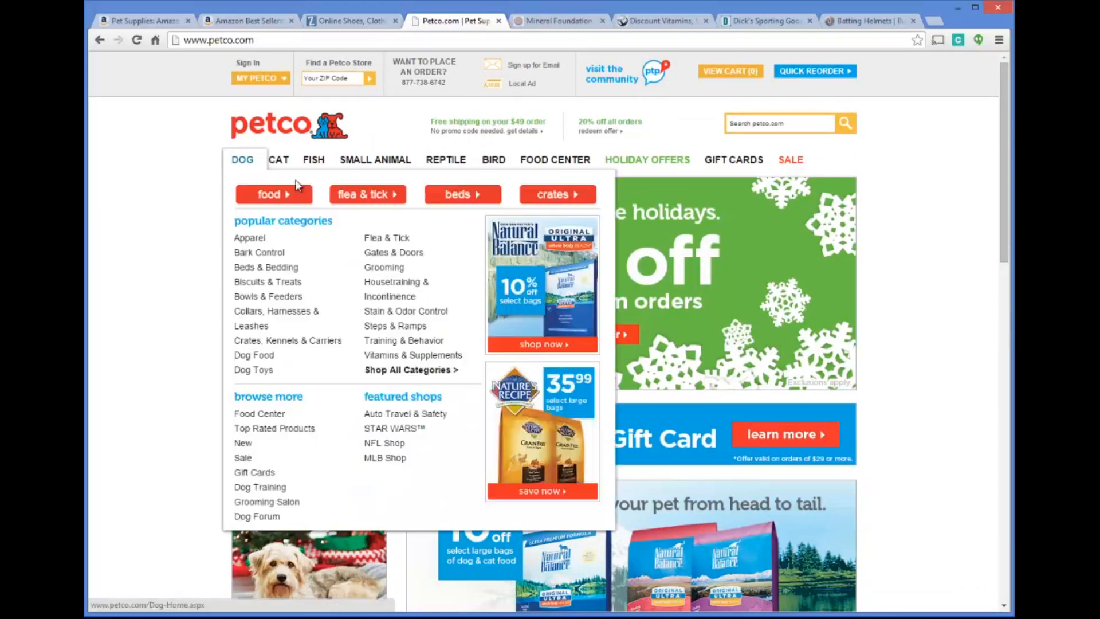
mouse_move(242, 167)
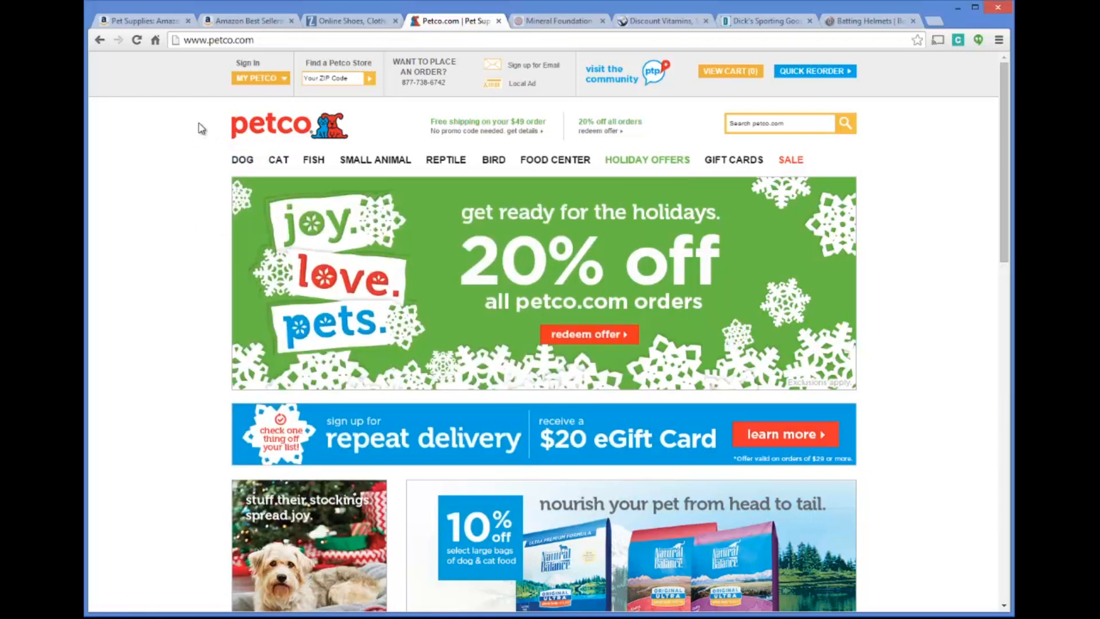
Switch to the bareMinerals site, dismiss the email sign-up offer and look over the home page
click(581, 22)
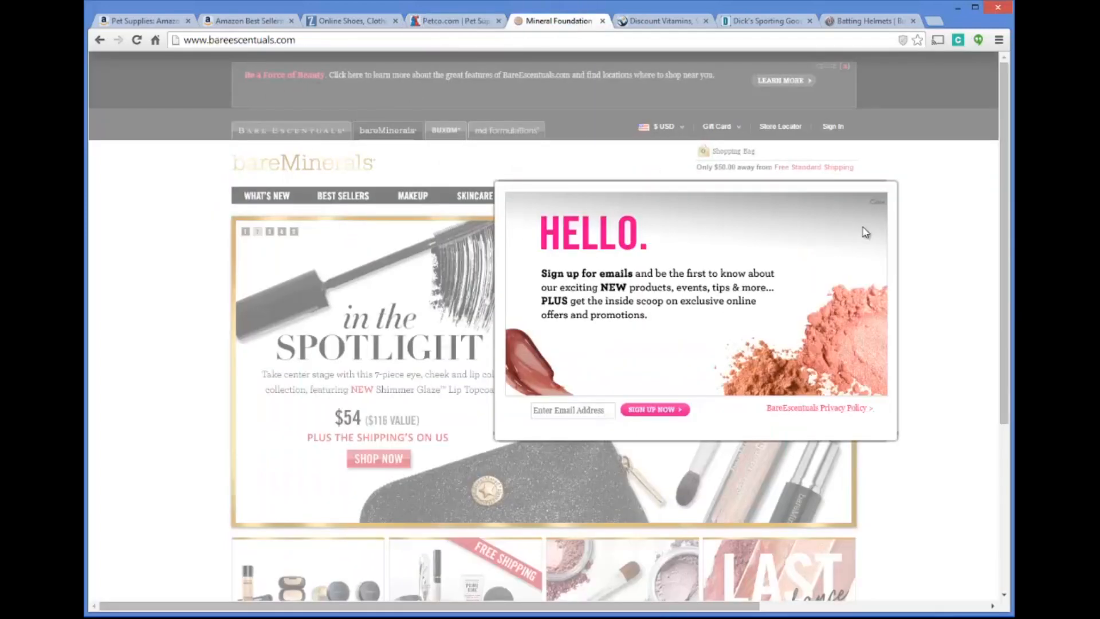
click(878, 203)
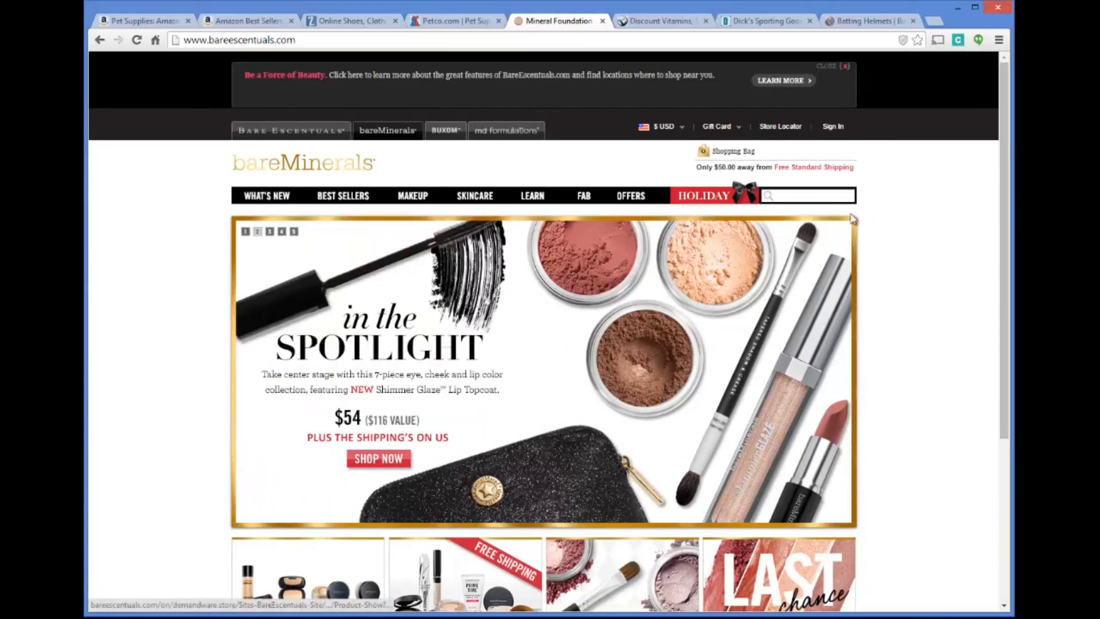
scroll(920, 223, down, 4)
scroll(901, 252, up, 4)
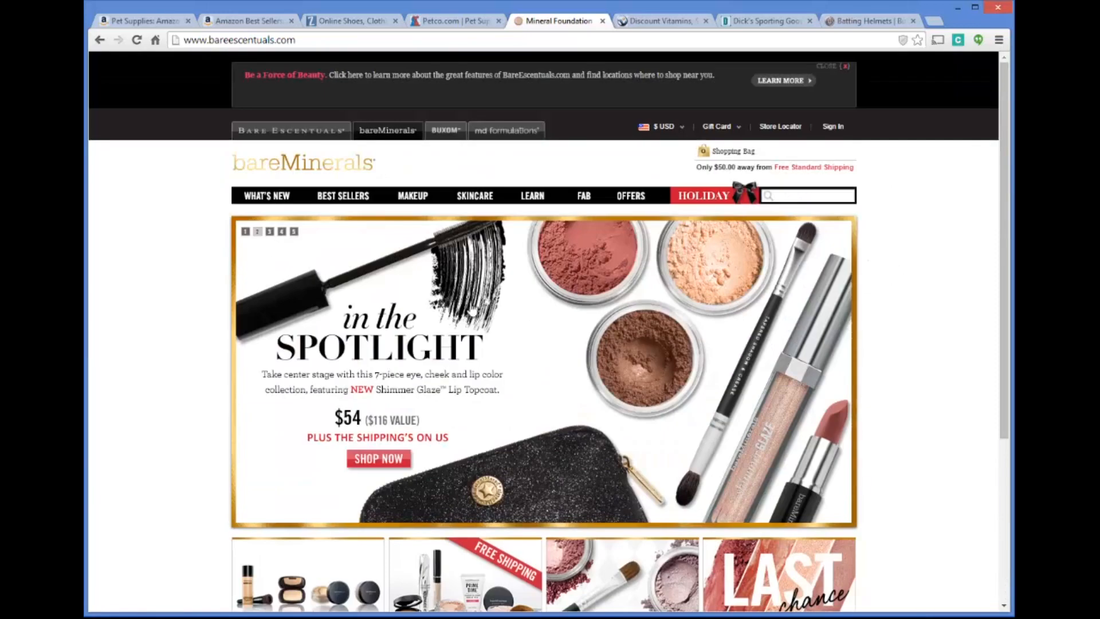
scroll(470, 156, down, 1)
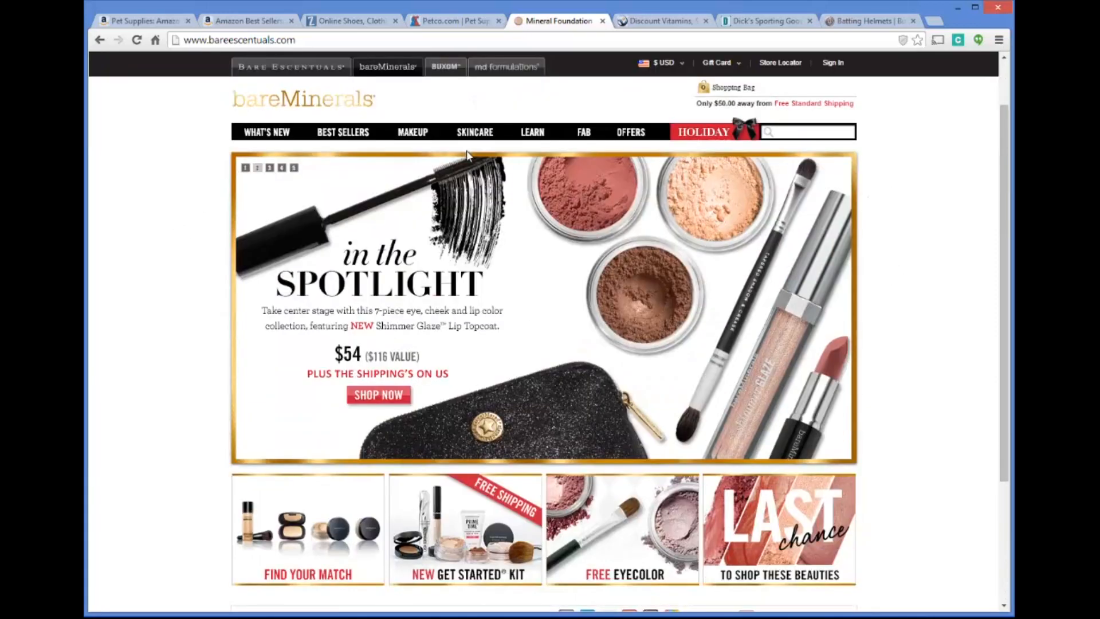
scroll(453, 187, down, 3)
scroll(181, 343, up, 5)
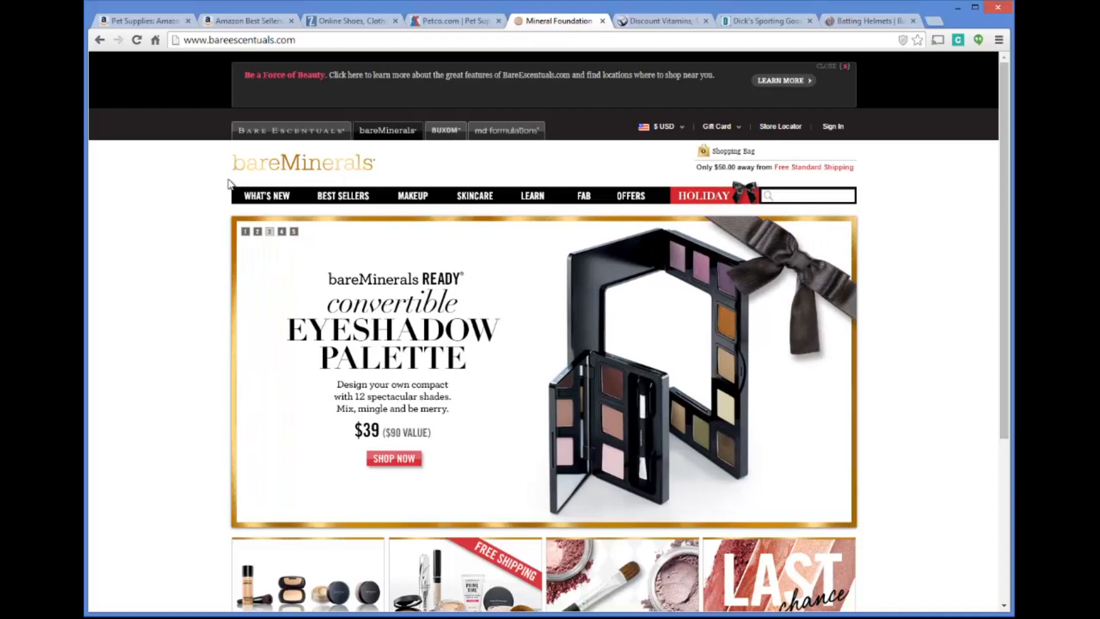
Switch to the Vitacost site and look over the product categories and offers on its home page
click(658, 23)
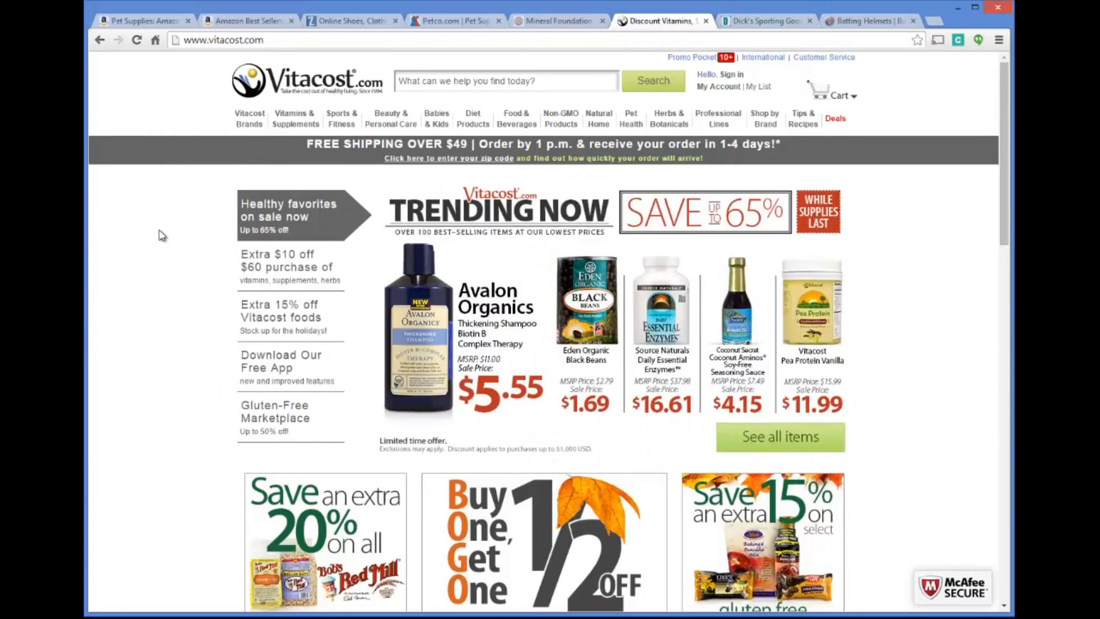
scroll(165, 233, down, 1)
scroll(169, 231, up, 1)
Switch to the Dick's Sporting Goods site and open the lacrosse Sticks category under Team Sports
click(746, 25)
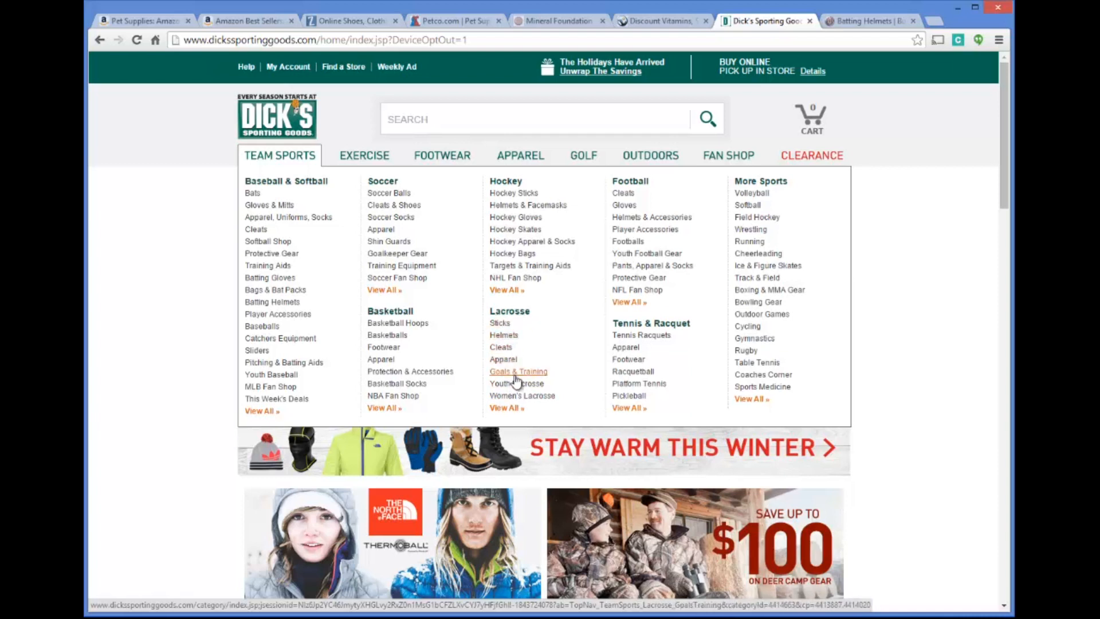
click(524, 325)
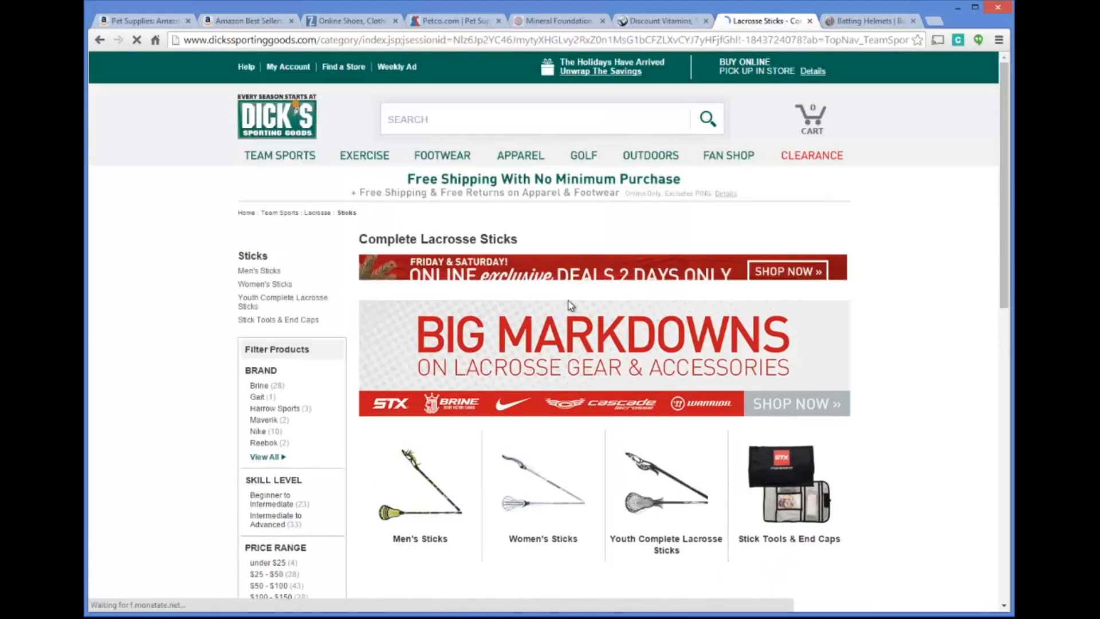
Open the Women's Sticks category among the lacrosse sticks and look over the listed products and prices
scroll(576, 392, down, 3)
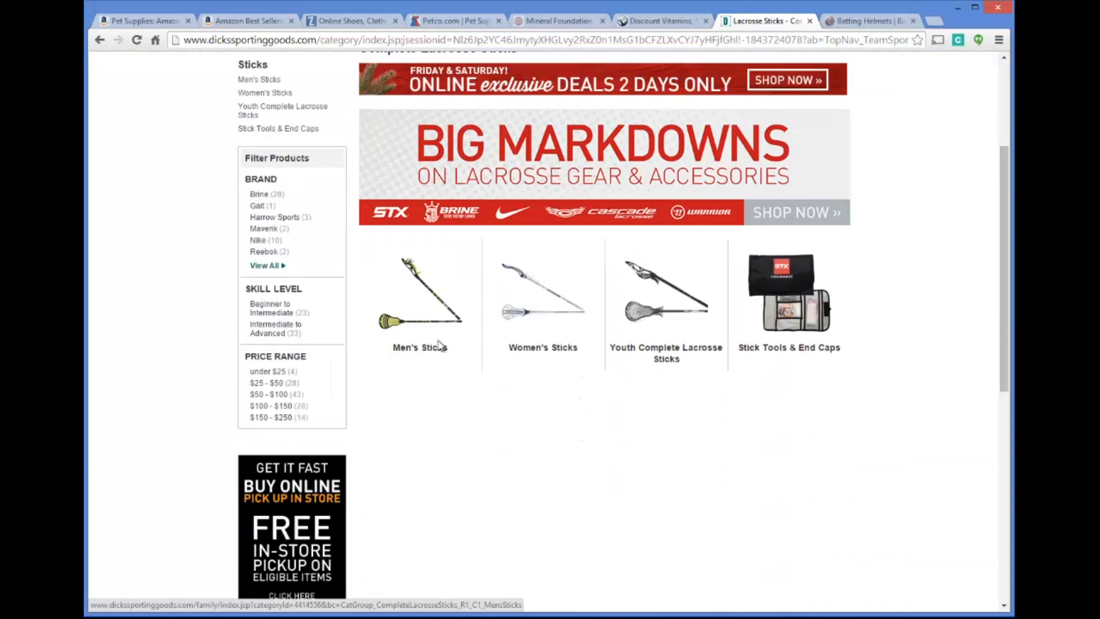
click(560, 352)
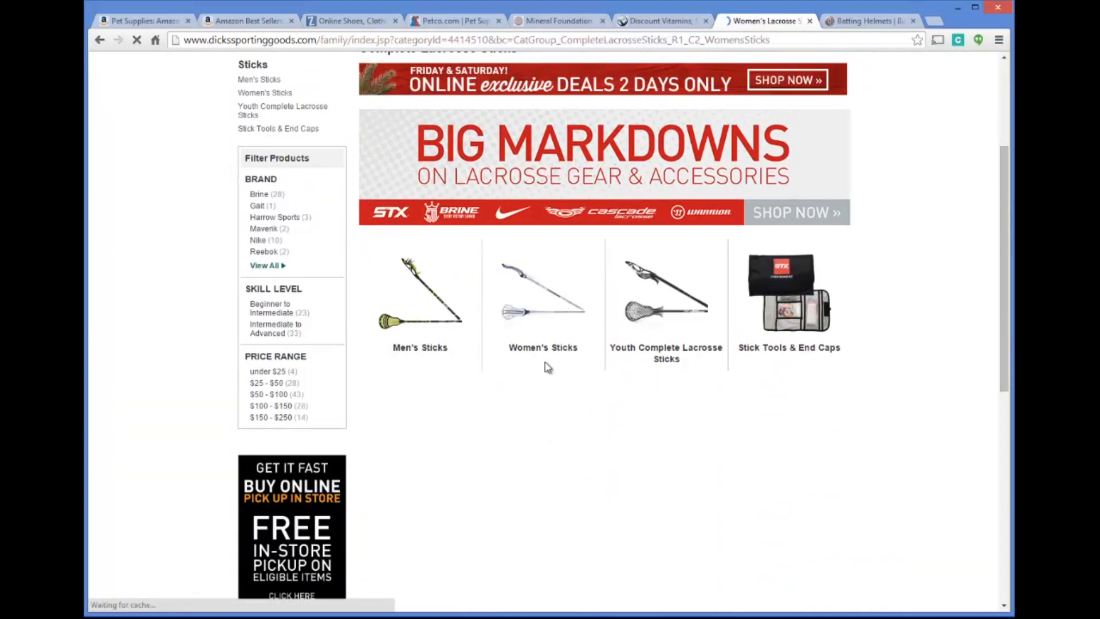
scroll(542, 307, down, 2)
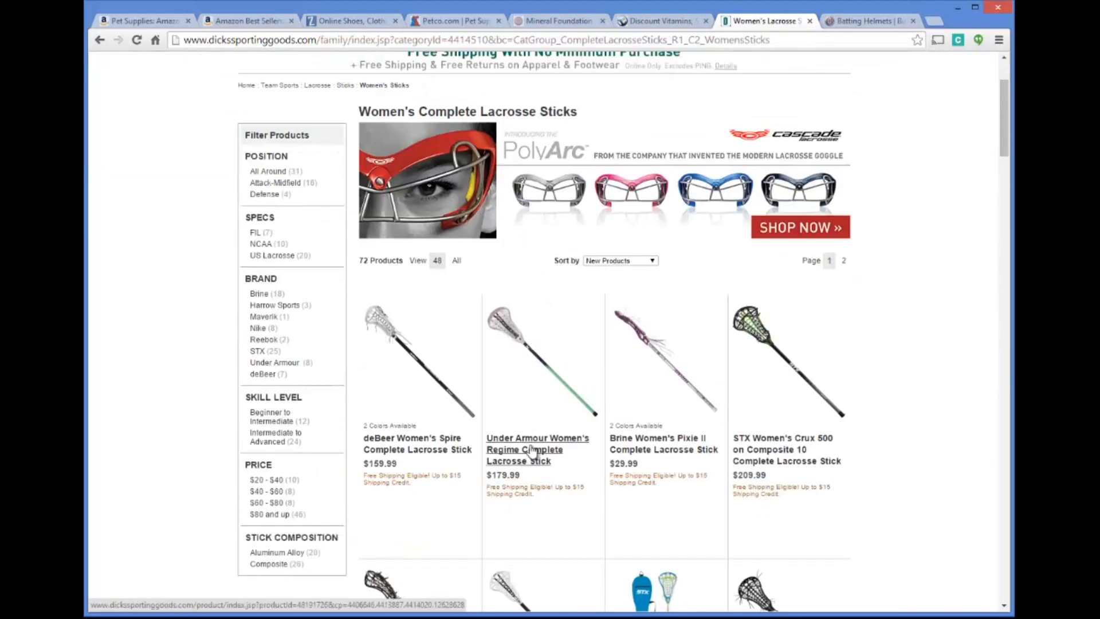
scroll(485, 395, down, 3)
scroll(492, 344, up, 5)
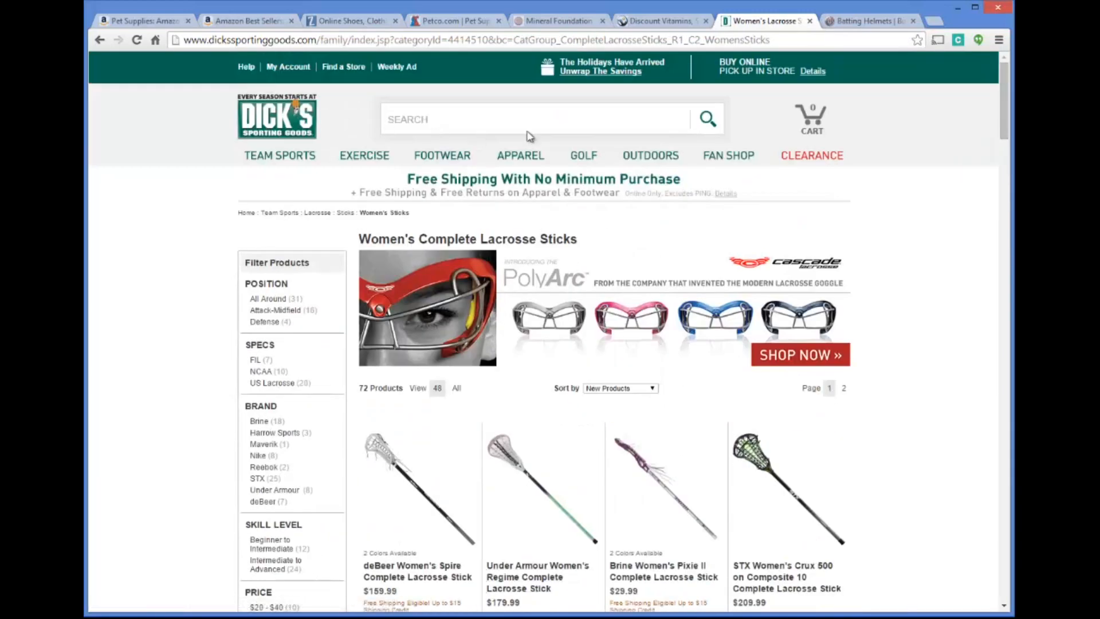
Compare Homerun Monkey's junior batting helmets page with the Team Sports categories on the Dick's Sporting Goods site
click(855, 22)
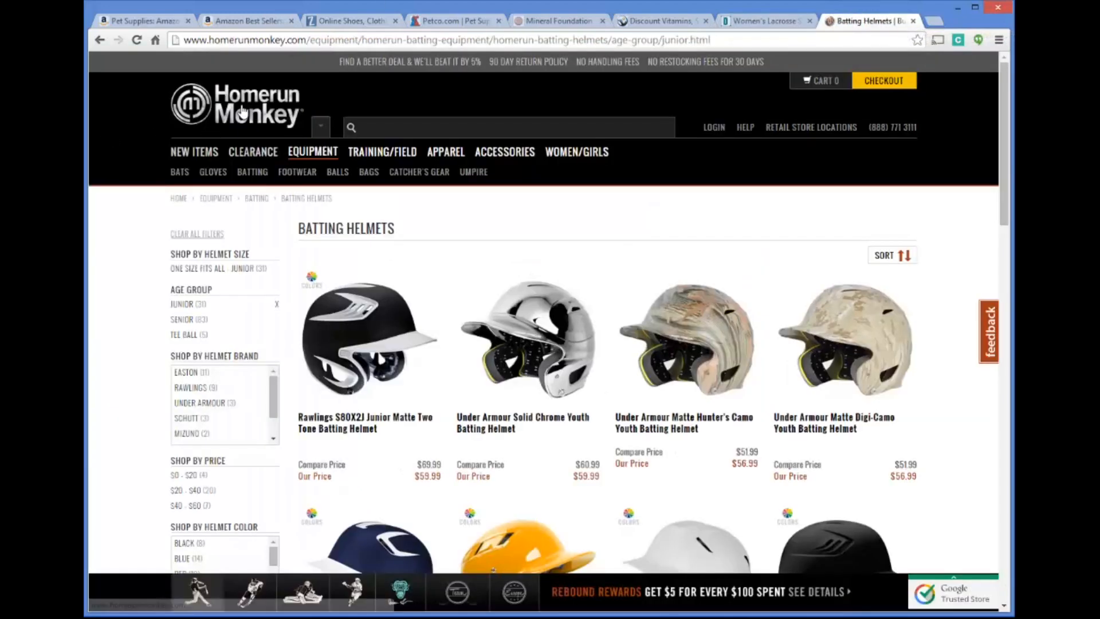
click(777, 26)
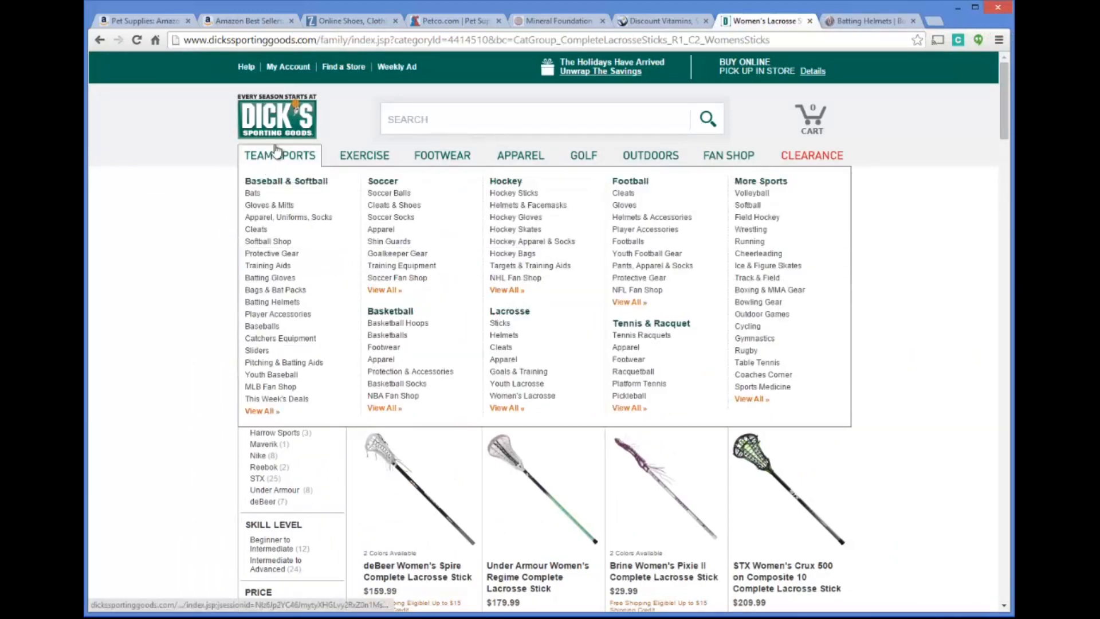
click(858, 22)
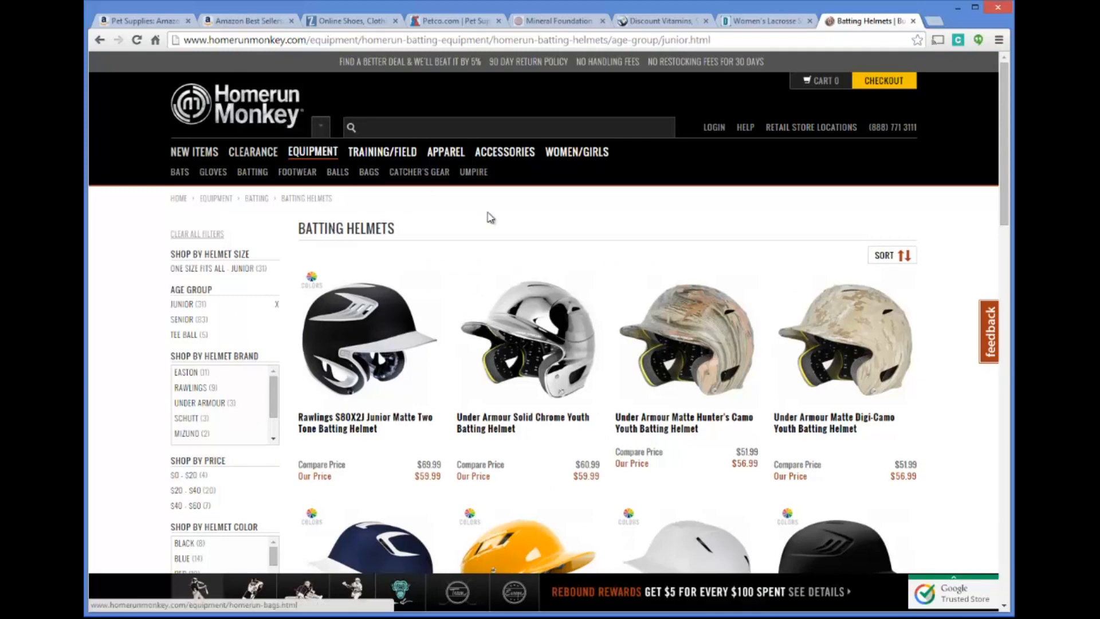
scroll(551, 207, down, 10)
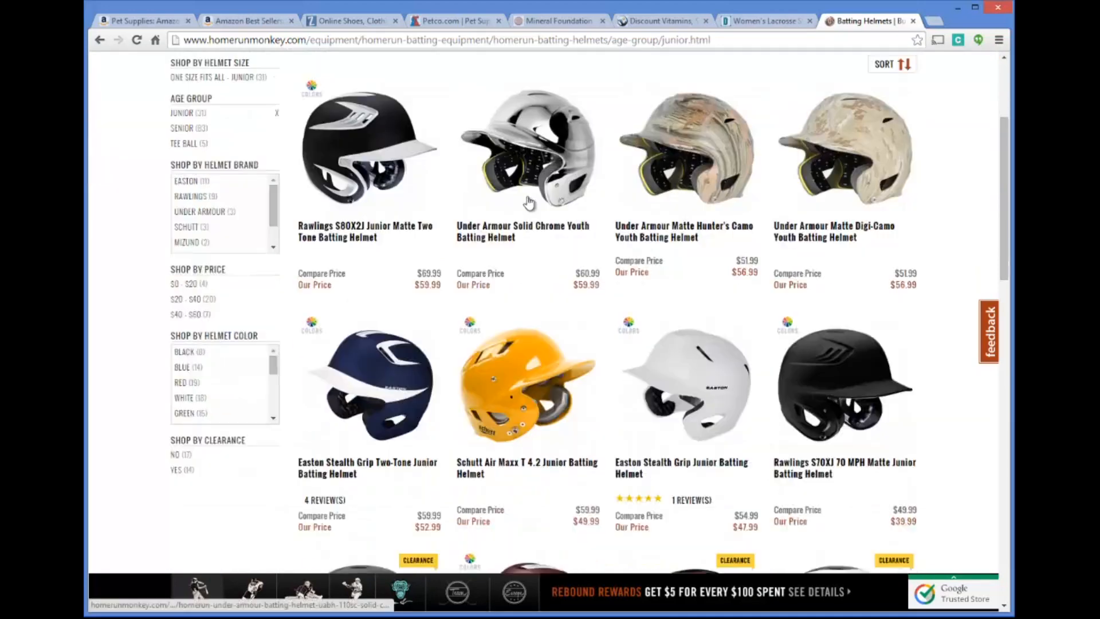
scroll(523, 263, up, 10)
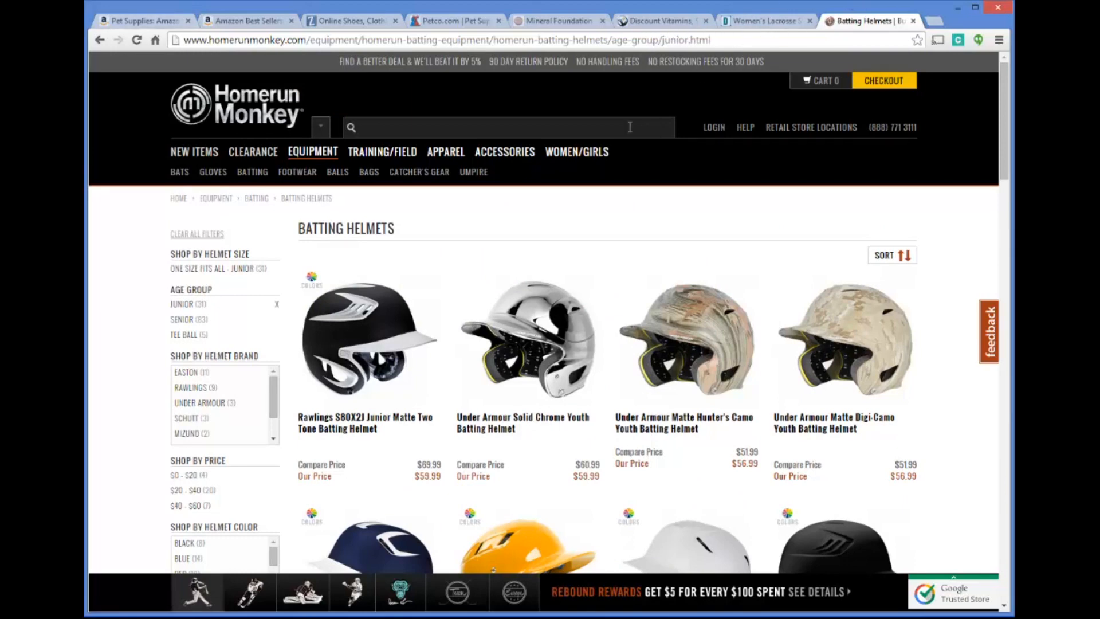
Revisit the Dick's women's lacrosse sticks page, then examine Homerun Monkey's catcher's gear categories and the full batting helmets listing
click(748, 24)
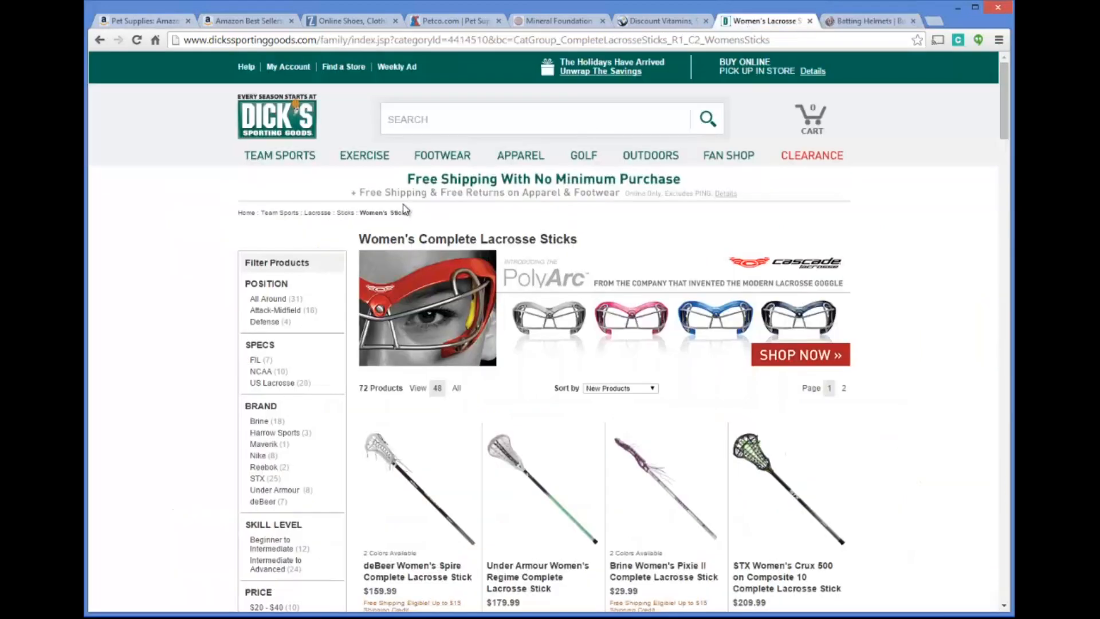
click(842, 23)
scroll(805, 151, down, 10)
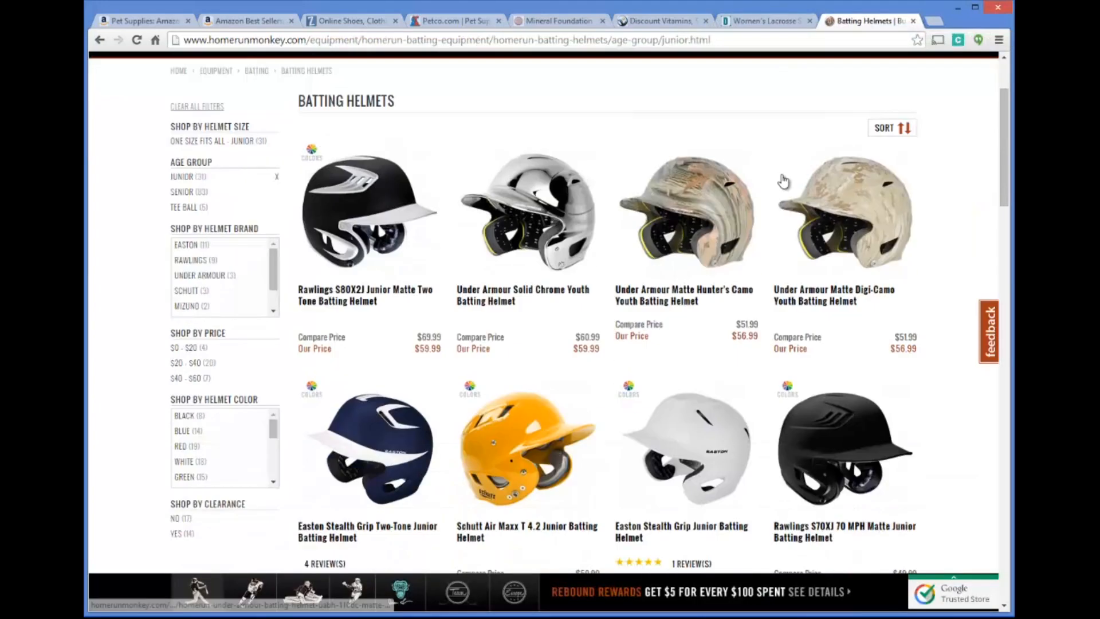
scroll(373, 316, up, 10)
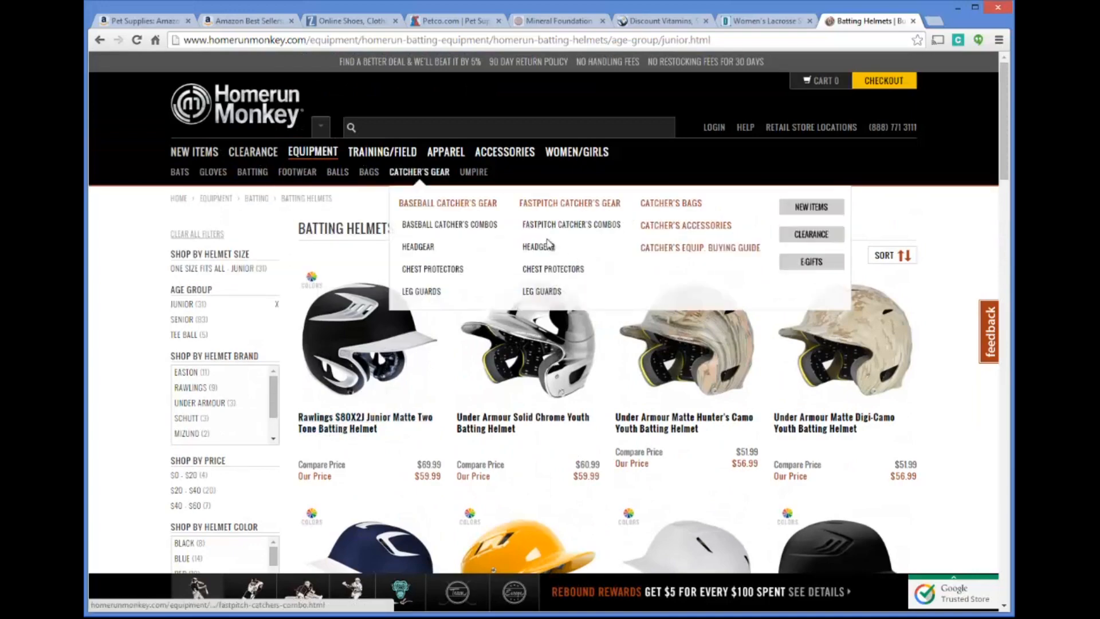
scroll(753, 338, down, 15)
scroll(753, 338, down, 5)
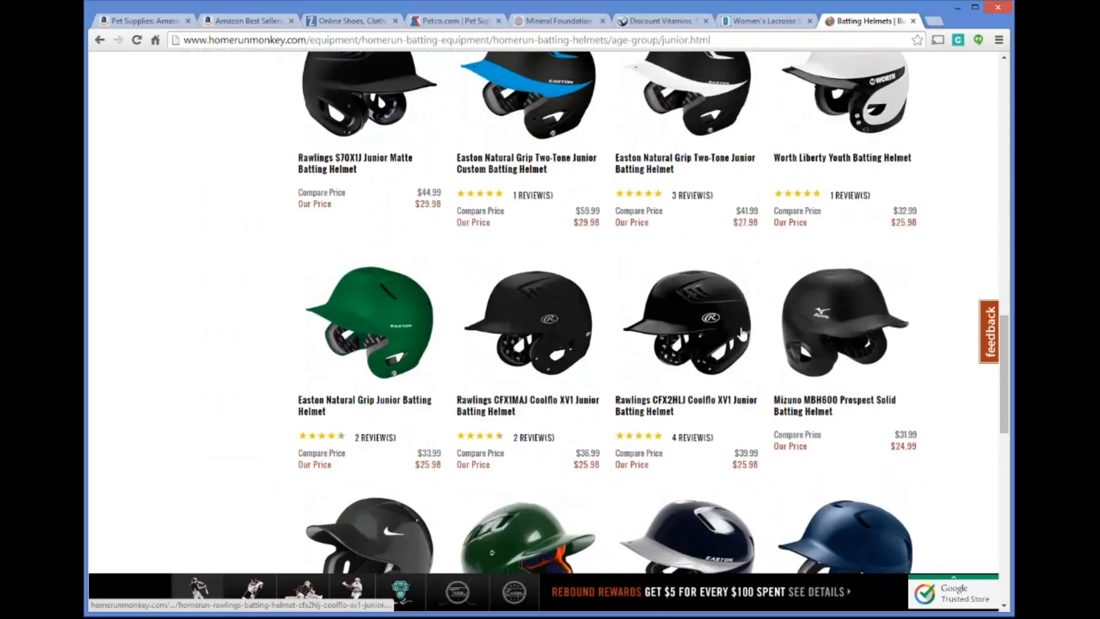
scroll(745, 327, up, 20)
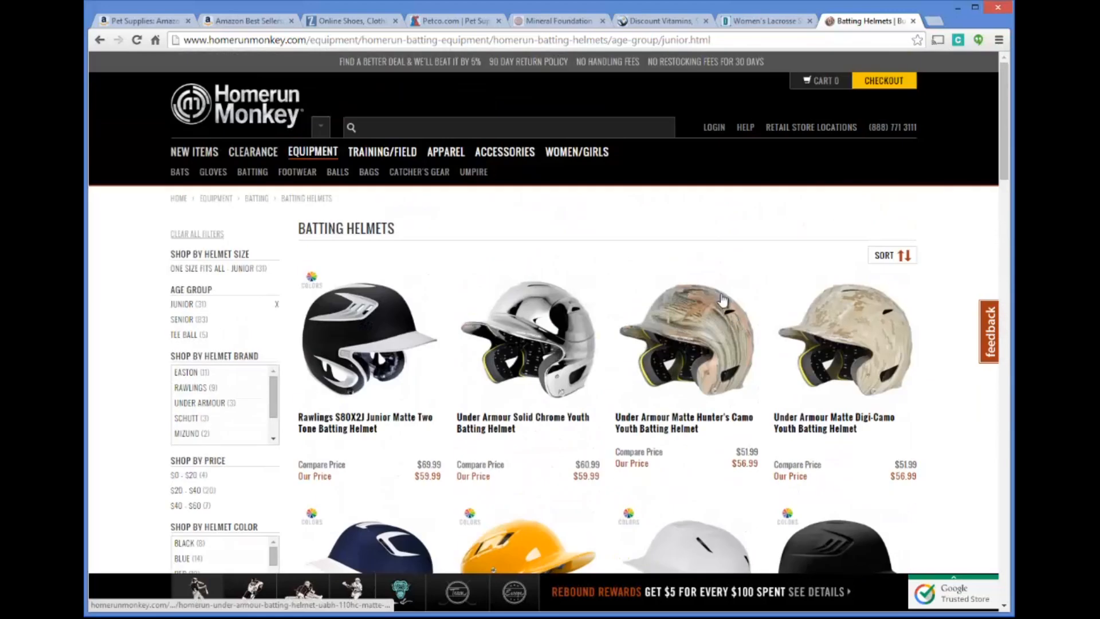
Switch to the Dick's Sporting Goods site and view its Exercise and Outdoors product categories before returning to the Amazon pet supplies page
click(751, 21)
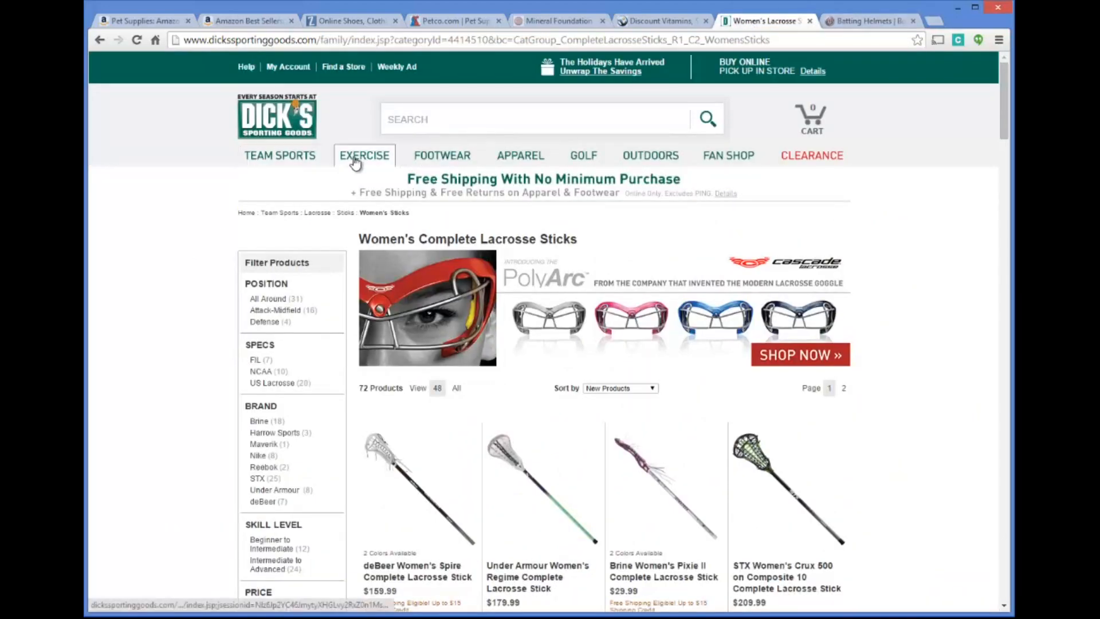
mouse_move(365, 154)
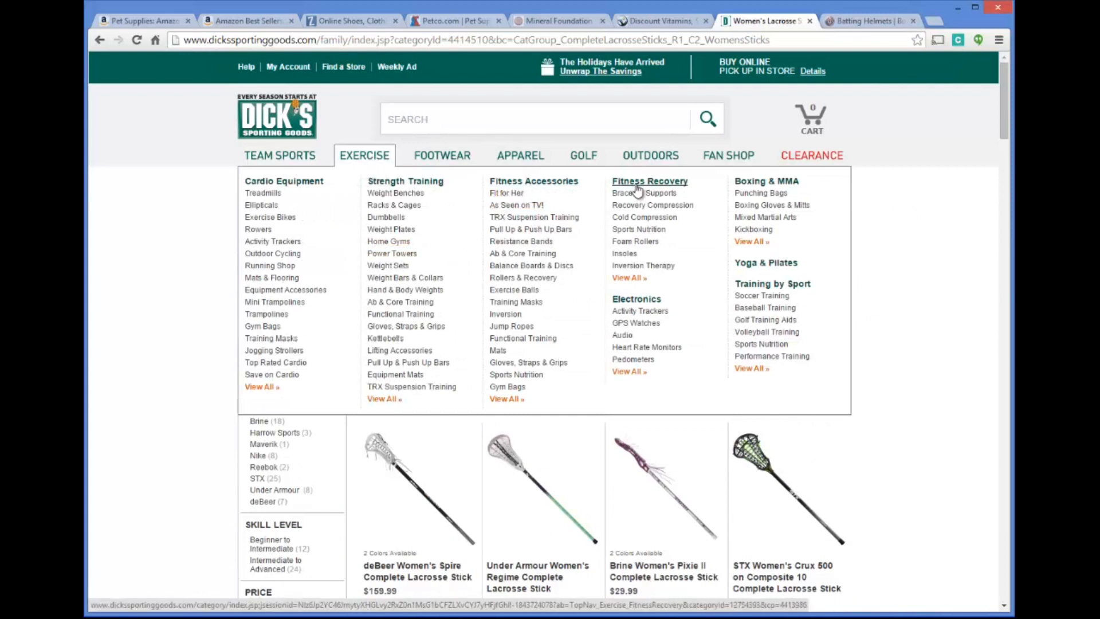
mouse_move(665, 166)
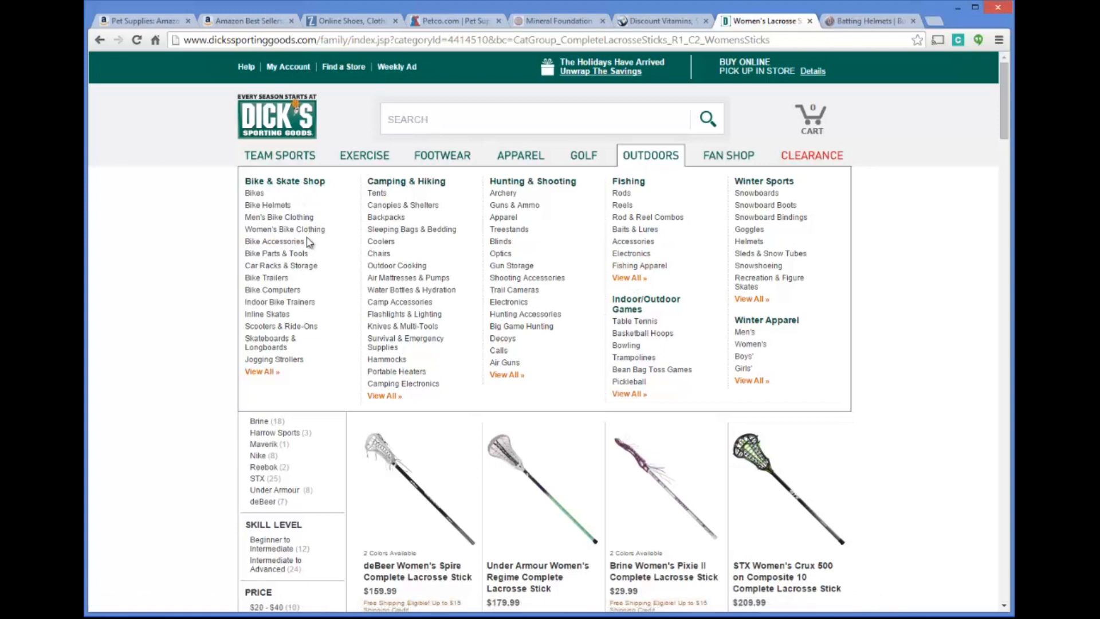
click(167, 22)
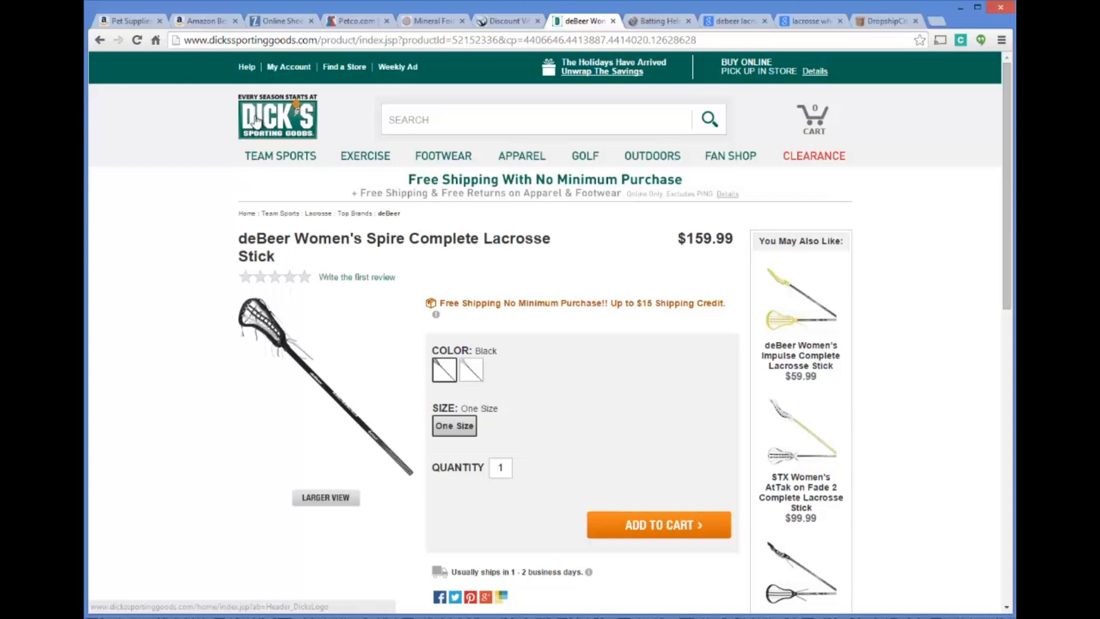
Highlight the product title of the deBeer Women's Spire Complete Lacrosse Stick, then return to the women's sticks listing
drag(238, 237, 291, 236)
click(281, 254)
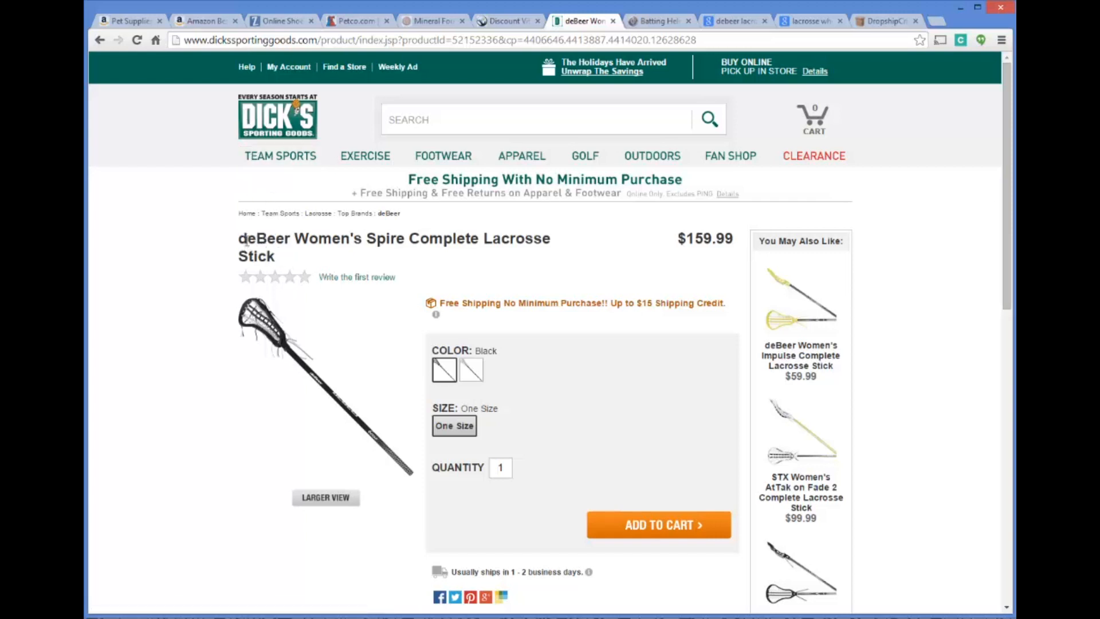
drag(241, 240, 351, 258)
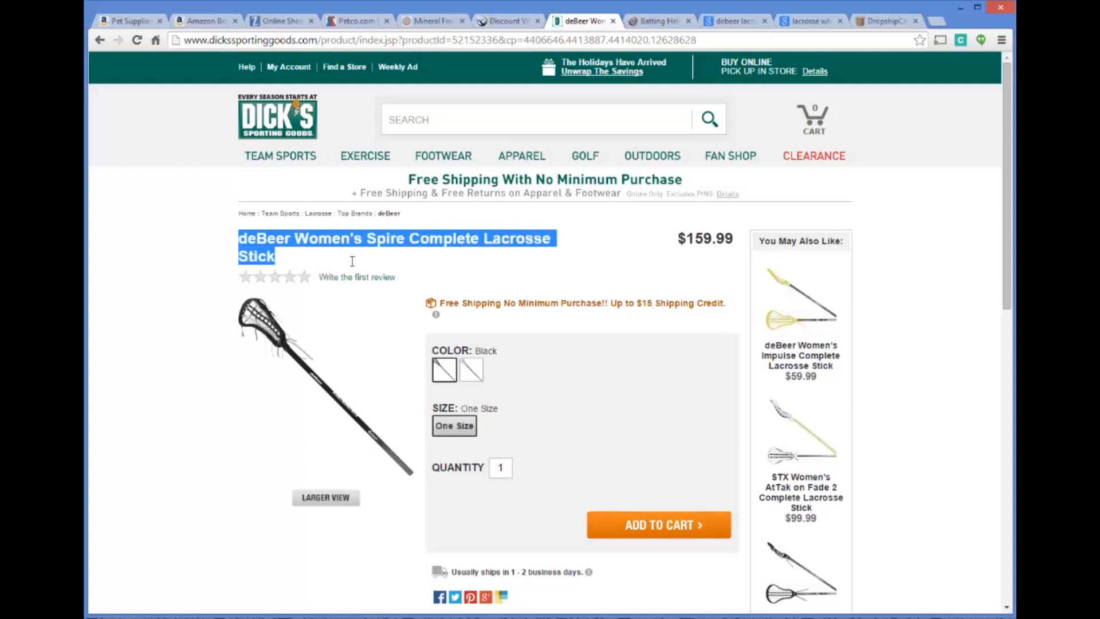
click(287, 238)
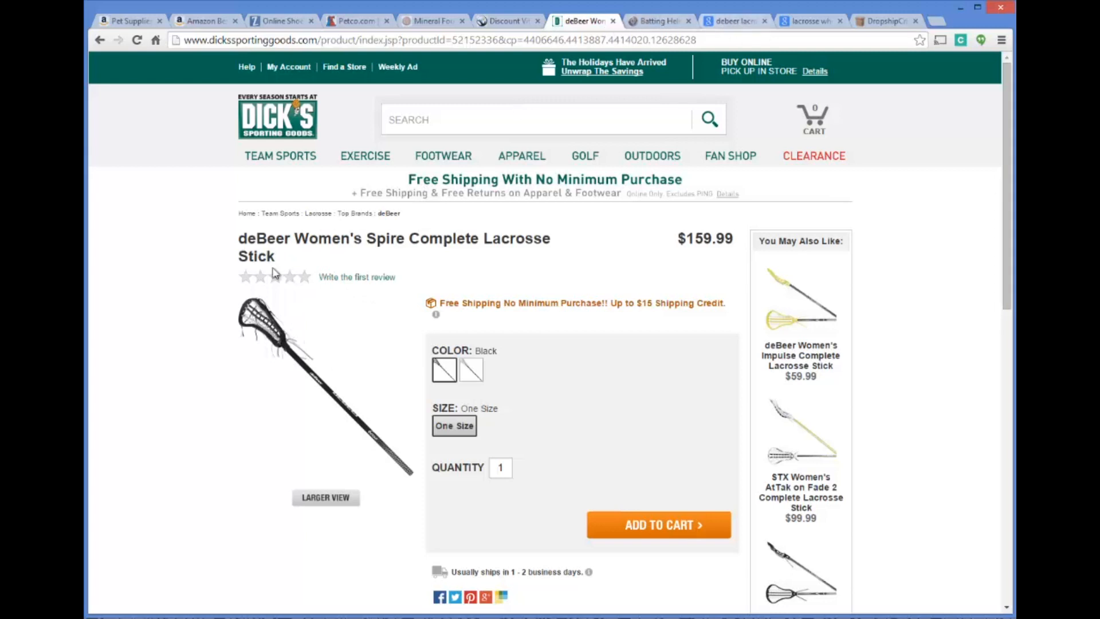
click(100, 40)
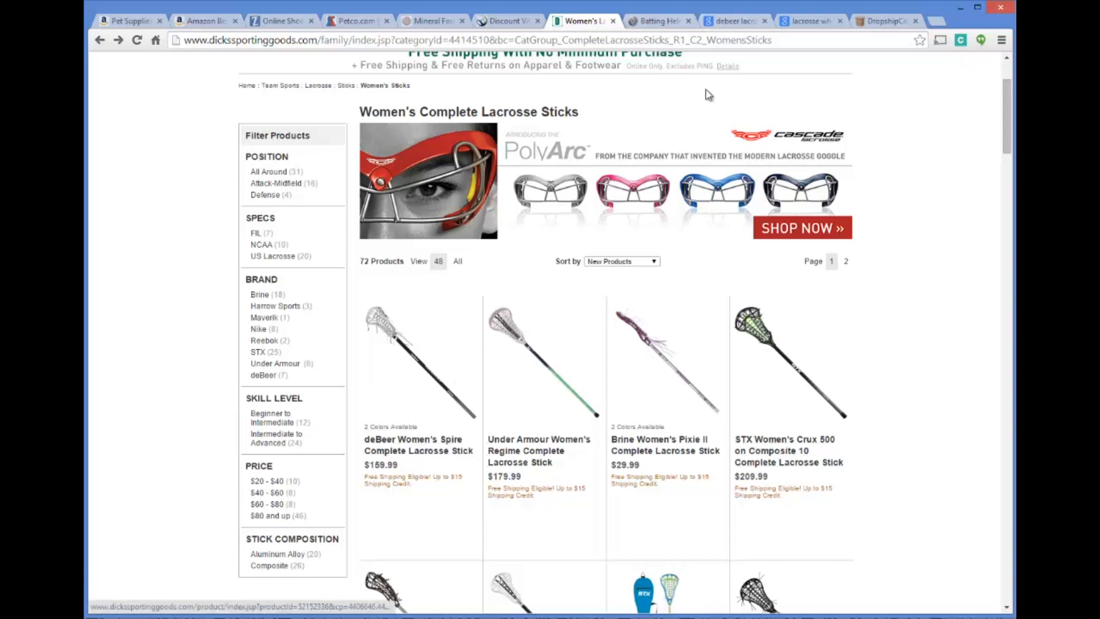
Switch to the Google results for "debeer lacrosse" and open the manufacturer's official site, debeerlacrosse.com
click(736, 21)
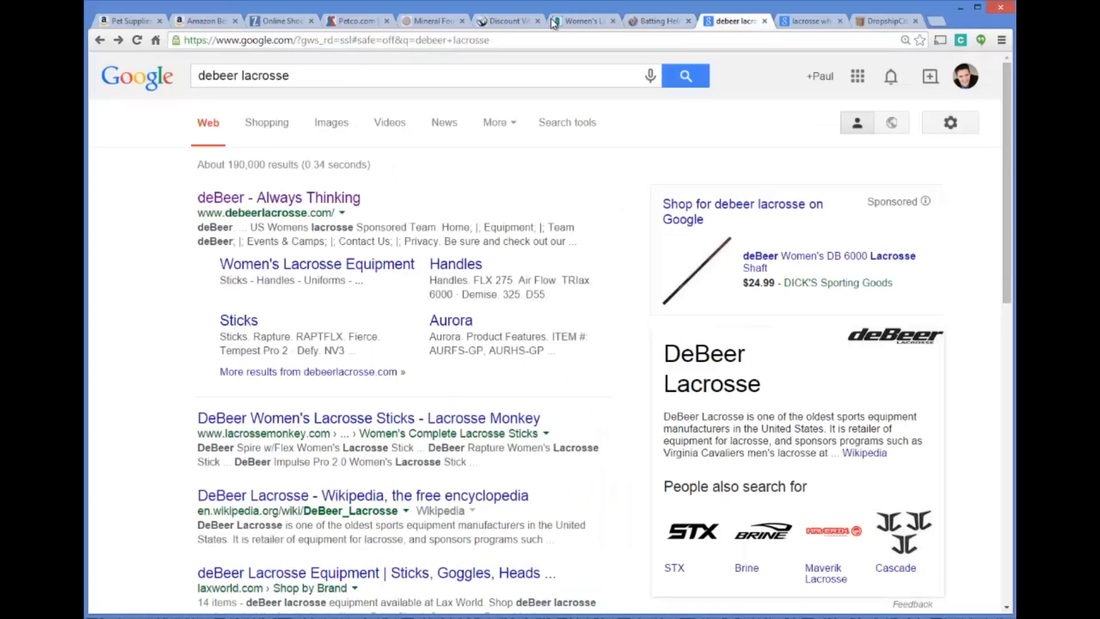
click(243, 74)
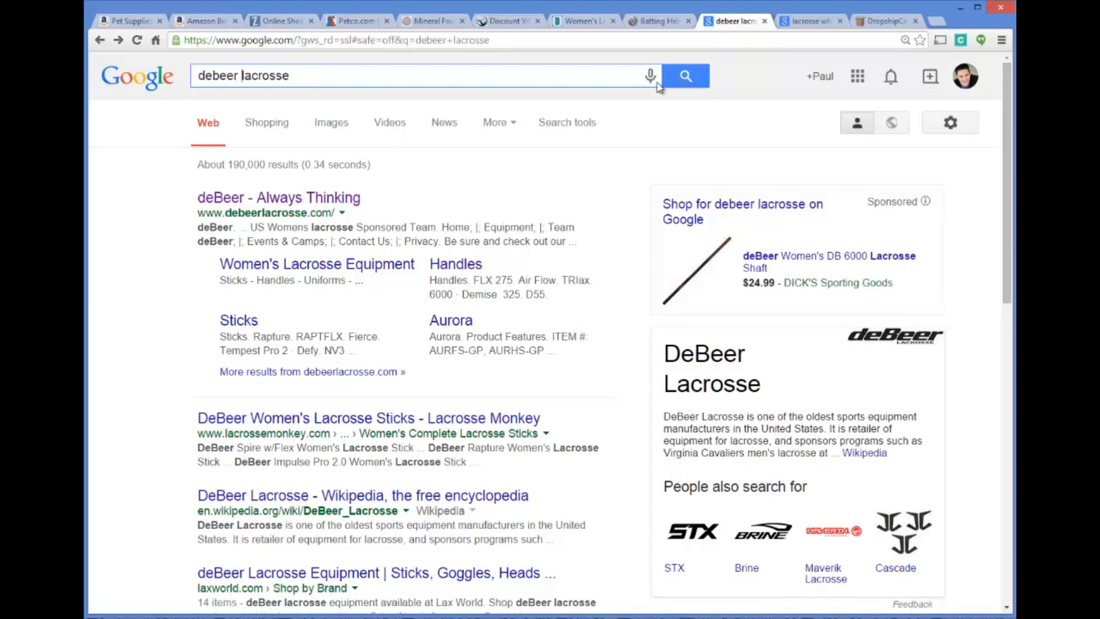
click(263, 200)
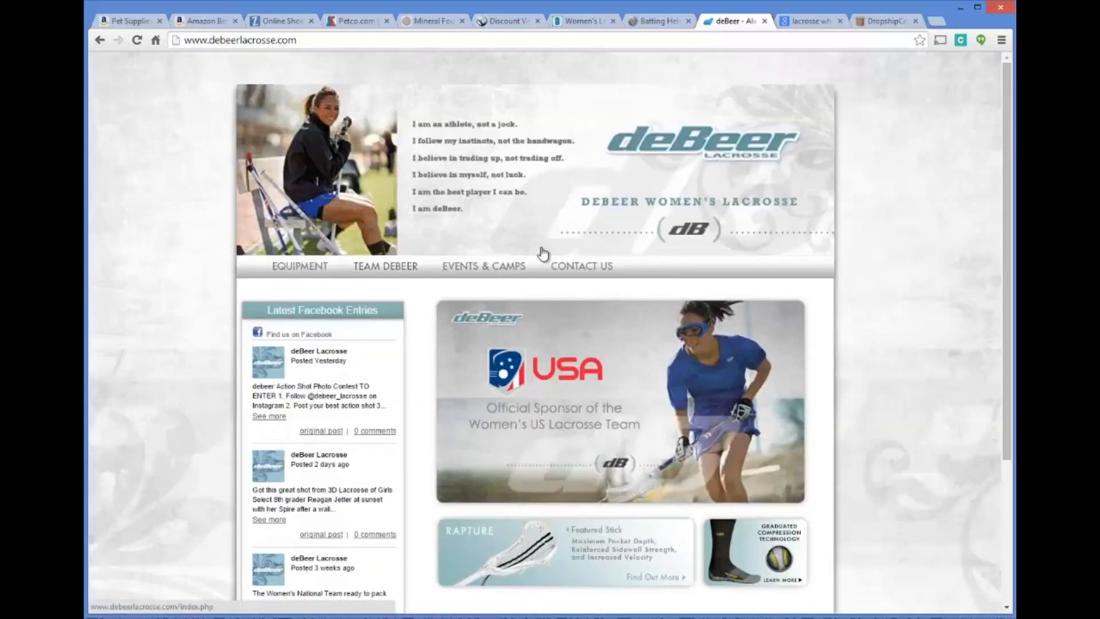
Open the Sticks category in deBeer's women's lacrosse equipment and look over the stick models
scroll(520, 223, down, 3)
click(300, 138)
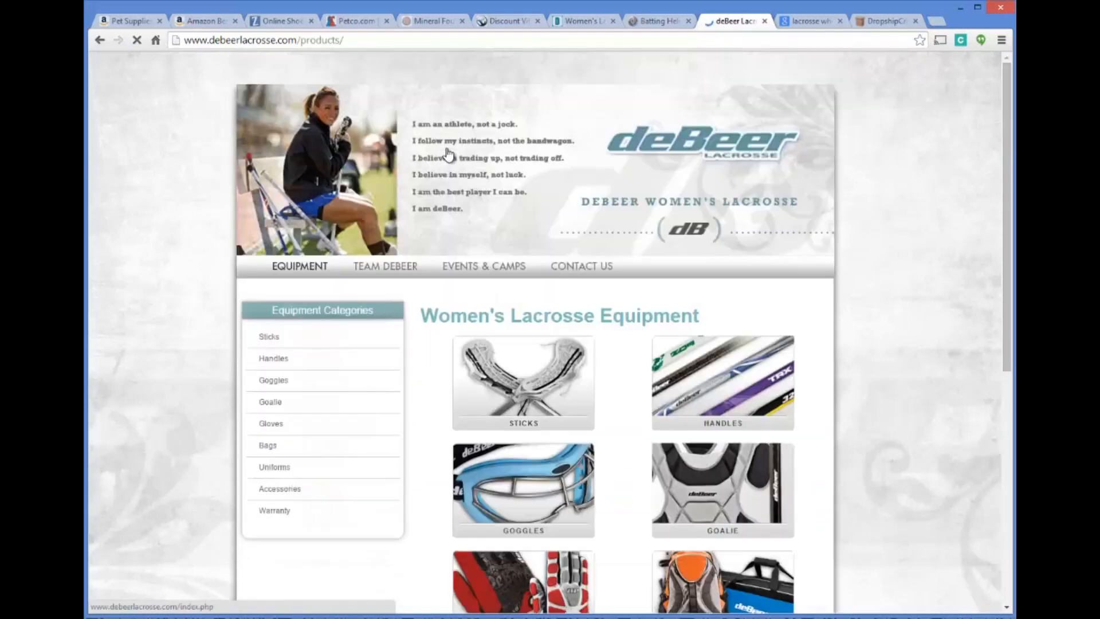
click(536, 344)
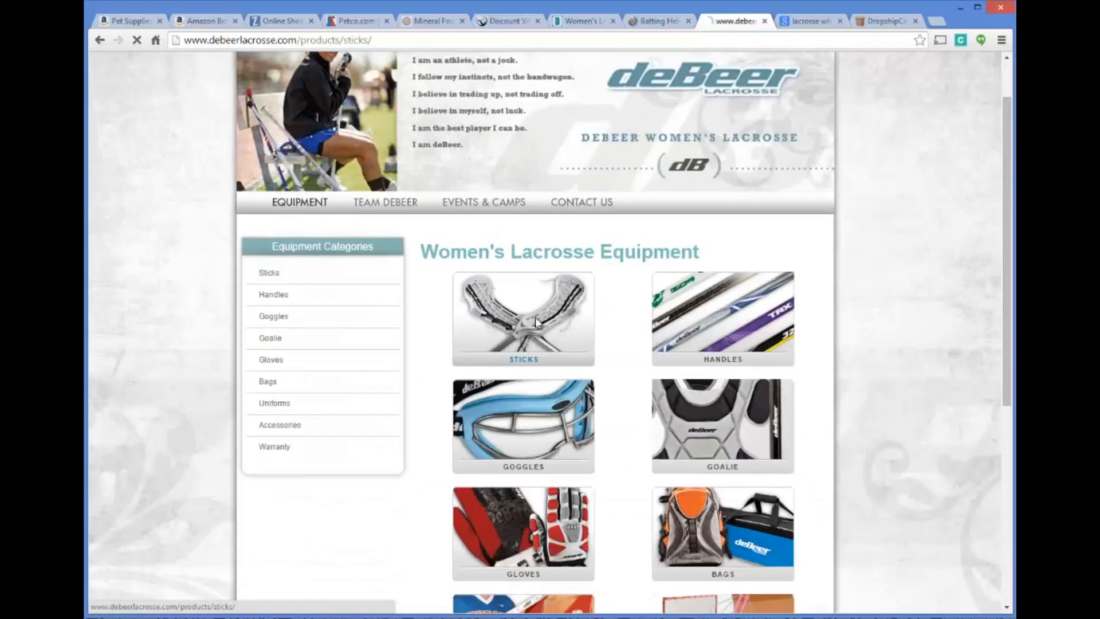
scroll(565, 317, down, 5)
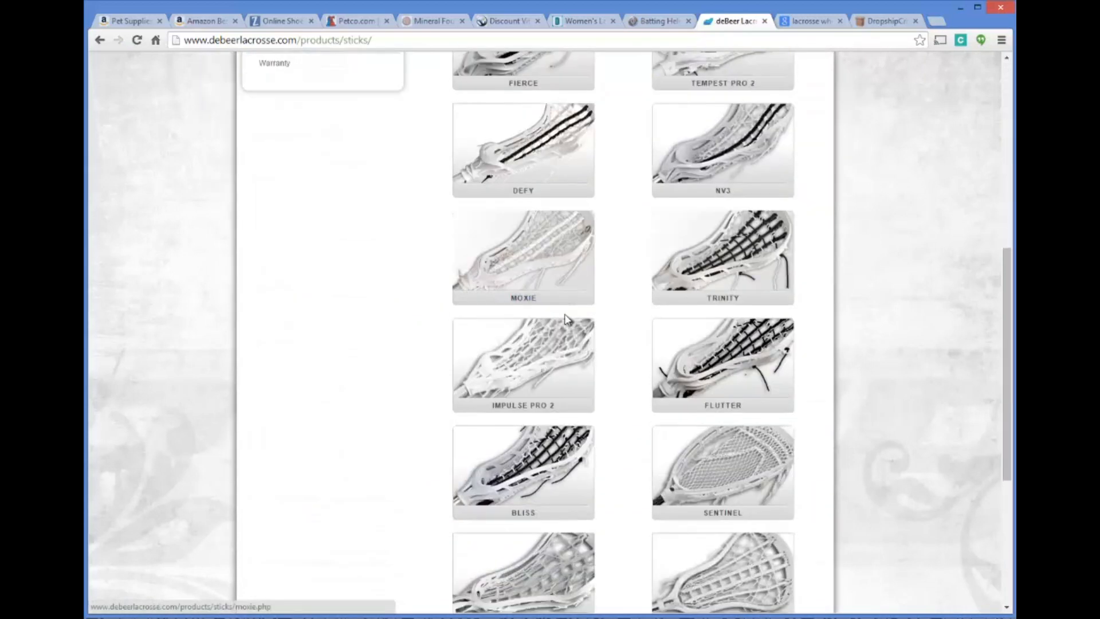
scroll(565, 321, up, 5)
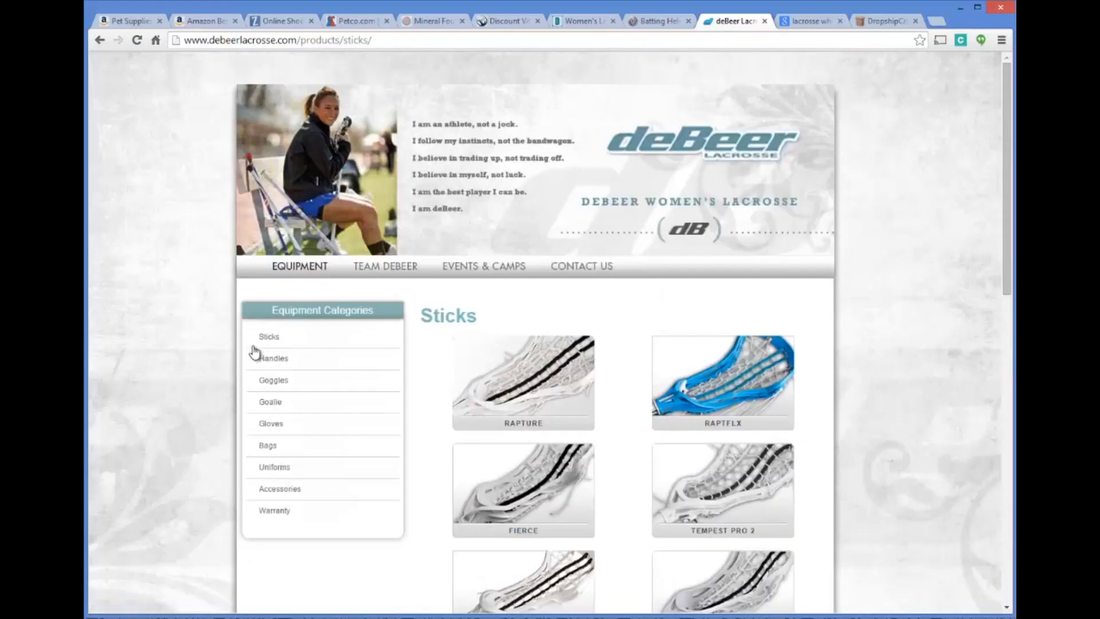
Browse deBeer's Goggles, Handles, Goalie and Uniforms equipment categories, then return to Sticks
click(272, 381)
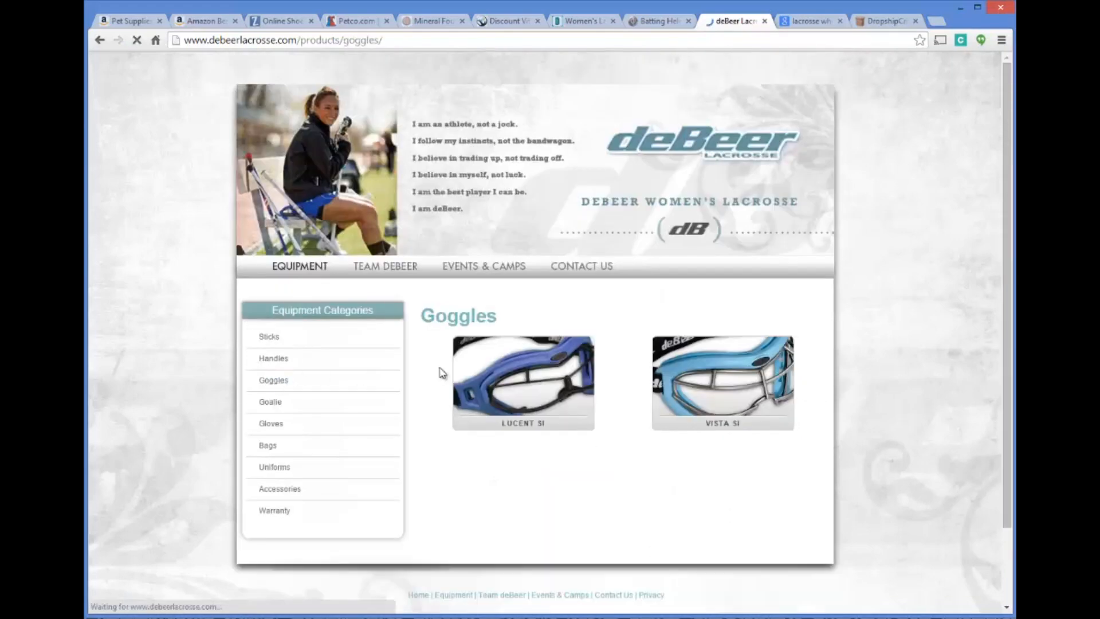
click(286, 359)
click(289, 402)
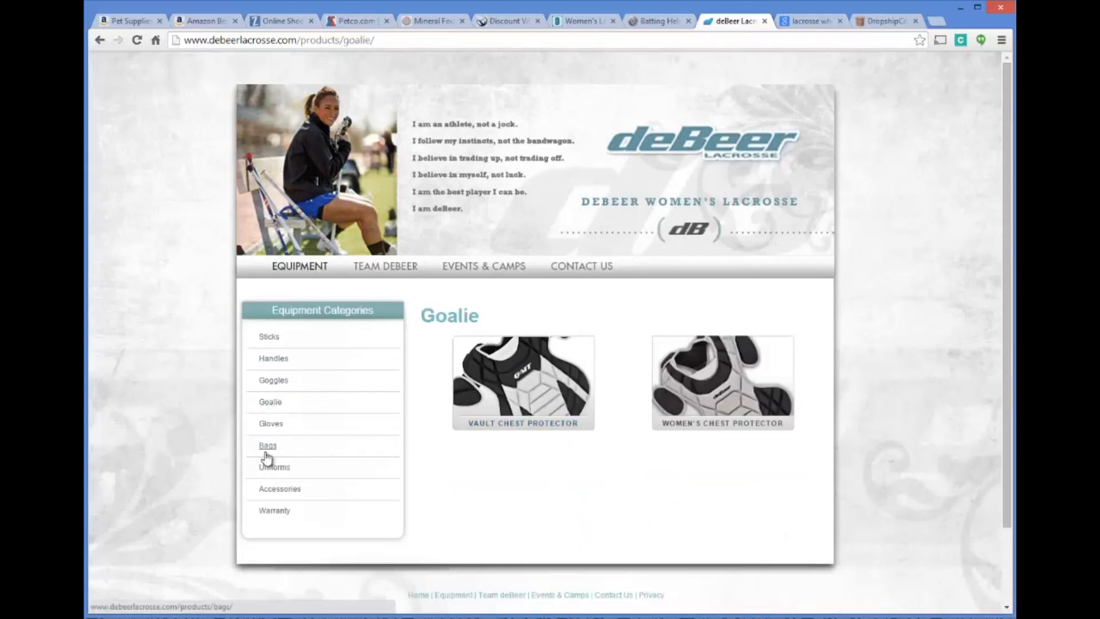
click(277, 468)
scroll(447, 413, down, 2)
scroll(447, 401, up, 2)
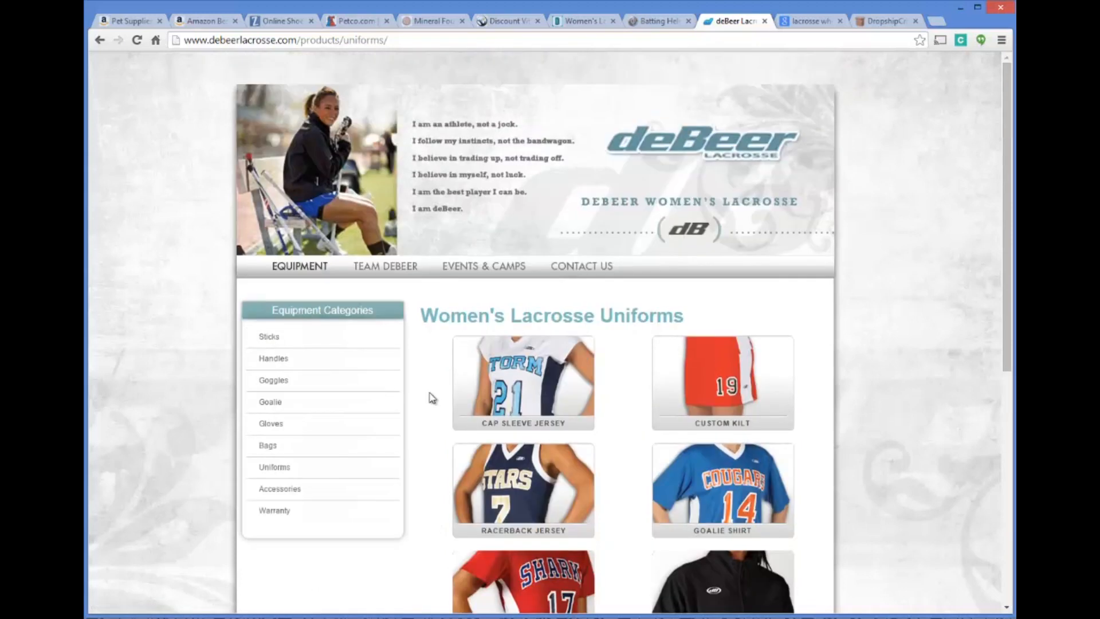
click(281, 338)
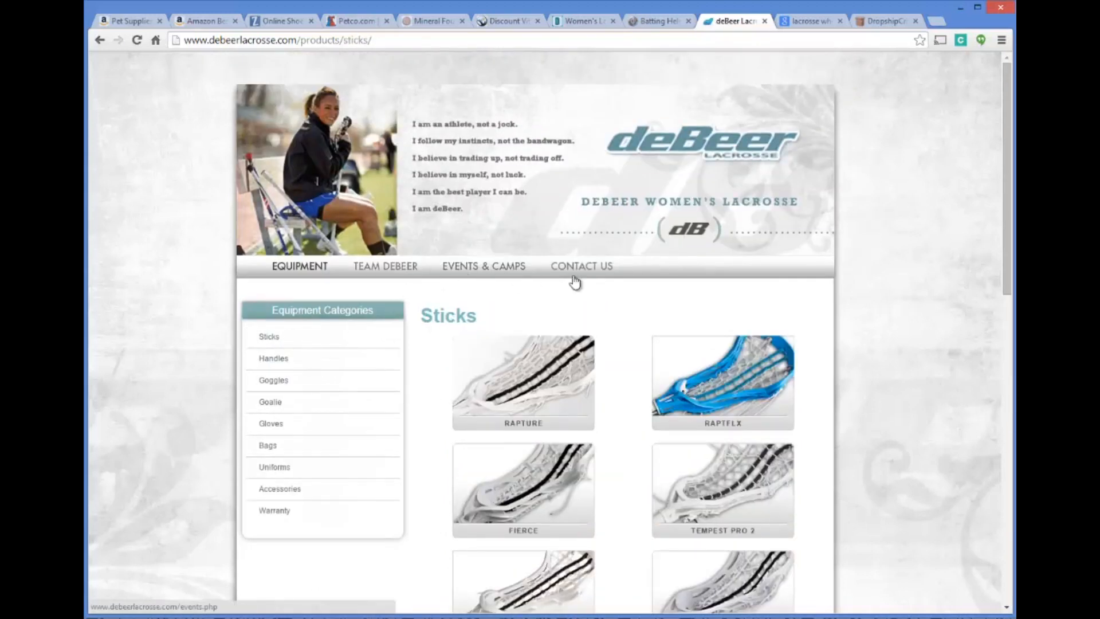
Open deBeer's Contact Us page and examine its contact details, highlighting the customer service phone number
click(584, 271)
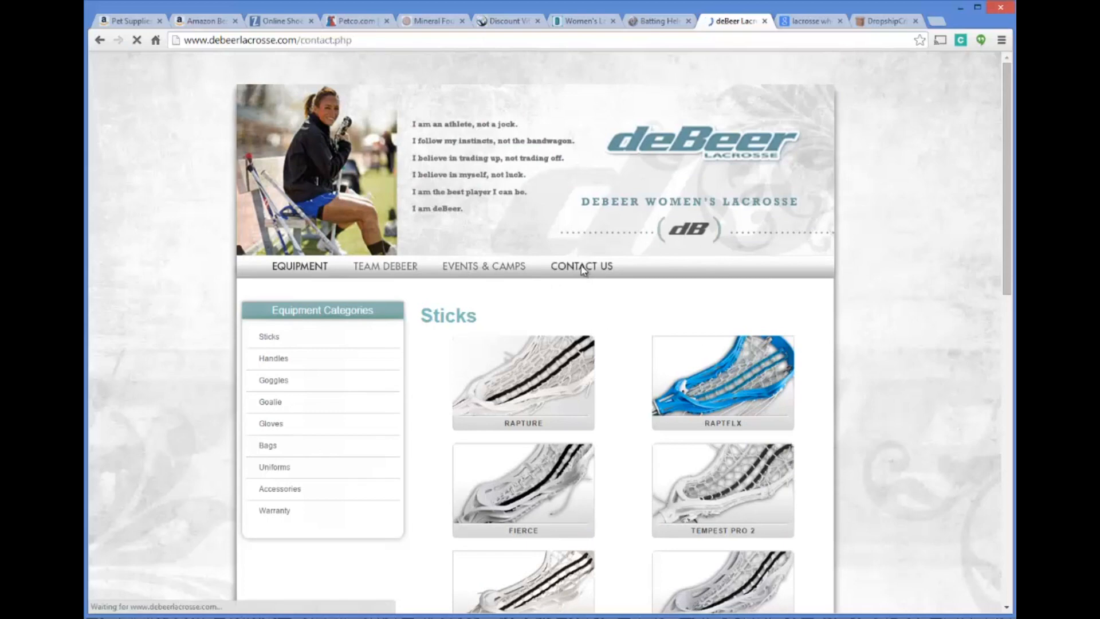
scroll(602, 274, down, 1)
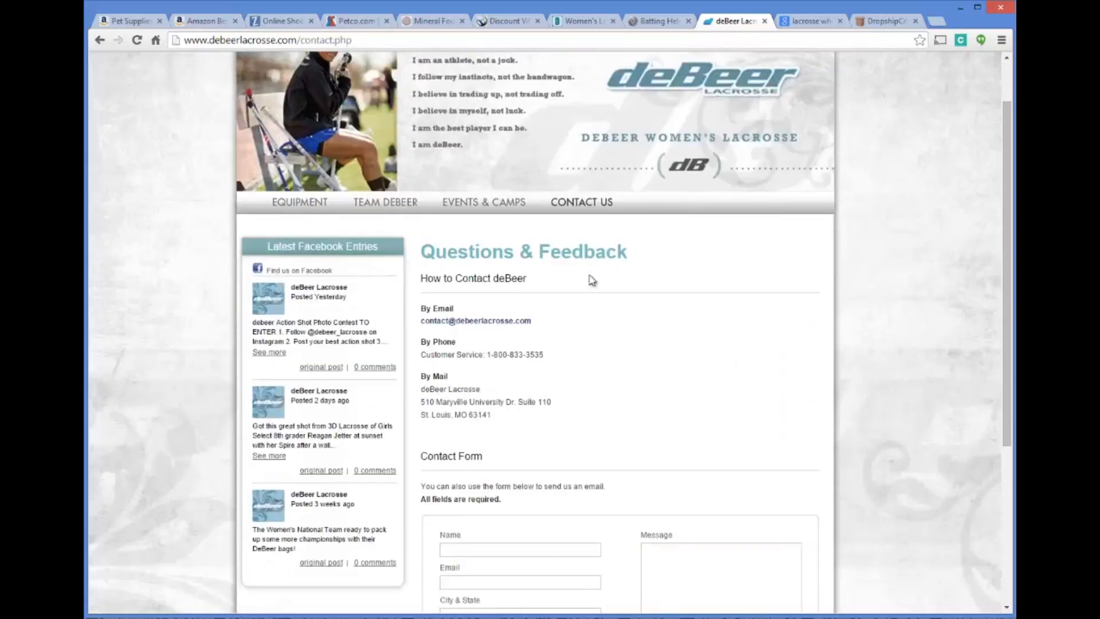
scroll(601, 274, down, 1)
drag(488, 290, 544, 289)
click(545, 290)
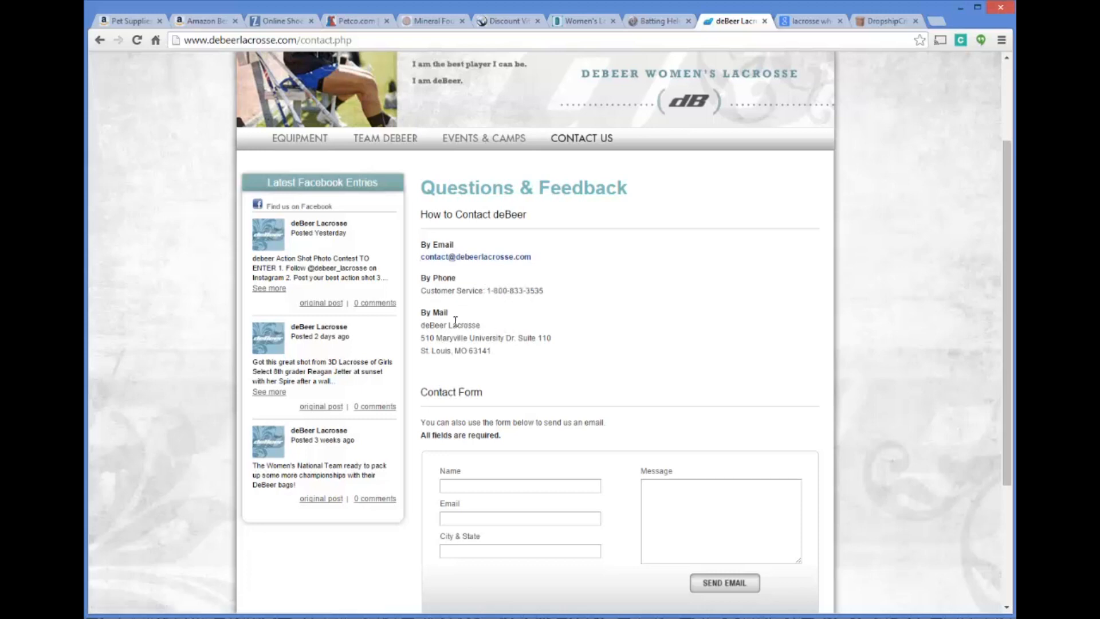
Examine the mailing address and the email contact form on deBeer's Contact Us page
drag(430, 338, 510, 338)
click(510, 337)
scroll(545, 297, down, 2)
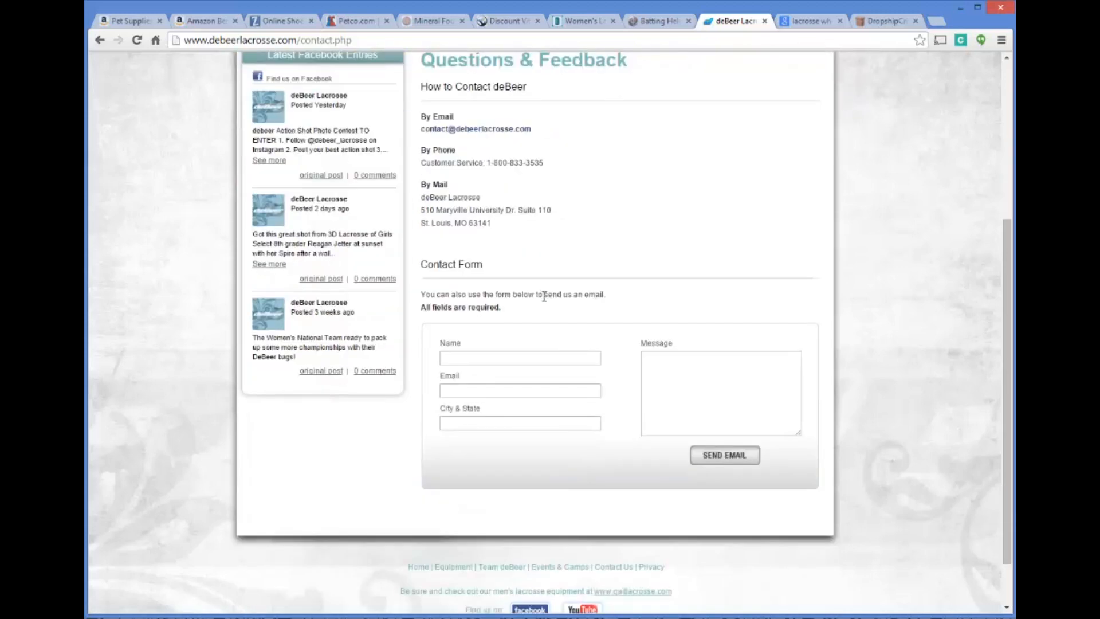
scroll(533, 388, up, 3)
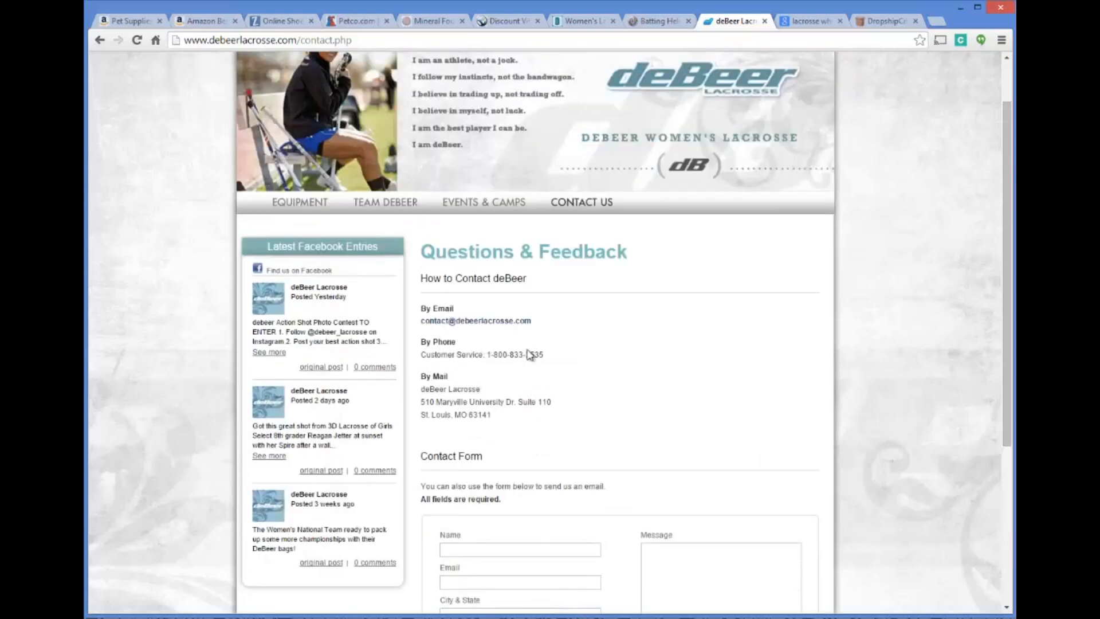
scroll(542, 353, up, 1)
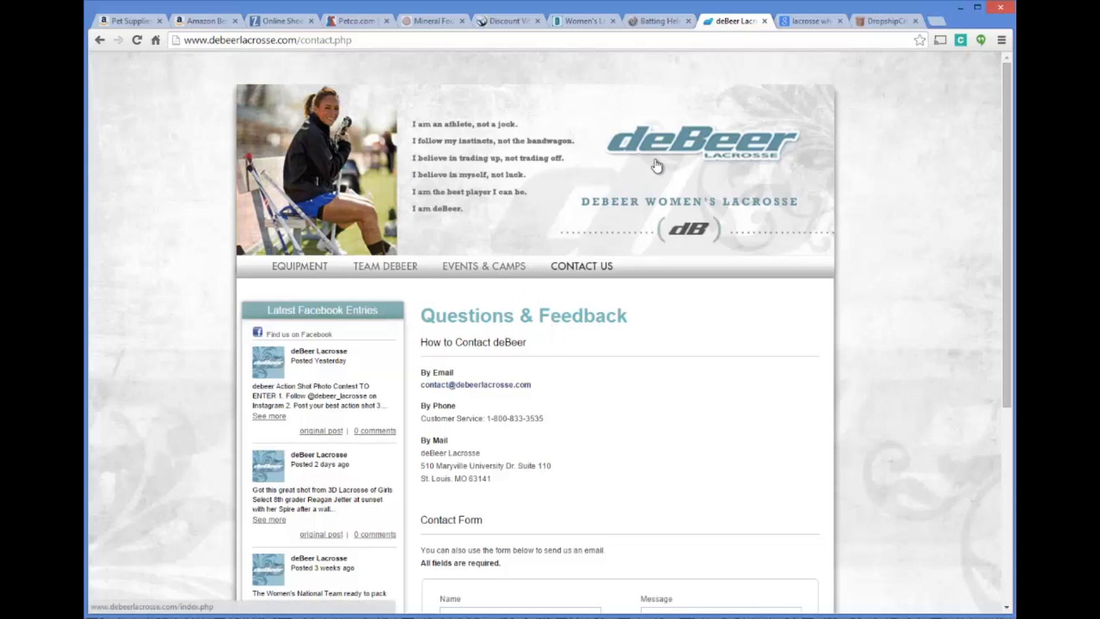
Switch to the Dick's Sporting Goods women's complete lacrosse sticks page and look over the listed sticks
click(582, 21)
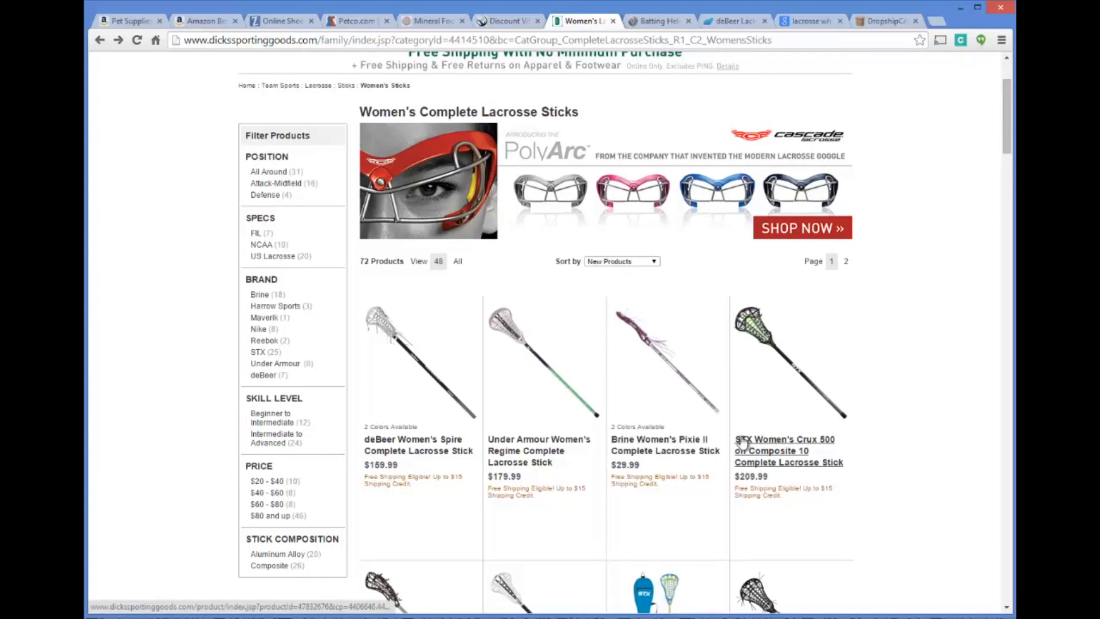
scroll(751, 447, down, 5)
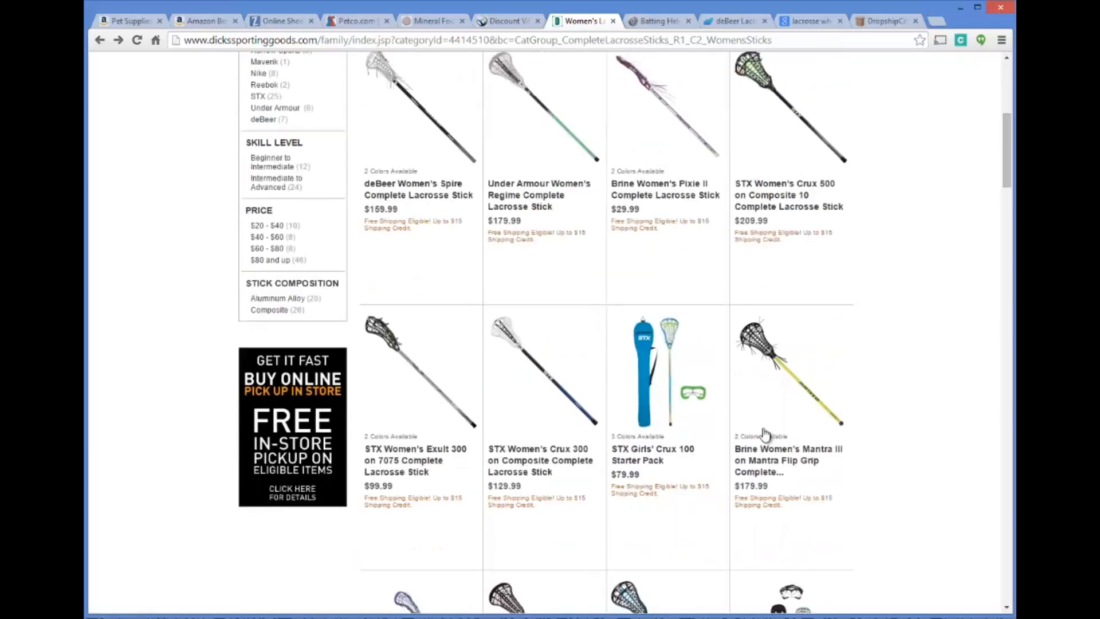
scroll(559, 381, up, 5)
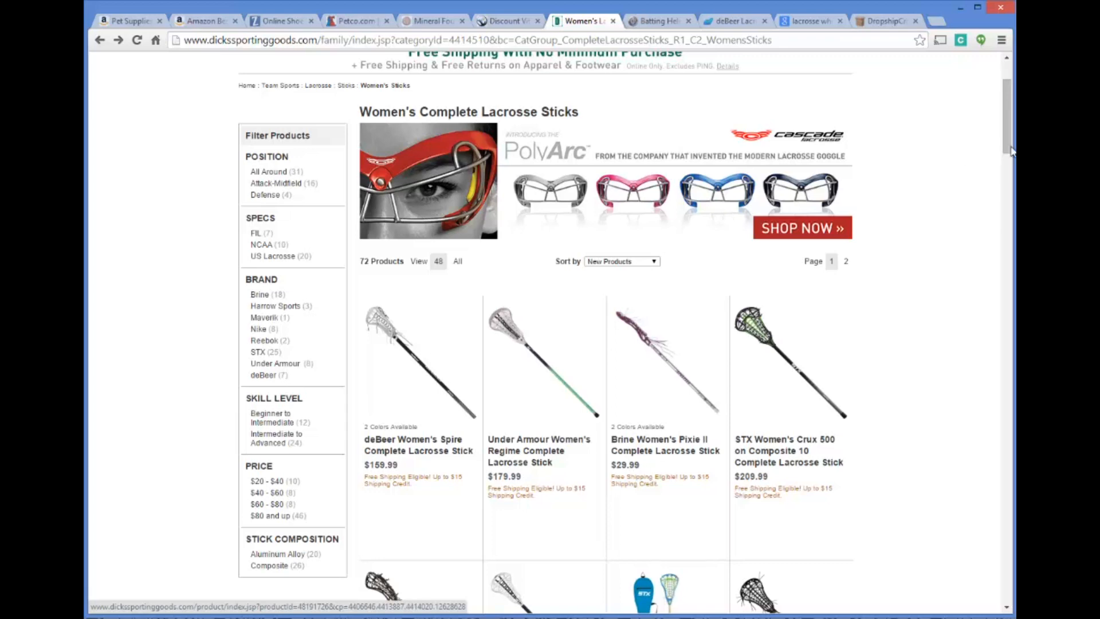
Switch to the Google results for "lacrosse wholesale distributors" and highlight the niche and "wholesale distributors" parts of the query
click(823, 22)
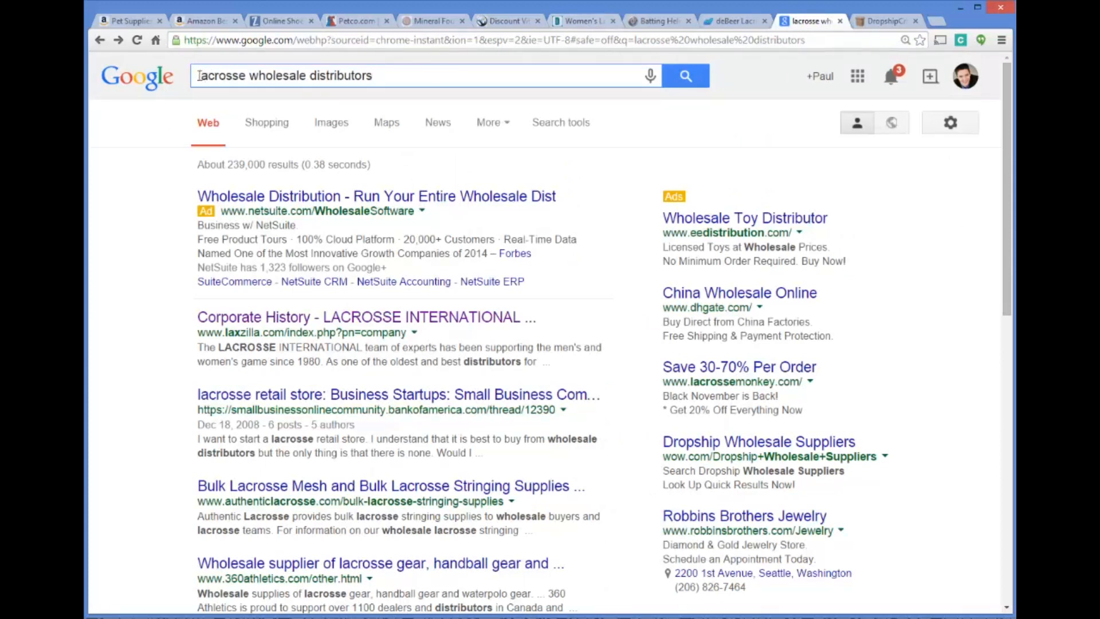
double_click(248, 76)
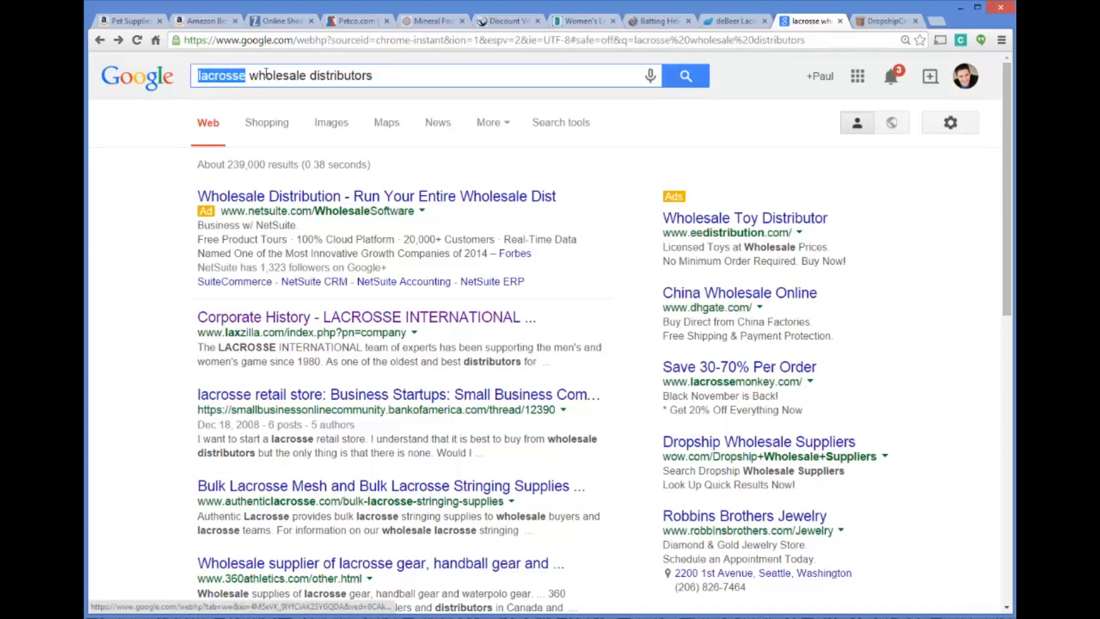
click(252, 75)
drag(248, 76, 435, 74)
click(435, 74)
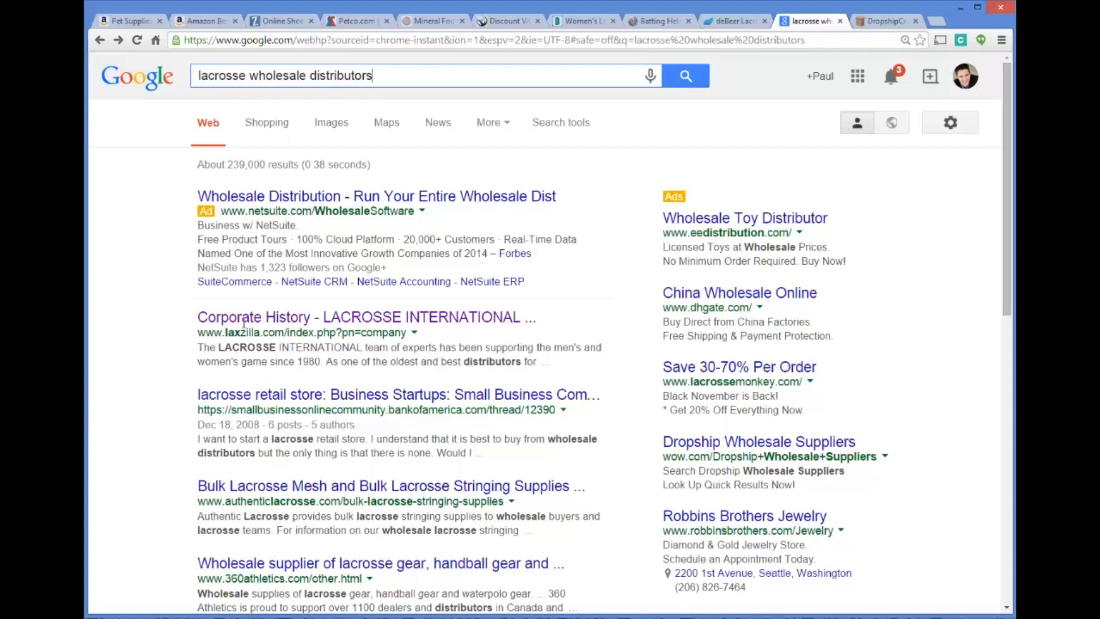
Open the Lacrosse International corporate history result on laxzilla.com and examine the company description and the brands it carries
click(525, 319)
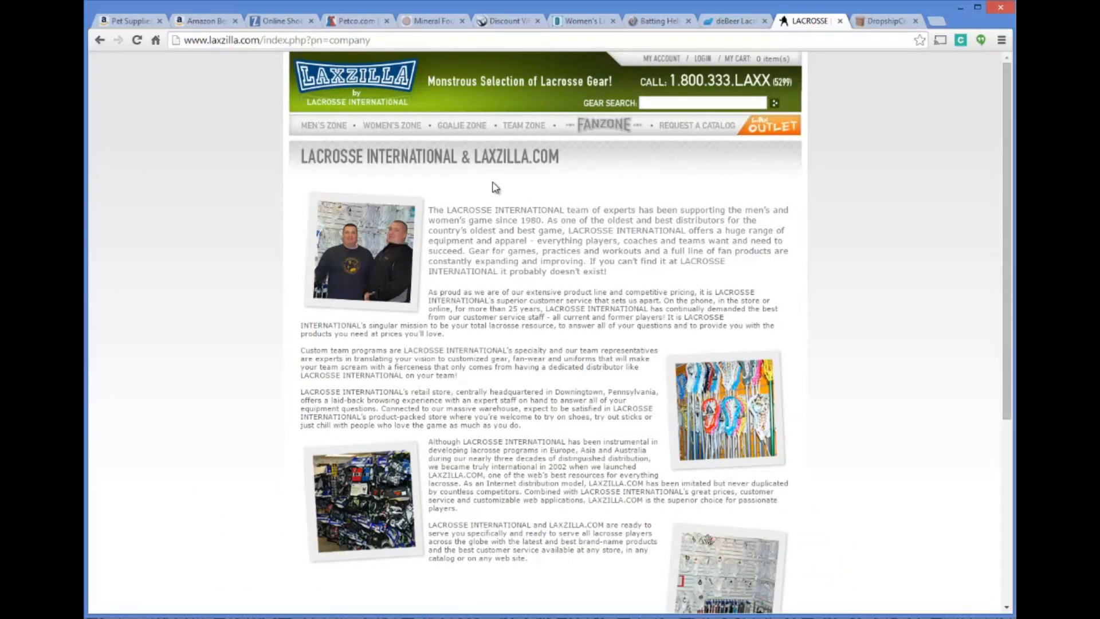
mouse_move(444, 158)
scroll(596, 238, down, 1)
scroll(559, 226, down, 4)
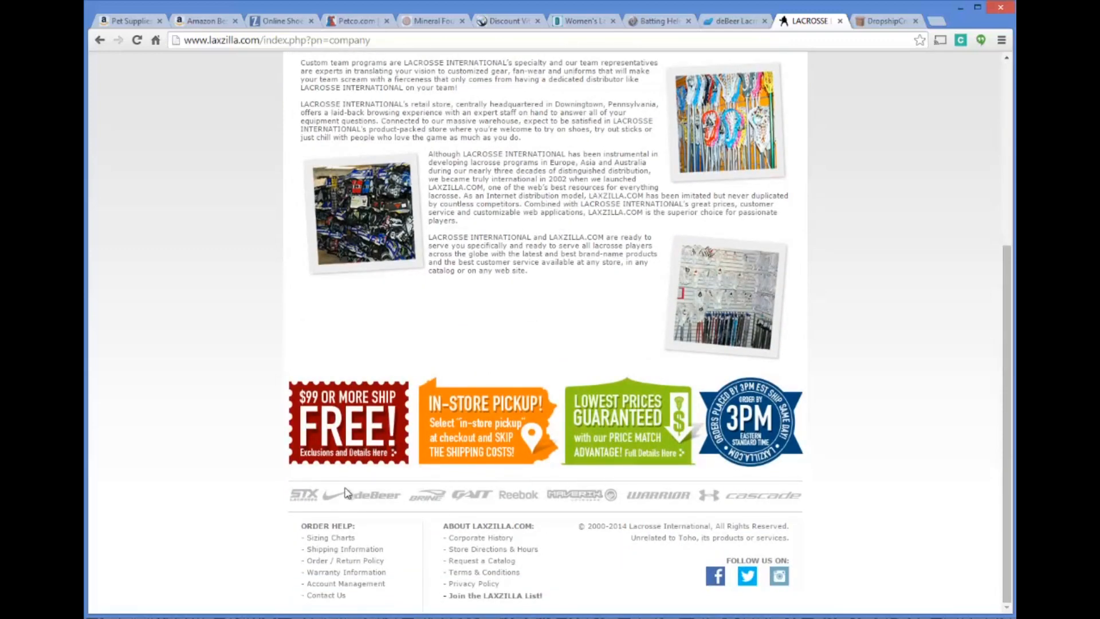
scroll(597, 401, up, 3)
scroll(598, 401, up, 2)
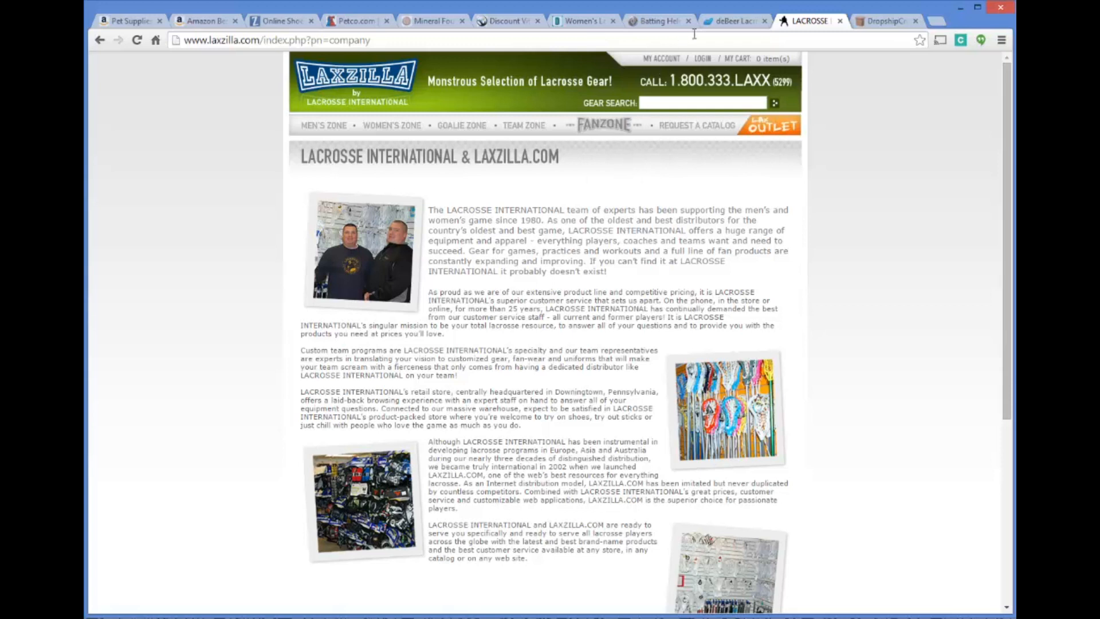
Return to the deBeer Lacrosse page and load the Google home page in its place
click(731, 23)
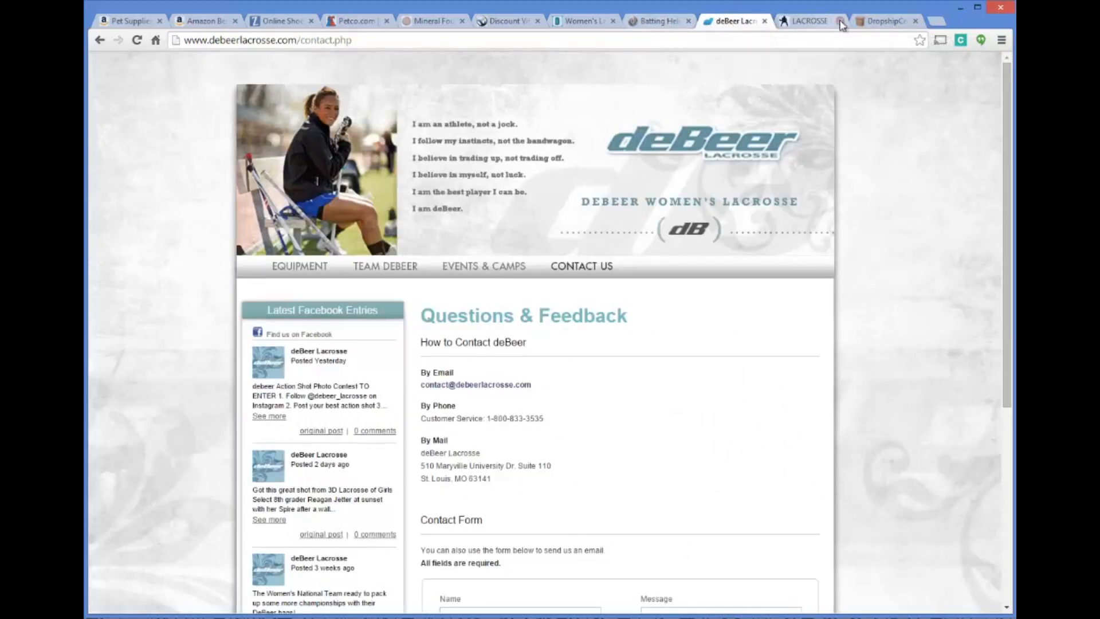
click(636, 42)
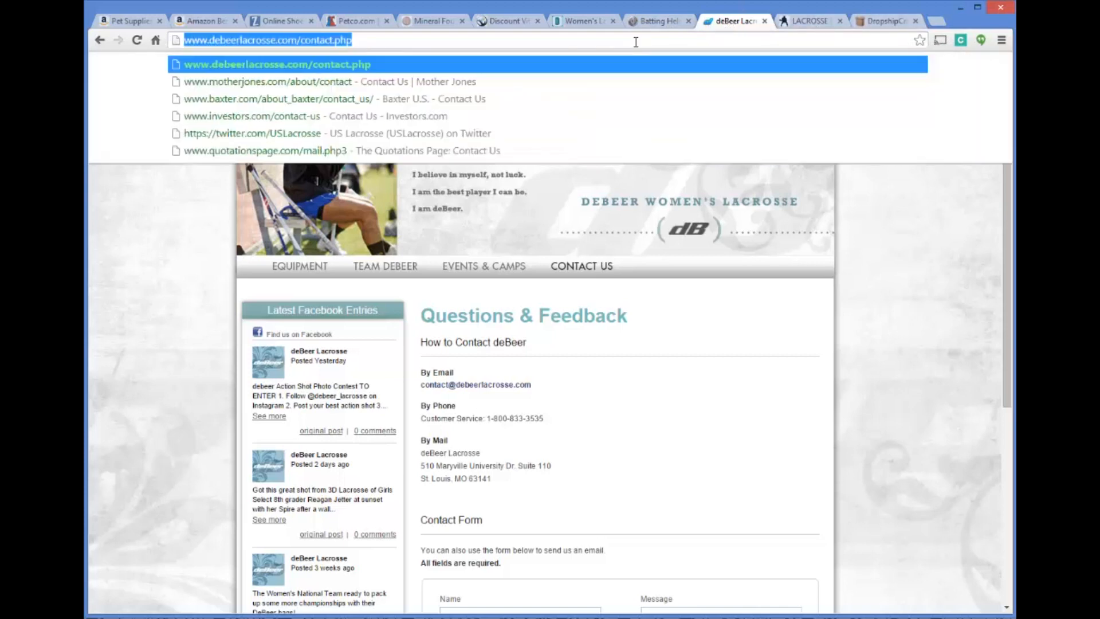
text(google.com)
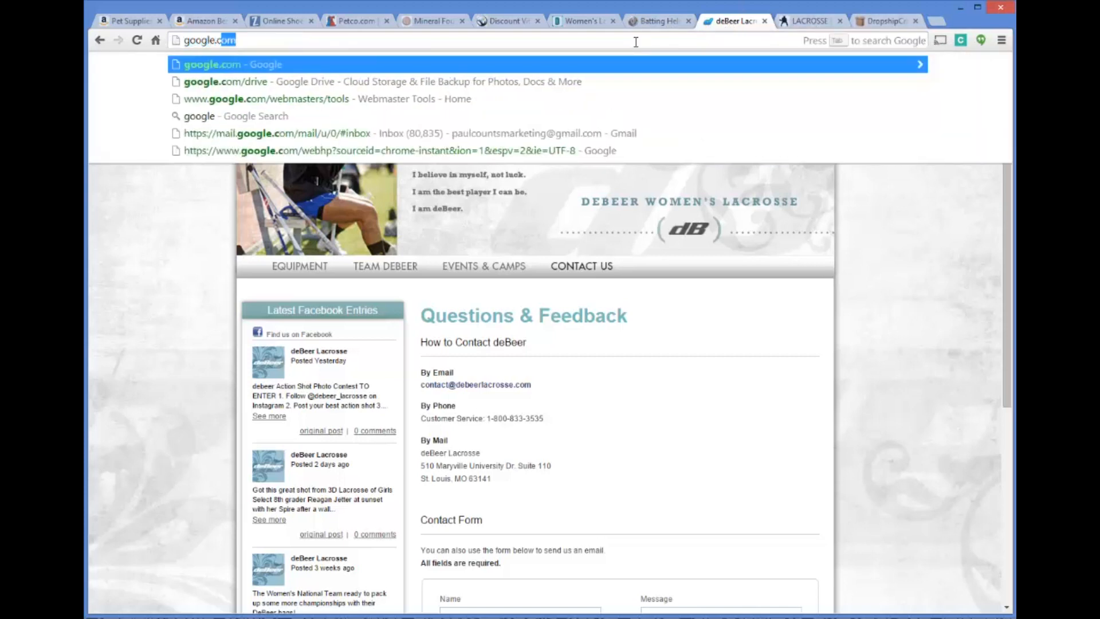
key(Return)
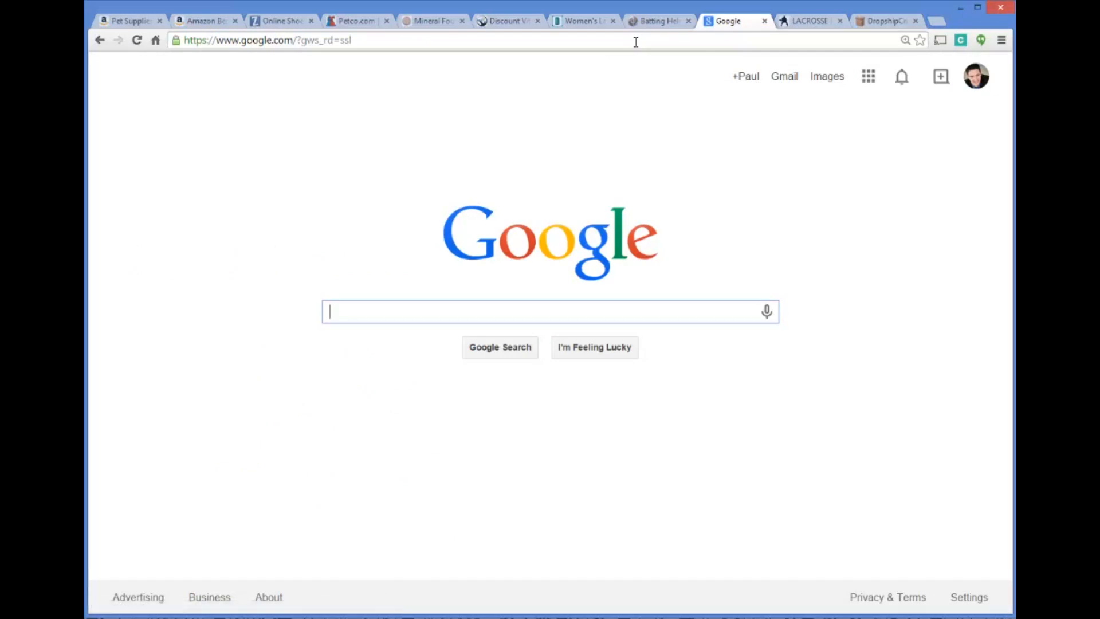
Search Google for "pet supply dropshipper" and accept the suggested query "pet supply dropship"
text(pet d)
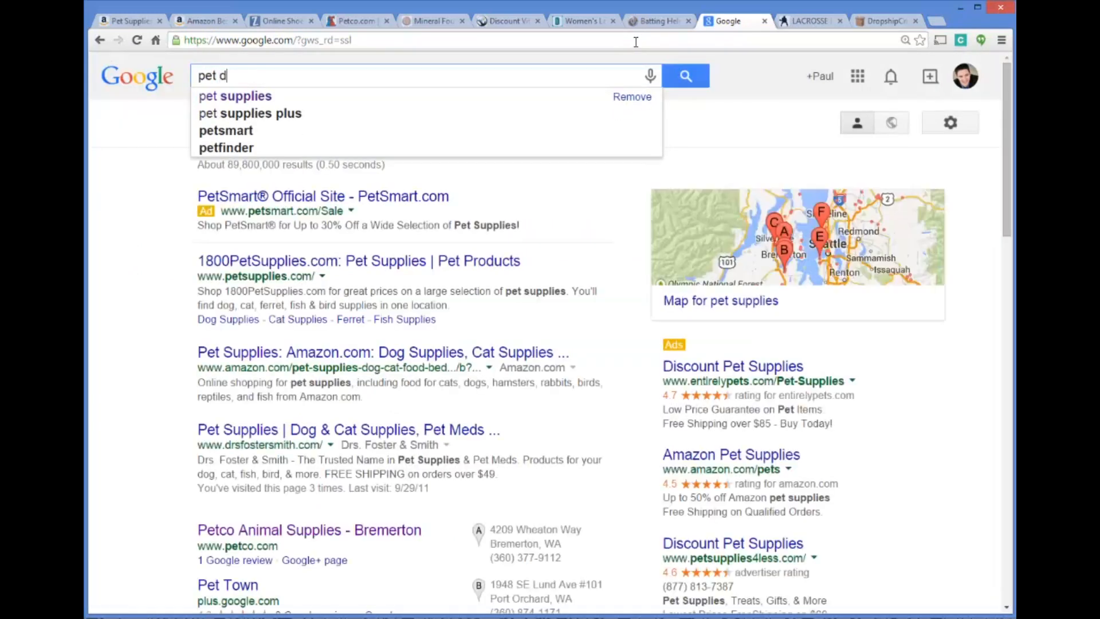
key(BackSpace)
text(supp)
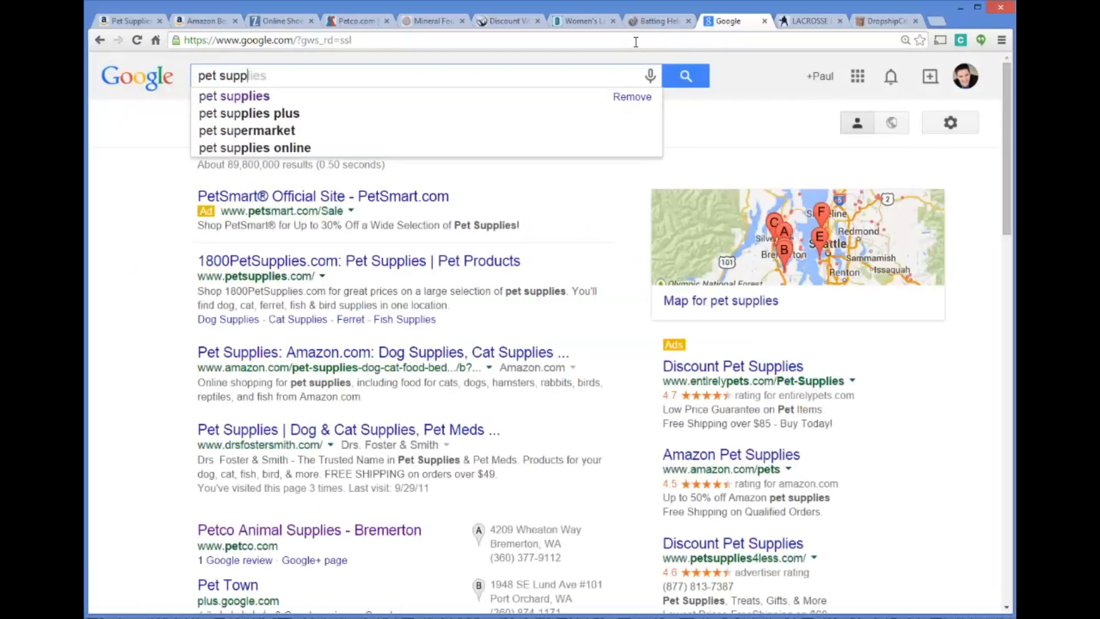
text(ly dropshipper)
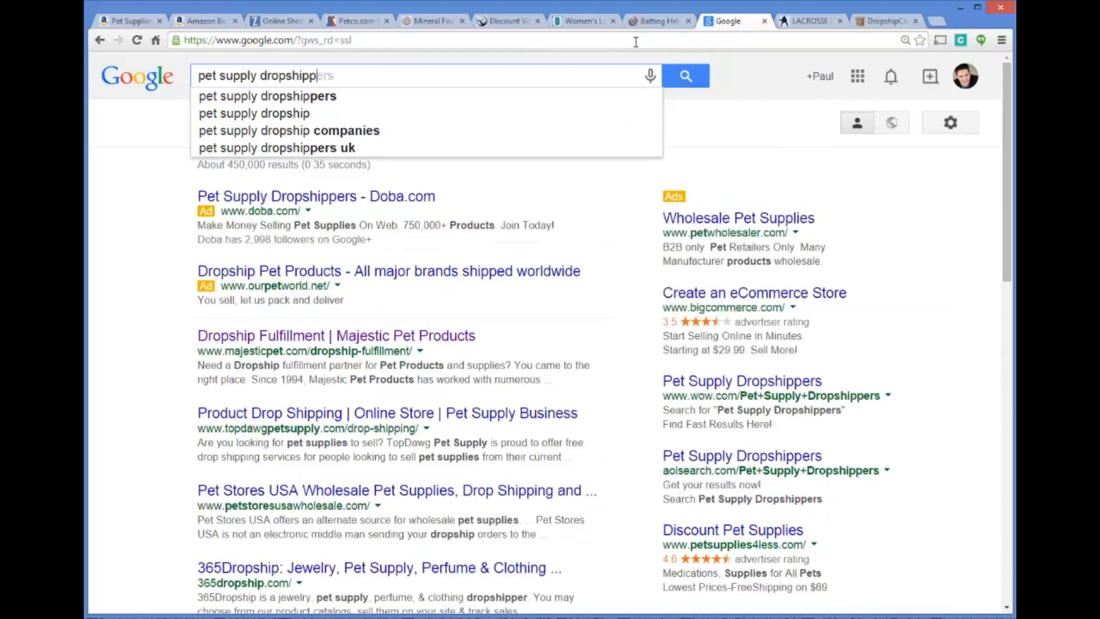
key(Return)
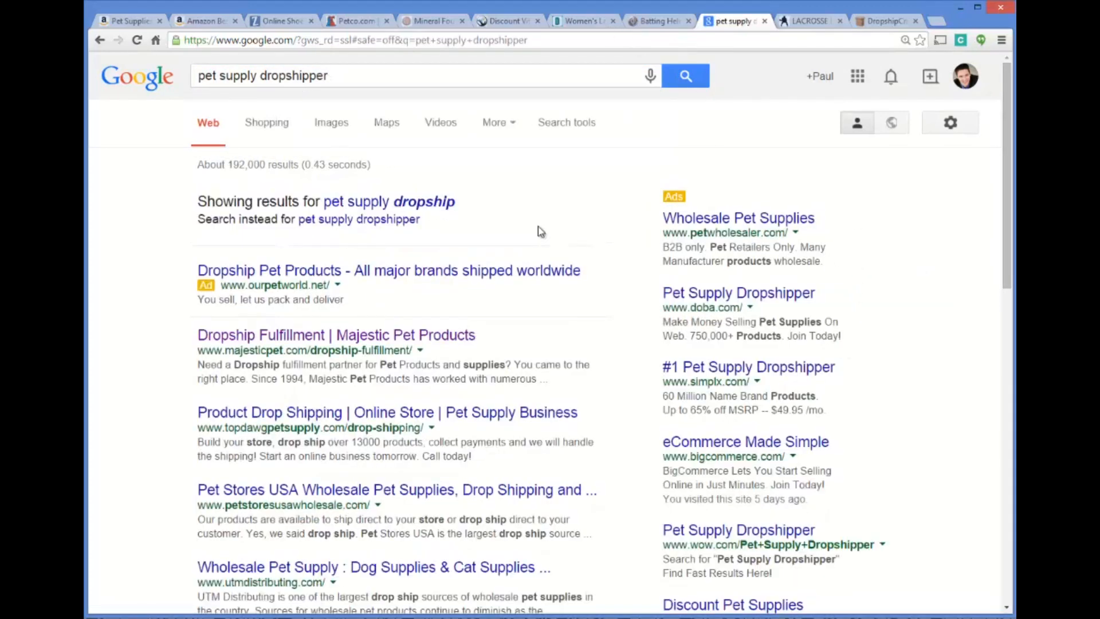
click(448, 202)
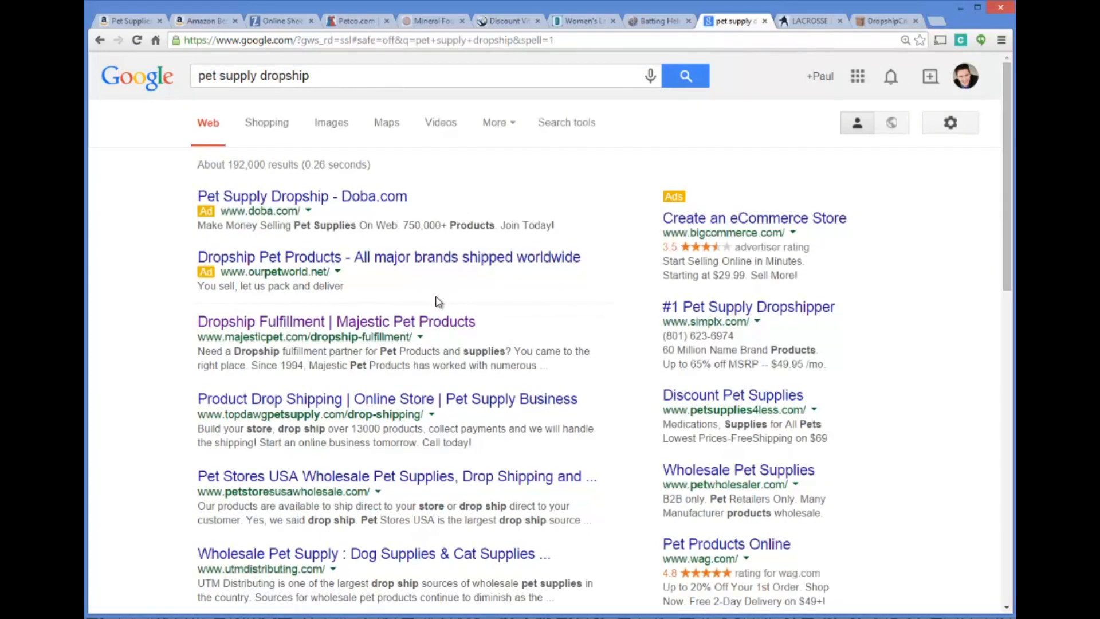
Open the Majestic Pet Products dropship fulfillment page, review its offering, and return to the search results
click(259, 324)
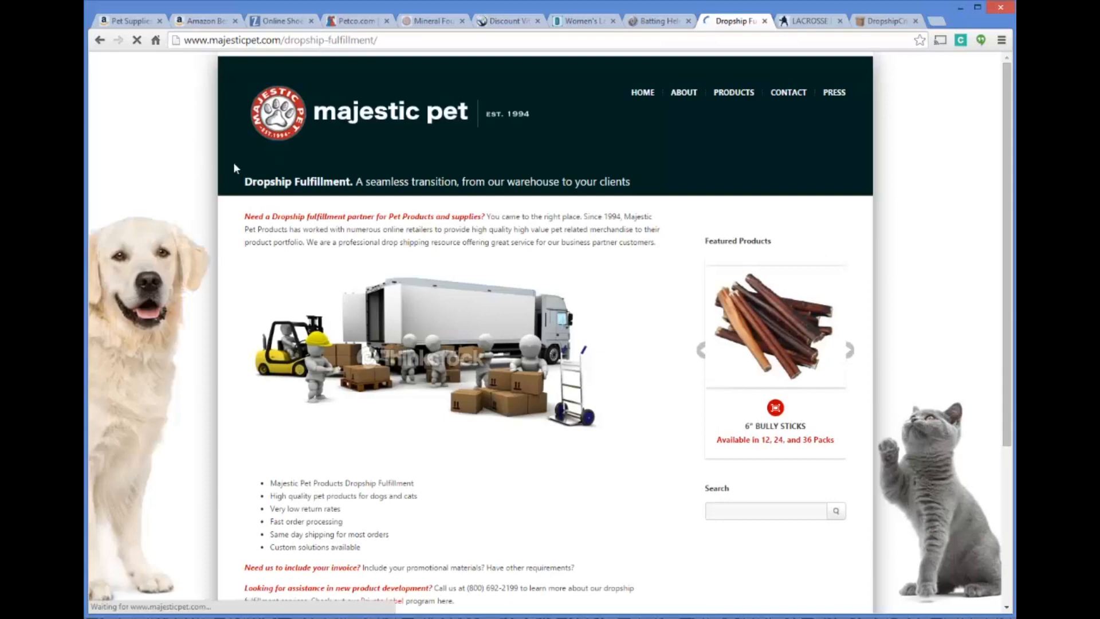
scroll(562, 285, down, 1)
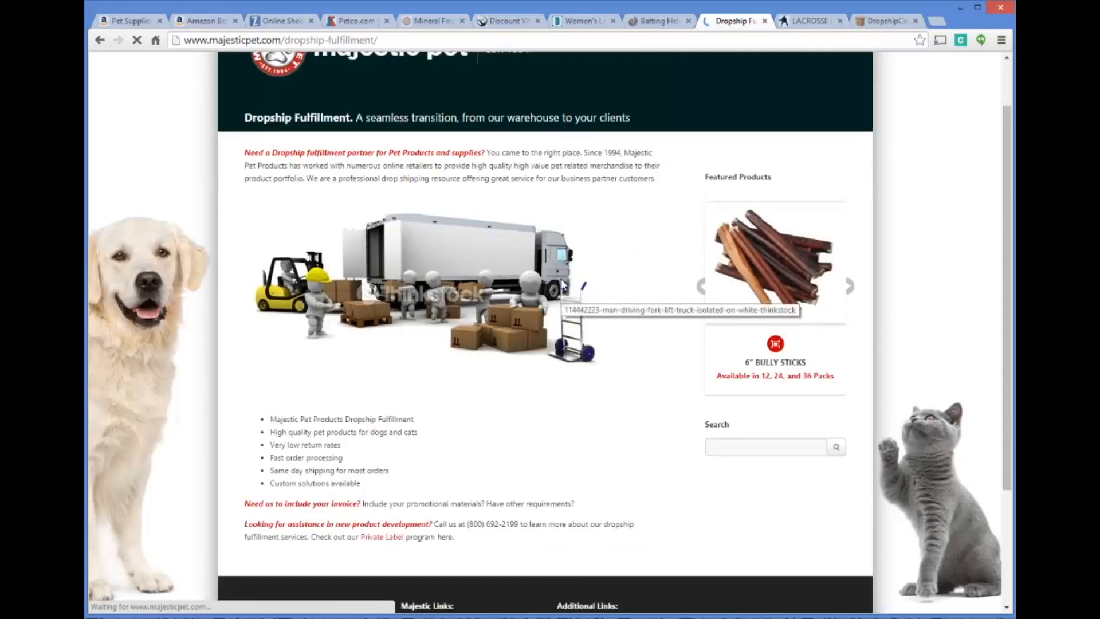
scroll(562, 285, down, 2)
scroll(562, 278, down, 1)
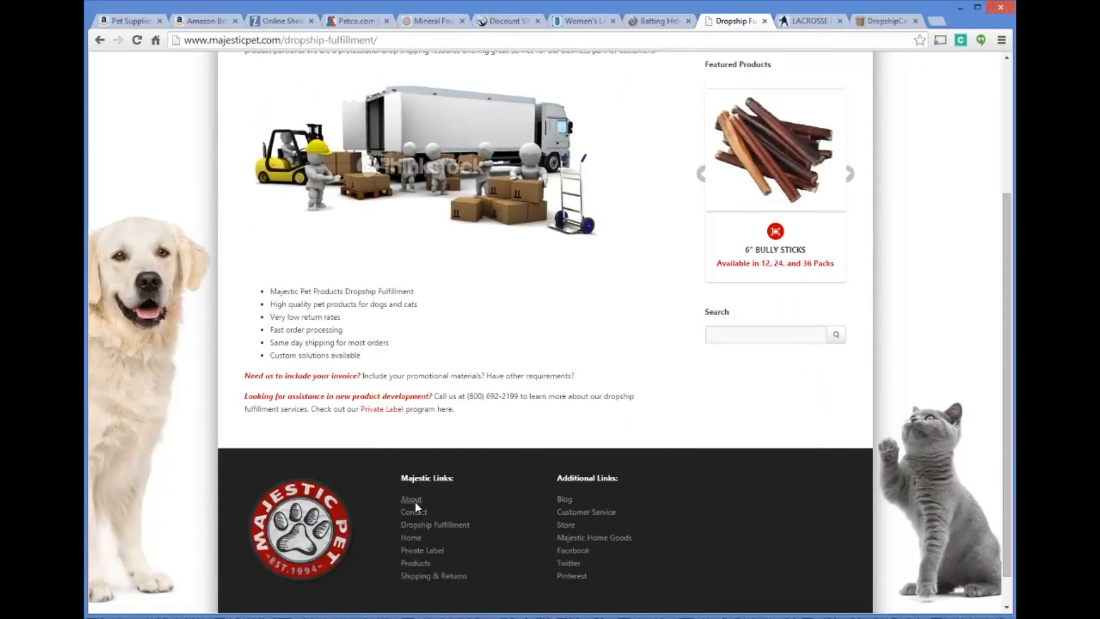
scroll(481, 392, up, 3)
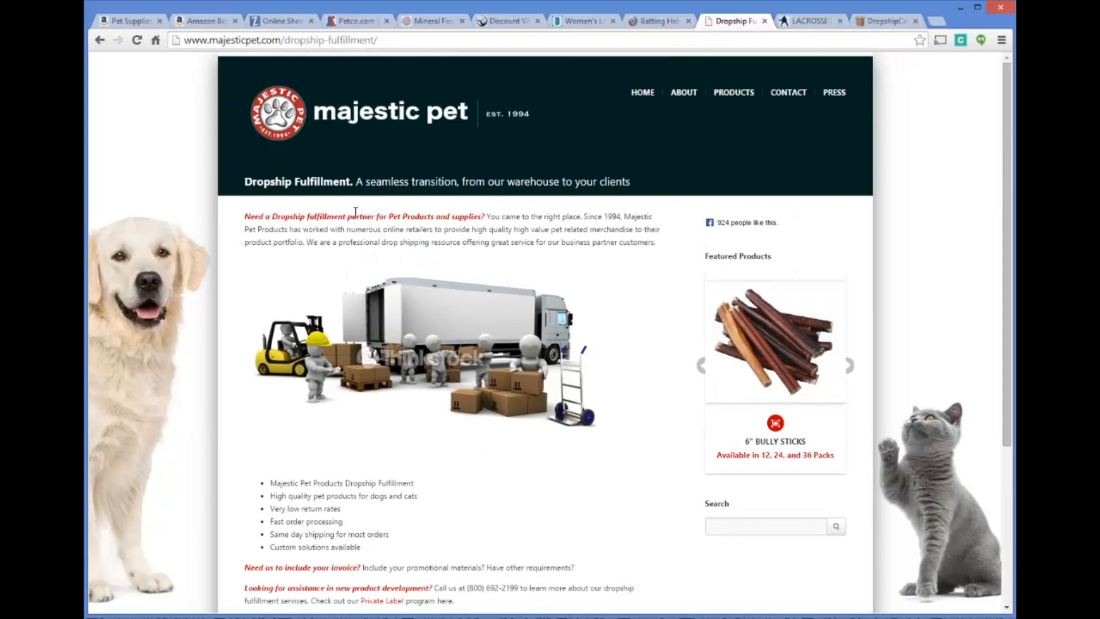
key(alt+Left)
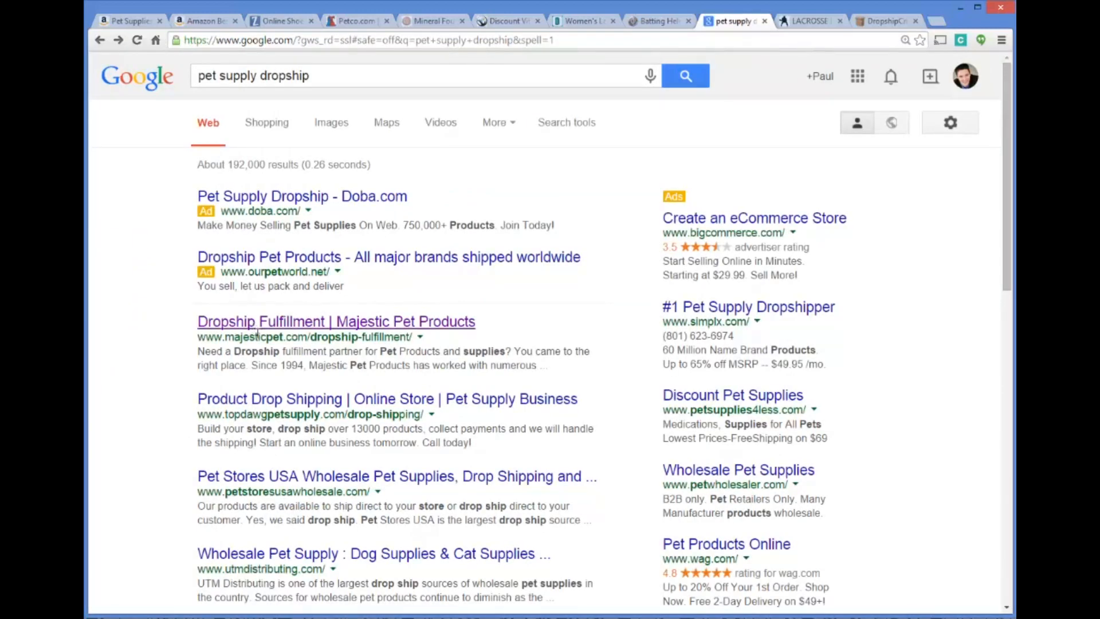
Open the Pet Stores USA wholesale site, view its Drop Shipping service page, and return to the search results
scroll(267, 411, down, 1)
click(259, 422)
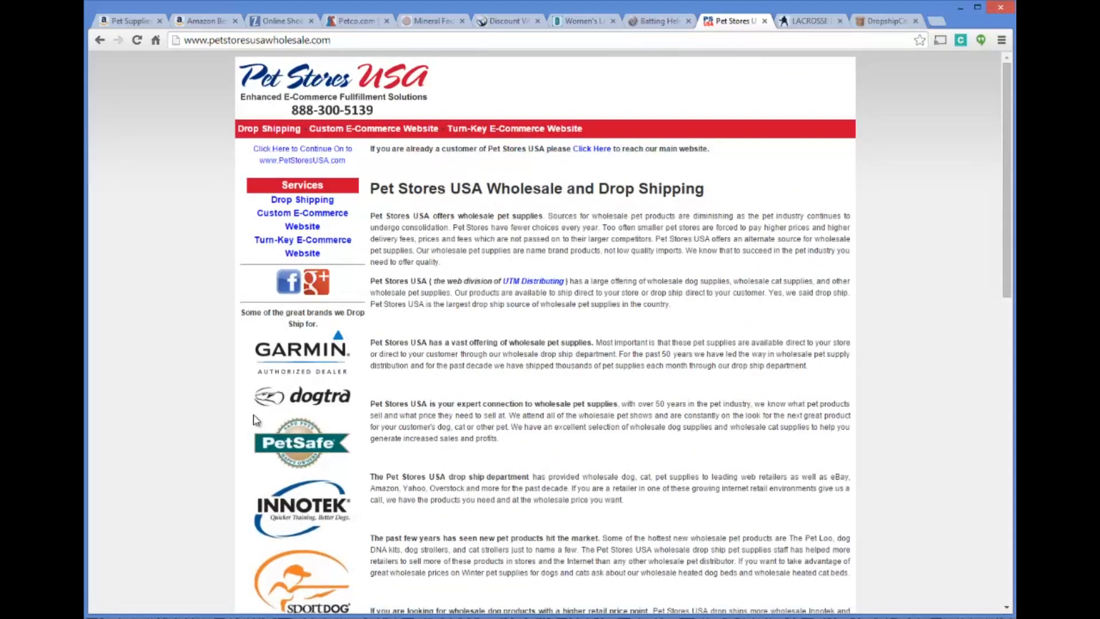
click(322, 203)
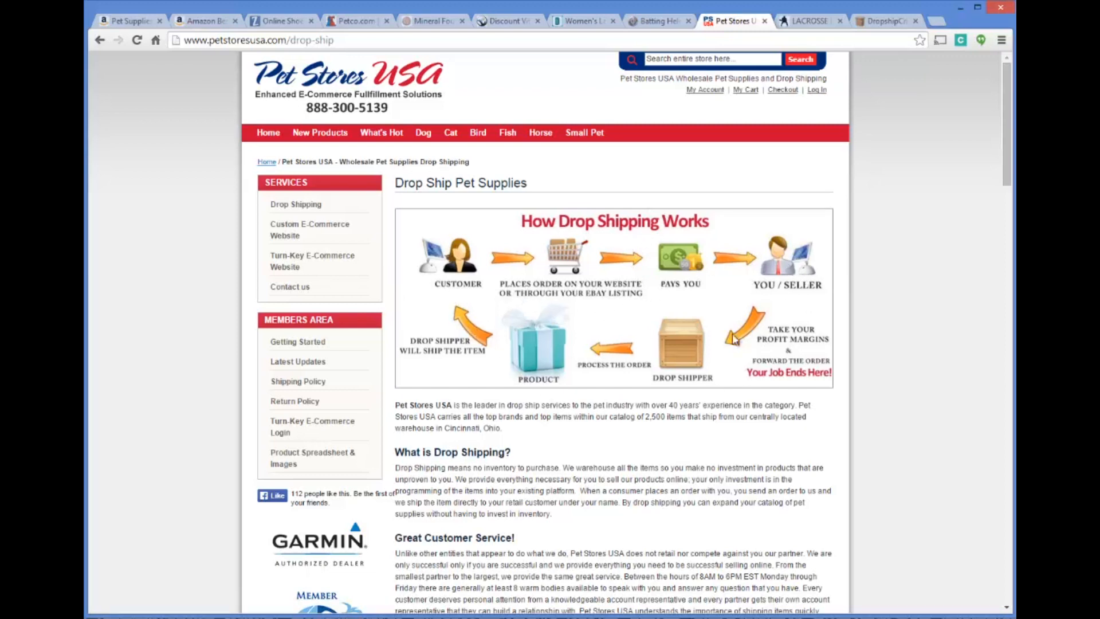
click(101, 41)
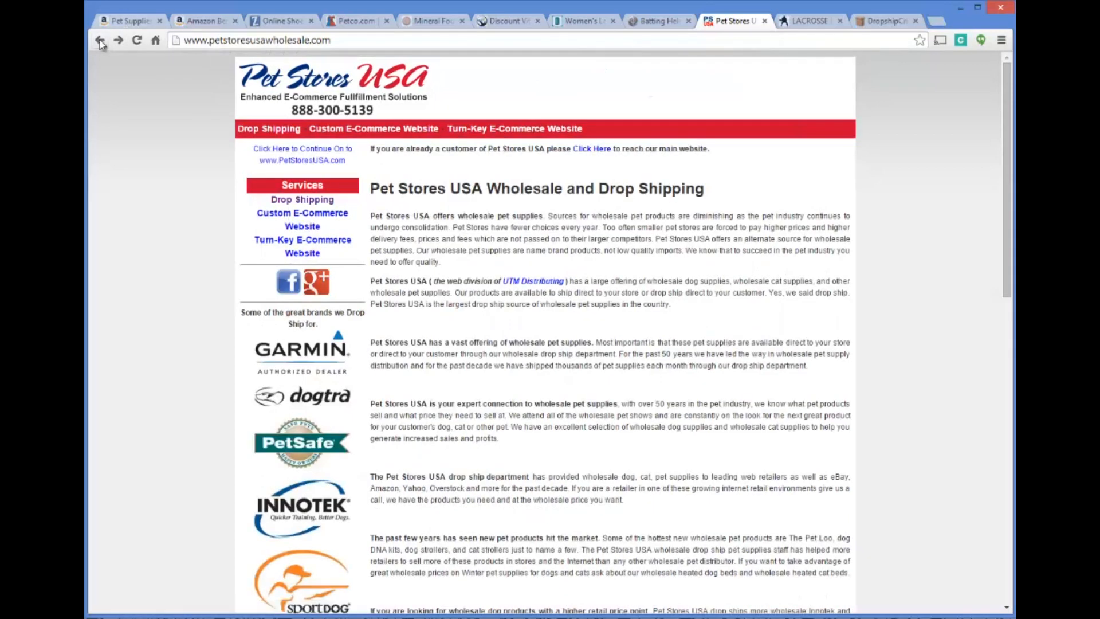
click(101, 43)
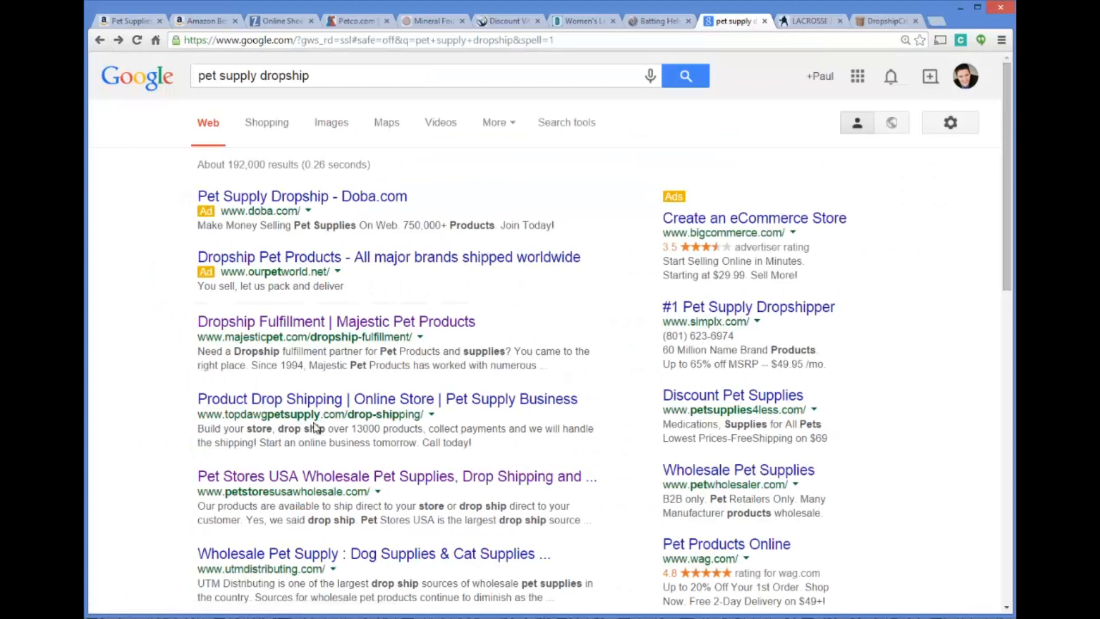
Open TopDawg Pet Supply's drop shipping overview, review it, and return to the search results to look over further suppliers
click(298, 403)
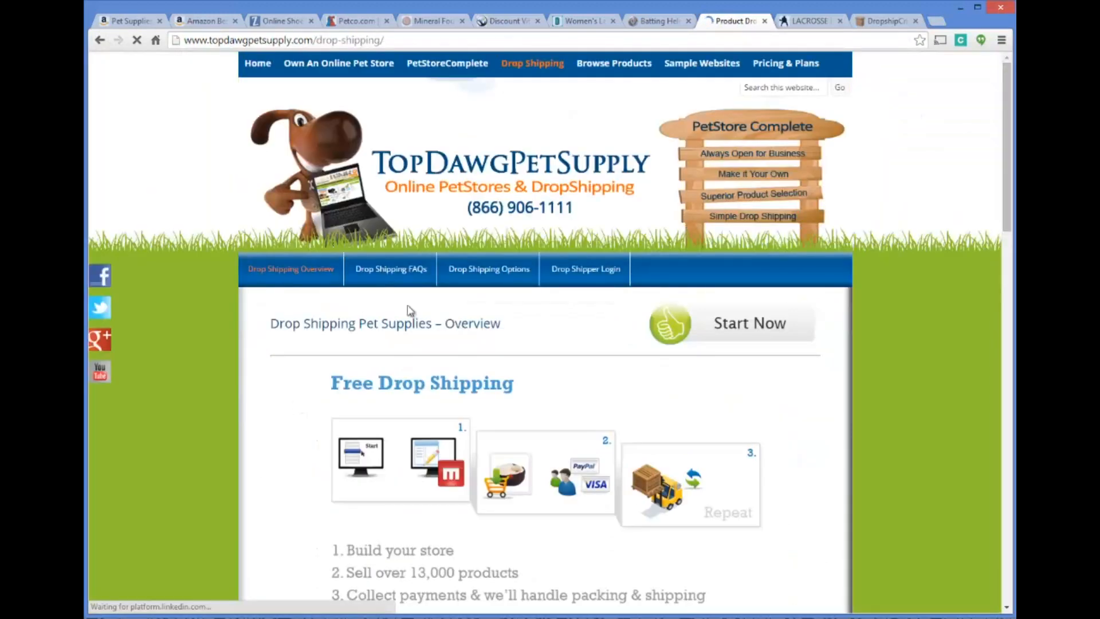
scroll(548, 275, down, 5)
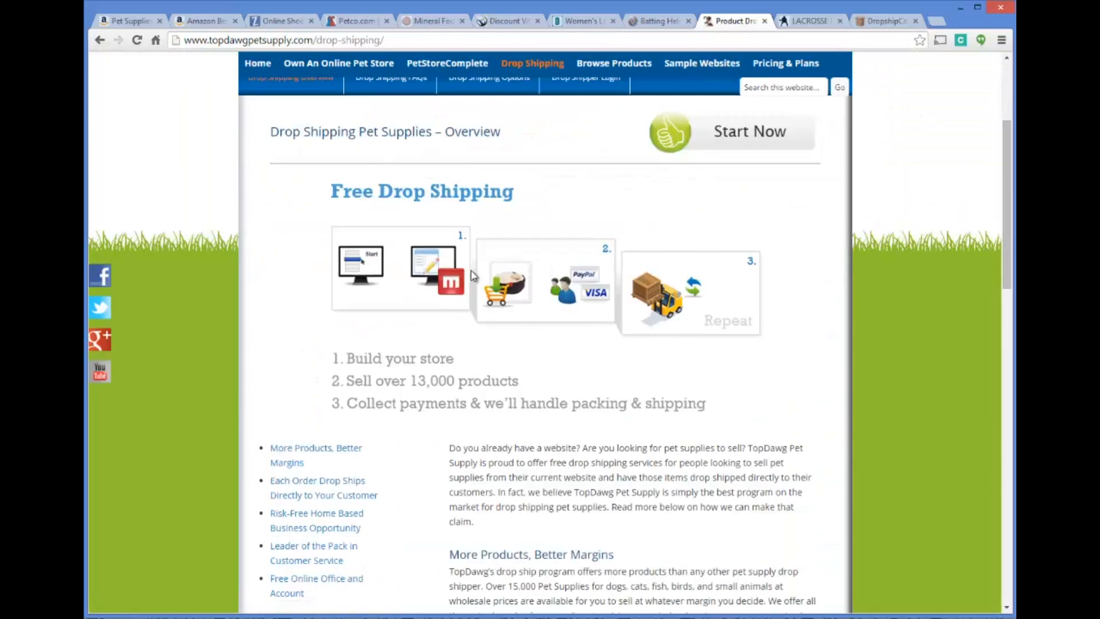
scroll(609, 399, down, 1)
scroll(462, 382, up, 6)
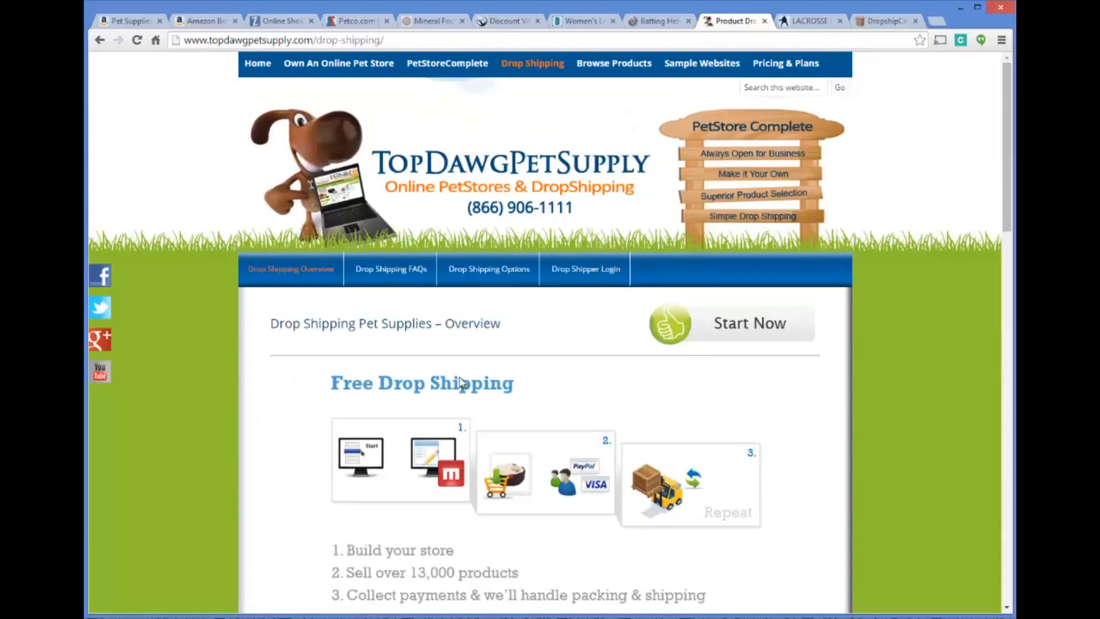
click(100, 40)
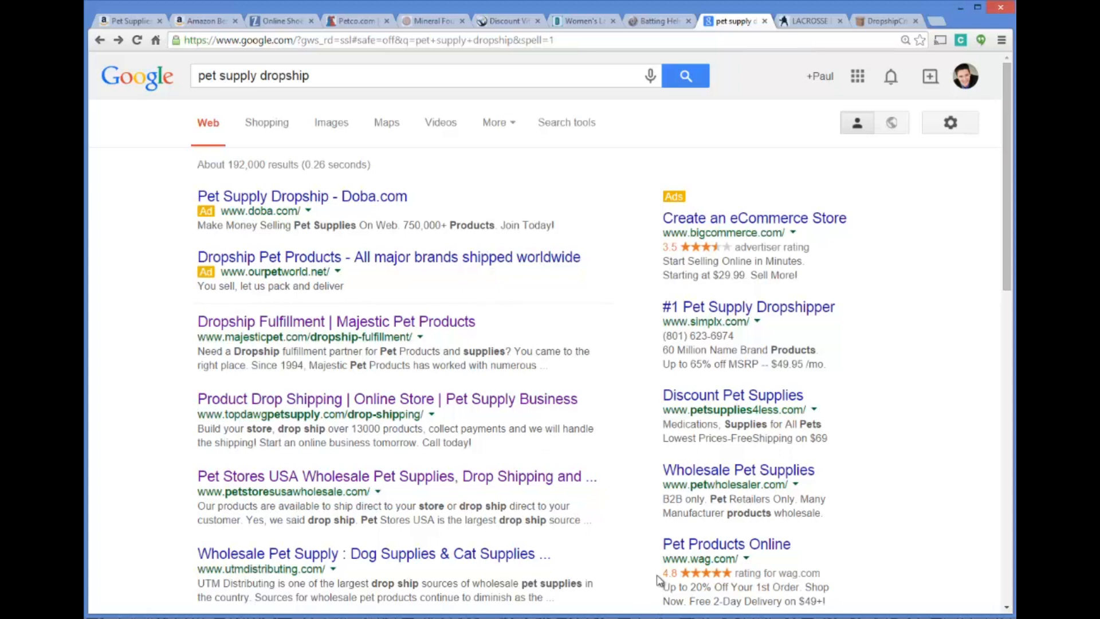
scroll(437, 531, down, 3)
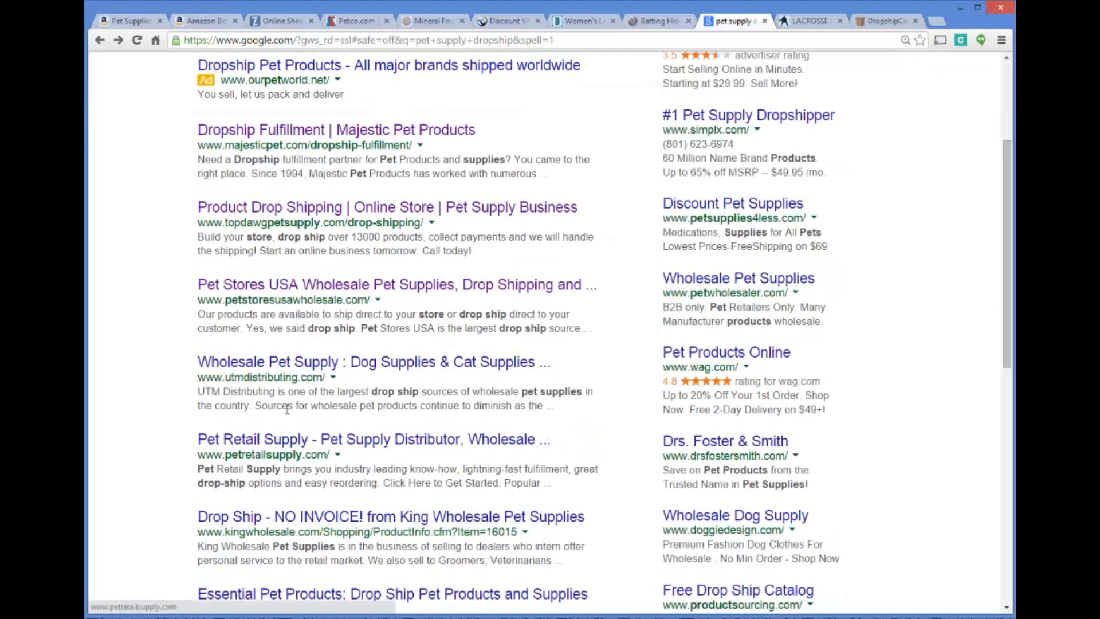
Look over the Petco home page and its dog product categories for pet items to source
scroll(255, 438, up, 3)
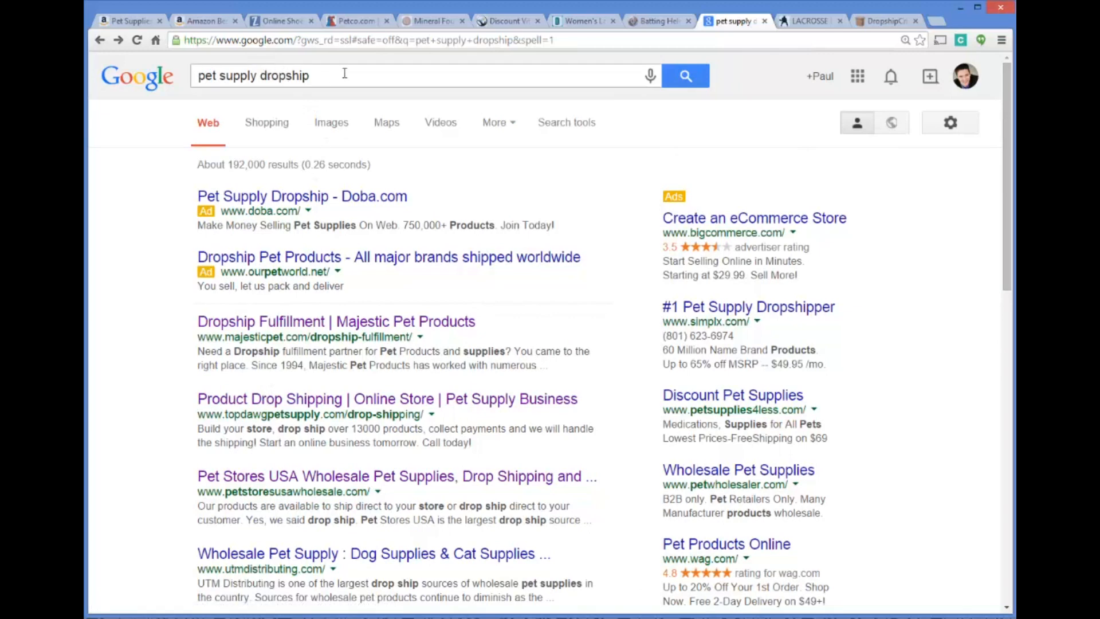
click(352, 26)
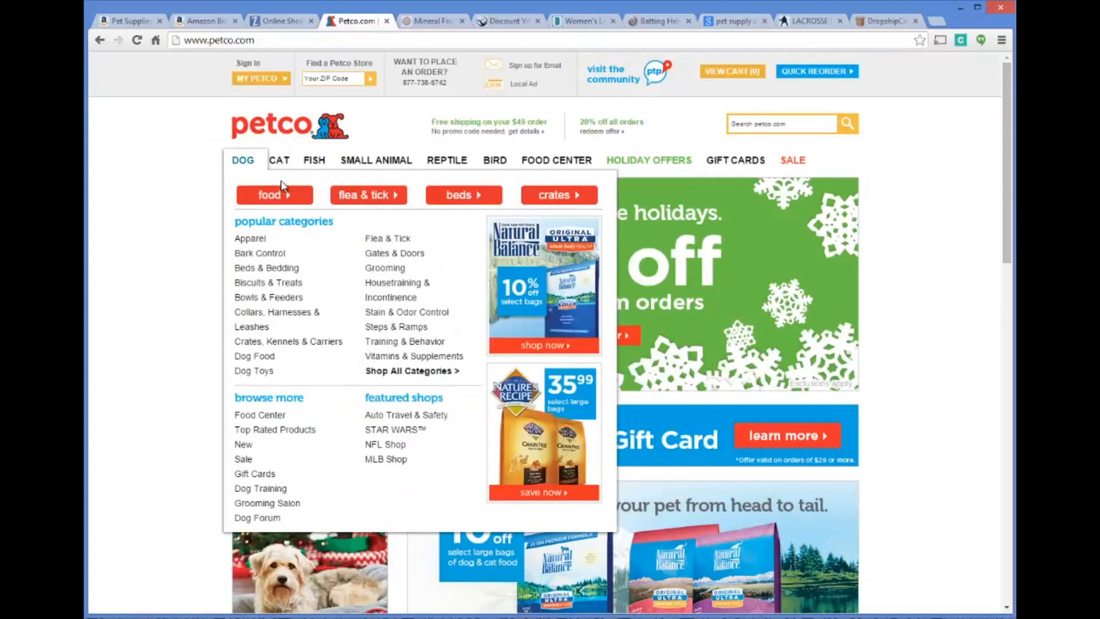
mouse_move(284, 166)
mouse_move(245, 163)
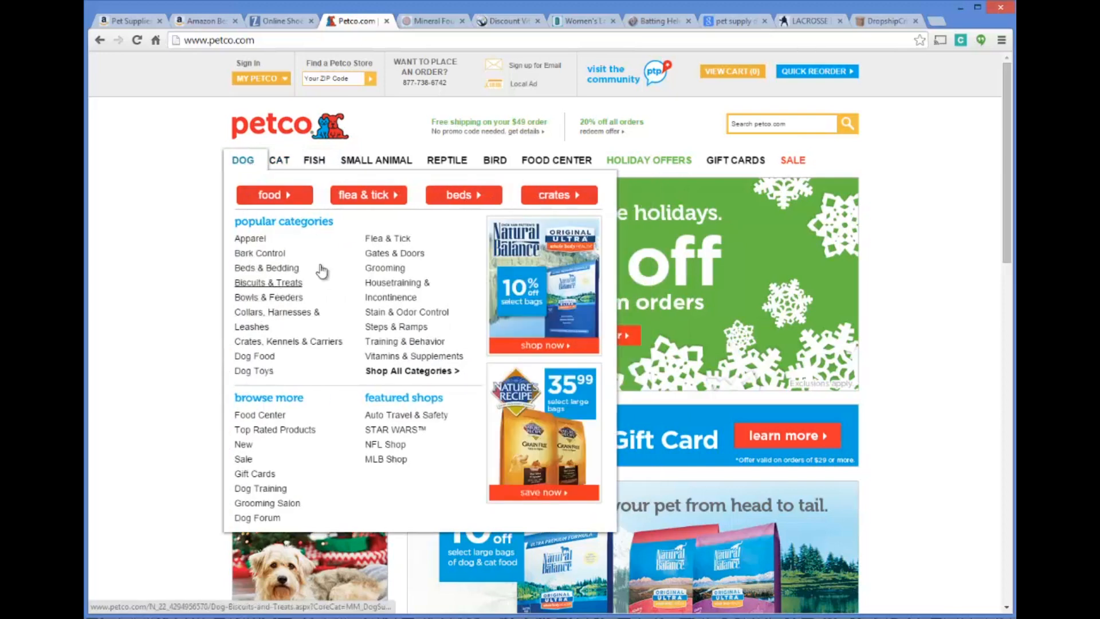
scroll(408, 261, down, 3)
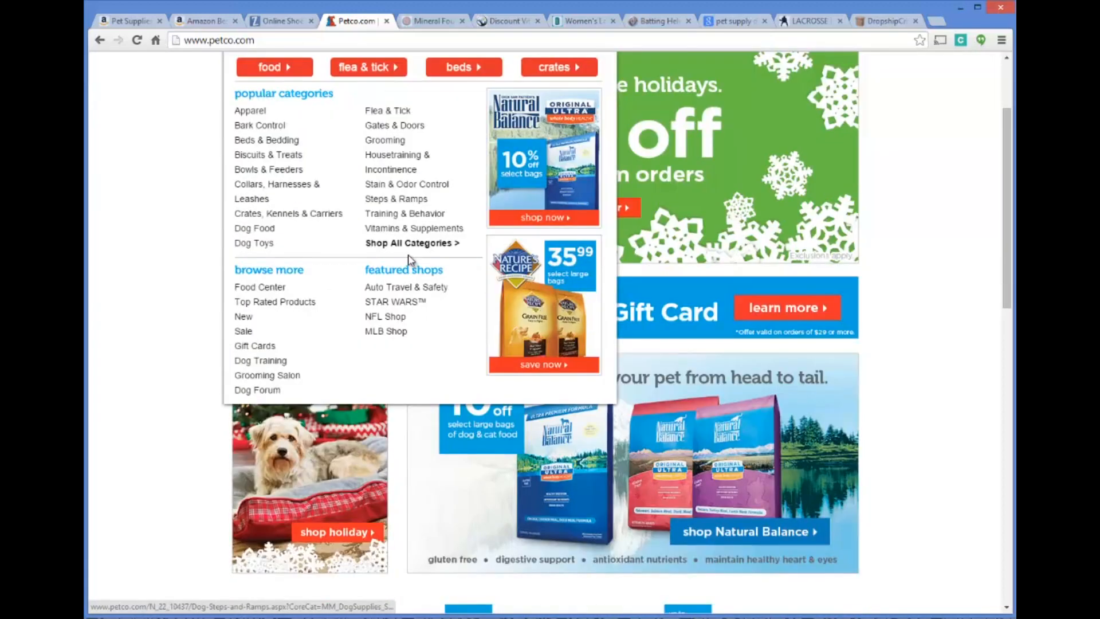
scroll(401, 235, down, 3)
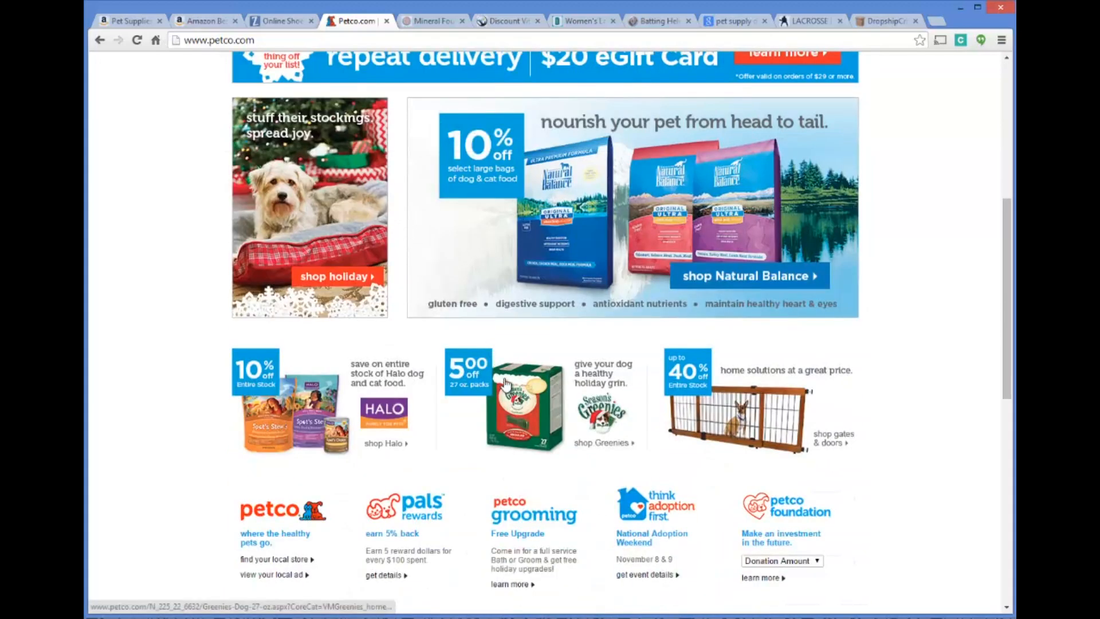
scroll(169, 277, up, 5)
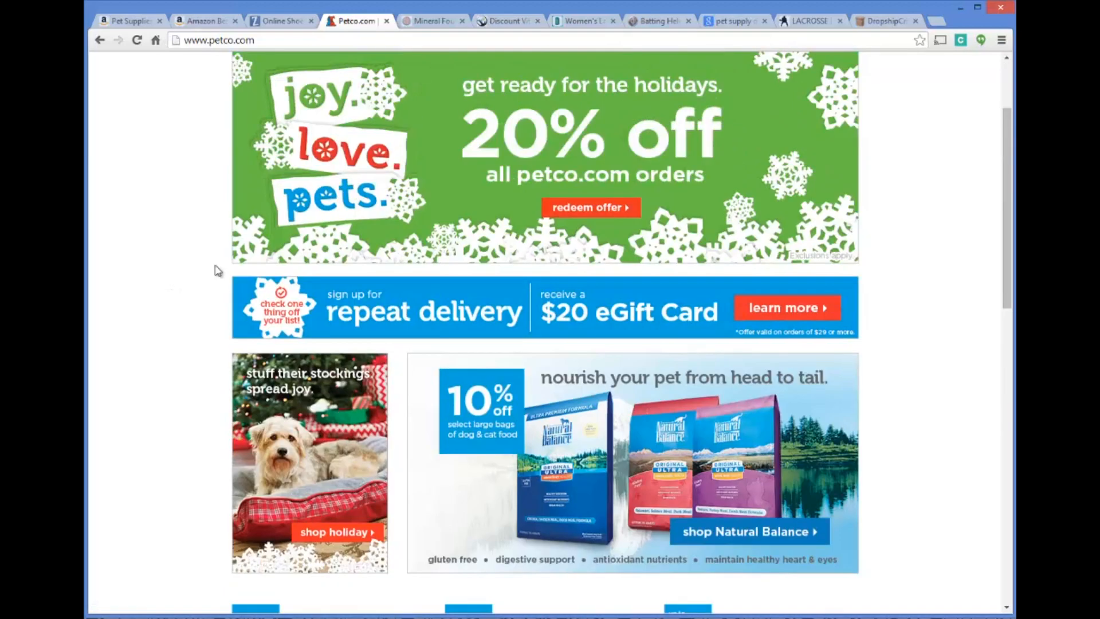
mouse_move(263, 160)
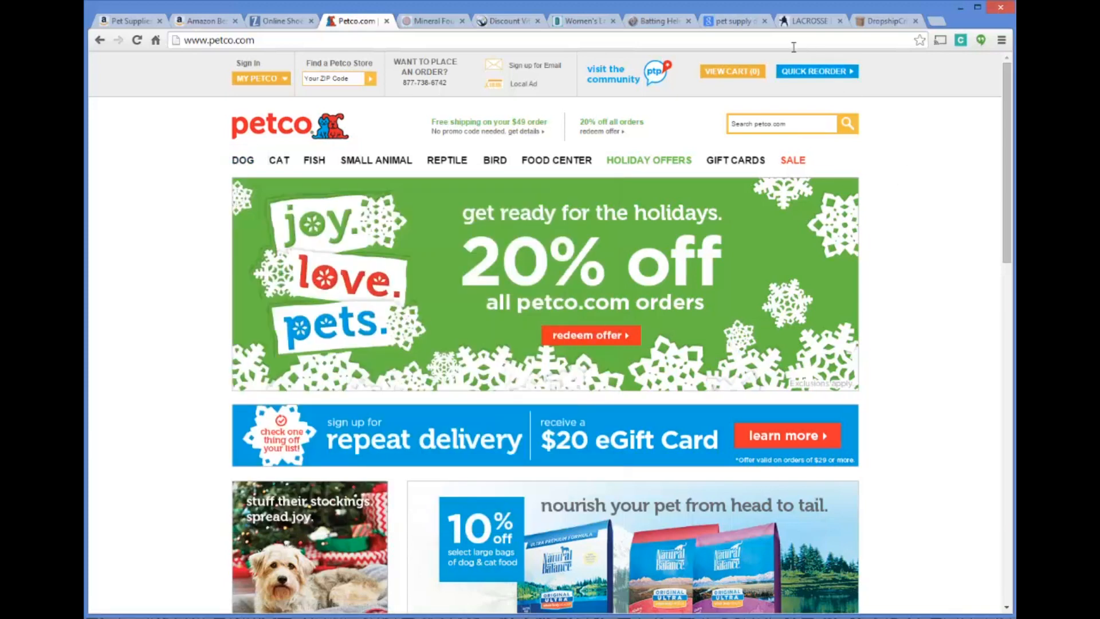
Review the women's lacrosse sticks and junior batting helmets listings, then return to the pet supply dropship results
click(735, 22)
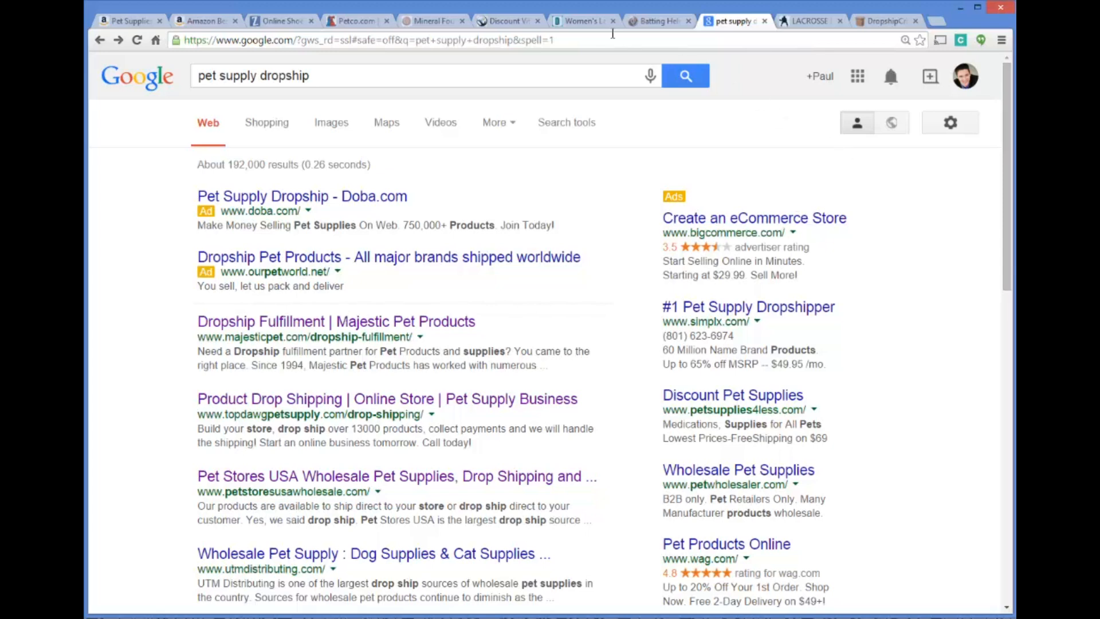
click(596, 23)
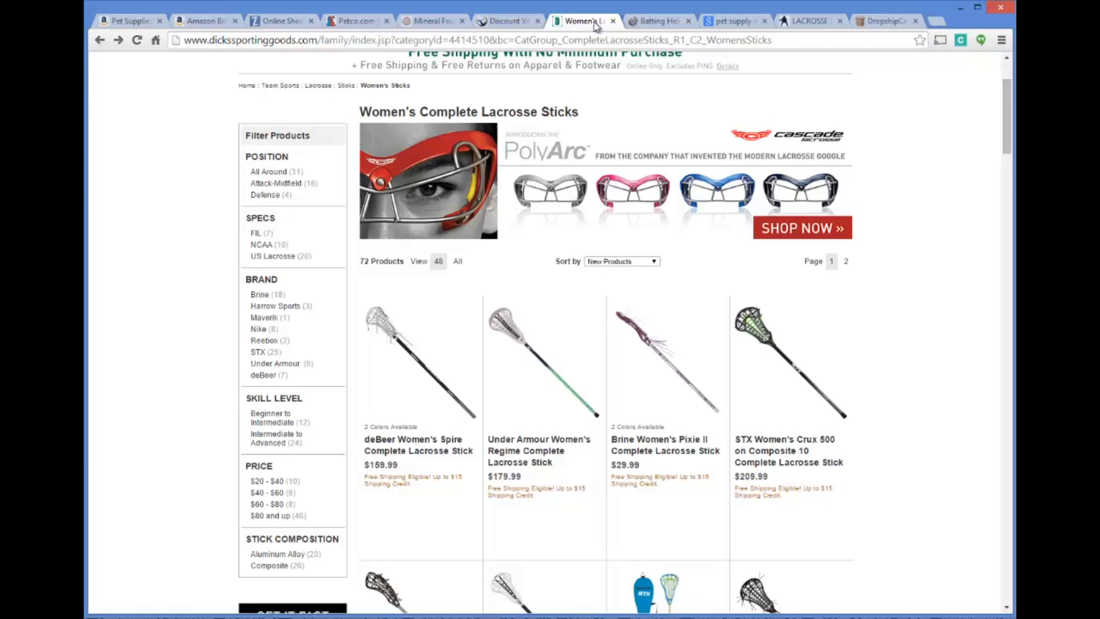
click(664, 20)
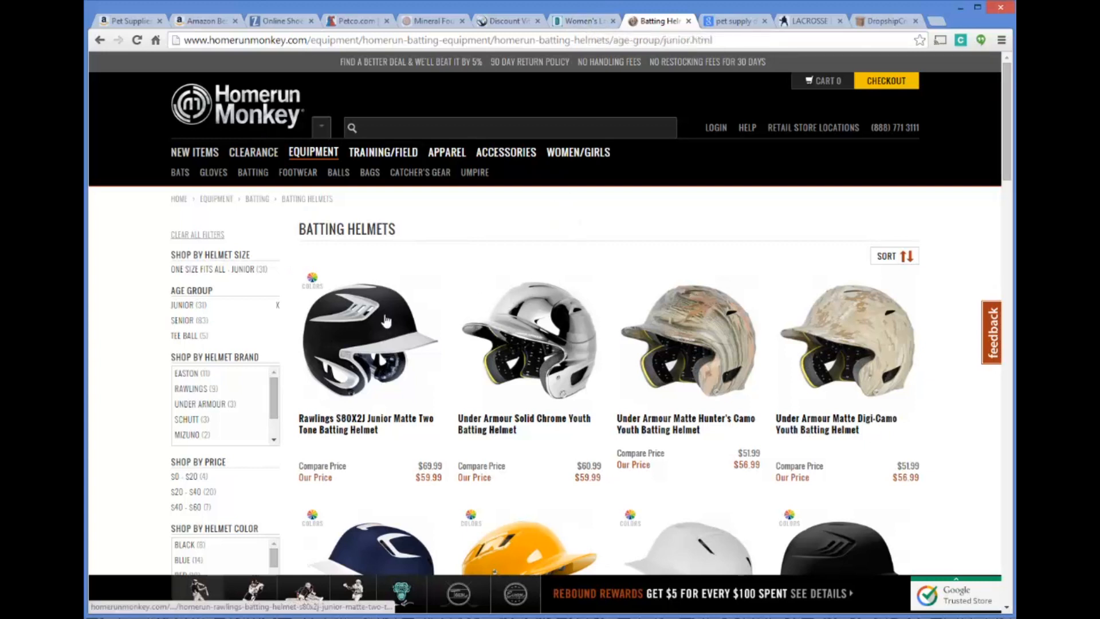
click(793, 21)
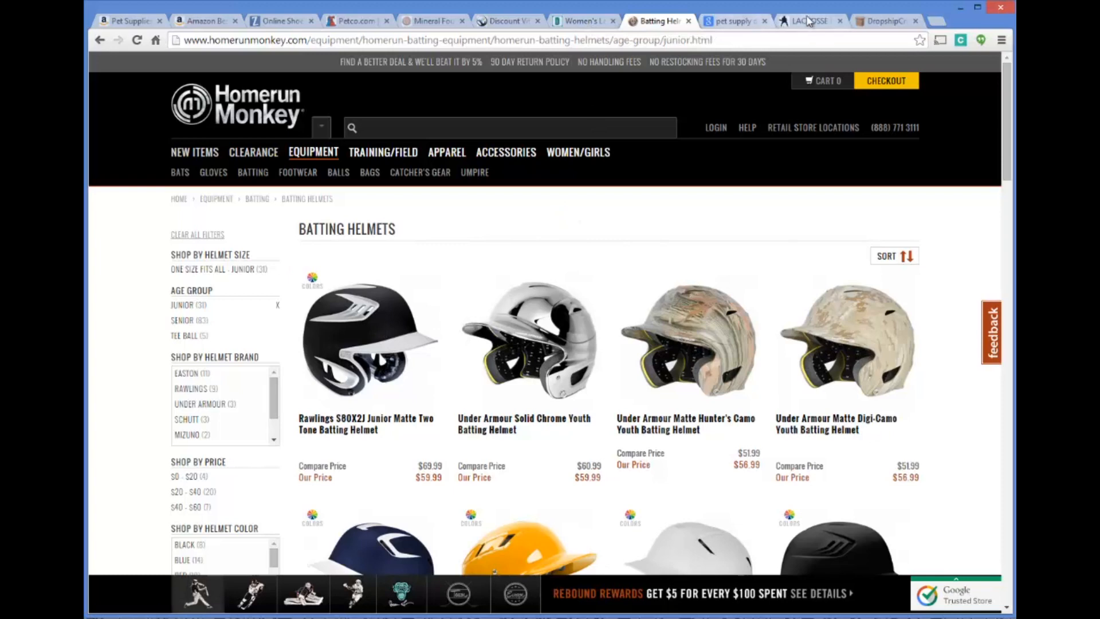
click(721, 23)
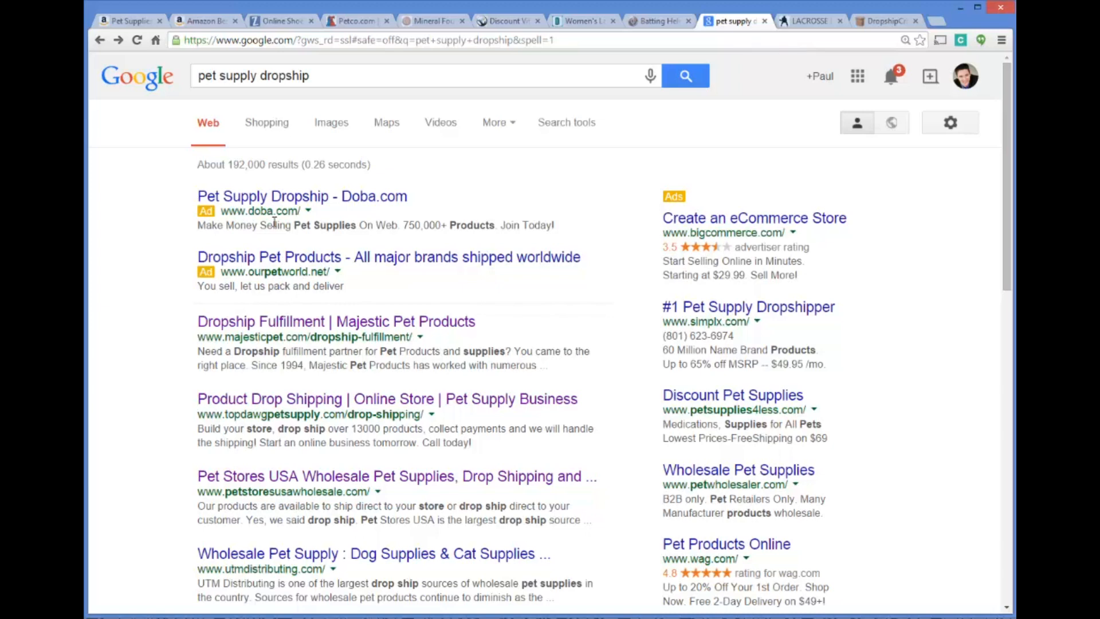
Browse Petco's dog Beds & Bedding category and open the Brinkmann Pet Extra Thick Orthopedic Pet Bed product page
click(357, 21)
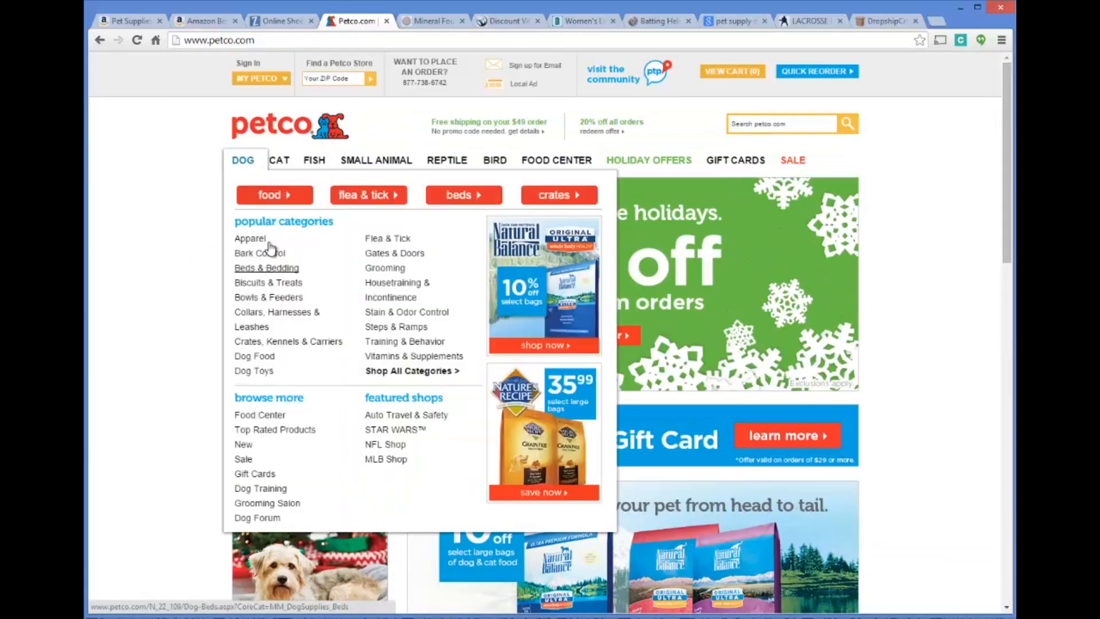
click(268, 267)
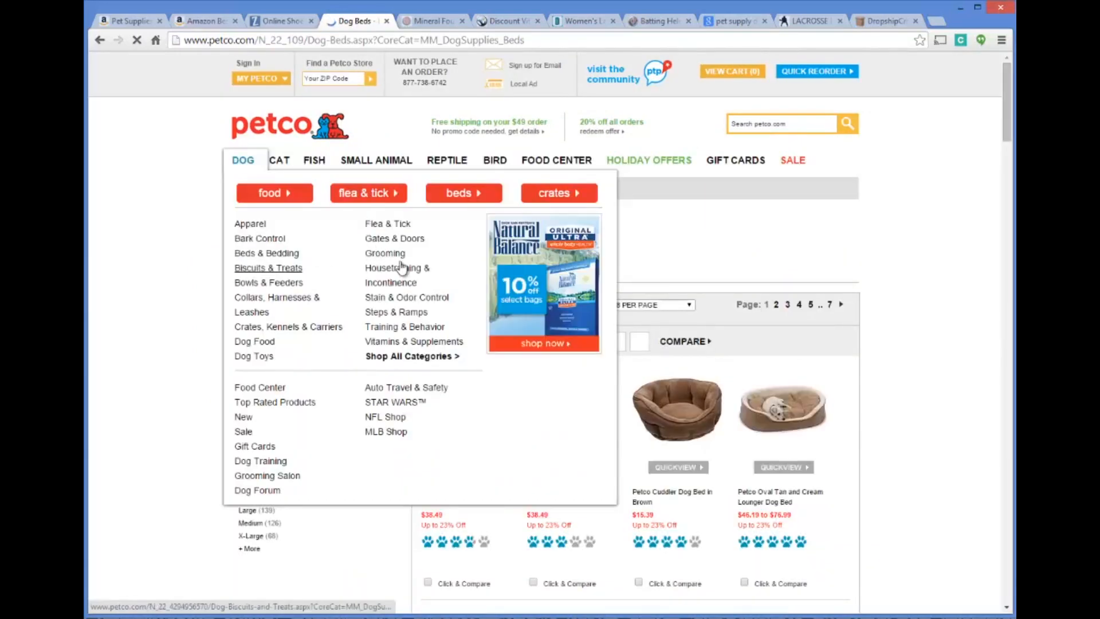
scroll(550, 364, down, 3)
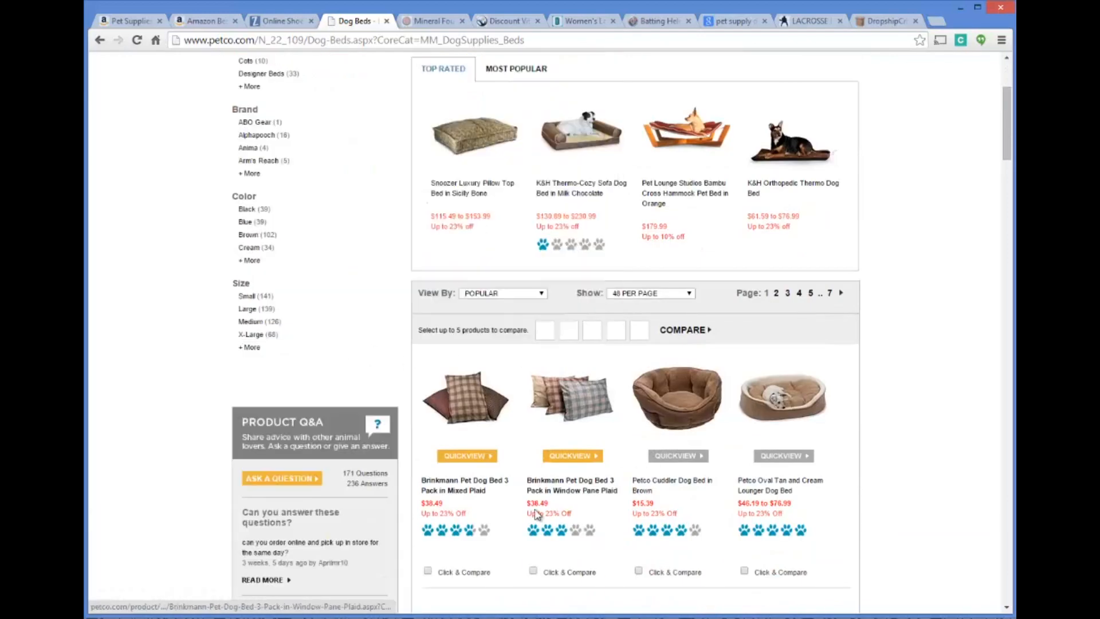
scroll(535, 515, down, 2)
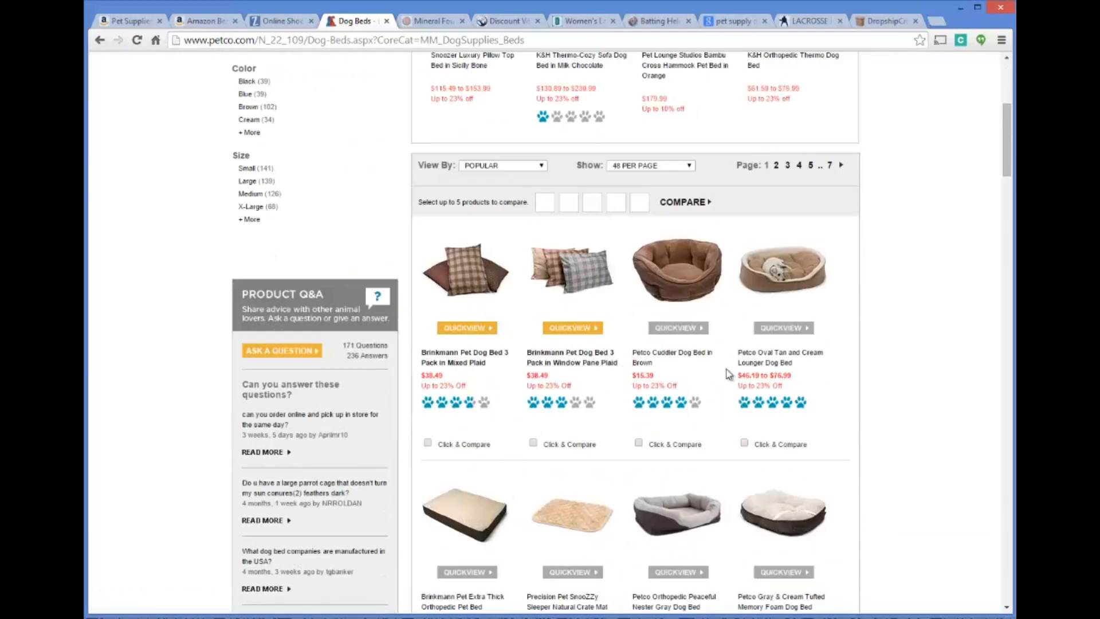
scroll(751, 384, down, 1)
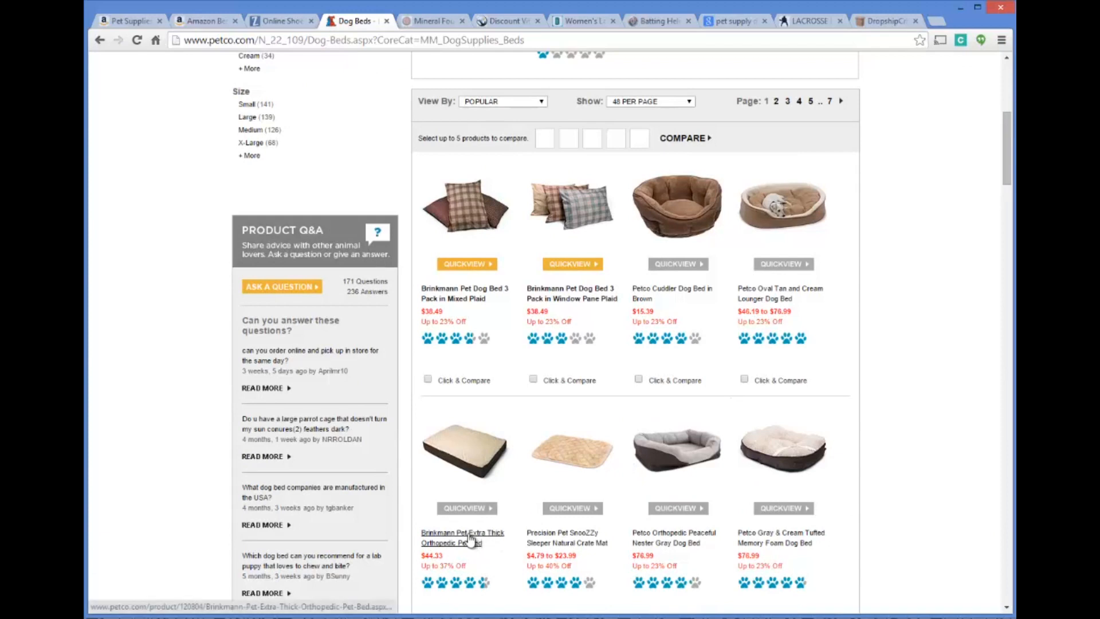
click(446, 537)
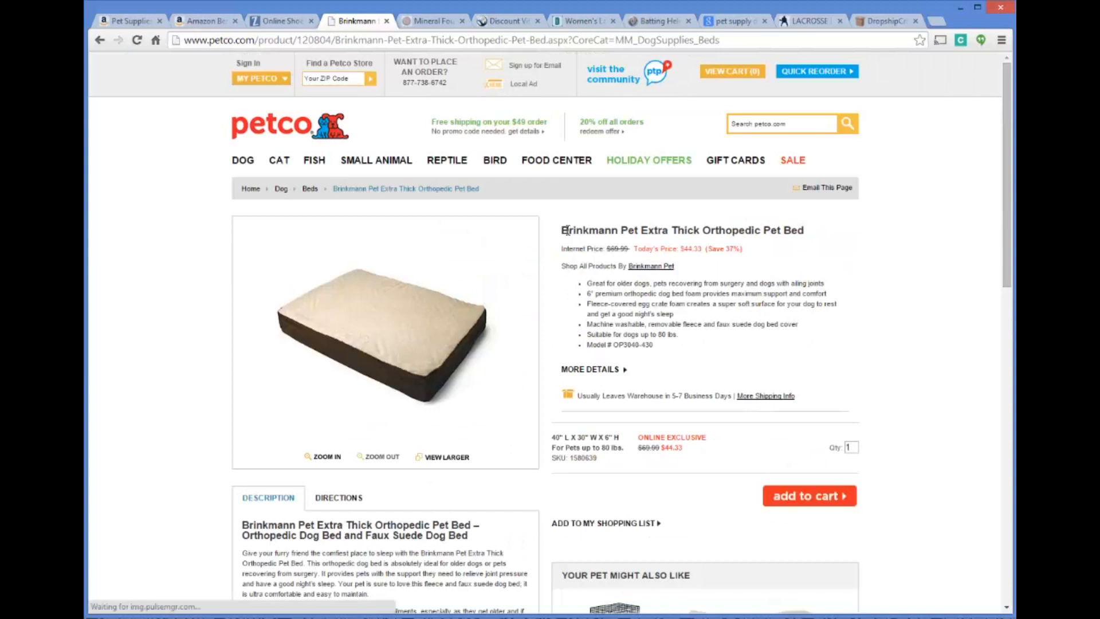
Copy the brand name "Brinkmann" from the orthopedic pet bed's product title
drag(563, 230, 619, 230)
right_click(585, 230)
click(599, 239)
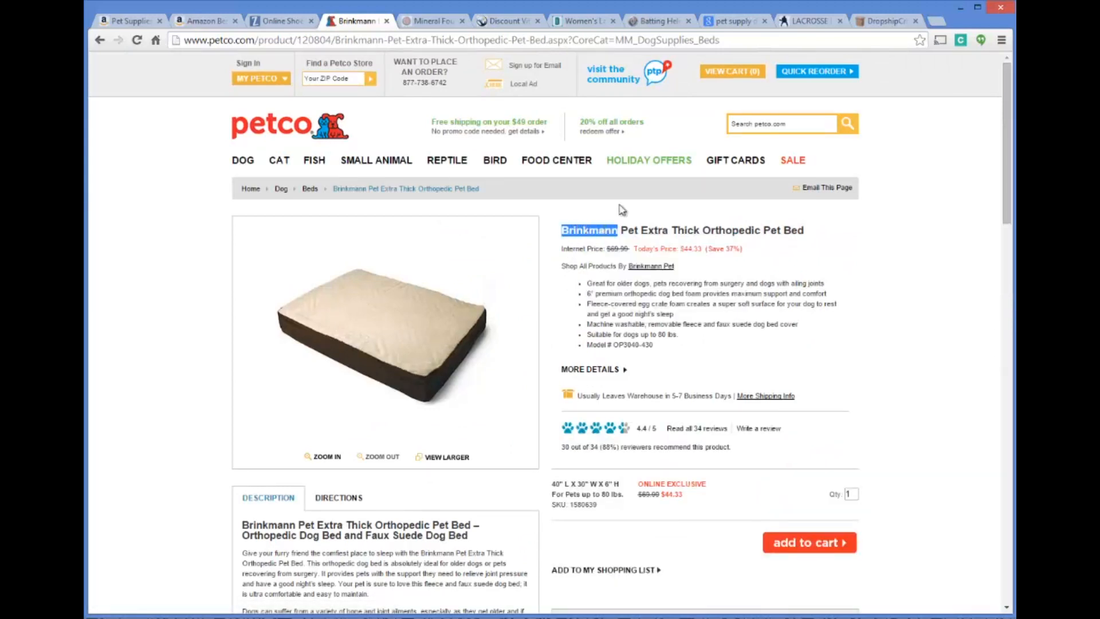
Replace the open Laxzilla page with google.com and search for "Brinkmann pet bed"
click(809, 21)
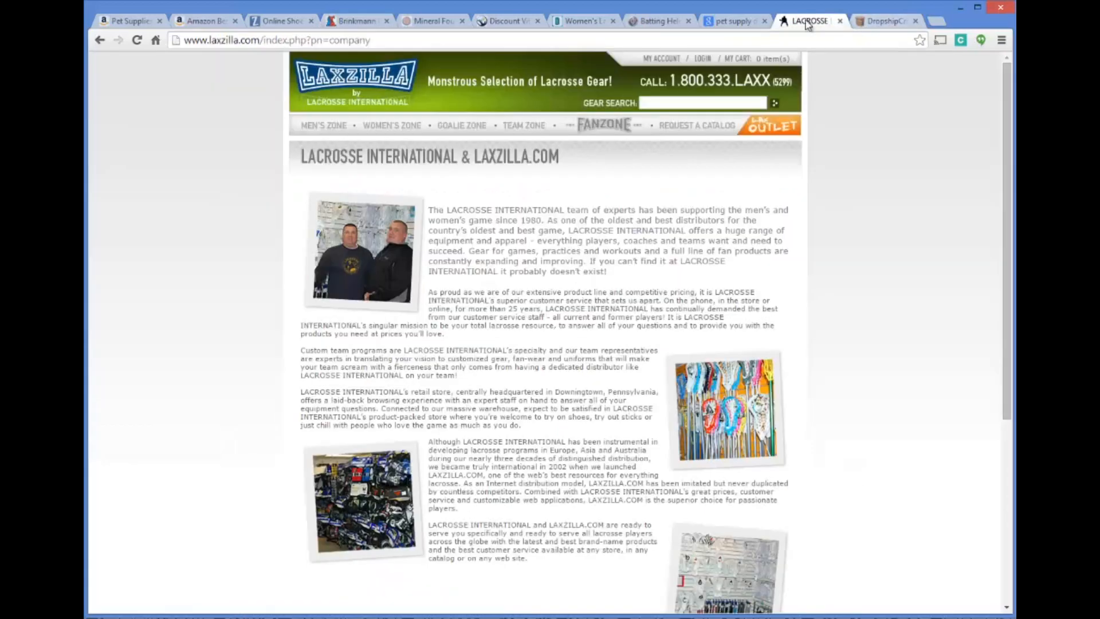
click(634, 40)
text(google.com)
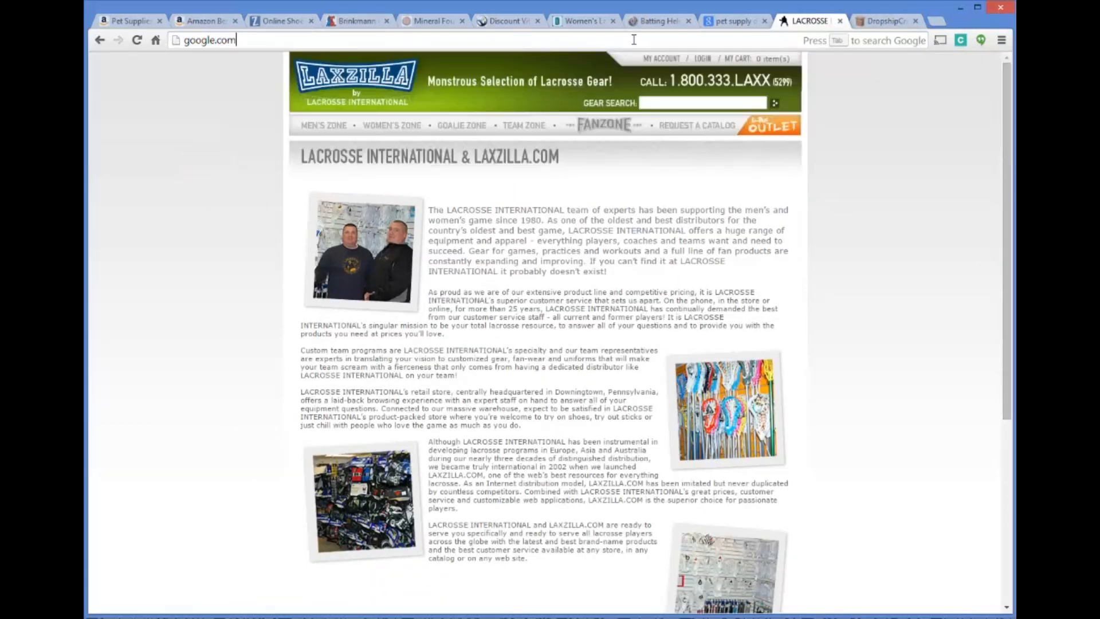
key(Return)
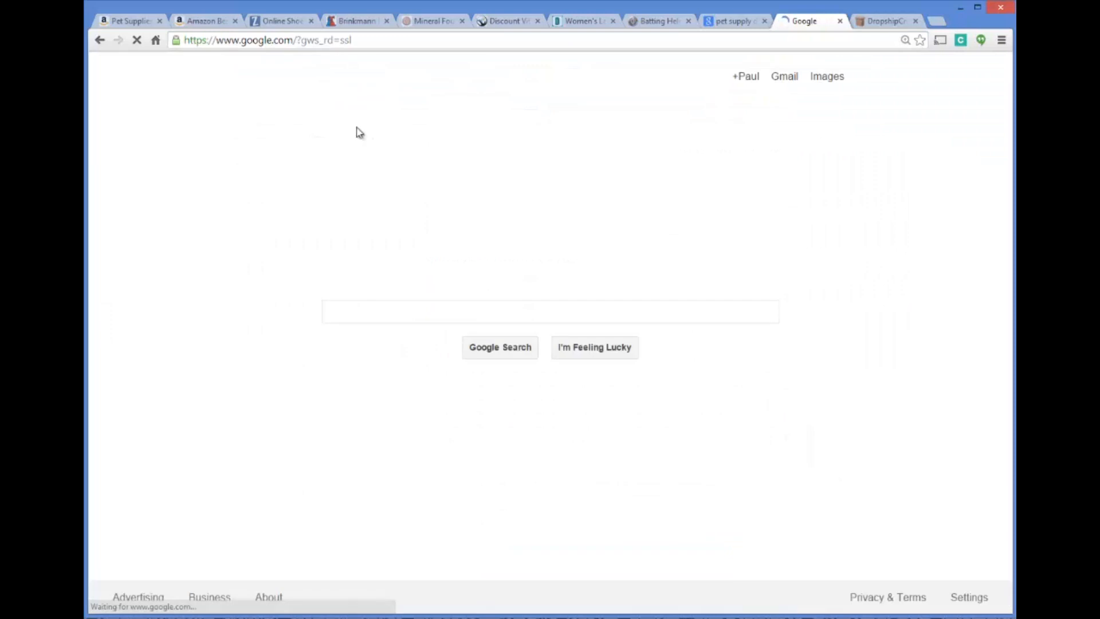
text(Brinkmann)
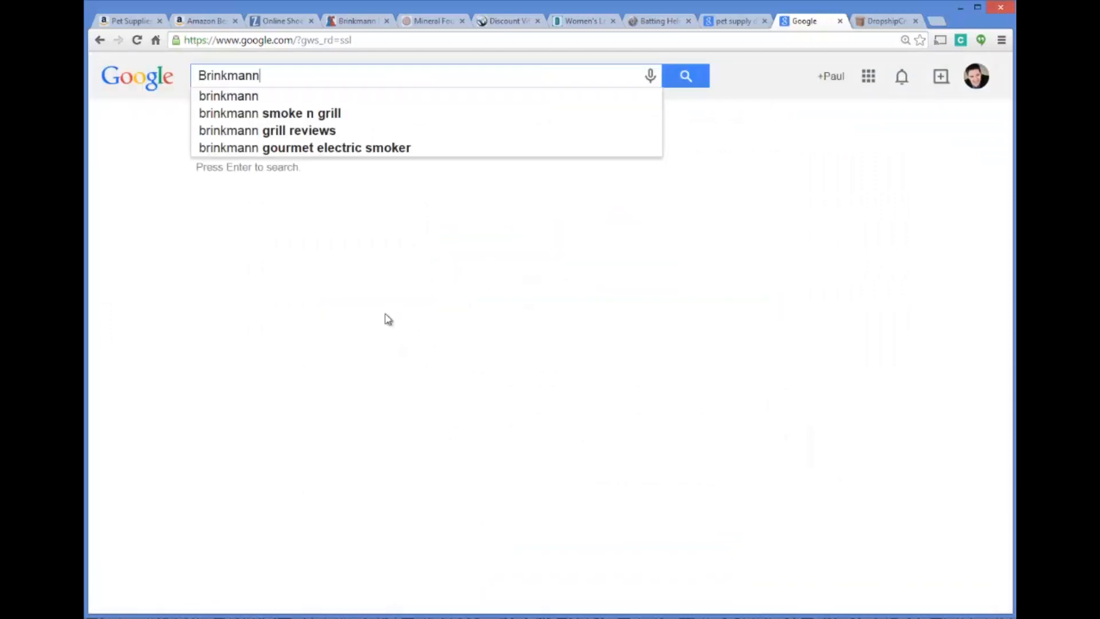
text( pet )
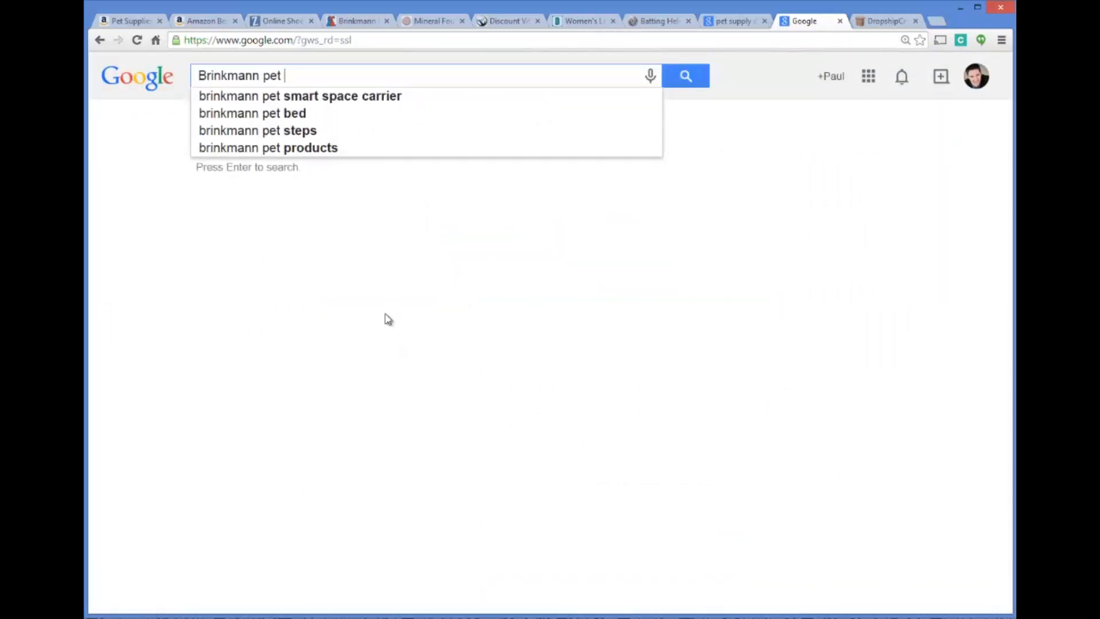
text(bed)
key(Return)
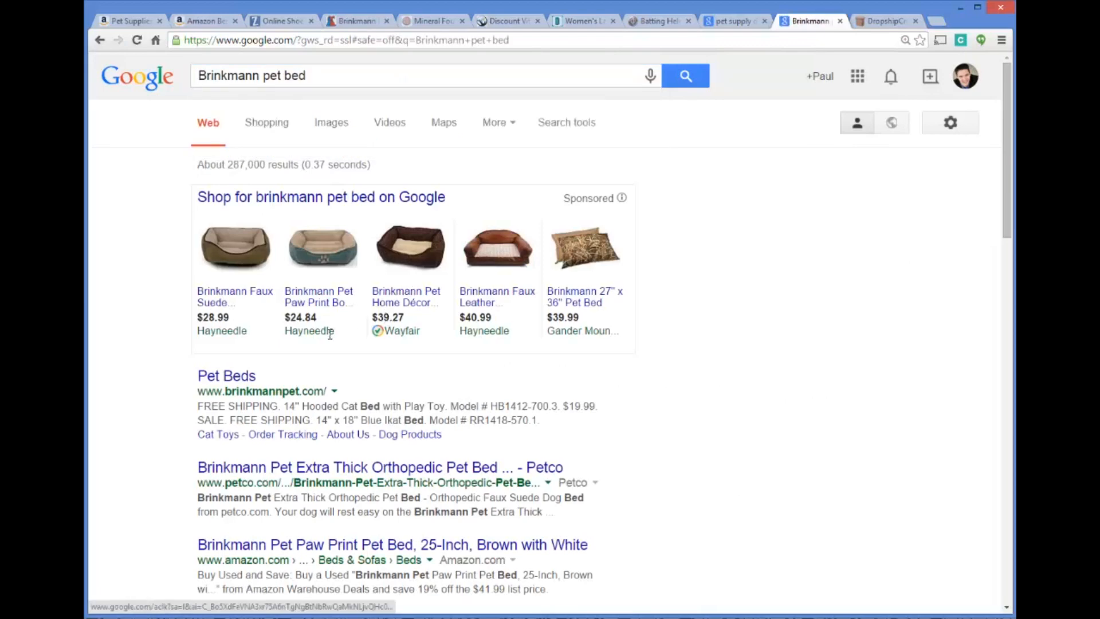
Open the Brinkmann Pet website from the search results and go to its Contact Us page
click(235, 379)
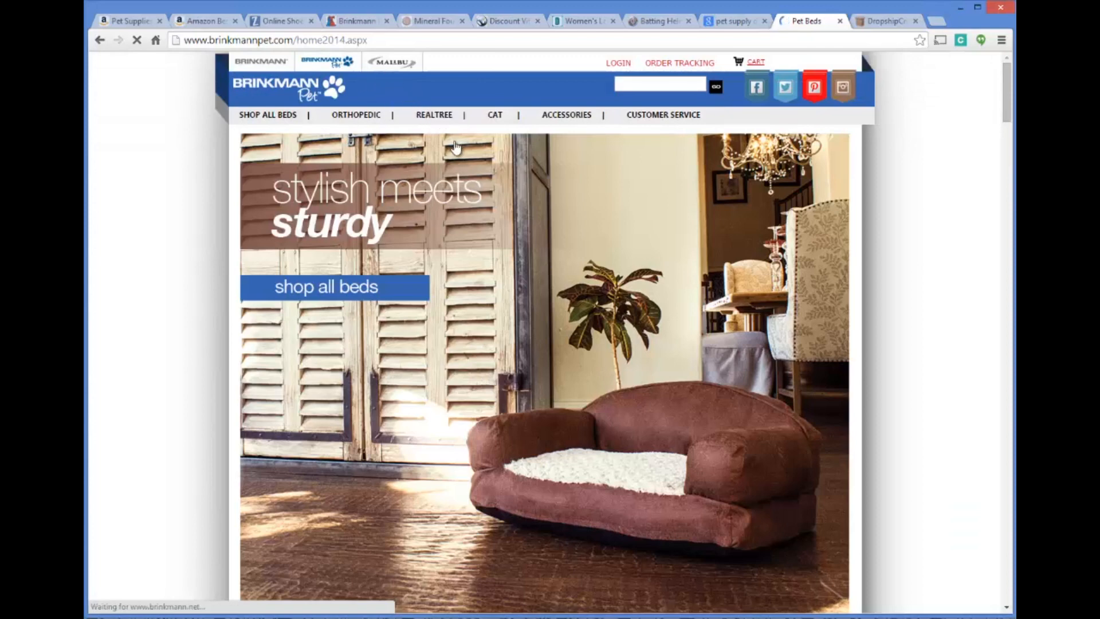
mouse_move(654, 116)
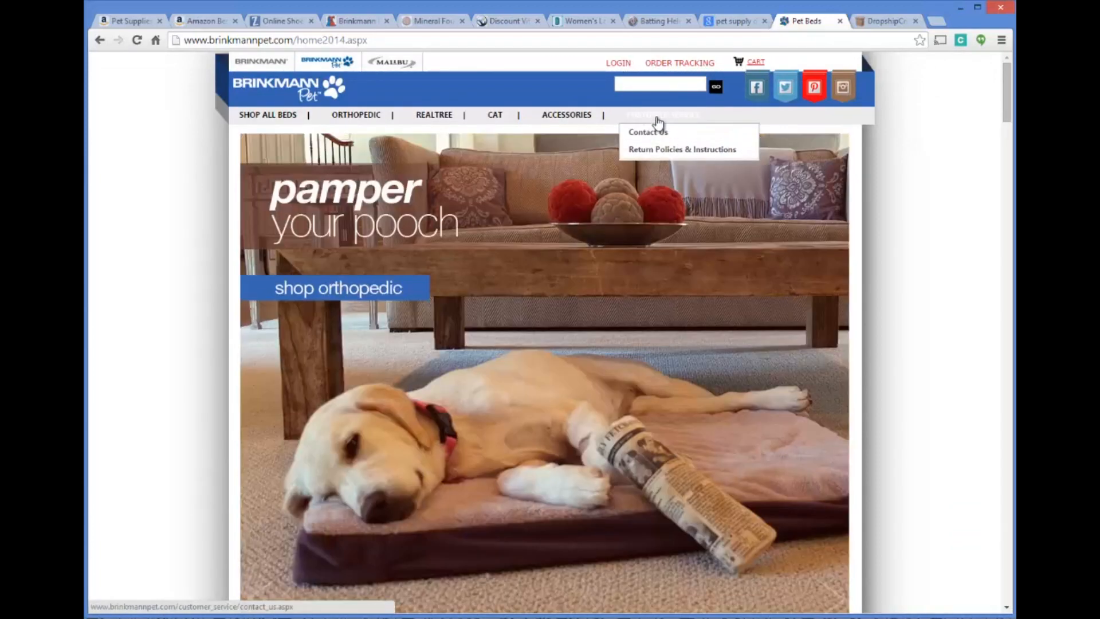
click(658, 136)
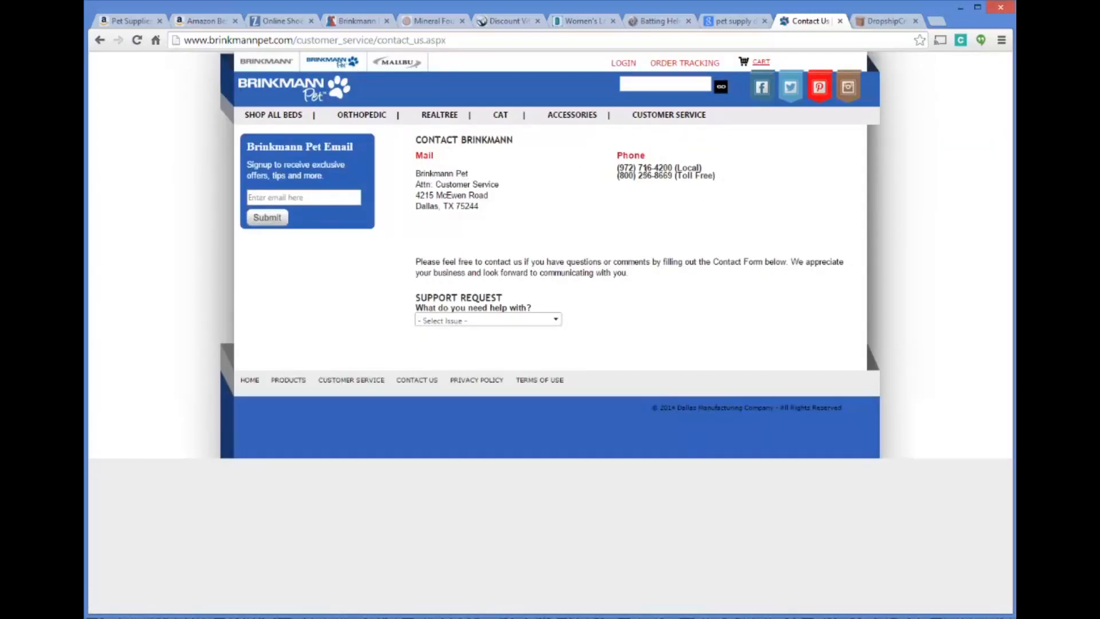
Examine the manufacturer's phone contact details on the Brinkmann Contact Us page
drag(611, 172, 657, 179)
click(673, 213)
drag(625, 167, 672, 168)
click(644, 160)
drag(616, 168, 669, 168)
click(670, 167)
drag(620, 154, 720, 189)
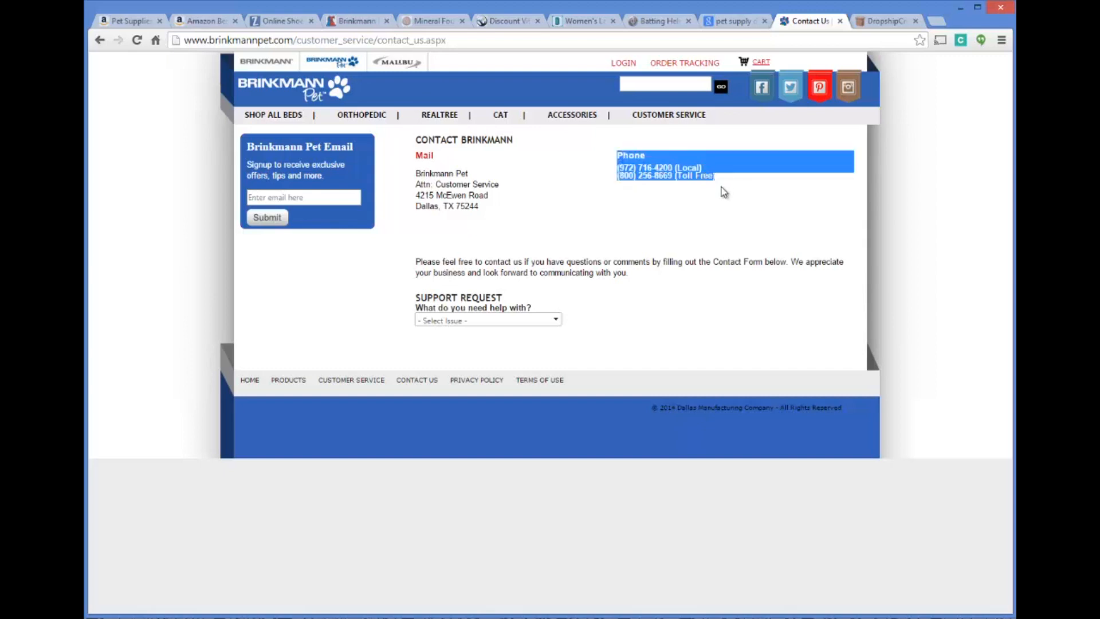
click(700, 209)
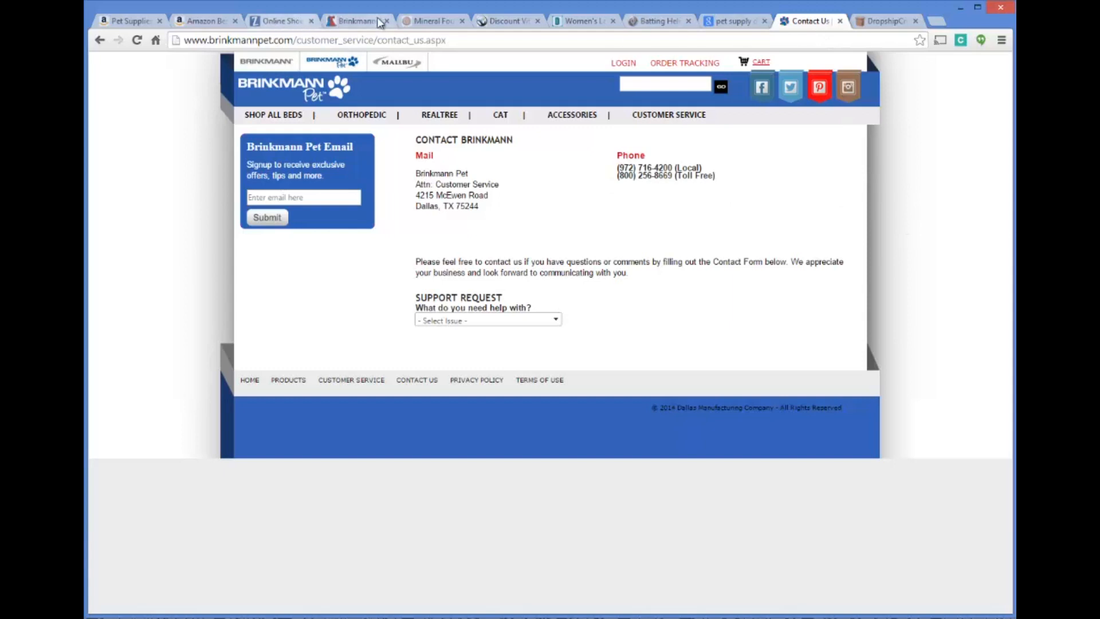
Go back from the Brinkmann product page through Petco's dog beds listing and home page
click(434, 21)
click(353, 23)
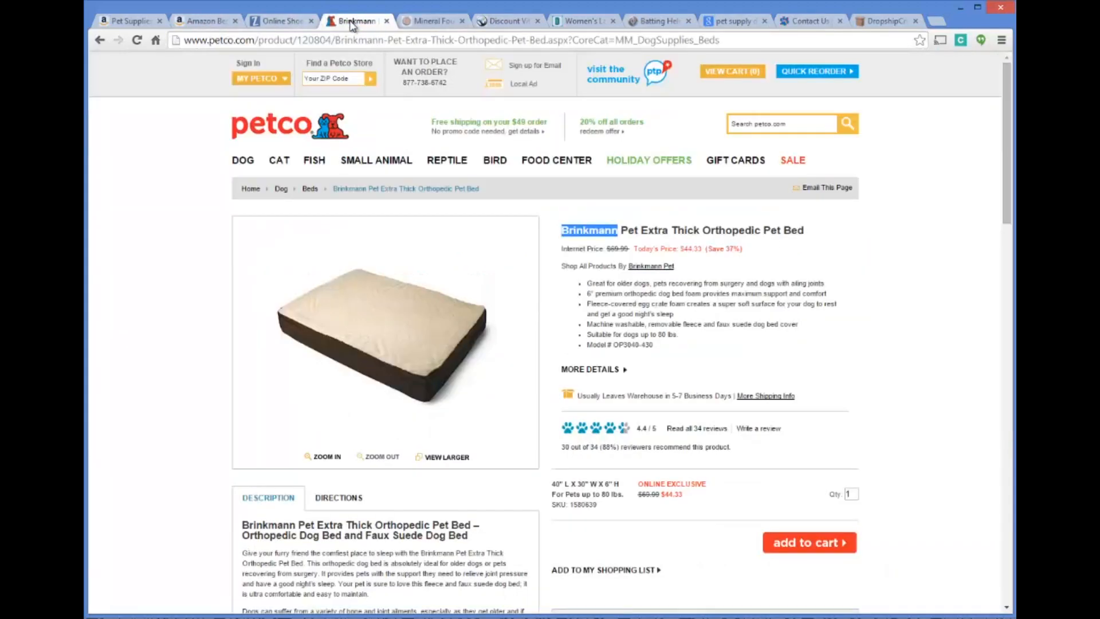
click(100, 40)
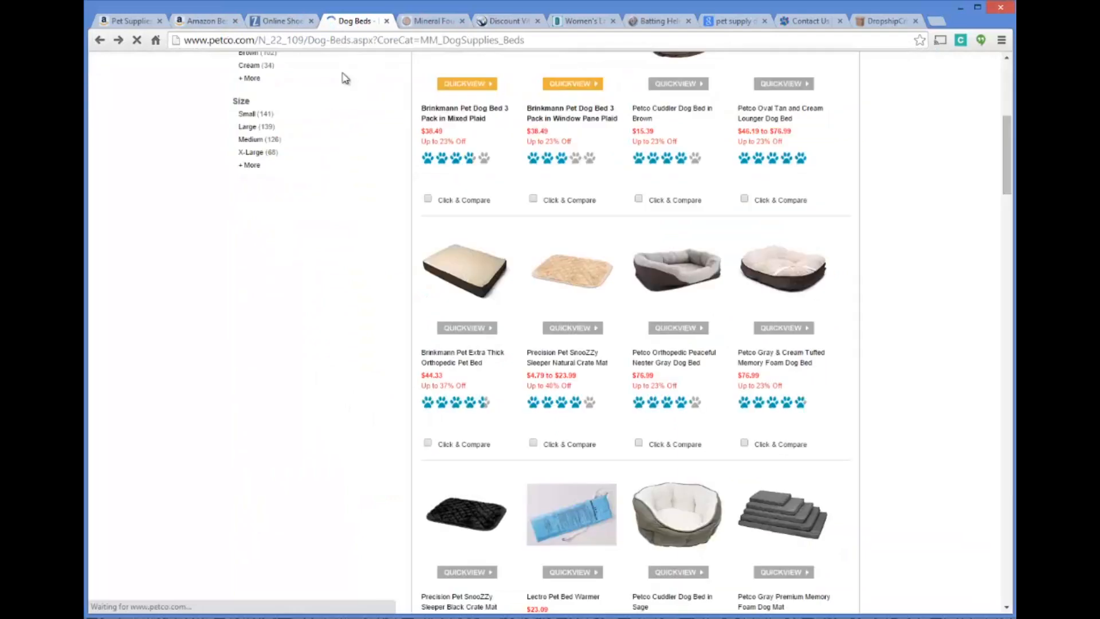
click(107, 41)
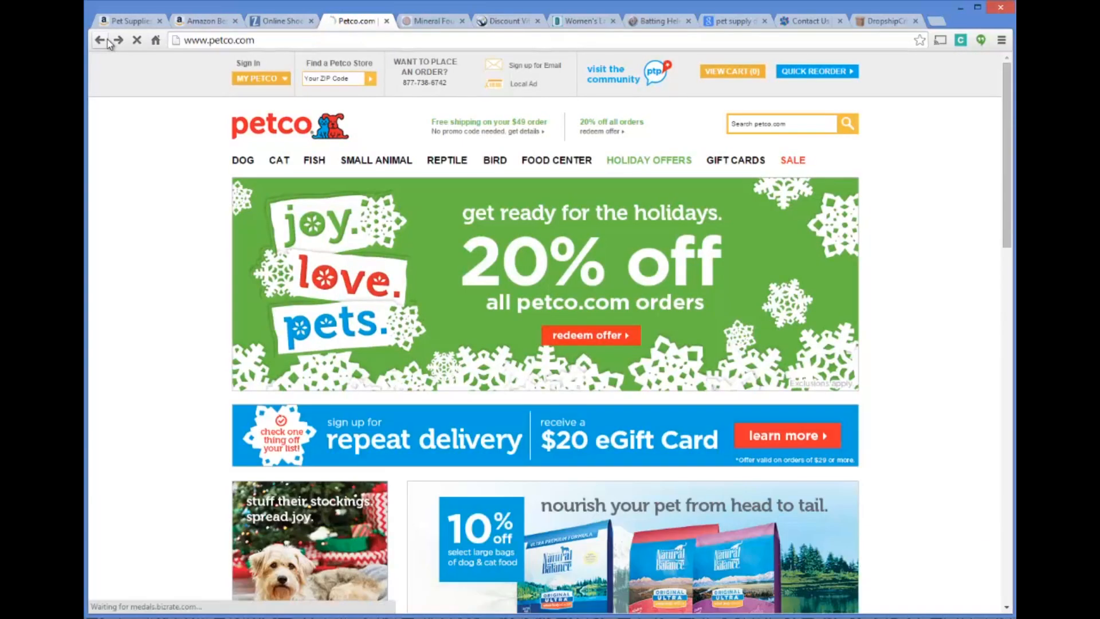
click(108, 41)
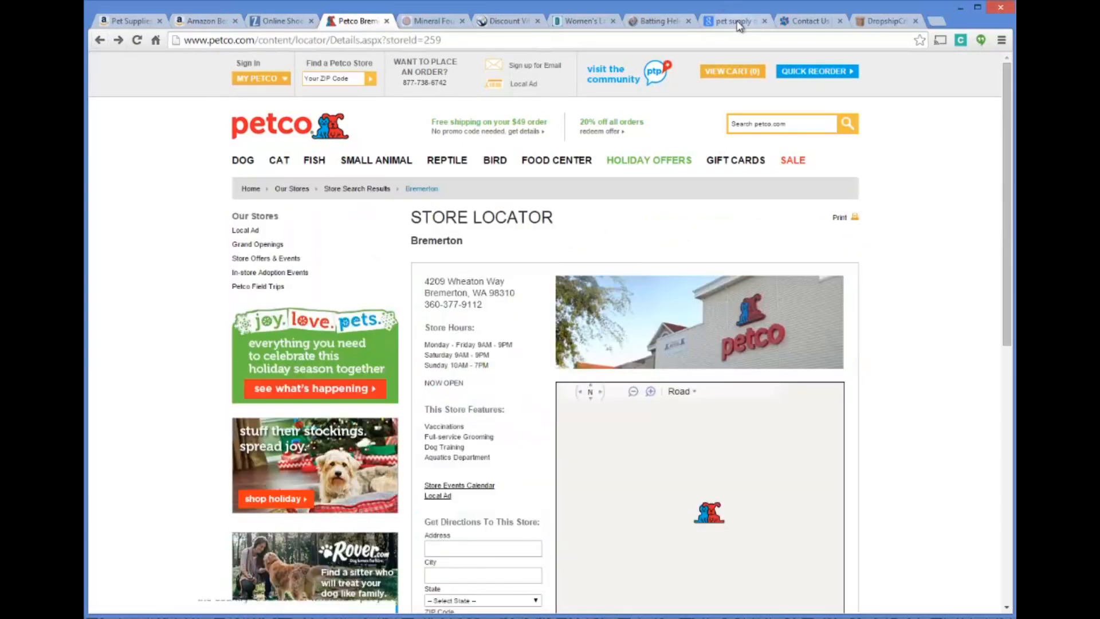
Switch to the Google results for pet supply dropshipping and search for "makeup dropshippers" instead
click(737, 22)
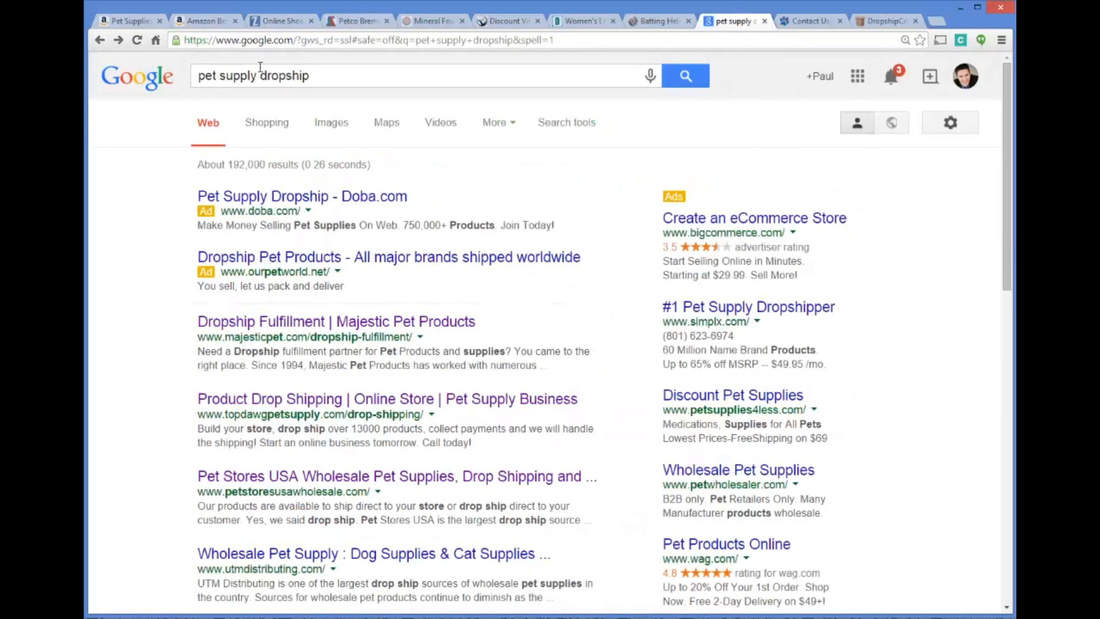
drag(339, 78, 178, 79)
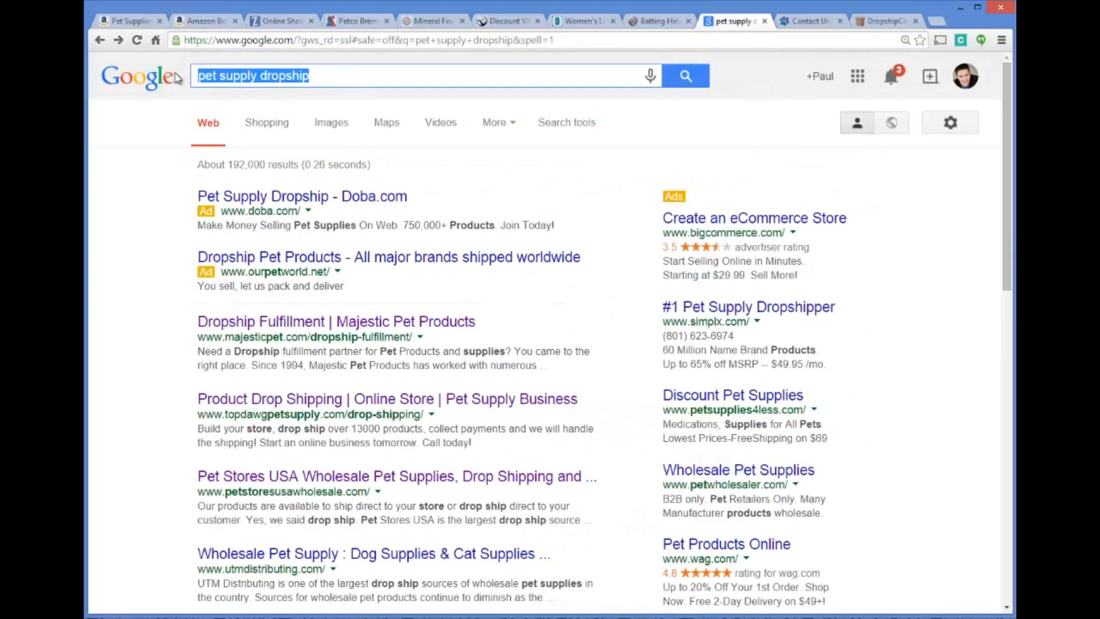
text(makeup dropshippers)
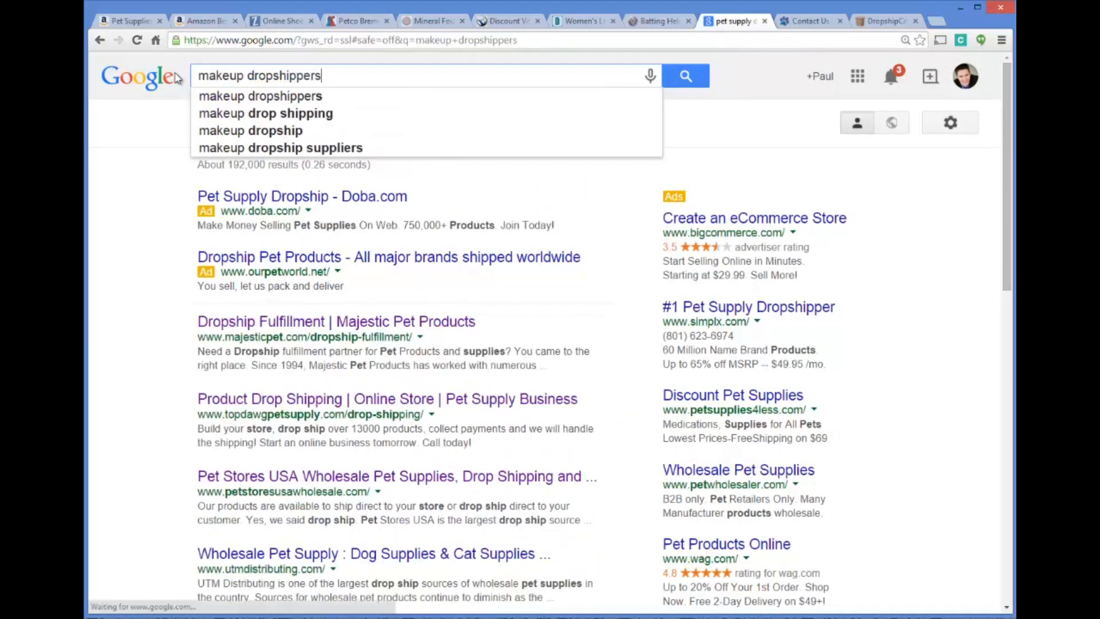
key(Return)
Open the Born Pretty Store dropshipping result and read through its program terms and FAQ topics
click(324, 281)
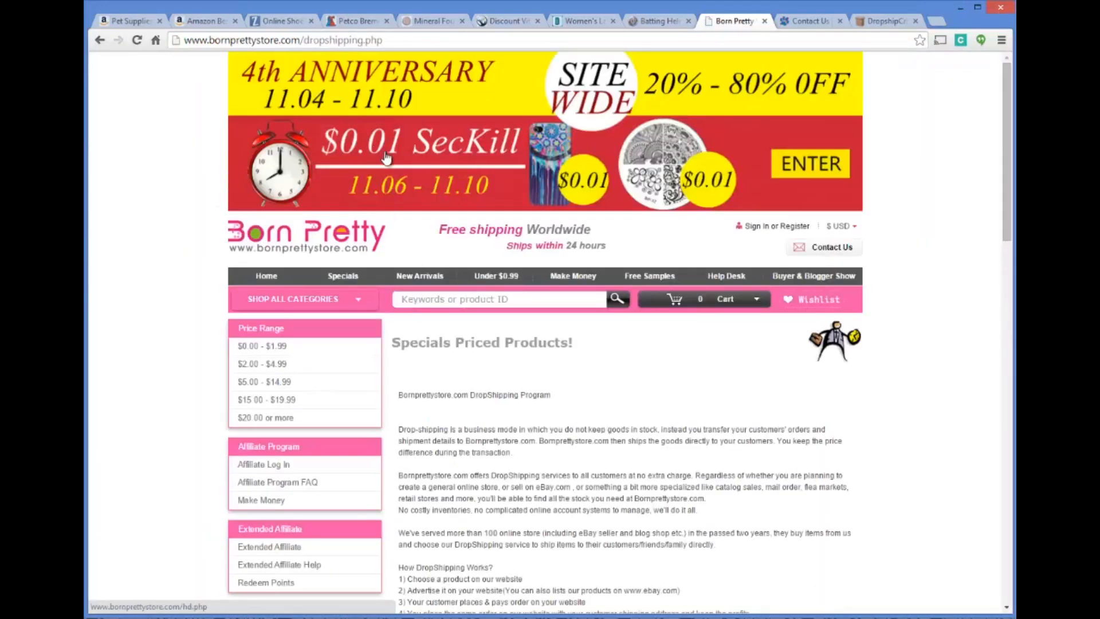
scroll(516, 343, down, 2)
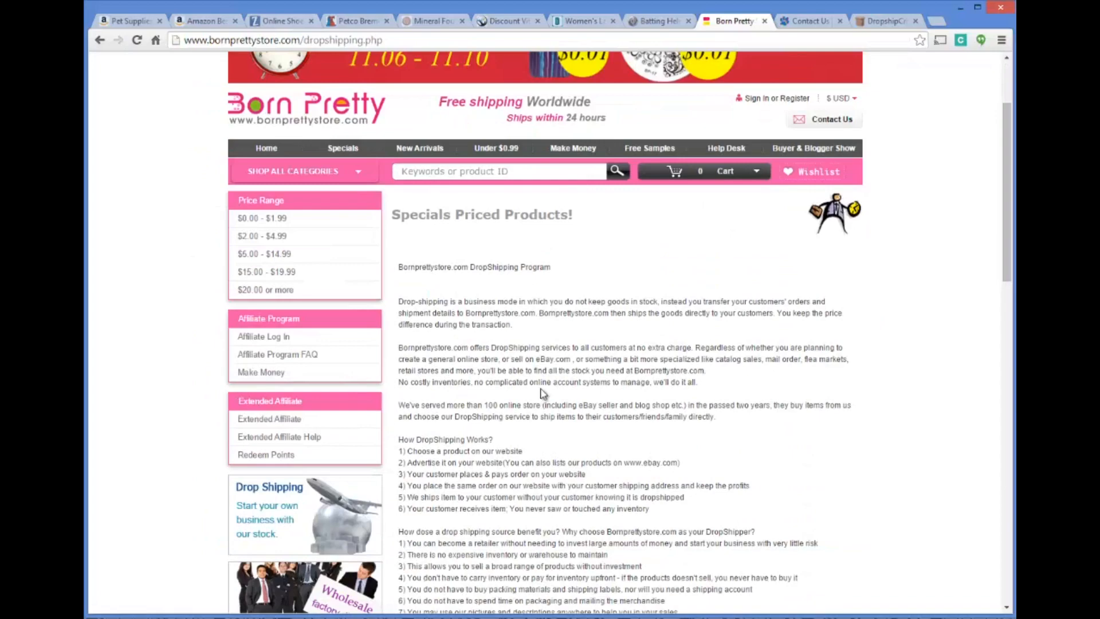
scroll(543, 394, down, 4)
scroll(499, 380, down, 5)
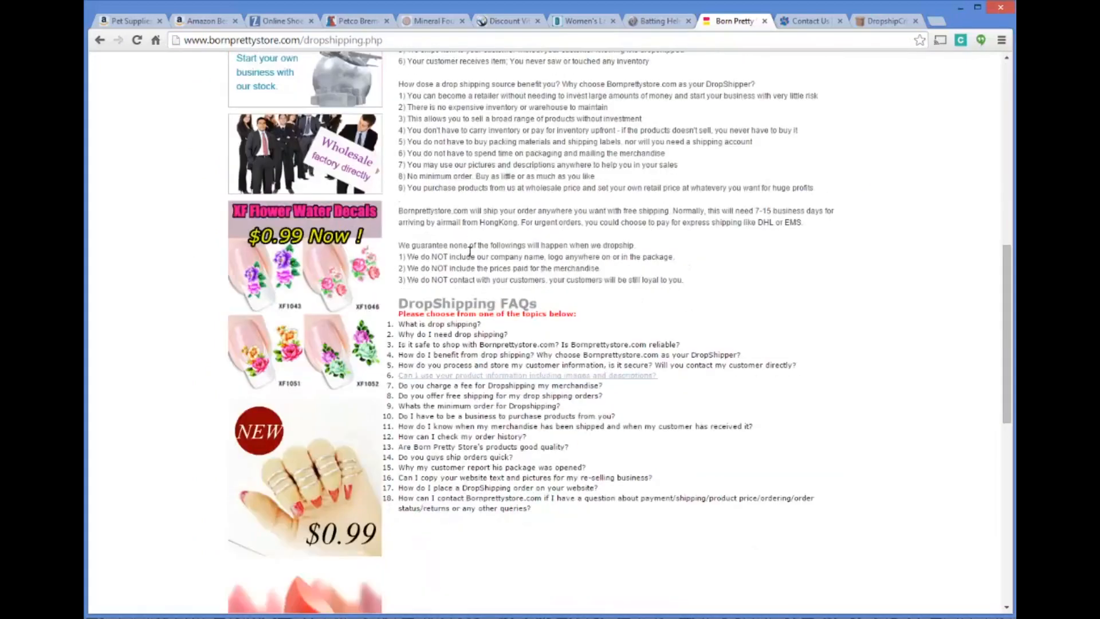
scroll(468, 322, up, 12)
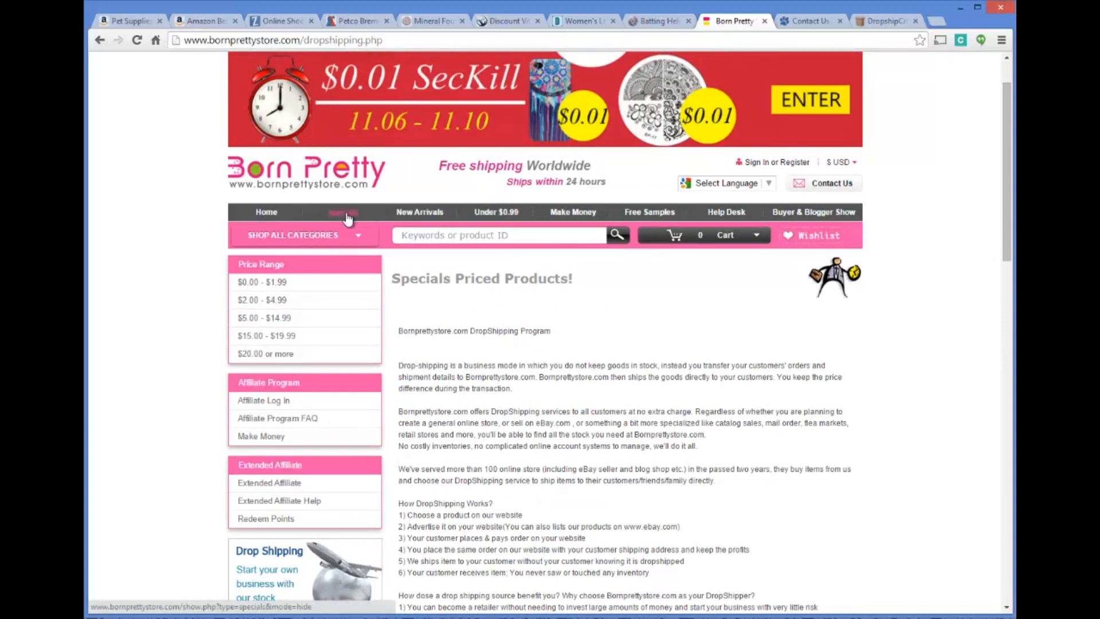
Open the store's Eye Makeup category within Makeup & Beauty
mouse_move(346, 241)
mouse_move(290, 272)
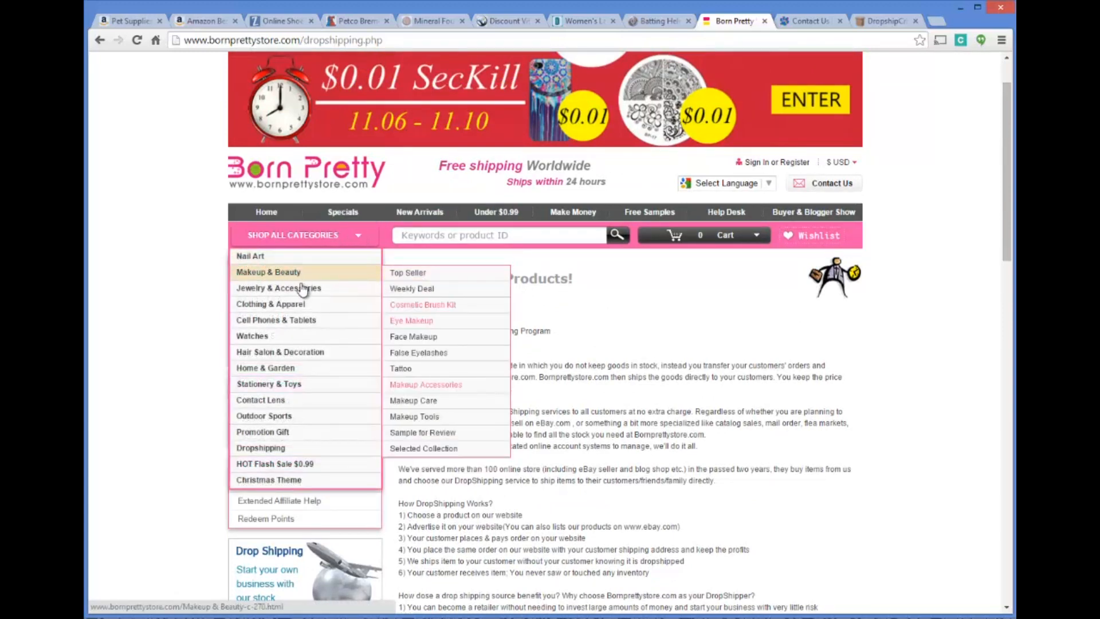
mouse_move(290, 309)
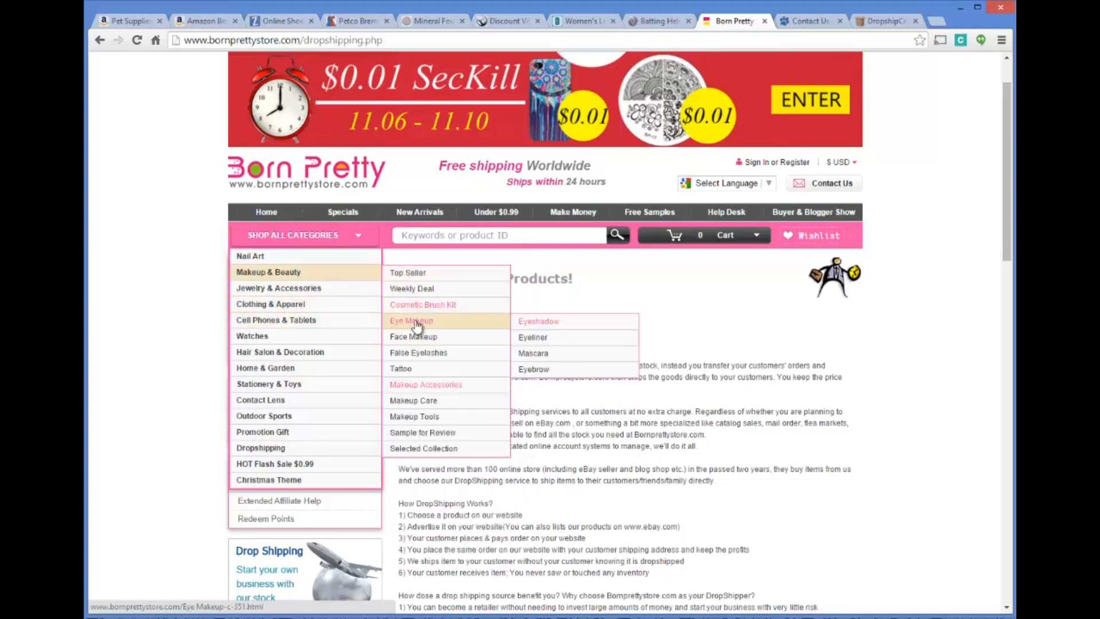
click(413, 321)
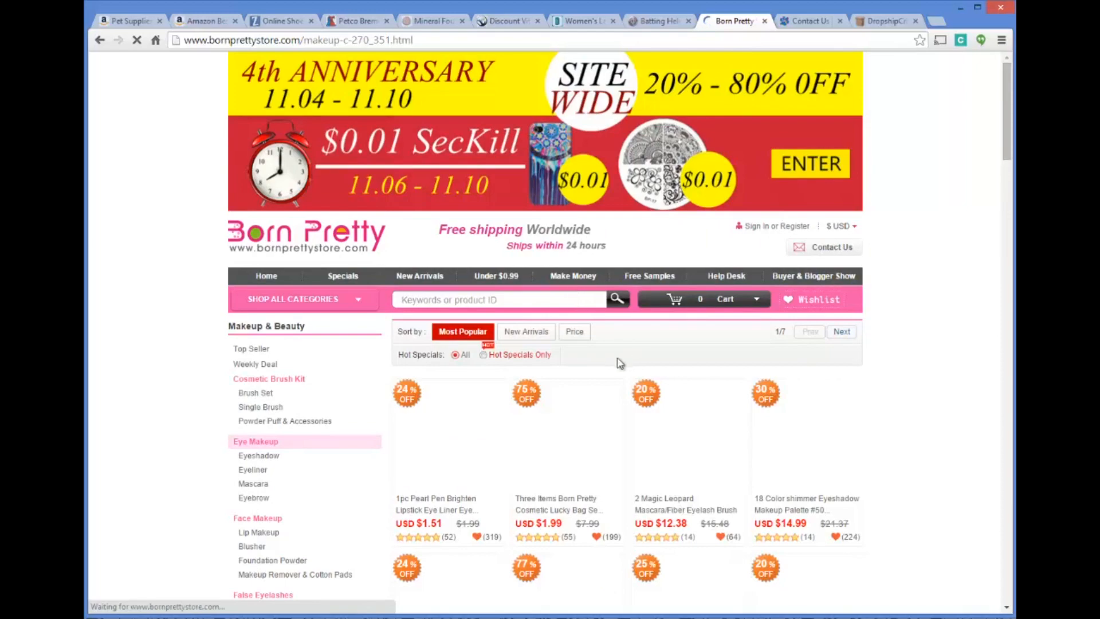
Examine the range of eye makeup products and their prices in the category listing
scroll(567, 315, down, 2)
scroll(596, 325, down, 3)
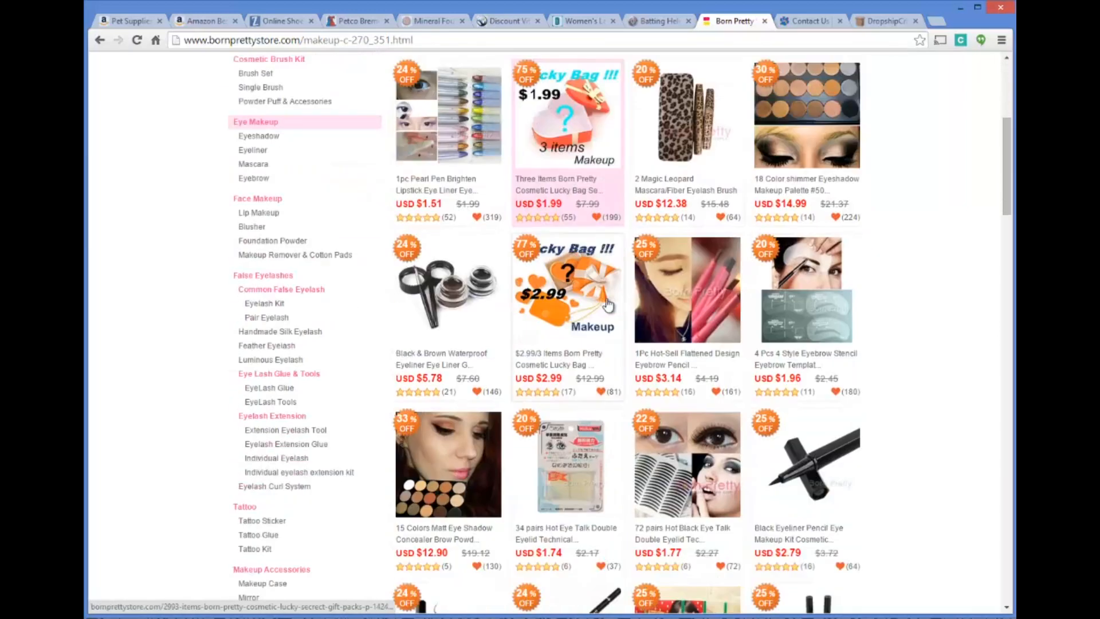
scroll(600, 318, down, 3)
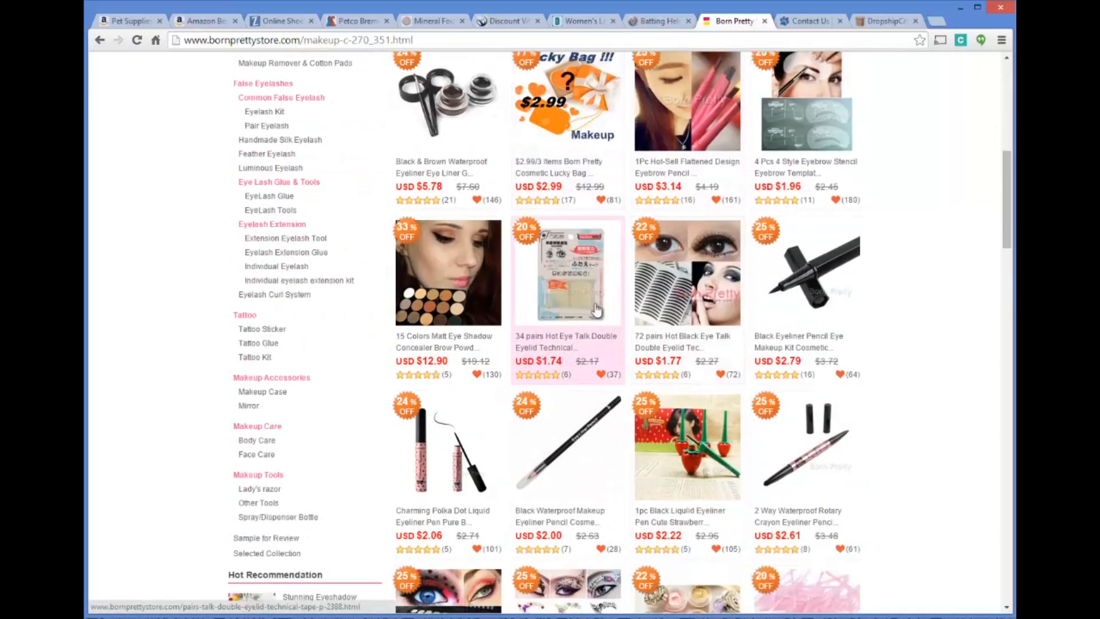
scroll(596, 309, down, 9)
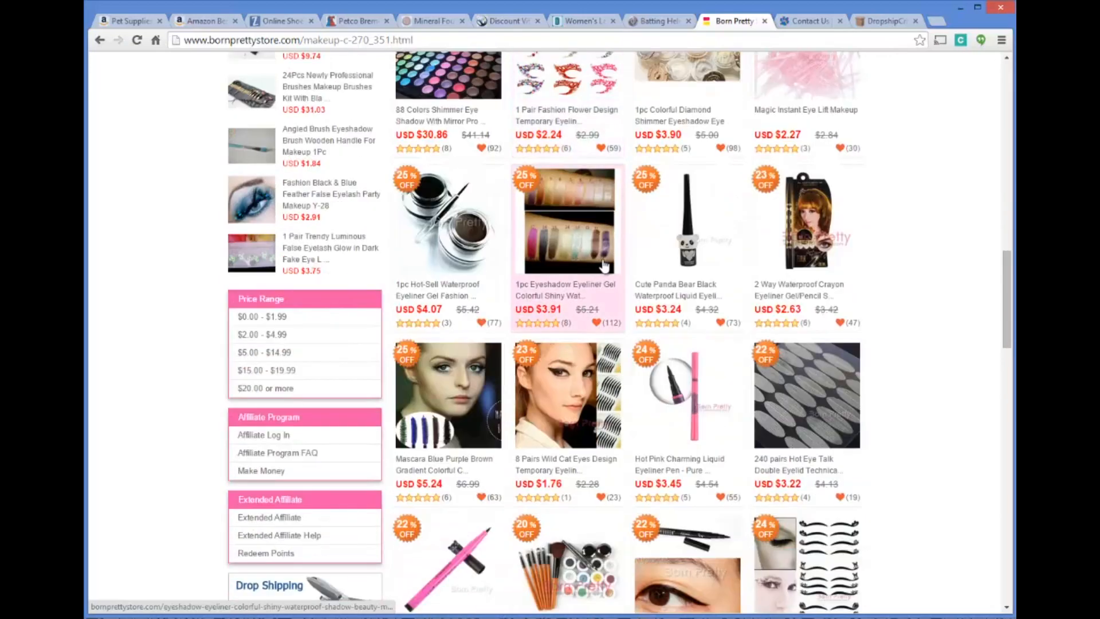
scroll(602, 269, down, 4)
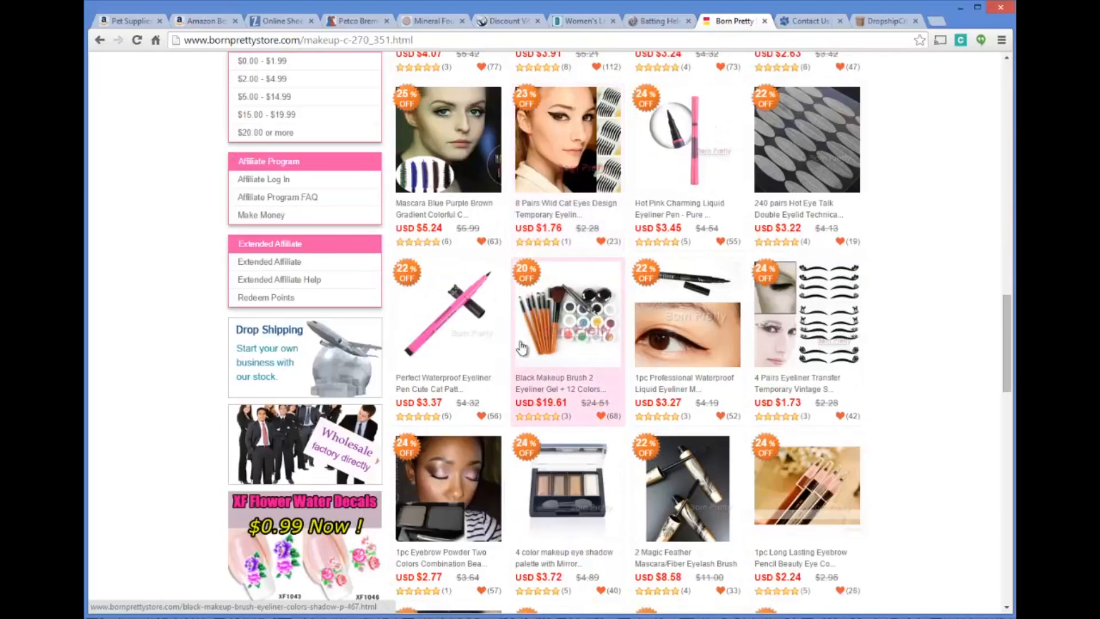
scroll(506, 319, down, 2)
scroll(550, 286, down, 7)
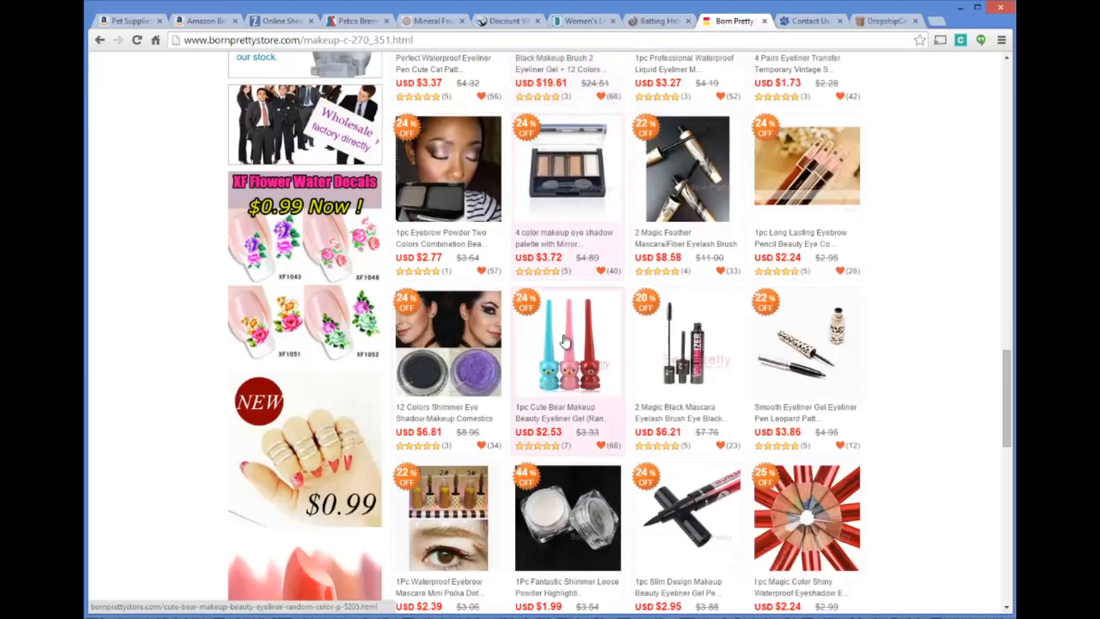
scroll(561, 324, up, 20)
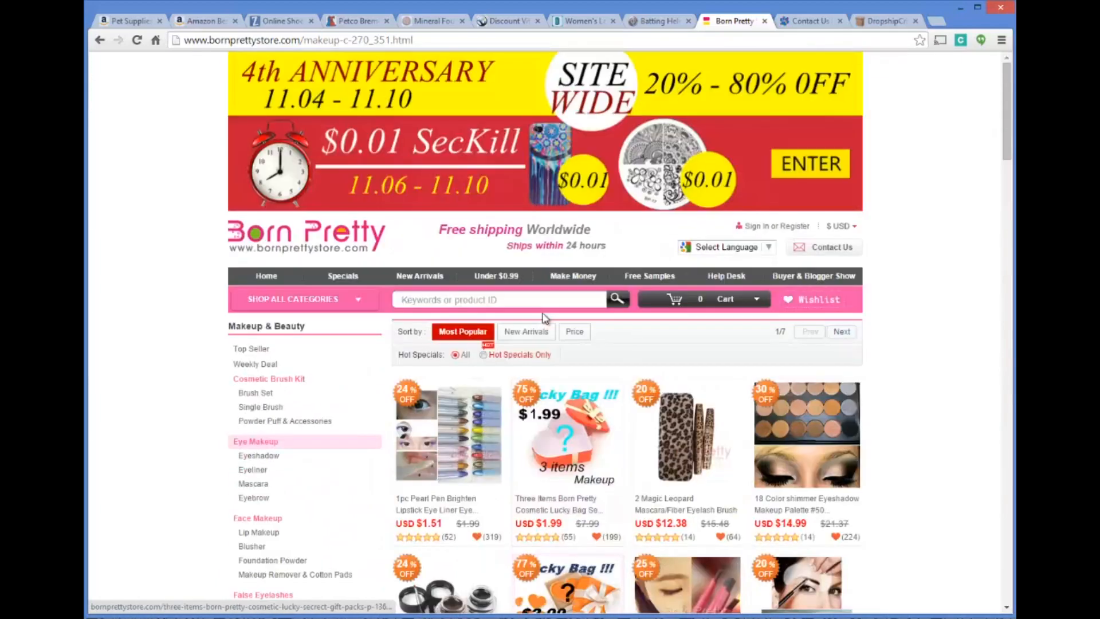
Return to the makeup dropshippers search results and look over the other suppliers listed
click(101, 40)
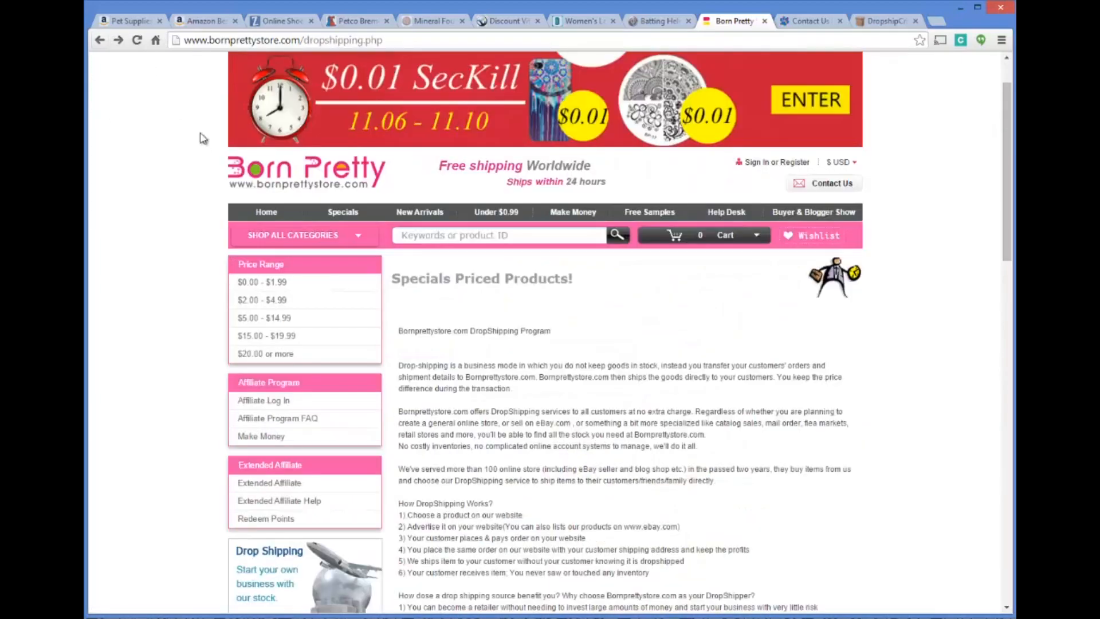
click(102, 43)
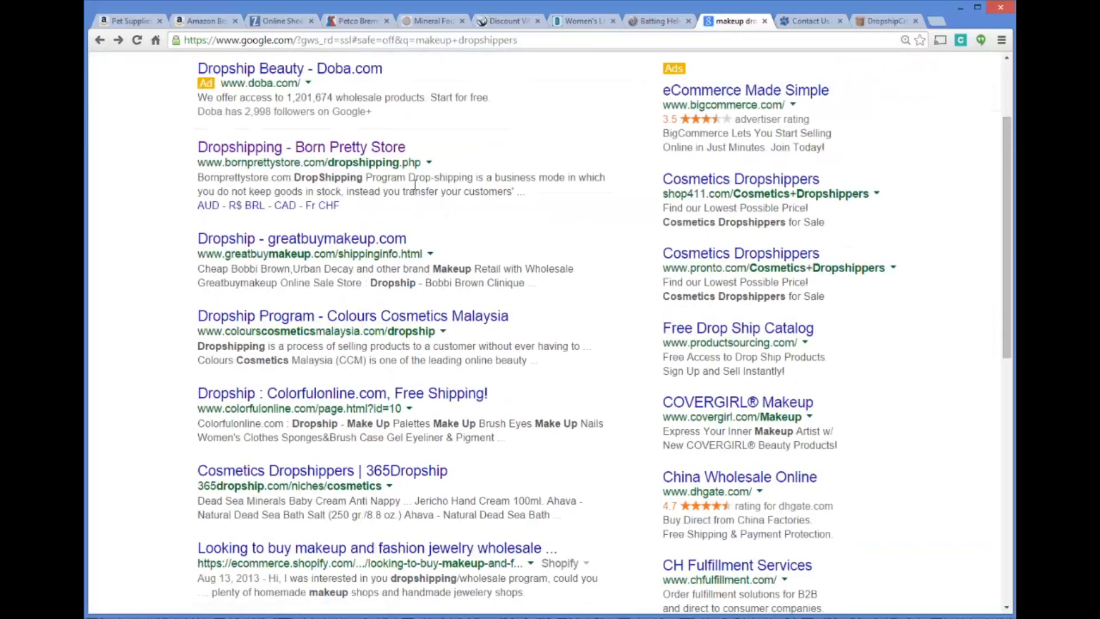
scroll(415, 185, down, 1)
scroll(408, 177, down, 2)
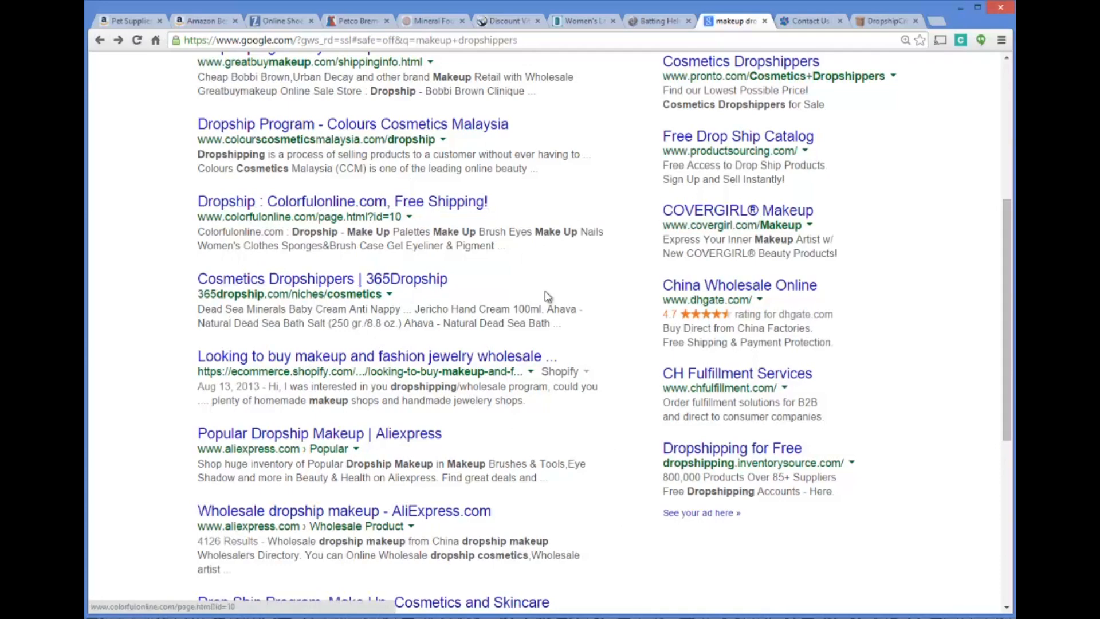
scroll(553, 311, up, 3)
scroll(556, 299, down, 2)
scroll(554, 300, up, 4)
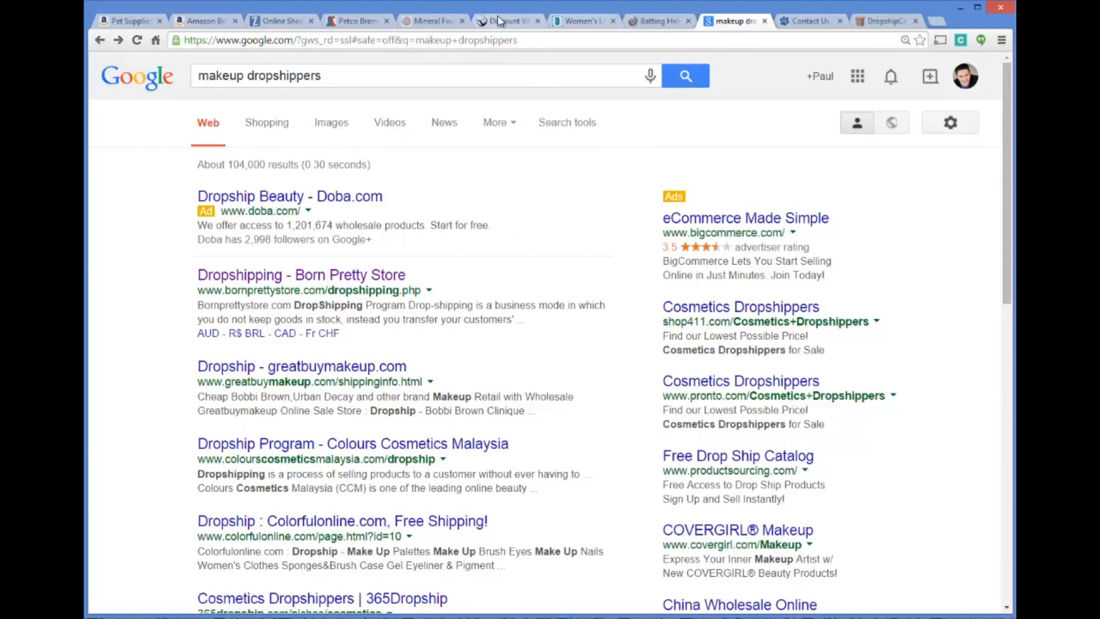
Replace "makeup" in the query to search for "vitamins and supplements dropshippers"
drag(240, 78, 149, 73)
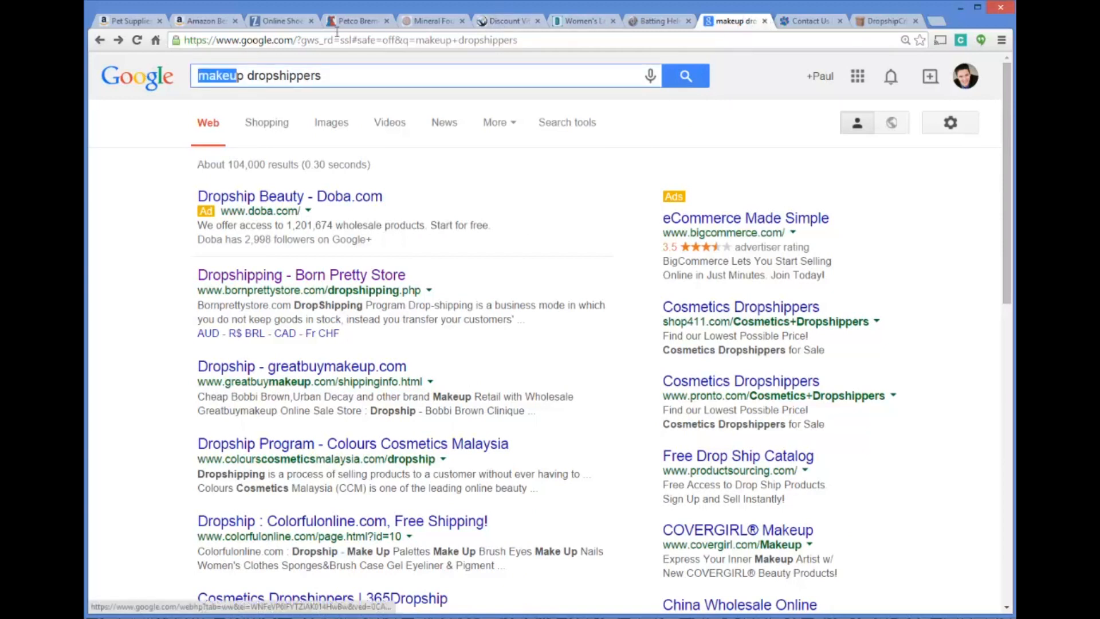
drag(244, 80, 247, 80)
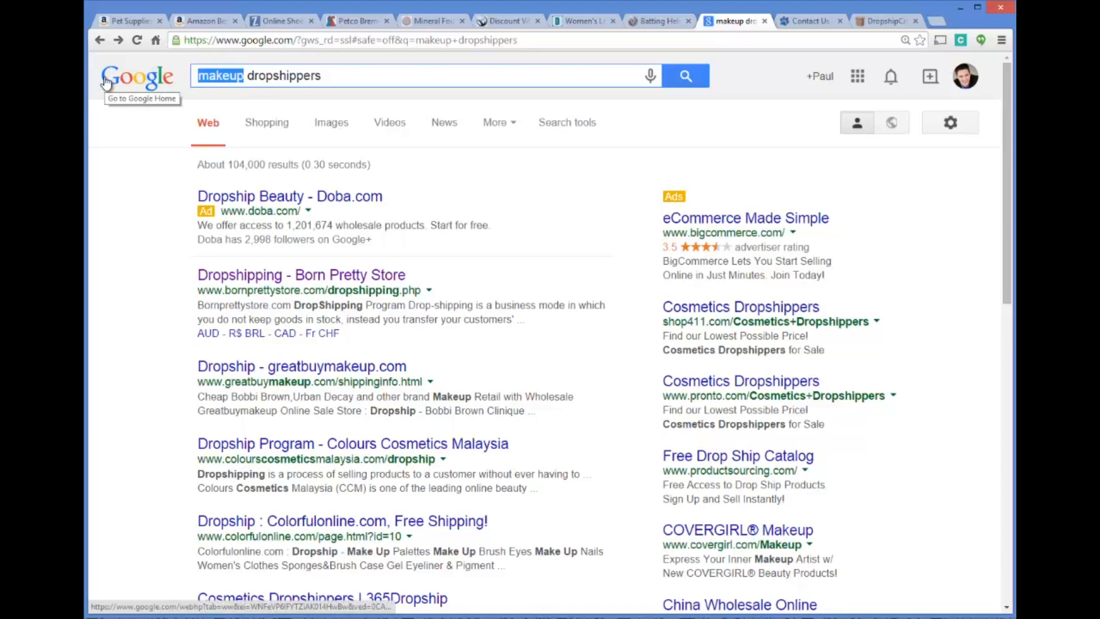
text(vitamins and suppl)
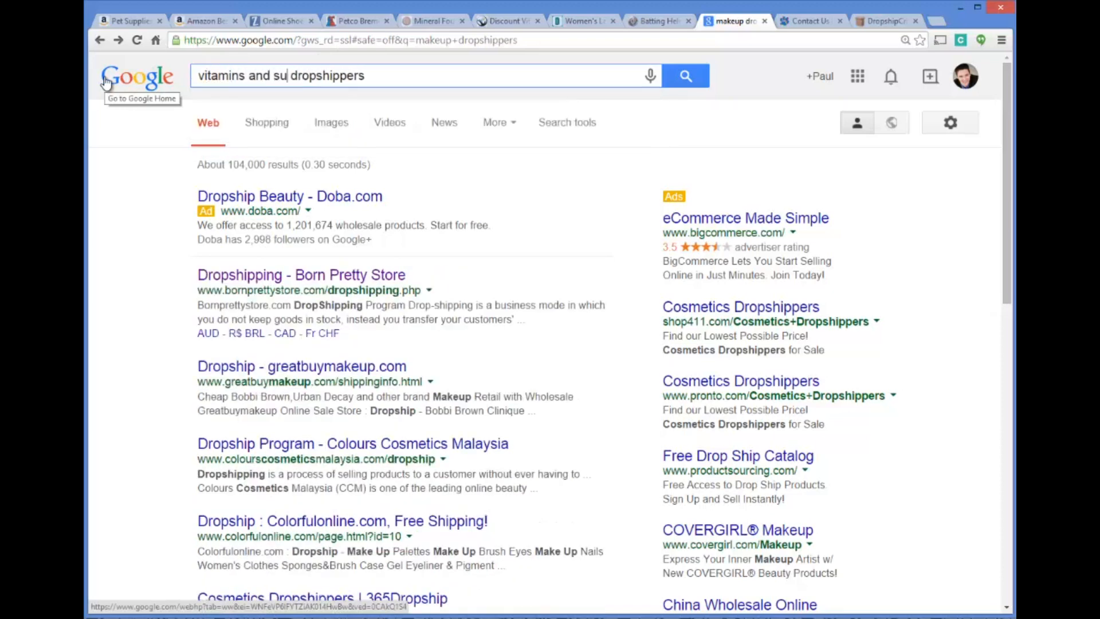
text(ements)
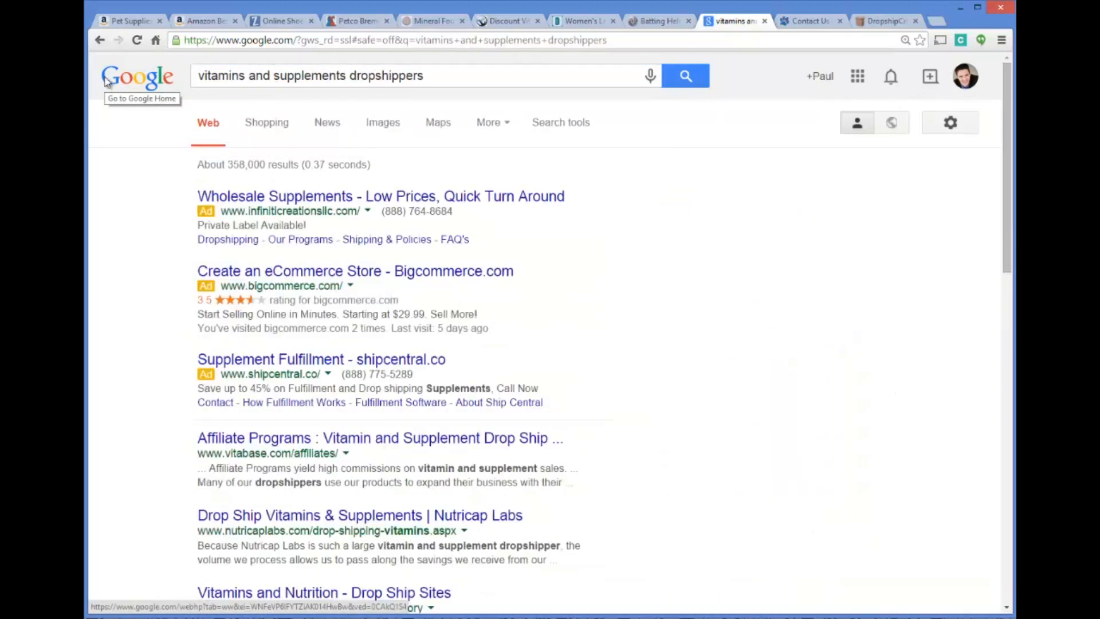
Open the Vitabase affiliate programs result and review its Referral Program and Dropship Program details
scroll(146, 317, down, 1)
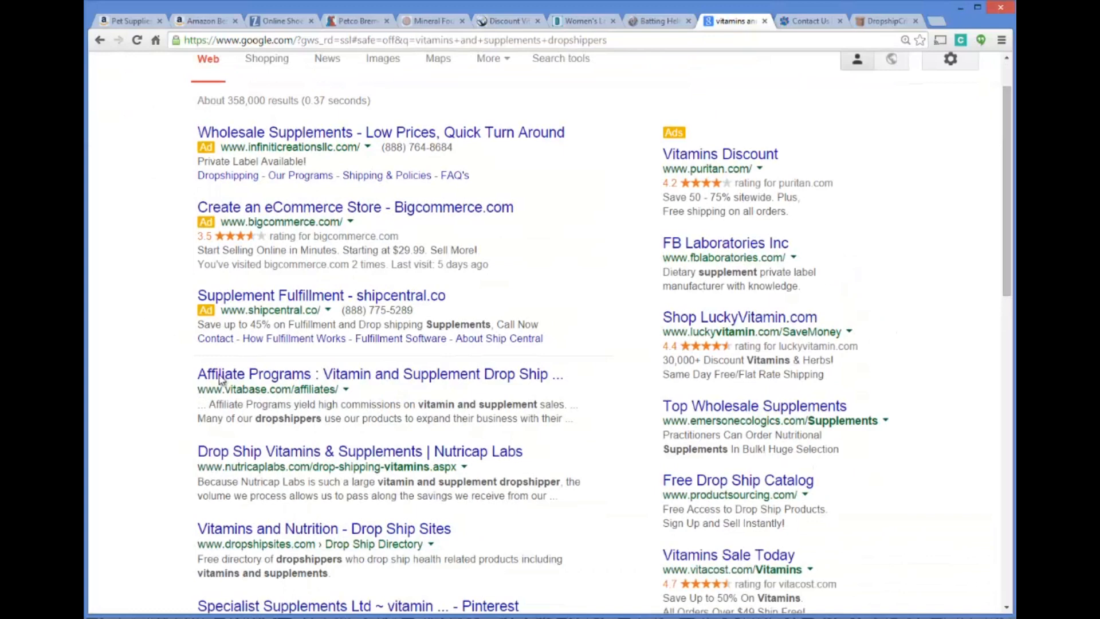
click(269, 376)
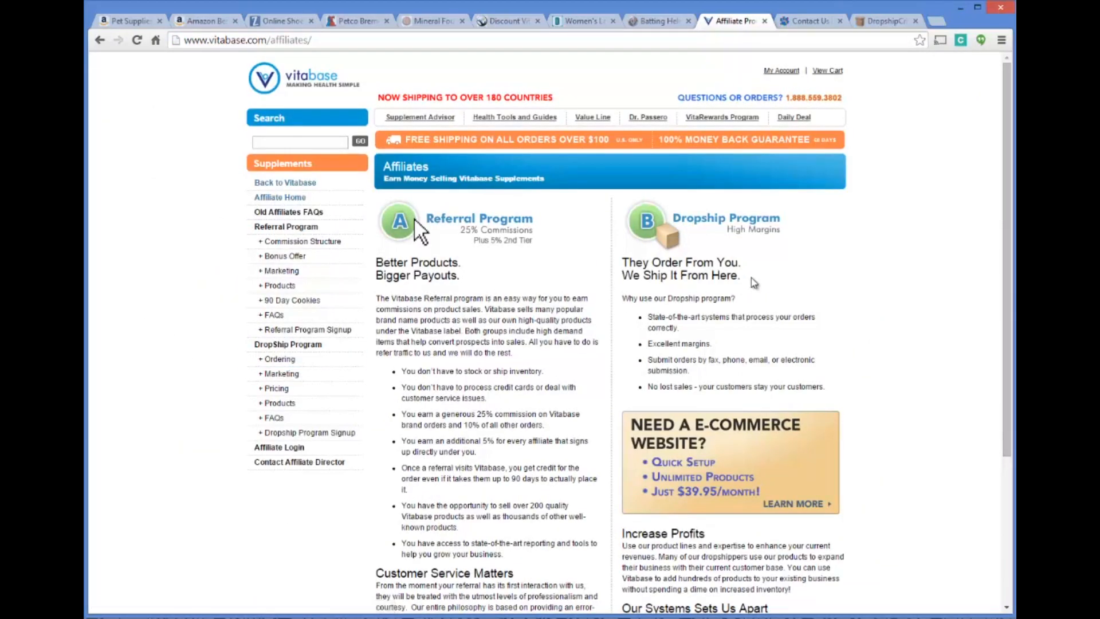
scroll(751, 277, down, 2)
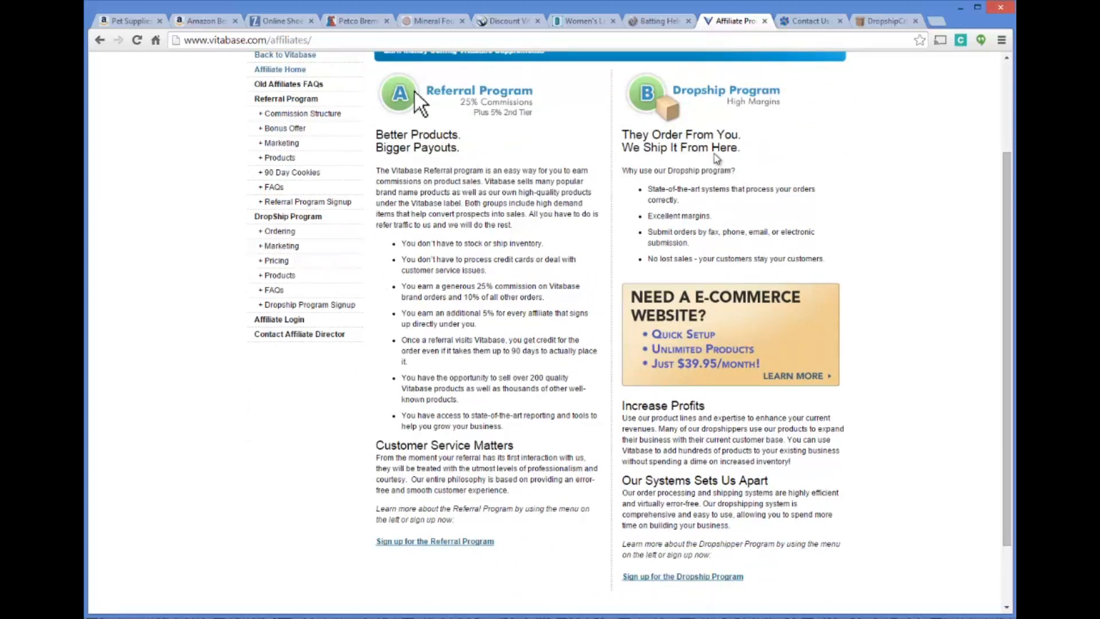
scroll(717, 161, down, 1)
scroll(509, 228, up, 3)
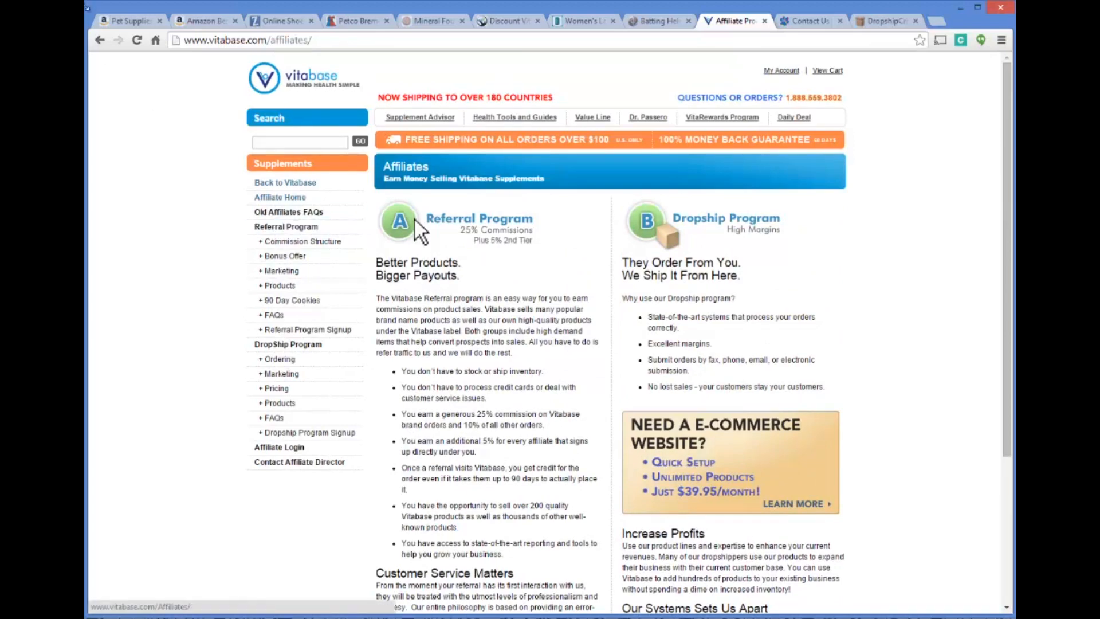
Go back to the supplement search results, then close that page and the Brinkmann Contact Us page
click(100, 39)
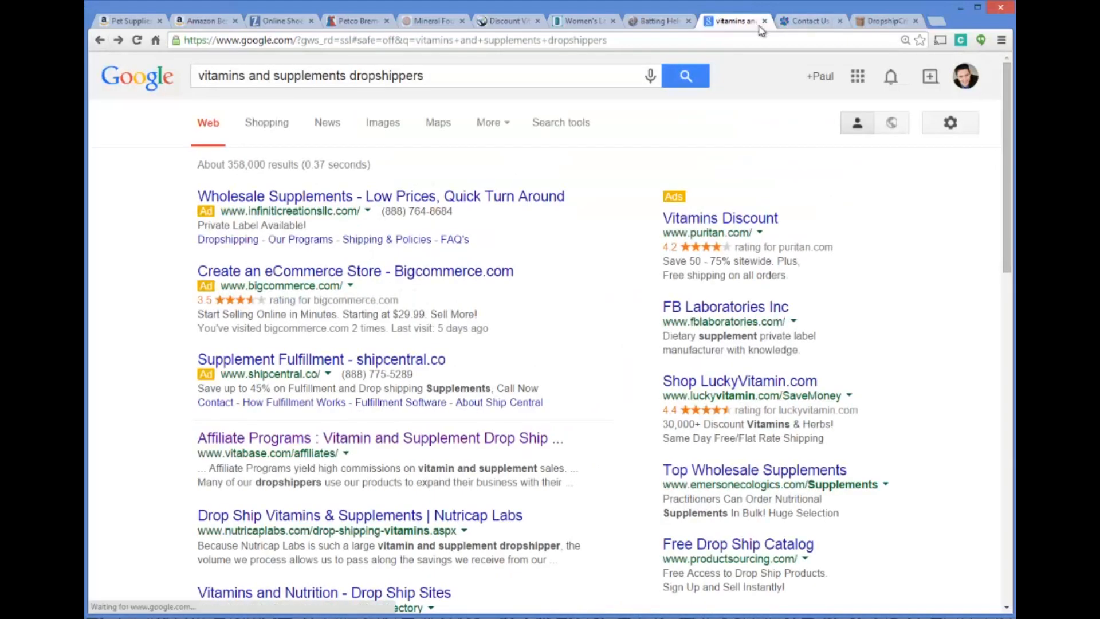
click(765, 20)
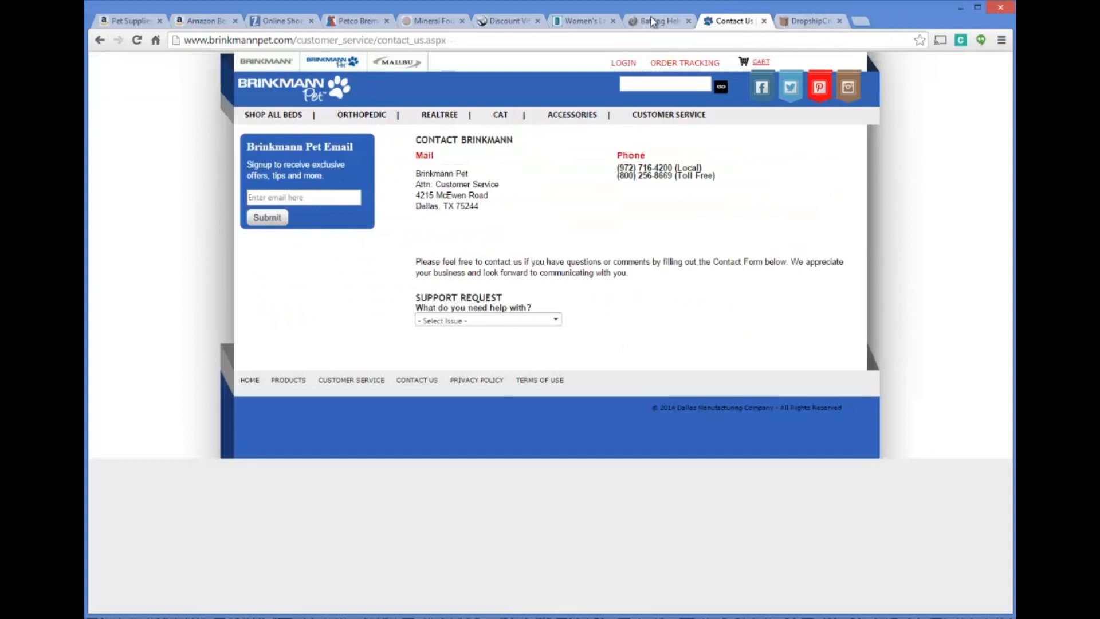
click(765, 21)
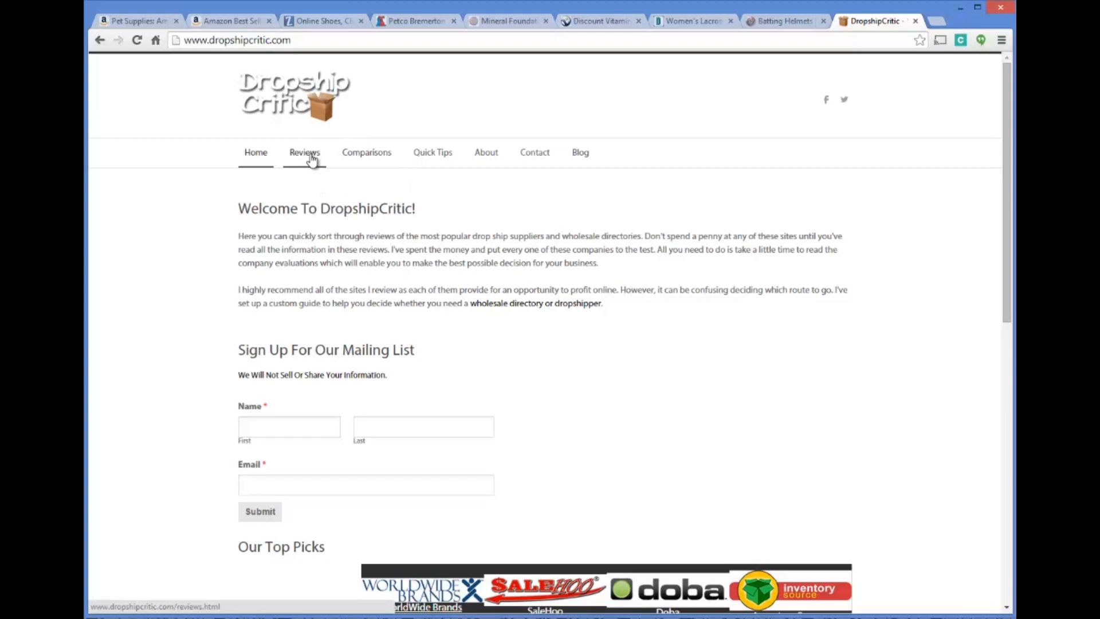
Review DropshipCritic's Our Top Picks comparison table, then open and read the full WorldWide Brands review
scroll(538, 300, down, 5)
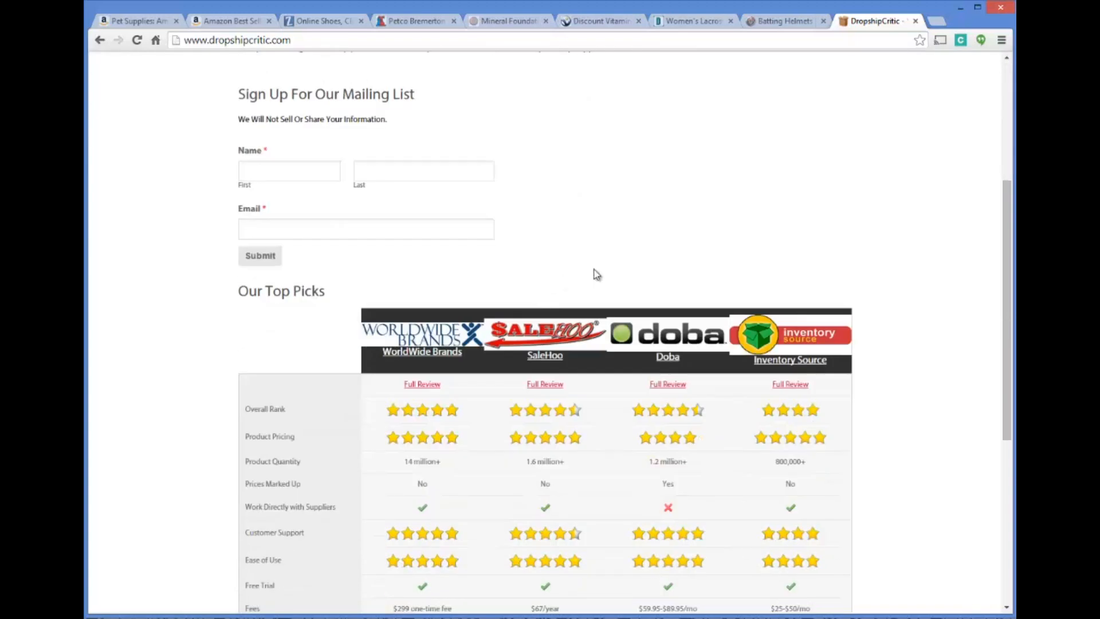
scroll(579, 277, down, 1)
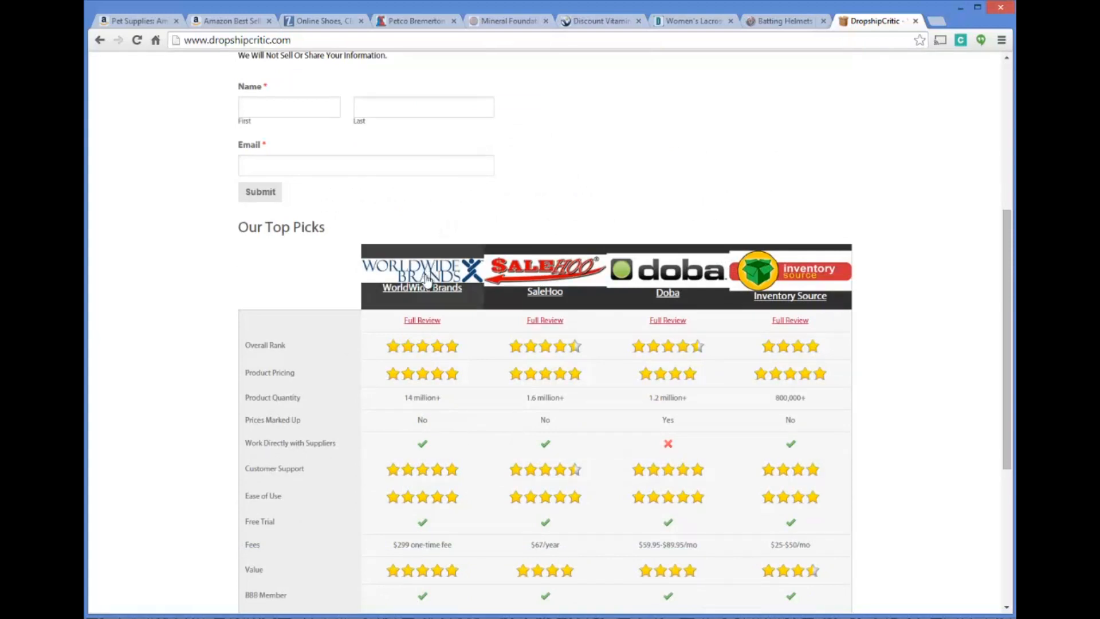
click(422, 319)
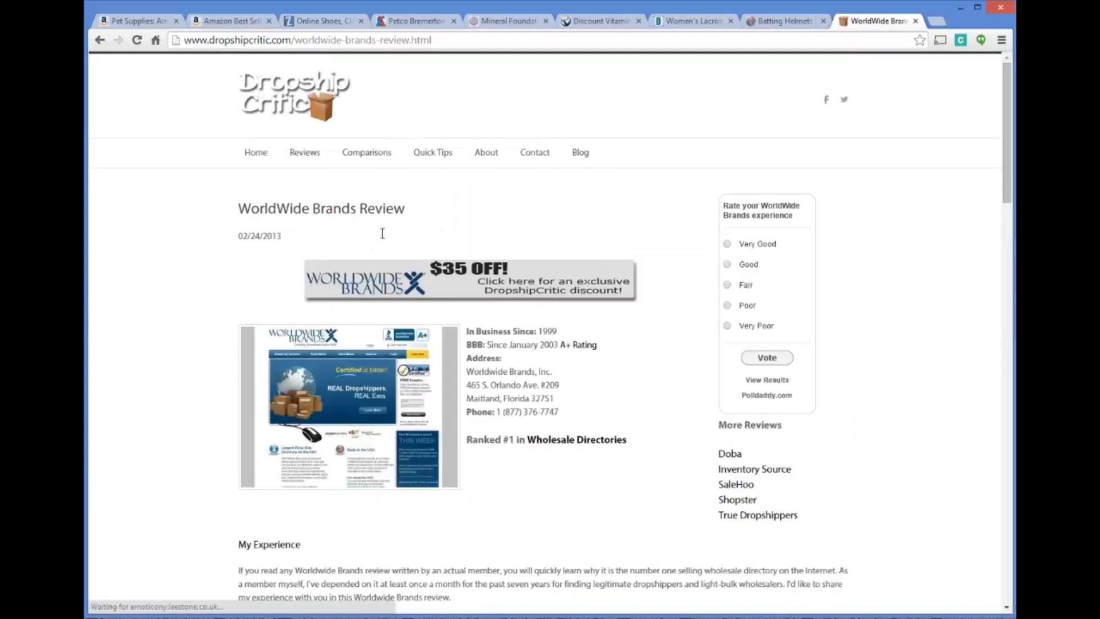
scroll(433, 255, down, 3)
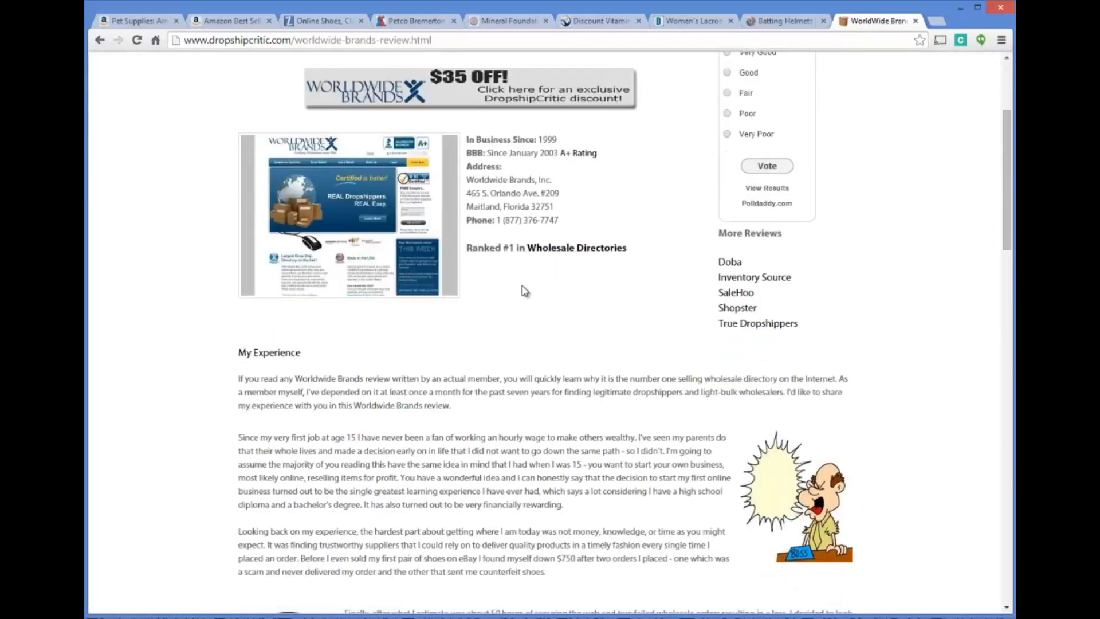
Skim the WorldWide Brands review again from the company details to the closing discount offer, then return to its heading
scroll(530, 269, up, 3)
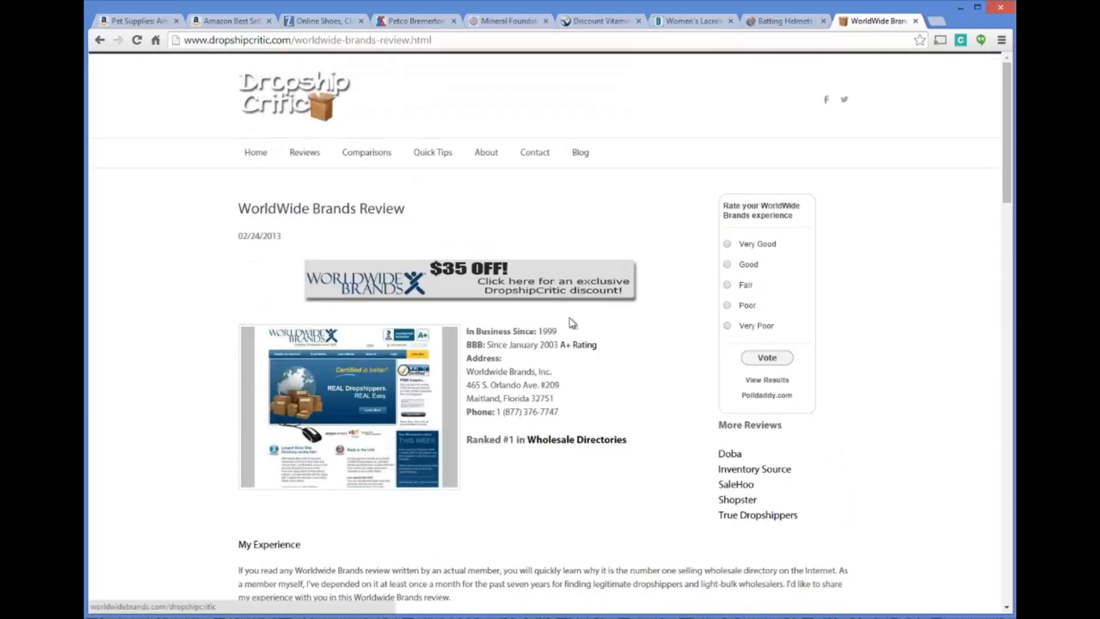
scroll(530, 312, down, 4)
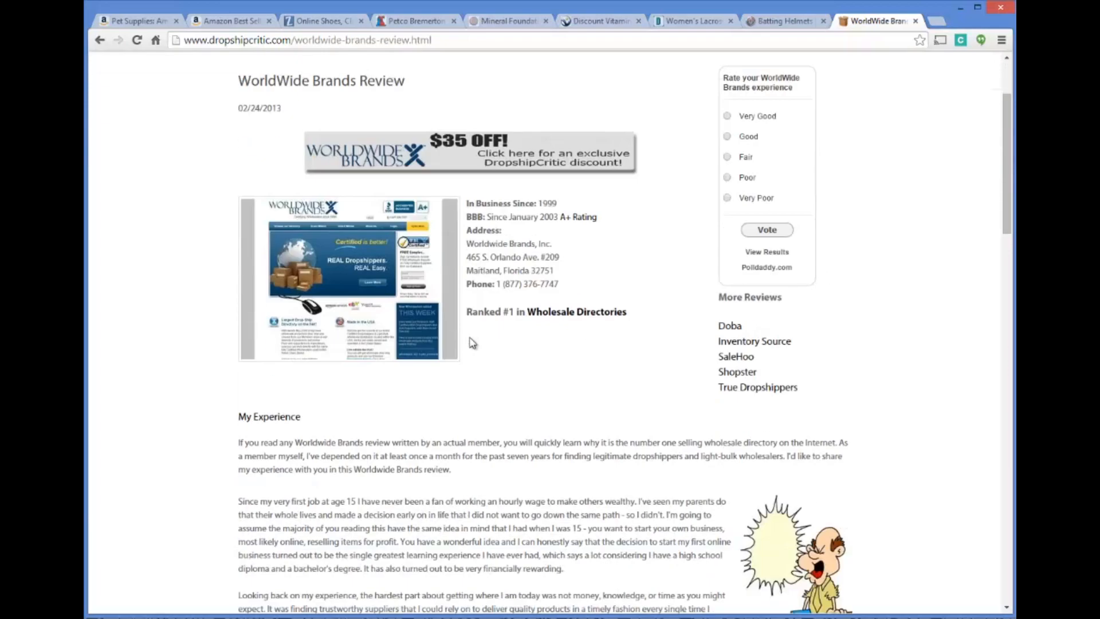
scroll(461, 326, down, 15)
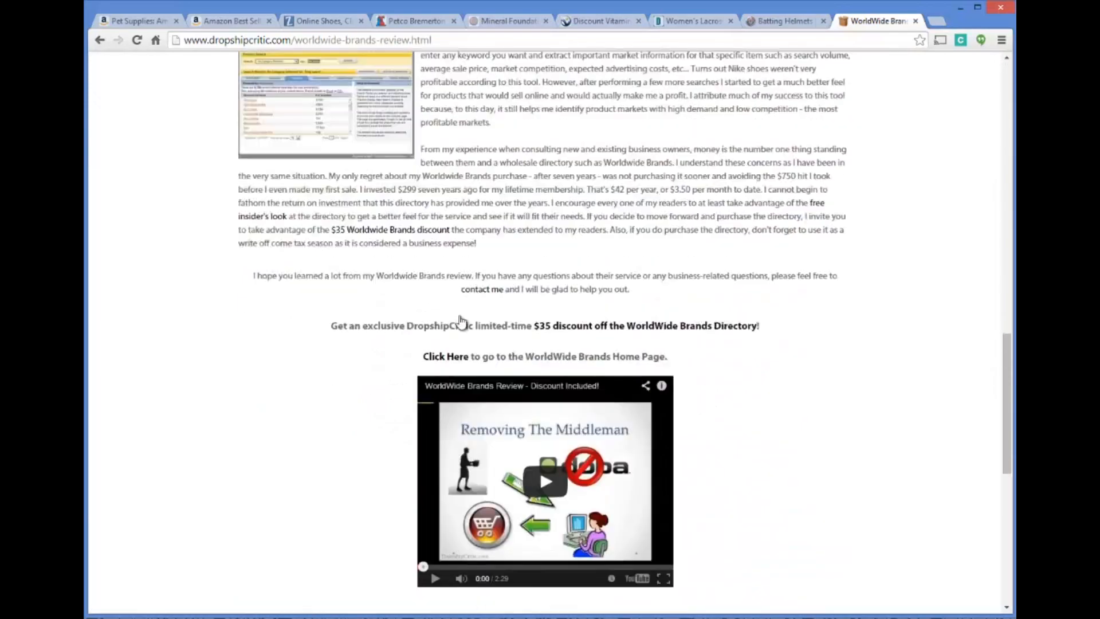
scroll(461, 321, up, 15)
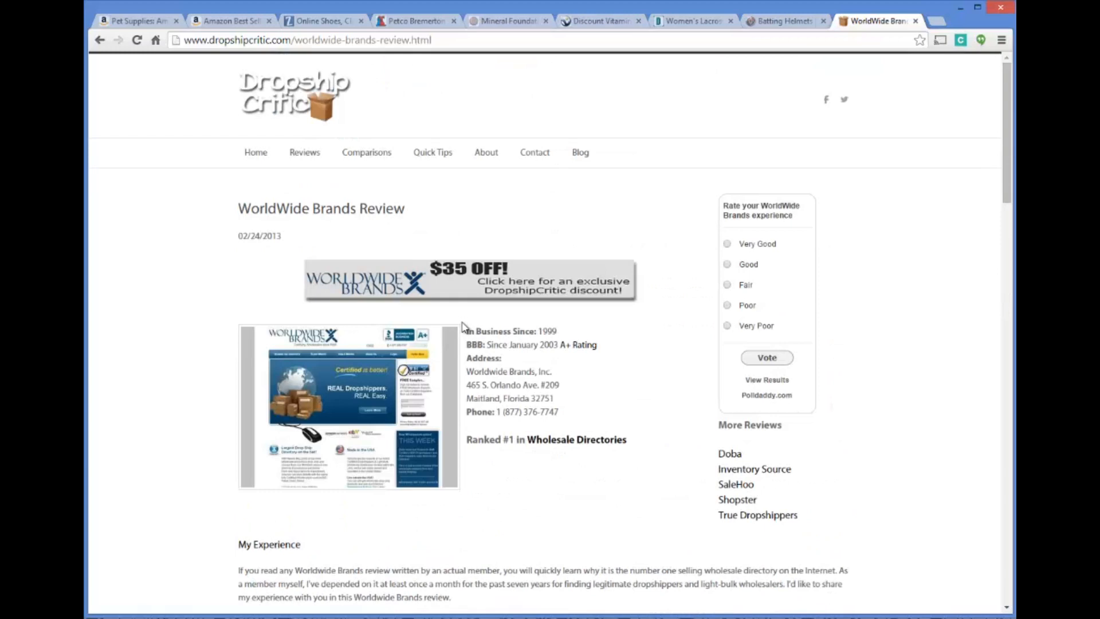
drag(252, 208, 421, 227)
click(421, 227)
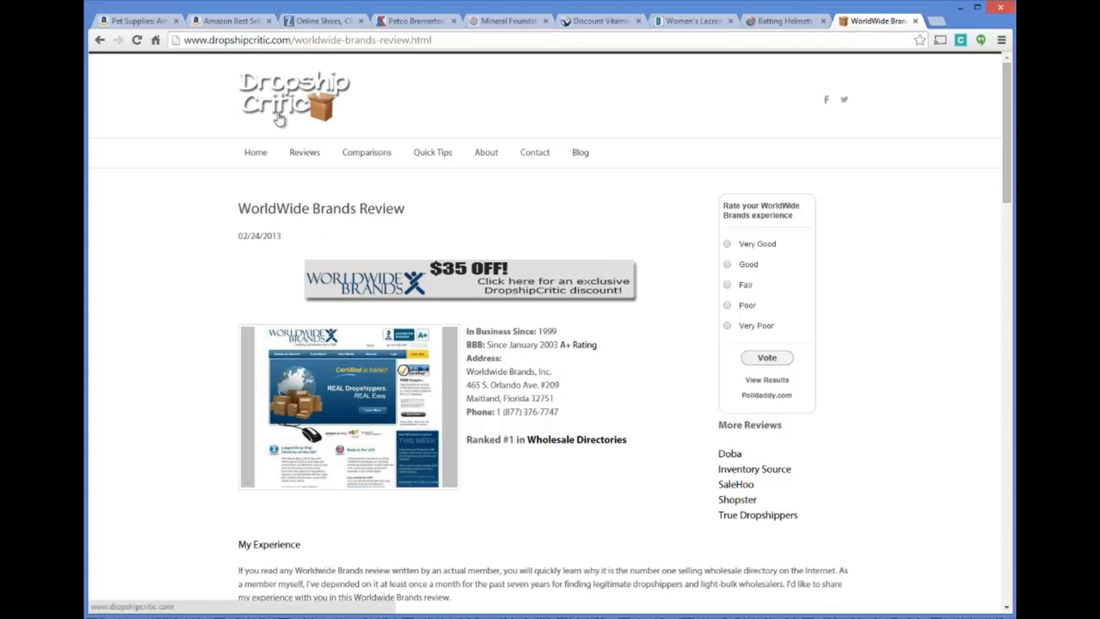
Open DropshipCritic's Comparisons list and look over the Doba vs. WorldWide Brands article
click(367, 160)
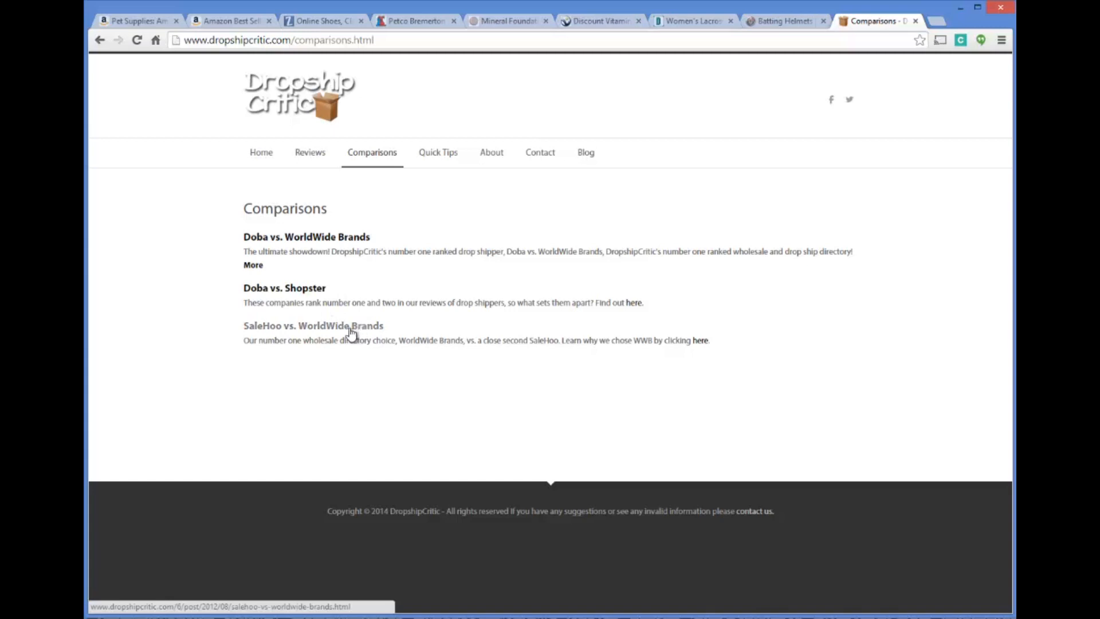
click(309, 238)
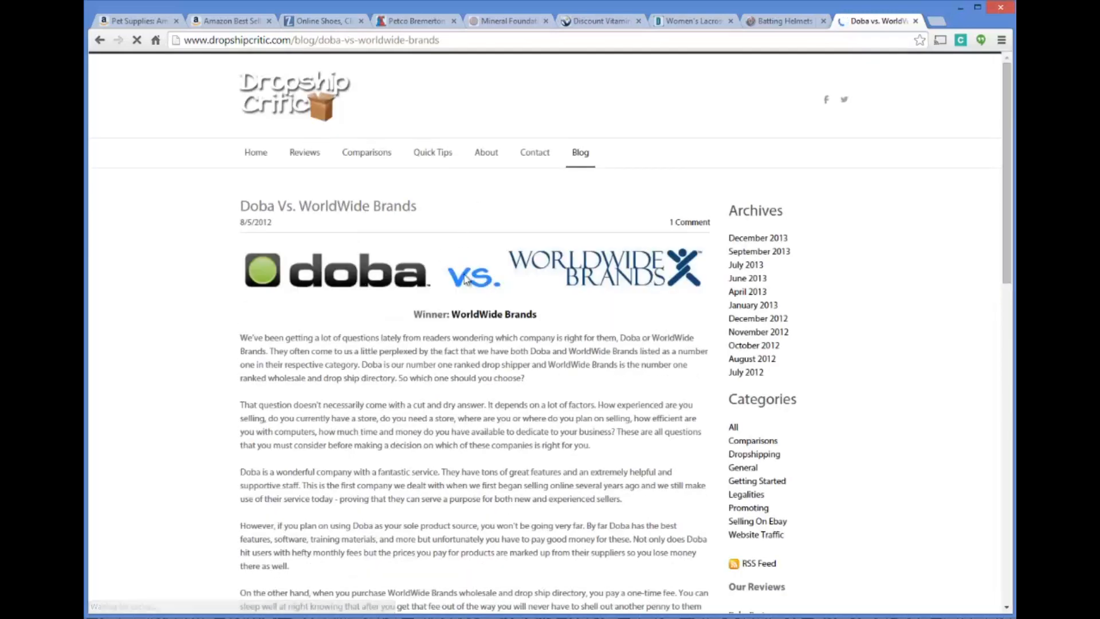
scroll(400, 267, down, 4)
scroll(408, 261, up, 4)
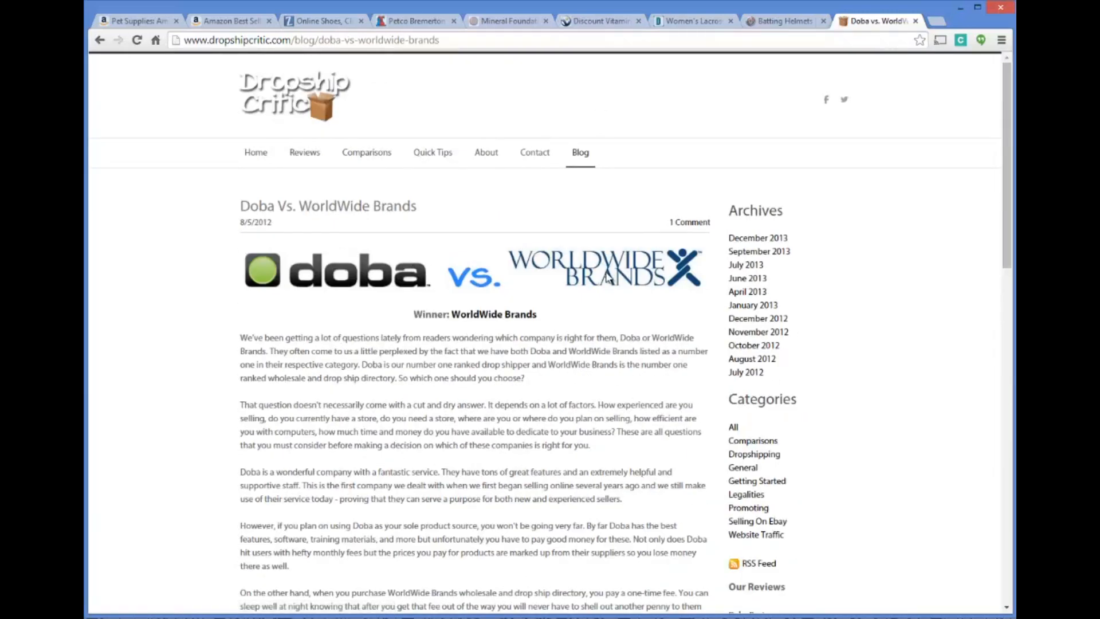
Go to the DropshipCritic wholesale directory reviews, open the WorldWide Brands website from there and look over its home page
click(304, 152)
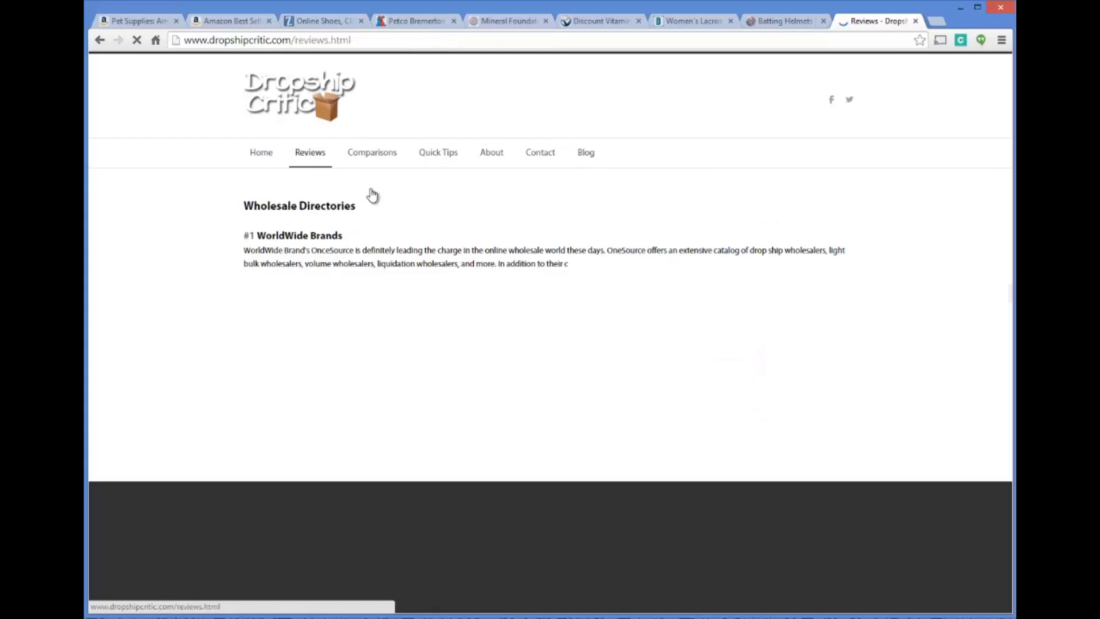
click(307, 235)
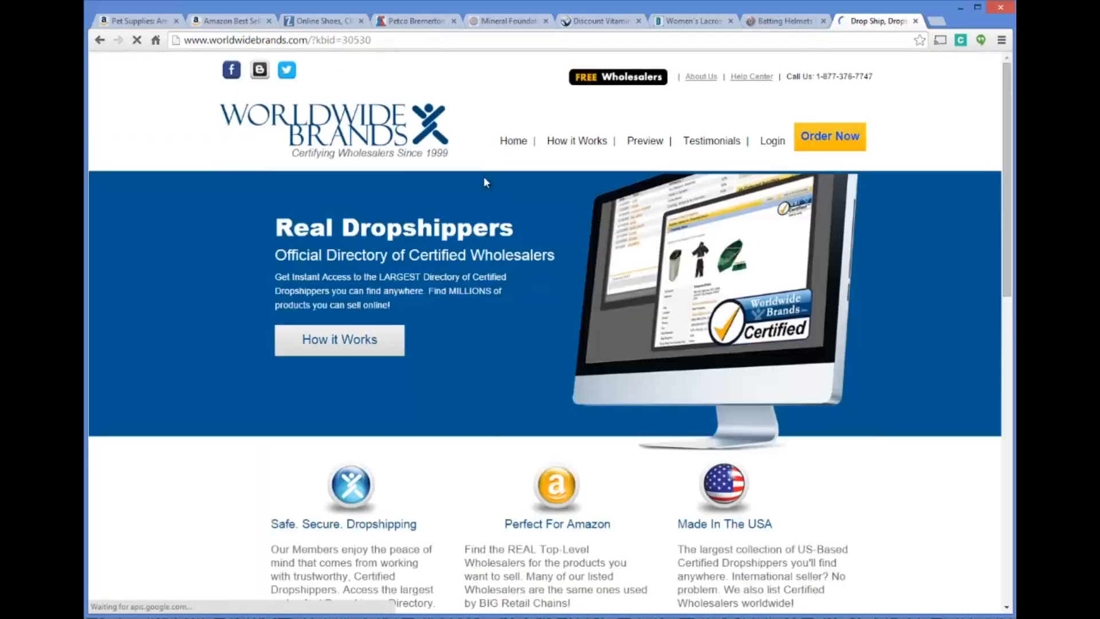
scroll(484, 176, down, 3)
scroll(514, 310, up, 3)
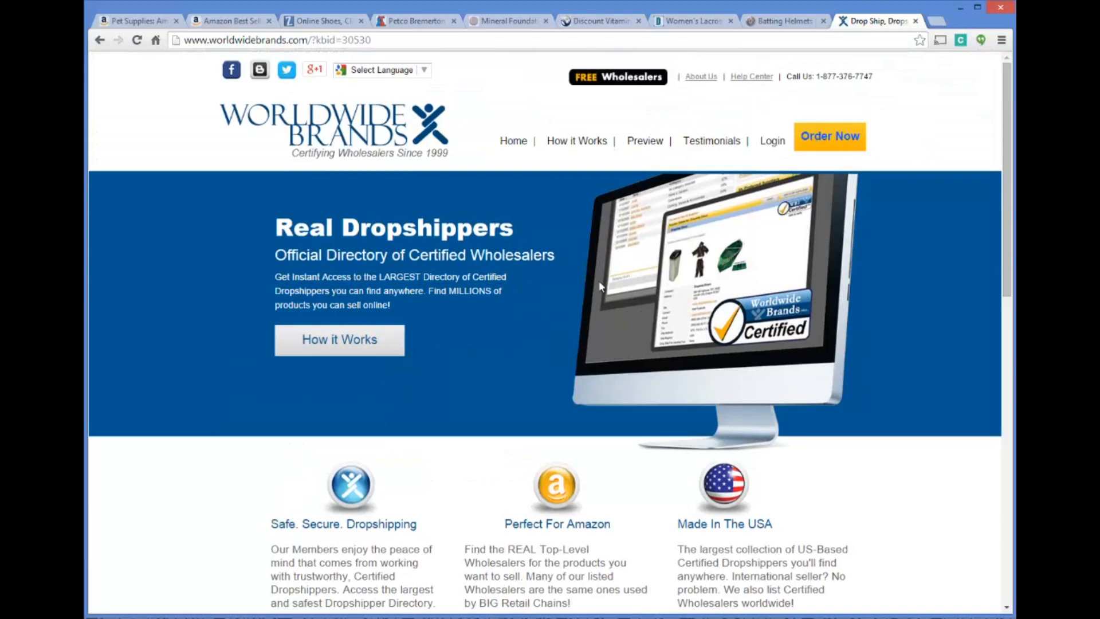
Revisit the Petco Bremerton store page and Homerun Monkey's batting helmets, and return to the WorldWide Brands home page
click(402, 22)
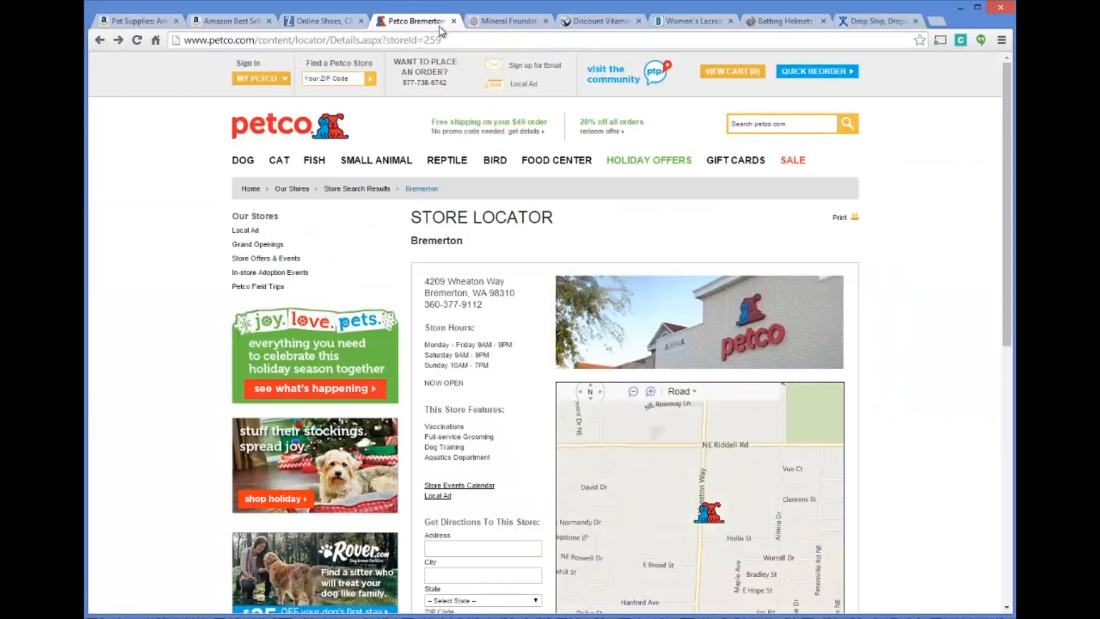
click(780, 22)
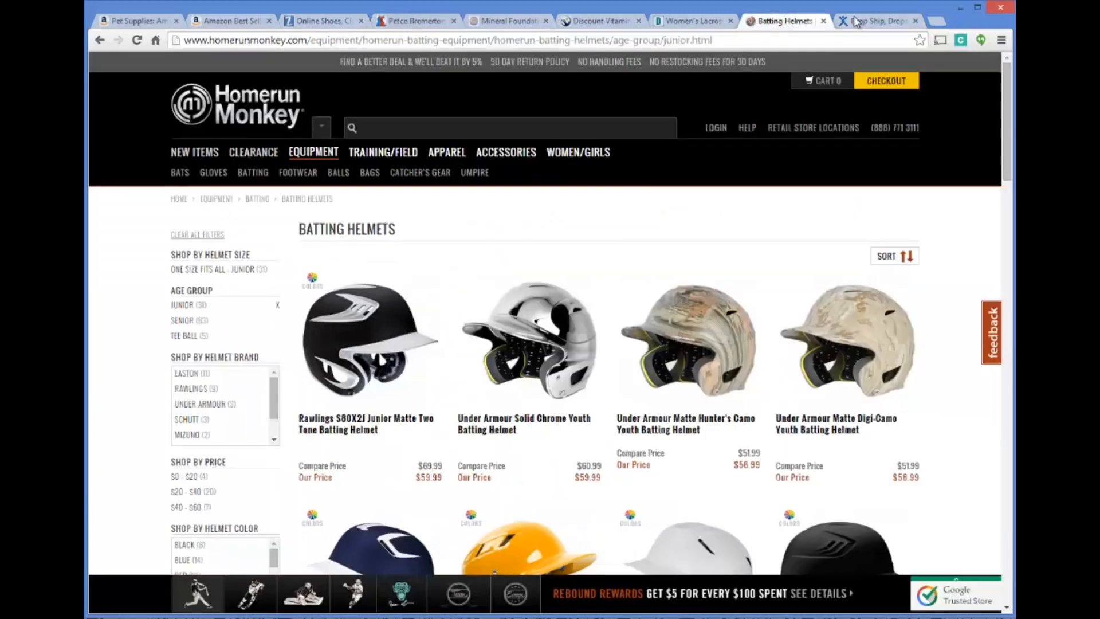
click(856, 23)
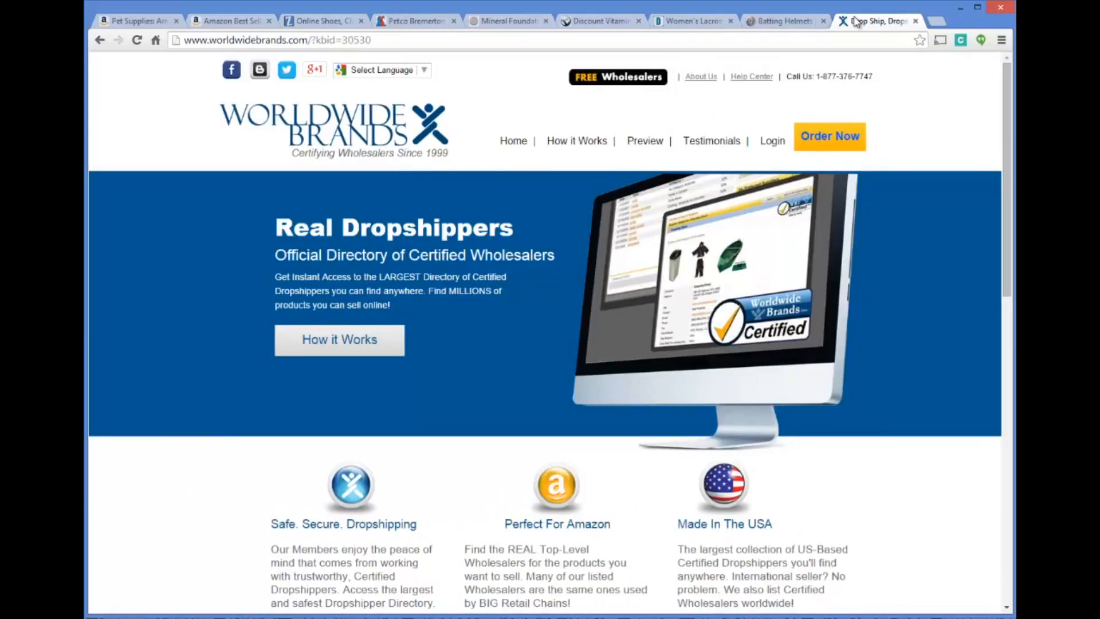
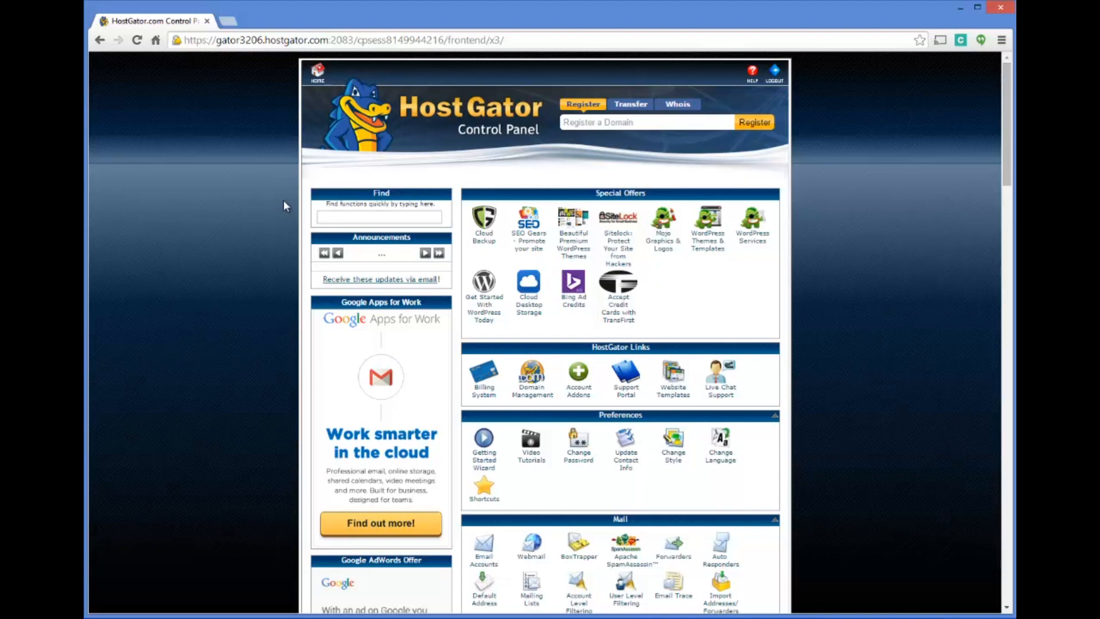
Look through the HostGator control panel, open QuickInstall and bring up the WordPress installation form from the blog software
scroll(284, 197, down, 9)
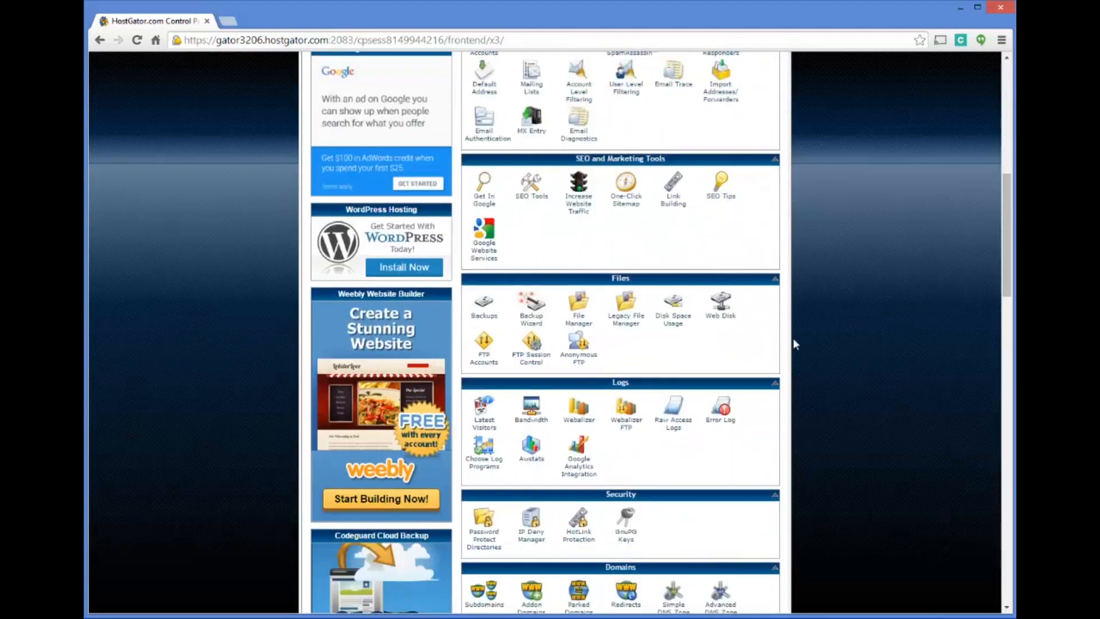
scroll(810, 263, up, 9)
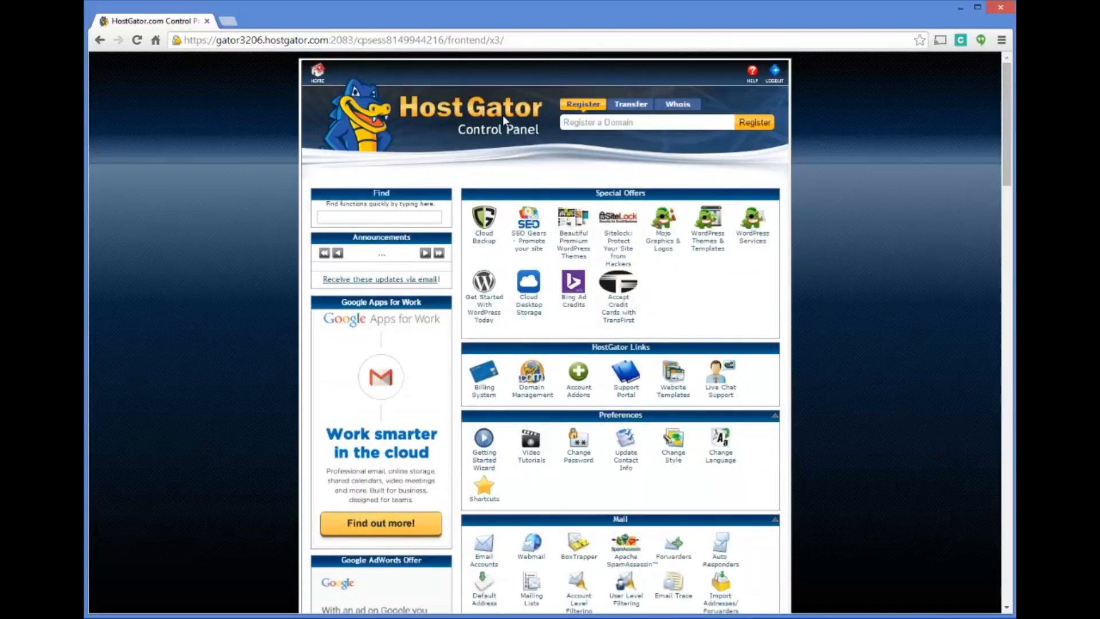
scroll(796, 196, down, 6)
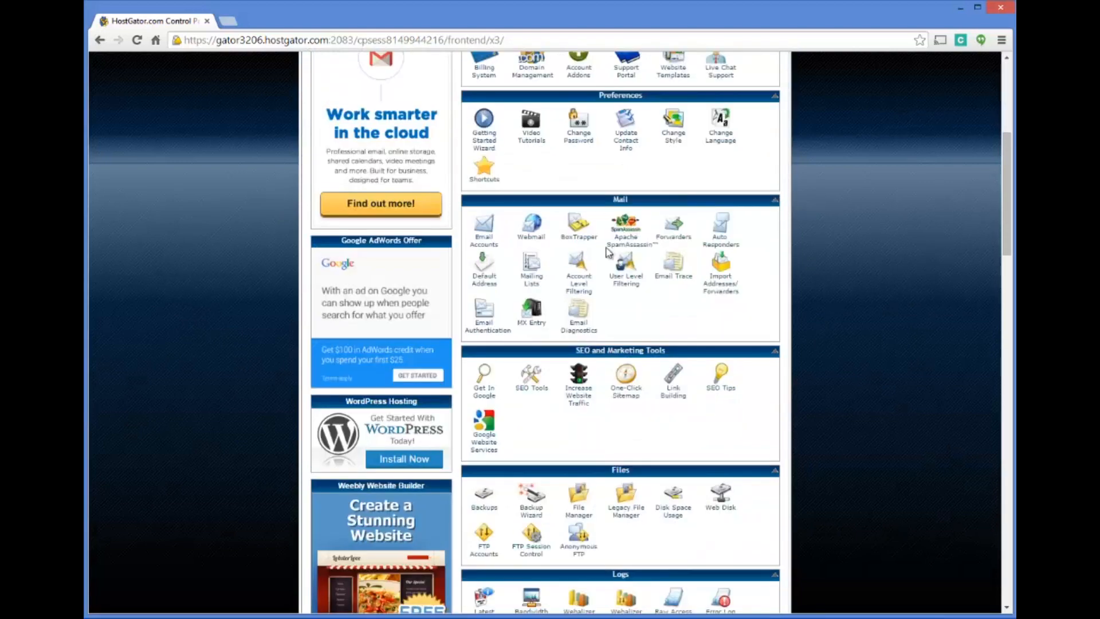
scroll(646, 220, down, 8)
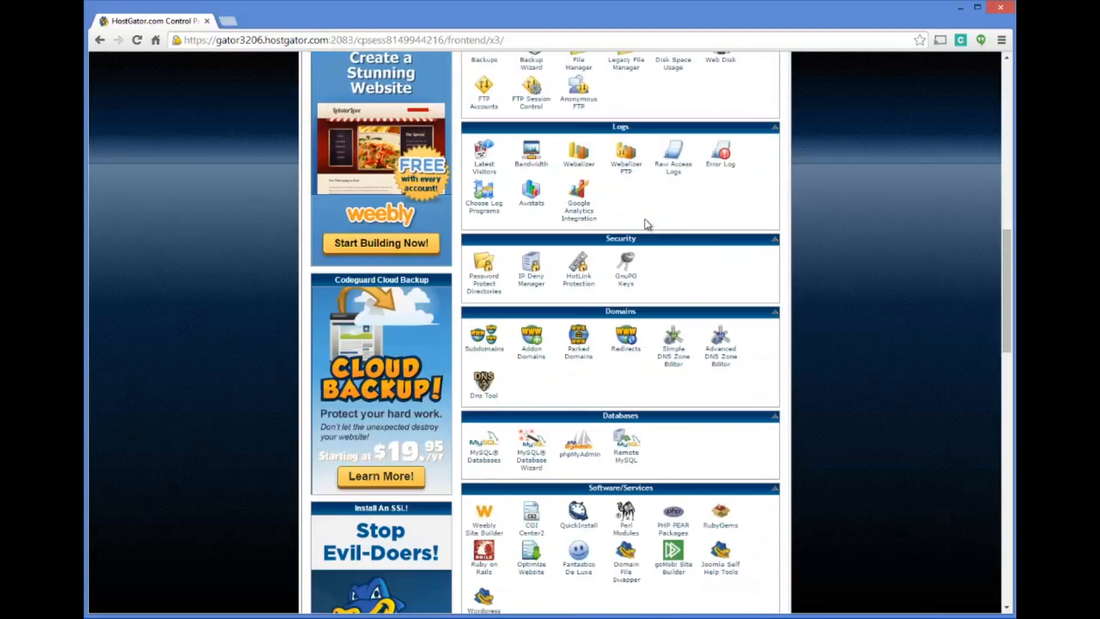
scroll(646, 224, down, 3)
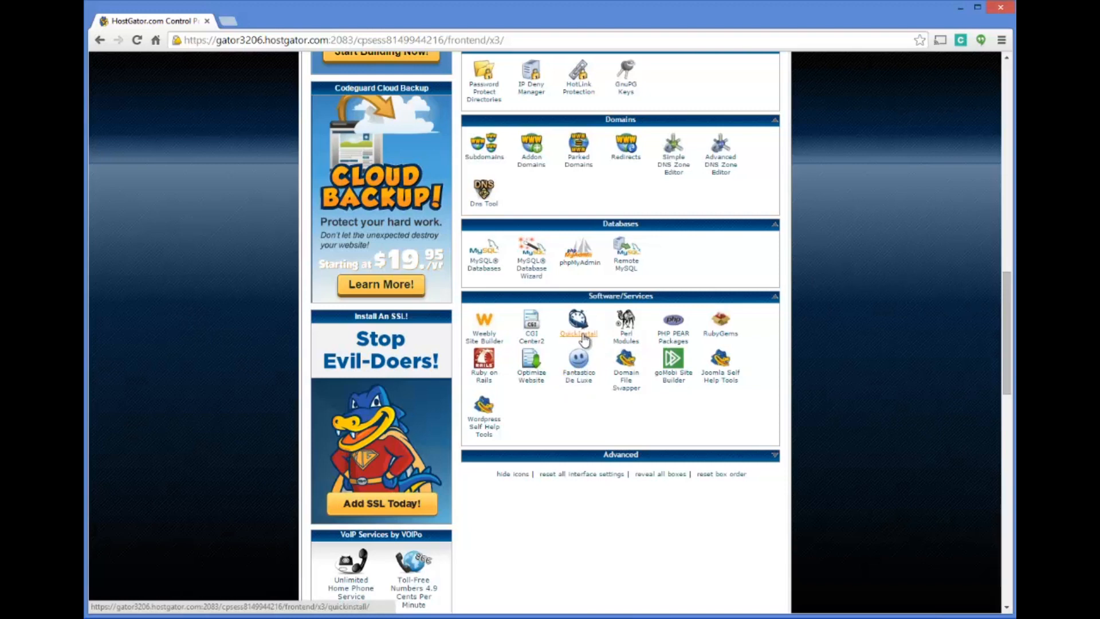
click(583, 338)
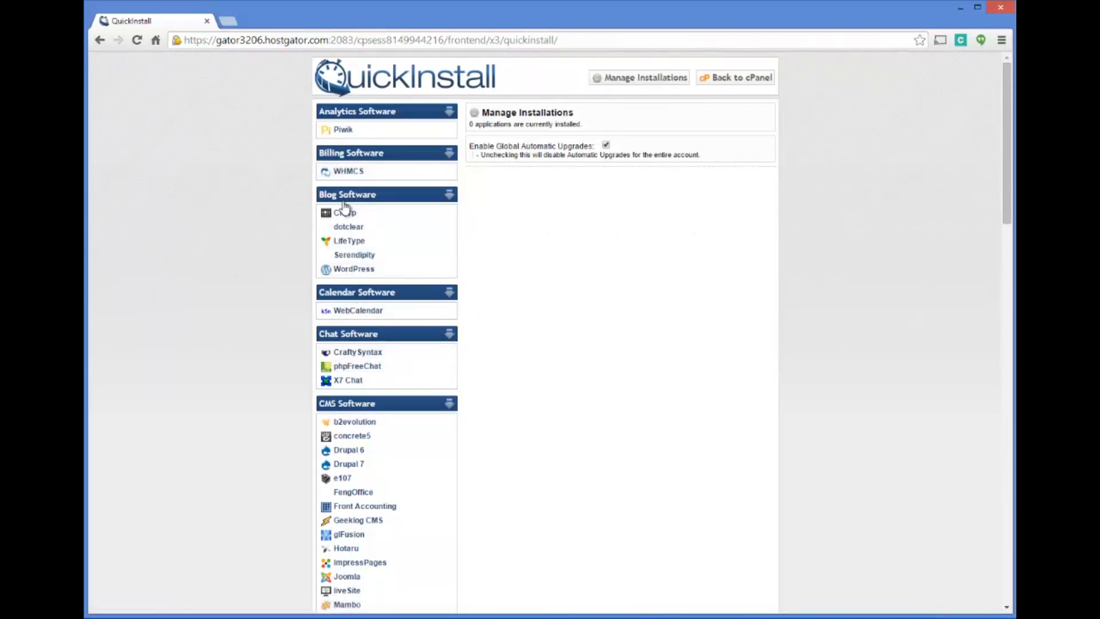
click(356, 270)
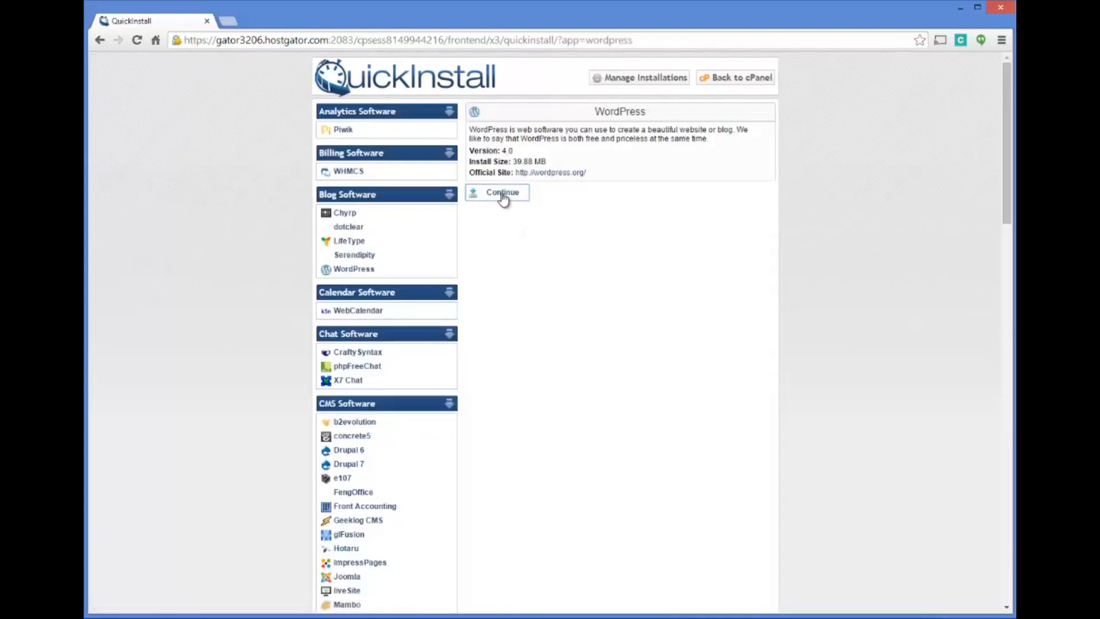
click(503, 195)
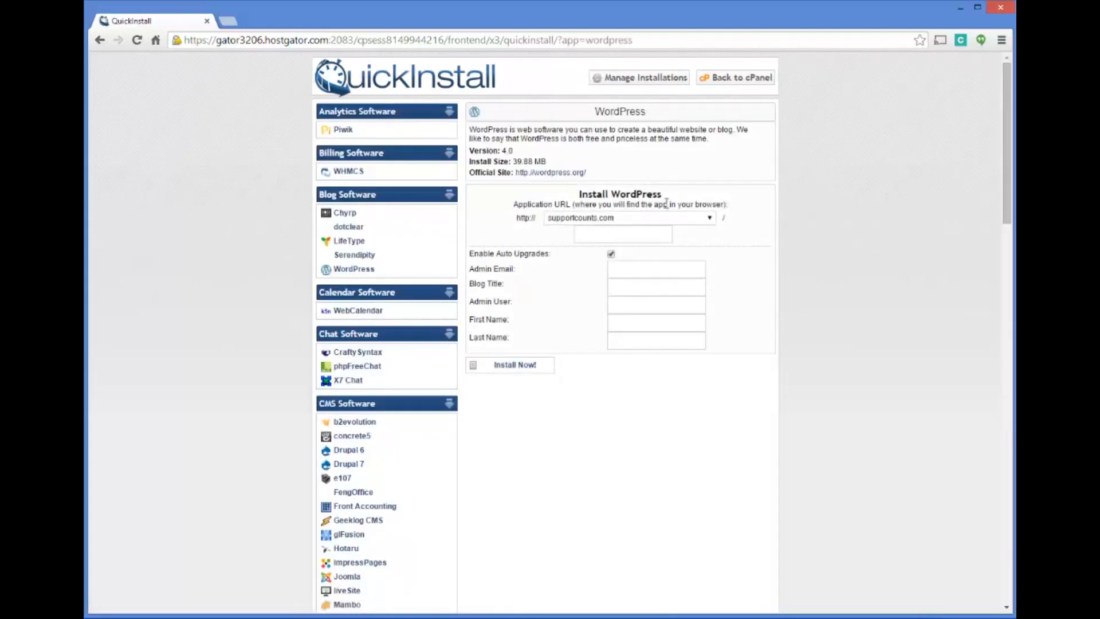
Set the WordPress application URL to the uniformsjerseys.com domain
click(710, 220)
scroll(715, 292, down, 3)
drag(713, 289, 713, 246)
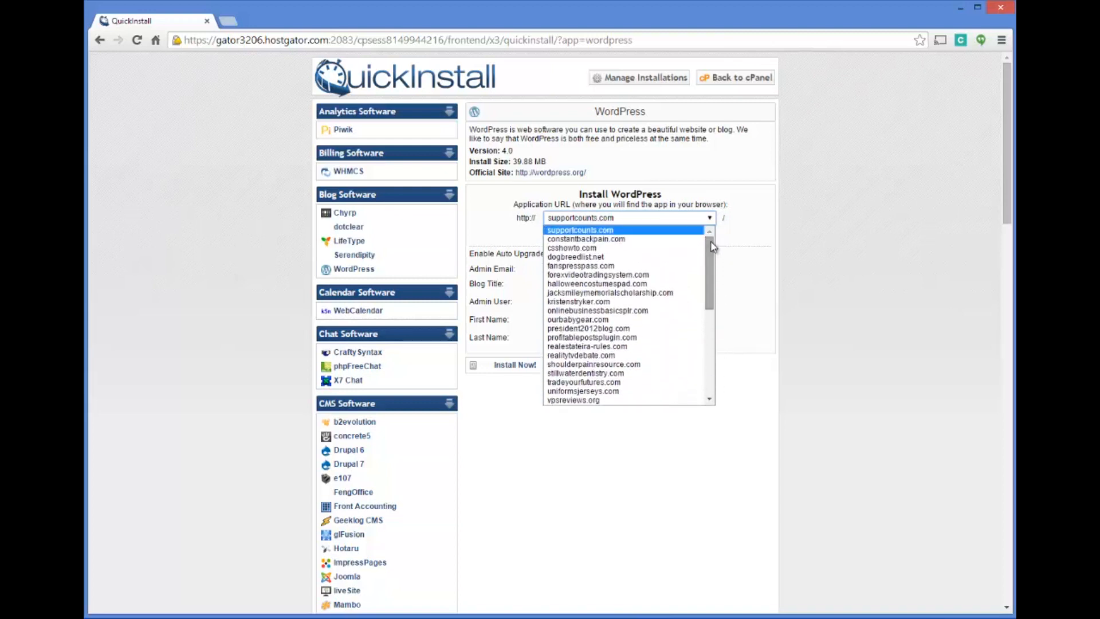
drag(714, 246, 714, 324)
scroll(713, 324, down, 1)
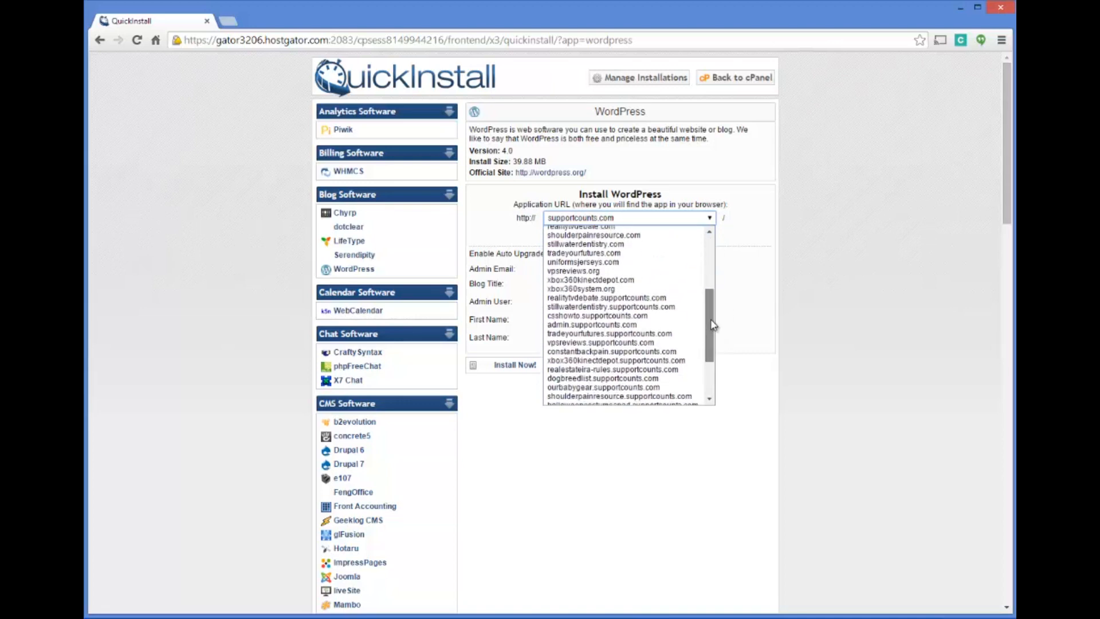
click(580, 263)
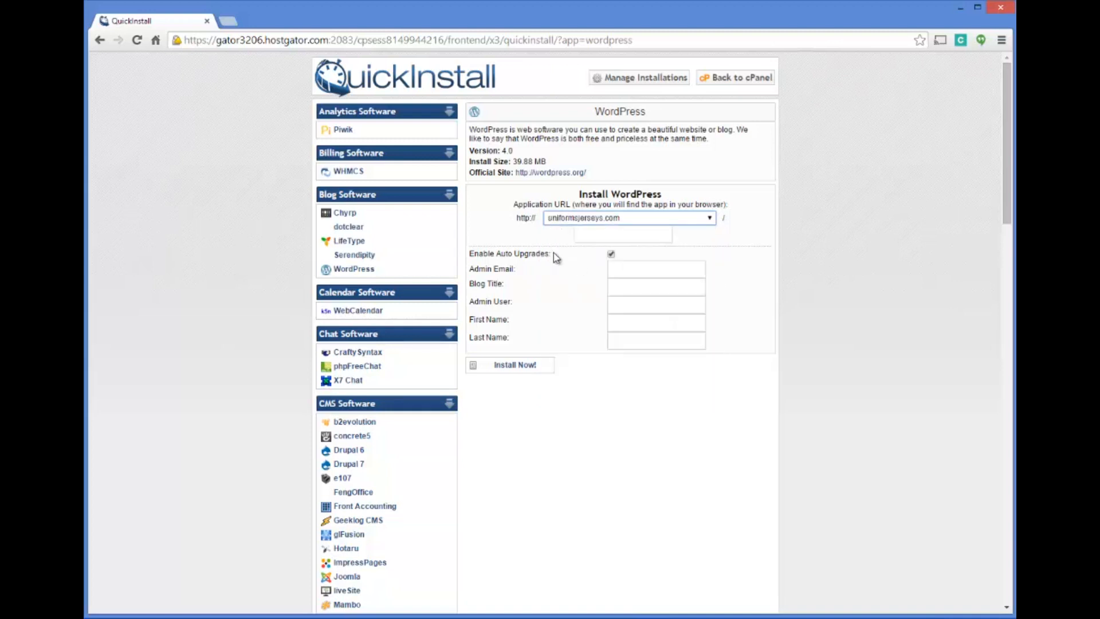
Fill in the admin email and enter the blog title "Uniforms & Jerseys"
click(625, 270)
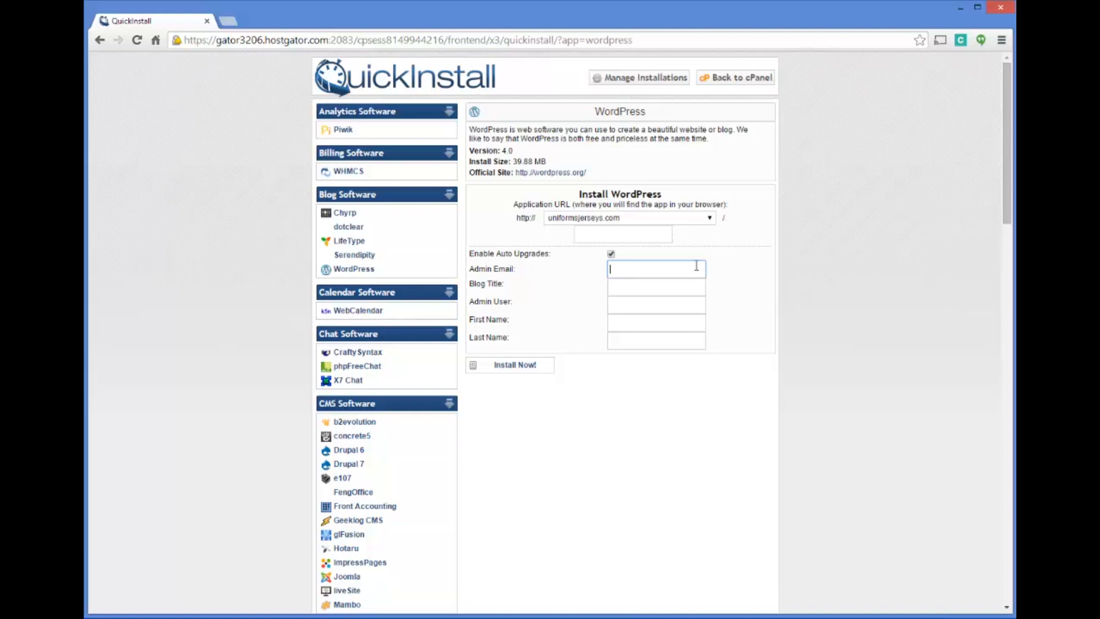
text(john)
click(655, 287)
click(635, 287)
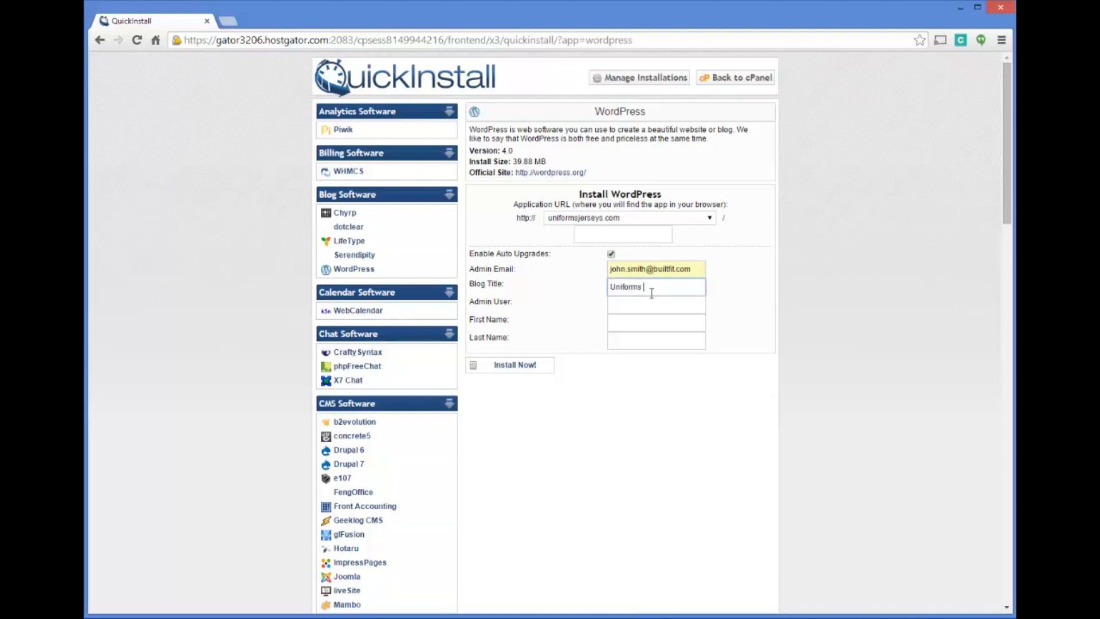
Set the admin user to "admin", fill in the first and last name, and install WordPress
key(Tab)
key(Tab)
key(Tab)
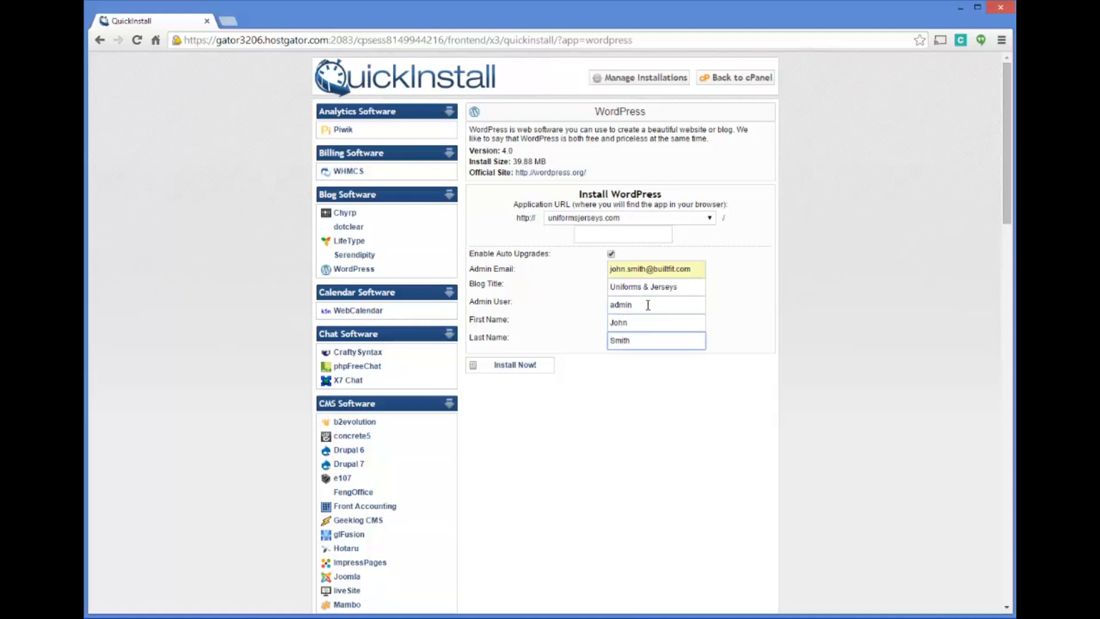
click(561, 374)
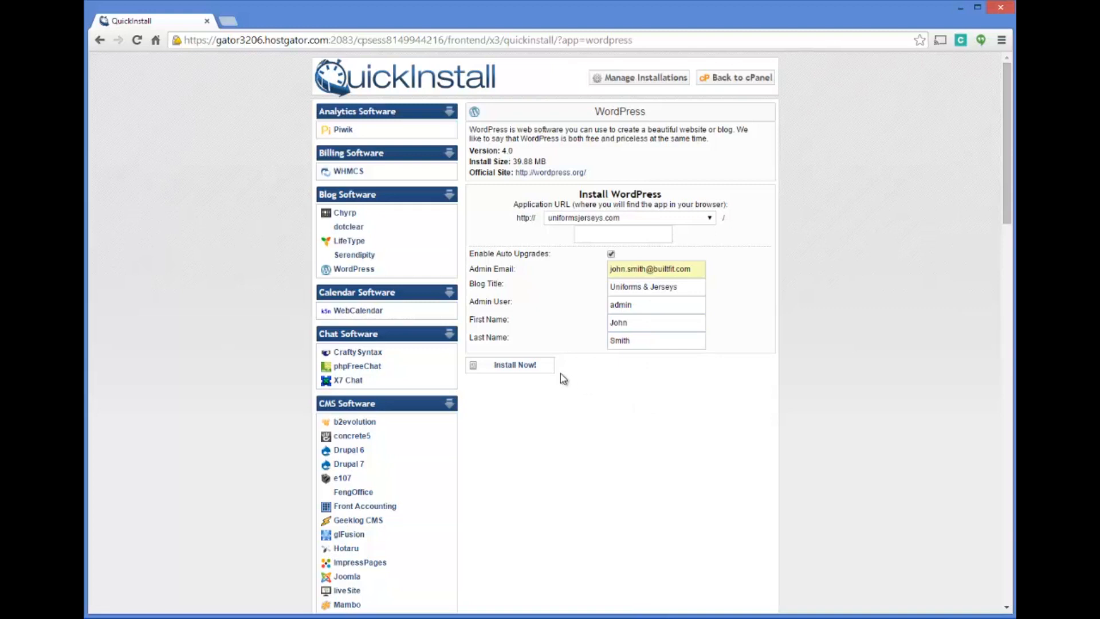
click(525, 367)
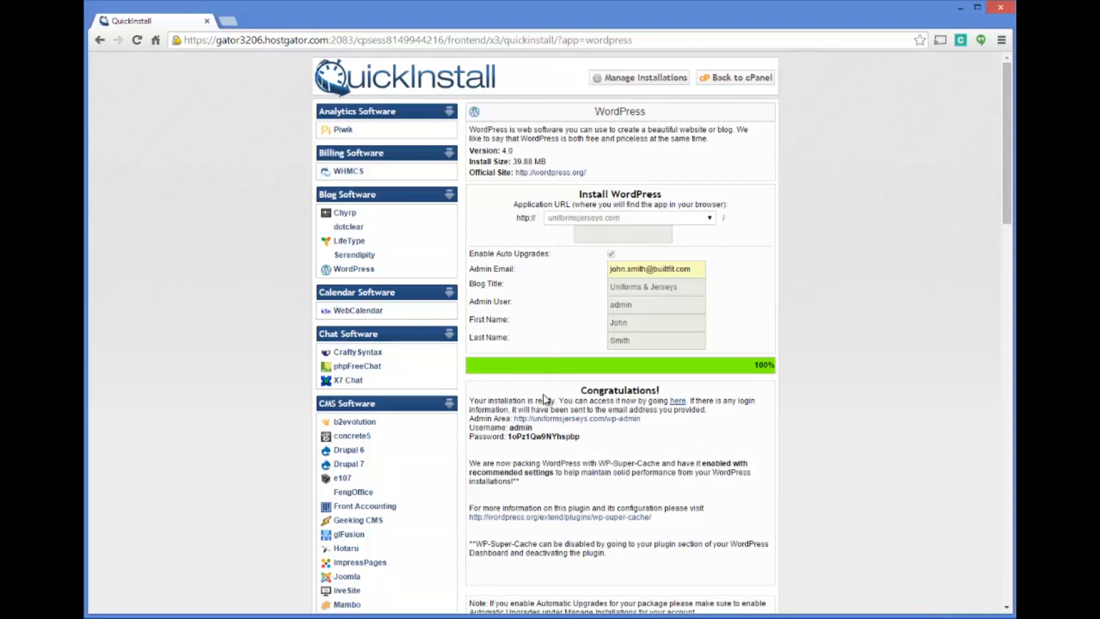
Copy the generated admin password and open the new site's wp-admin page
drag(581, 438, 514, 440)
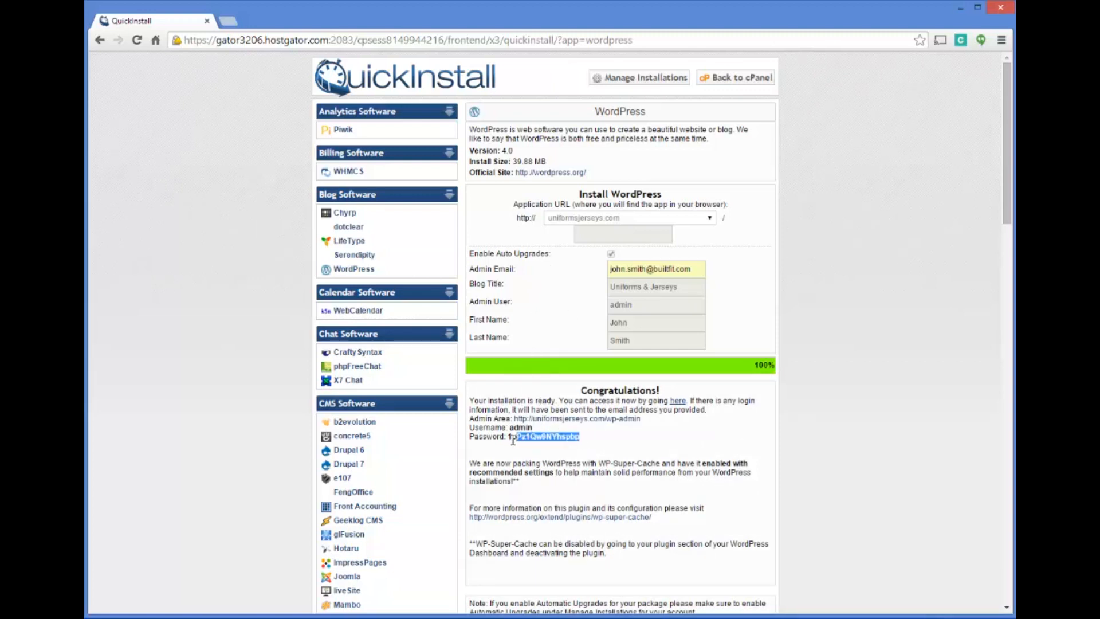
right_click(517, 438)
click(548, 446)
click(591, 433)
click(591, 418)
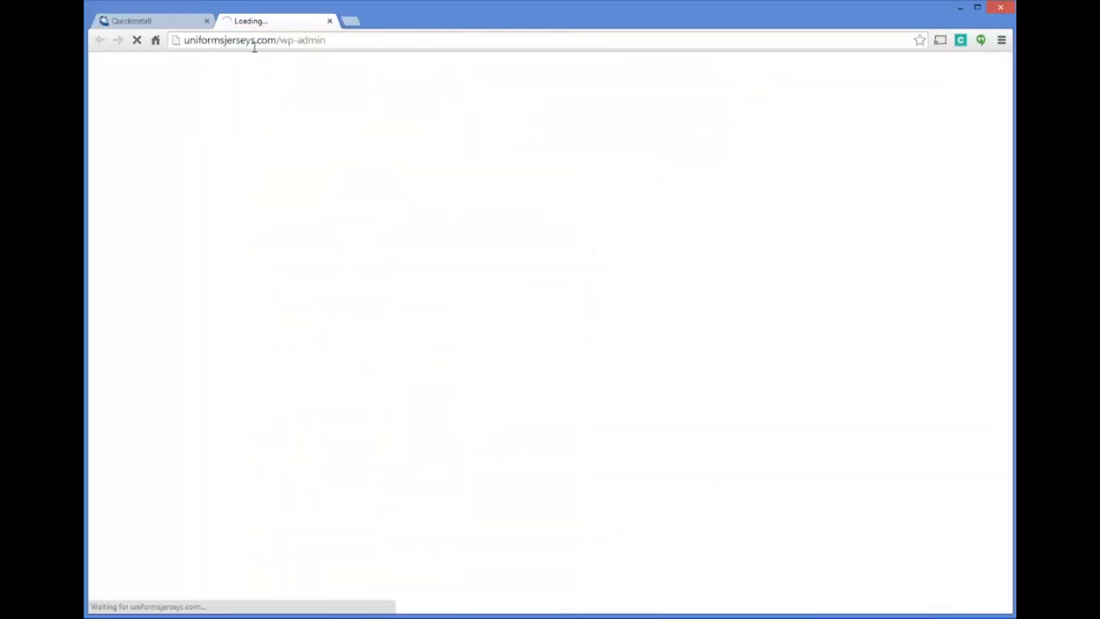
Log in to the new WordPress site as admin, pasting the copied account password into the password field
click(184, 23)
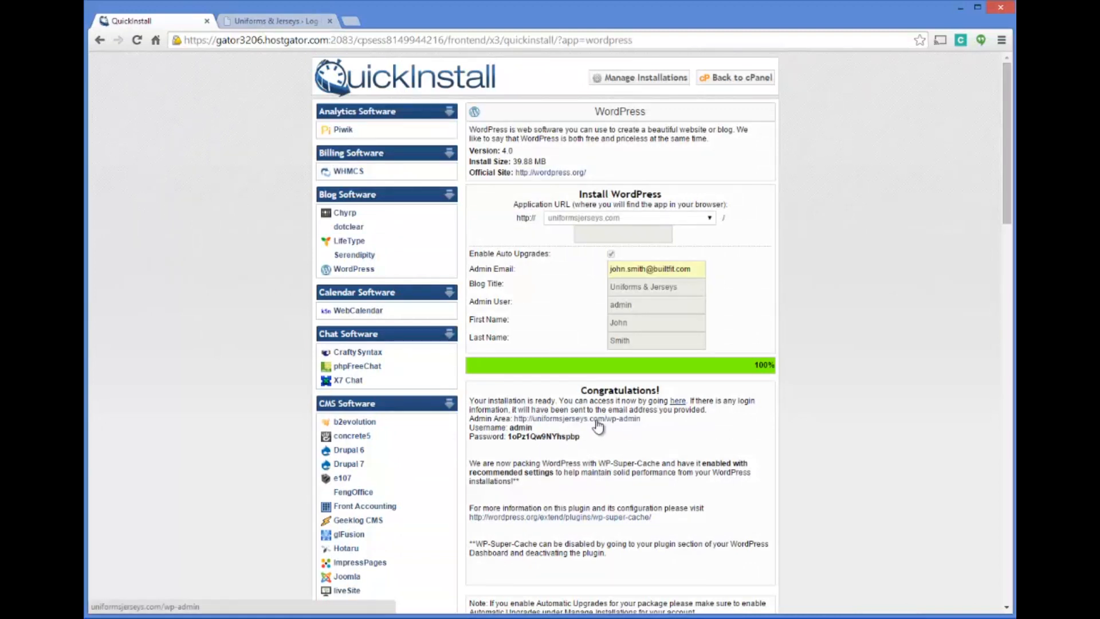
click(295, 23)
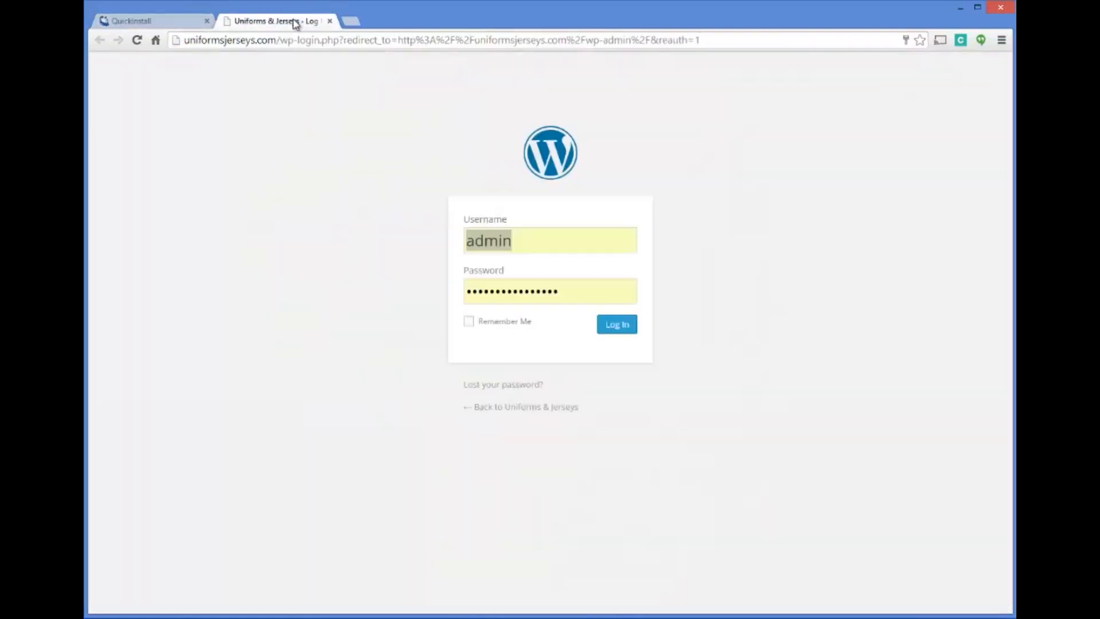
drag(583, 300, 327, 289)
key(ctrl+v)
click(622, 327)
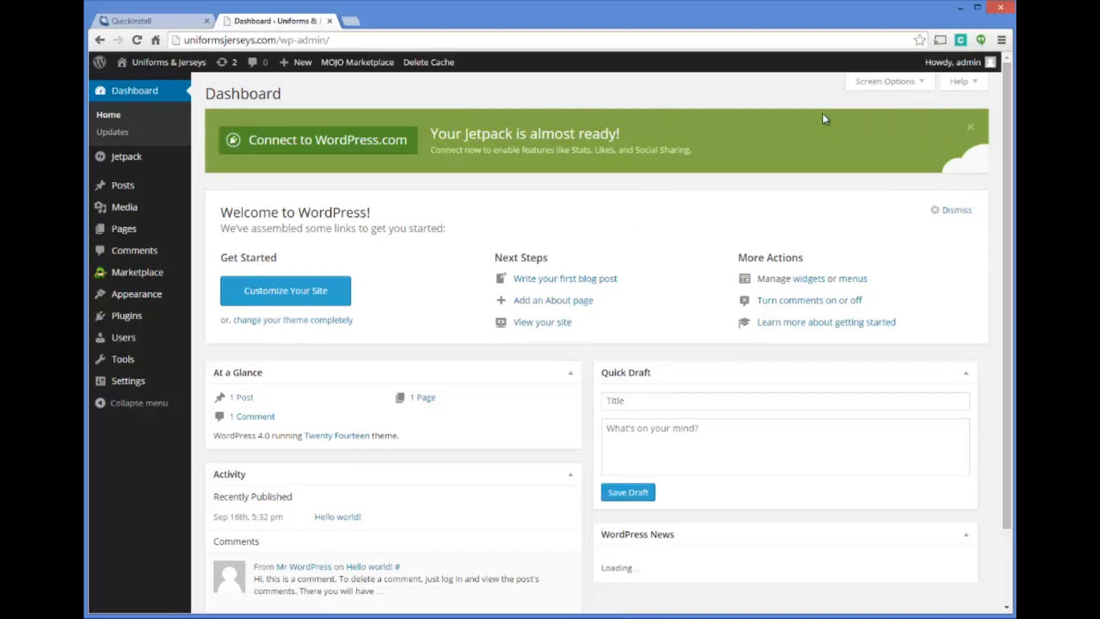
Dismiss the Jetpack banner by deactivating the Jetpack plugin, and return to the WordPress dashboard
click(968, 130)
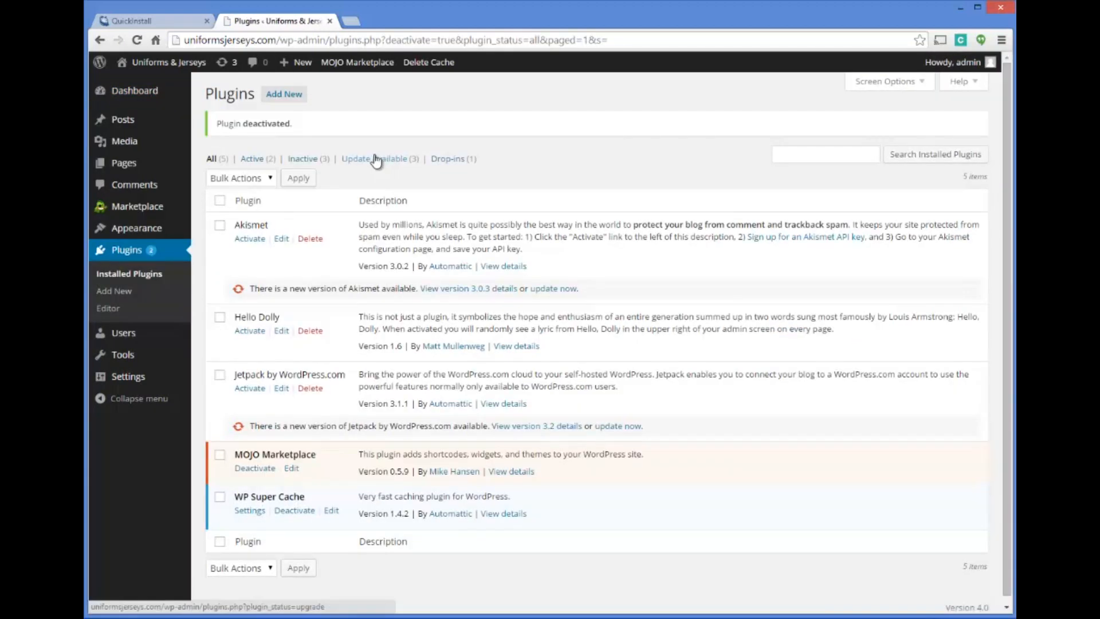
click(136, 93)
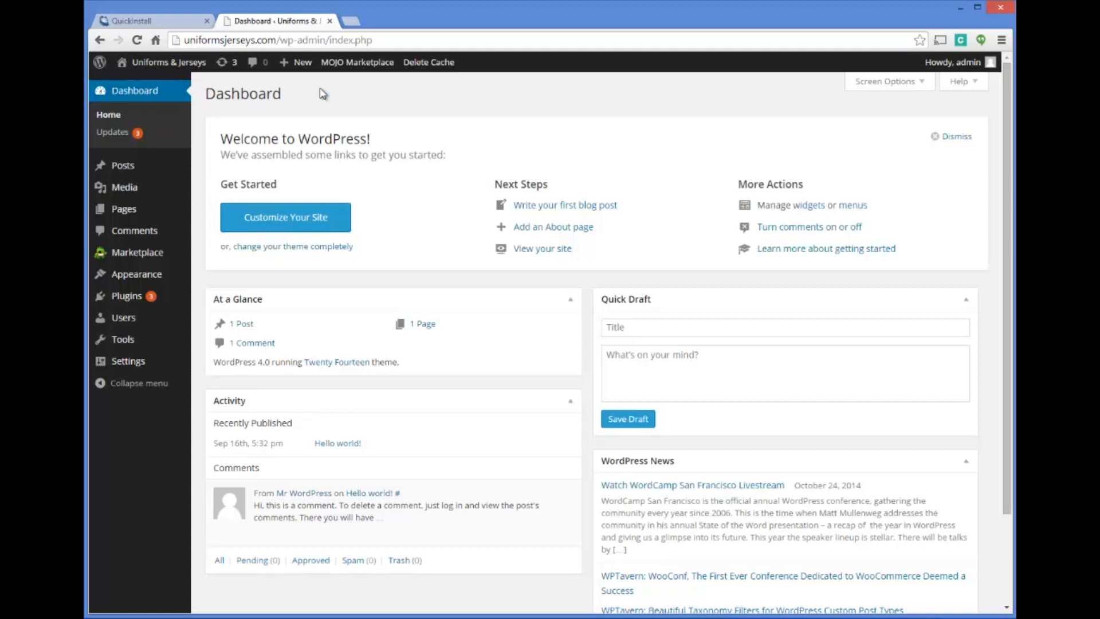
Open wordpress.org in a new browser tab and go to its Download WordPress page
click(155, 21)
click(309, 21)
click(349, 21)
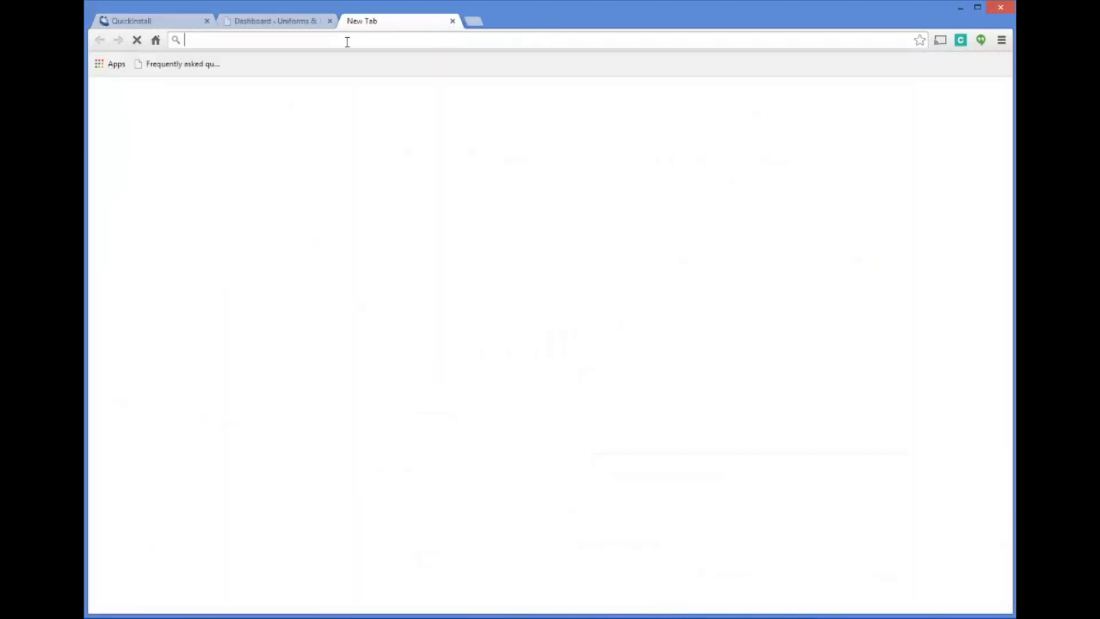
click(180, 20)
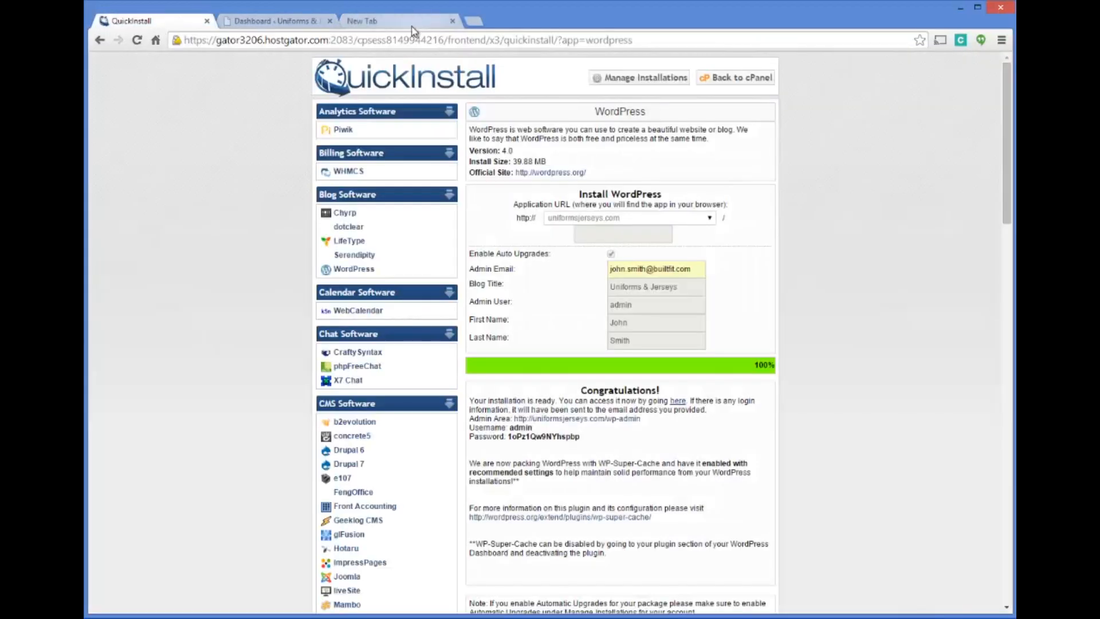
click(410, 24)
text(wordpress.org)
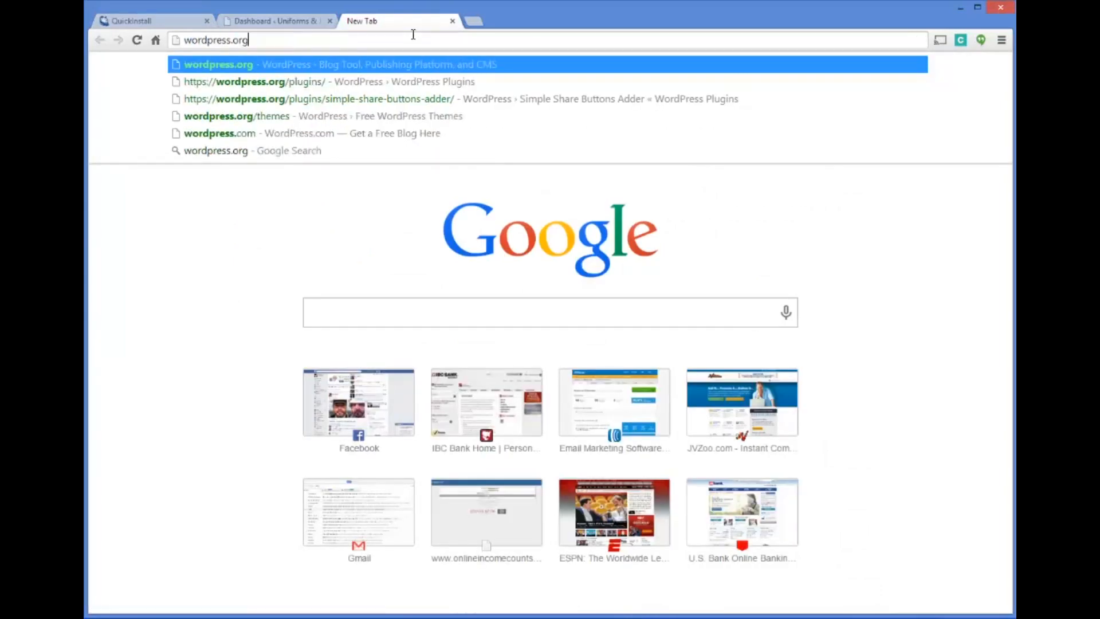
key(Return)
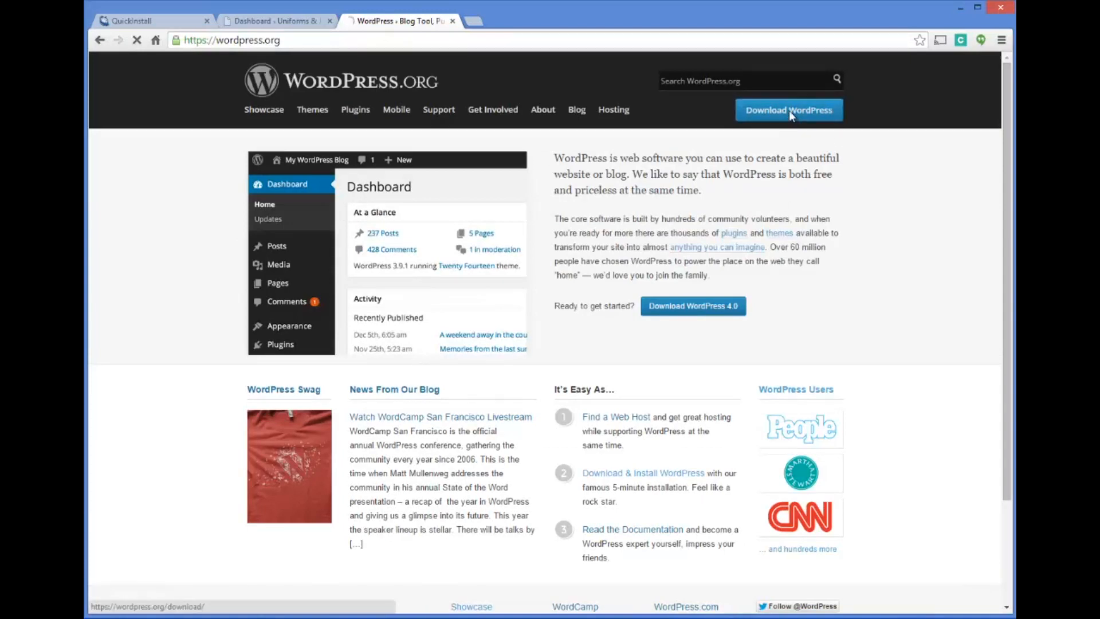
click(789, 110)
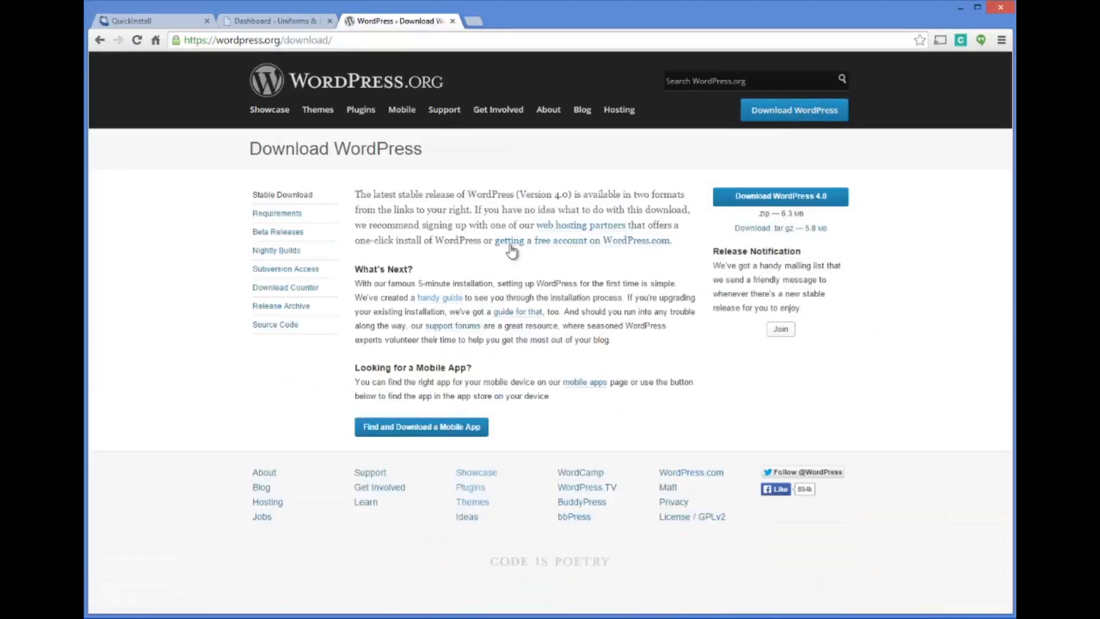
right_click(757, 196)
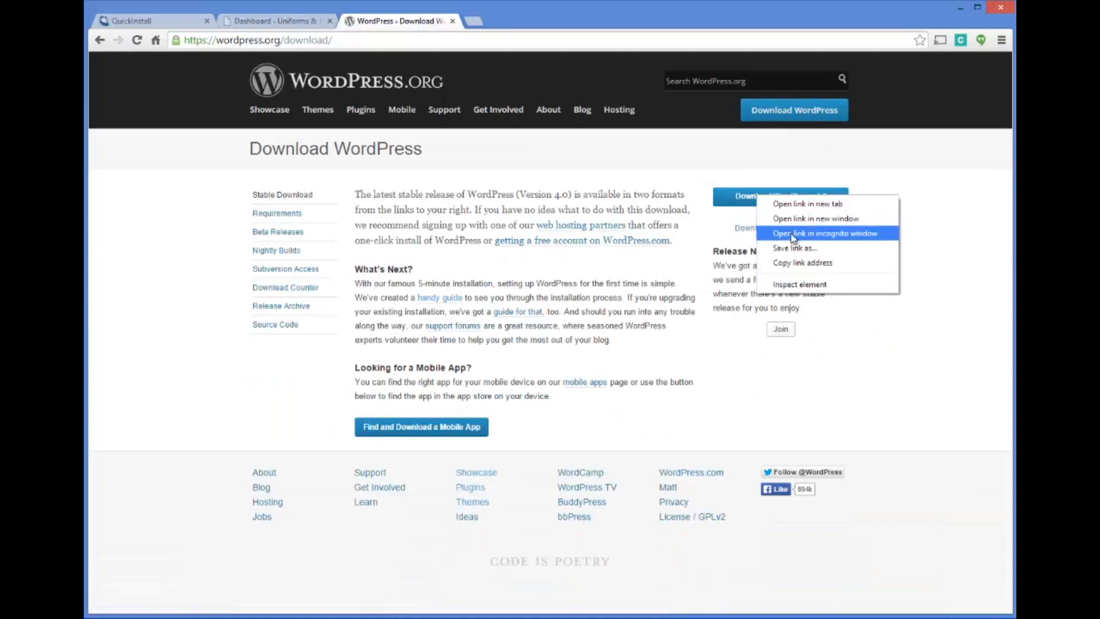
click(782, 248)
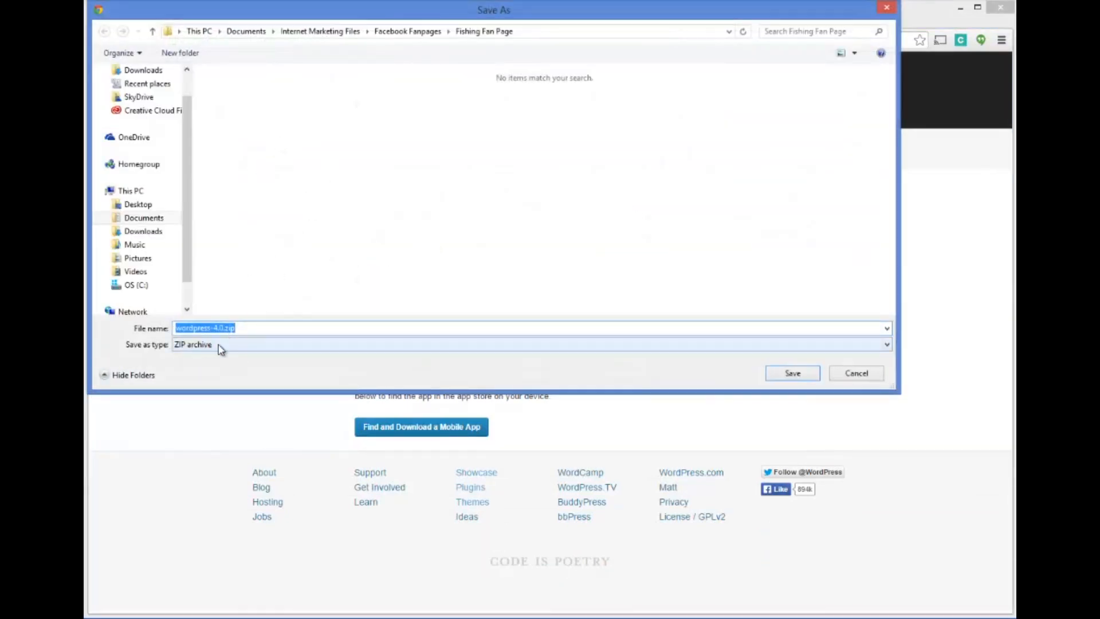
click(855, 376)
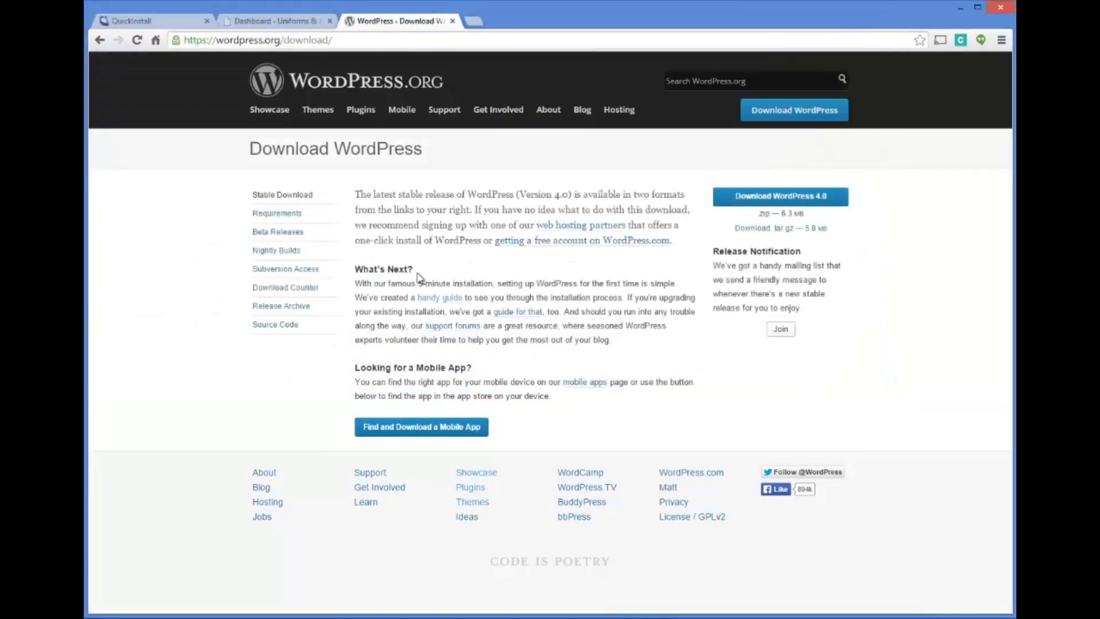
Open the handy installation guide and look over the Famous 5-Minute Install instructions and the Installing WordPress topic list
drag(356, 269, 426, 270)
click(440, 299)
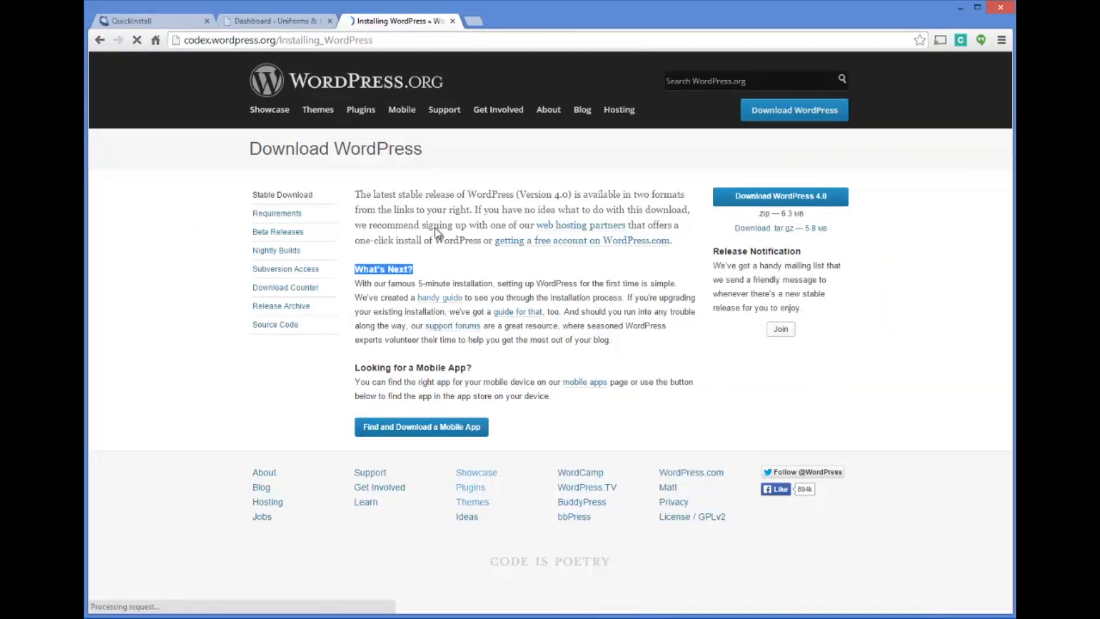
scroll(461, 321, down, 2)
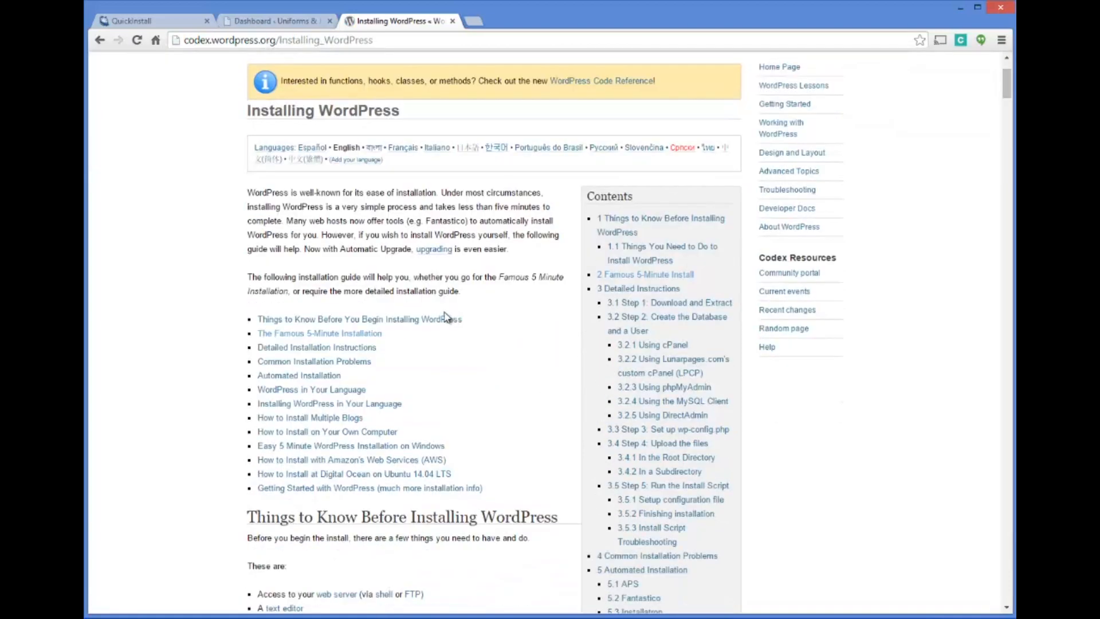
click(288, 336)
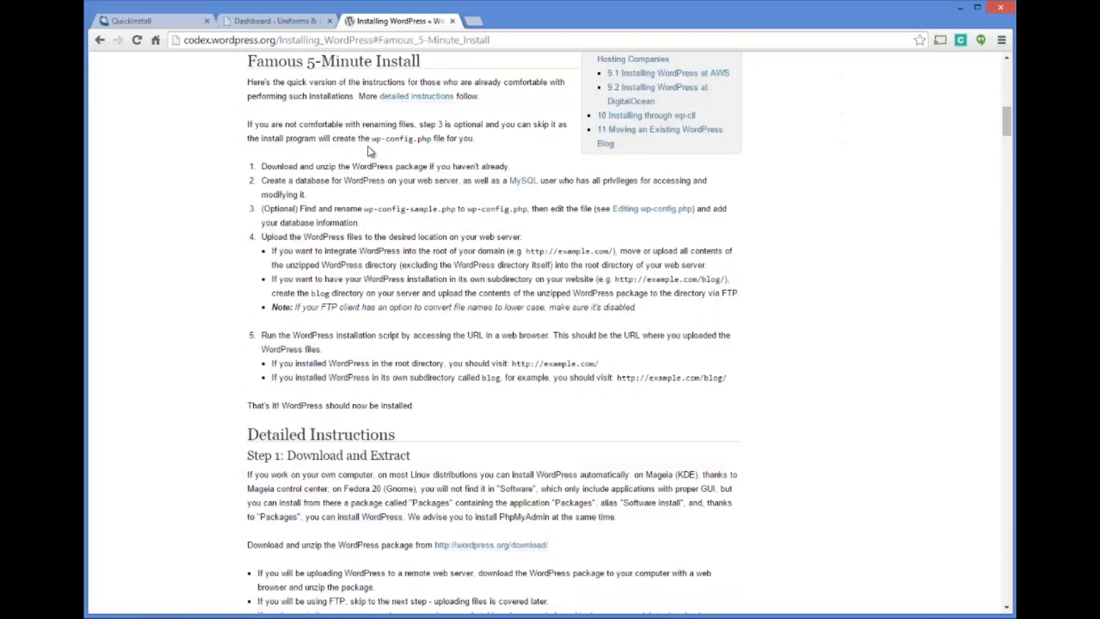
scroll(297, 119, up, 15)
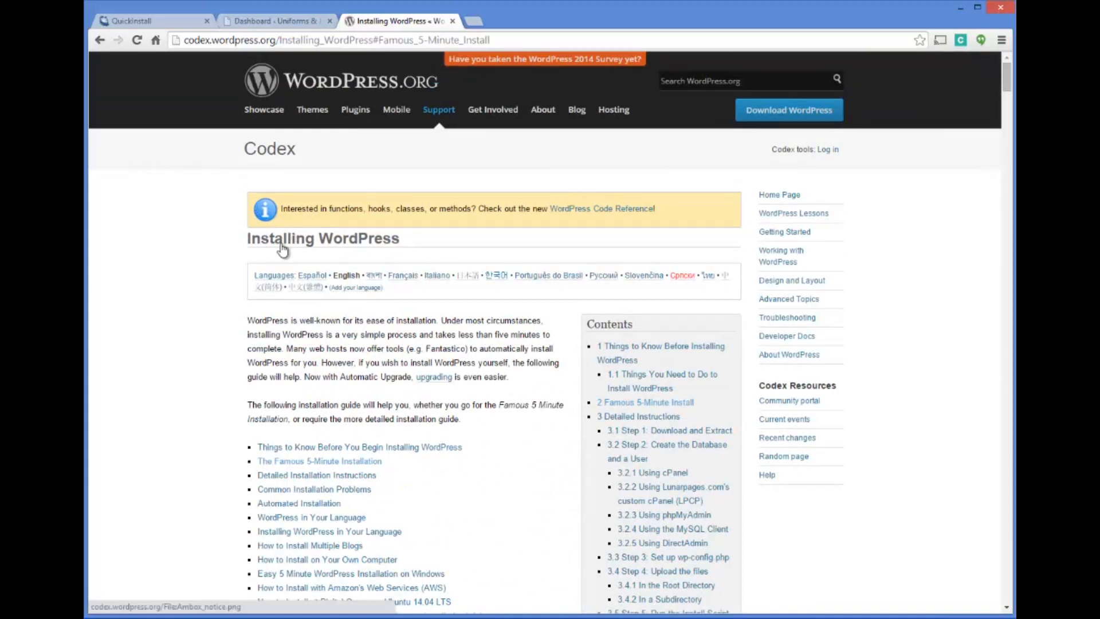
scroll(404, 401, down, 1)
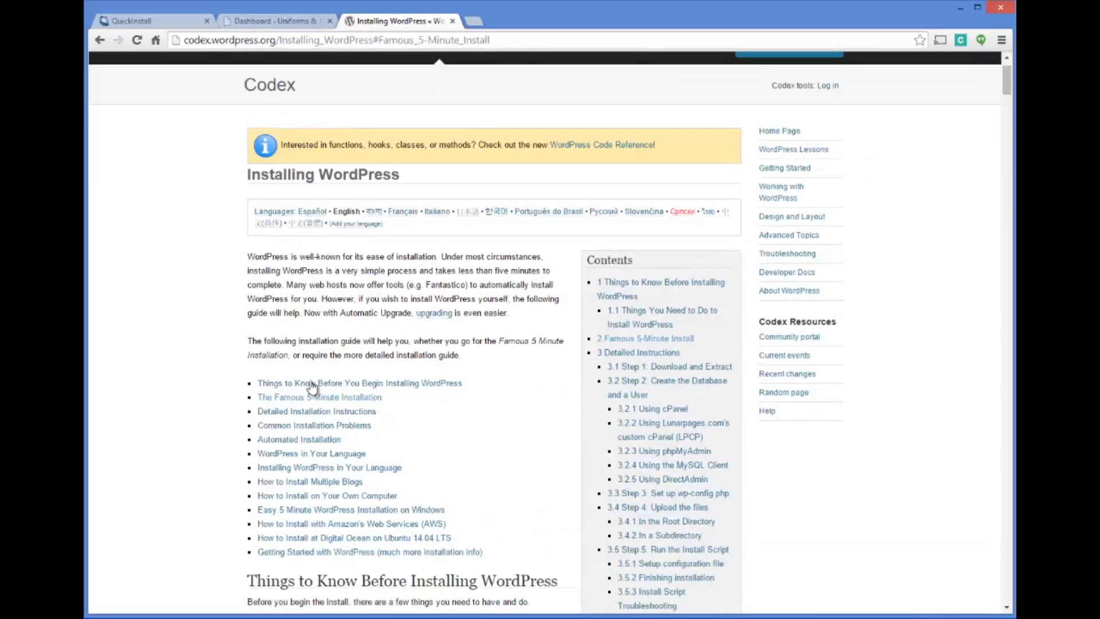
Read through the Famous 5-Minute Install instructions in the WordPress installation guide
scroll(498, 379, down, 5)
scroll(497, 375, down, 8)
scroll(492, 376, up, 1)
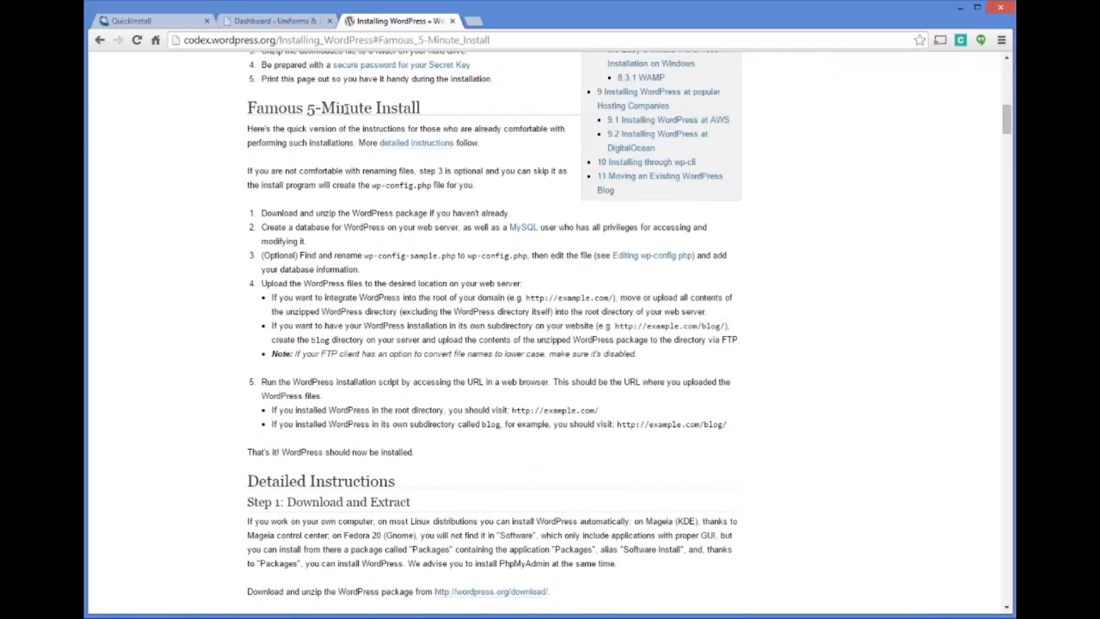
drag(252, 129, 738, 426)
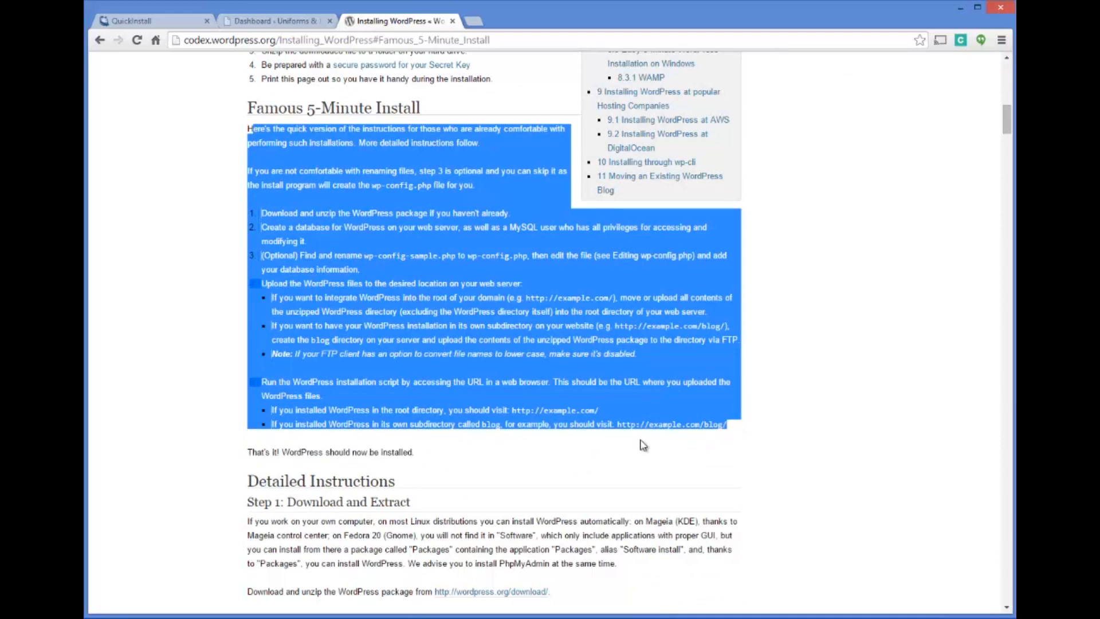
click(530, 434)
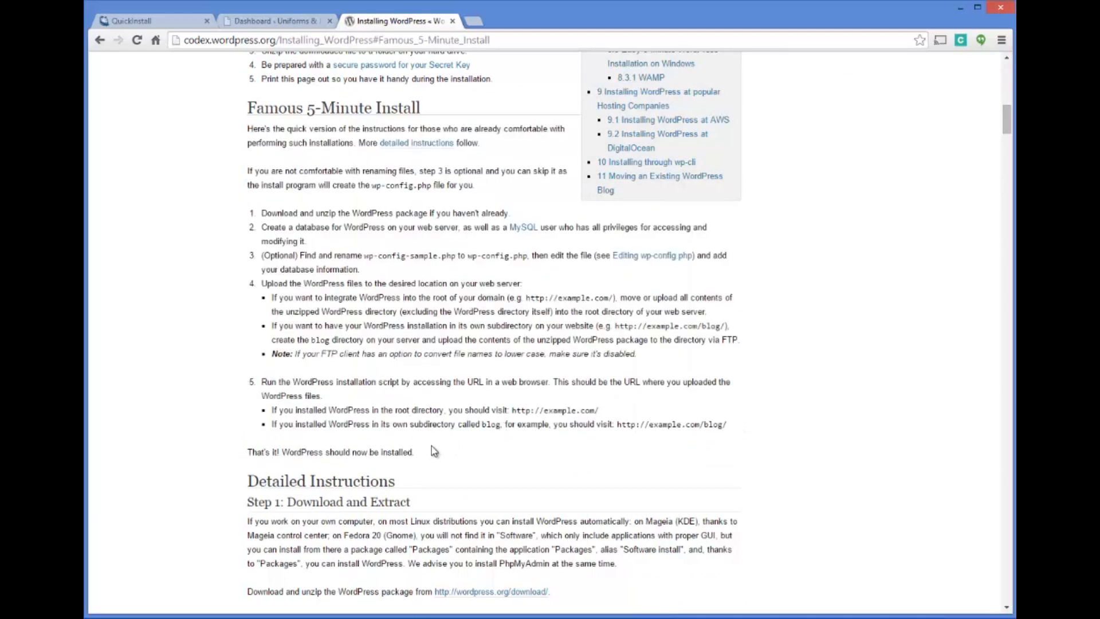
scroll(382, 254, down, 2)
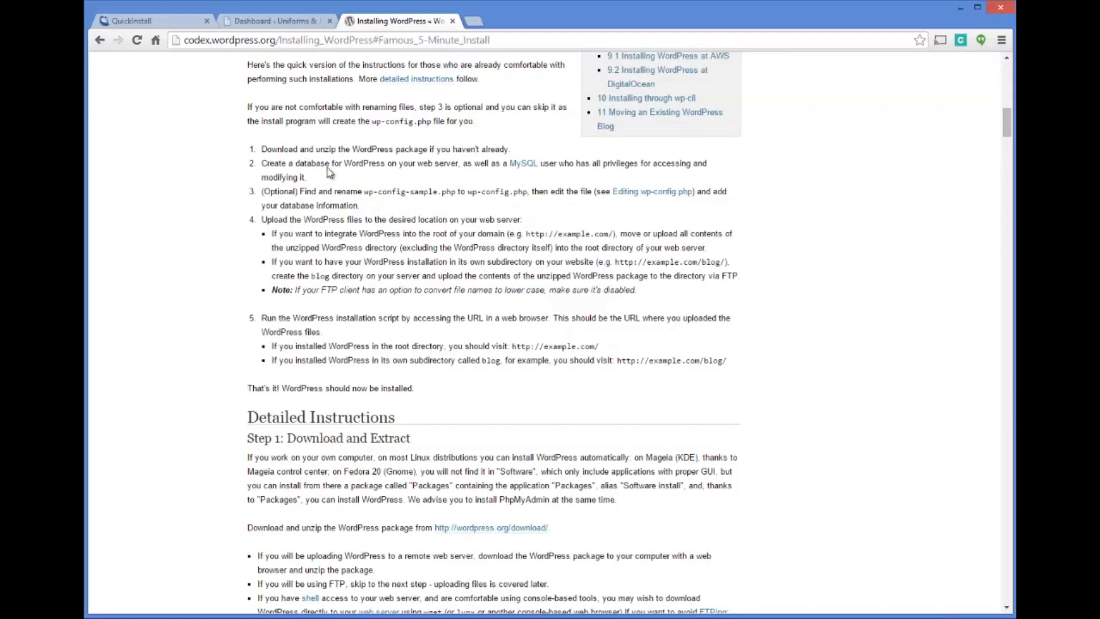
Examine the guide's Detailed Instructions, covering Step 1: Download and Extract and Step 2: Create the Database and a User
click(143, 18)
click(371, 22)
scroll(382, 281, down, 4)
scroll(385, 287, down, 1)
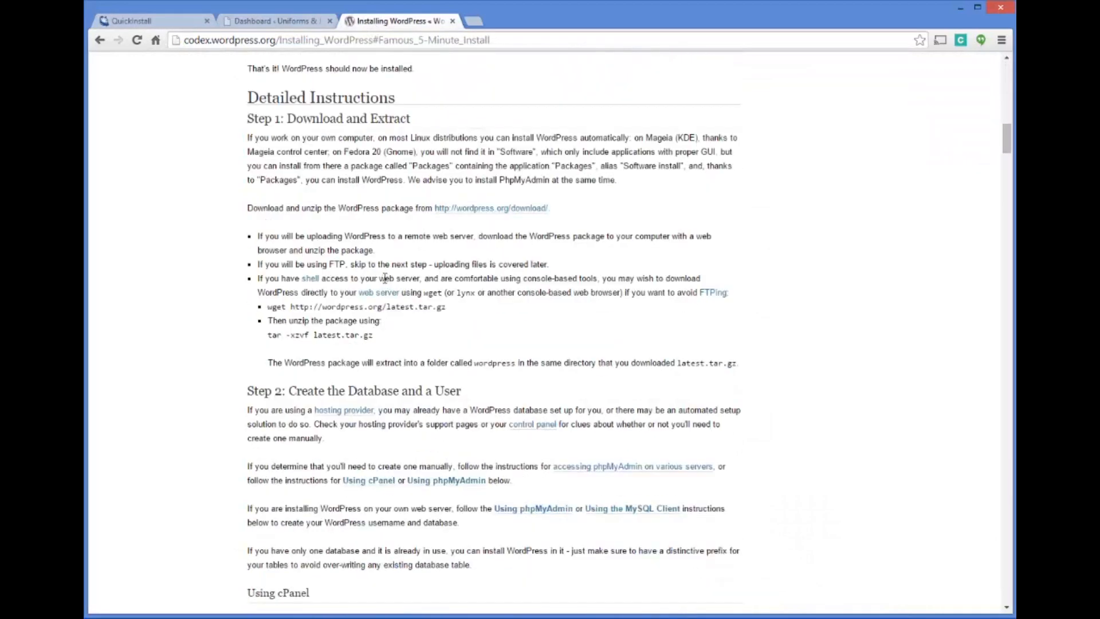
scroll(380, 275, down, 1)
scroll(383, 274, up, 1)
scroll(404, 175, up, 2)
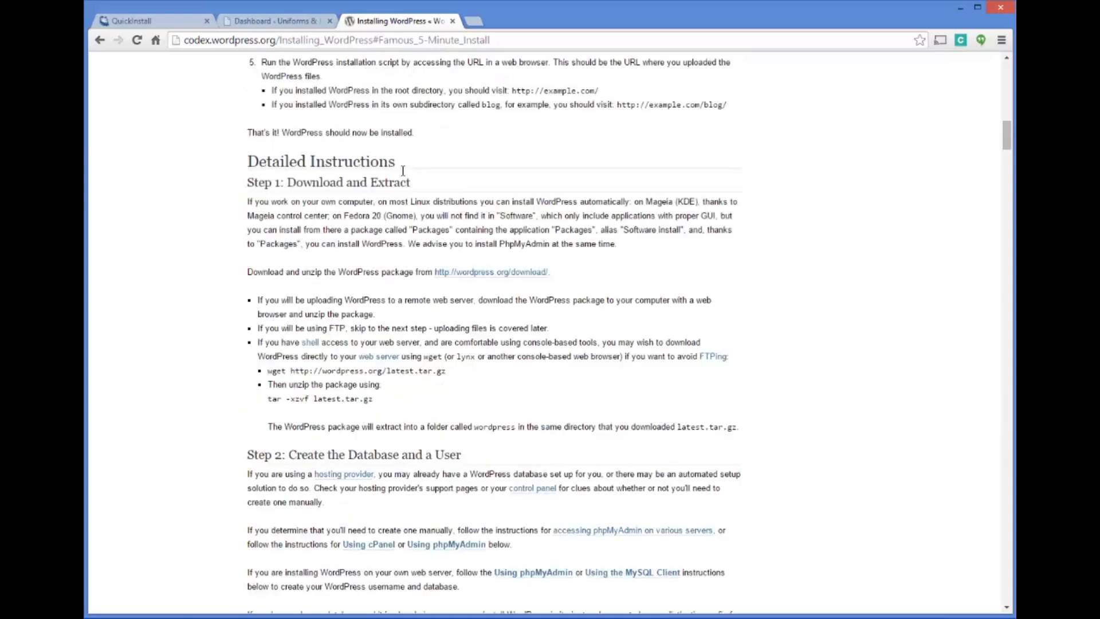
scroll(404, 175, down, 3)
scroll(311, 161, up, 1)
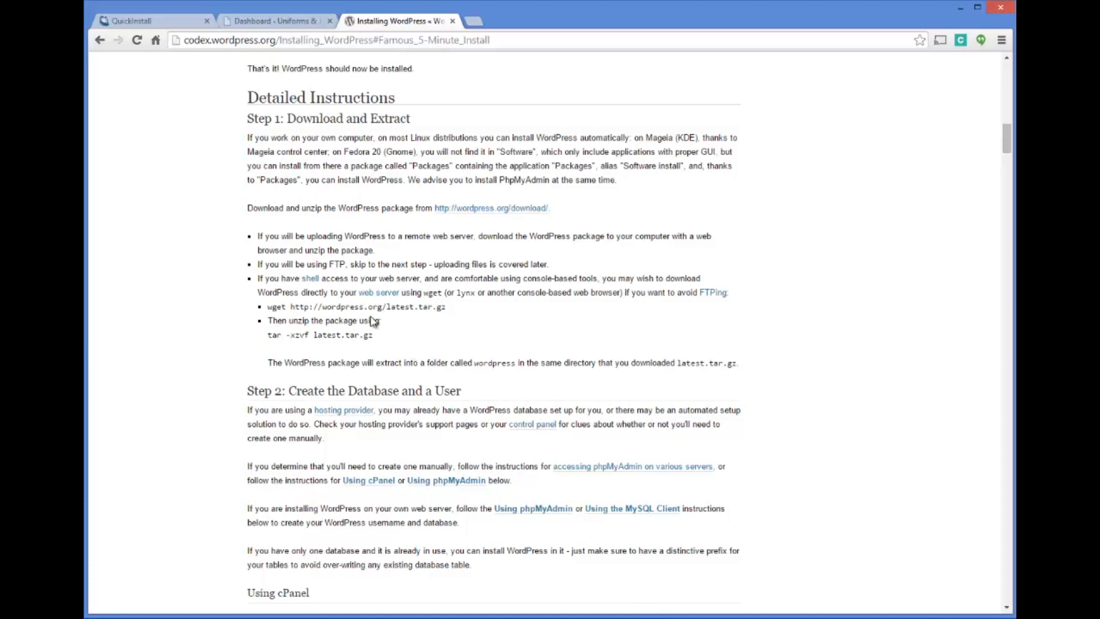
scroll(320, 286, up, 15)
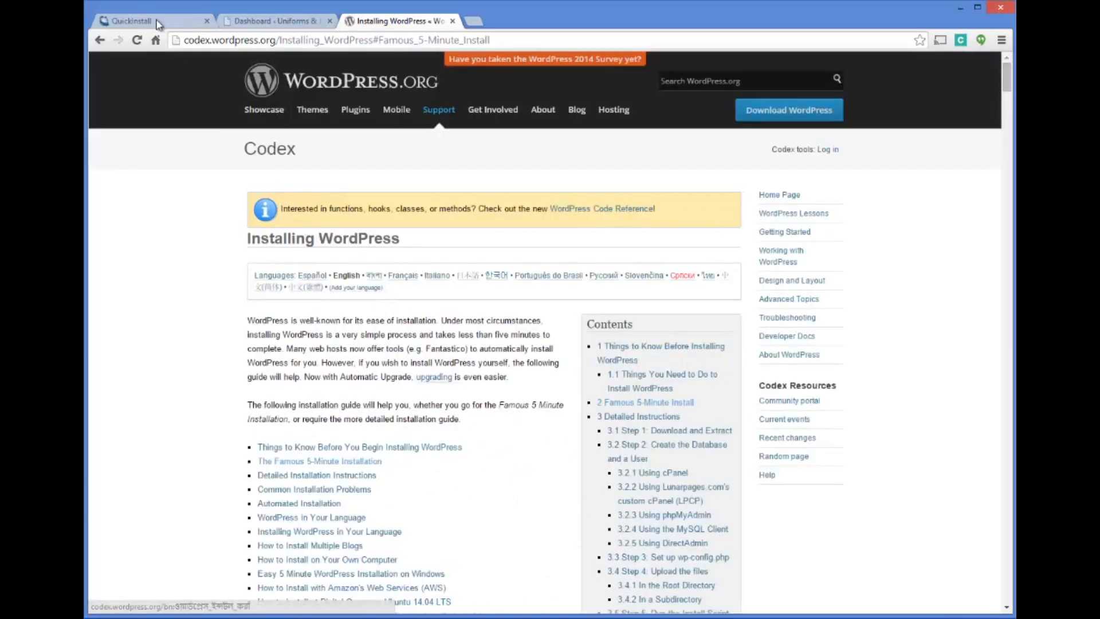
Compare the HostGator QuickInstall page for WordPress with the manual installation guide
key(ctrl+1)
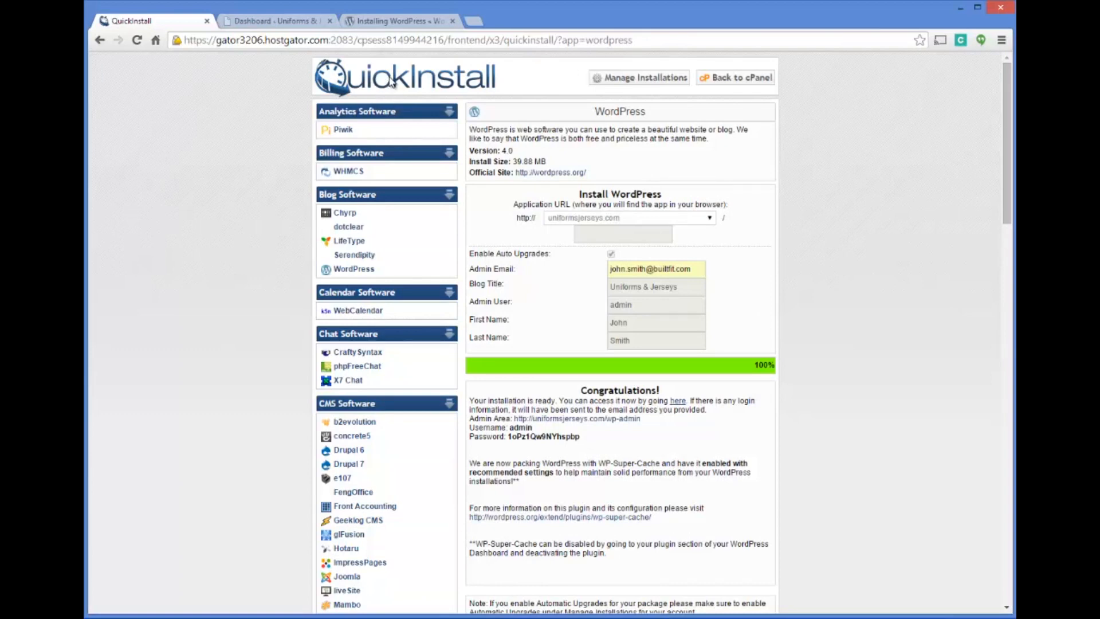
click(382, 22)
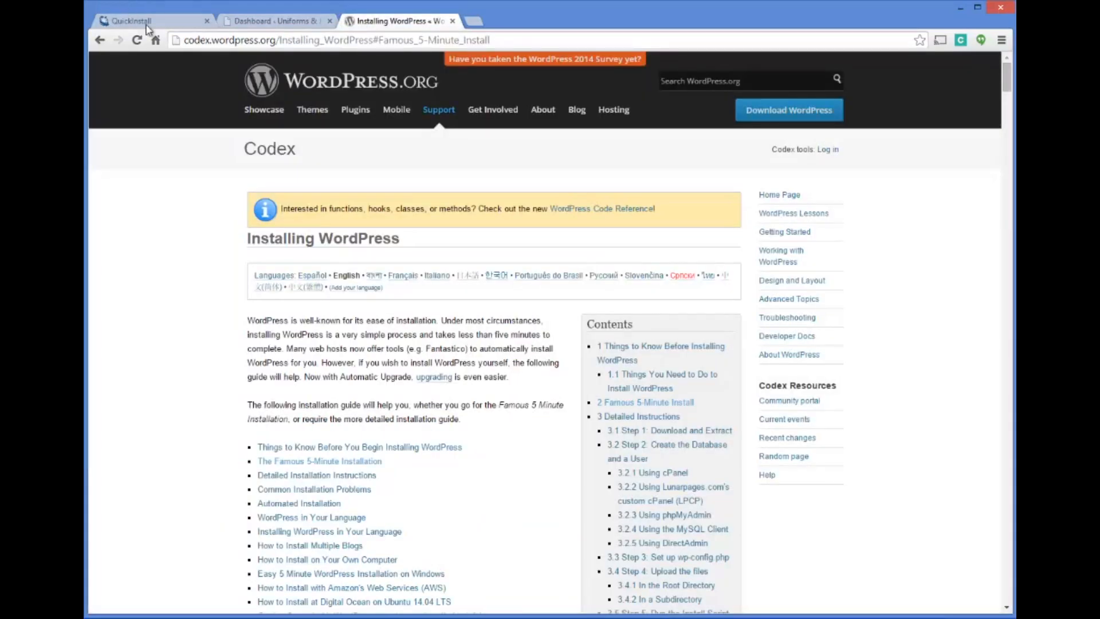
click(152, 20)
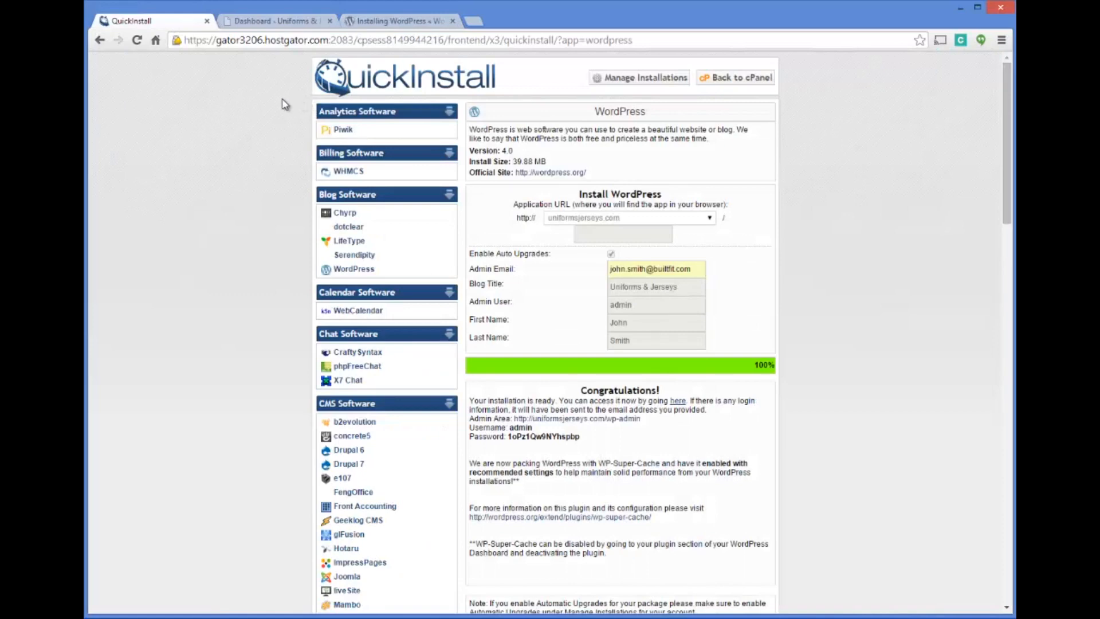
Open the uniformsjerseys.com front end from the WordPress dashboard in a separate tab and look over its default homepage
click(290, 22)
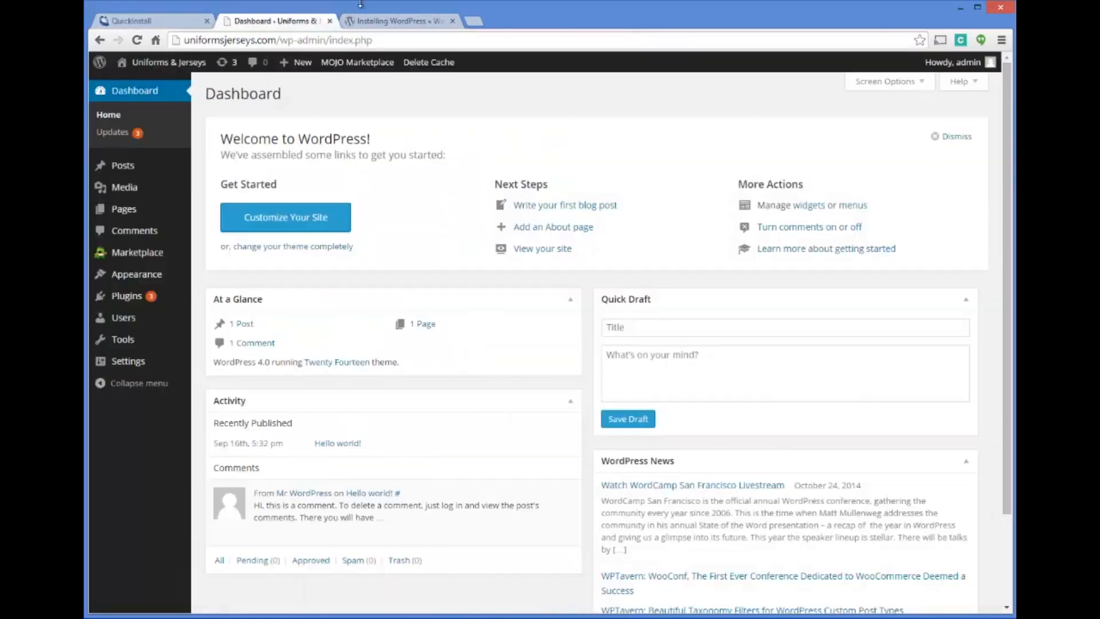
right_click(148, 86)
click(172, 86)
click(400, 21)
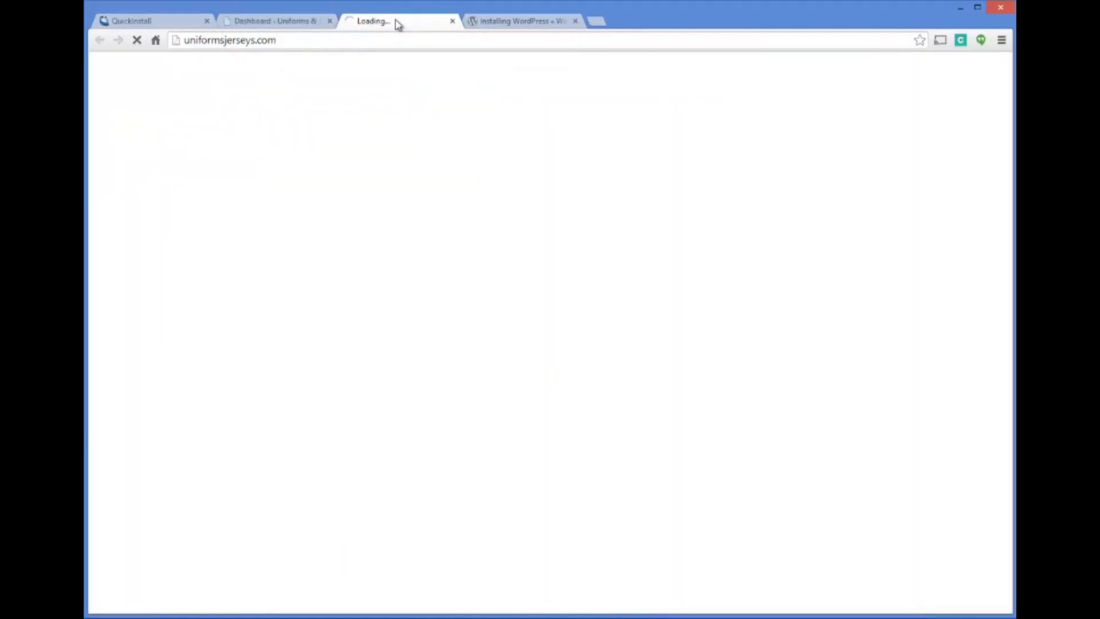
drag(186, 41, 280, 40)
click(294, 41)
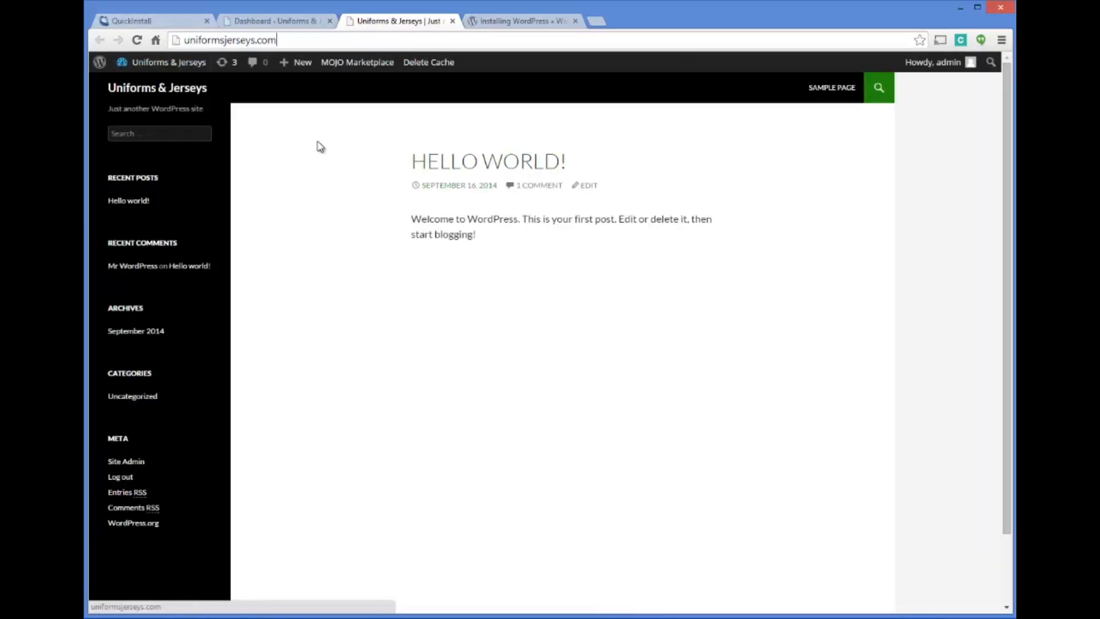
mouse_move(126, 68)
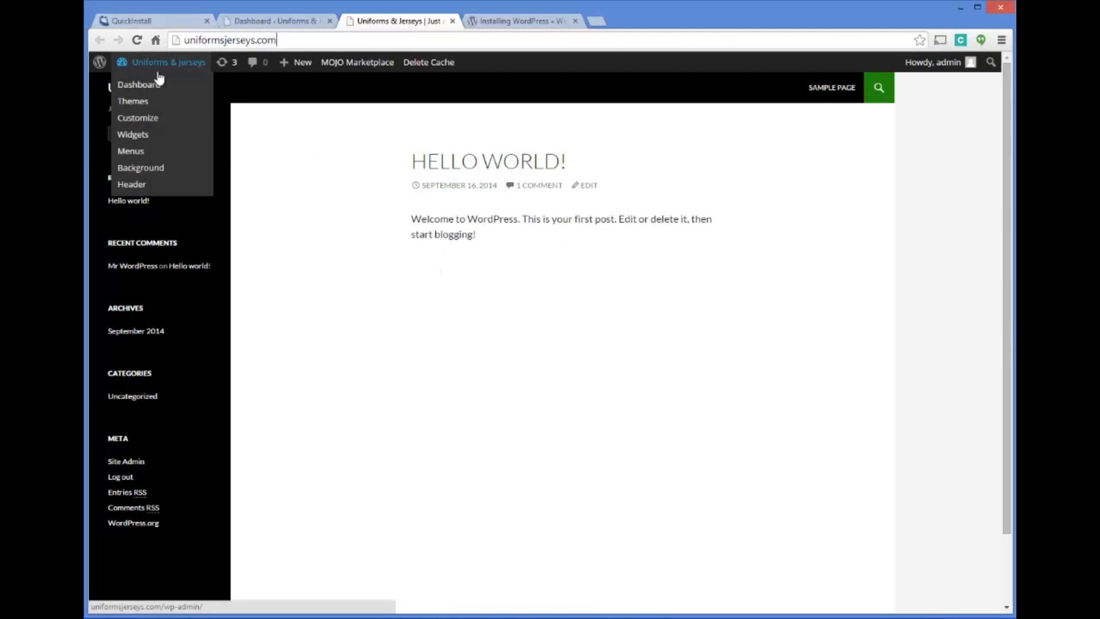
scroll(508, 287, down, 2)
scroll(509, 291, up, 2)
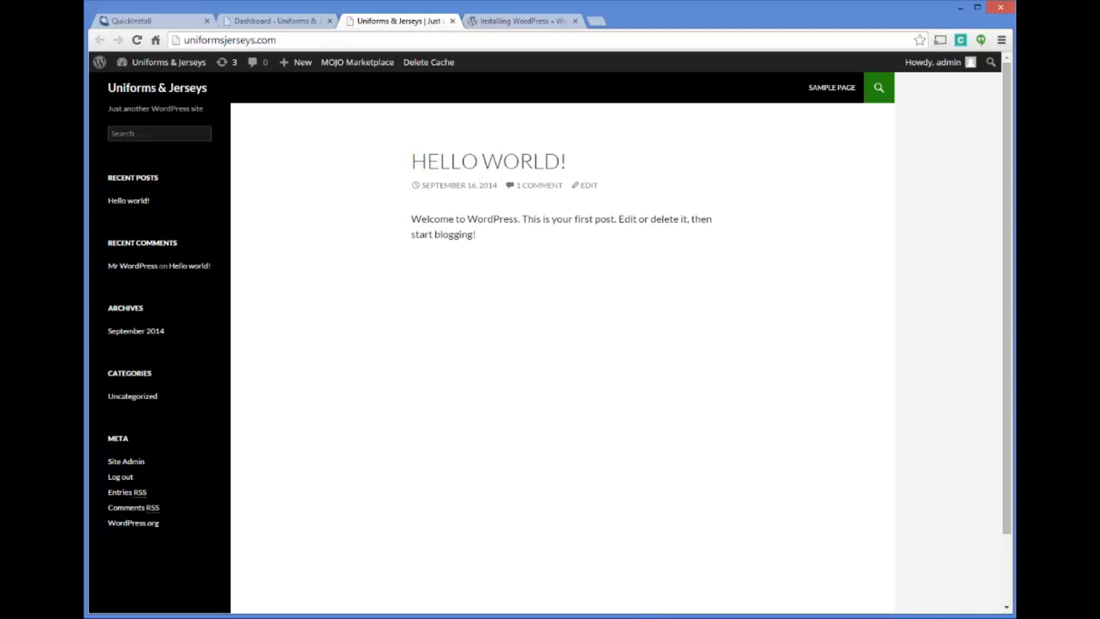
Return to the WordPress dashboard and deactivate the MOJO Marketplace plugin
click(284, 22)
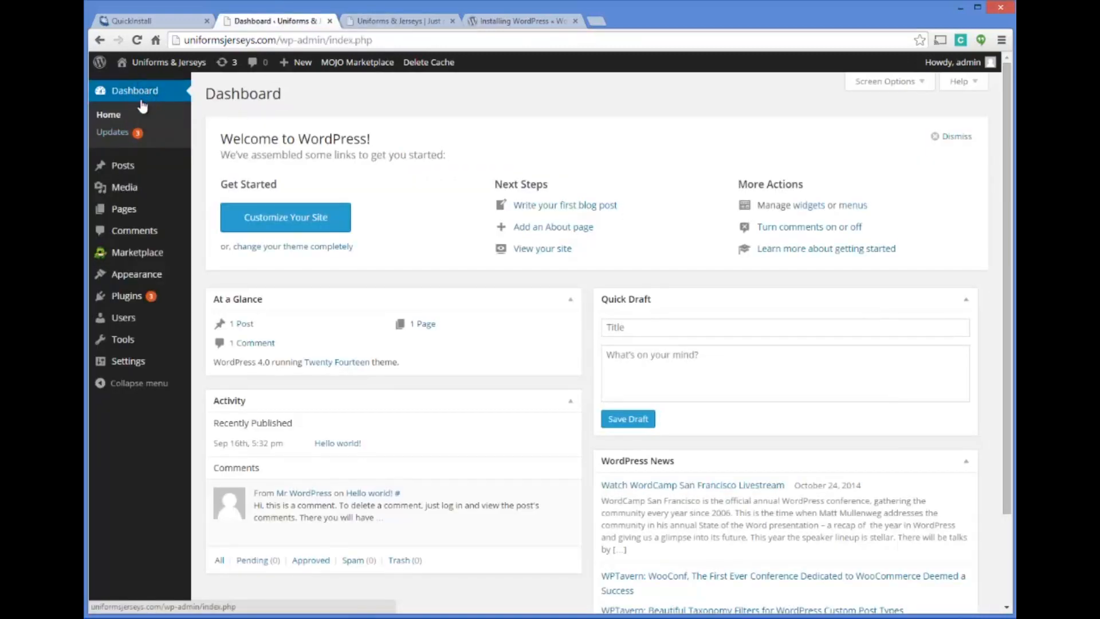
click(127, 296)
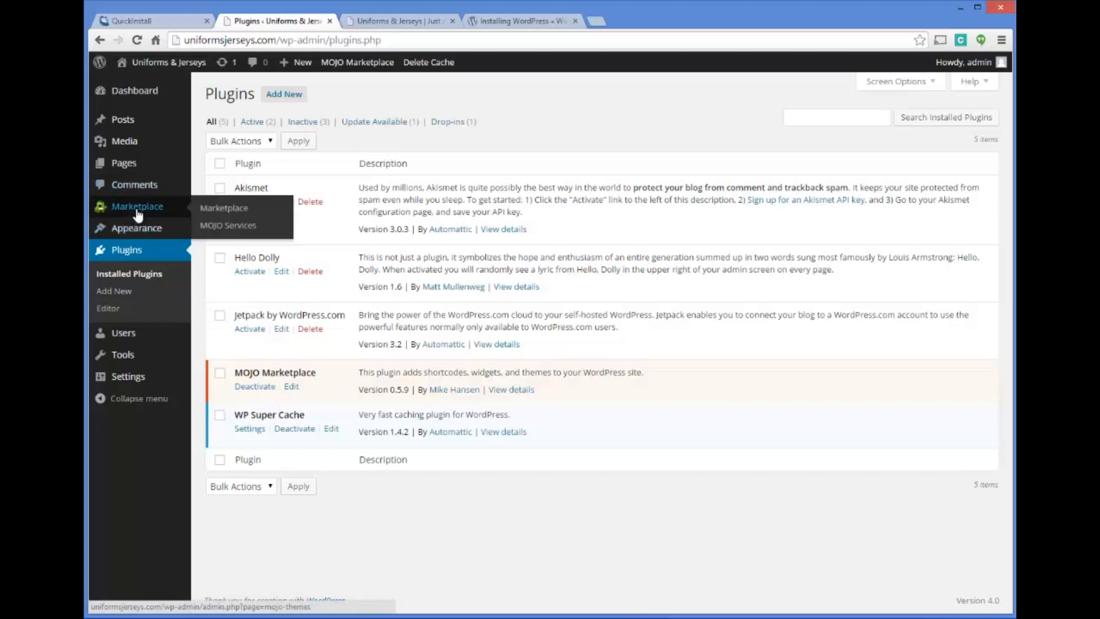
click(254, 388)
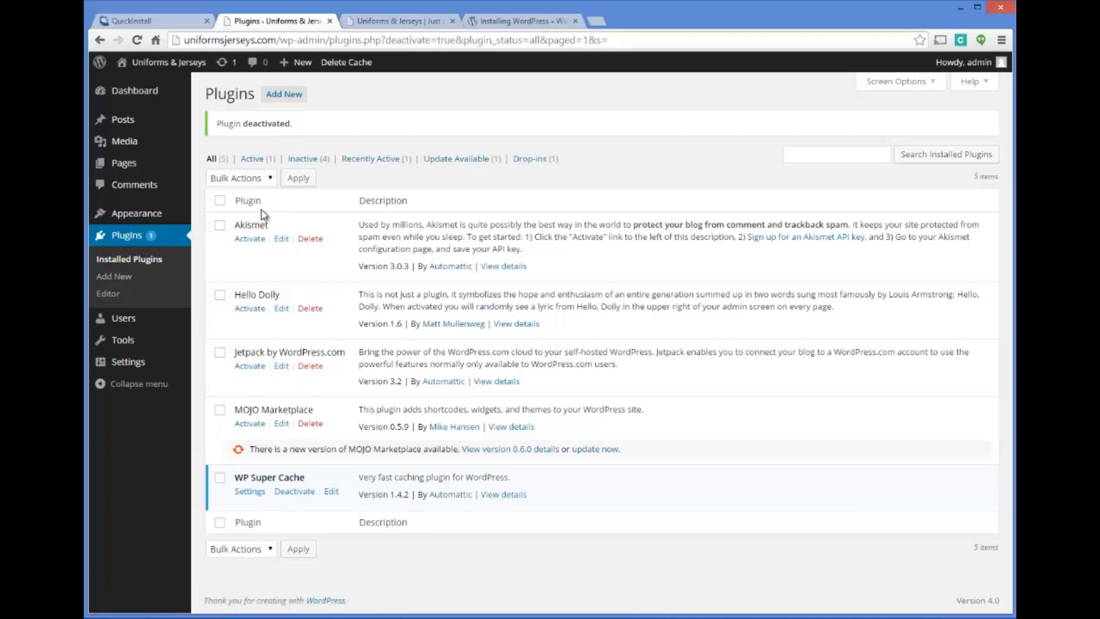
Search the plugins available to add for "google xml sitemap"
mouse_move(193, 170)
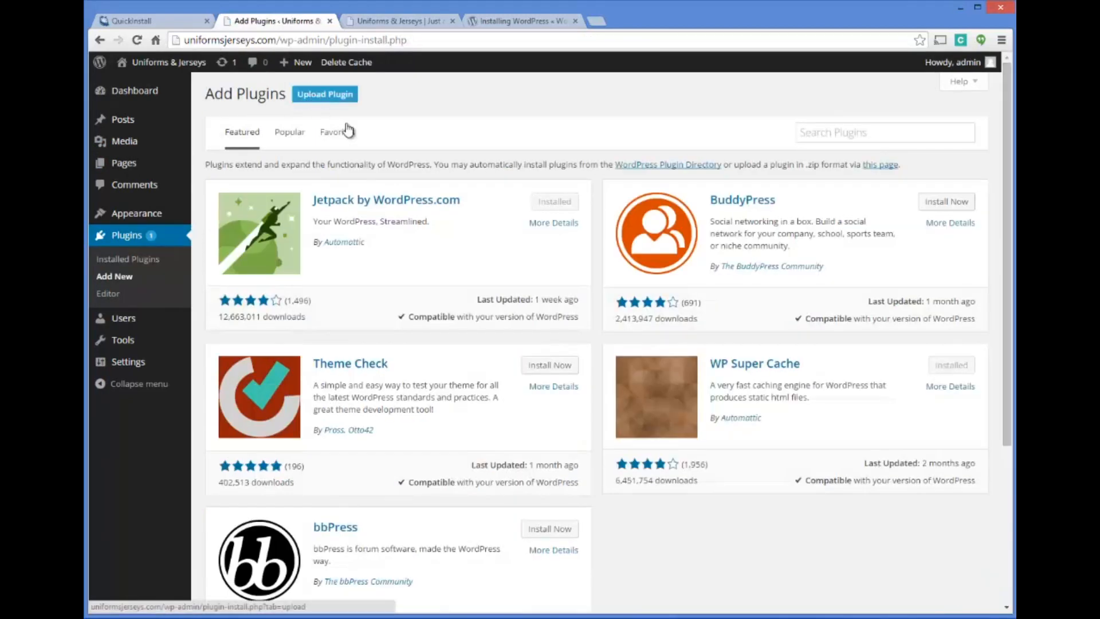
click(820, 131)
text(google)
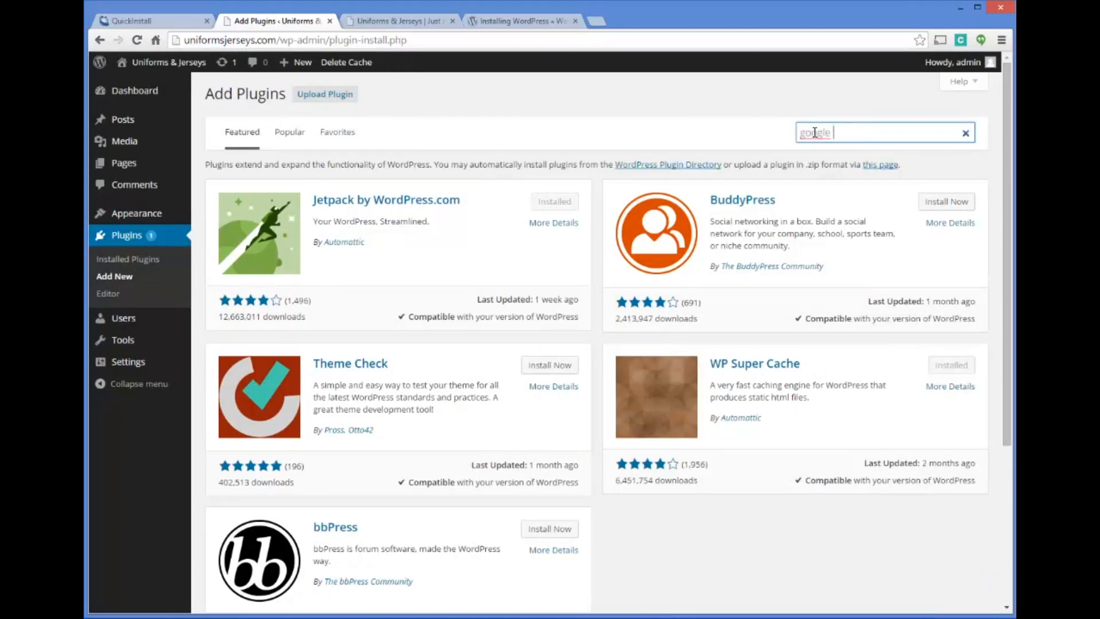
text( xml sitemap)
key(Return)
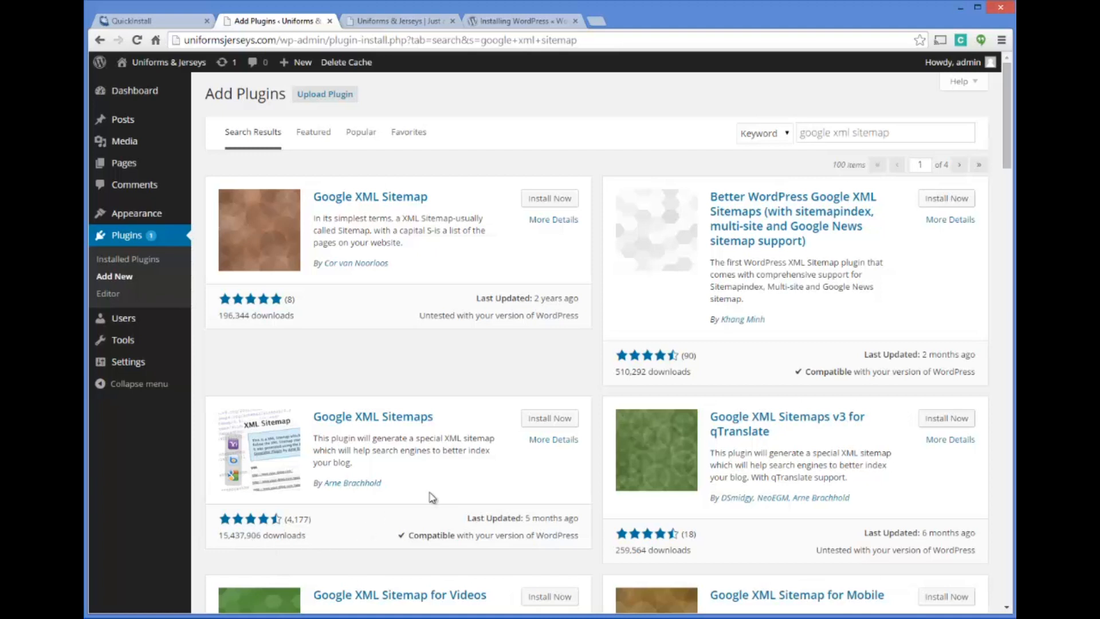
Review the details of the Google XML Sitemaps plugin, then install and activate it
click(352, 420)
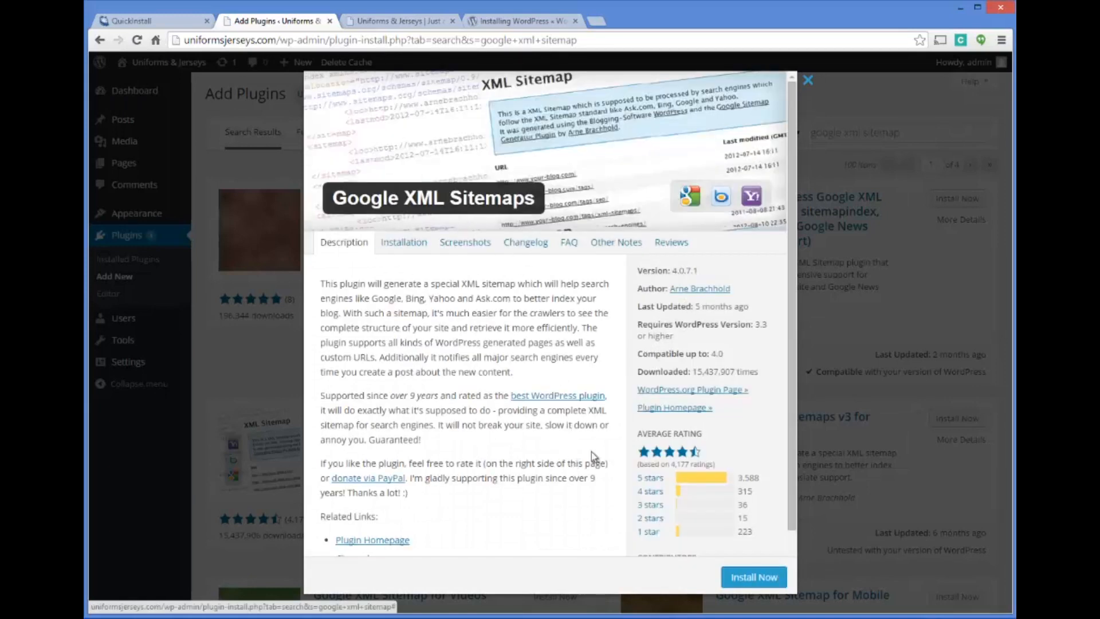
click(753, 578)
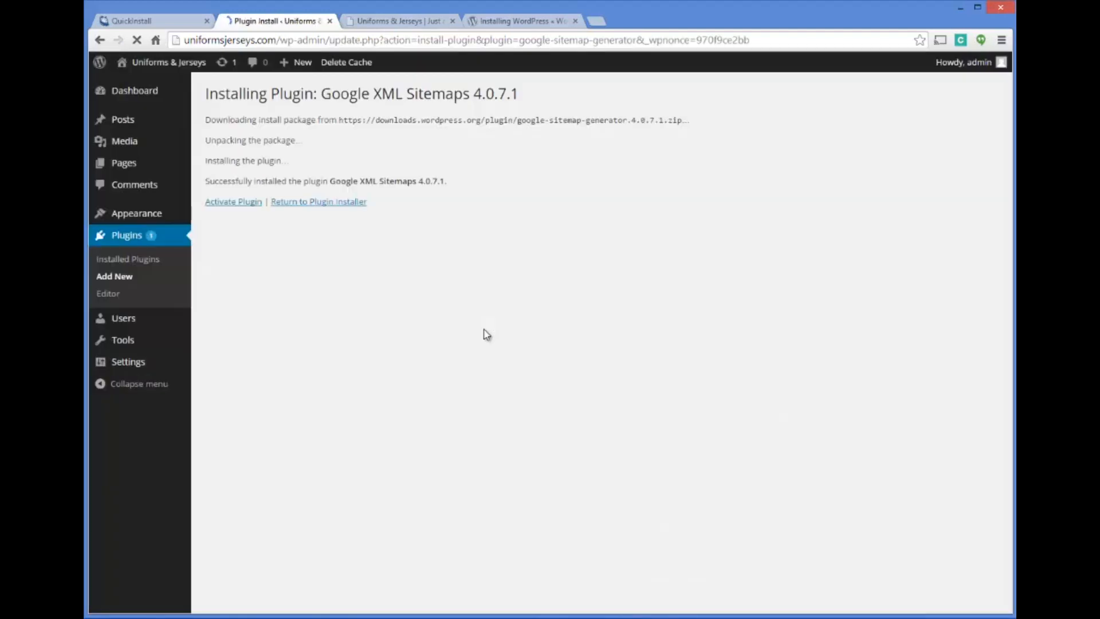
click(247, 203)
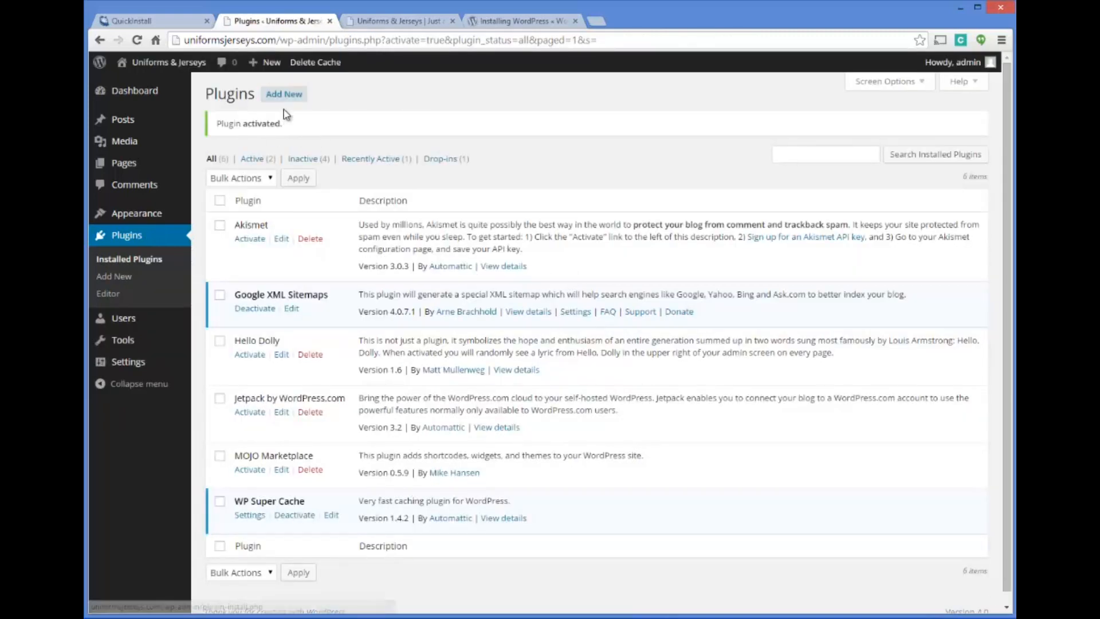
Return to adding new plugins and search for "yoast seo"
click(283, 94)
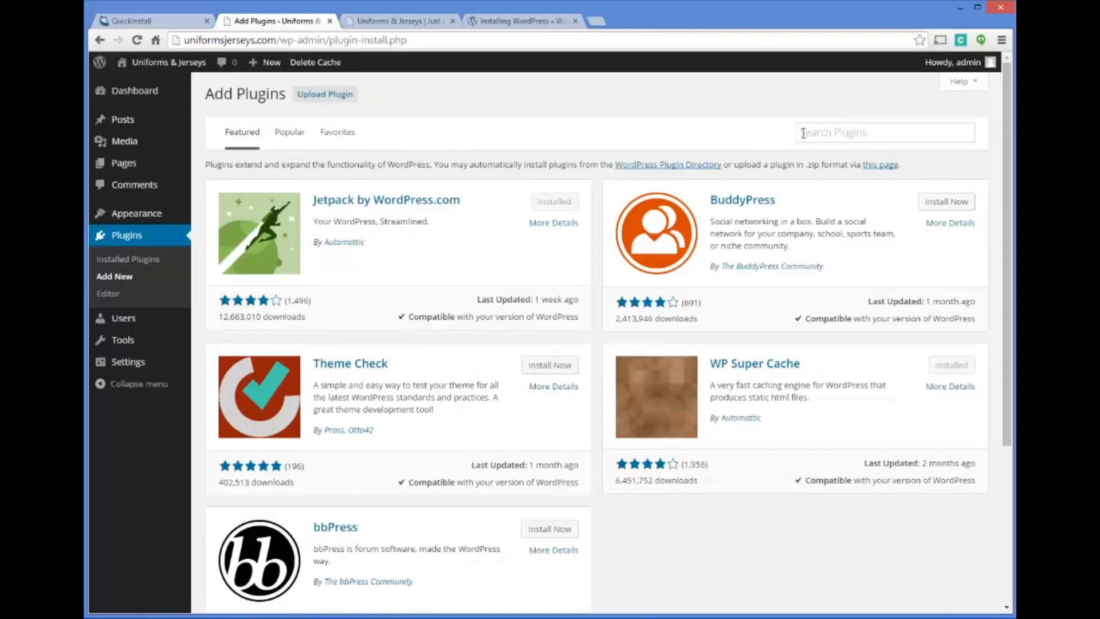
click(805, 132)
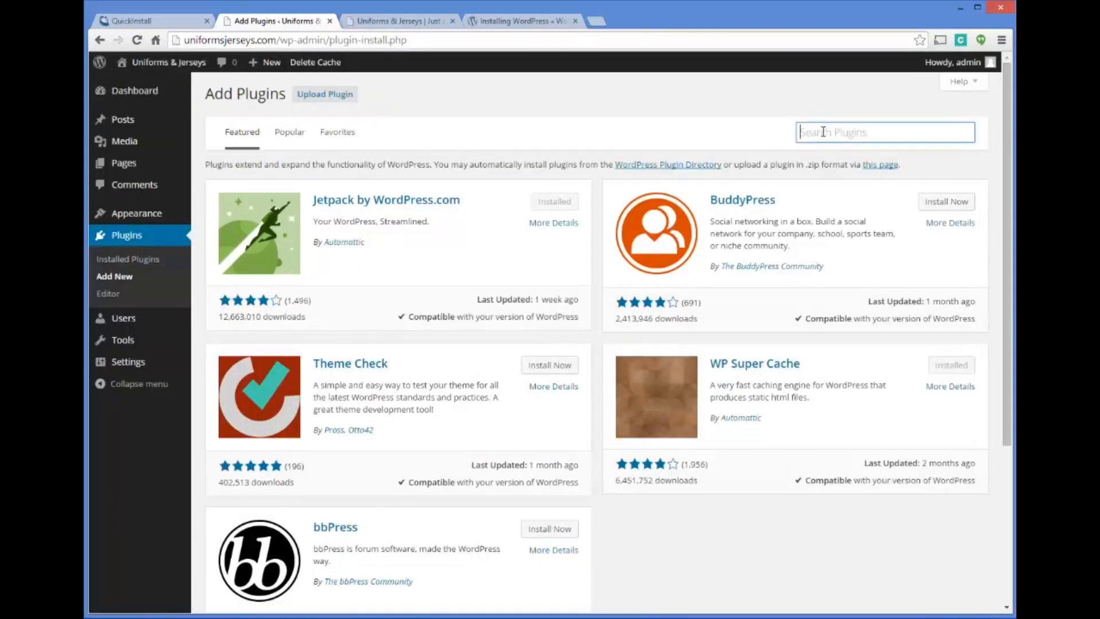
text(yoast seo)
key(Return)
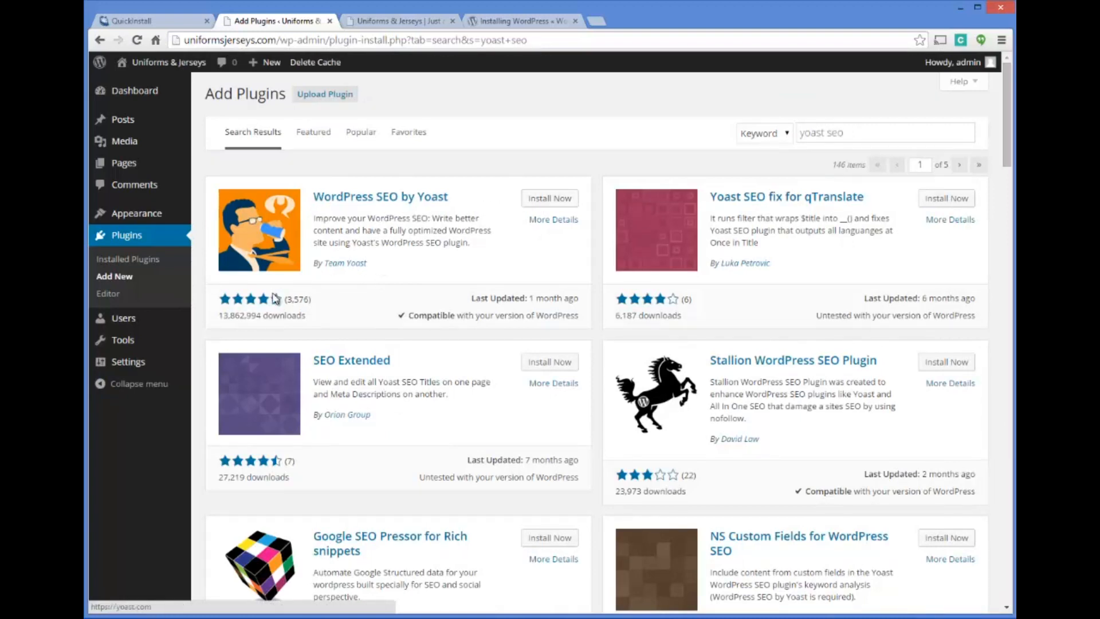
Install and activate the WordPress SEO by Yoast plugin
click(561, 201)
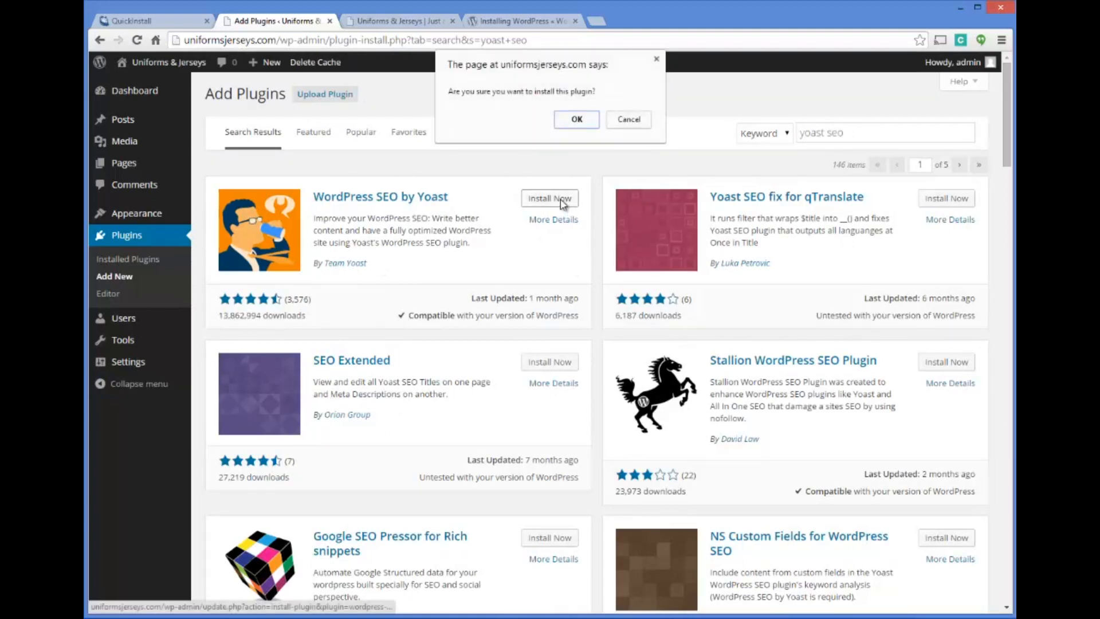
click(575, 120)
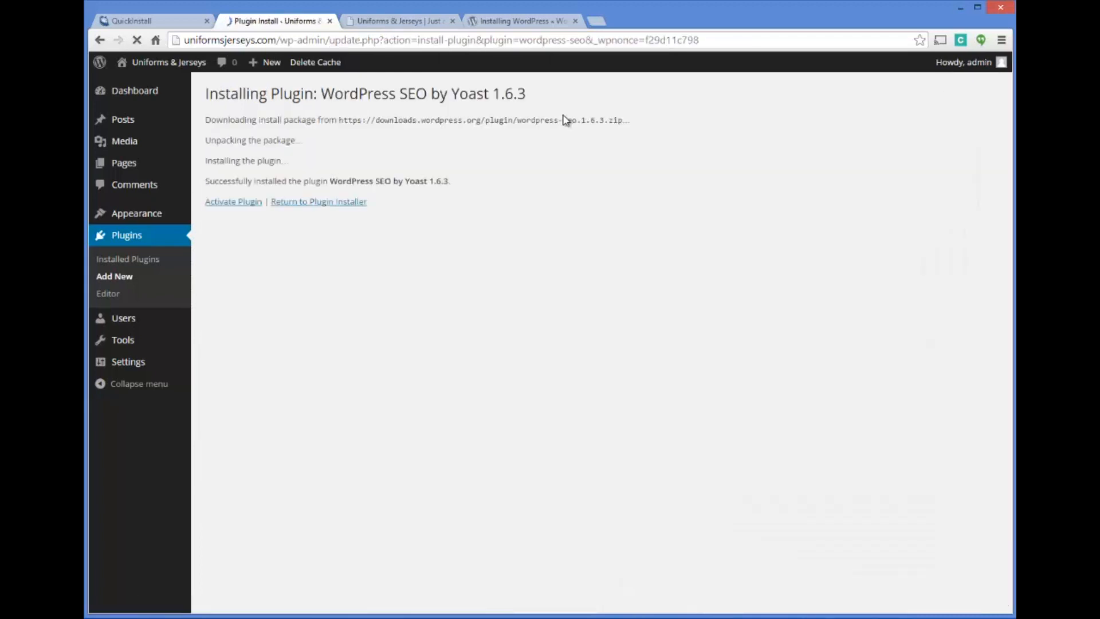
click(230, 203)
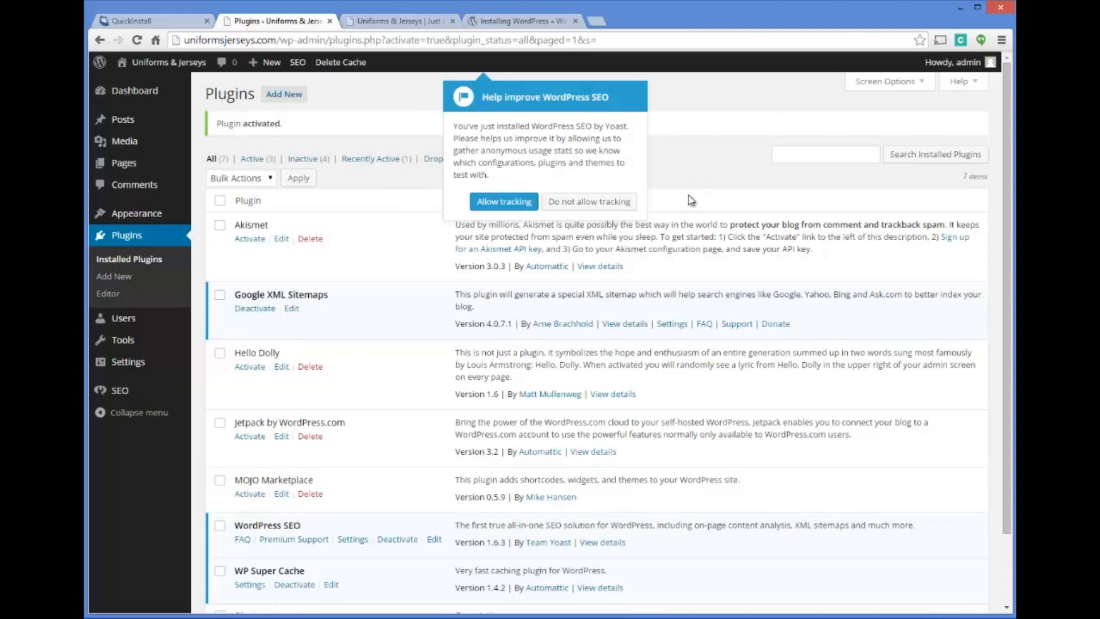
Check the WordPress Updates page and allow anonymous usage tracking for WordPress SEO by Yoast
click(145, 92)
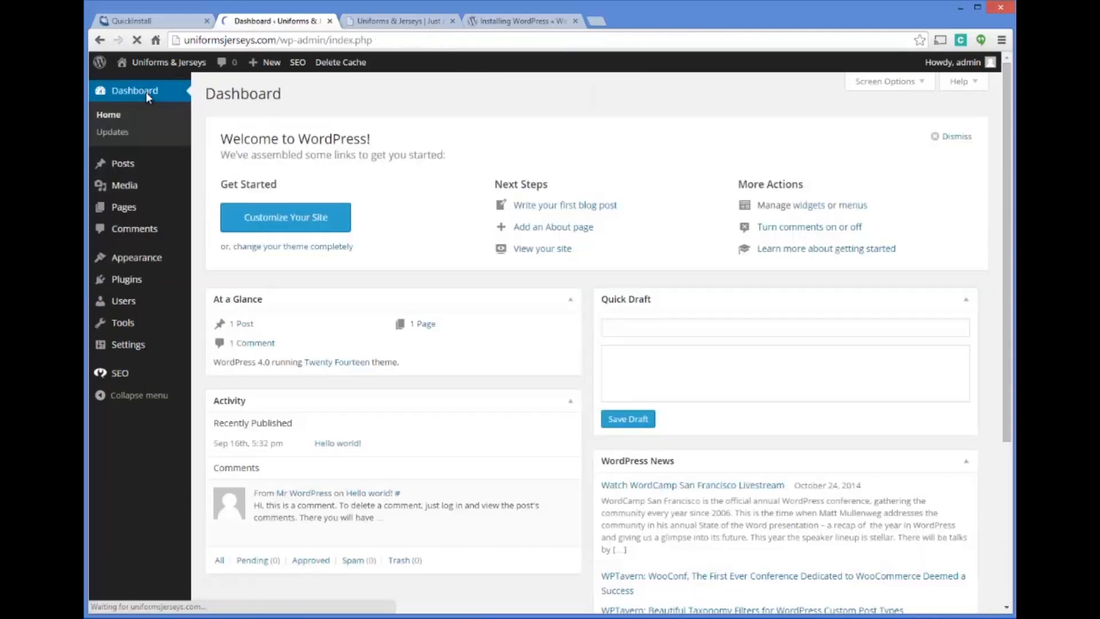
click(120, 133)
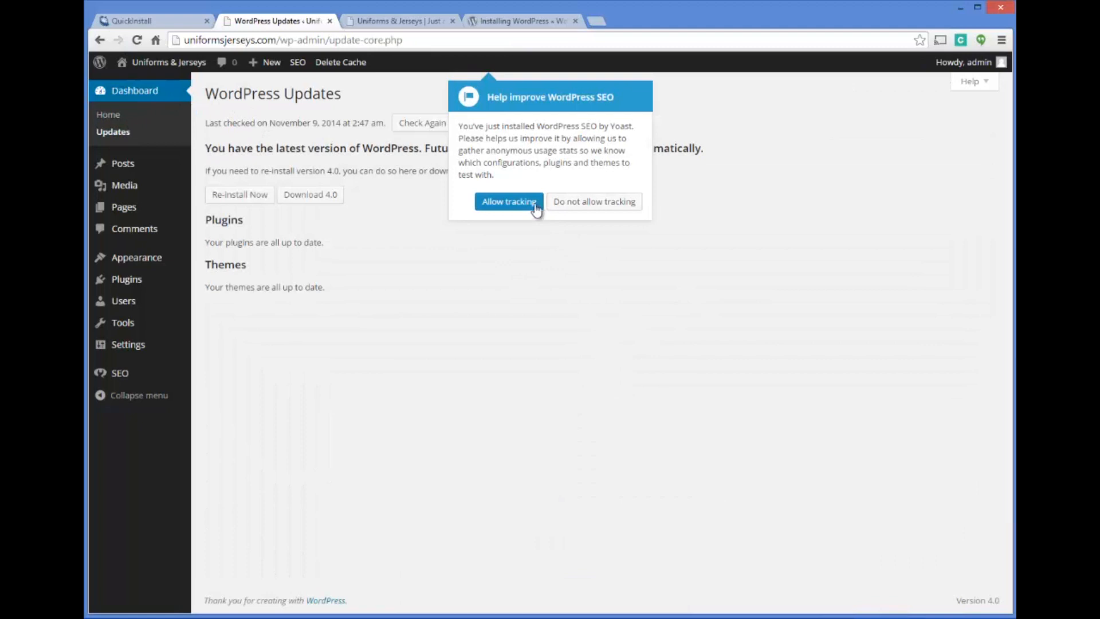
click(512, 202)
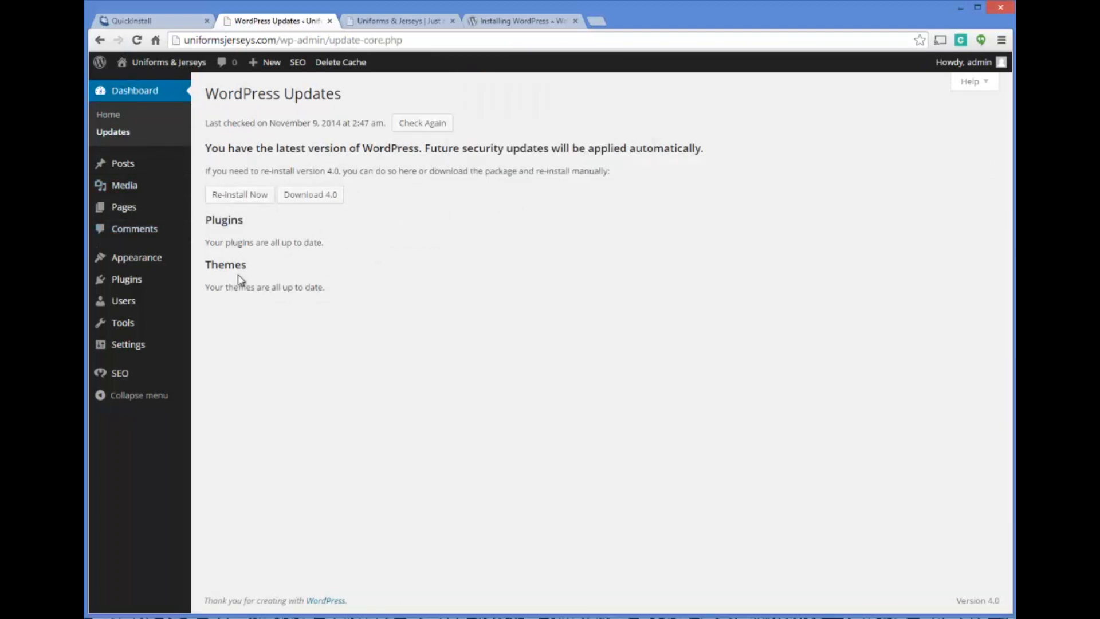
mouse_move(138, 375)
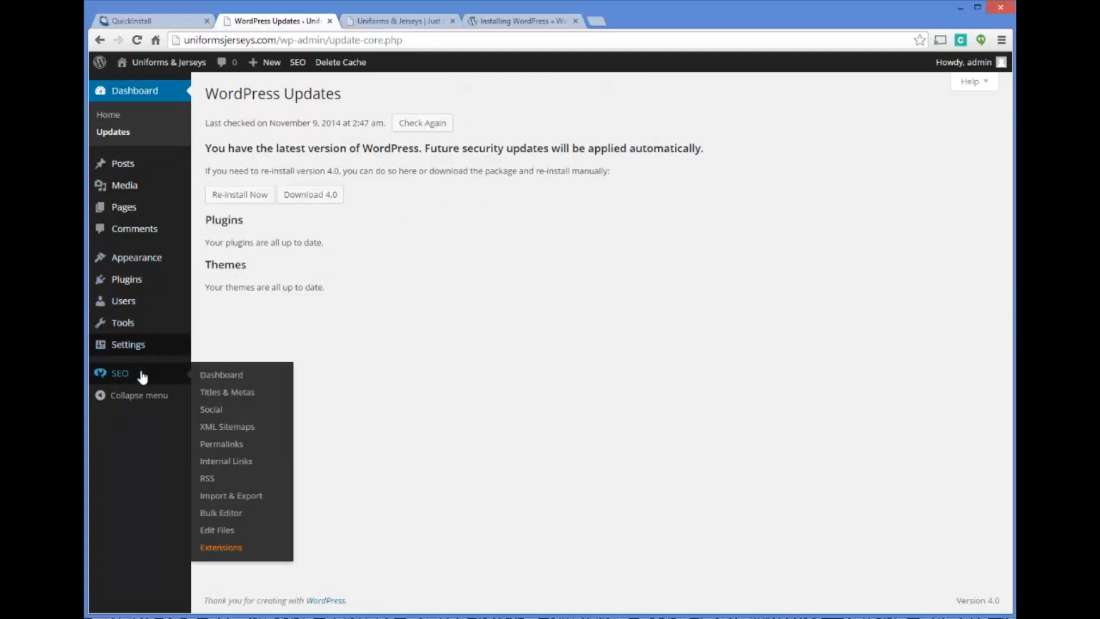
Open the installed themes, dismiss the Yoast tour notice, and activate the Twenty Twelve theme
mouse_move(157, 259)
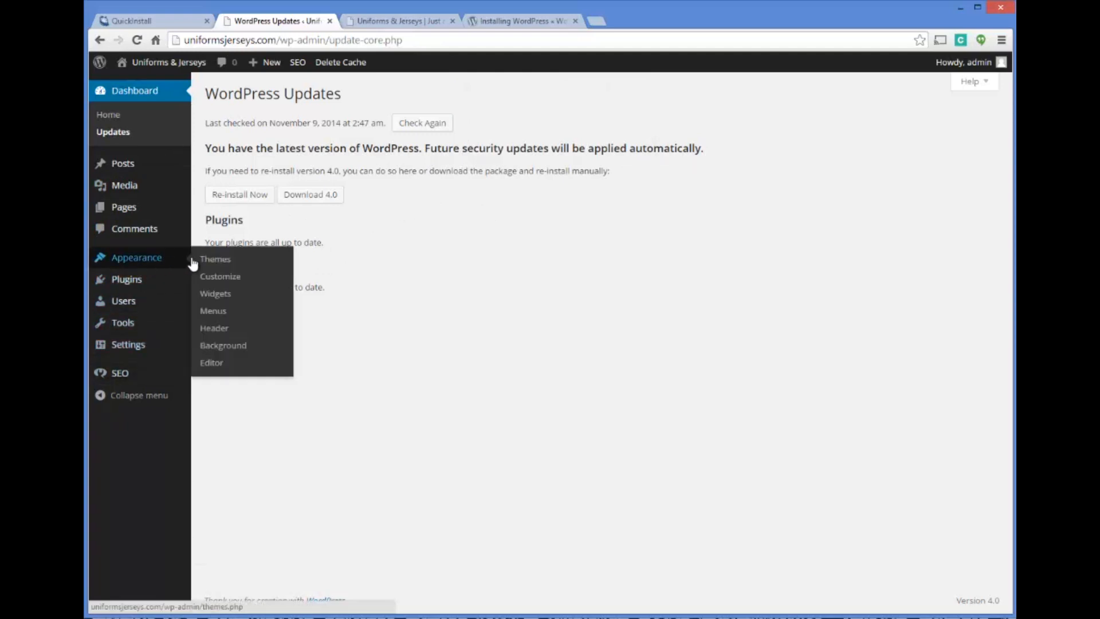
click(212, 260)
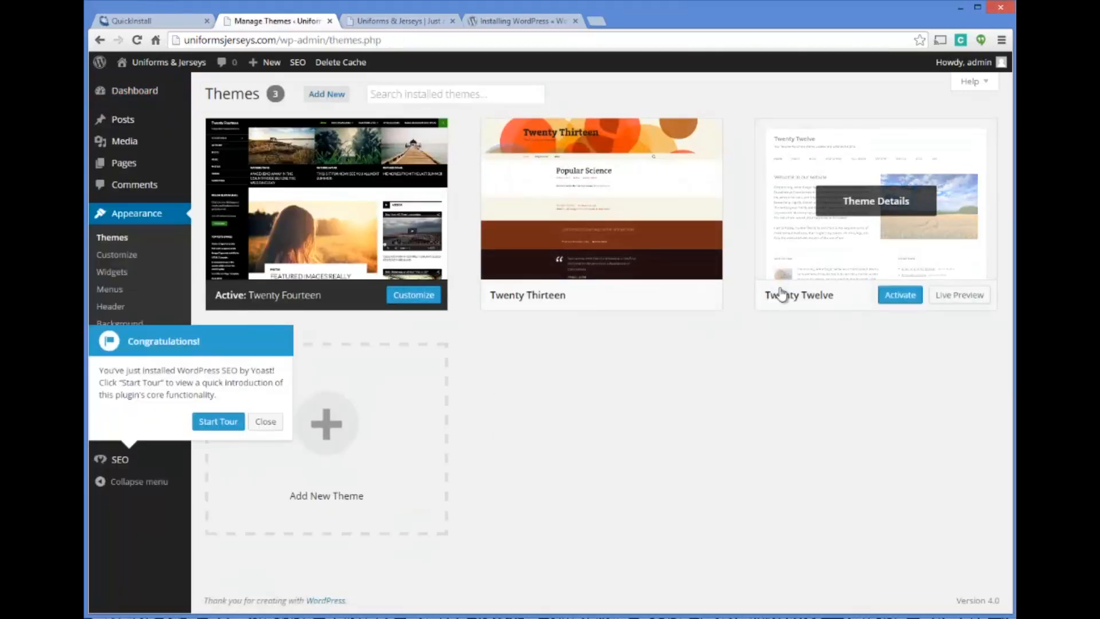
click(265, 421)
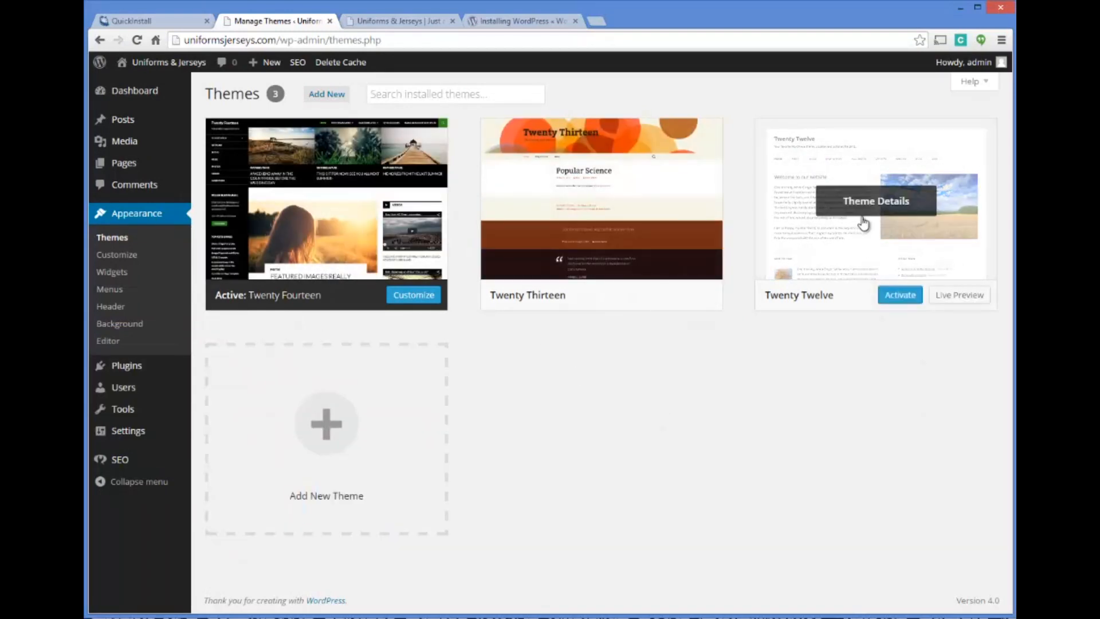
click(897, 295)
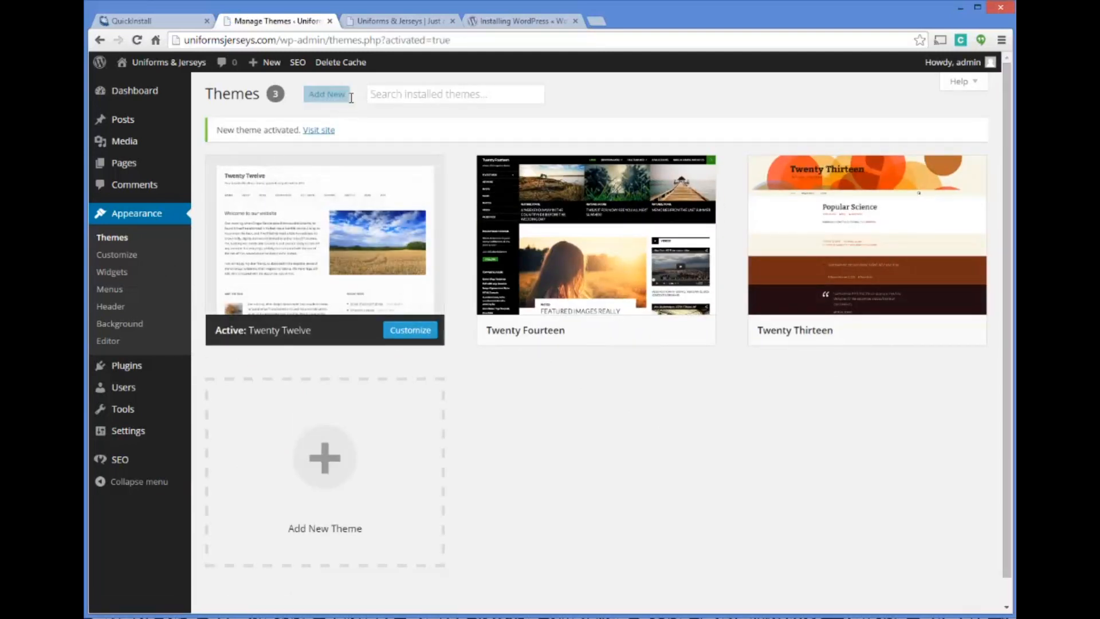
Reload the live site to view it with the Twenty Twelve theme, then return to the theme list
click(419, 21)
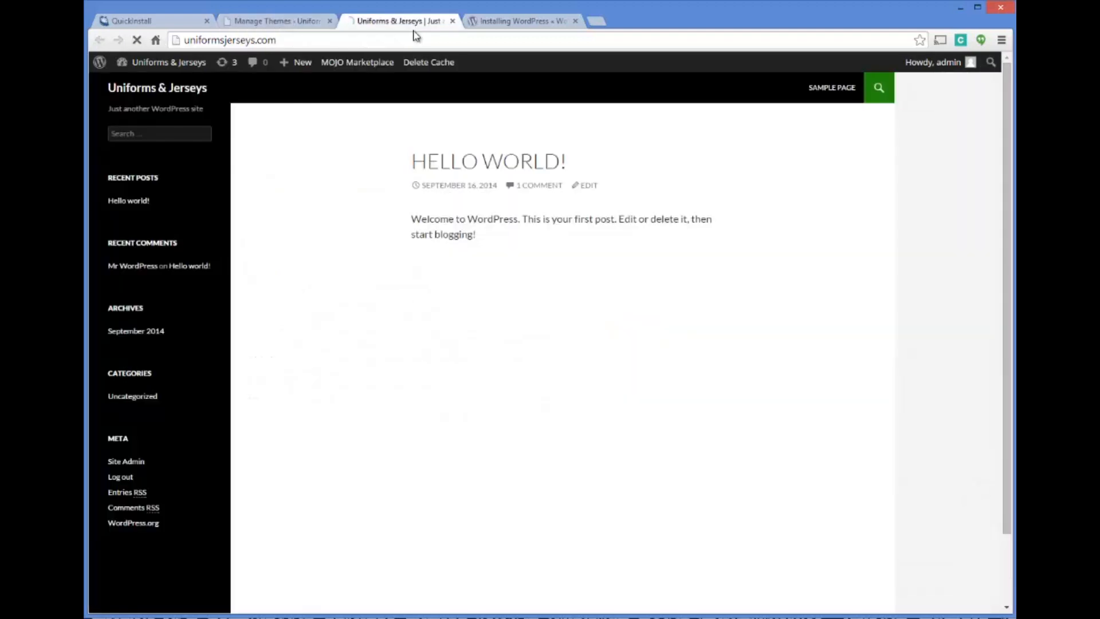
key(Return)
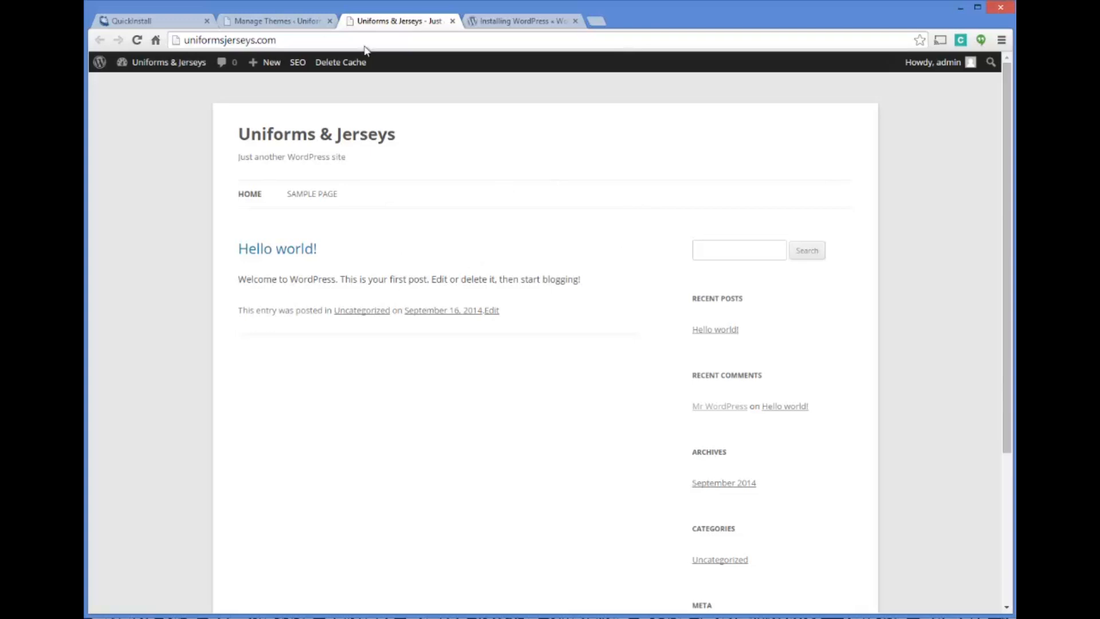
click(299, 22)
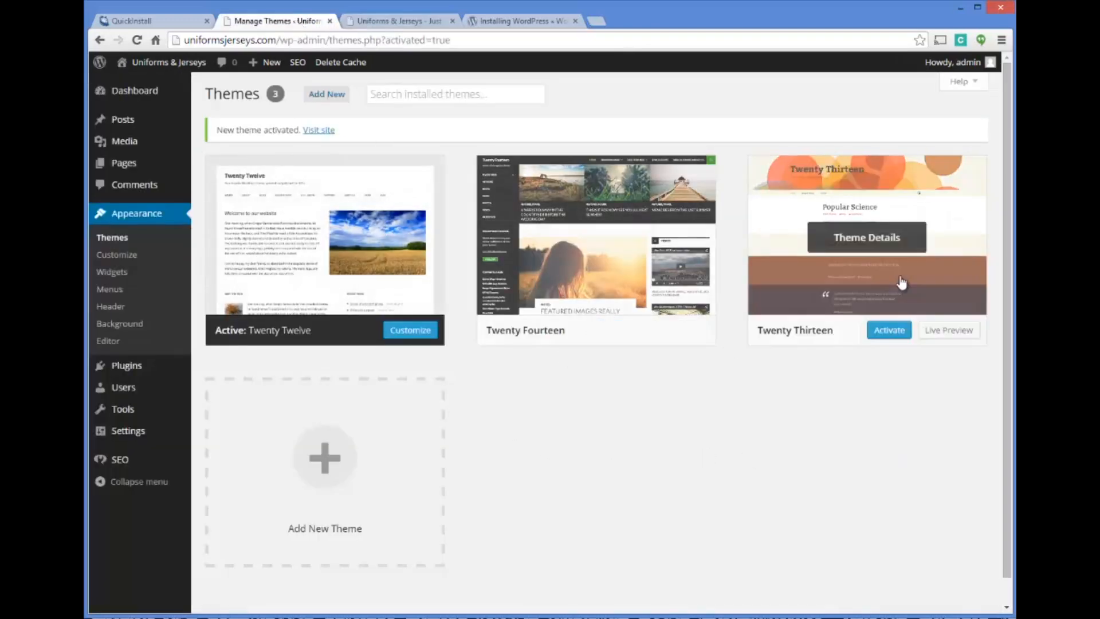
click(391, 25)
click(297, 22)
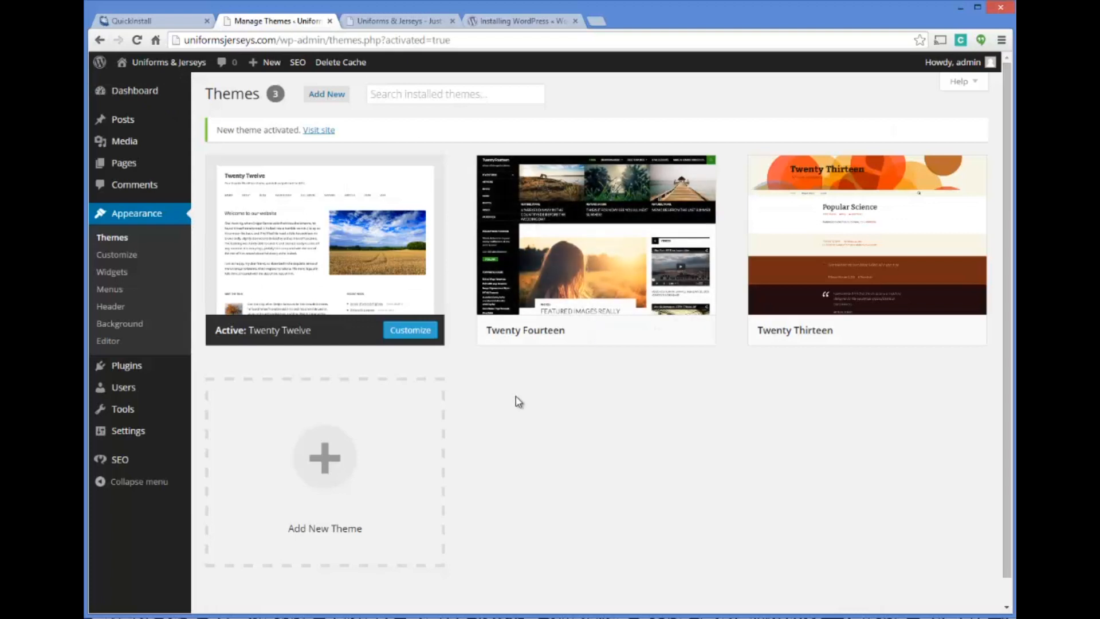
scroll(516, 397, down, 1)
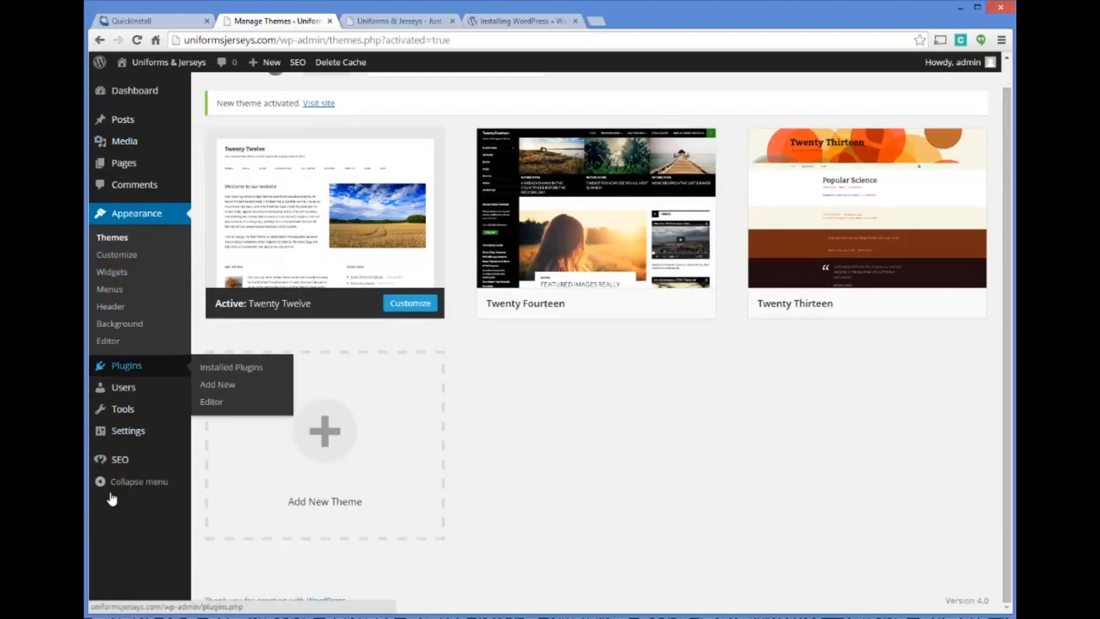
click(131, 434)
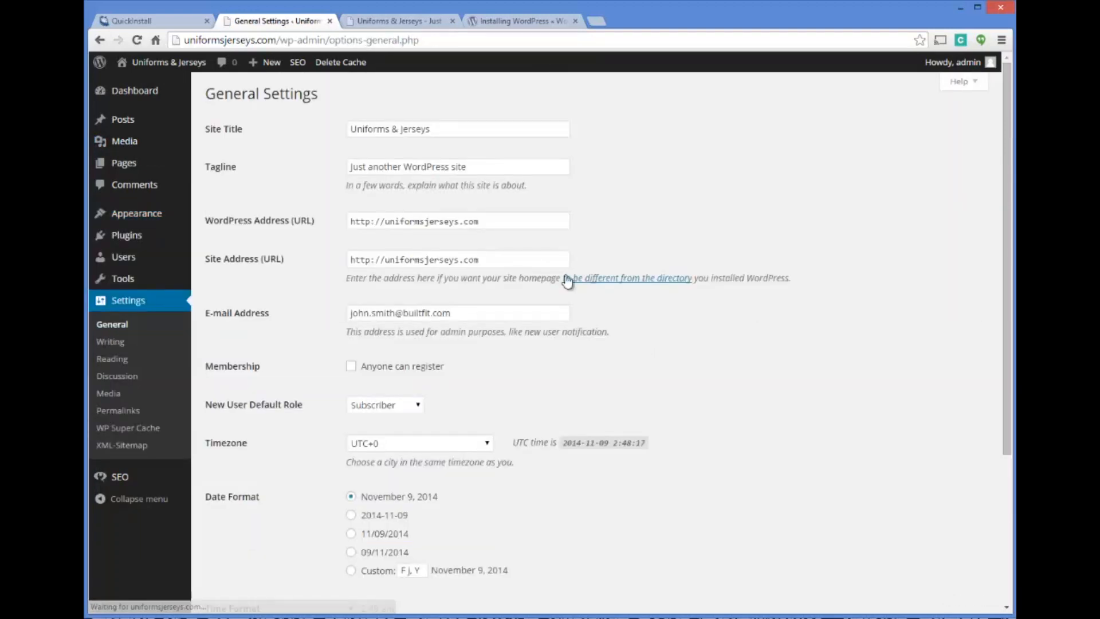
click(384, 223)
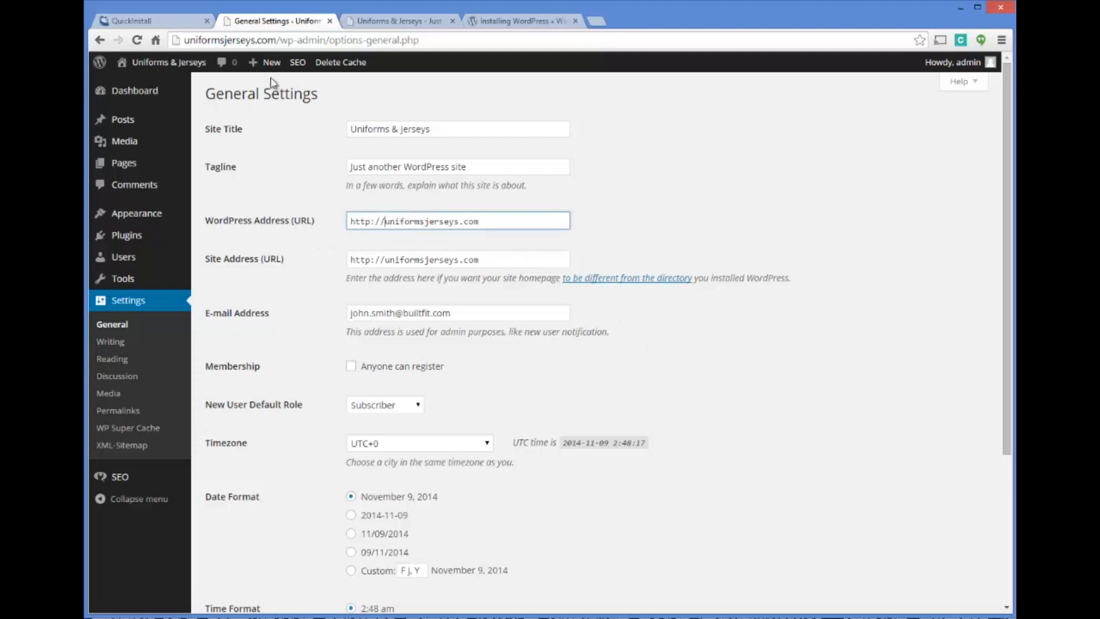
click(188, 23)
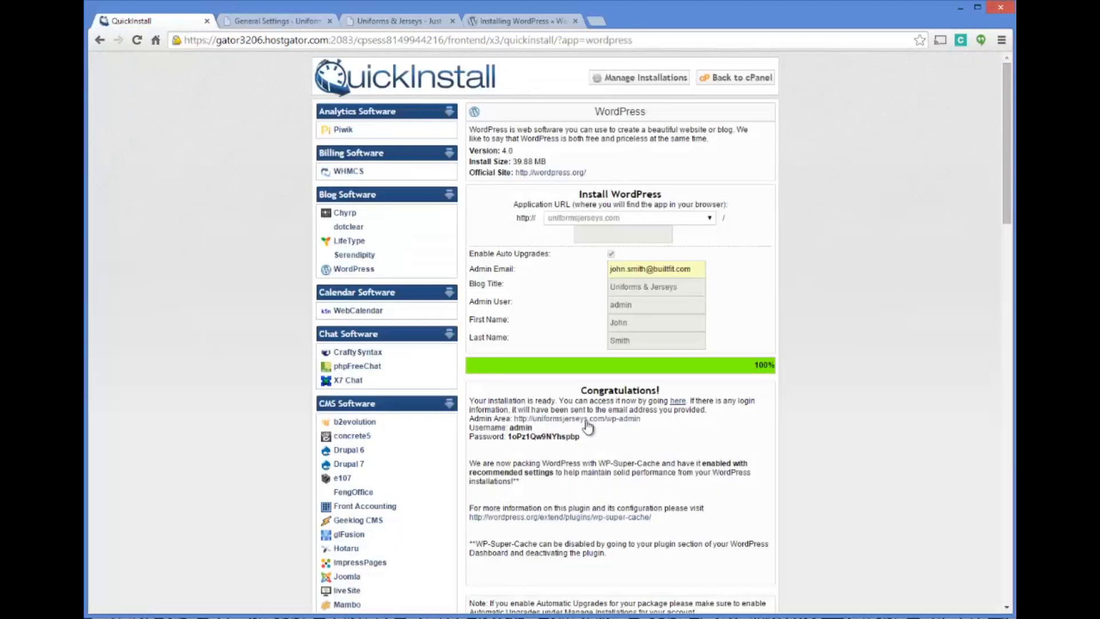
click(273, 22)
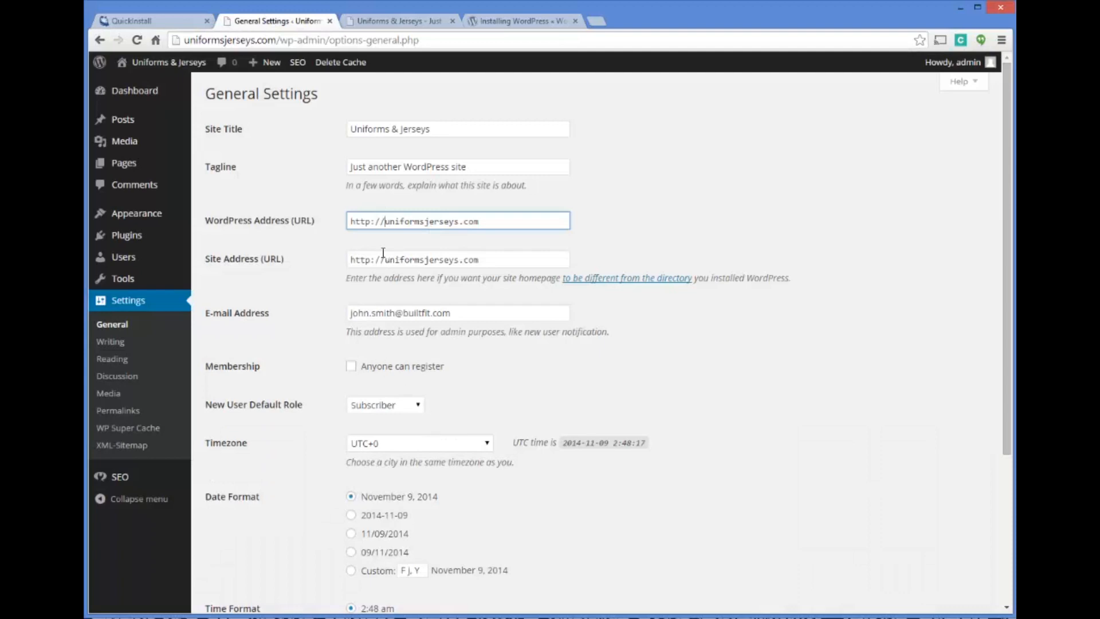
text(www.)
click(386, 258)
text(www.)
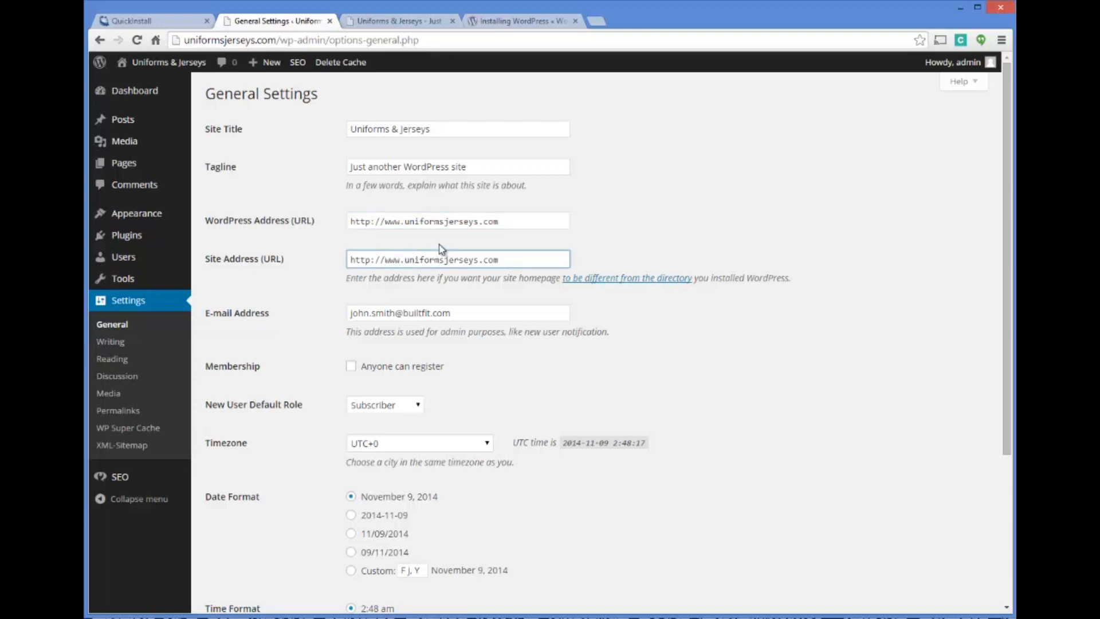
drag(518, 261, 203, 206)
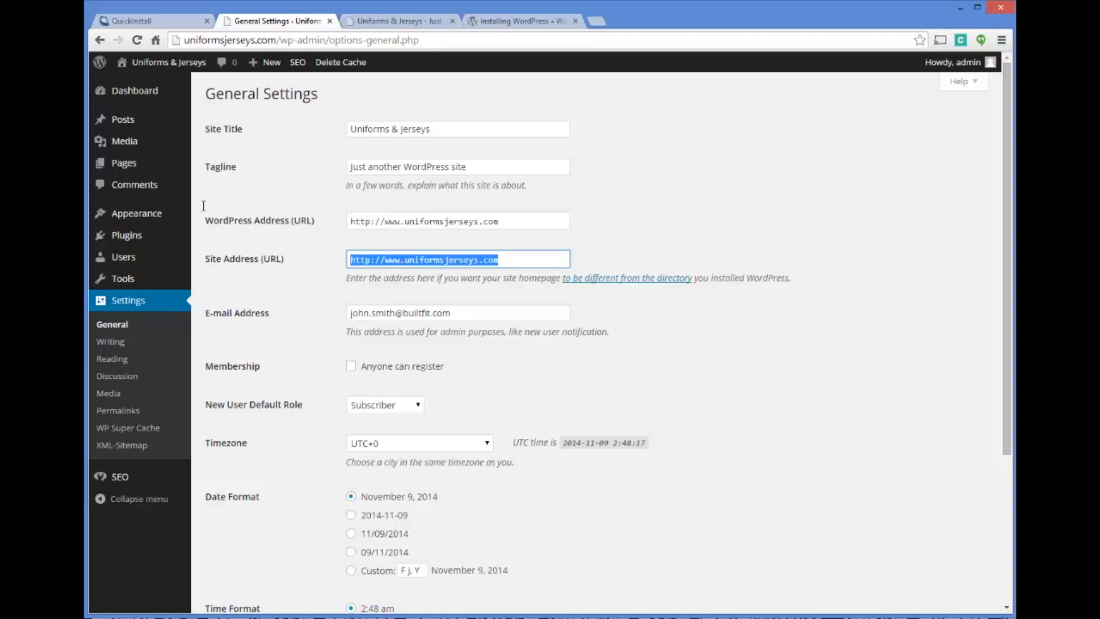
drag(331, 246, 521, 265)
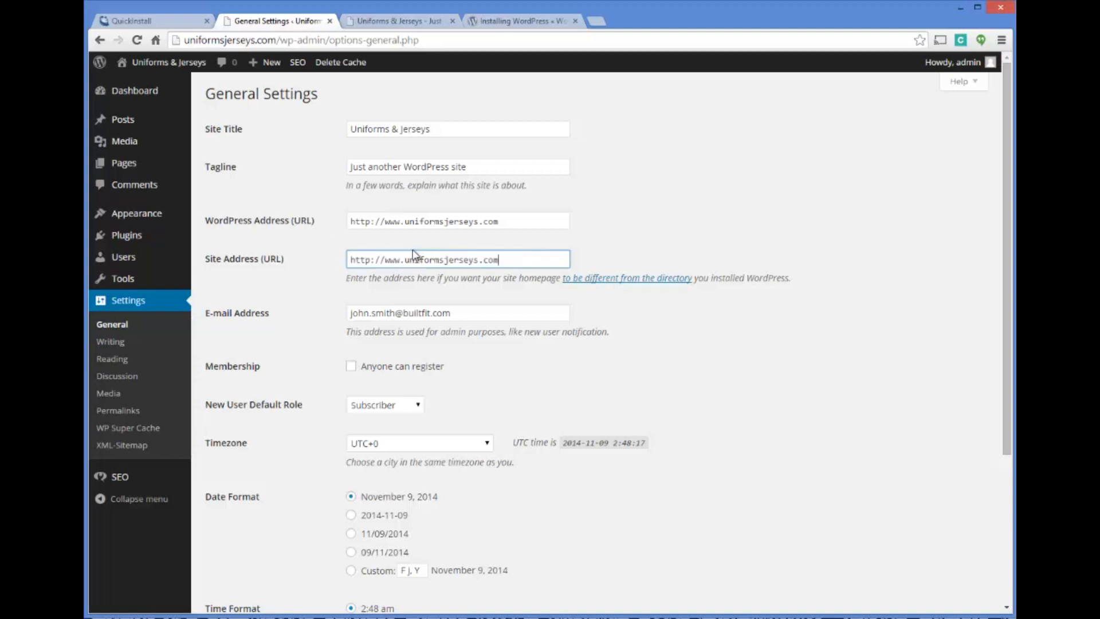
Replace the site tagline with "Your one stop shop for sports uniforms and jerseys!"
drag(484, 170, 239, 145)
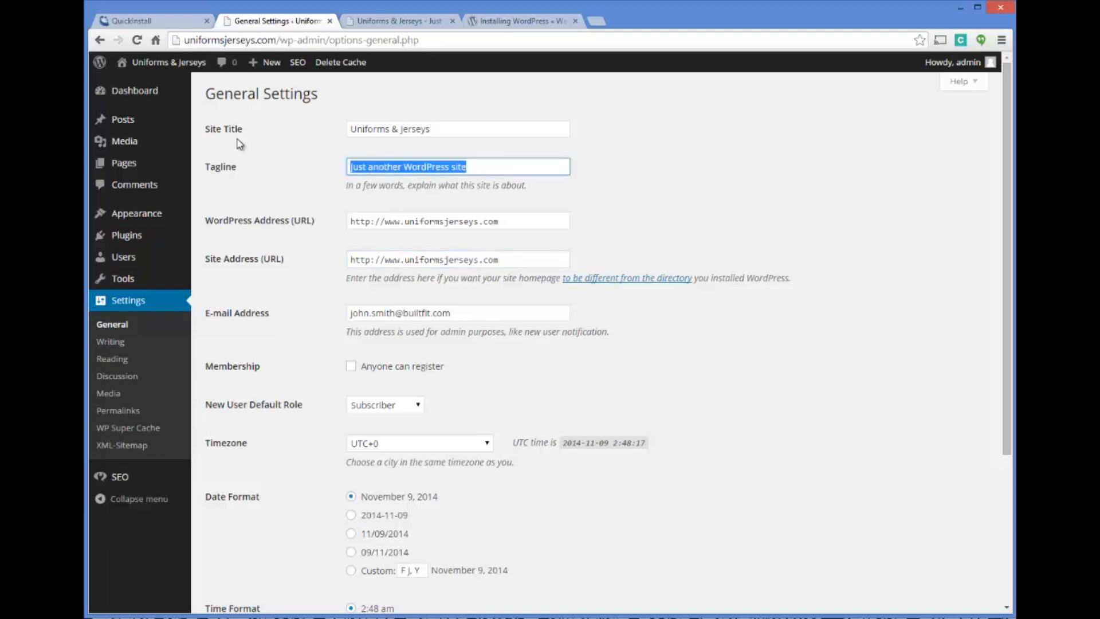
key(BackSpace)
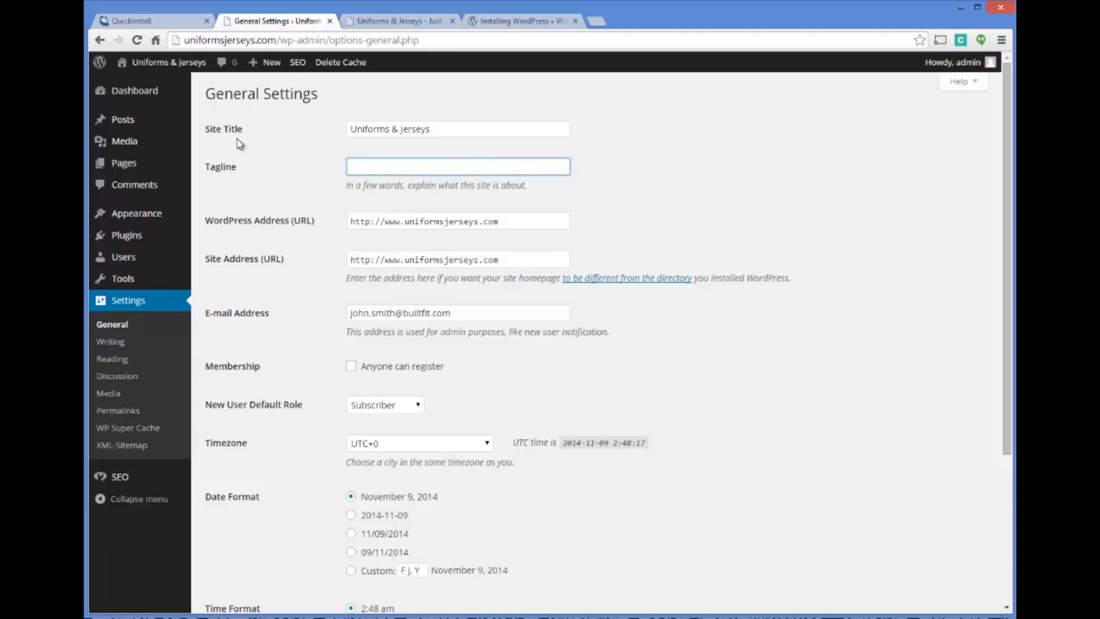
text(Your one stop shop for sports uniforms and jerseys!)
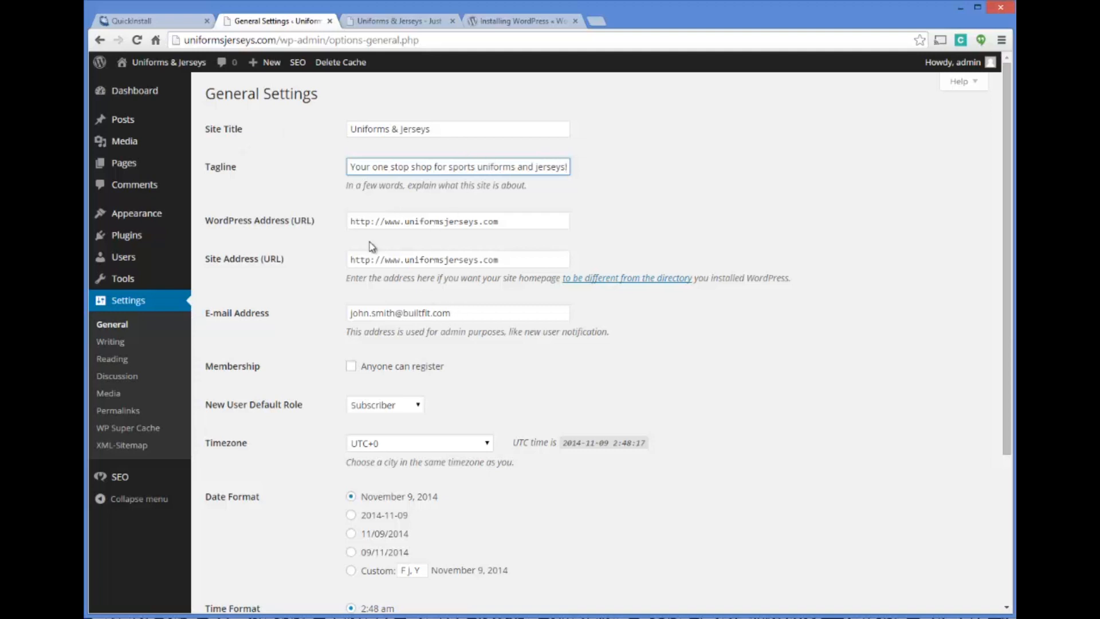
Check the www prefix in the WordPress Address and save the general settings
click(402, 223)
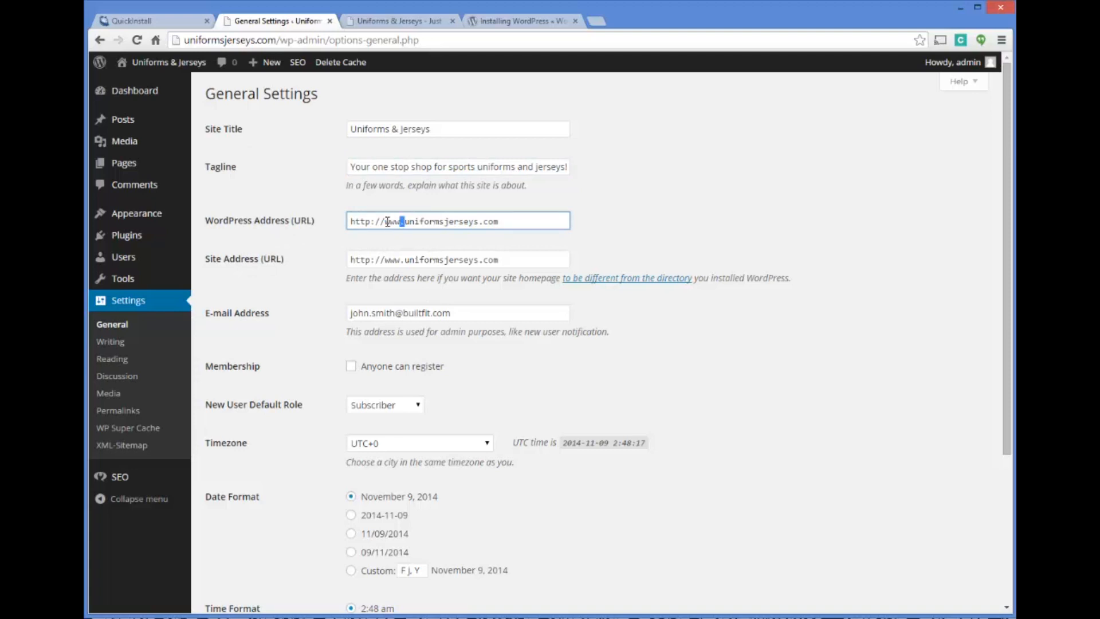
drag(388, 222, 385, 221)
click(505, 223)
scroll(625, 217, down, 4)
click(237, 544)
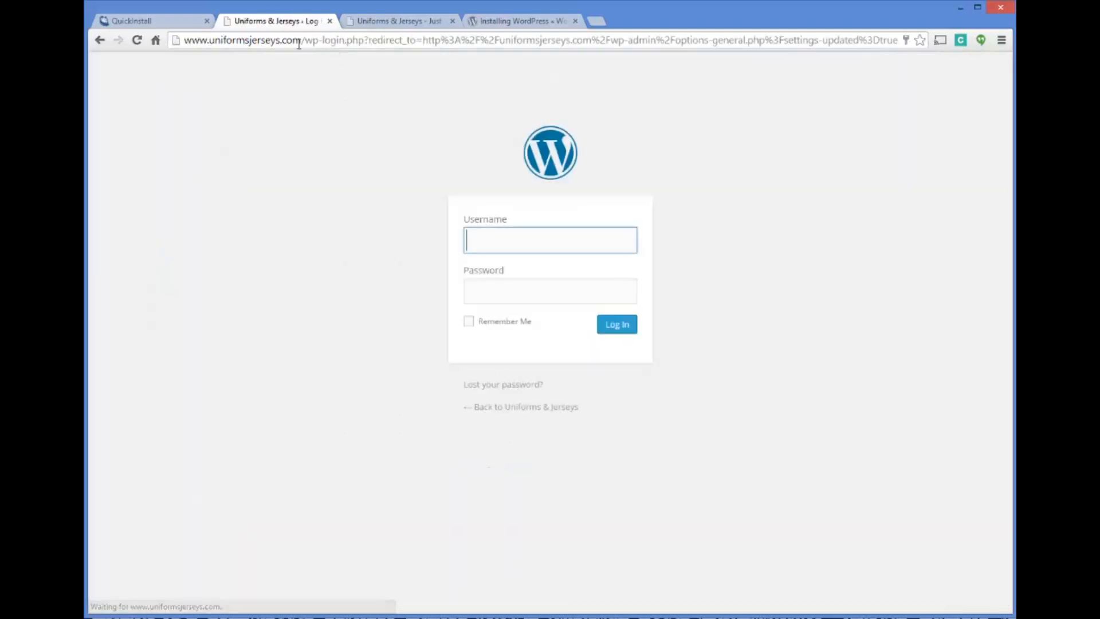
Log back in to WordPress as admin, using the account password copied from the QuickInstall confirmation page
click(163, 22)
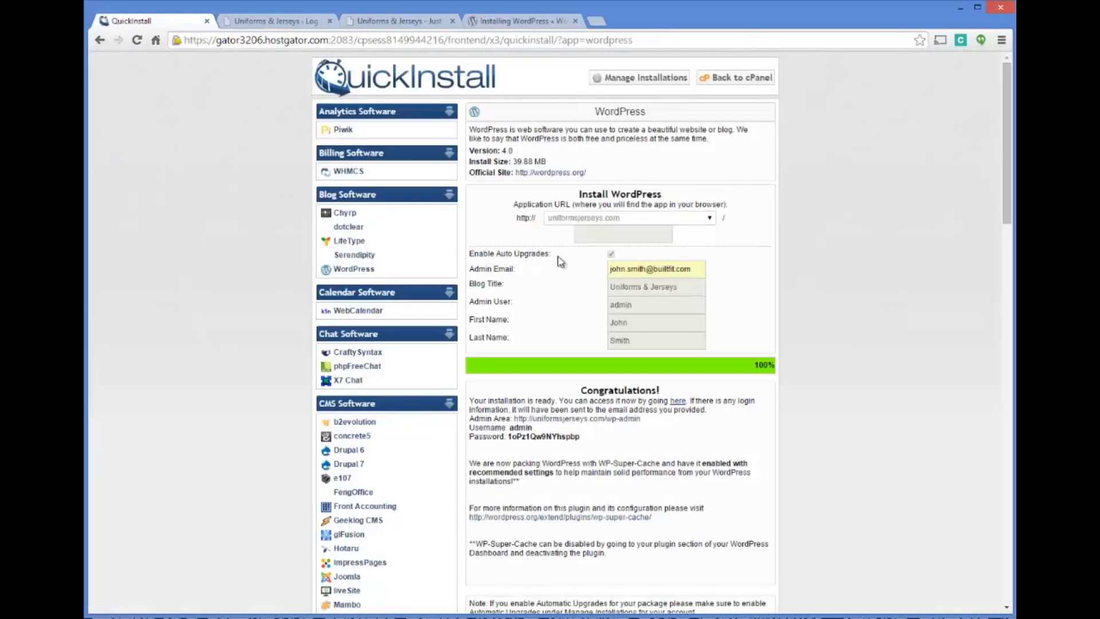
drag(580, 437, 508, 437)
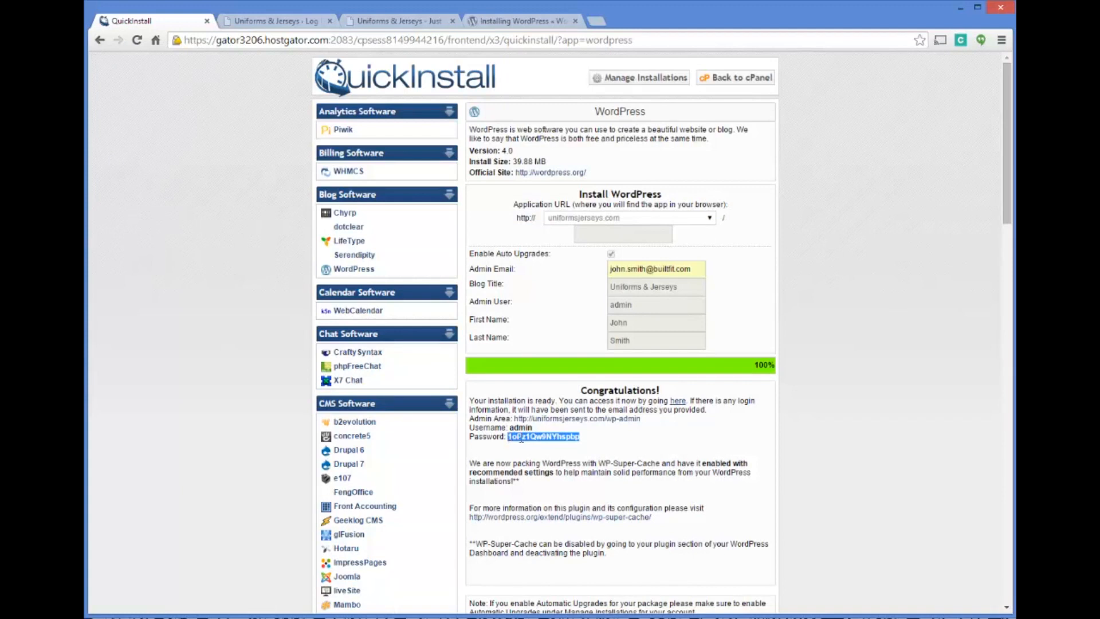
right_click(524, 439)
click(554, 447)
click(280, 23)
text(a)
key(Down)
key(Return)
key(Tab)
key(ctrl+v)
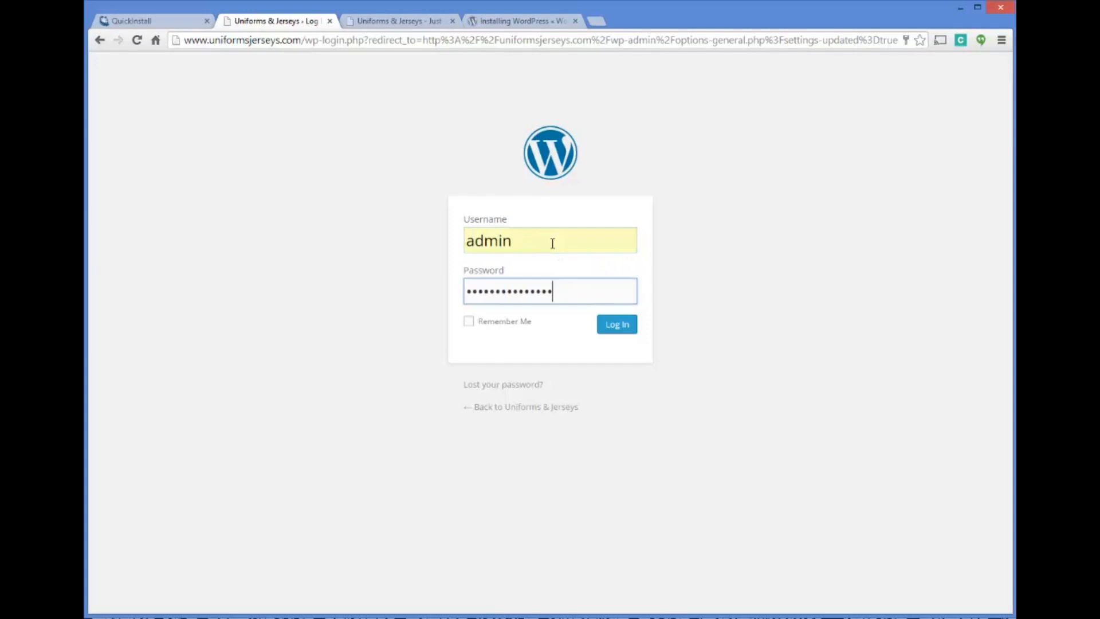
key(Return)
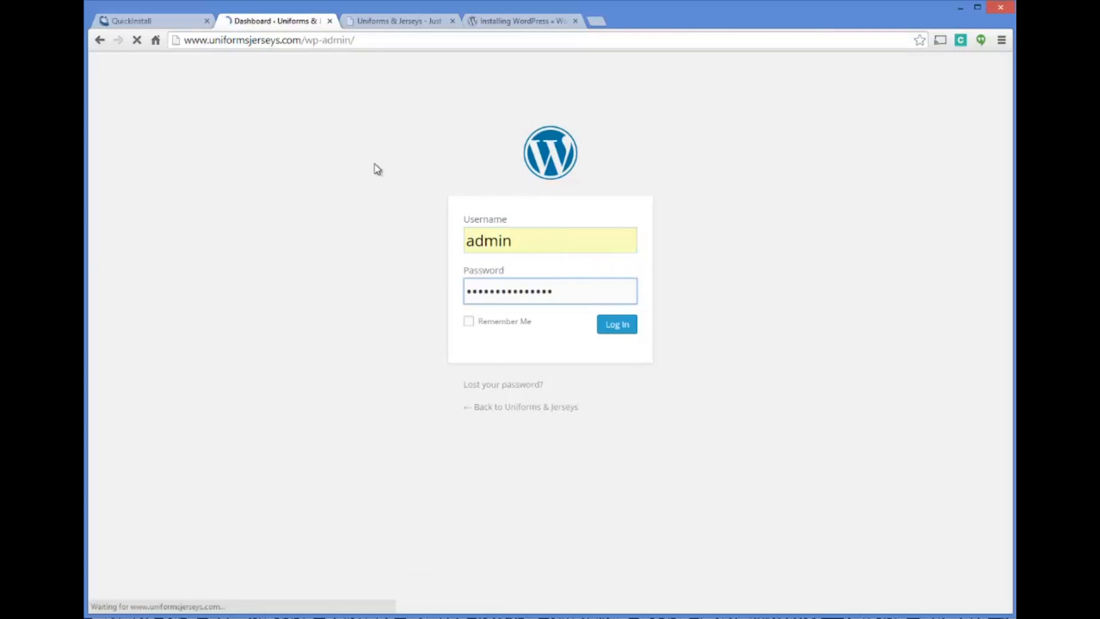
Reload the live site at its address to check the saved settings, then return to the WordPress dashboard
click(415, 21)
click(416, 42)
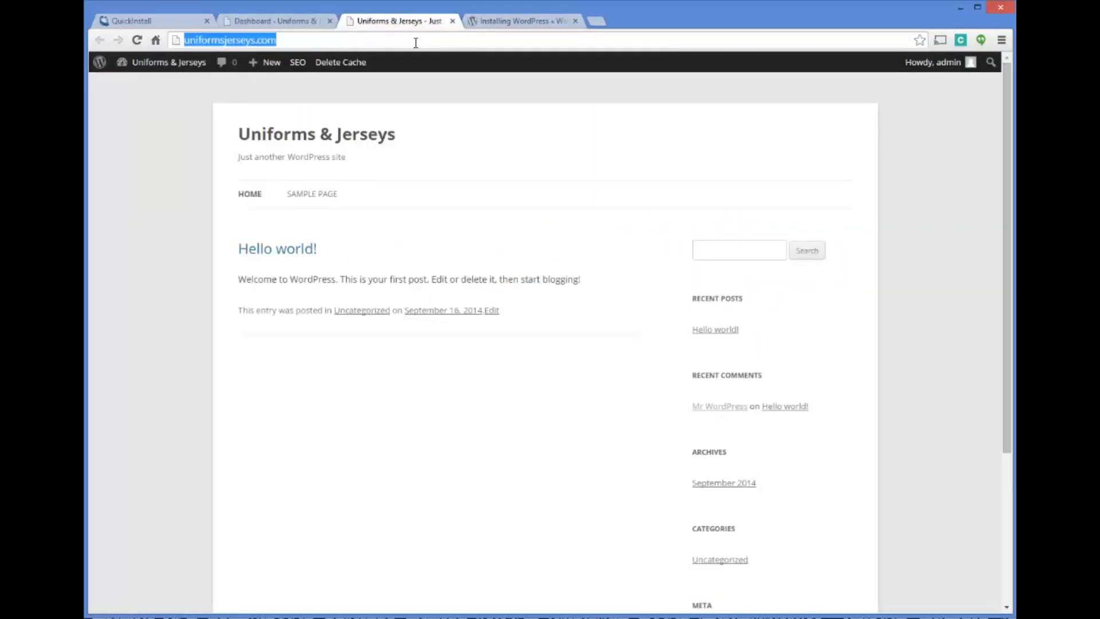
key(Return)
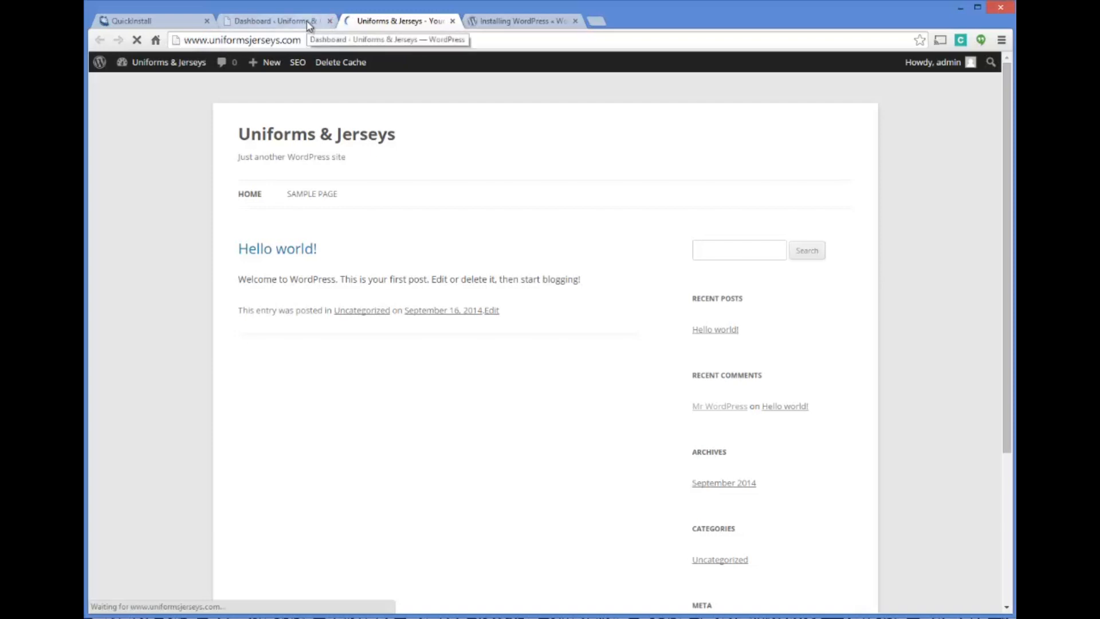
click(310, 23)
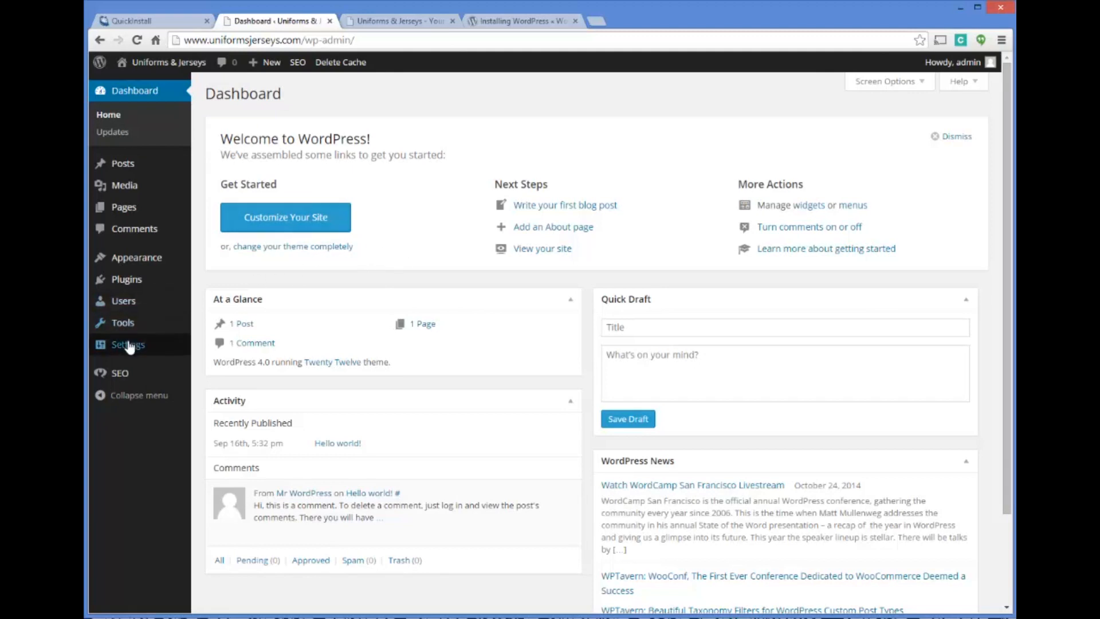
Open the Yoast SEO general settings and review the Webmaster Tools verification fields, including Google Webmaster Tools
mouse_move(125, 376)
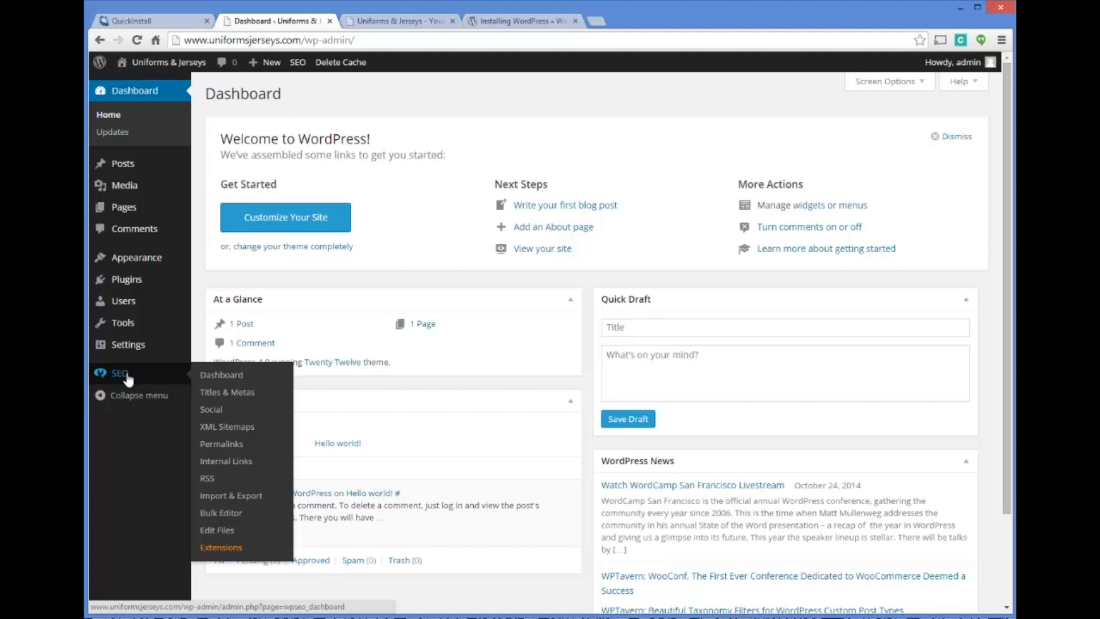
click(235, 377)
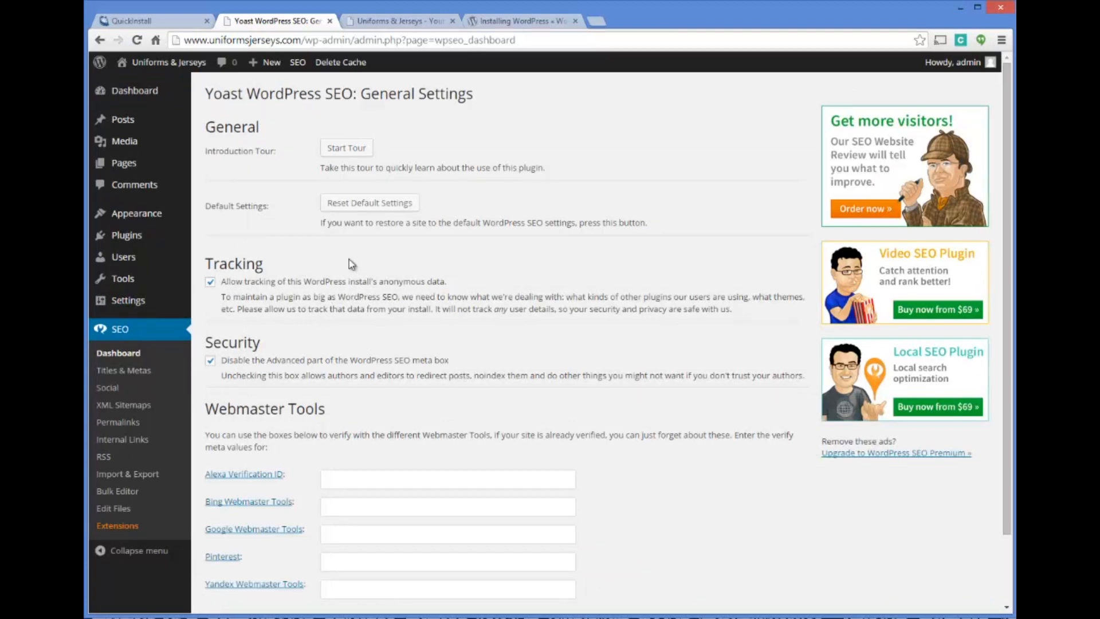
scroll(351, 263, down, 2)
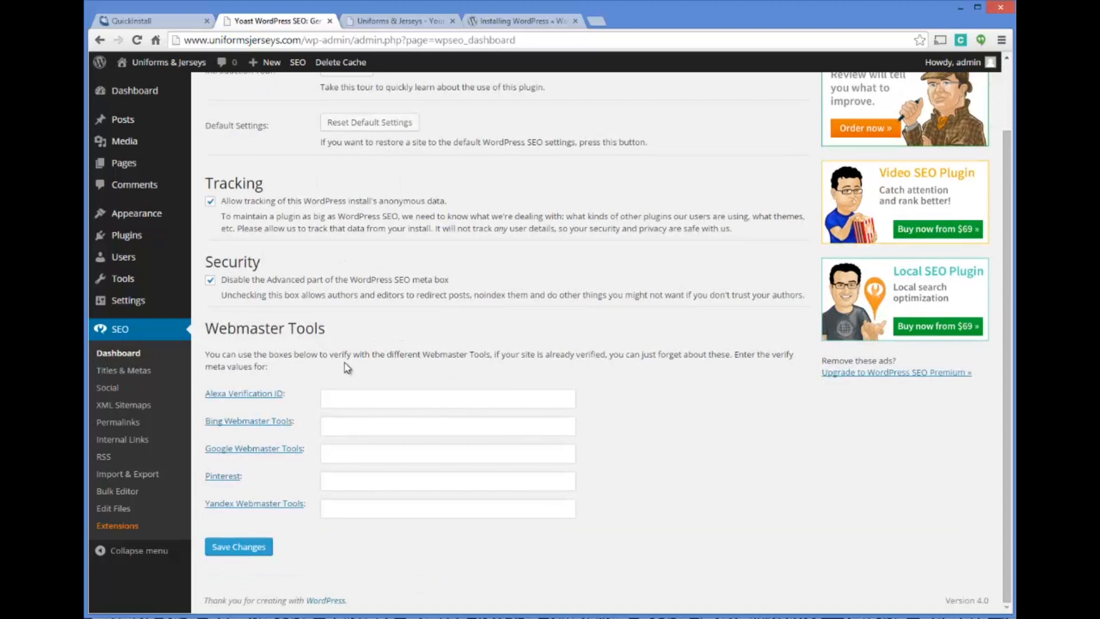
click(333, 453)
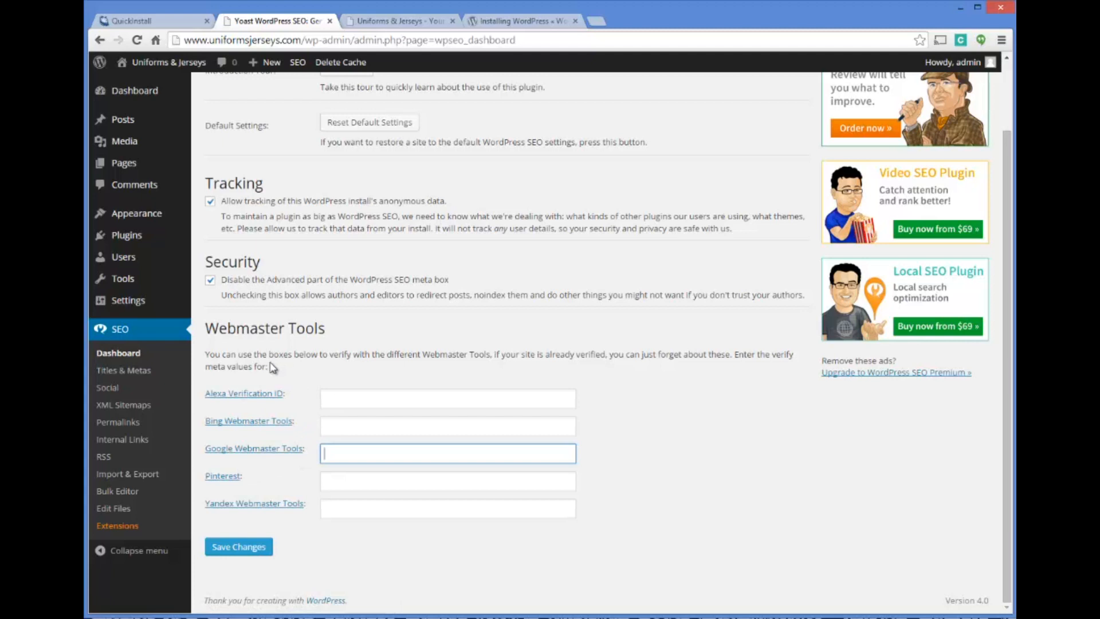
Open Yoast's Titles & Metas settings and review the general title, separator and sitewide meta options
click(125, 372)
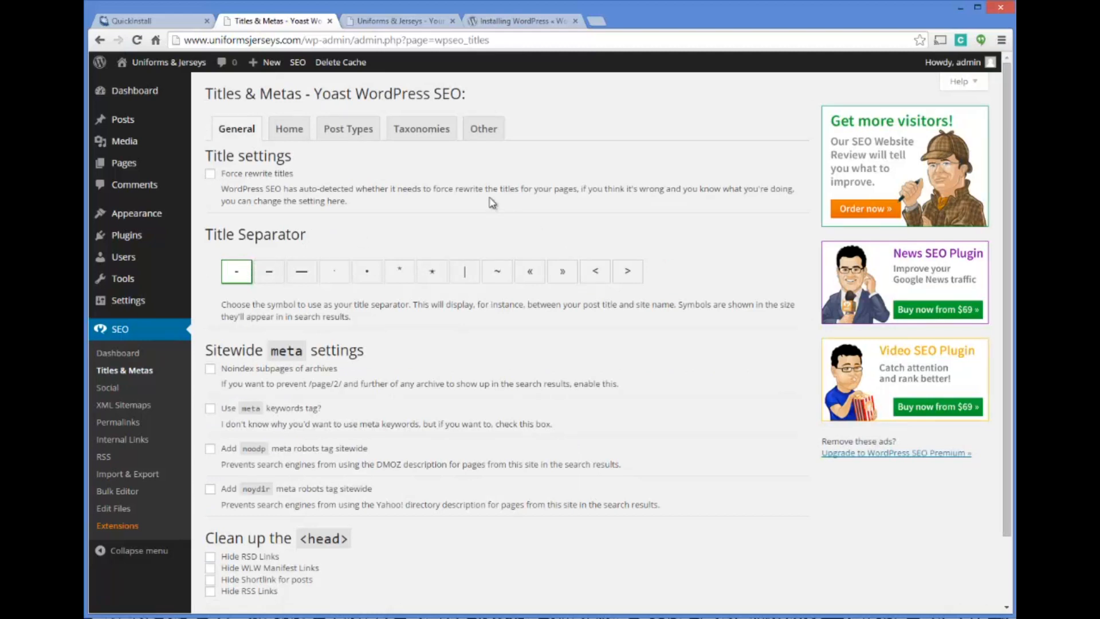
scroll(505, 183, down, 2)
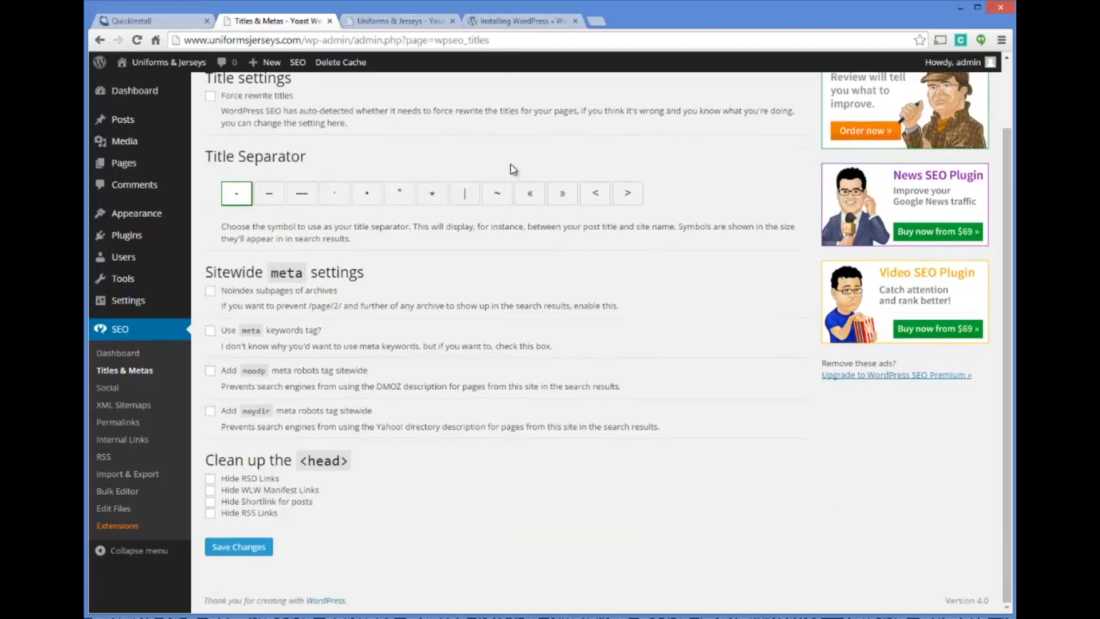
scroll(493, 189, up, 2)
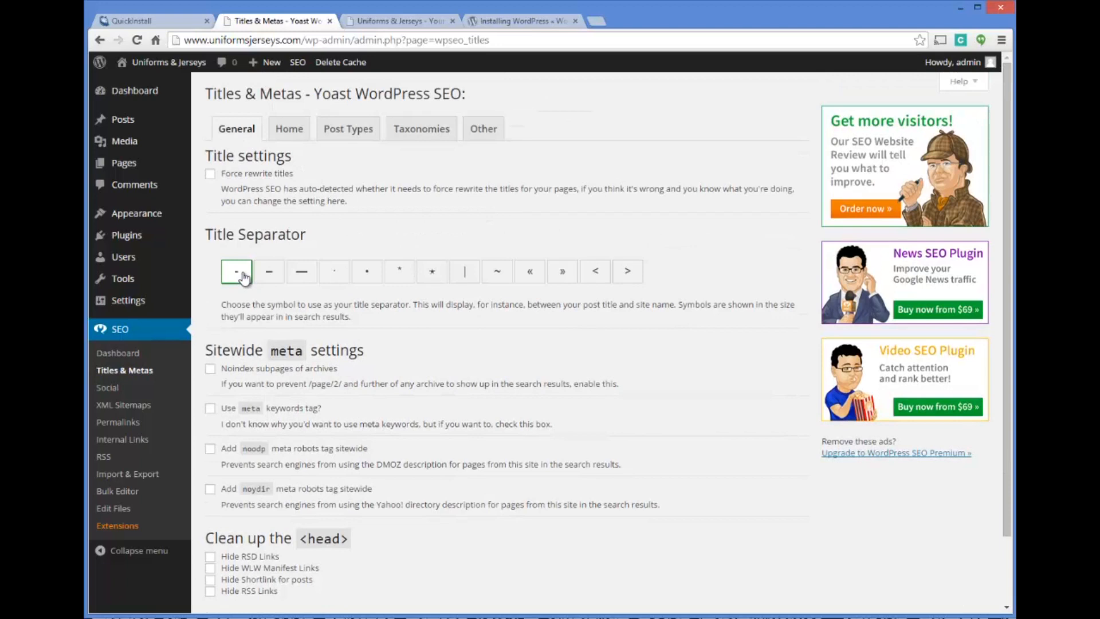
Review the homepage title template in Yoast's Titles & Metas settings, then look through the remaining general options
click(290, 128)
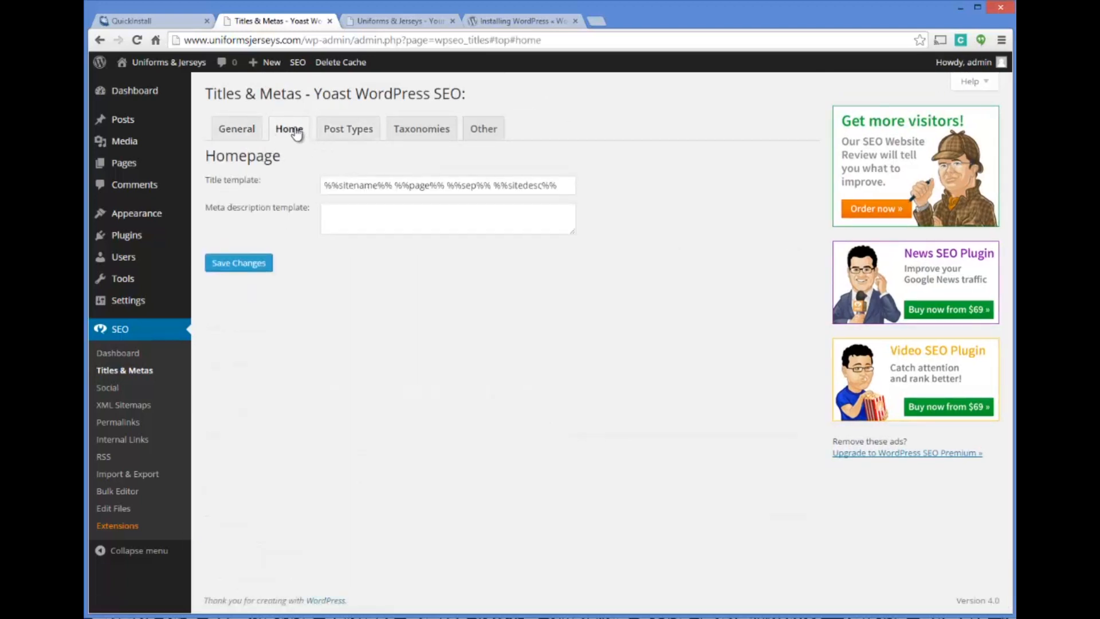
click(331, 130)
click(240, 130)
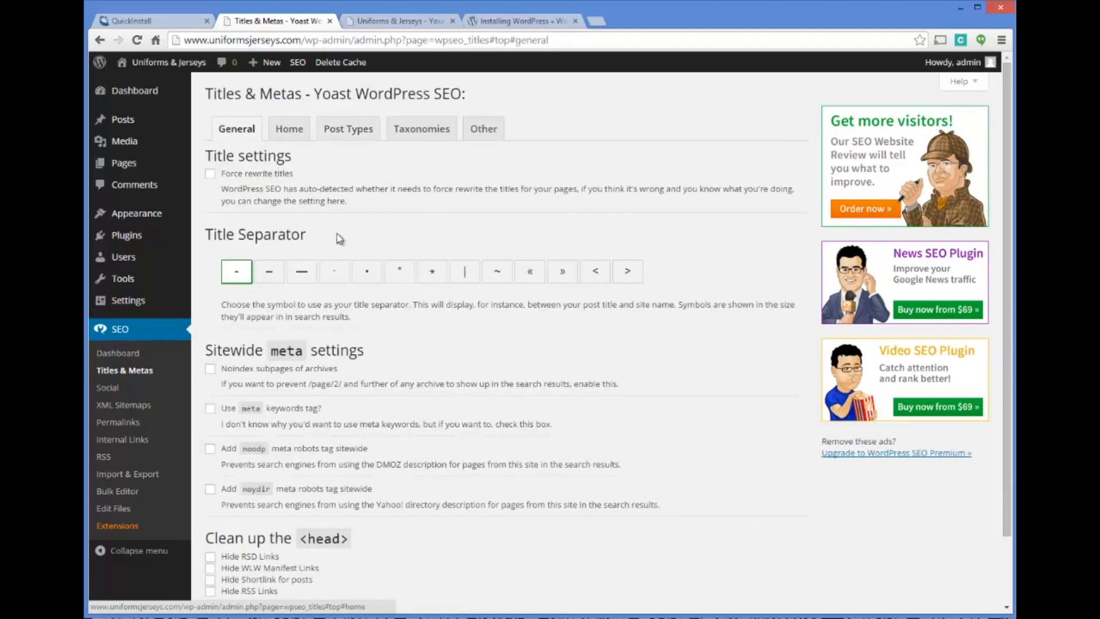
scroll(410, 170, down, 1)
scroll(424, 169, down, 1)
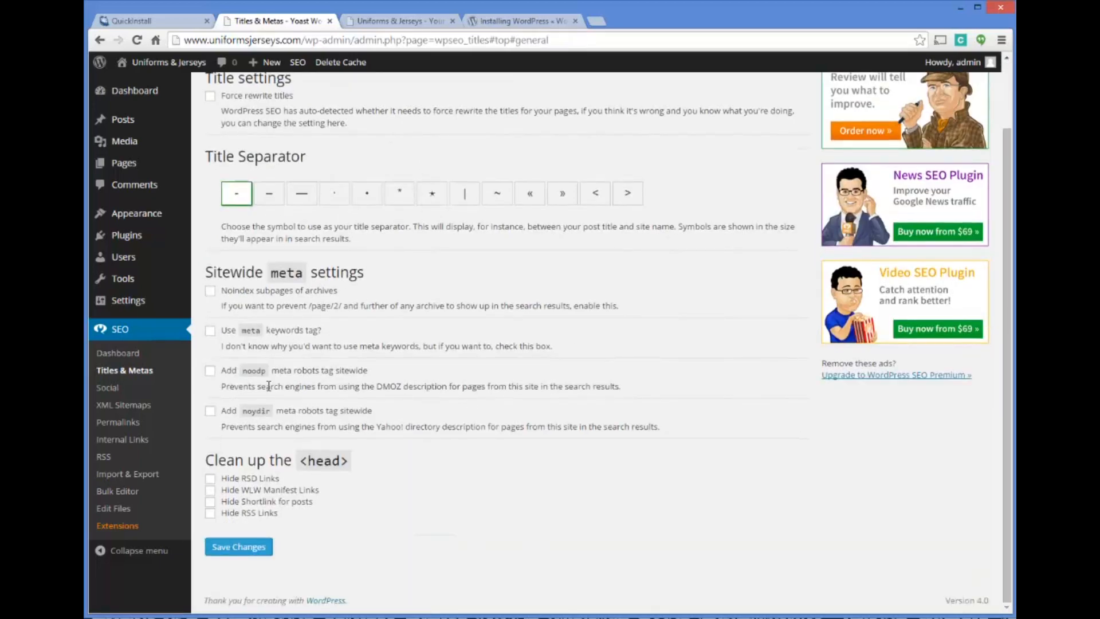
Open Yoast's Social settings and review the Facebook page URL, frontpage and default image fields
click(104, 388)
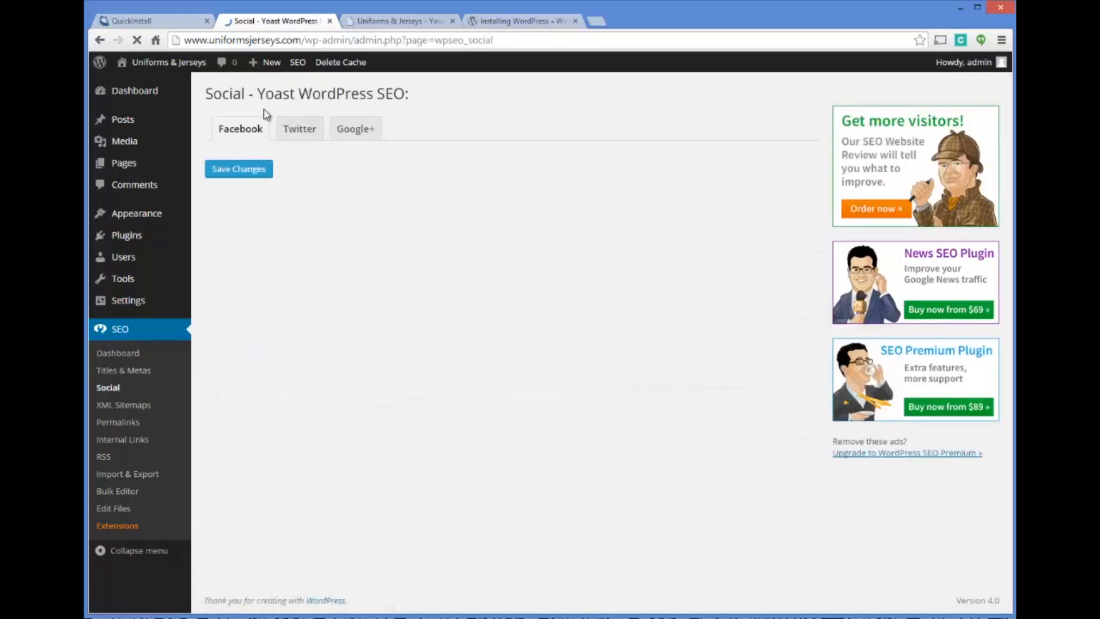
click(326, 285)
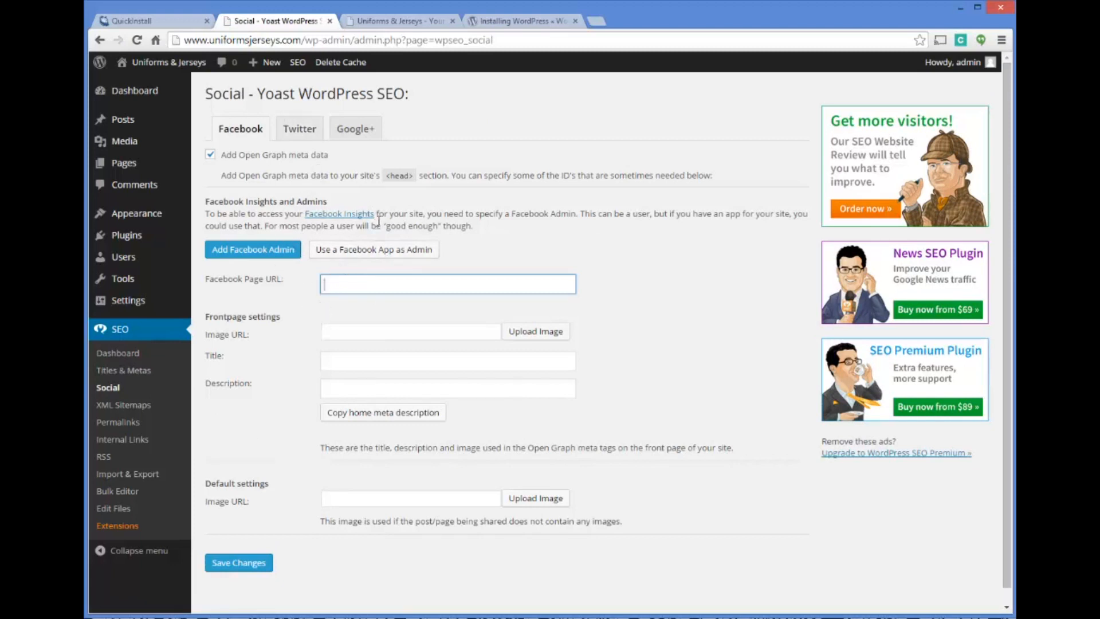
scroll(367, 212, down, 1)
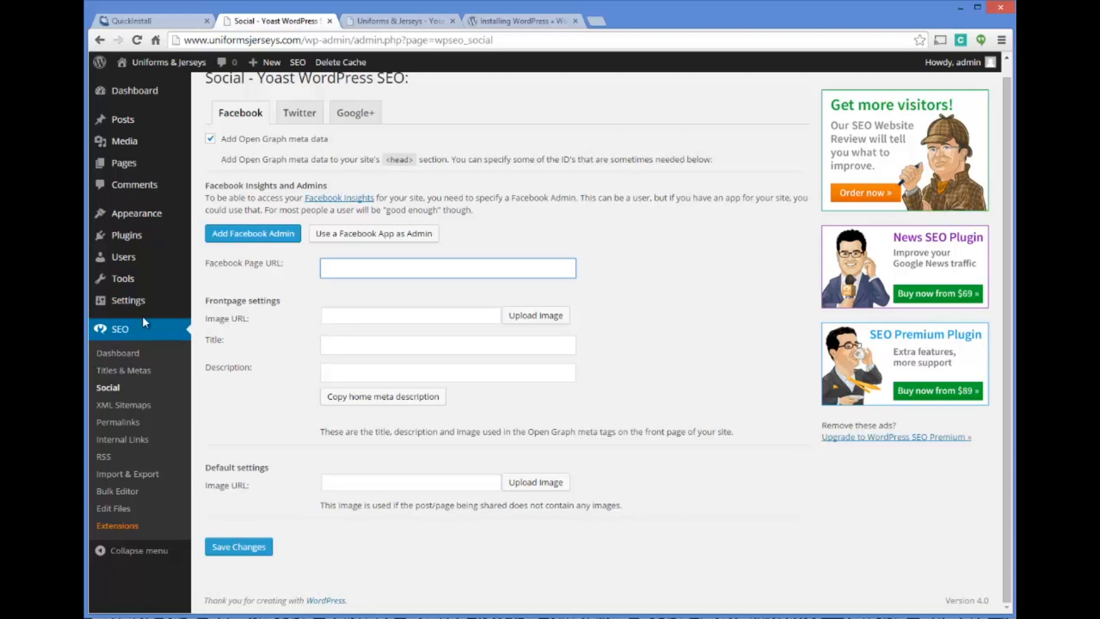
scroll(150, 330, up, 1)
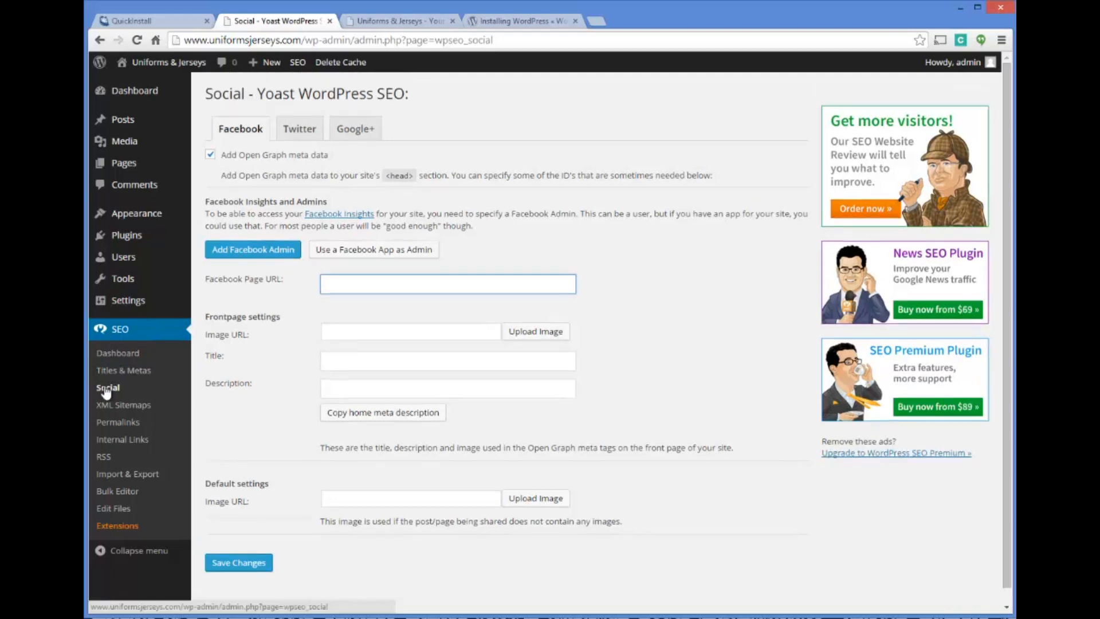
Look at Yoast's permalink options, then set the WordPress permalink structure to Post name and save the change
click(135, 422)
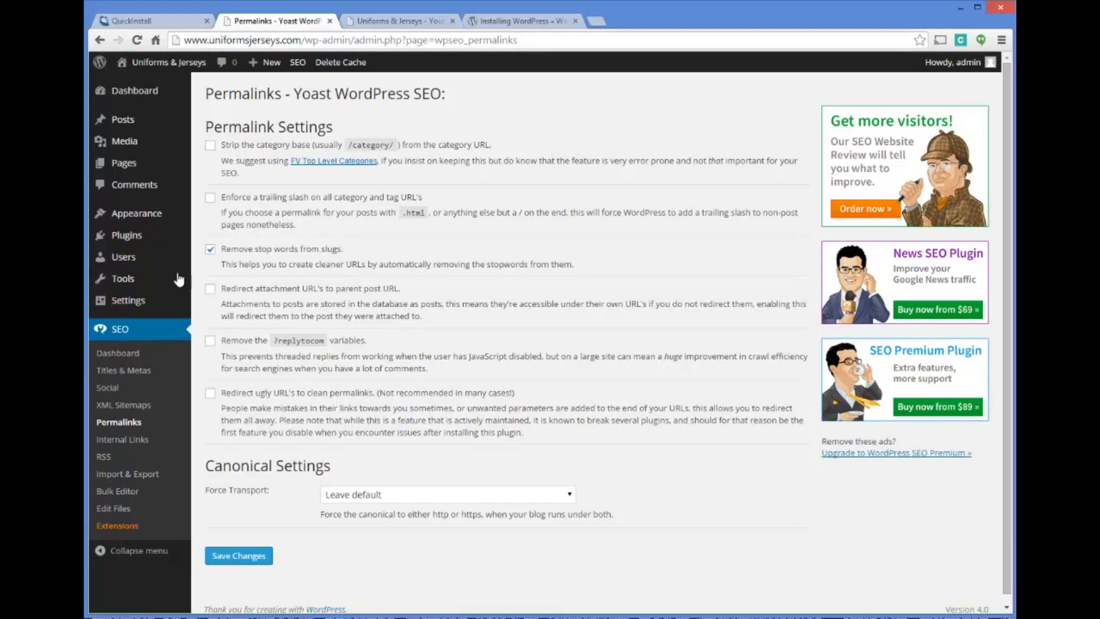
click(128, 304)
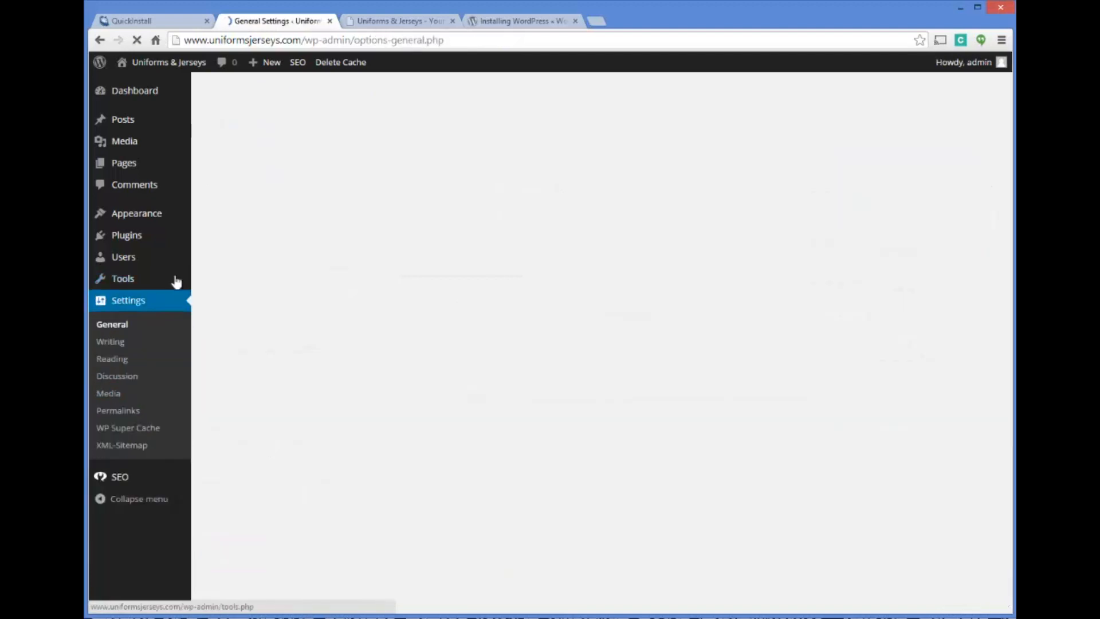
click(118, 411)
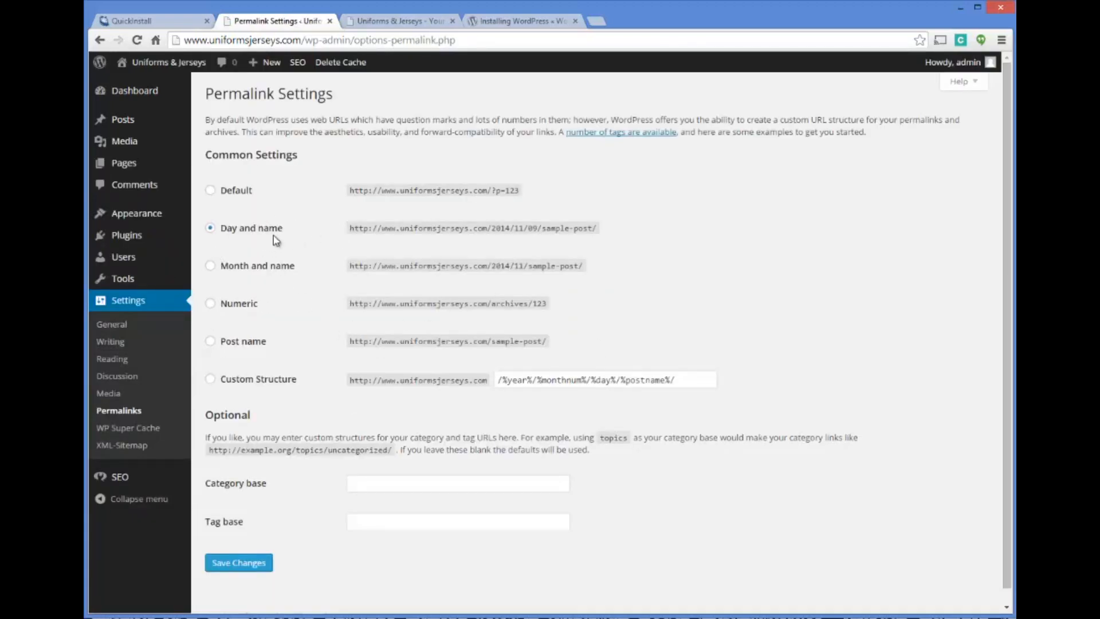
click(211, 342)
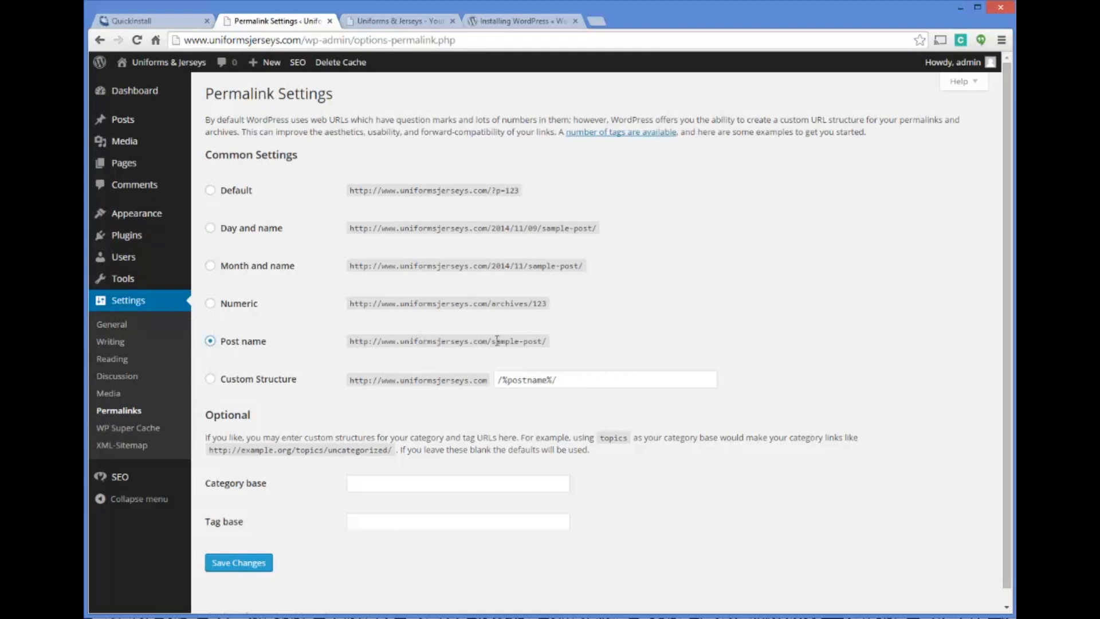
click(243, 562)
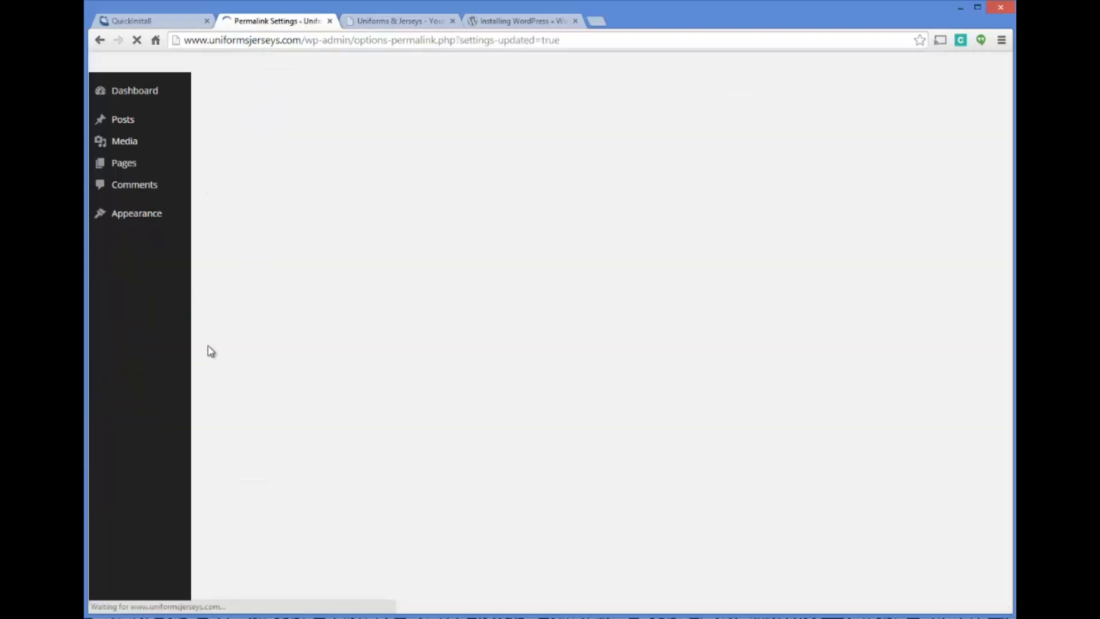
scroll(124, 312, down, 1)
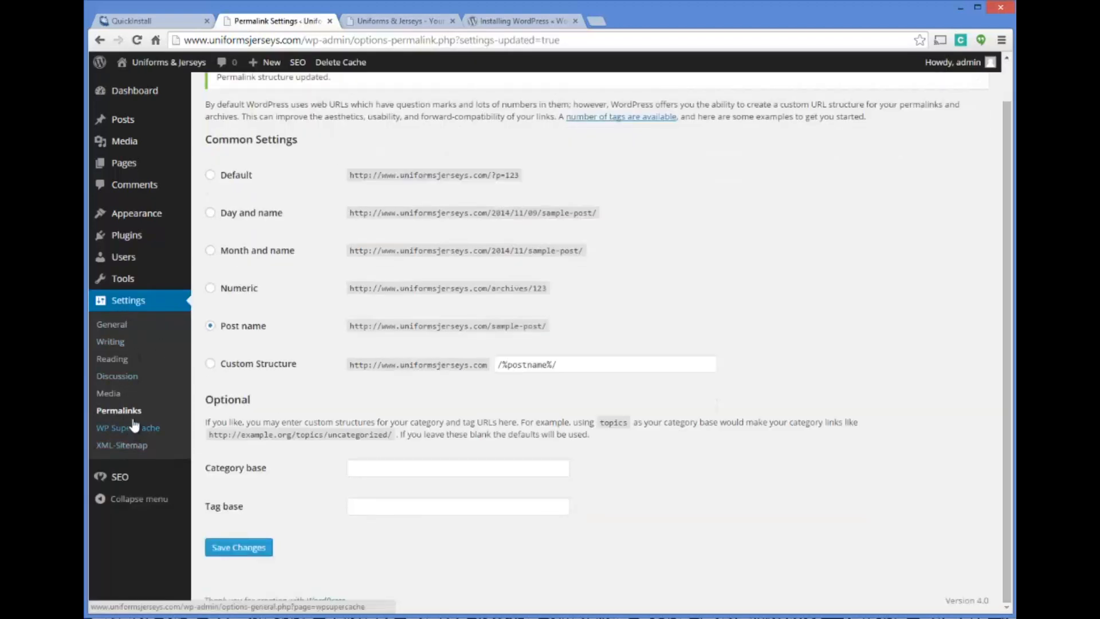
Reopen the Yoast SEO general settings and look over the page
click(127, 478)
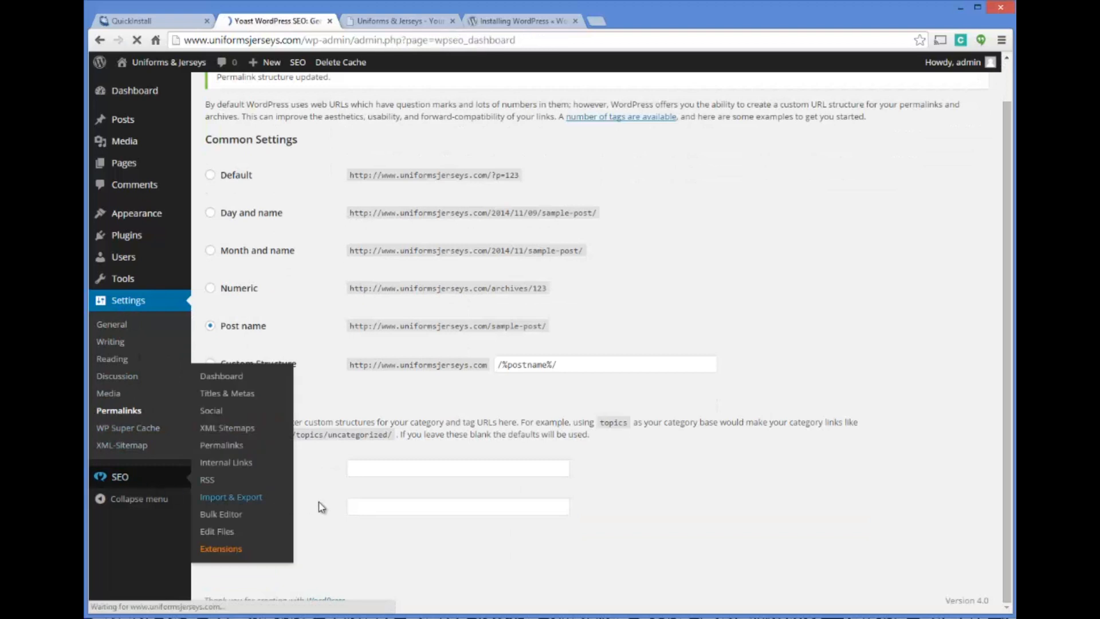
scroll(390, 241, down, 1)
scroll(390, 240, up, 1)
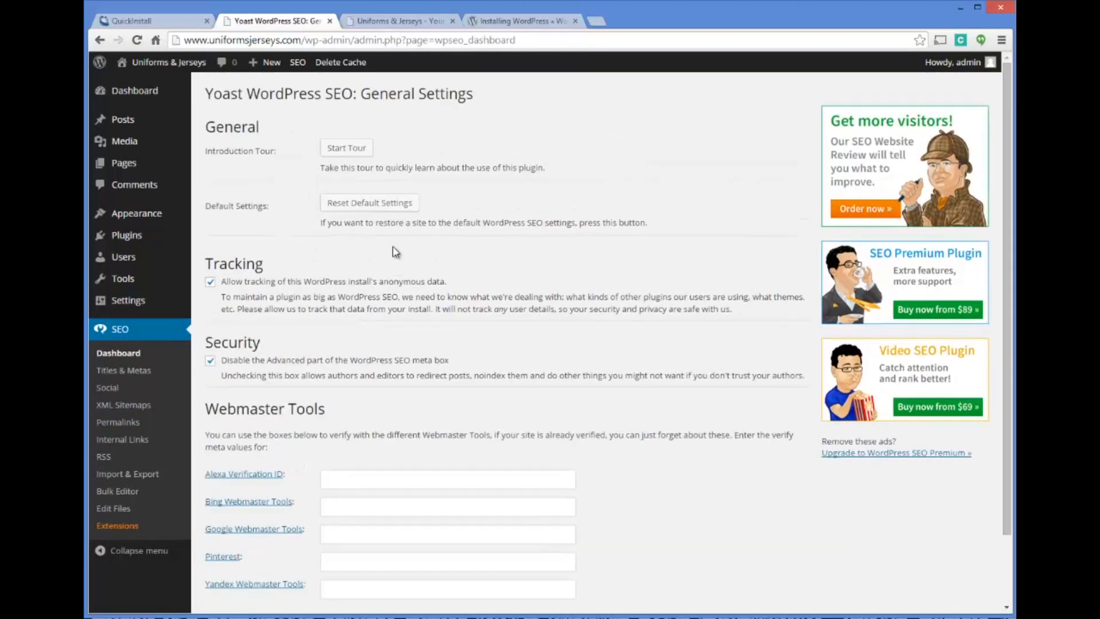
Open the "Hello world!" post for editing and review its Yoast snippet preview, focus keyword, SEO title and meta description fields
click(122, 117)
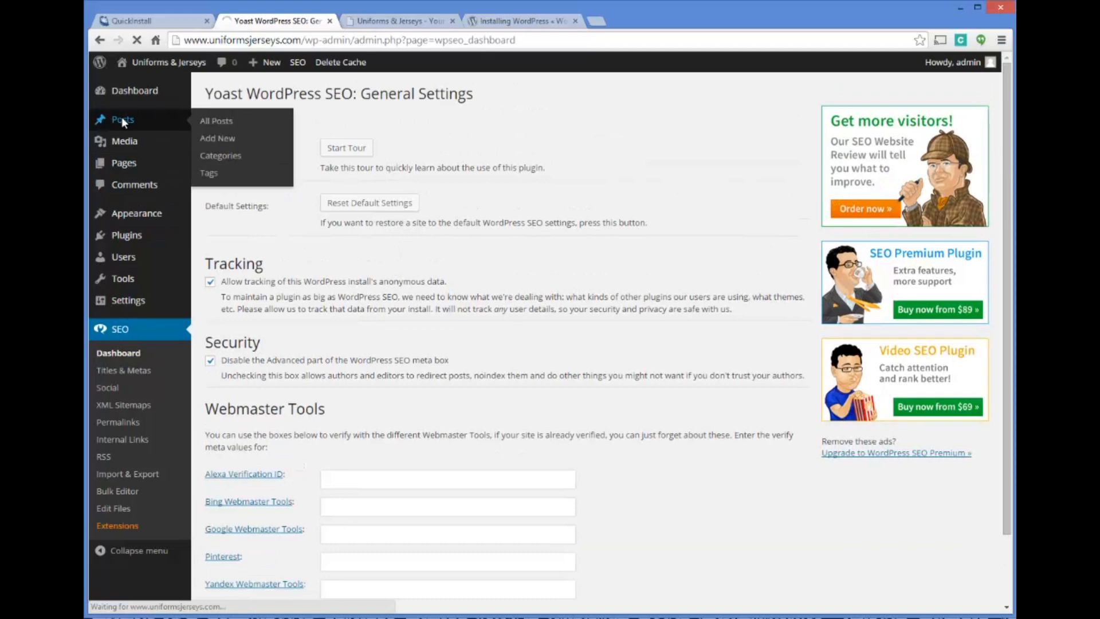
click(258, 189)
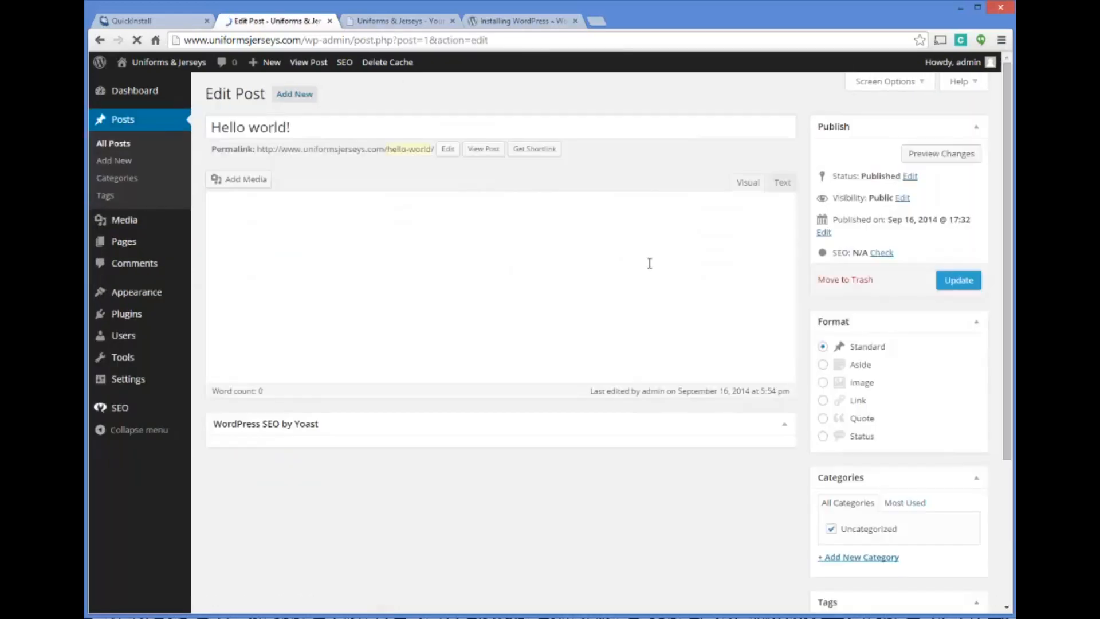
scroll(609, 257, down, 3)
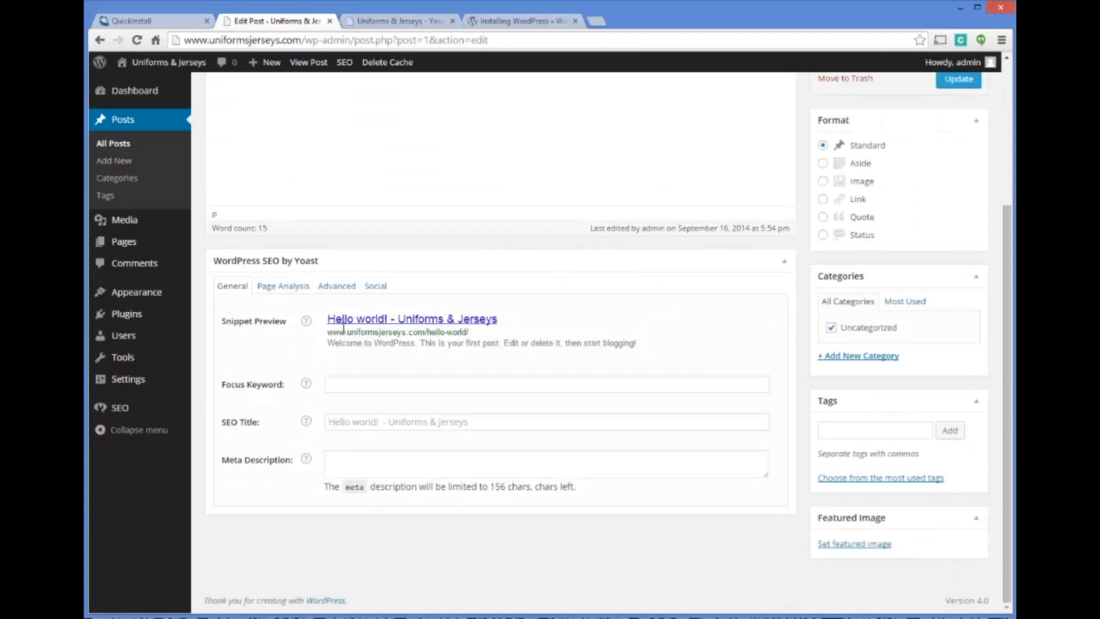
click(342, 383)
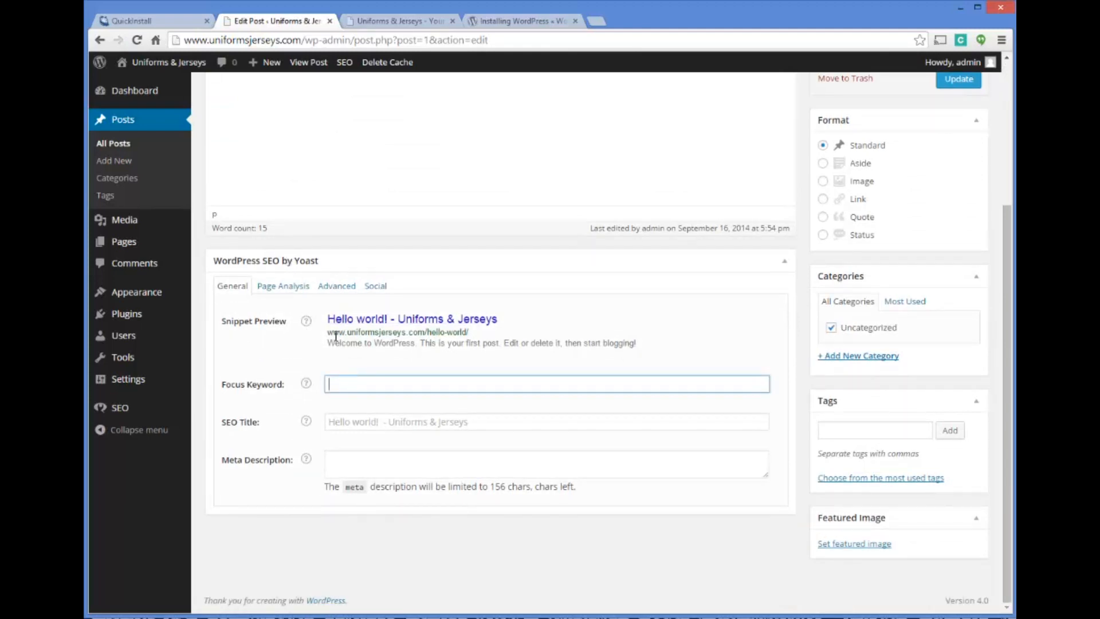
click(371, 424)
click(354, 465)
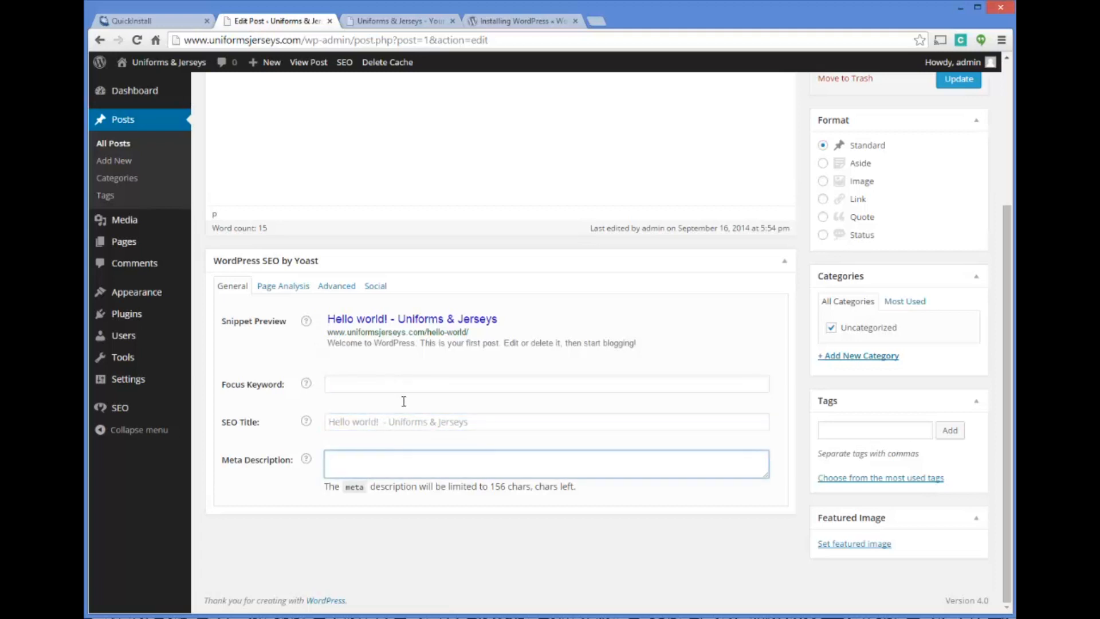
scroll(406, 413, up, 4)
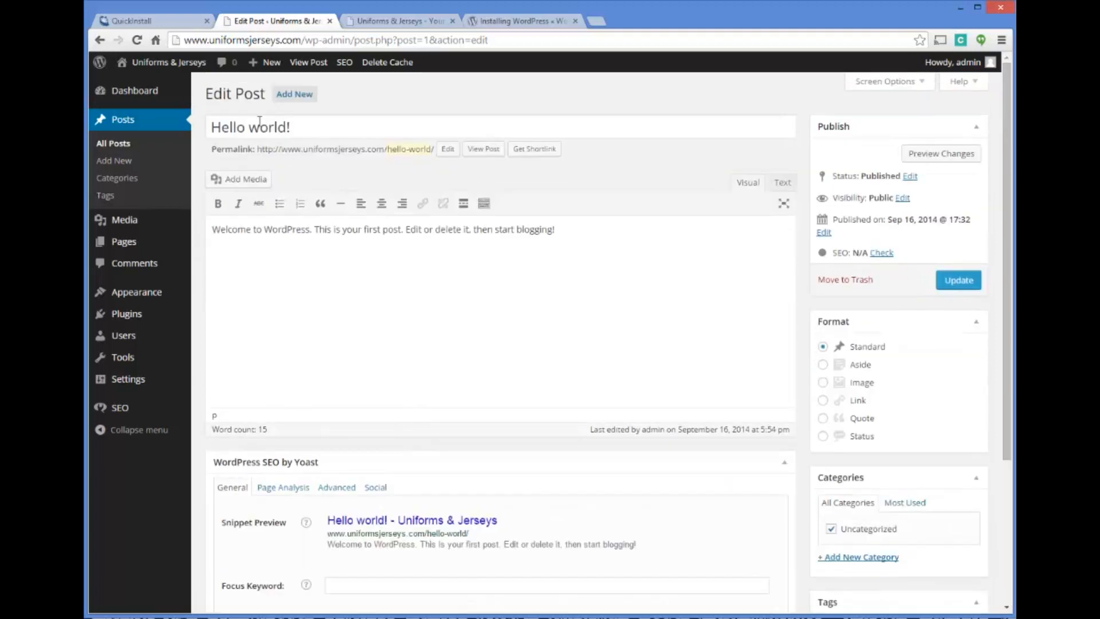
Check the WordPress dashboard and the live site's front page, then return to the dashboard
click(137, 93)
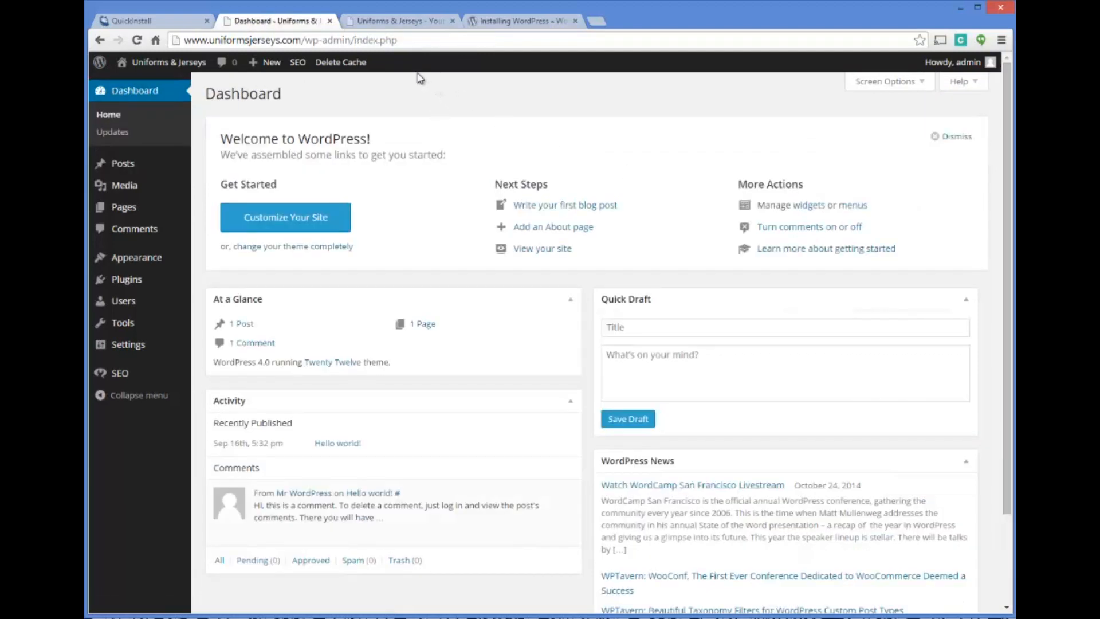
scroll(413, 95, down, 3)
scroll(430, 135, up, 3)
click(396, 21)
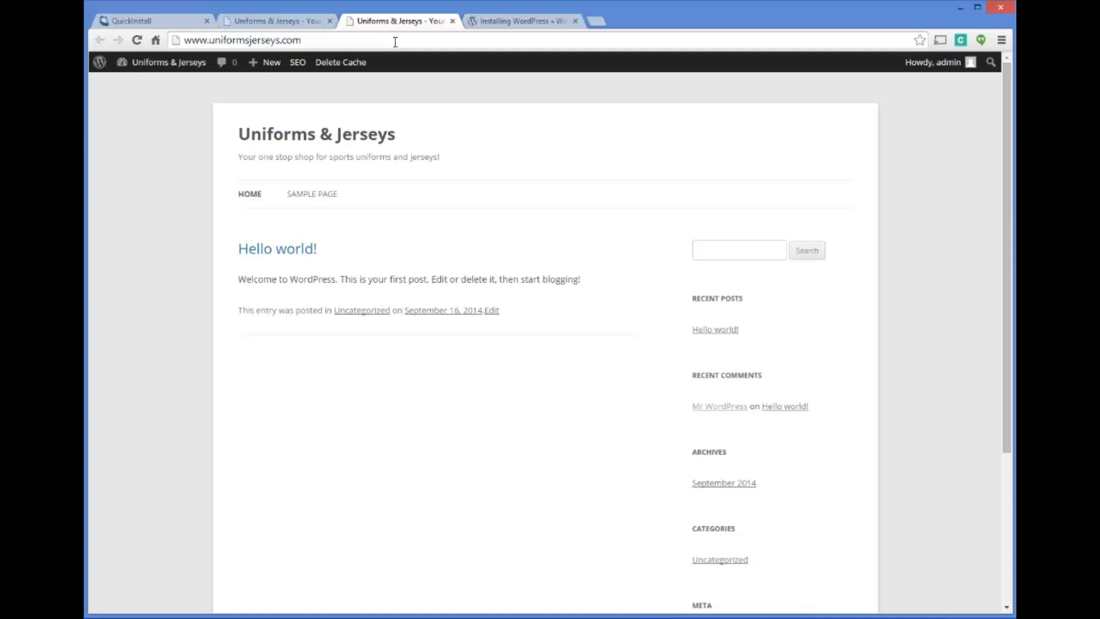
mouse_move(186, 62)
click(261, 22)
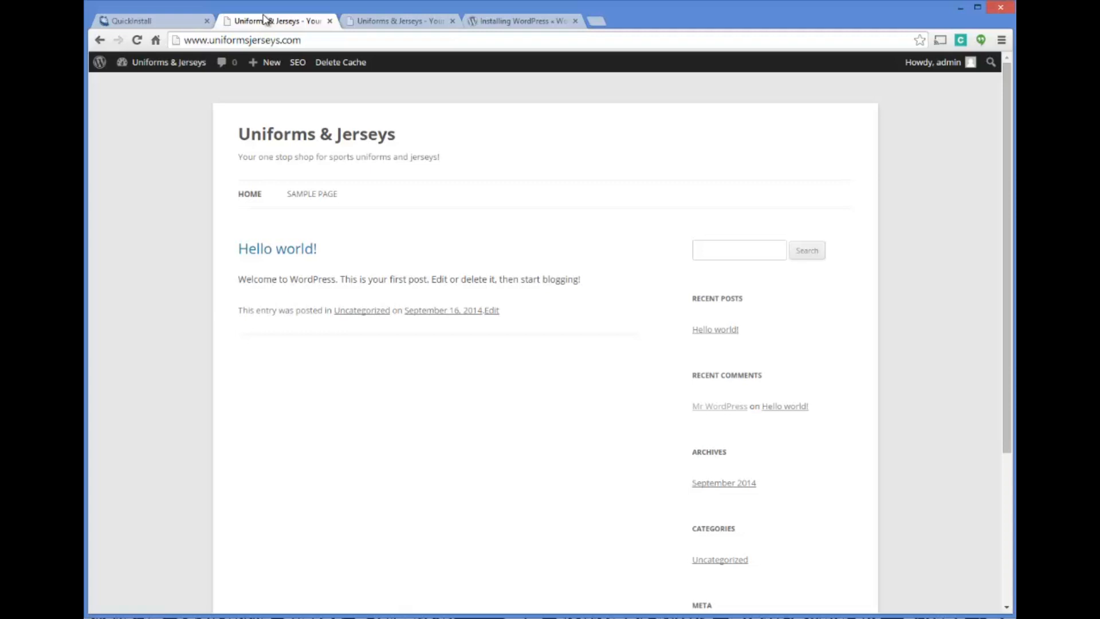
mouse_move(154, 63)
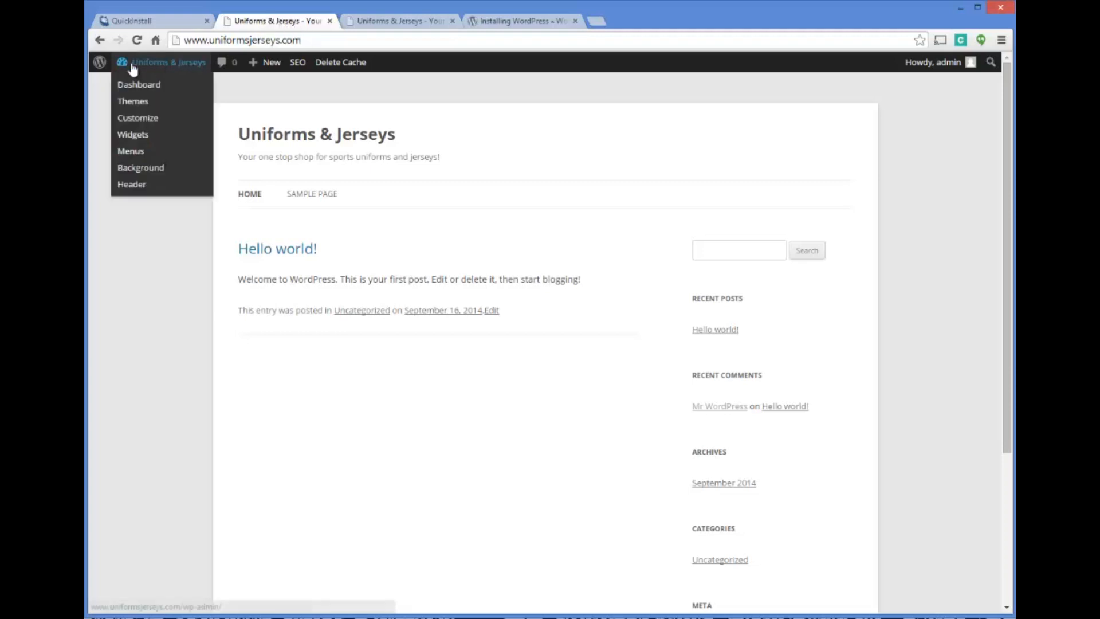
click(128, 84)
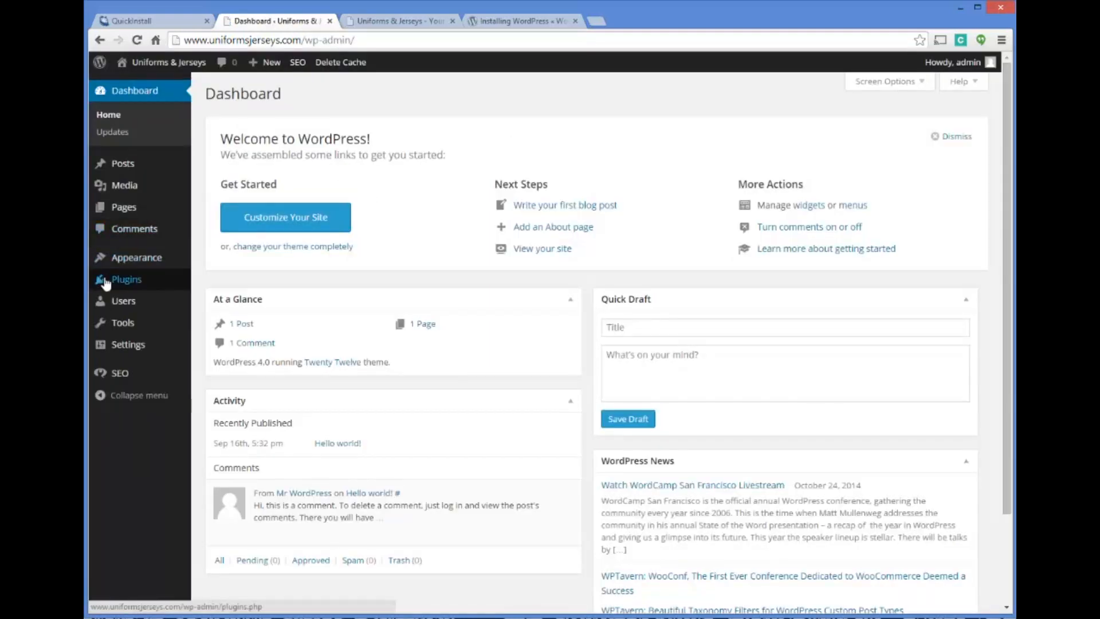
Go from the installed plugins to adding a new one and search the plugin directory for "woocommerce"
mouse_move(129, 280)
click(129, 280)
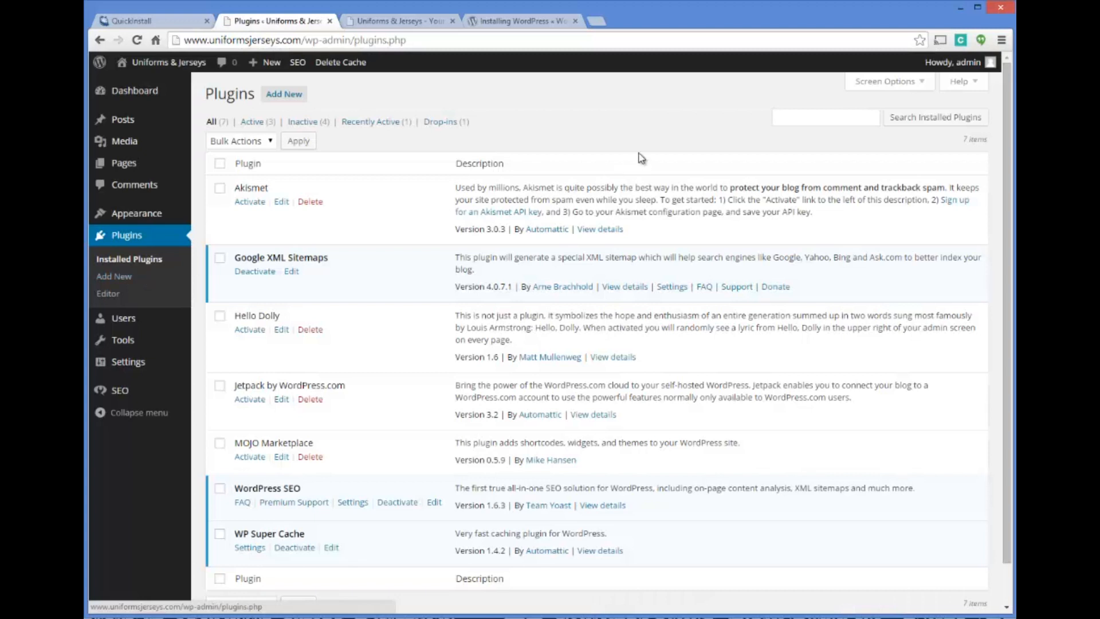
click(284, 101)
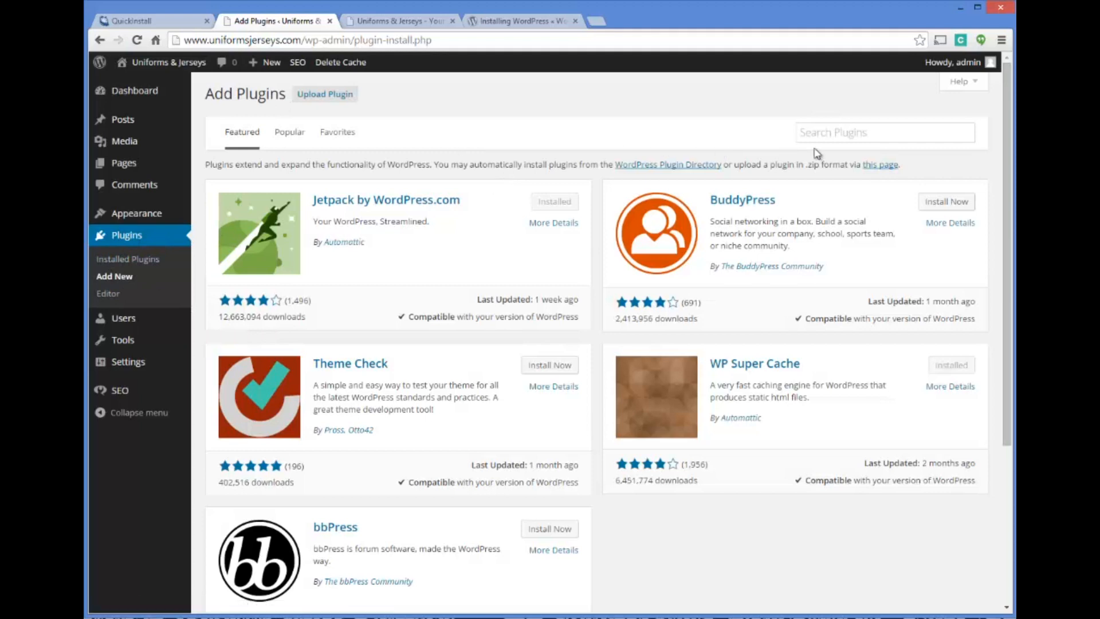
click(852, 132)
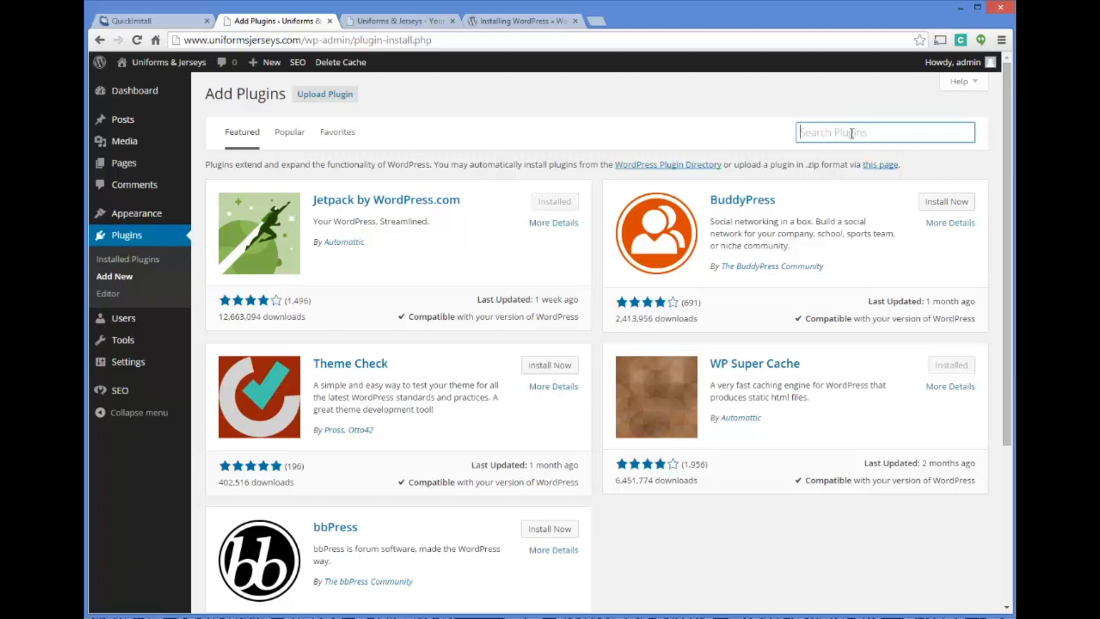
text(woo)
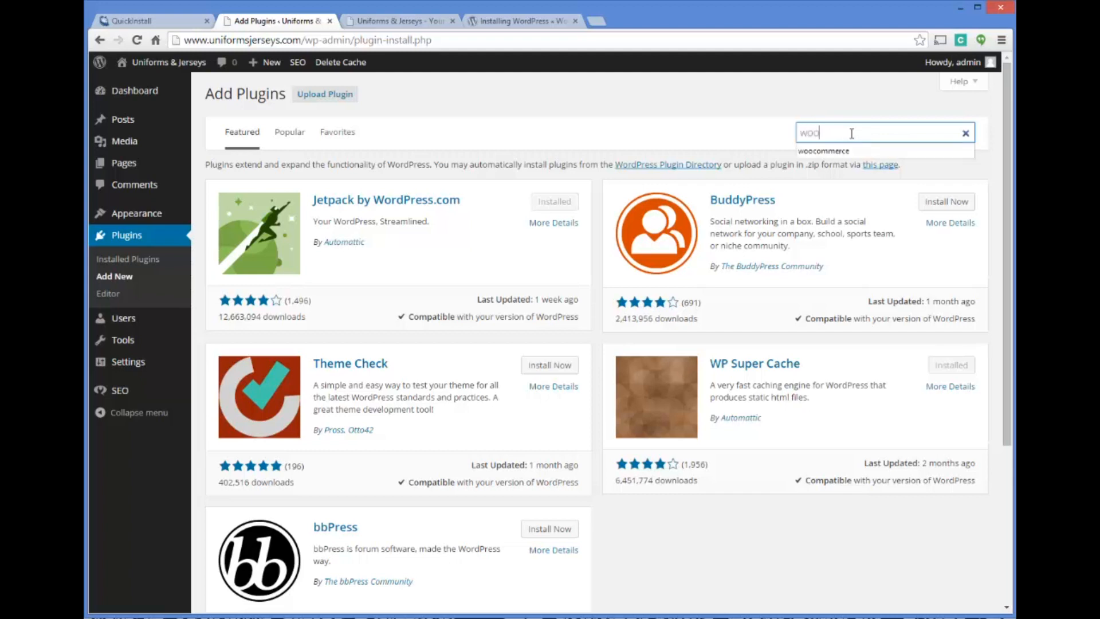
text(commerce)
key(Return)
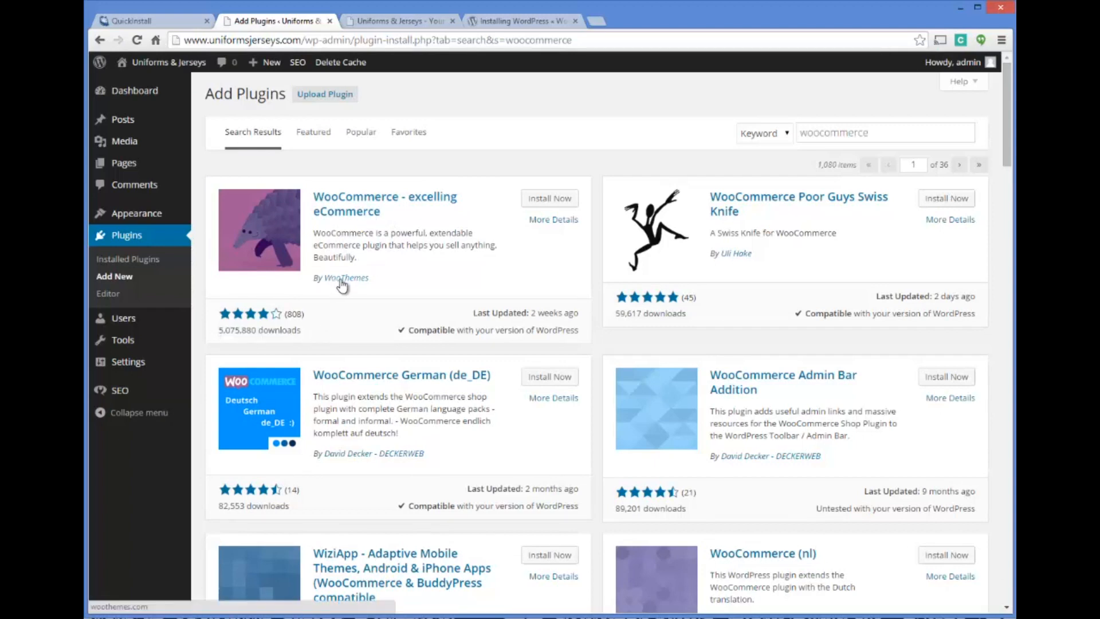
Open the details of the "WooCommerce - excelling eCommerce" plugin and read through its description
click(347, 212)
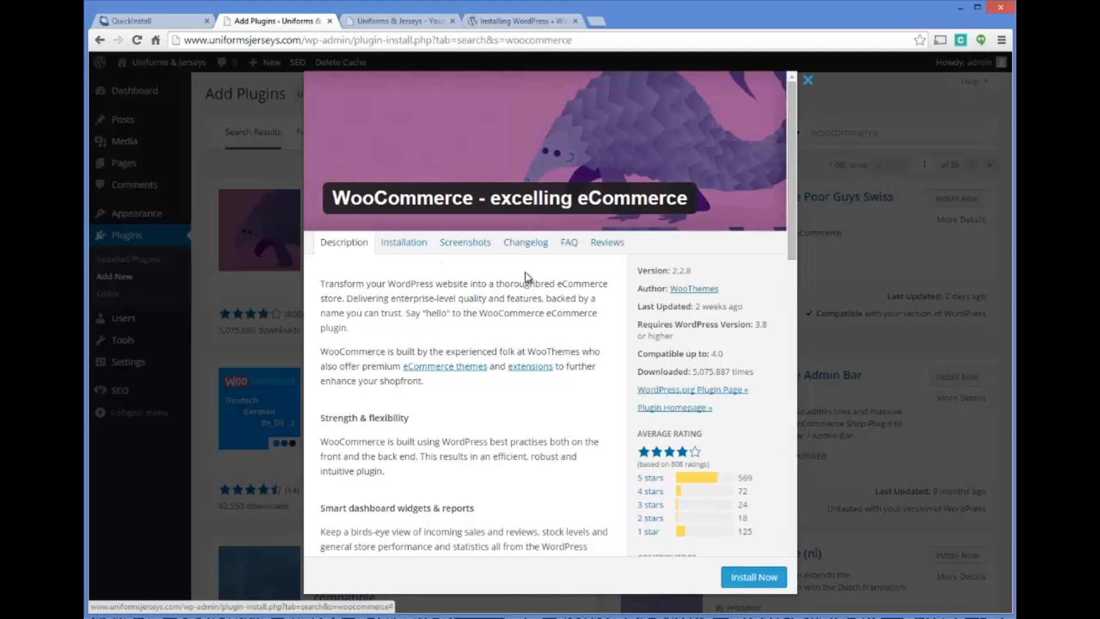
scroll(522, 275, down, 1)
scroll(567, 193, down, 4)
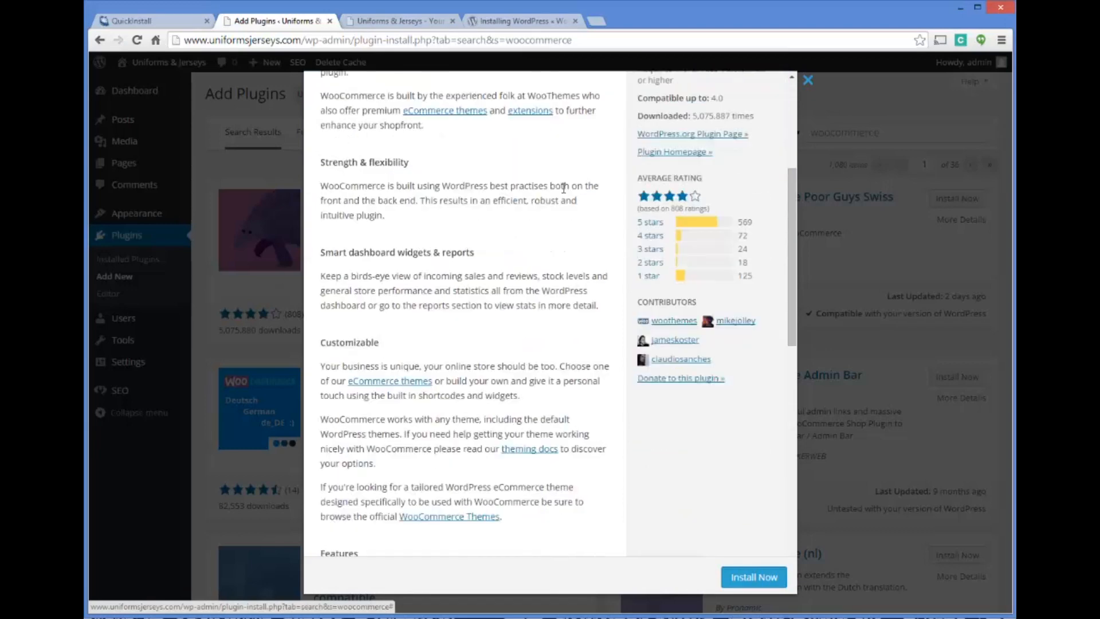
scroll(569, 225, up, 5)
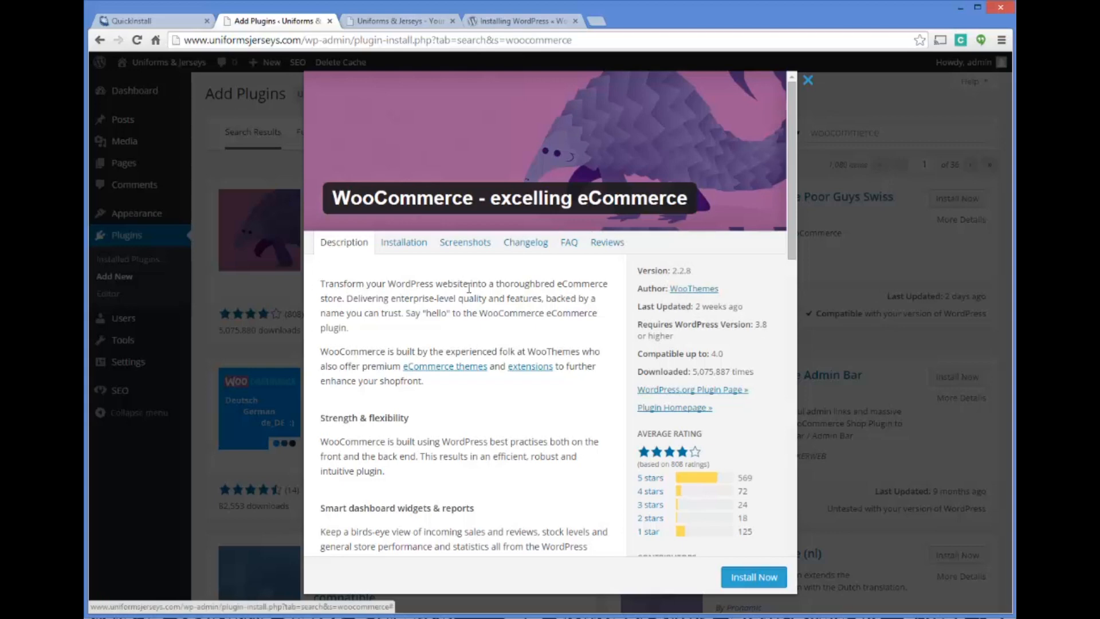
scroll(472, 283, down, 4)
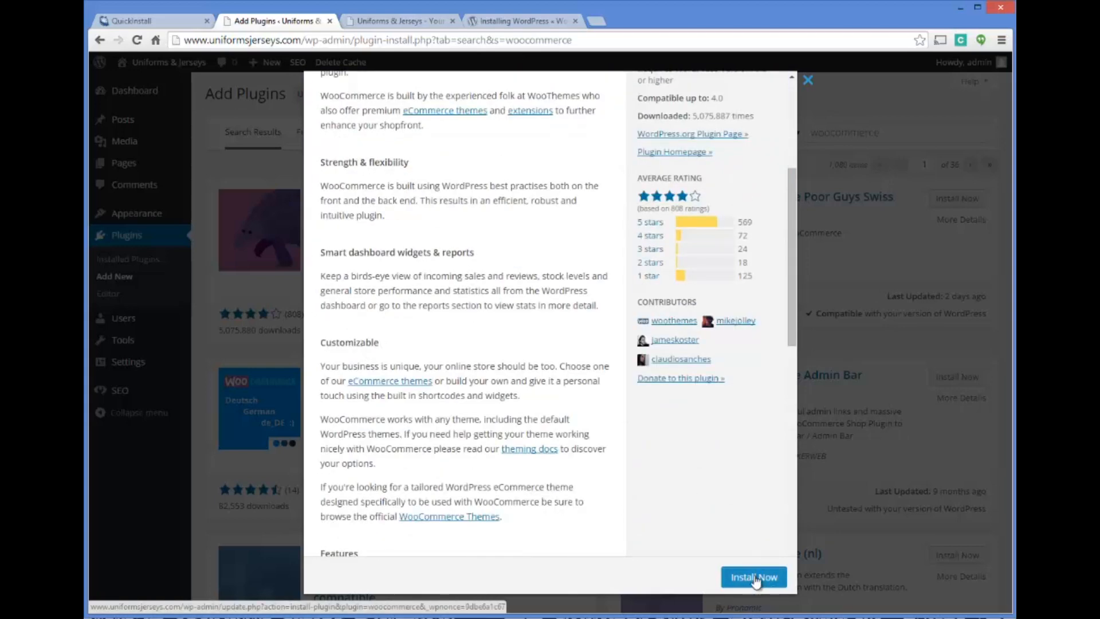
Close the plugin details, then install and activate the "WooCommerce - excelling eCommerce" plugin
click(808, 79)
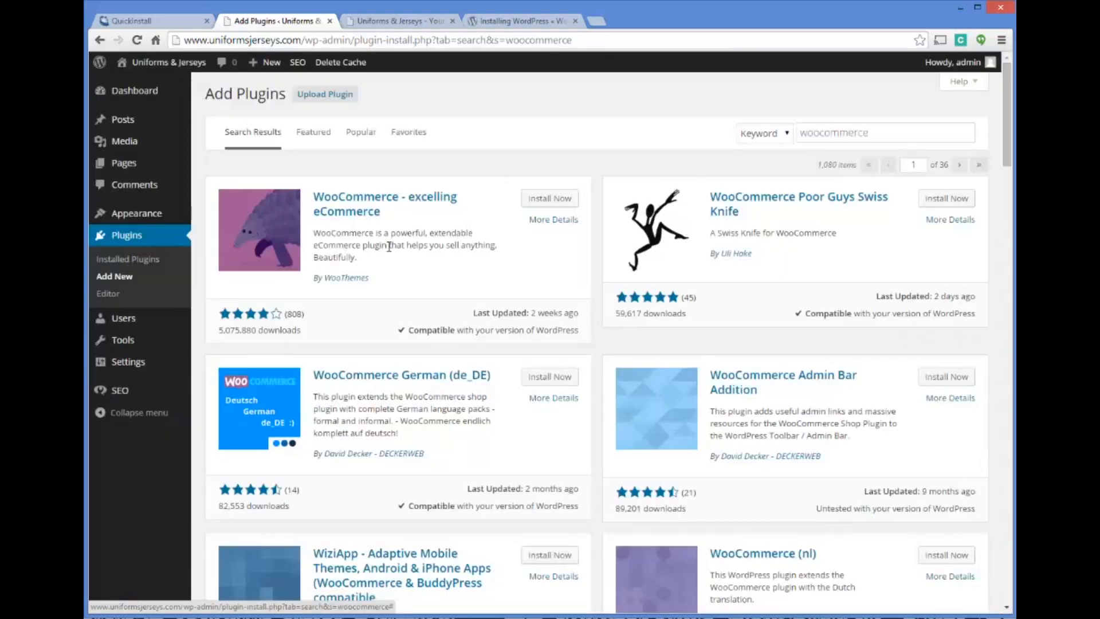
click(528, 200)
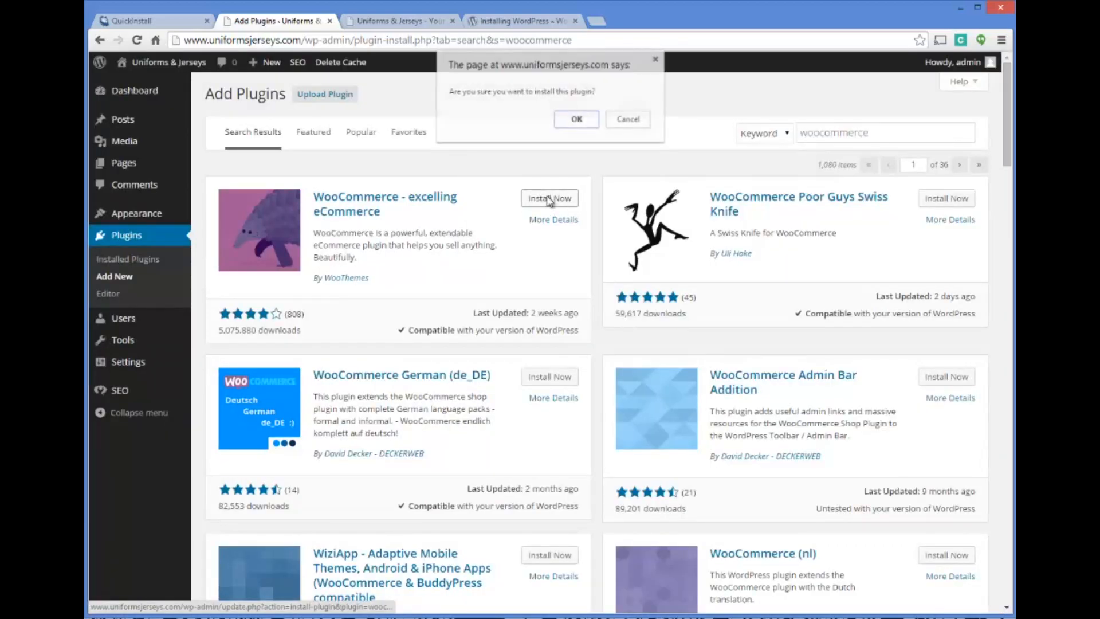
click(570, 119)
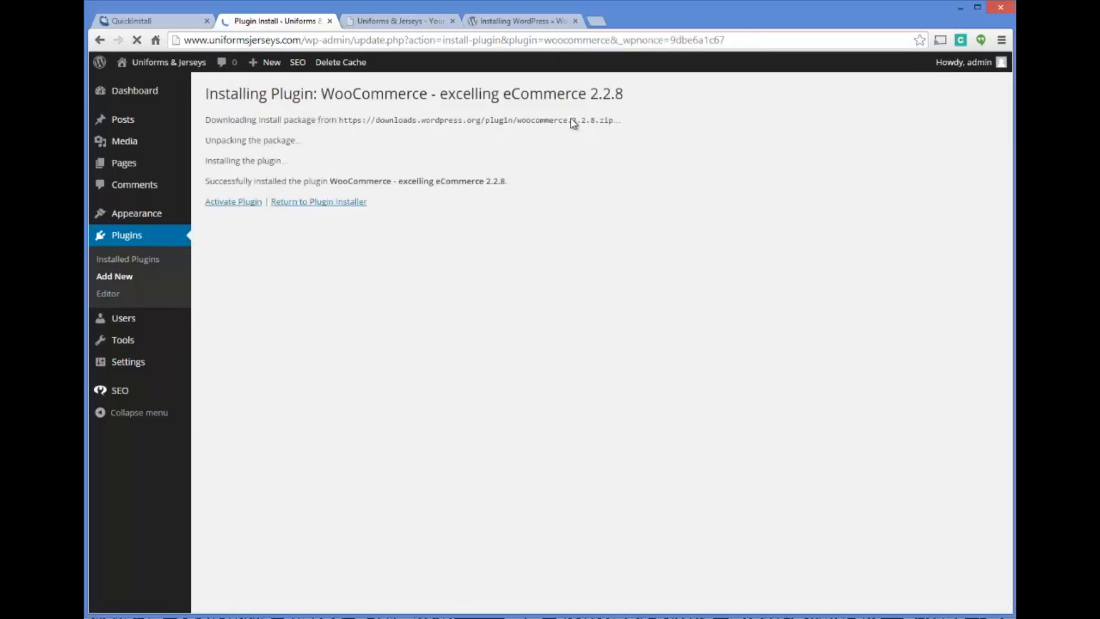
click(223, 202)
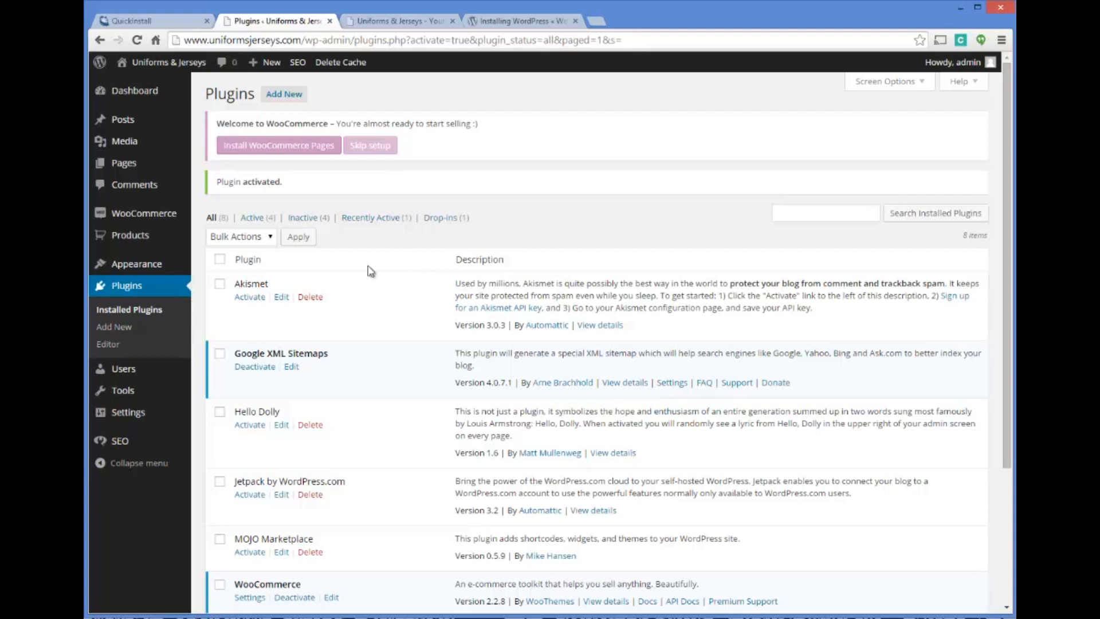
Install the default WooCommerce pages from the plugin's welcome notice
mouse_move(162, 218)
scroll(559, 139, down, 1)
scroll(559, 140, up, 1)
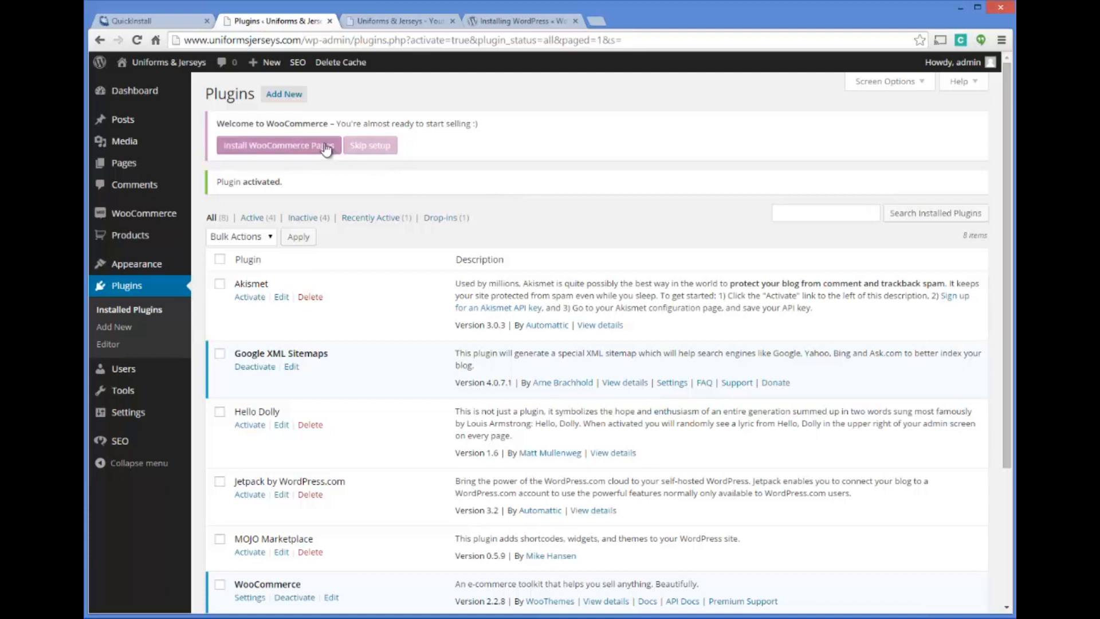
scroll(373, 344, down, 1)
scroll(367, 338, up, 1)
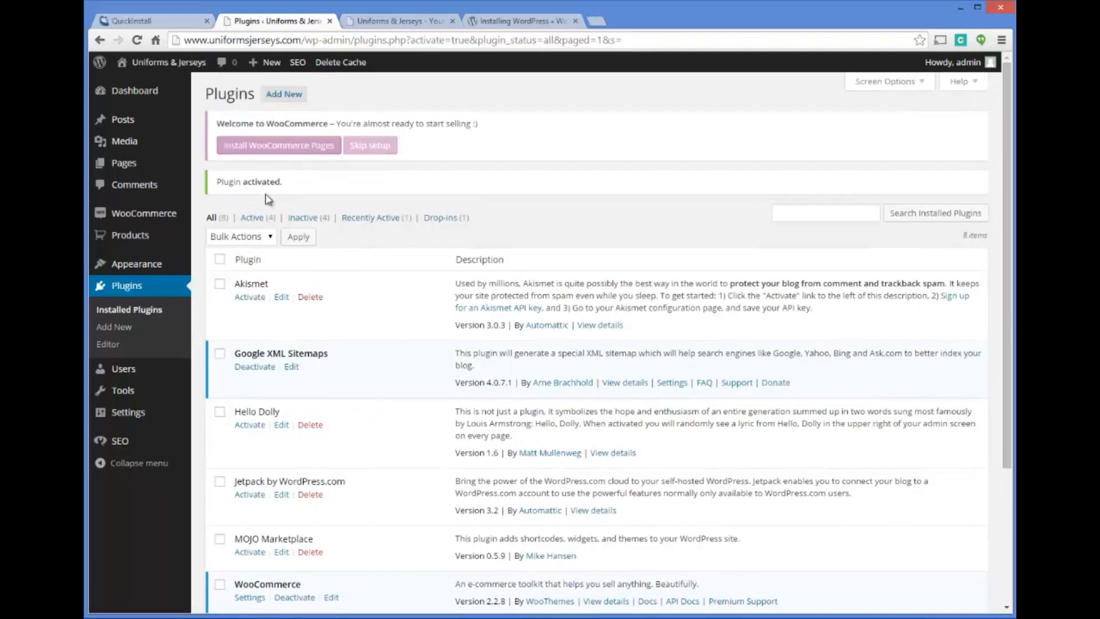
click(307, 148)
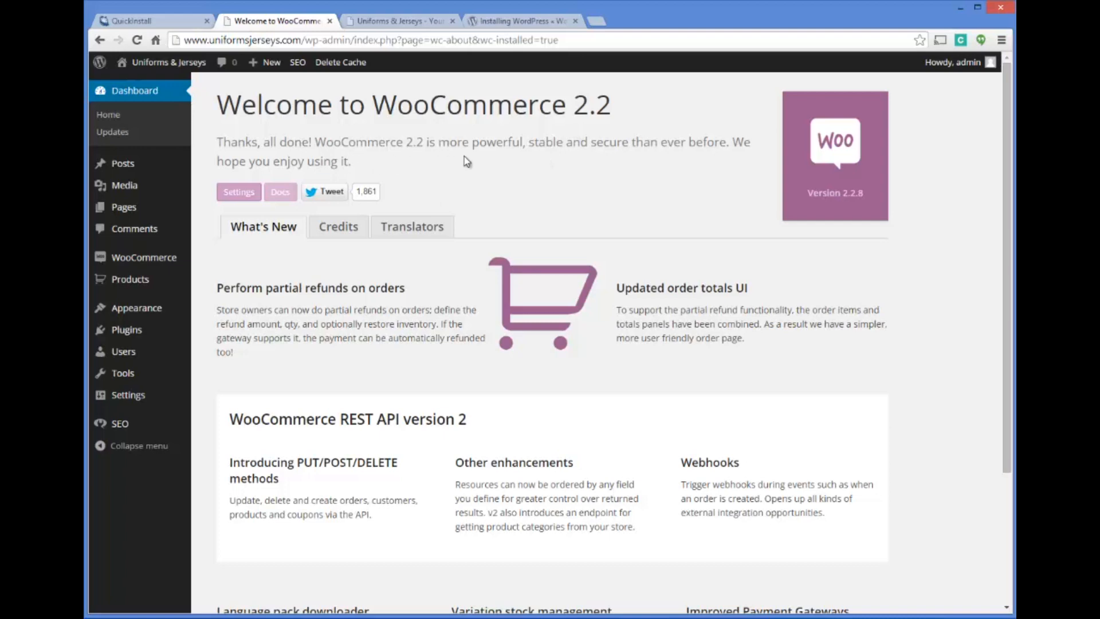
Read through the WooCommerce 2.2 welcome page and check the WooCommerce entry in the list of installed plugins
scroll(481, 182, down, 1)
scroll(484, 175, up, 1)
scroll(459, 207, down, 3)
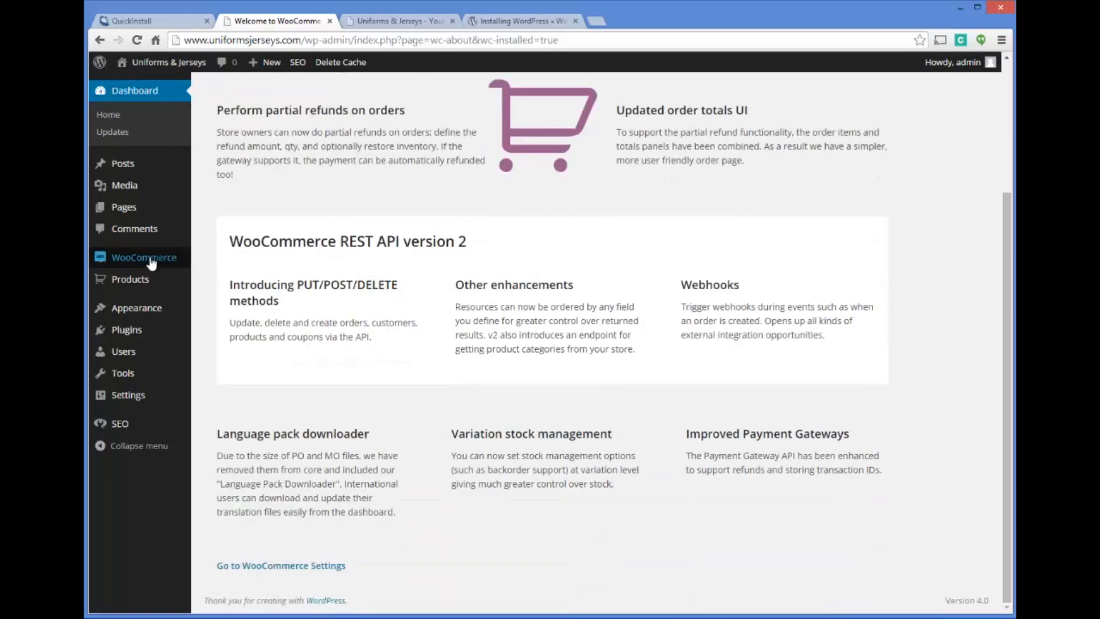
mouse_move(144, 257)
scroll(465, 258, up, 3)
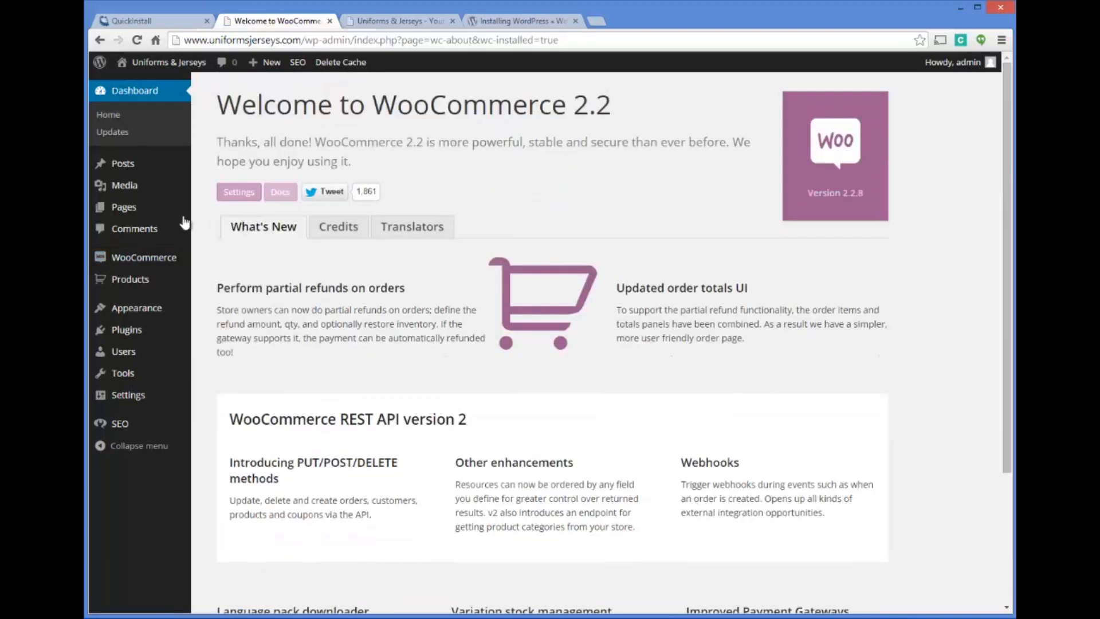
mouse_move(129, 336)
click(163, 332)
scroll(437, 278, down, 2)
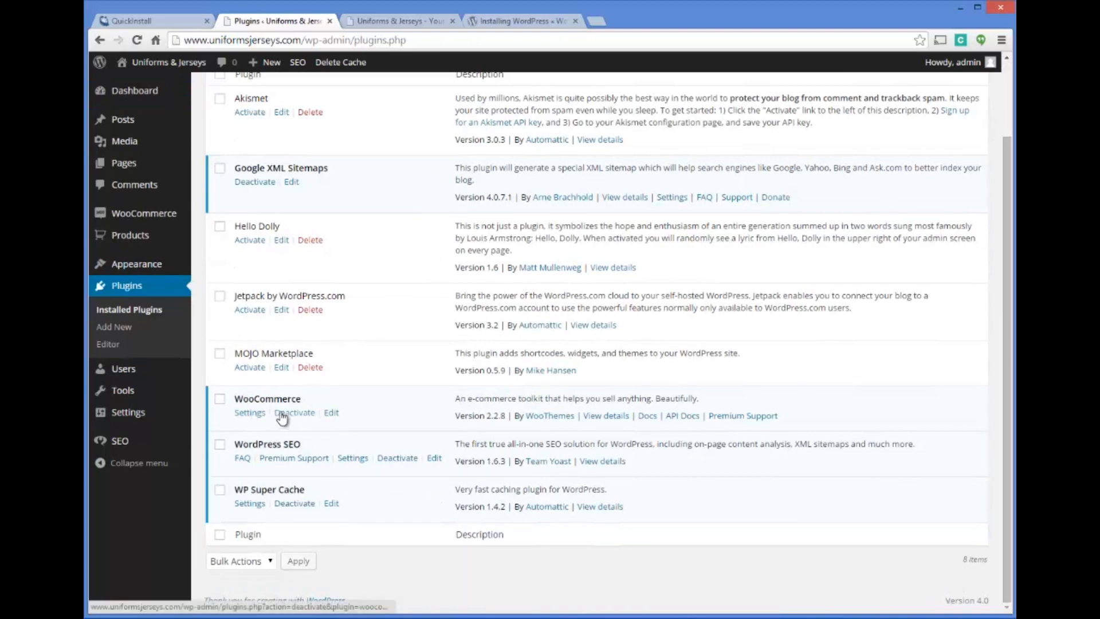
scroll(204, 165, up, 2)
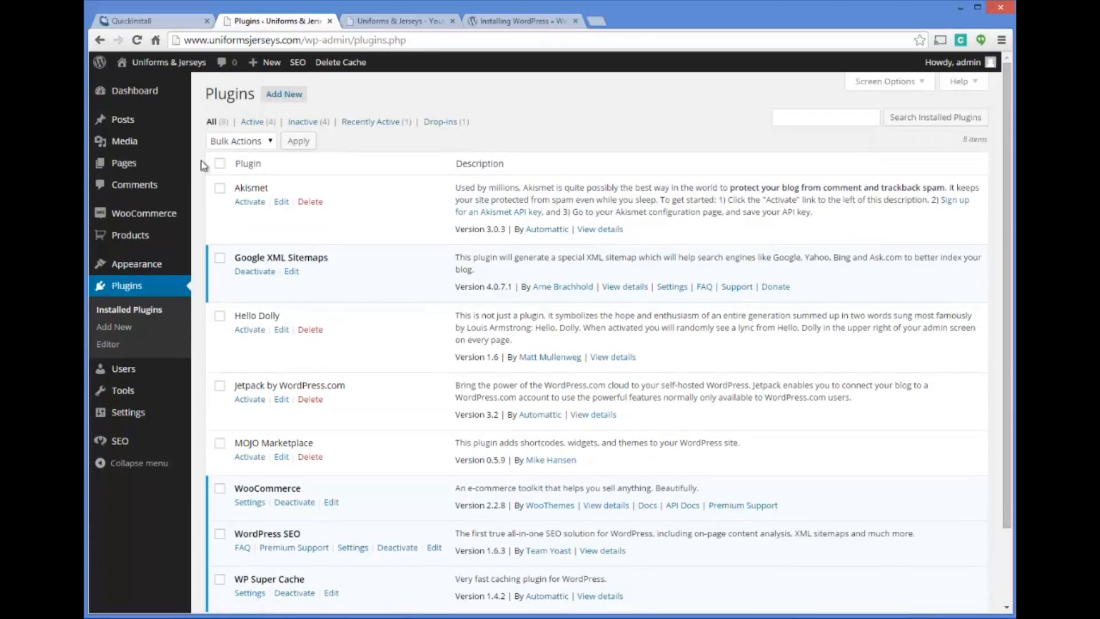
View the WooCommerce orders page and go on to the general WooCommerce settings
click(146, 212)
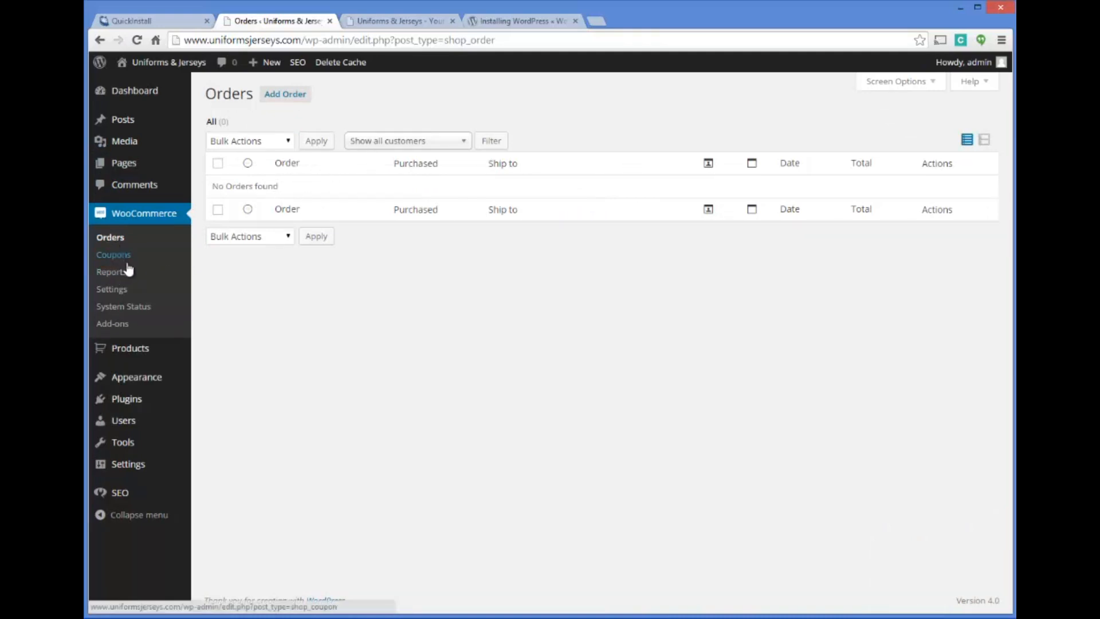
mouse_move(132, 355)
click(116, 290)
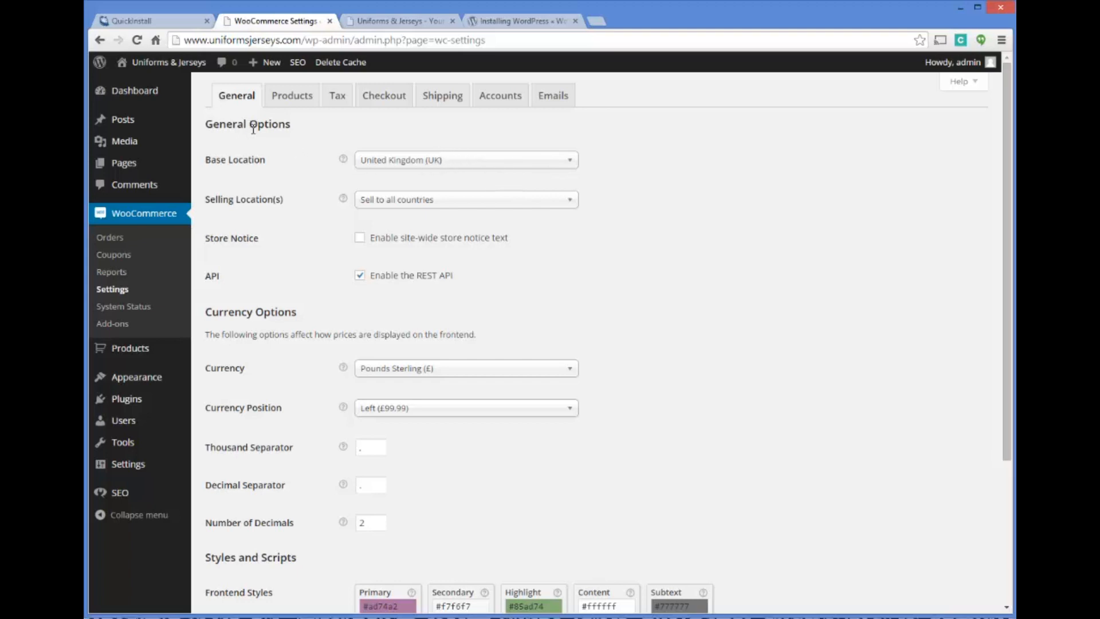
Set the store's base location to United States (US) — Washington
click(419, 167)
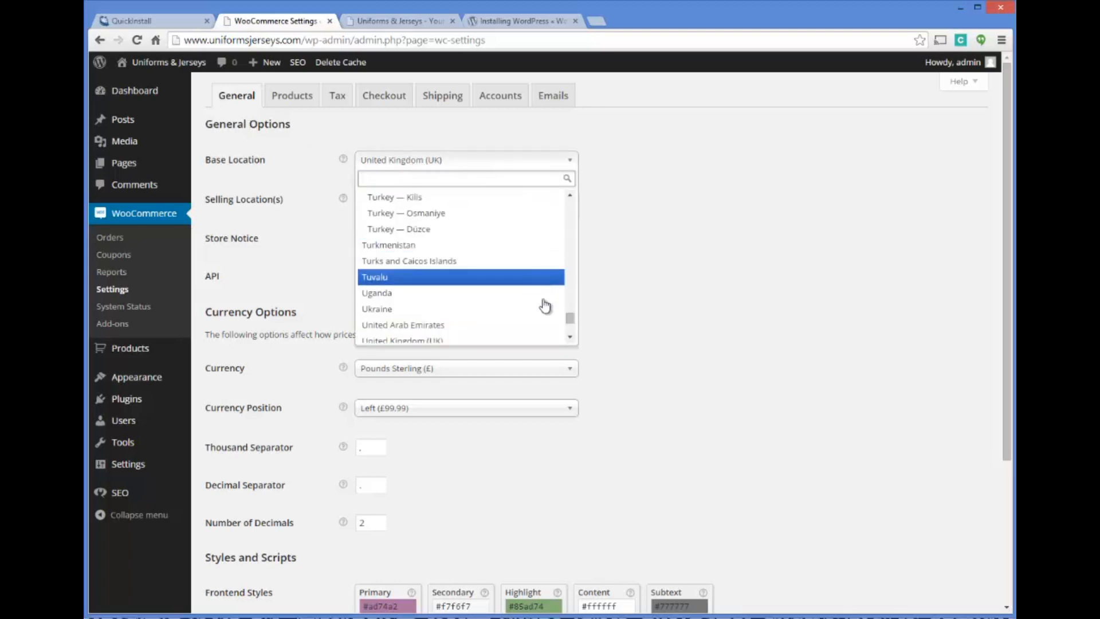
drag(569, 317, 573, 341)
click(572, 337)
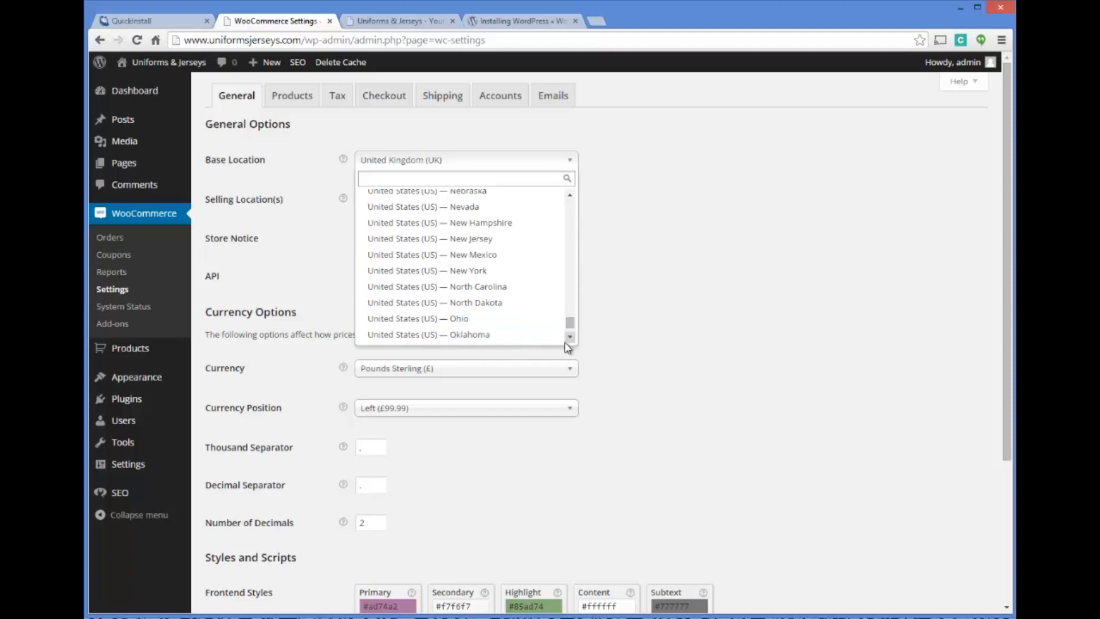
click(570, 339)
click(570, 339)
click(569, 338)
click(570, 339)
click(570, 339)
click(570, 339)
click(569, 339)
click(570, 339)
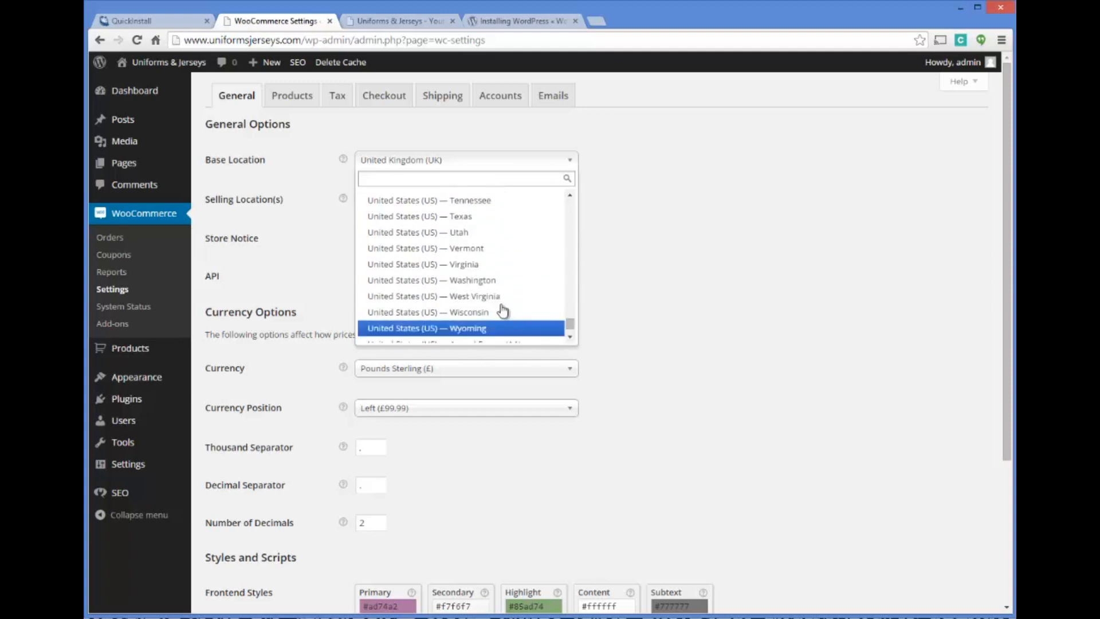
click(488, 281)
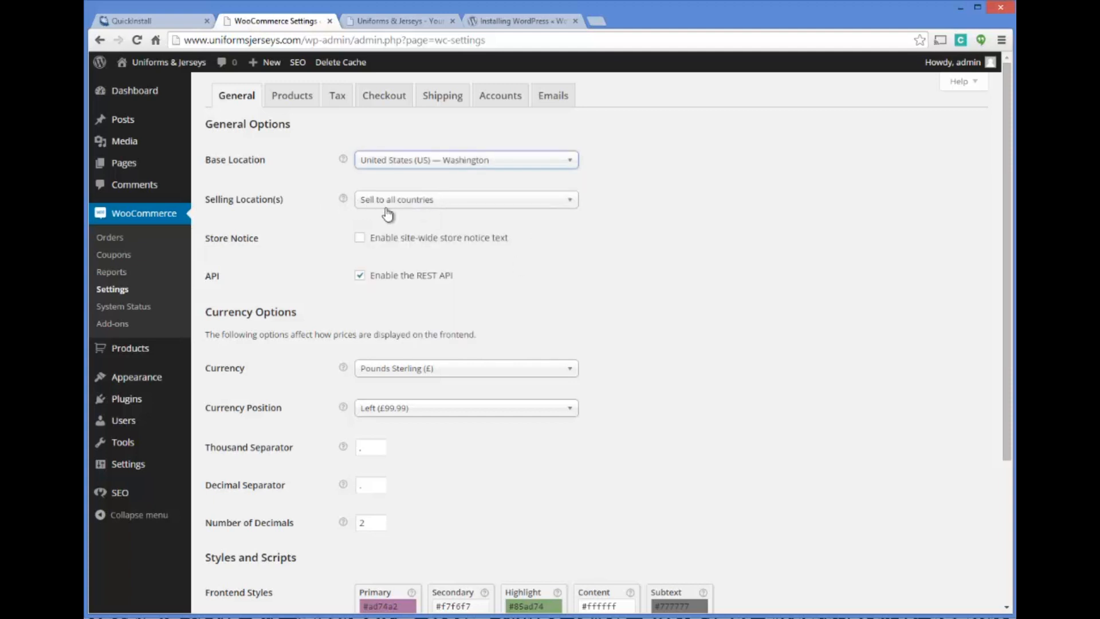
Restrict the selling locations to specific countries only and add United States (US) and Canada
click(401, 208)
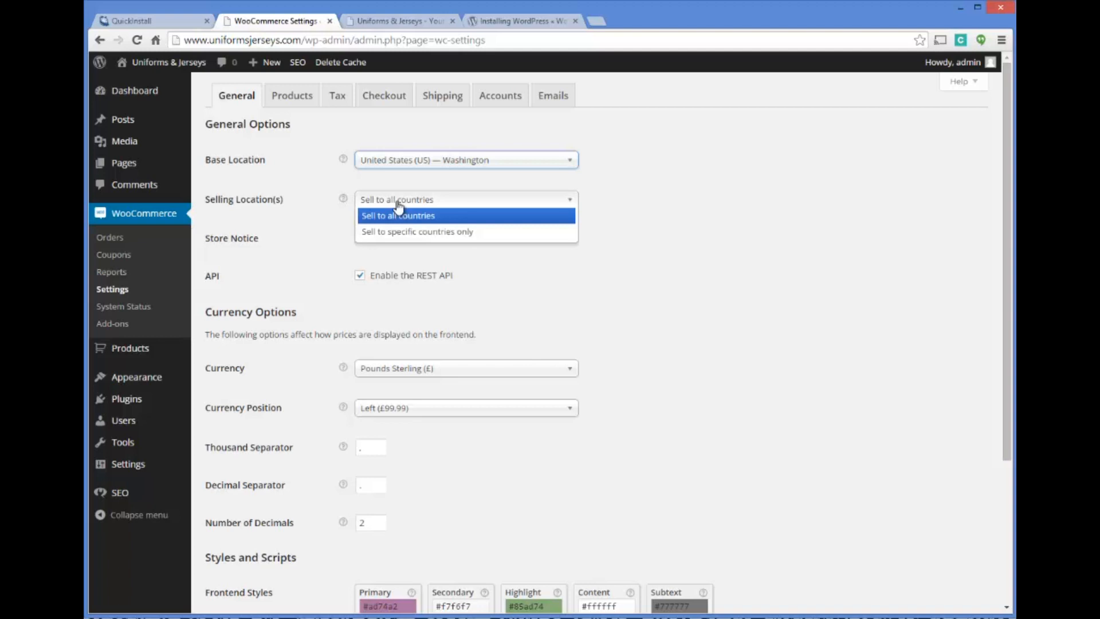
click(405, 232)
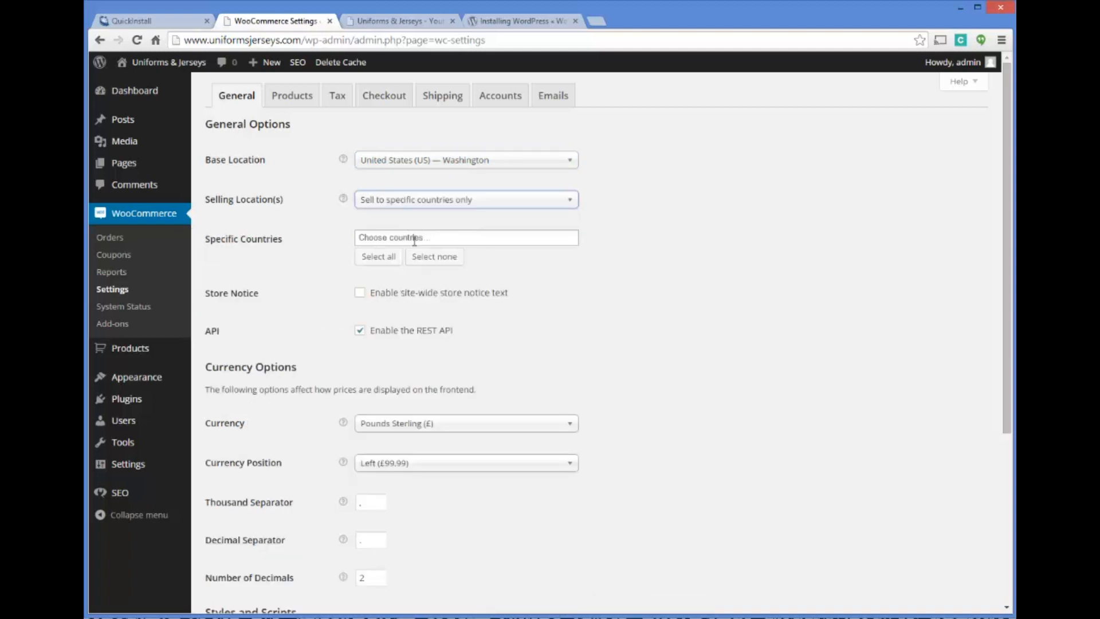
click(414, 202)
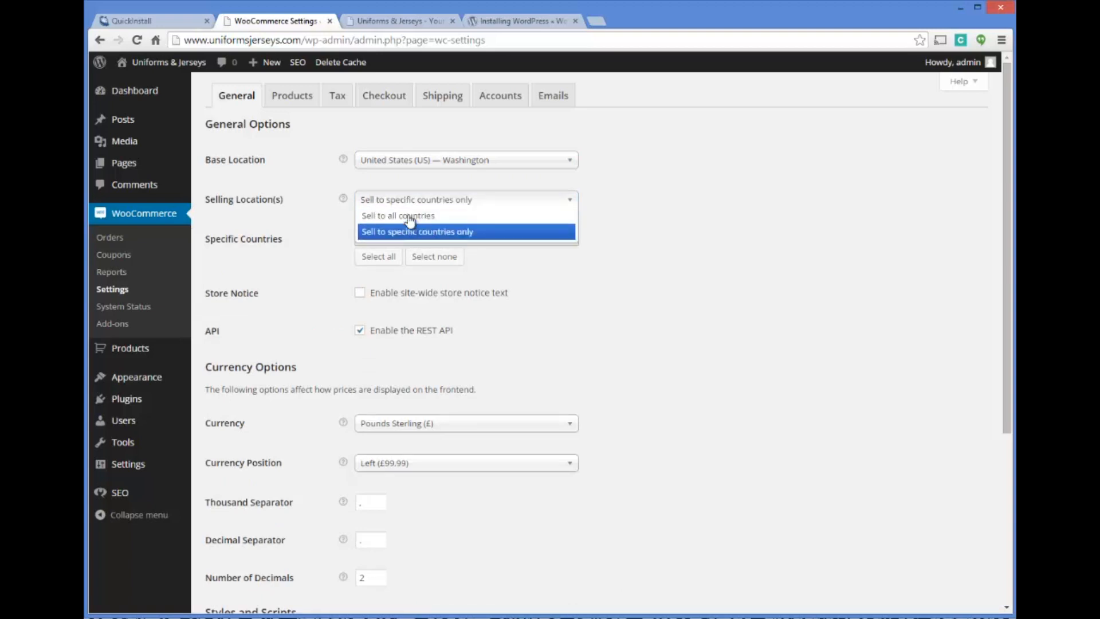
click(410, 232)
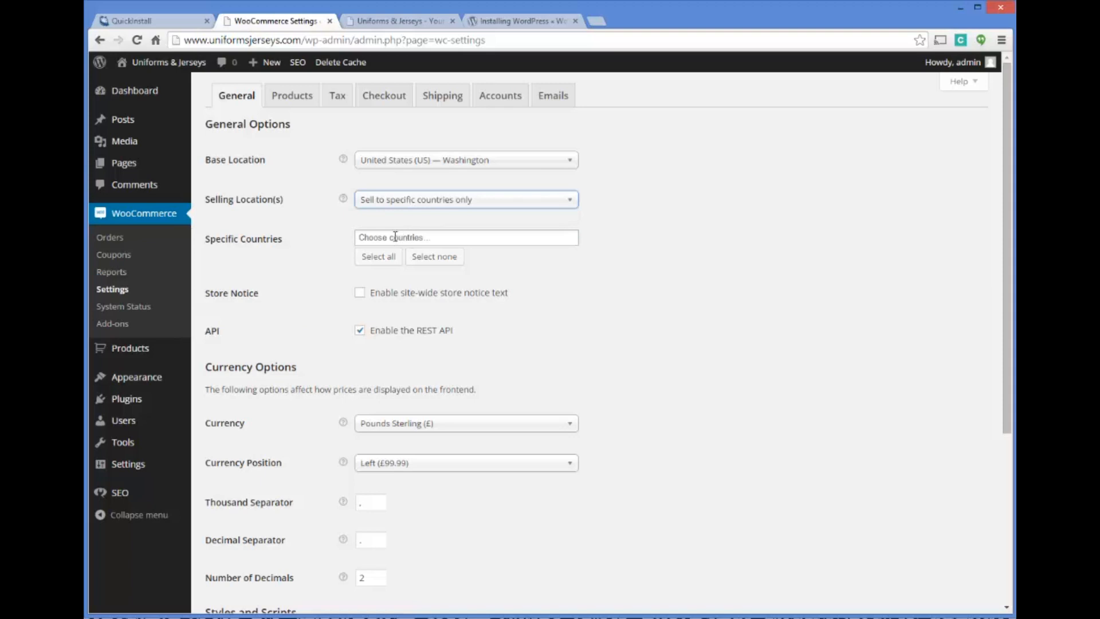
click(398, 239)
drag(574, 267, 572, 381)
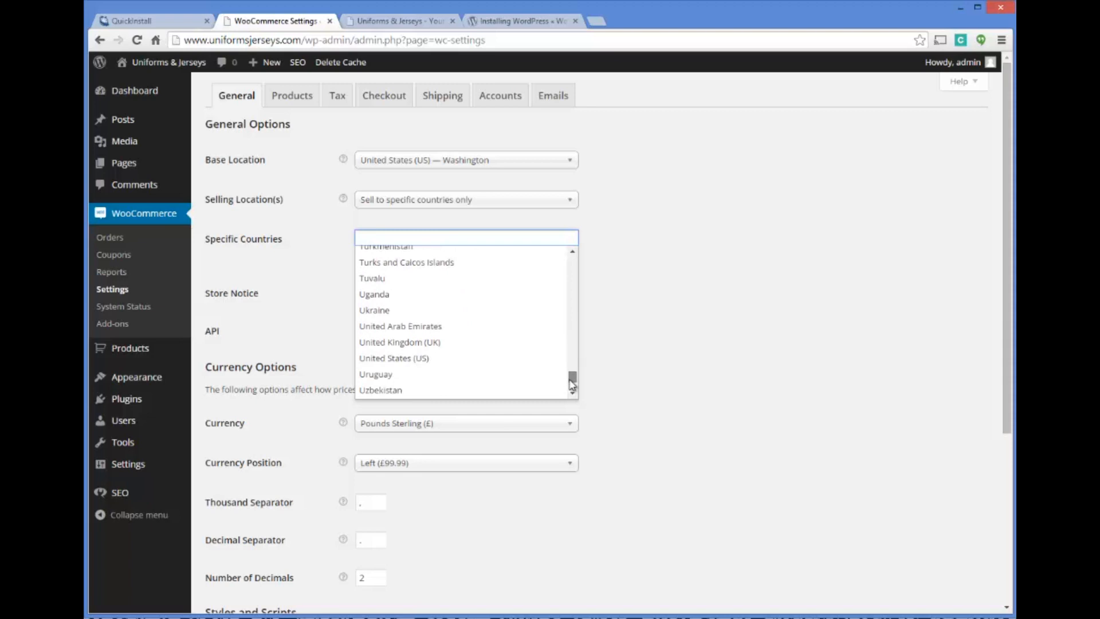
click(406, 359)
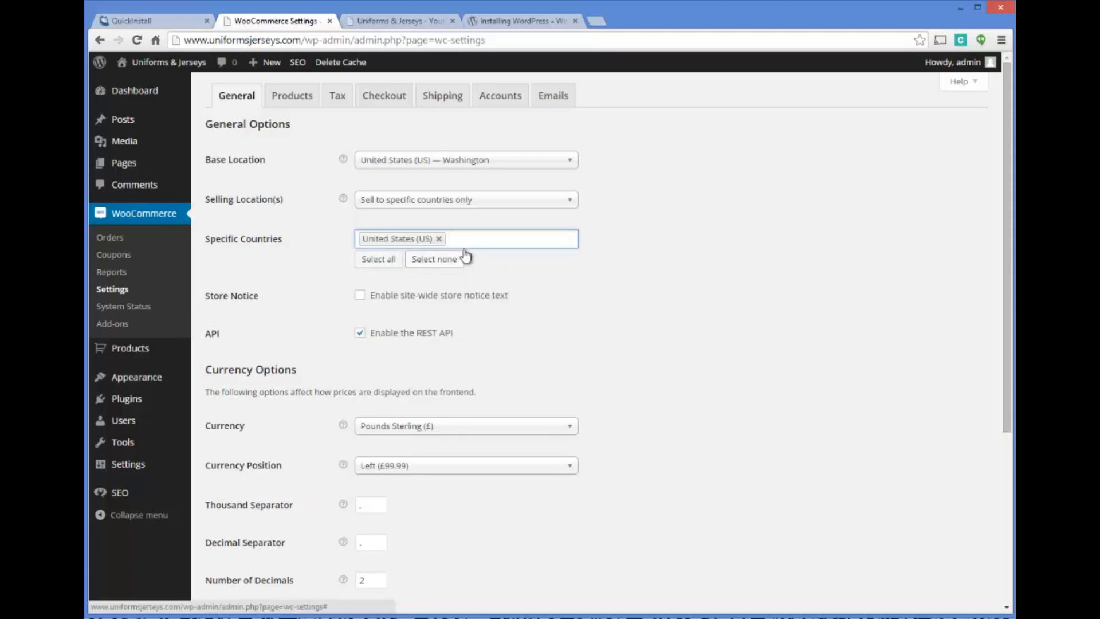
text(Cana)
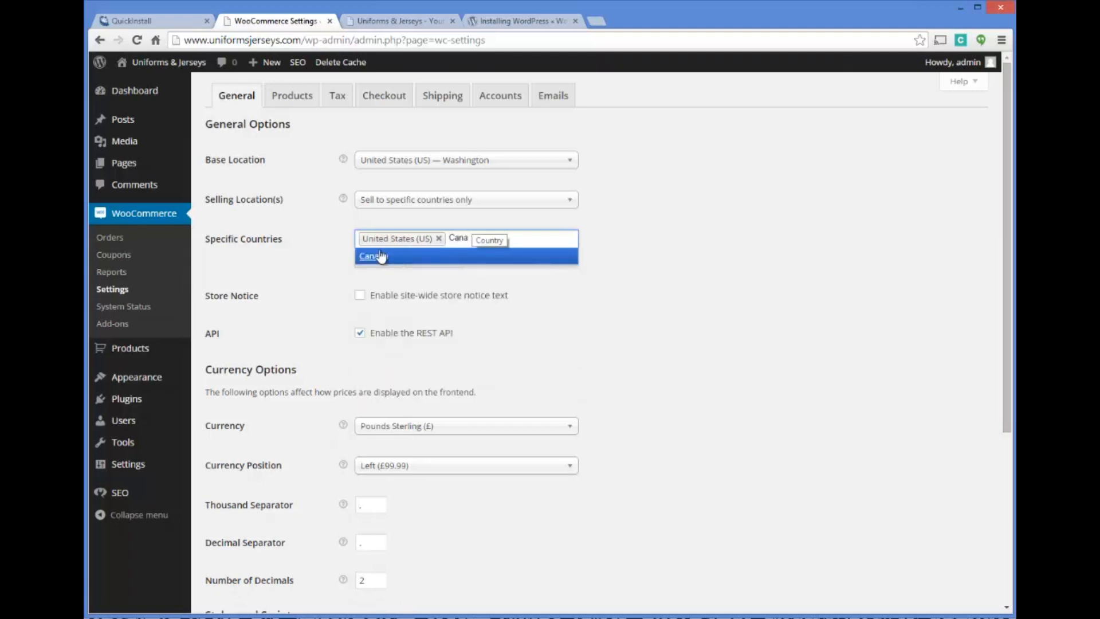
click(415, 257)
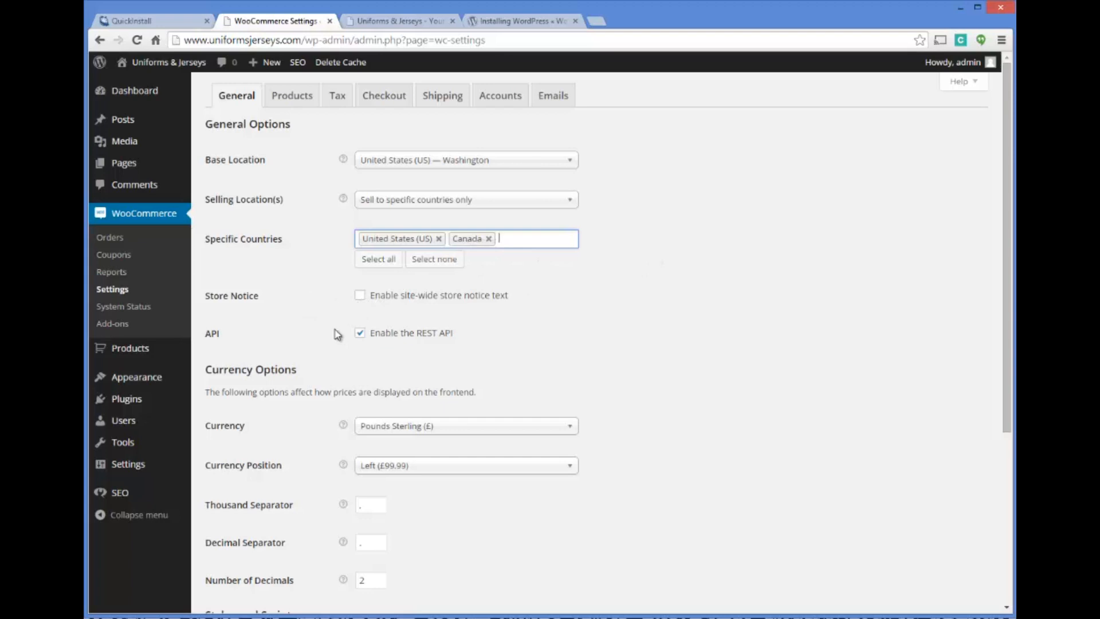
Set the store currency to US Dollars ($)
scroll(316, 310, down, 1)
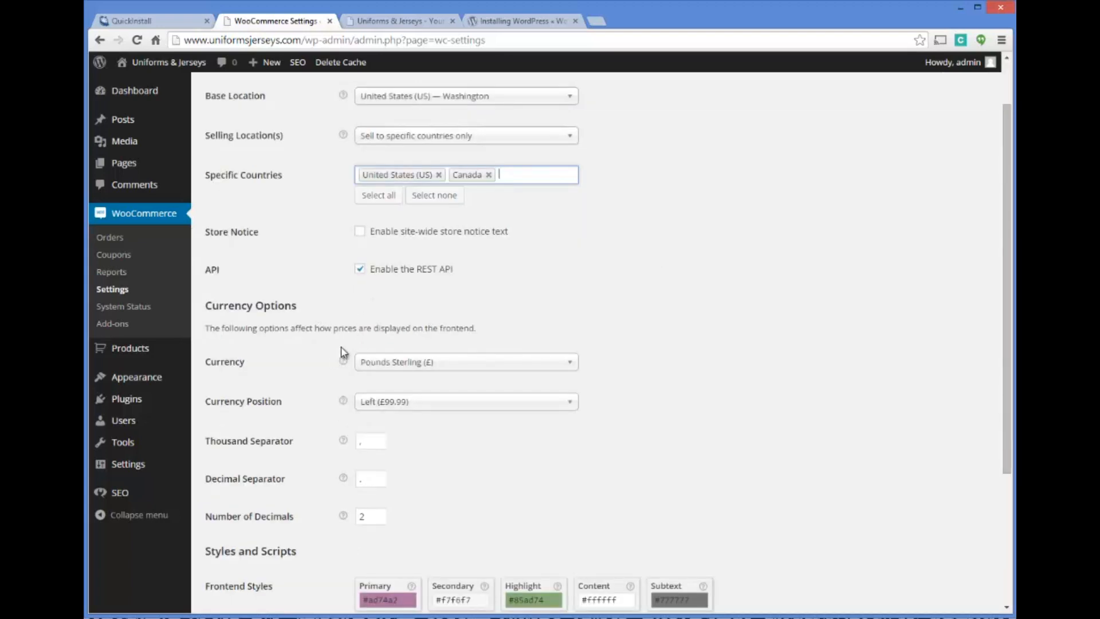
click(445, 363)
drag(570, 458, 570, 529)
click(439, 512)
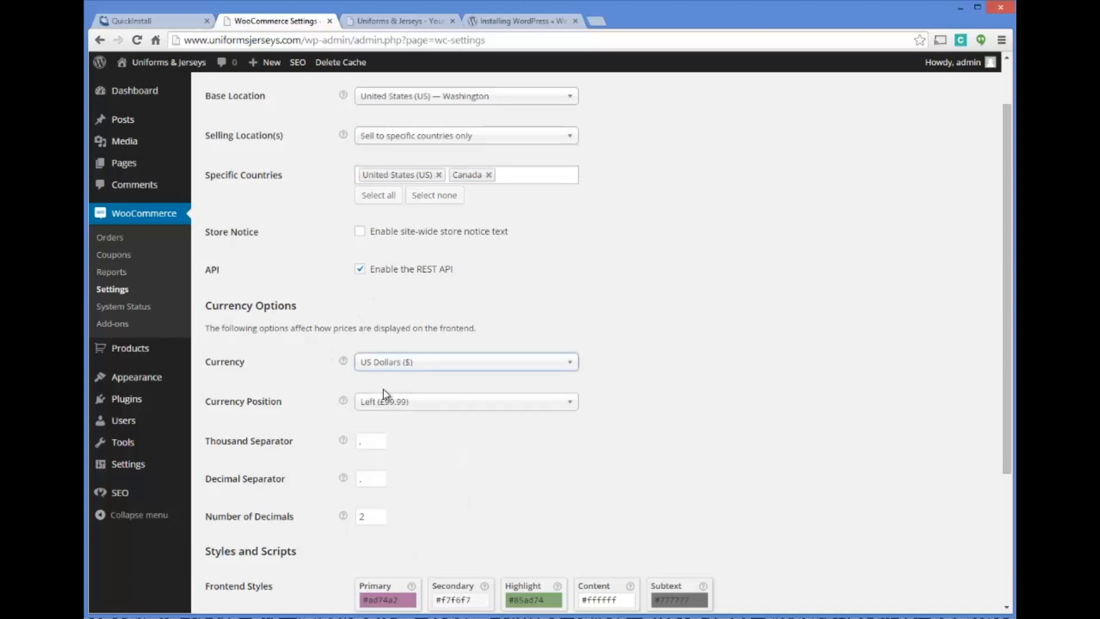
Check the currency position, separators, number of decimals, and styles and scripts options, then save the general settings
click(388, 404)
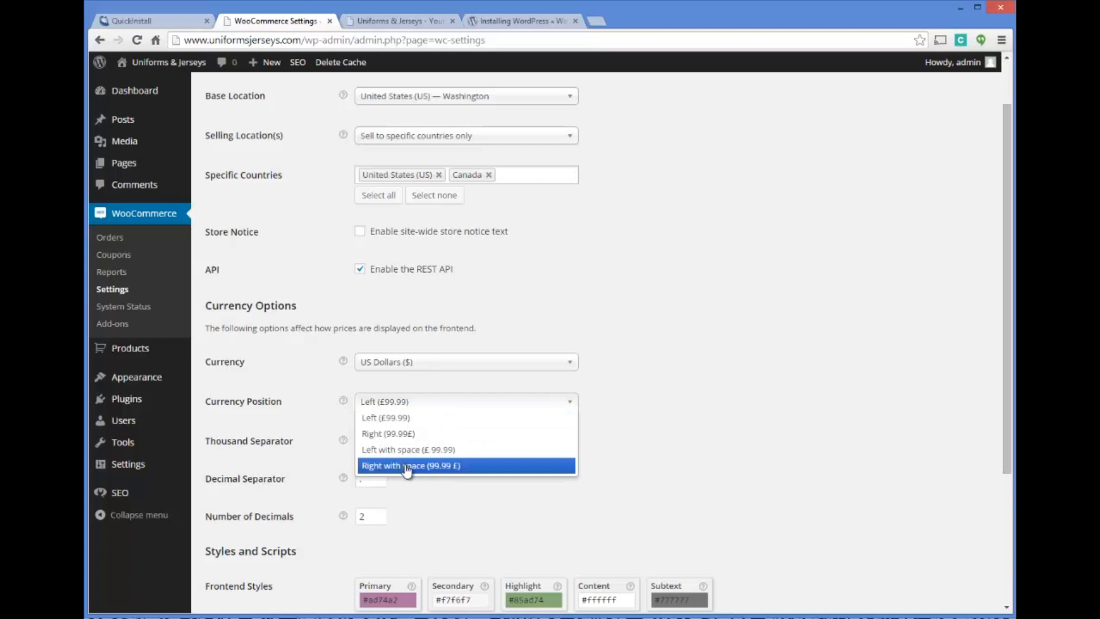
click(402, 404)
click(367, 442)
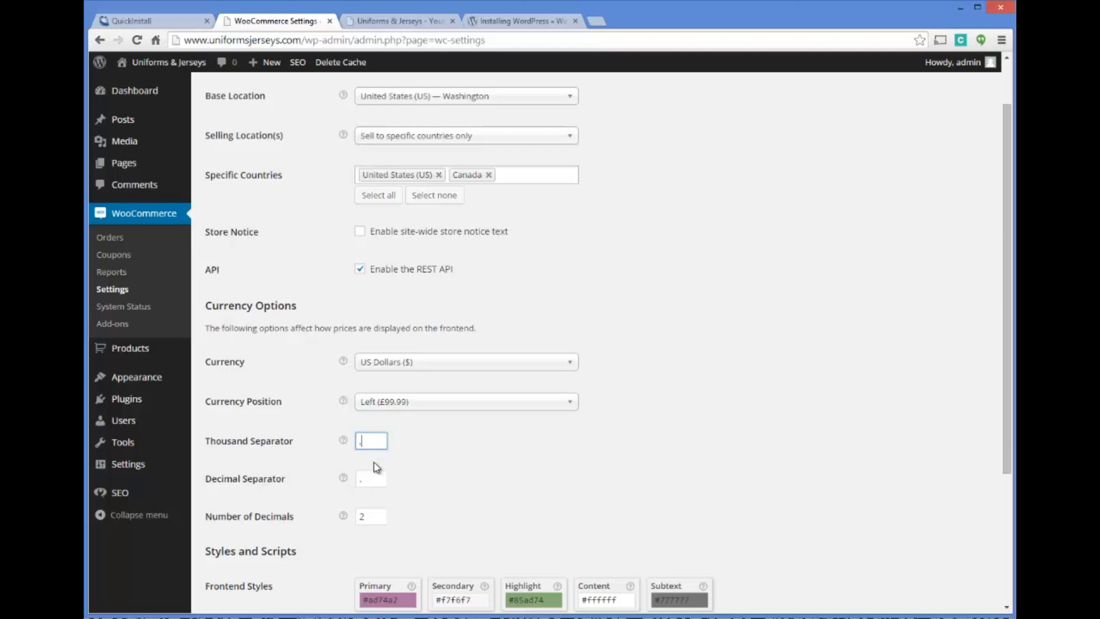
click(371, 481)
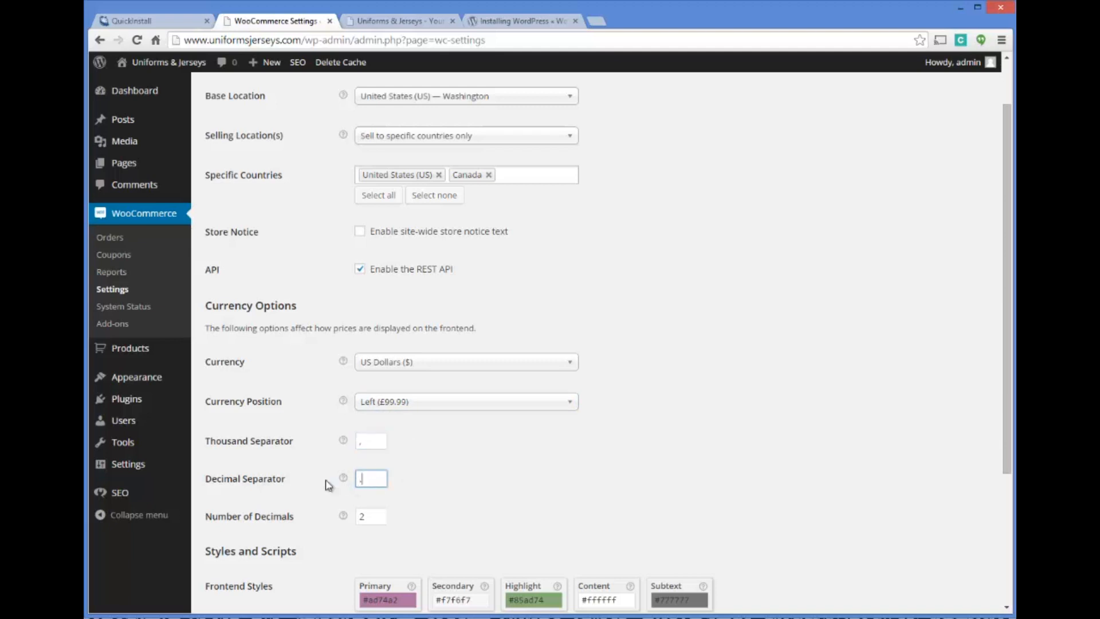
click(372, 515)
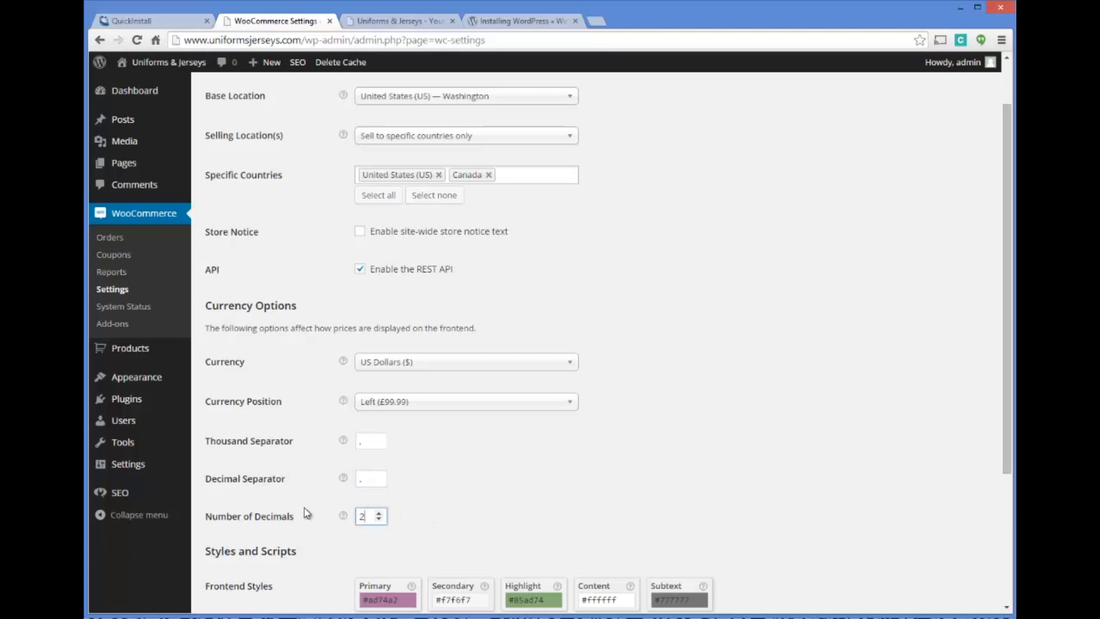
scroll(602, 455, down, 4)
scroll(551, 302, down, 1)
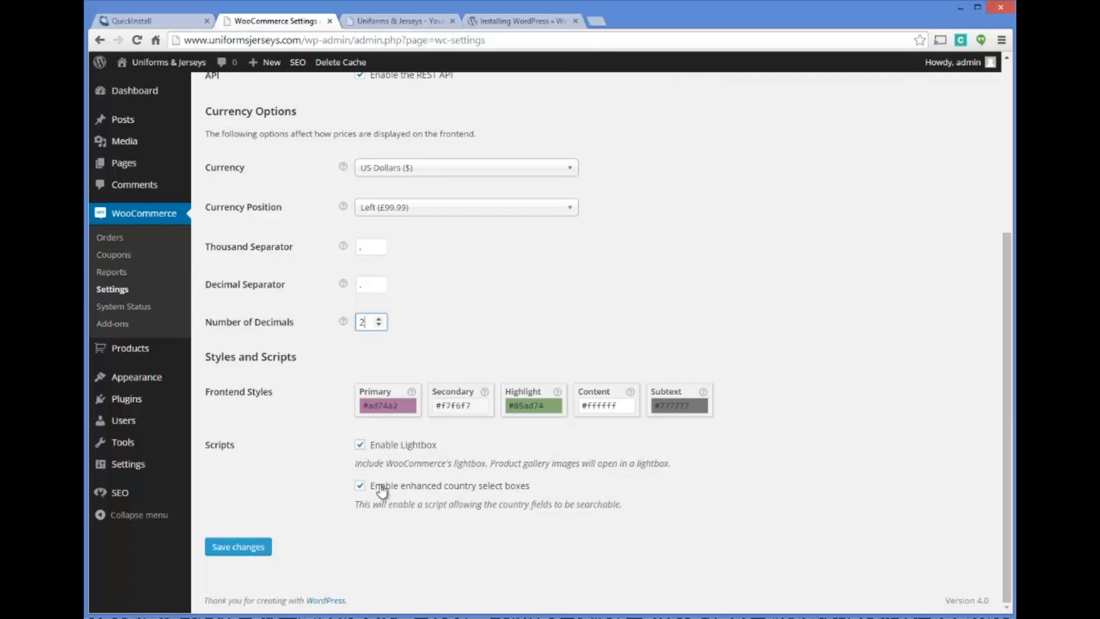
click(257, 548)
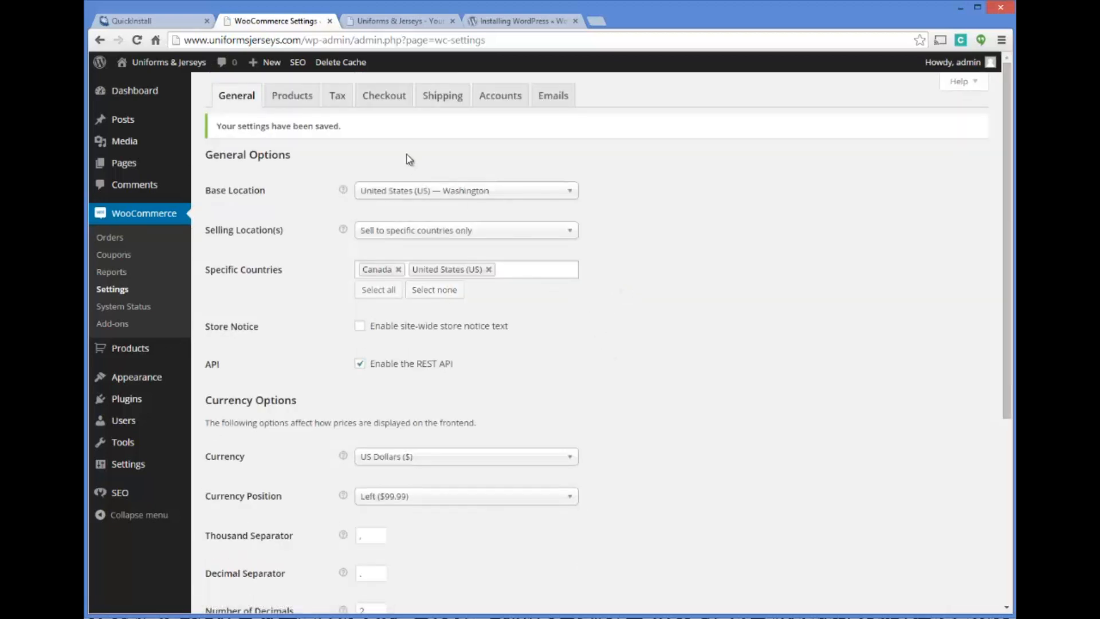
Open the WooCommerce product settings and check the pages available for the Product Archive / Shop Page
click(290, 97)
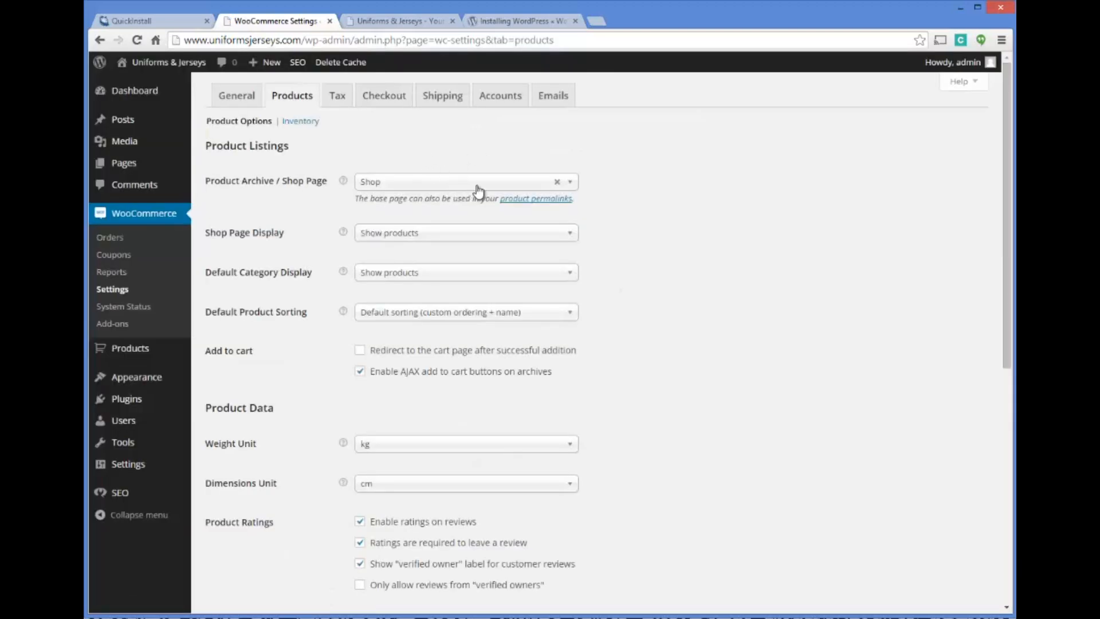
click(572, 187)
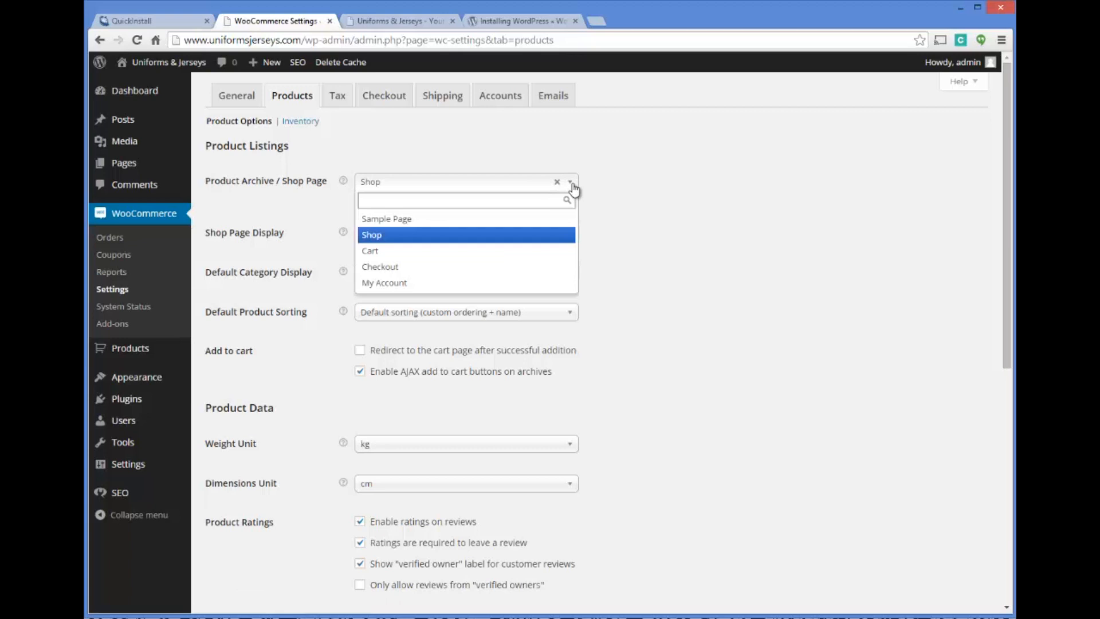
click(572, 188)
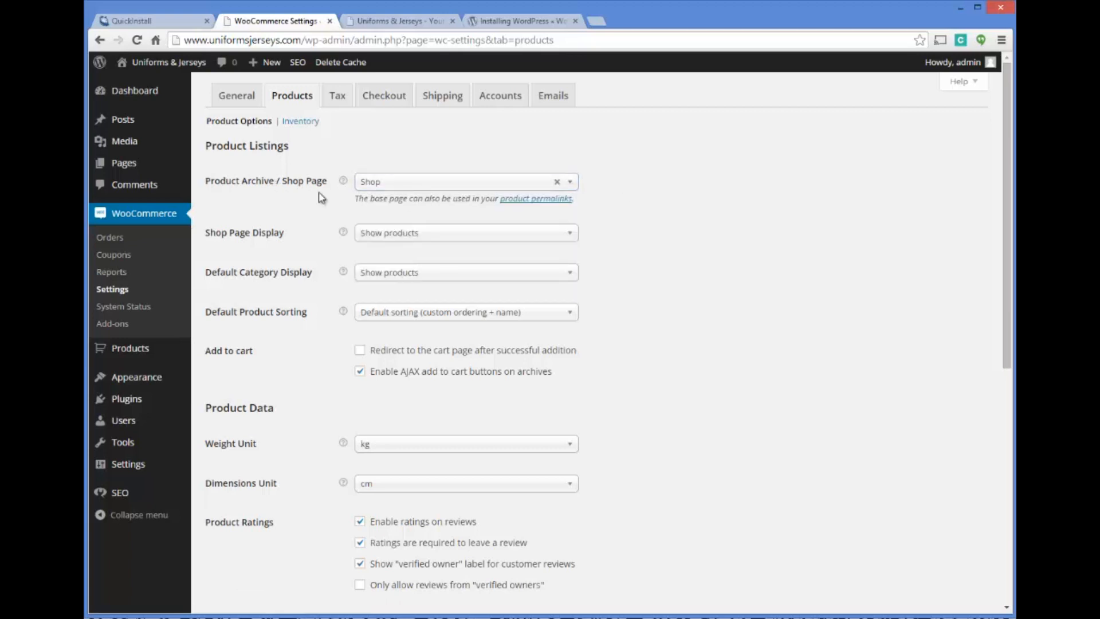
Check the Shop Page Display options, then set the weight unit to lbs and the dimensions unit to in
click(382, 236)
click(413, 235)
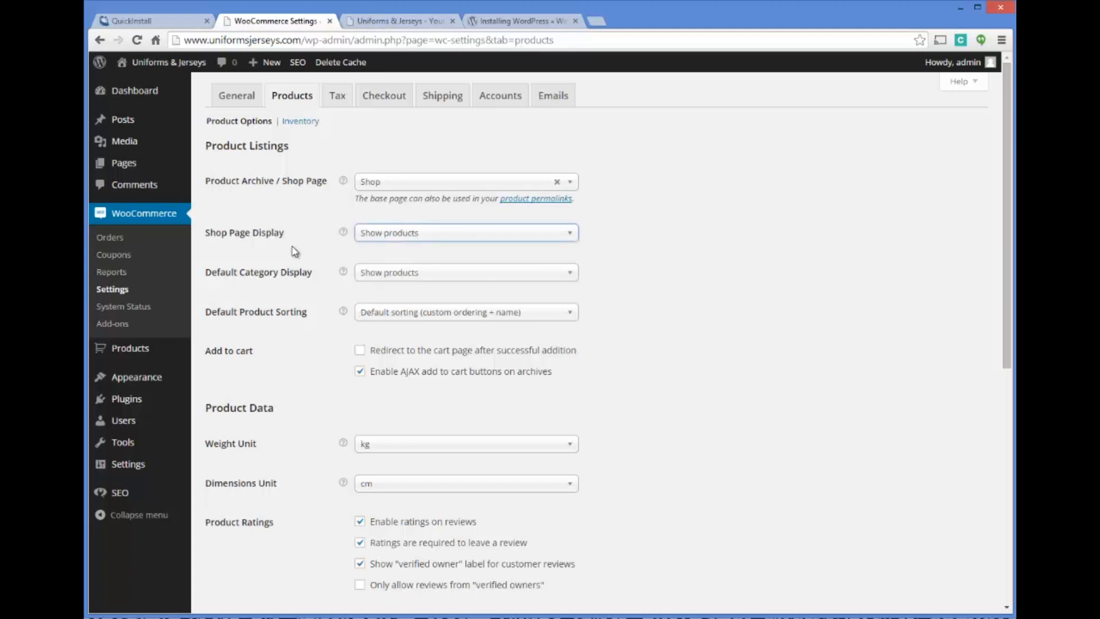
scroll(321, 246, down, 1)
scroll(314, 312, down, 1)
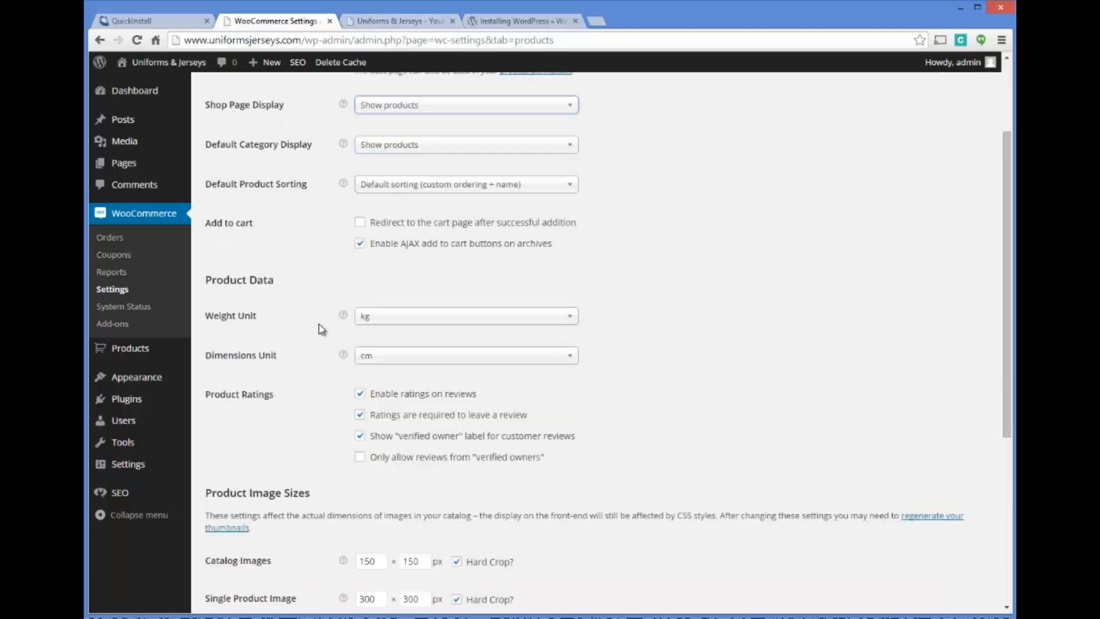
click(379, 320)
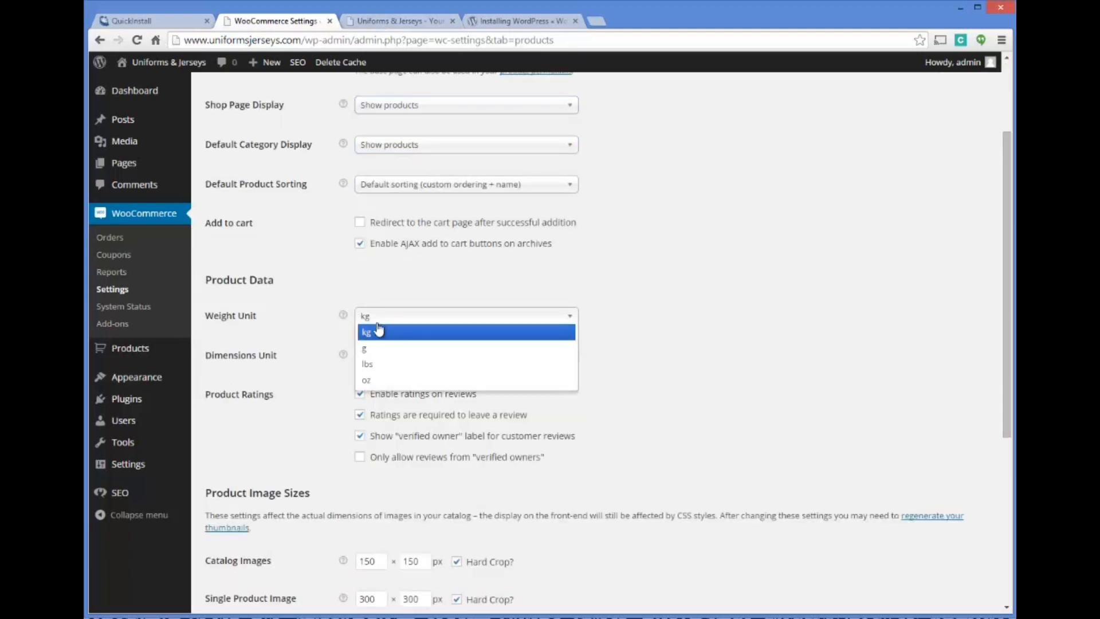
click(377, 365)
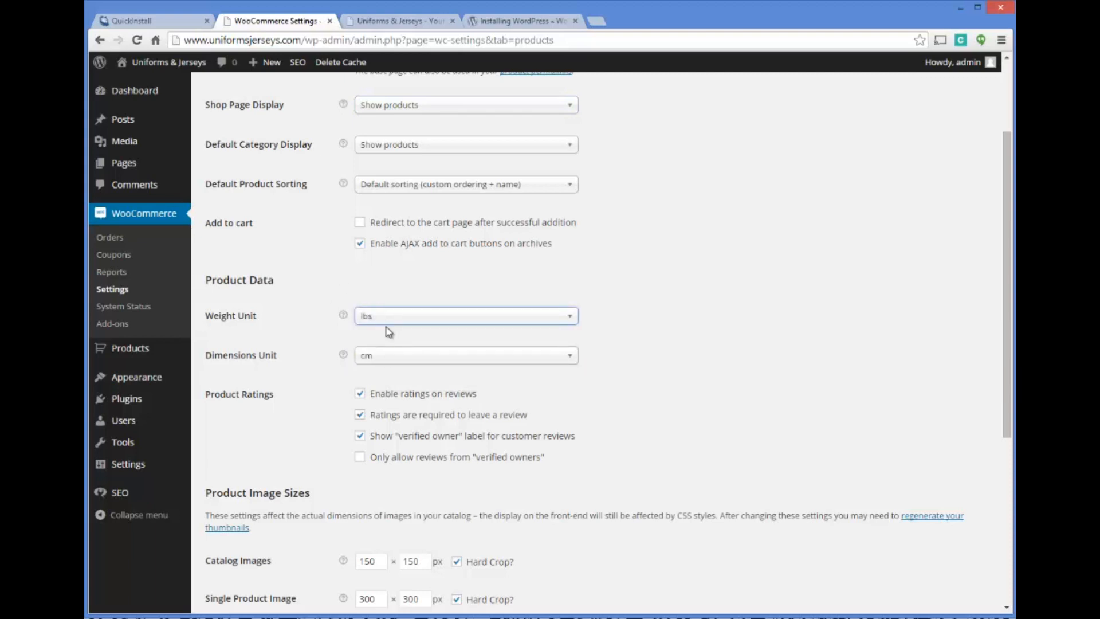
click(393, 361)
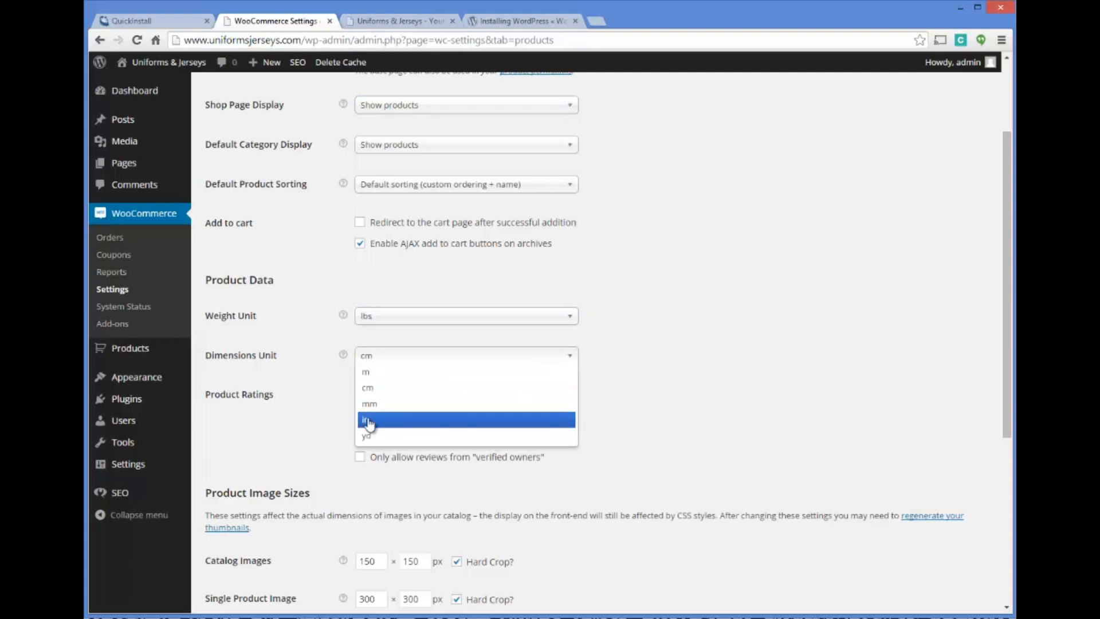
click(368, 421)
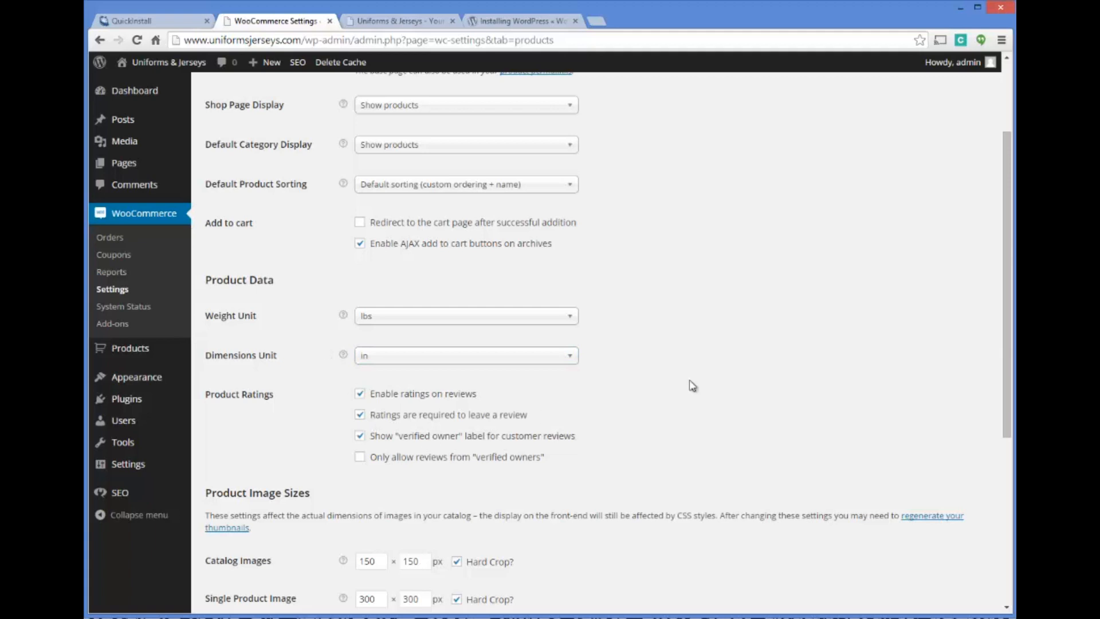
Review the product ratings, product image sizes and downloadable product options, then save the product settings
scroll(687, 347, down, 2)
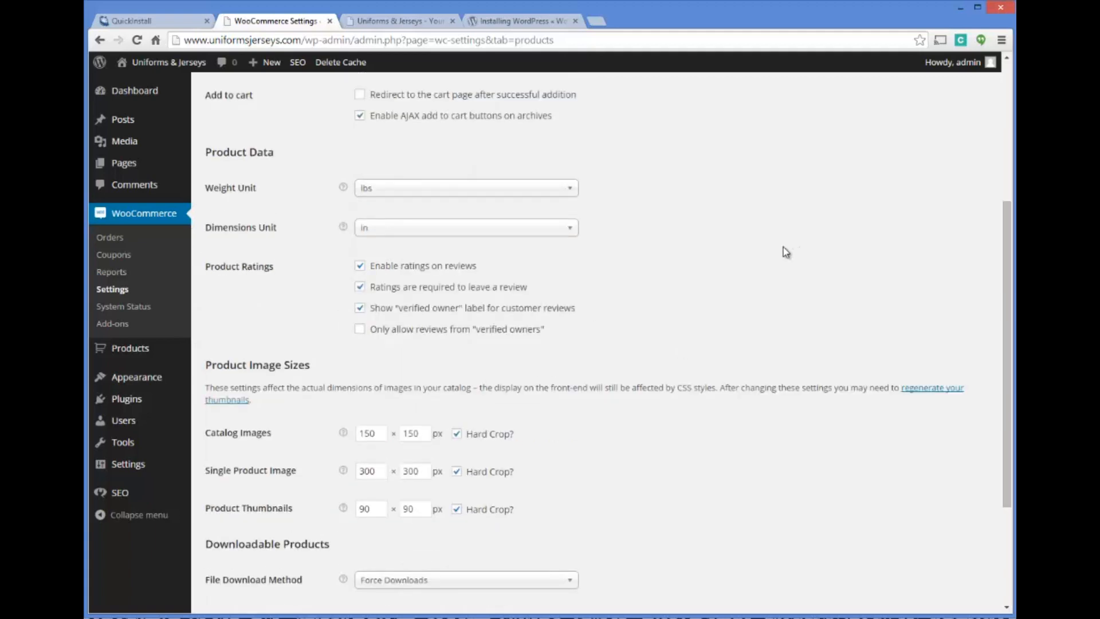
scroll(705, 259, down, 1)
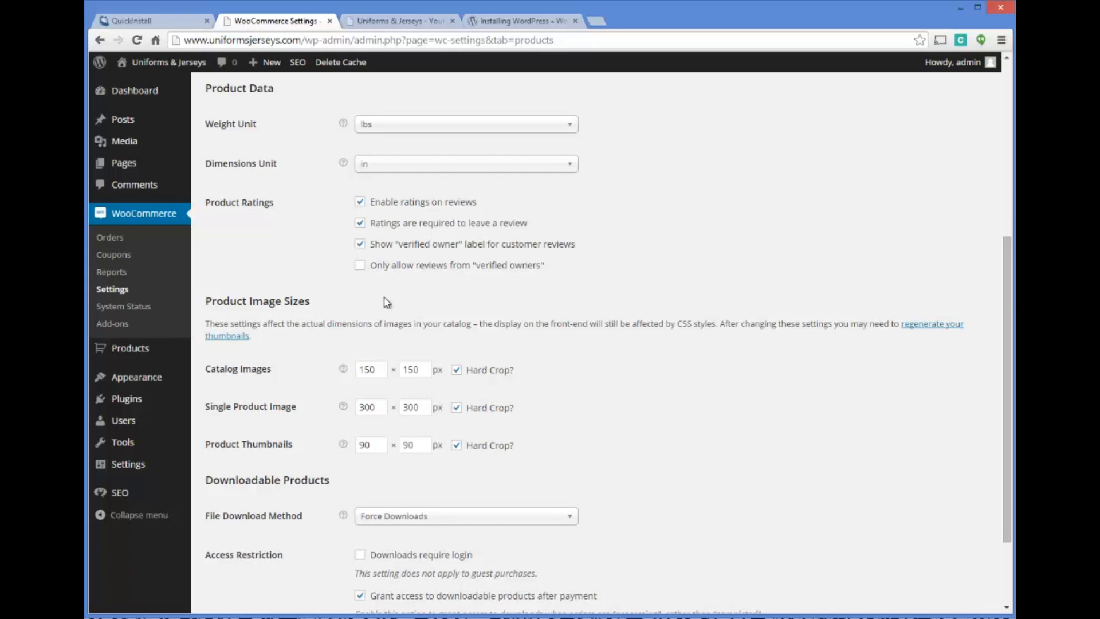
scroll(310, 258, down, 1)
scroll(316, 189, down, 1)
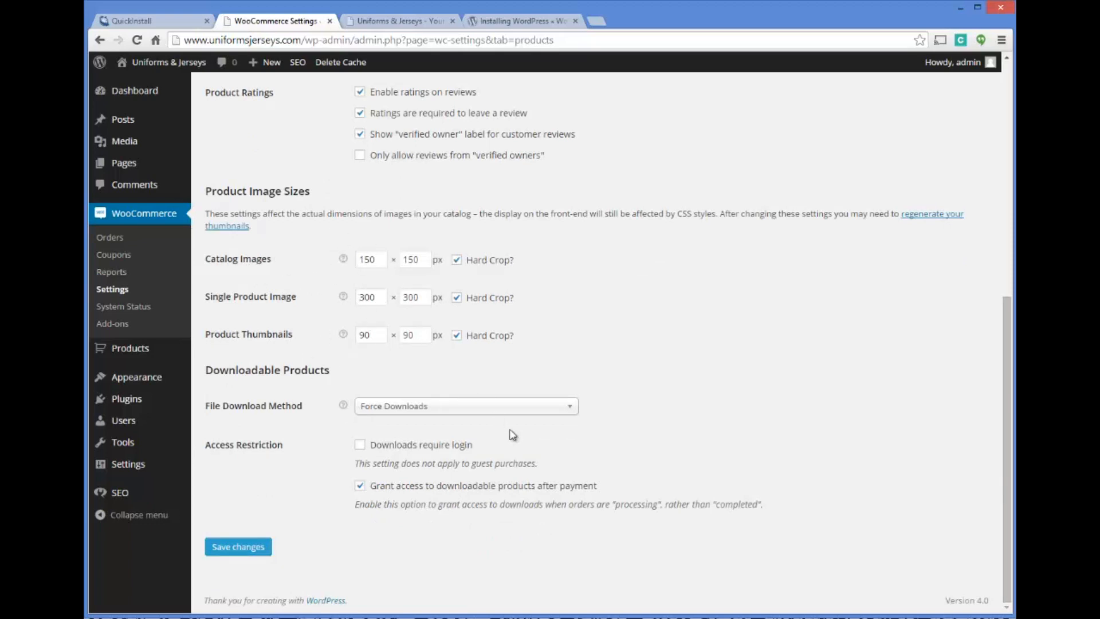
click(256, 547)
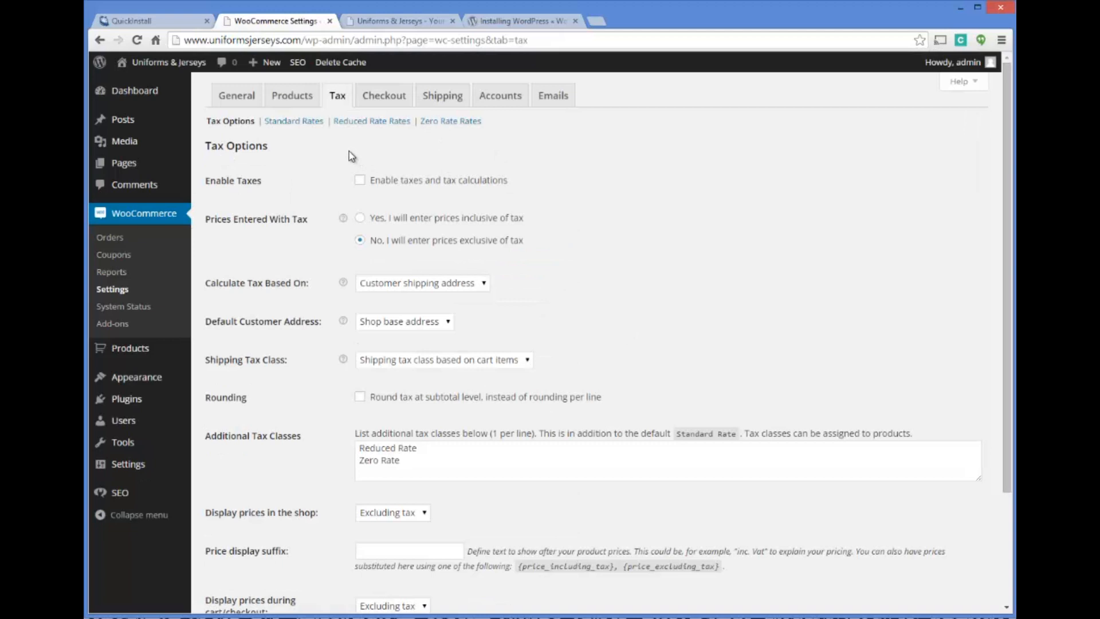
Enable taxes and tax calculations in the tax options and check how prices are displayed in the shop and during cart/checkout
click(360, 180)
mouse_move(344, 220)
scroll(510, 311, down, 3)
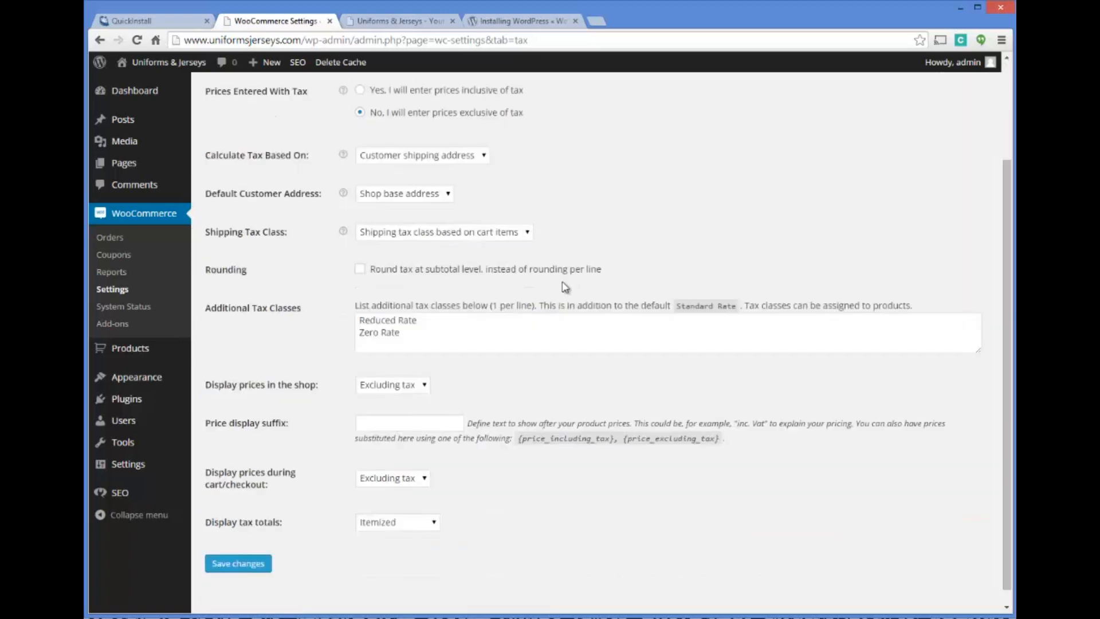
scroll(404, 442, down, 1)
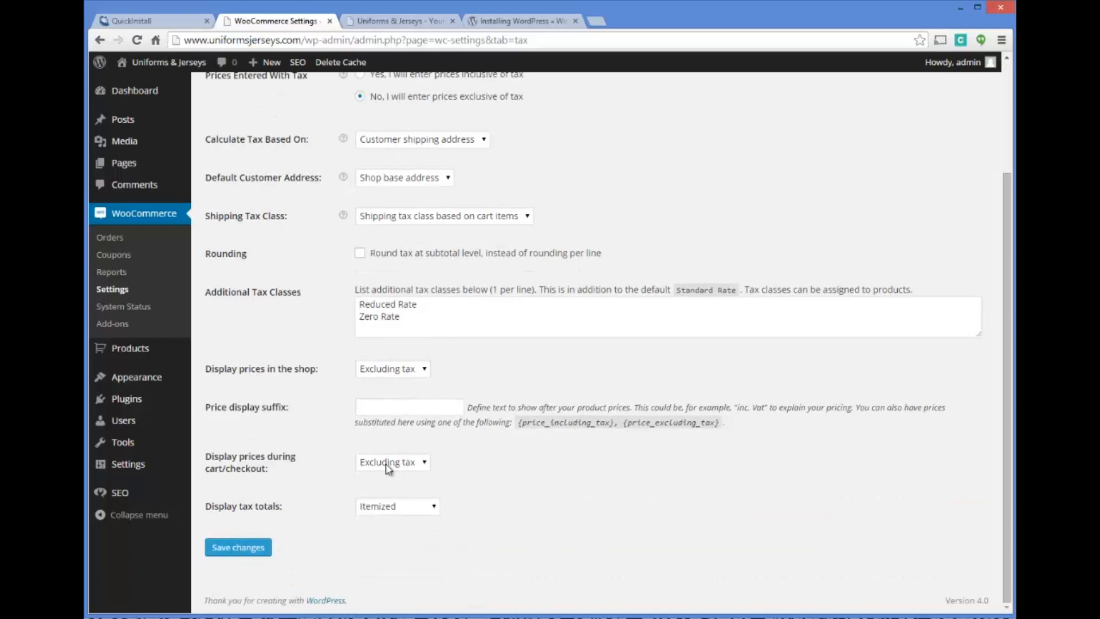
click(419, 465)
click(420, 369)
click(491, 377)
scroll(496, 372, up, 3)
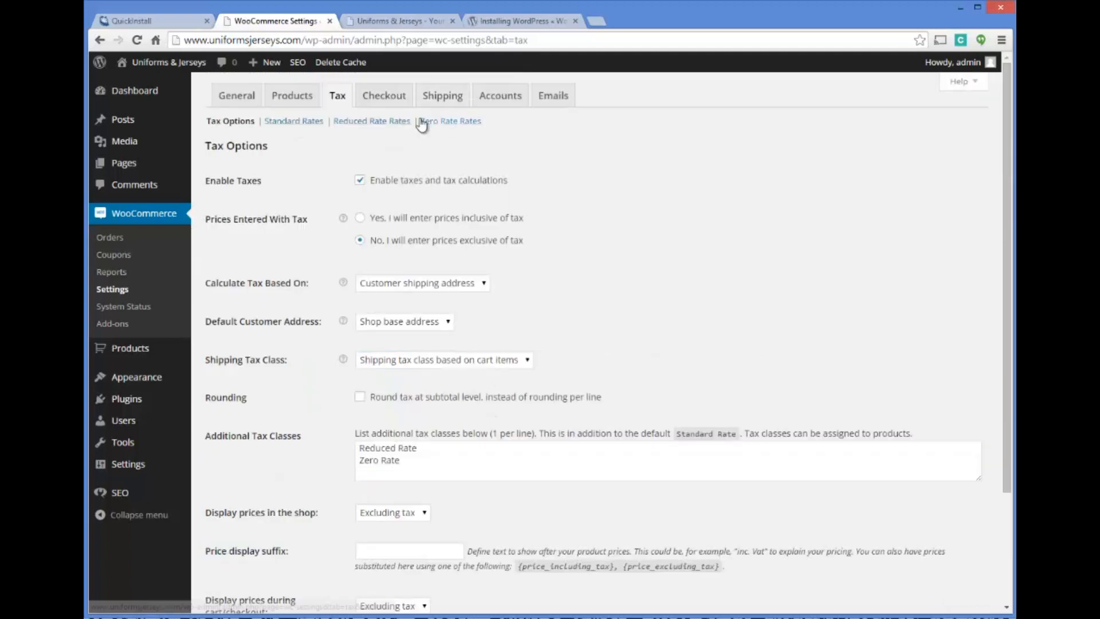
Insert a tax rate row in the Standard Rates with country code US and state code WA
click(307, 121)
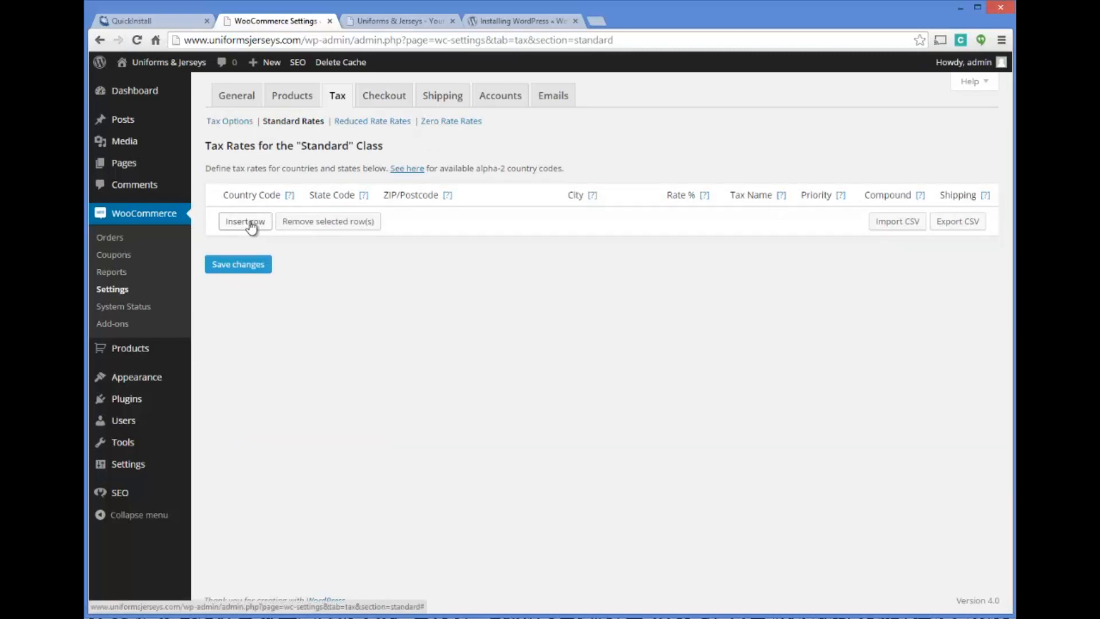
click(251, 224)
click(270, 216)
mouse_move(294, 196)
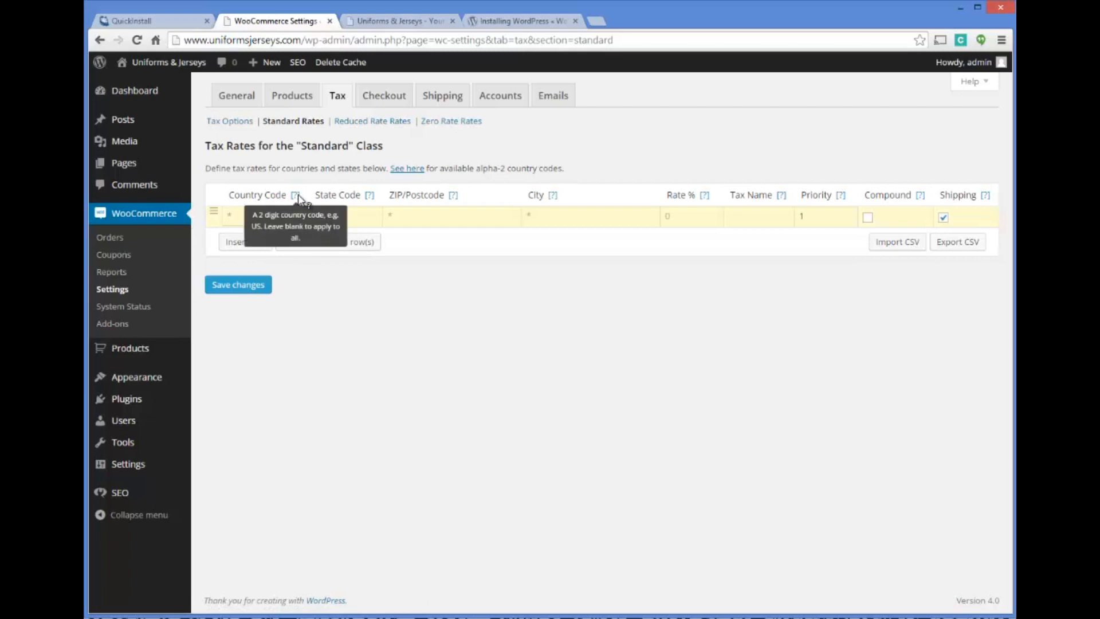
click(247, 217)
text(US)
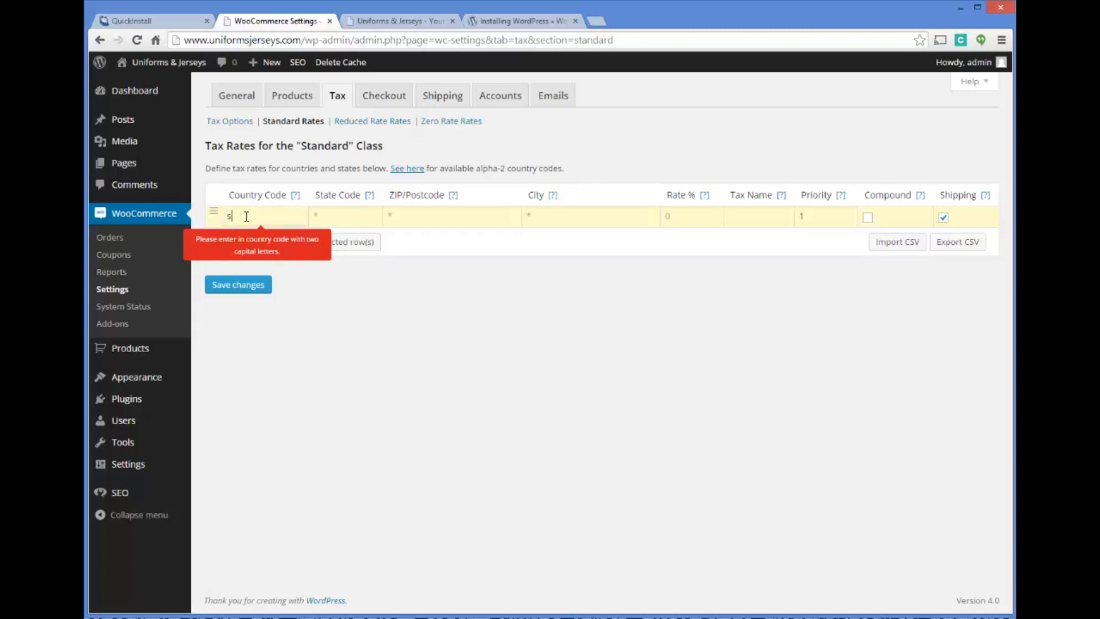
text(US)
key(Tab)
text(WA)
key(Tab)
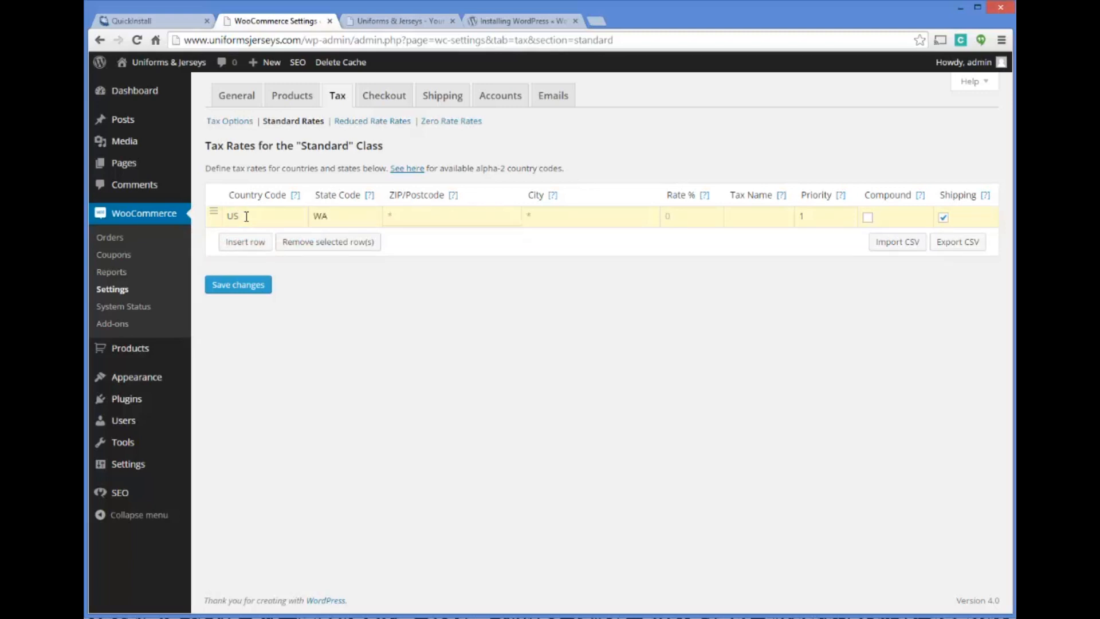
Limit the WA tax rate to ZIP/Postcode 98370 and city POULSBO
text(98370)
key(Tab)
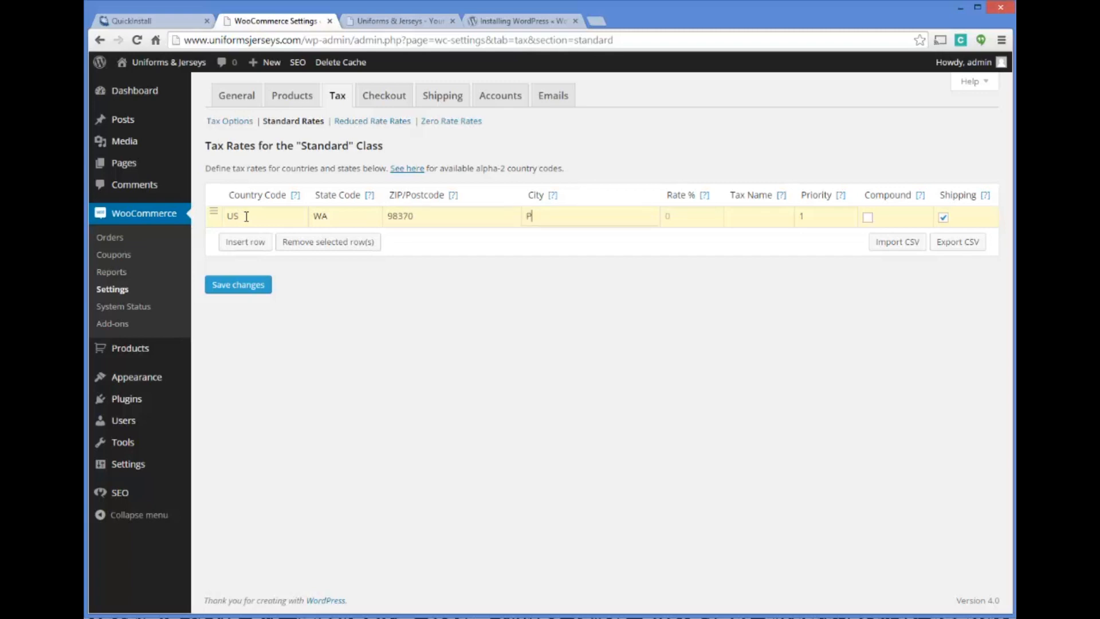
text(POULSBO)
key(Tab)
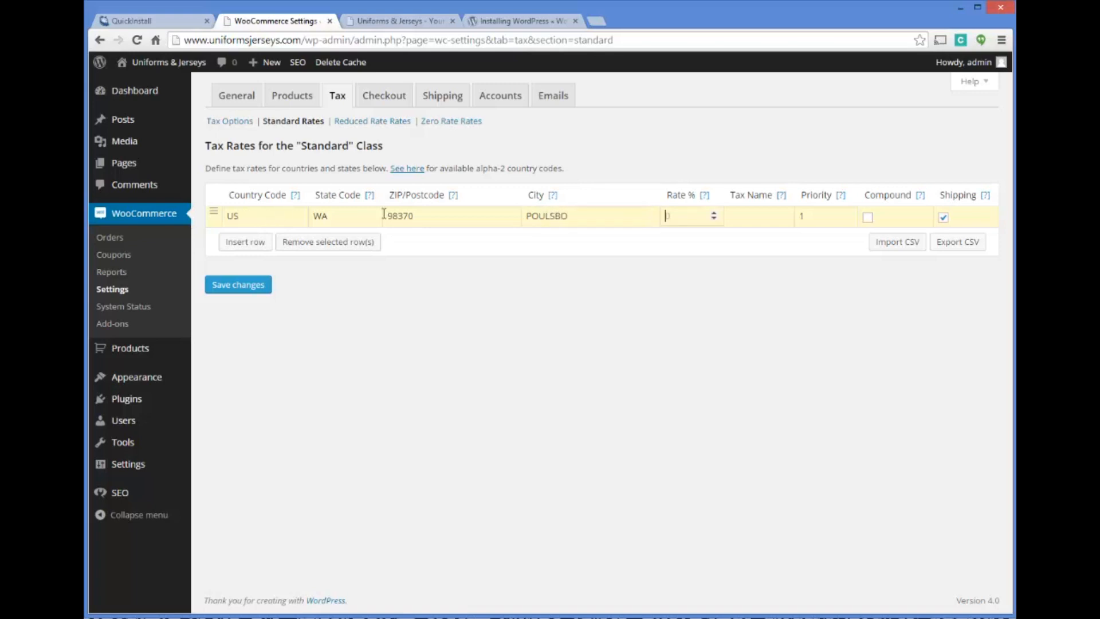
Set the tax rate to 8.9 percent, name it WA State Sales Tax, and save the standard rates
mouse_move(705, 198)
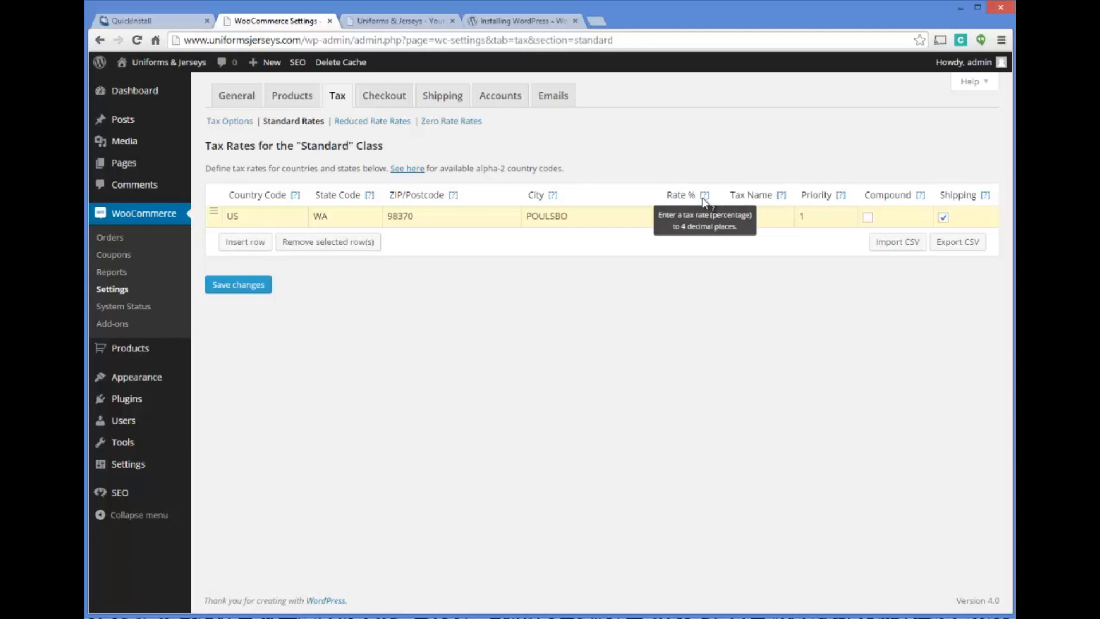
text(8.9)
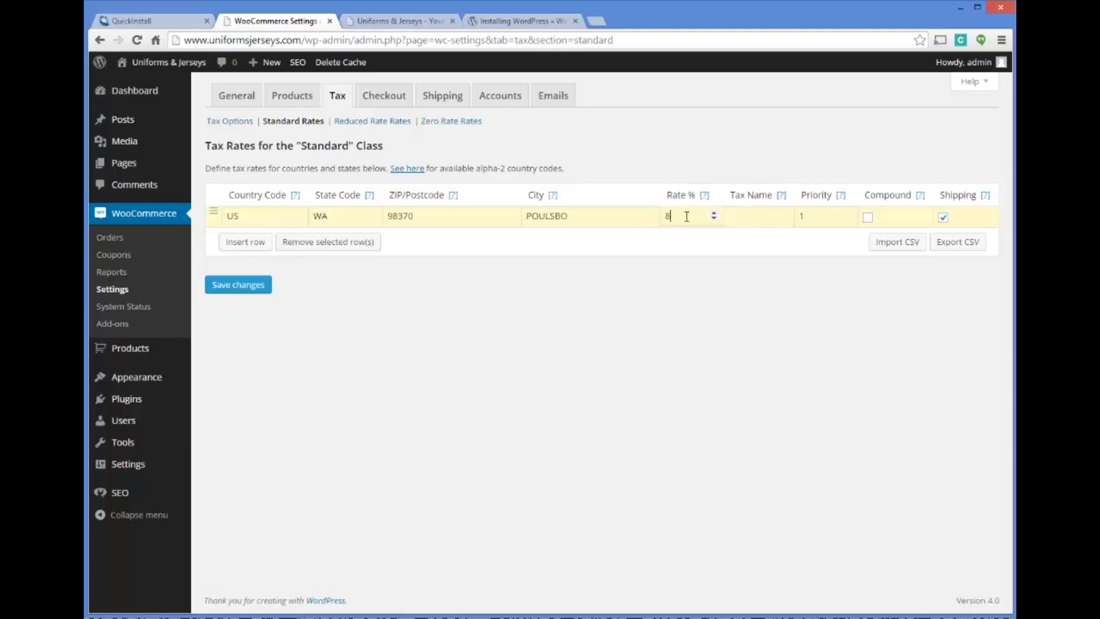
key(Tab)
text(WA State Sales Tax)
click(248, 287)
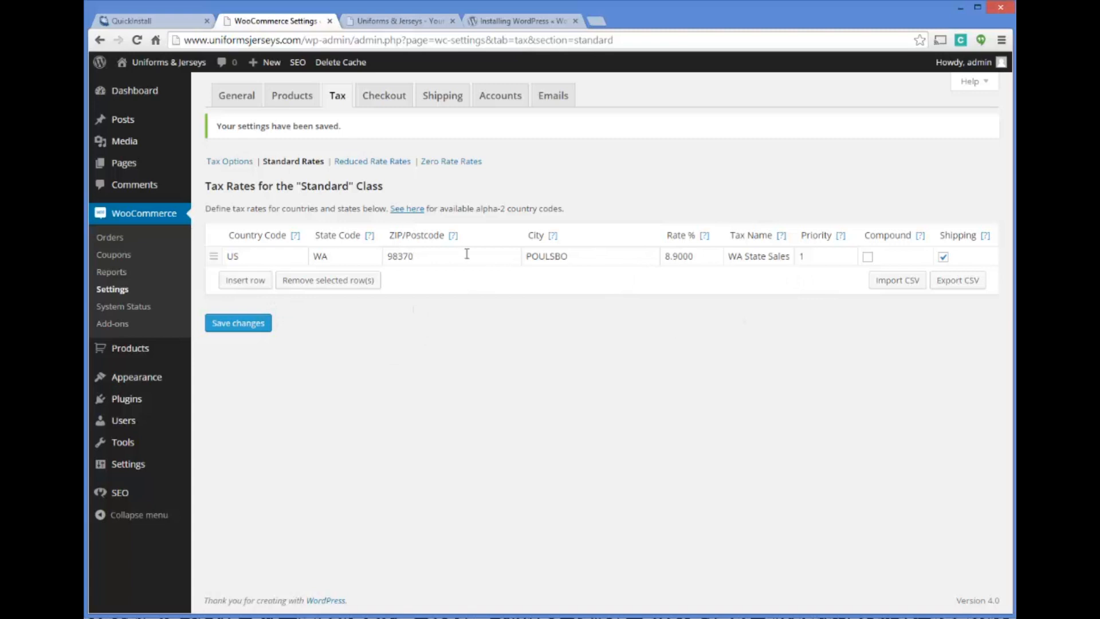
Clear the ZIP/Postcode and City values of the WA tax rate so it applies to the whole state
mouse_move(454, 238)
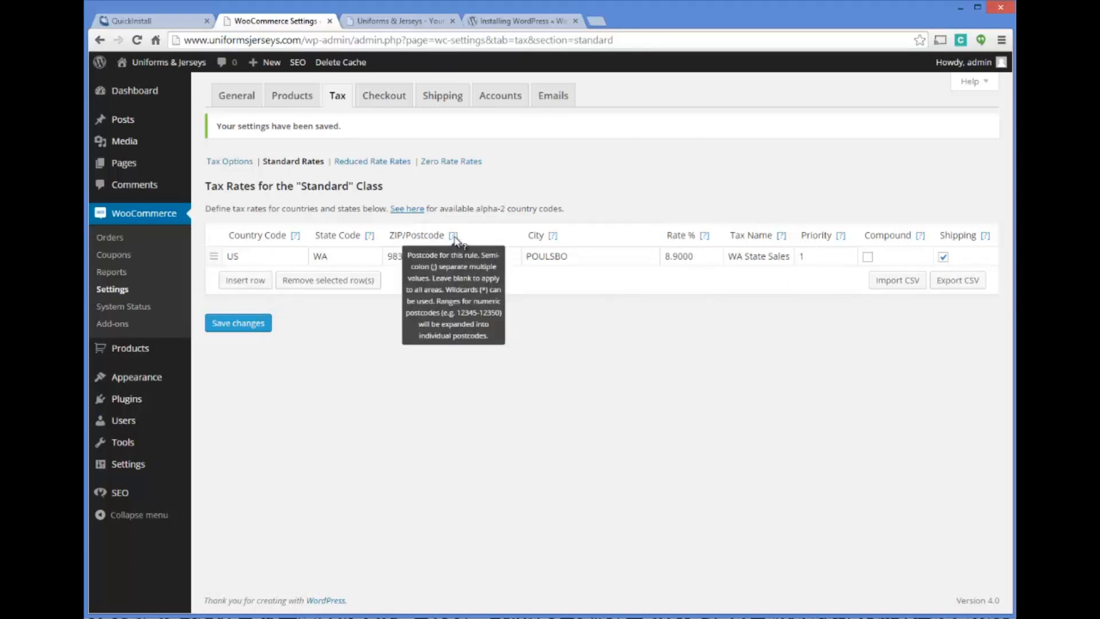
double_click(423, 257)
mouse_move(553, 237)
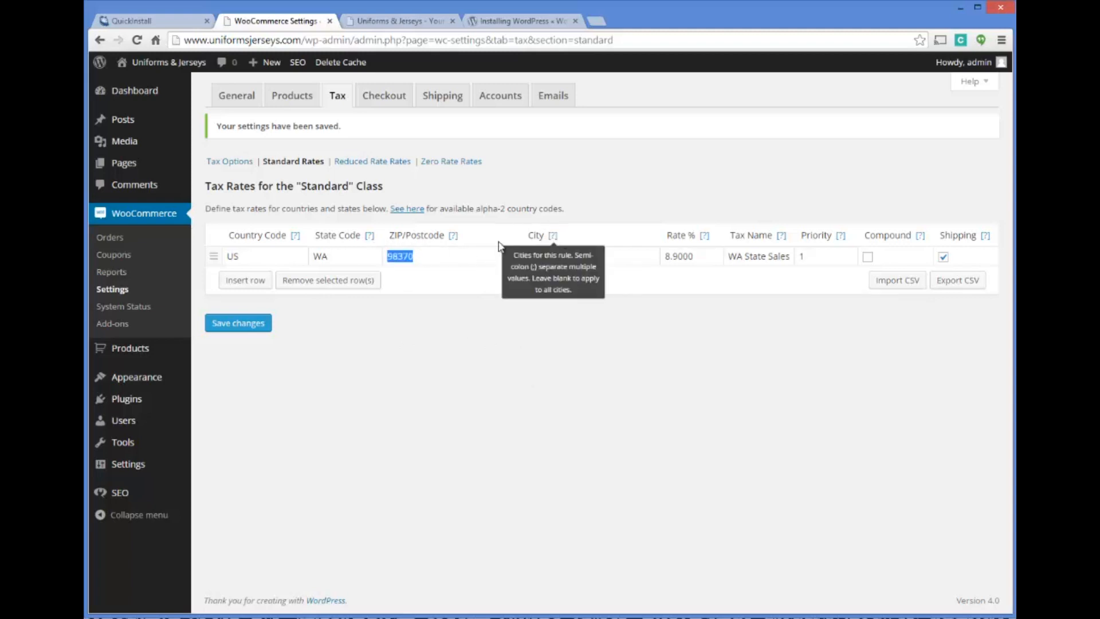
key(BackSpace)
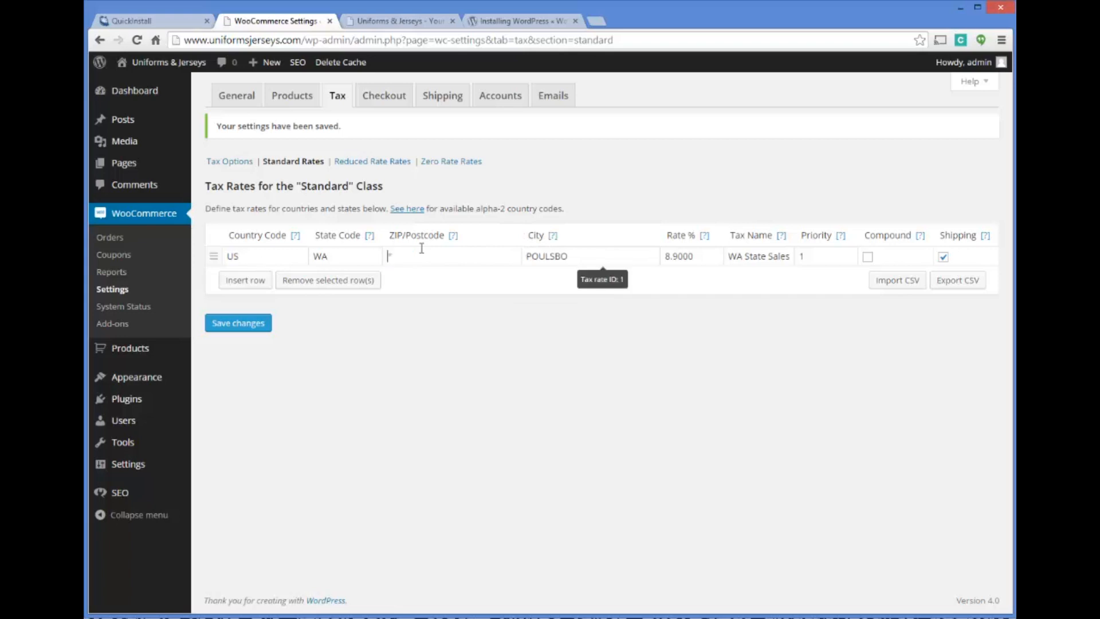
drag(577, 255, 526, 256)
key(BackSpace)
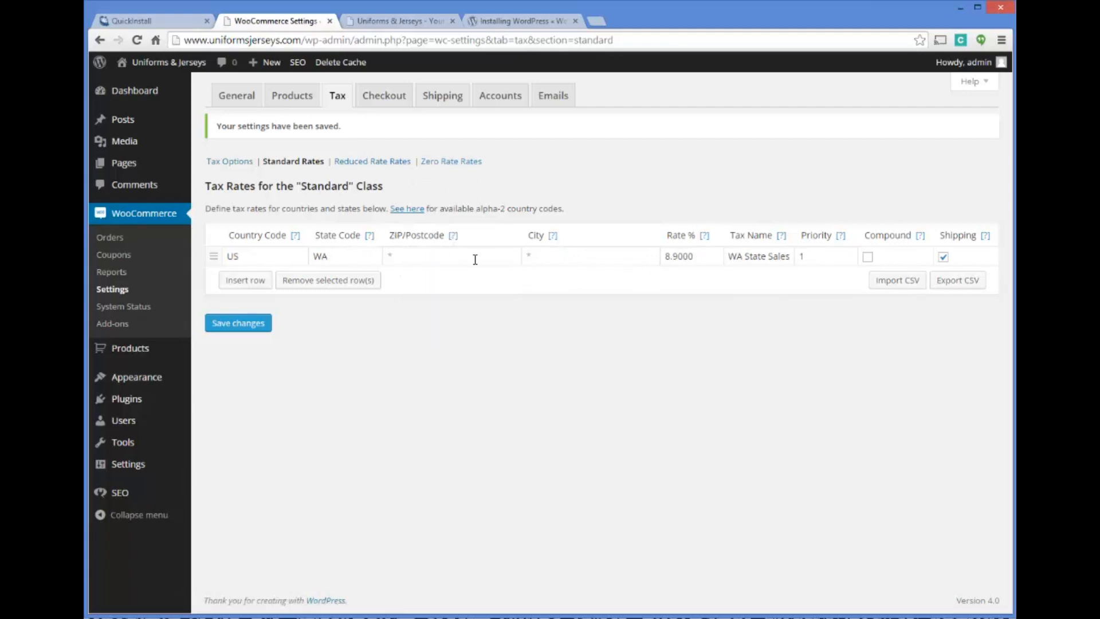
click(267, 255)
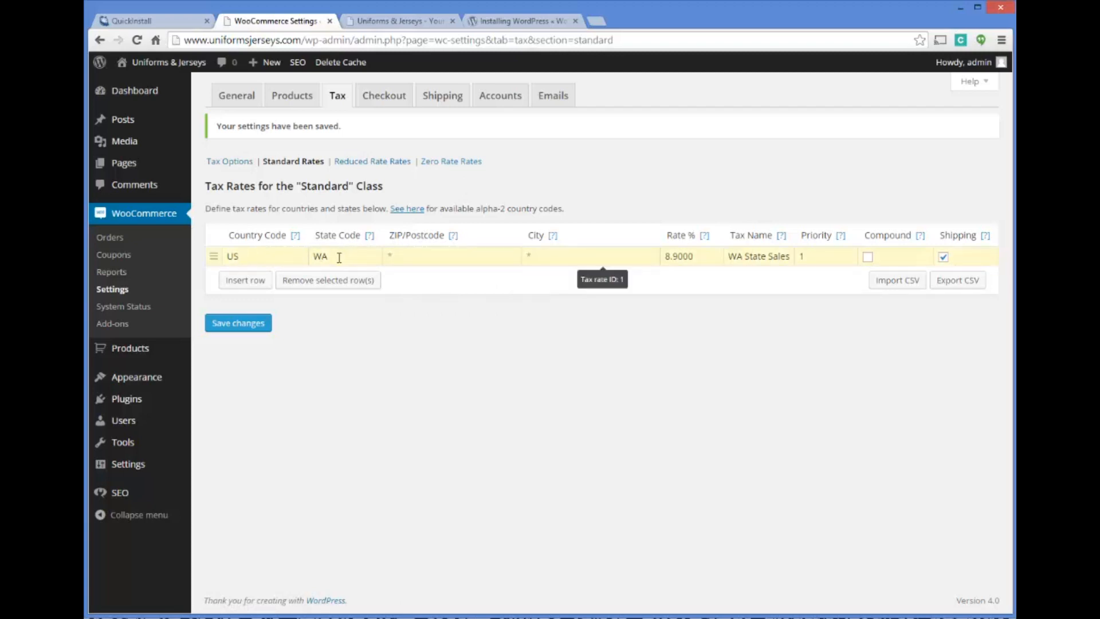
click(463, 258)
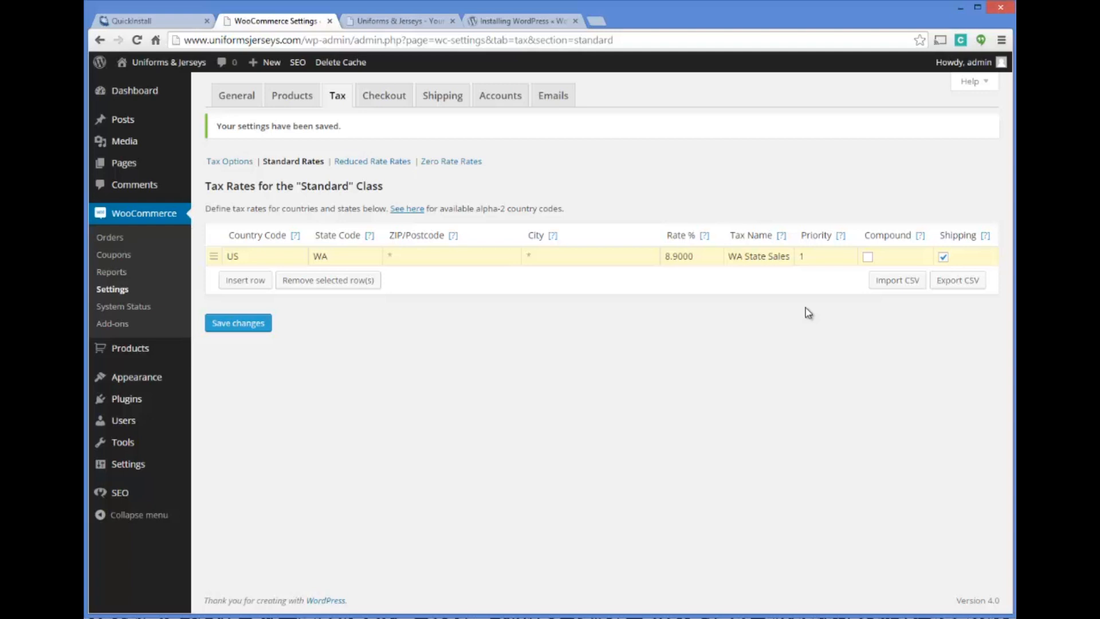
Save the standard tax rates and review the checkout options, including the Terms and Conditions page choices and the payment gateways
click(263, 323)
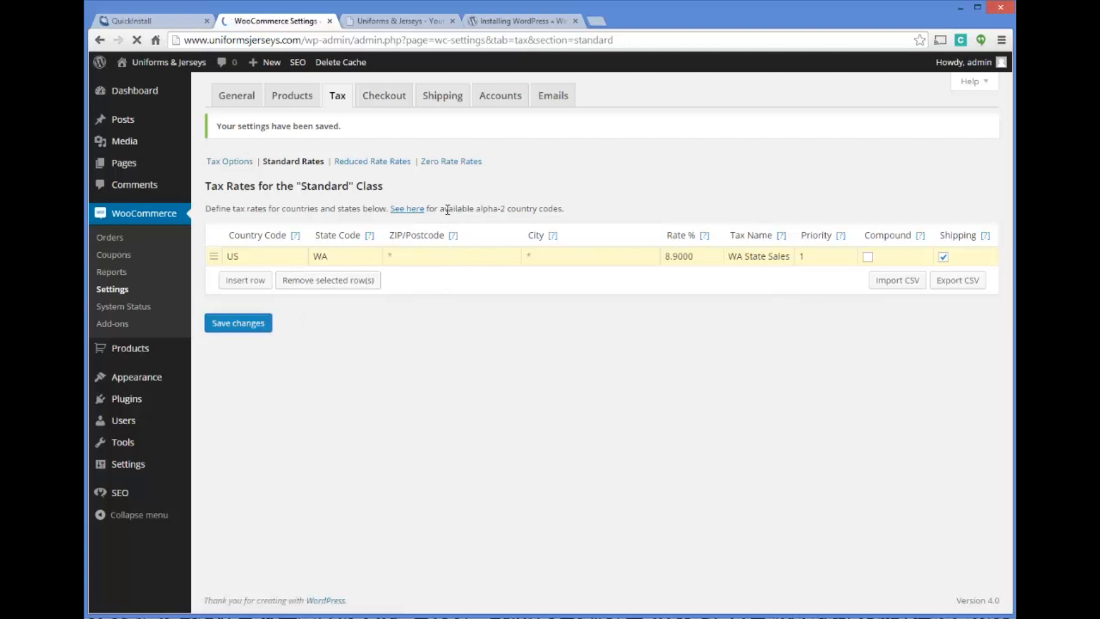
click(379, 100)
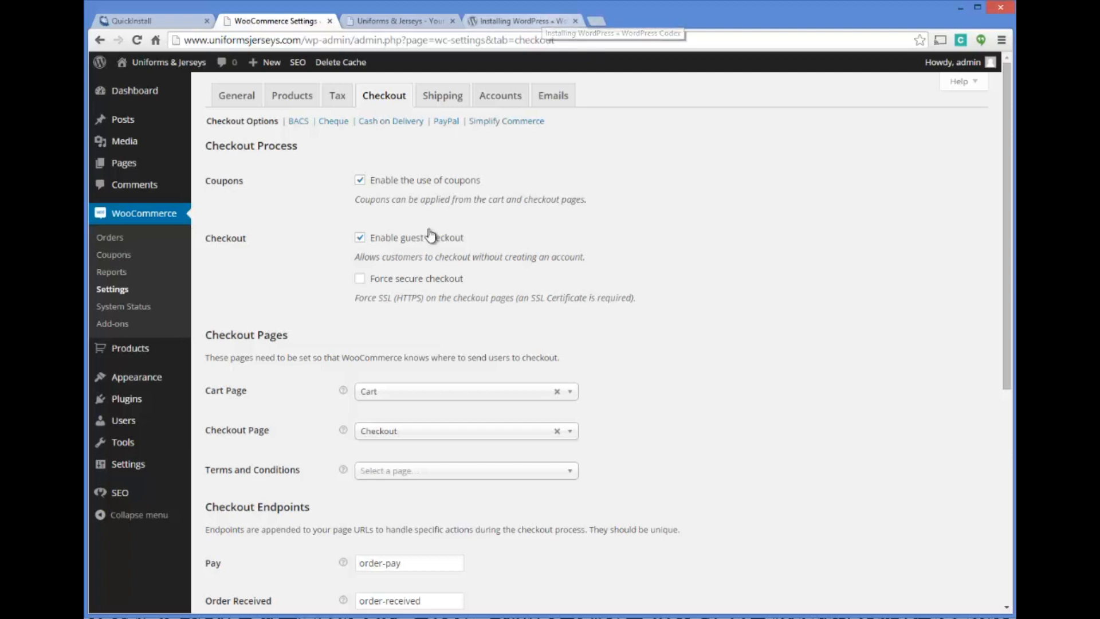
scroll(399, 279, down, 3)
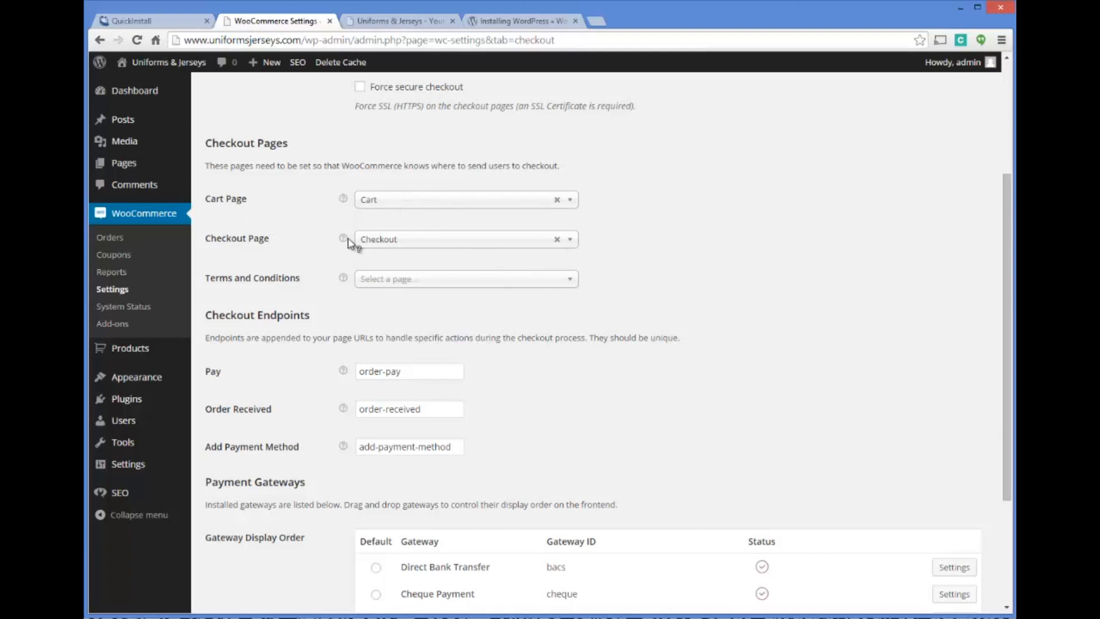
click(395, 283)
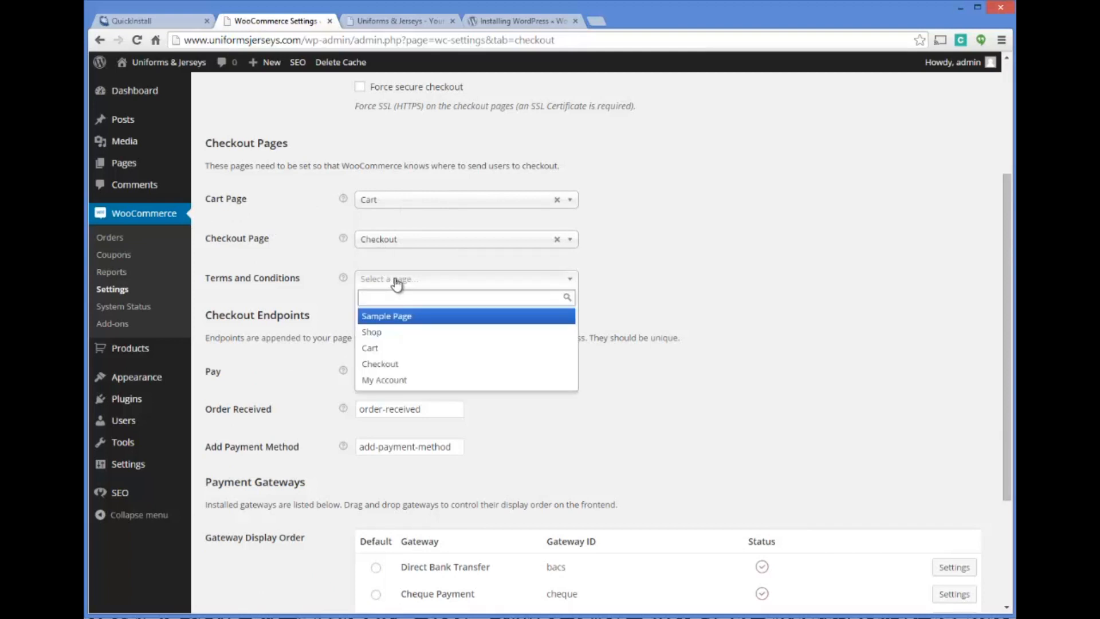
click(364, 287)
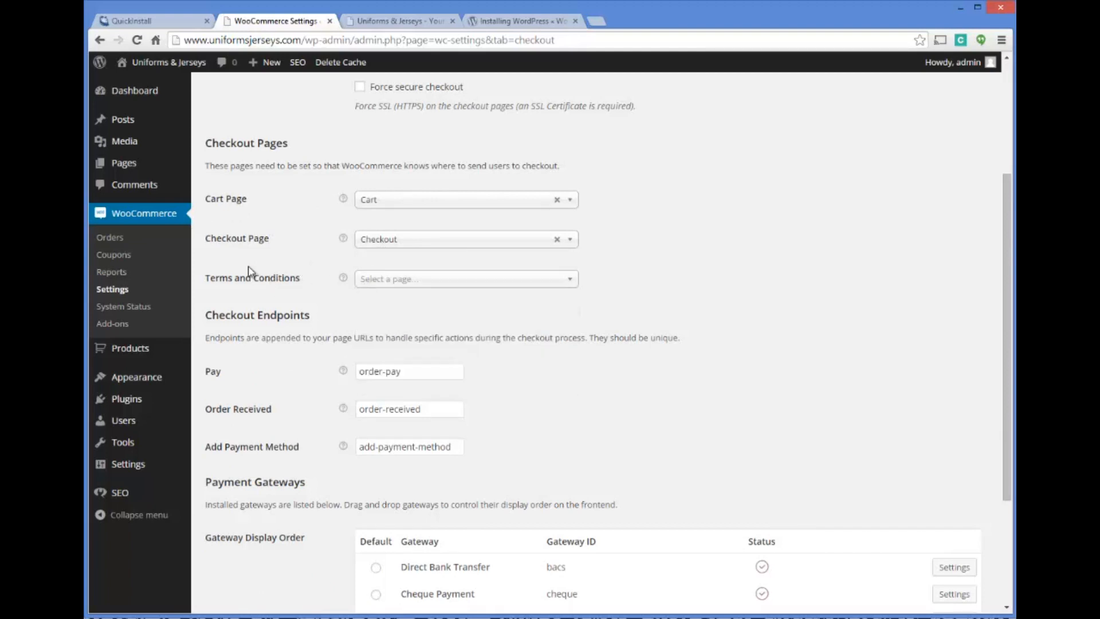
mouse_move(131, 166)
scroll(366, 244, down, 1)
scroll(385, 236, down, 2)
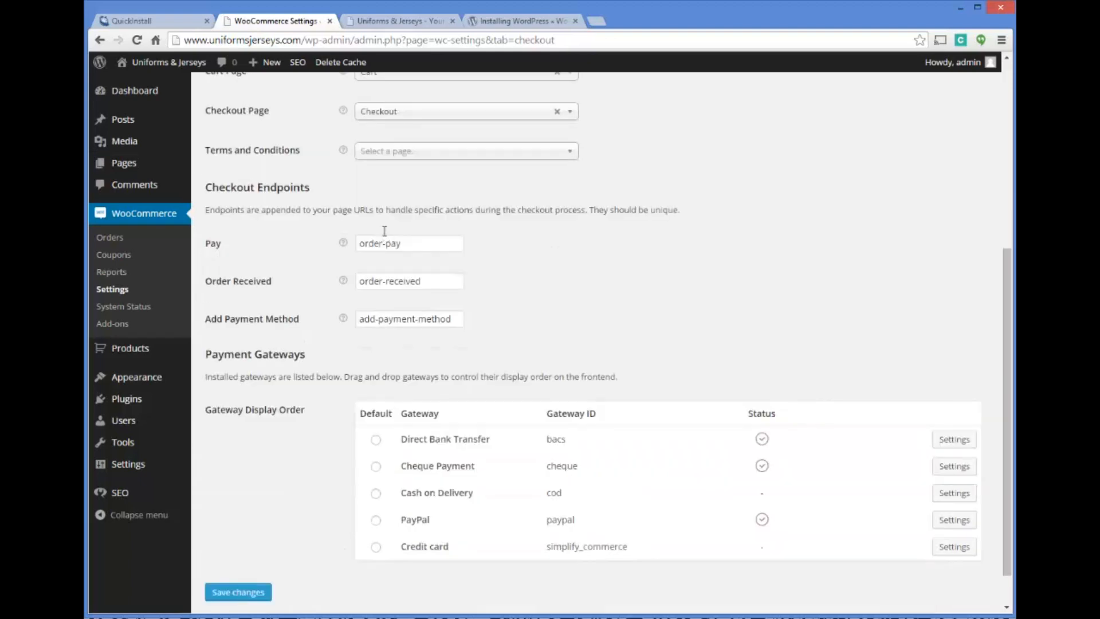
mouse_move(344, 198)
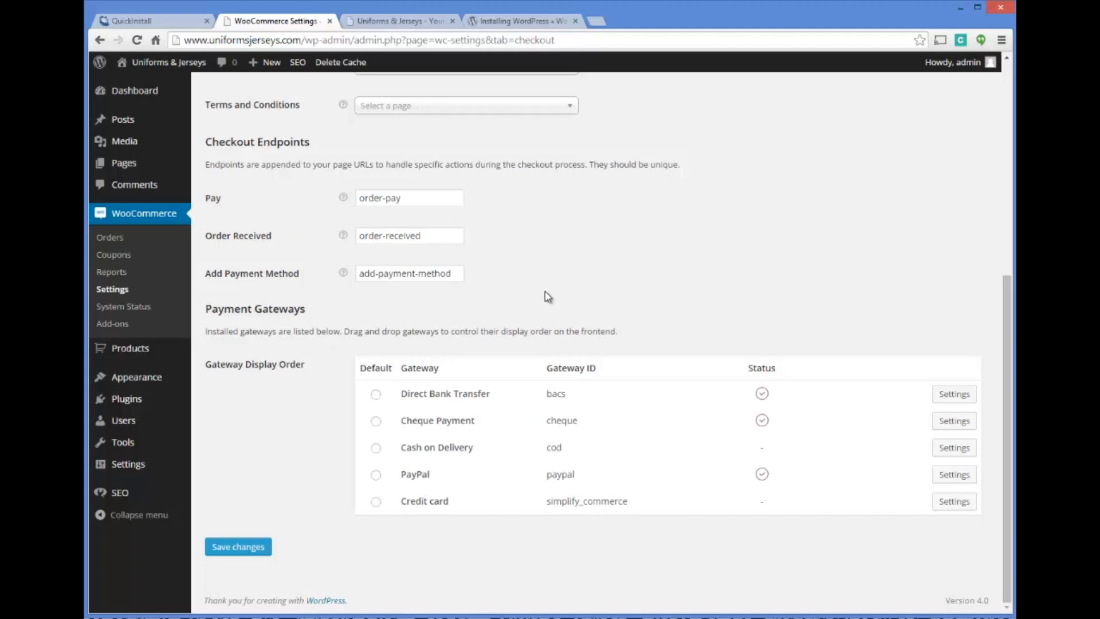
Make PayPal the default payment gateway and save the checkout settings
click(376, 479)
click(246, 549)
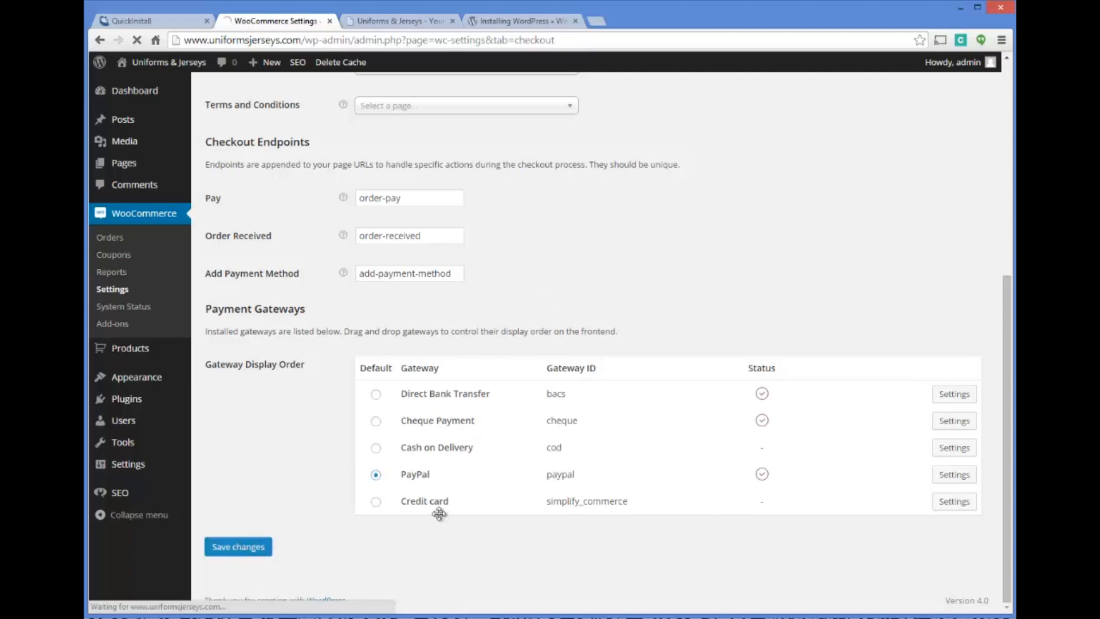
Enter the store's PayPal e-mail address in the PayPal gateway settings and save them
scroll(601, 258, down, 10)
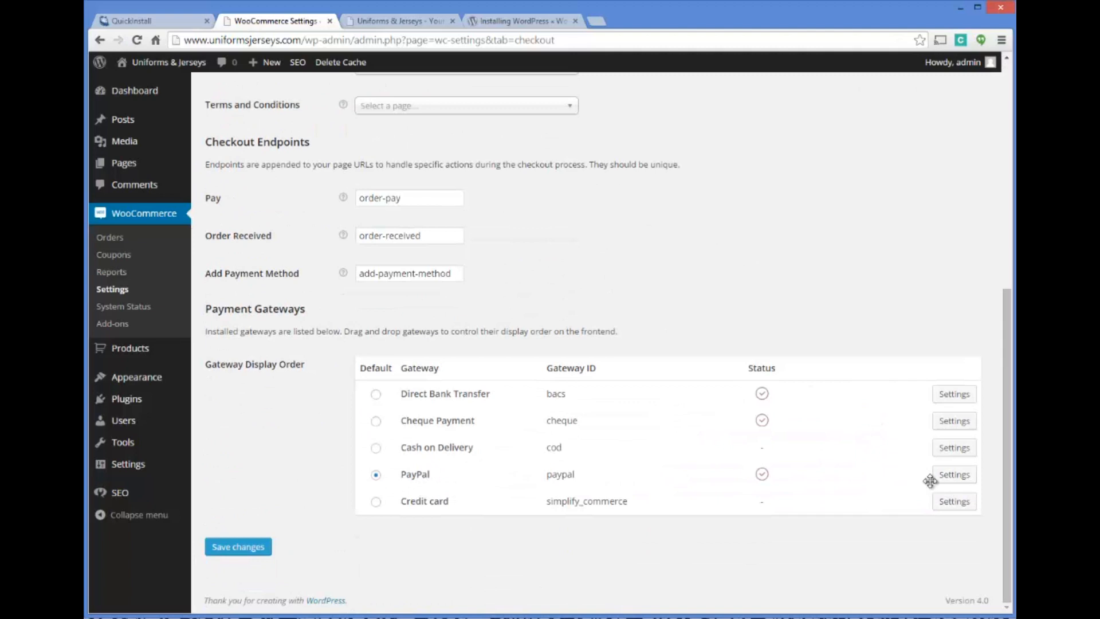
click(951, 476)
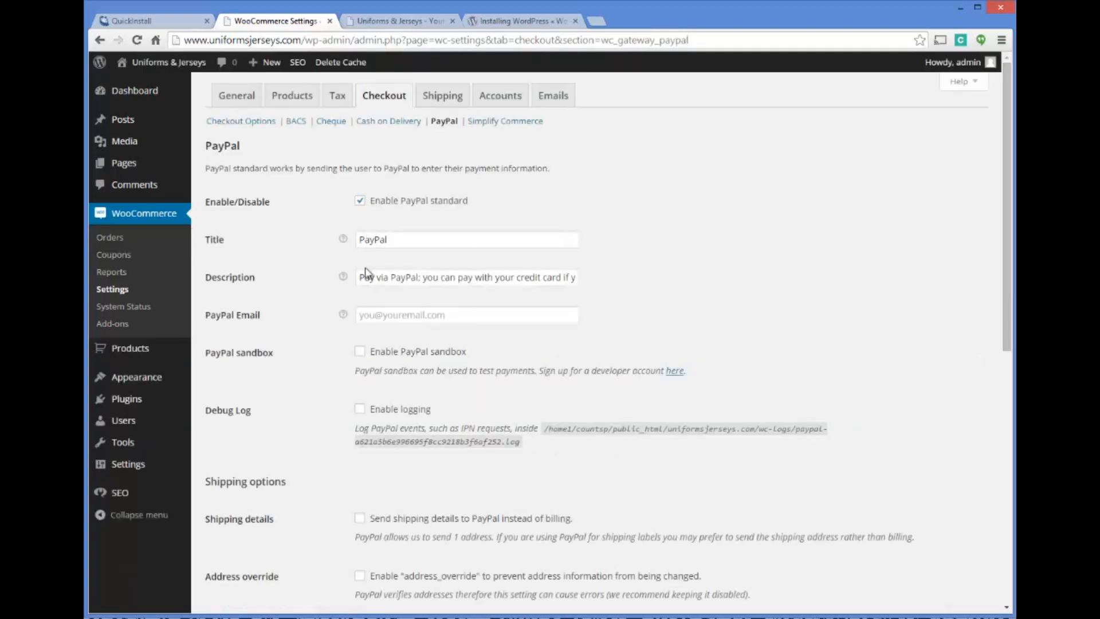
click(446, 312)
text(yourp)
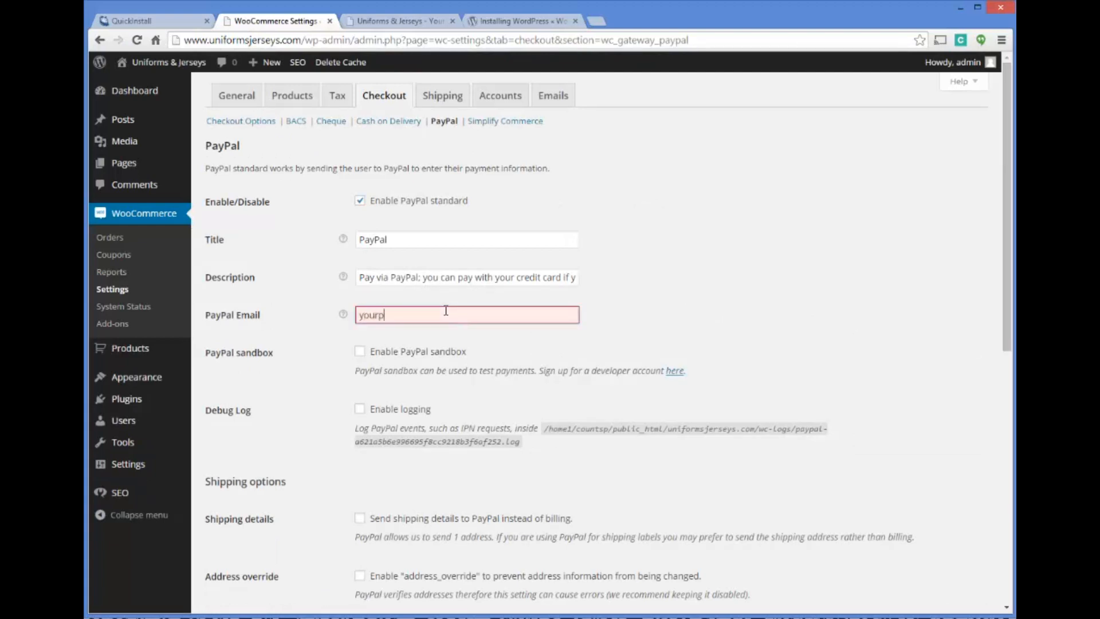
text(aypalemail@yourdomain.com)
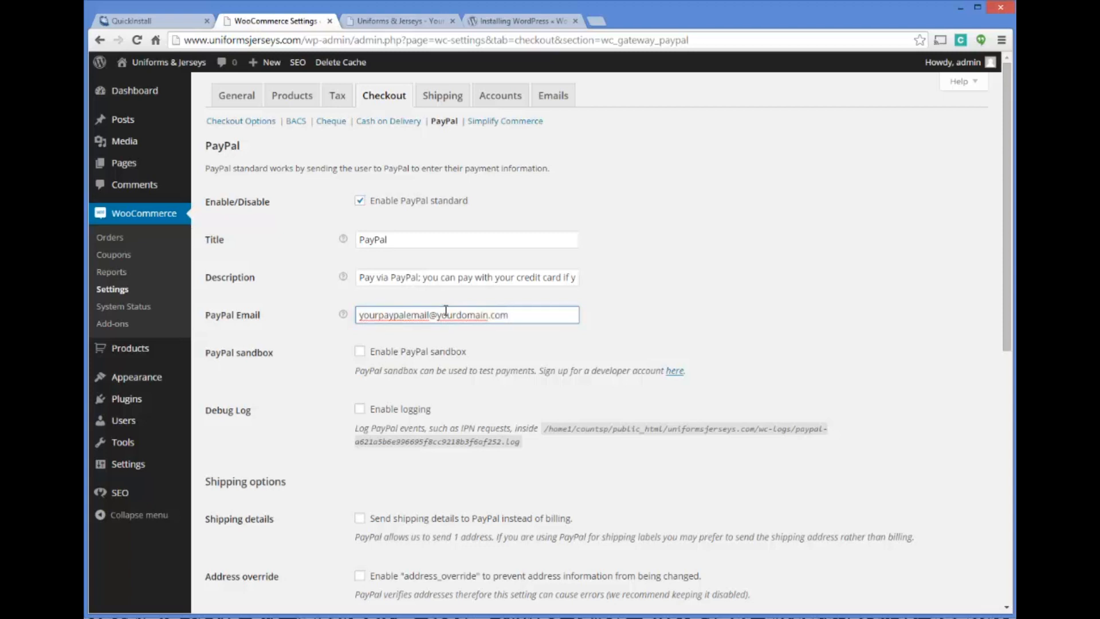
click(695, 308)
scroll(695, 308, down, 2)
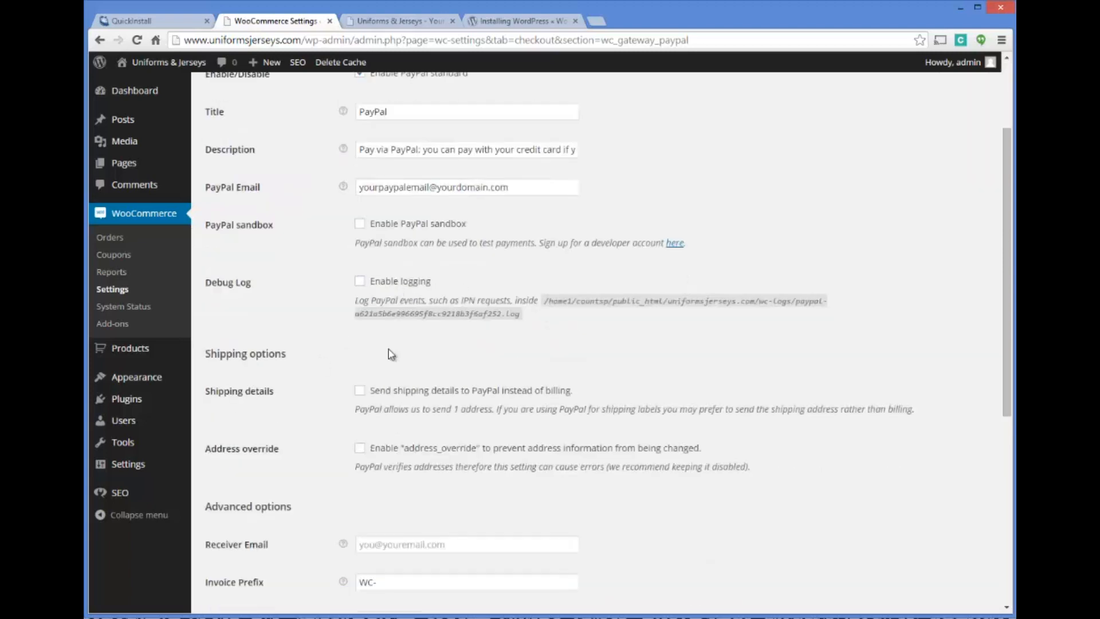
scroll(397, 292, down, 3)
scroll(382, 339, down, 3)
click(244, 555)
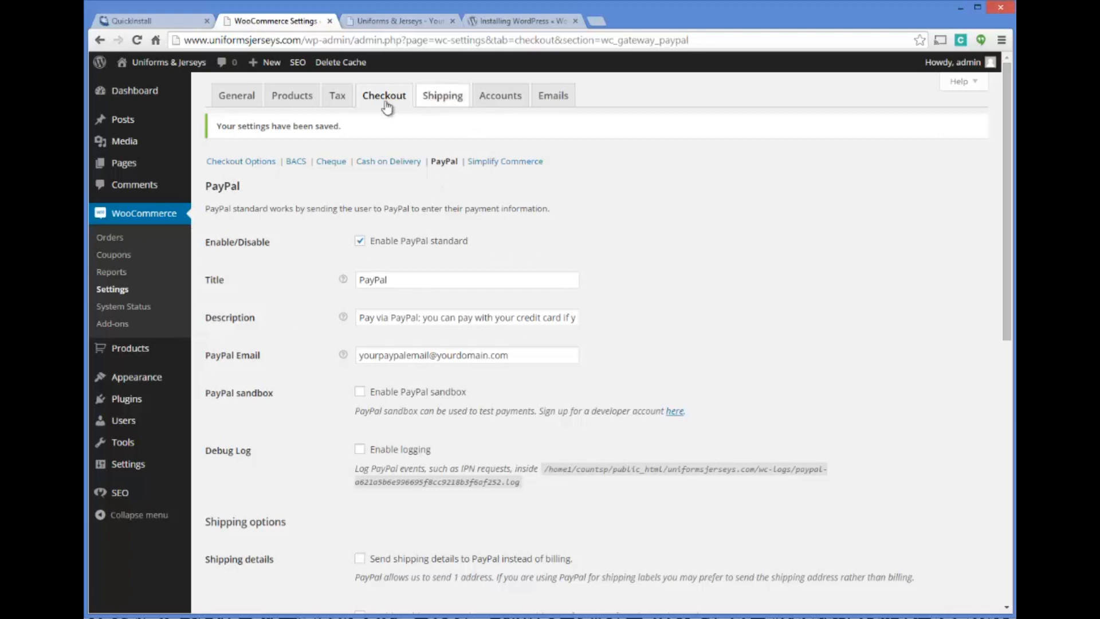
Visit stripe.com in a new browser tab and bring up the account registration form
click(598, 23)
text(stripe)
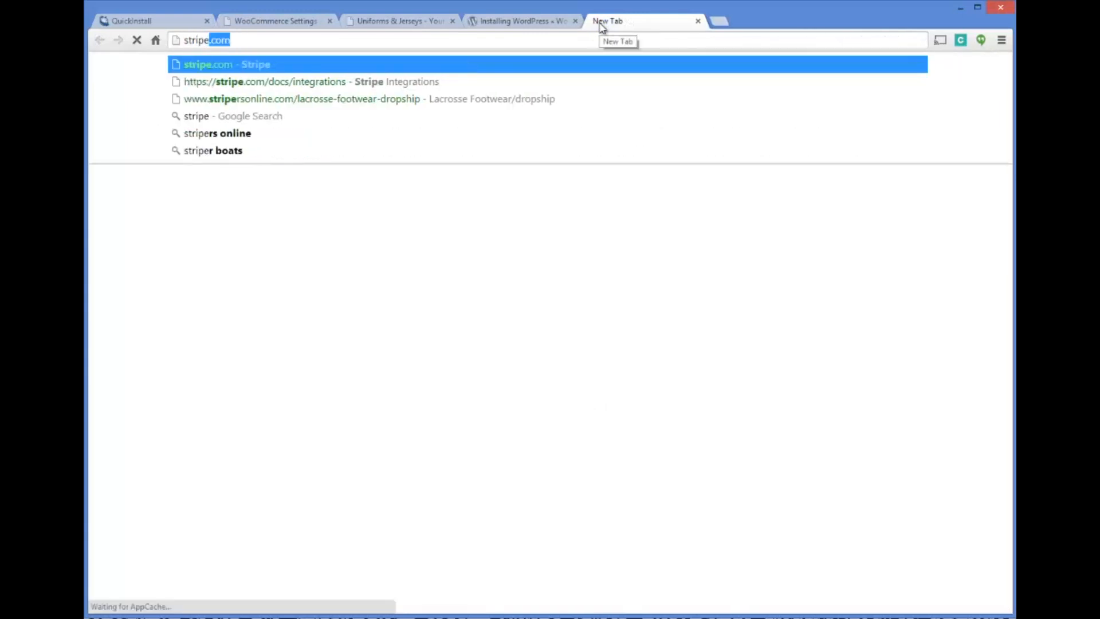
key(Return)
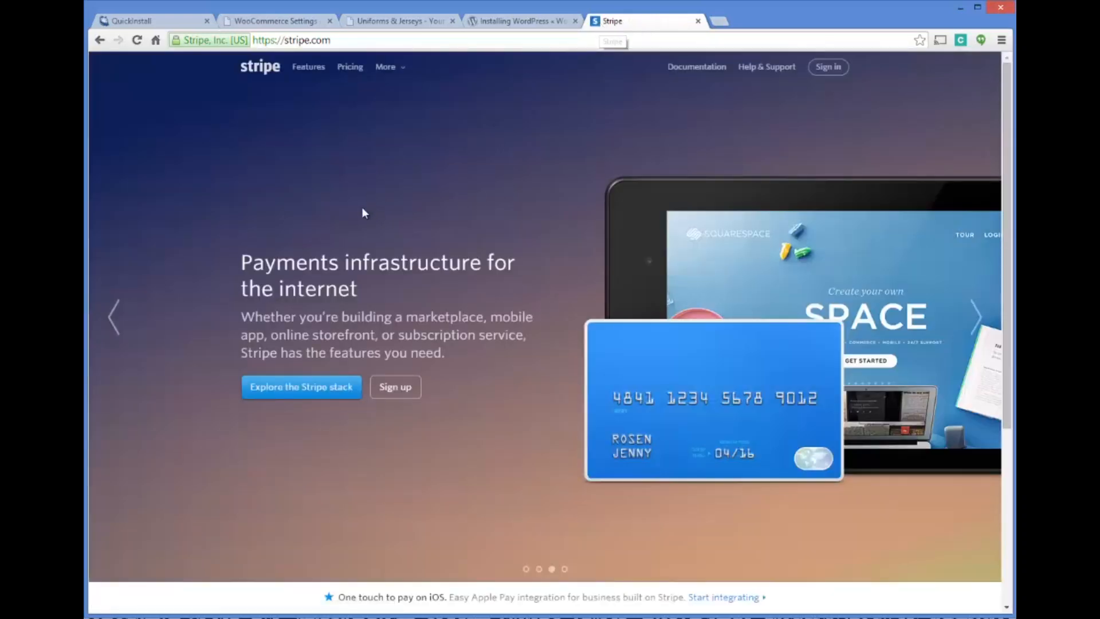
click(395, 387)
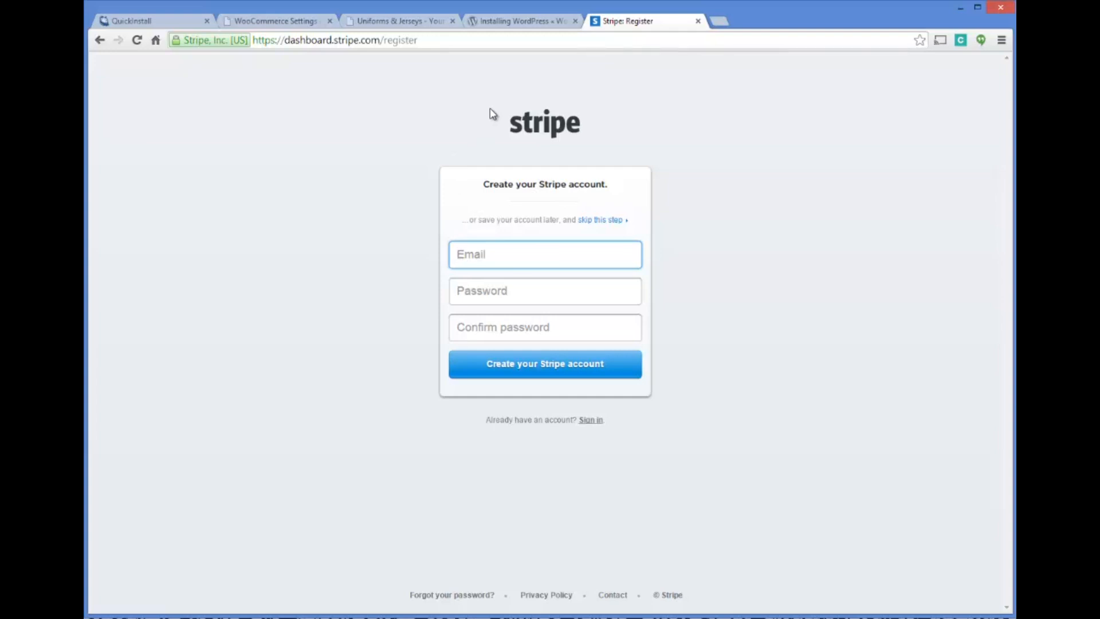
Search Google for "stripe for woocommerce" in a new browser tab and view the WooThemes Stripe extension page
click(719, 22)
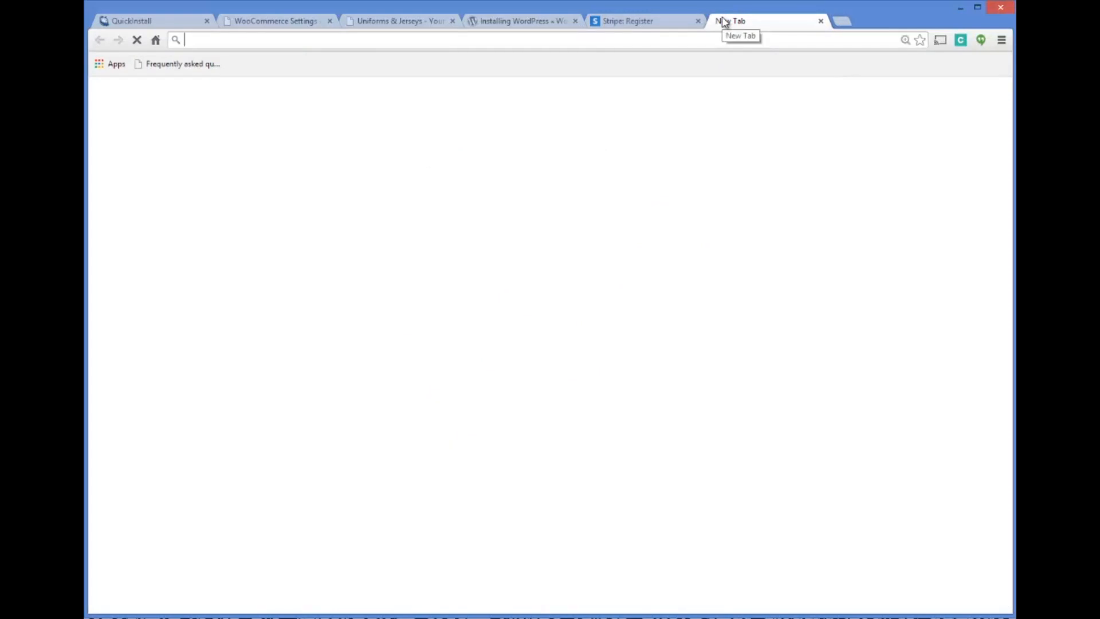
text(stripe f)
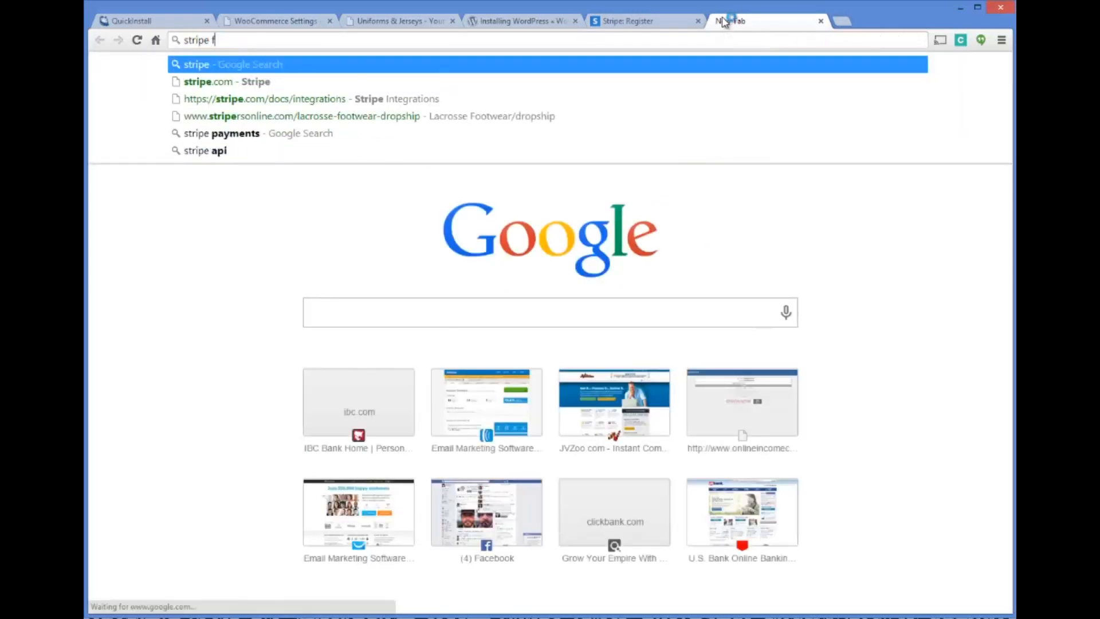
text(orwoocommerce)
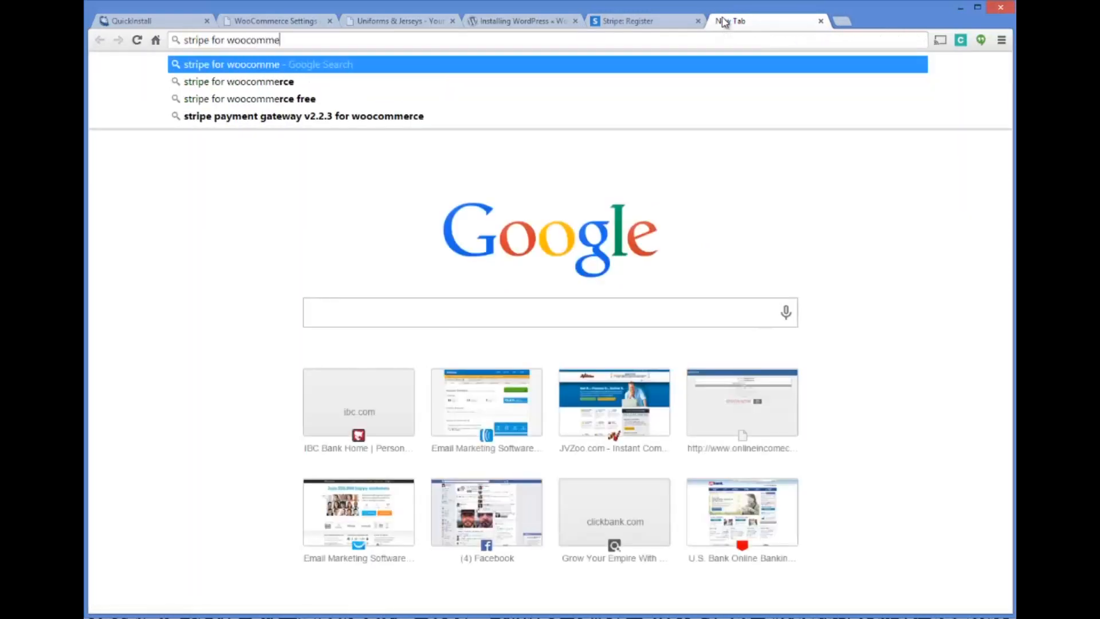
key(Return)
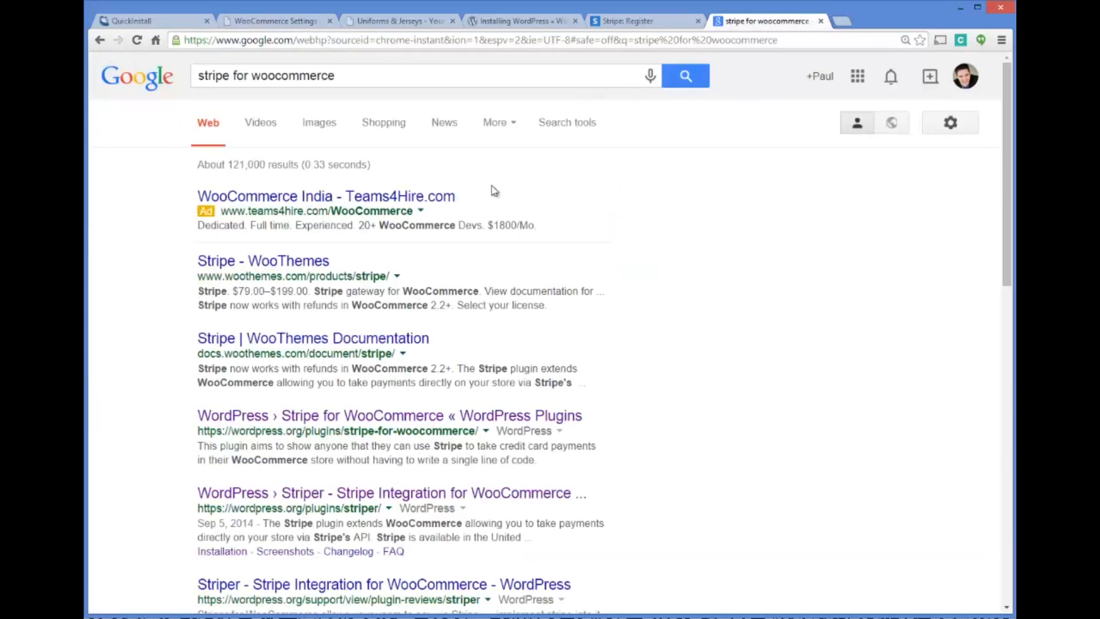
click(290, 261)
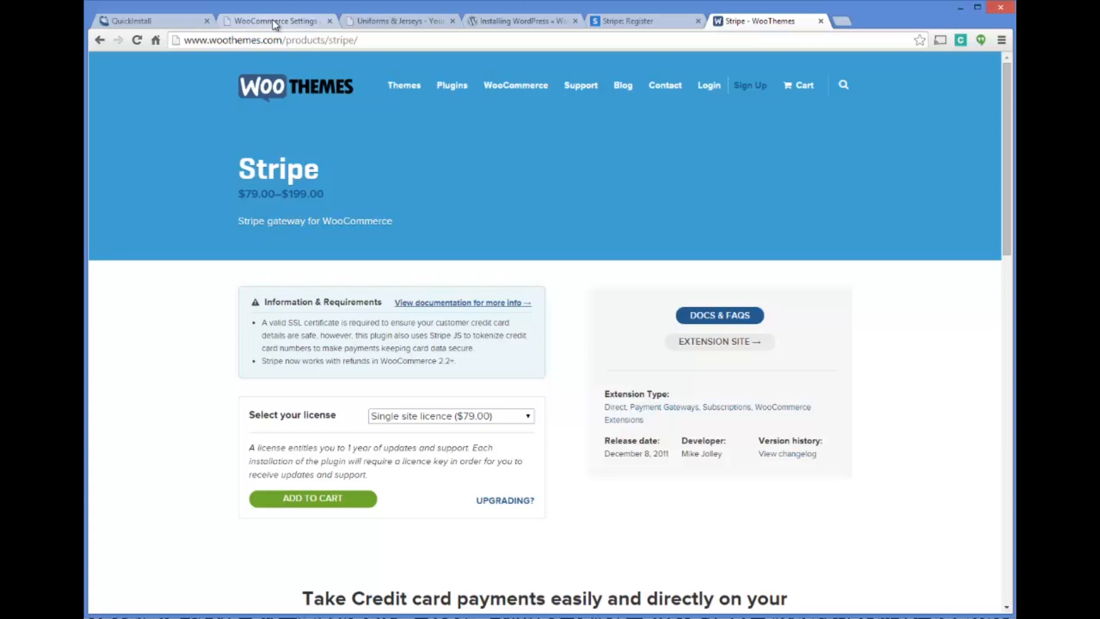
Return to the WooCommerce settings and select Flat Rate as the default shipping method
click(274, 22)
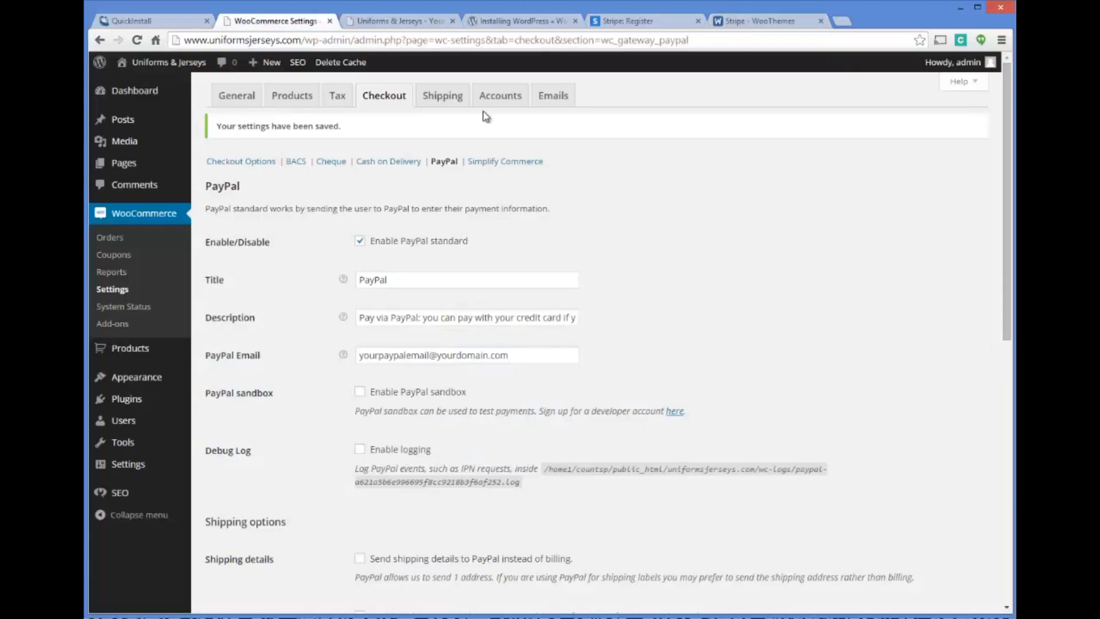
click(501, 95)
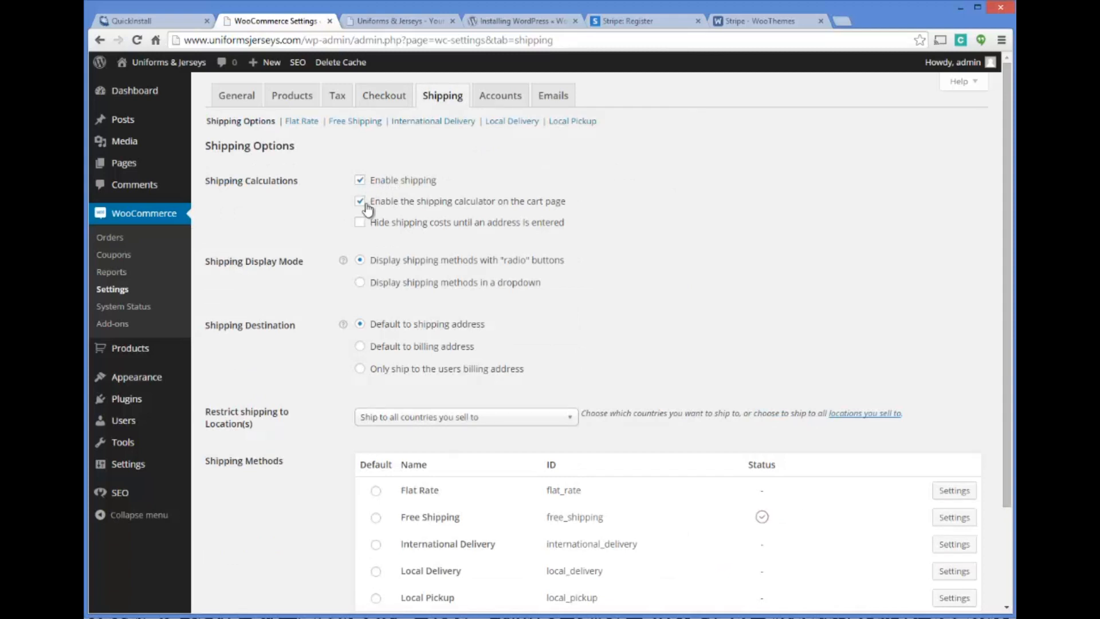
scroll(709, 203, down, 1)
scroll(709, 203, down, 1)
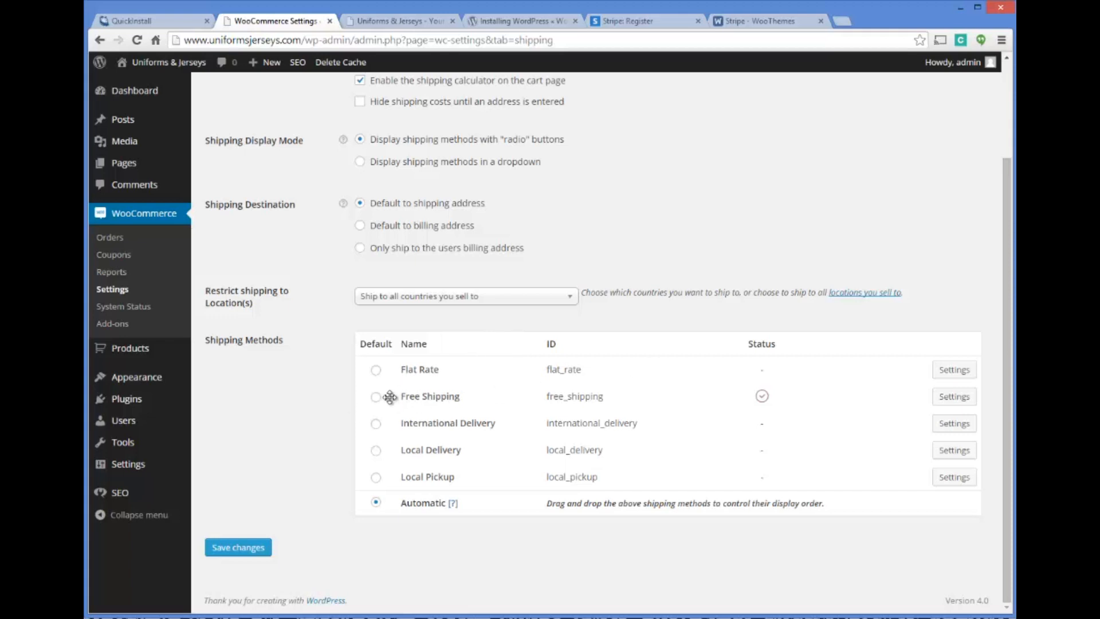
scroll(378, 398, up, 1)
click(376, 424)
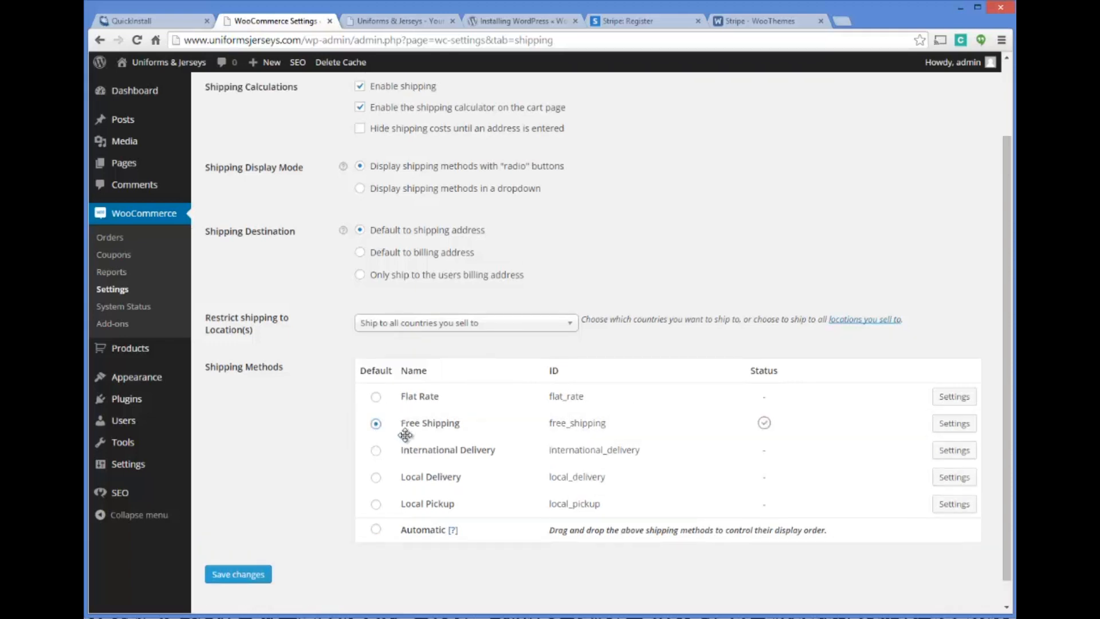
click(376, 398)
click(376, 529)
click(378, 398)
Examine the Flat Rate shipping settings, including the cost per order and additional costs
click(956, 398)
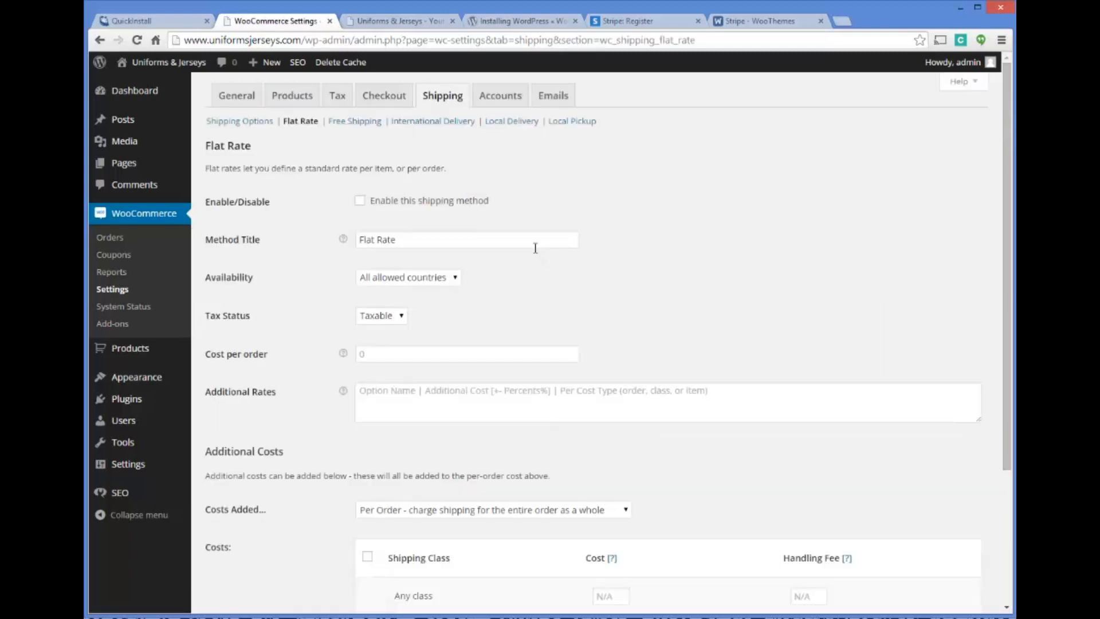
click(436, 354)
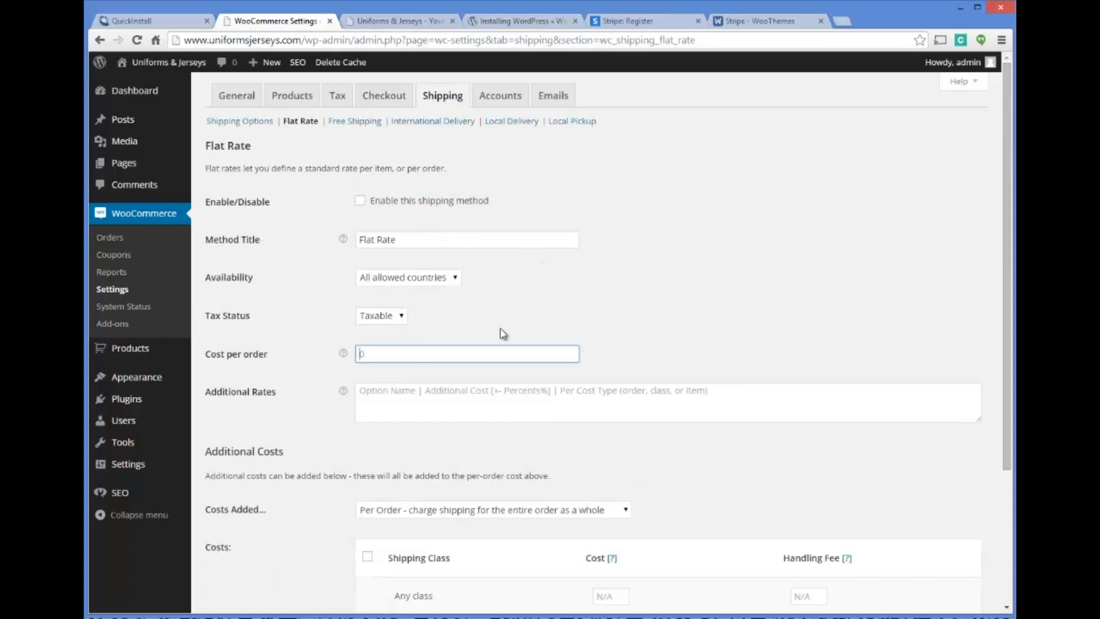
scroll(503, 333, down, 3)
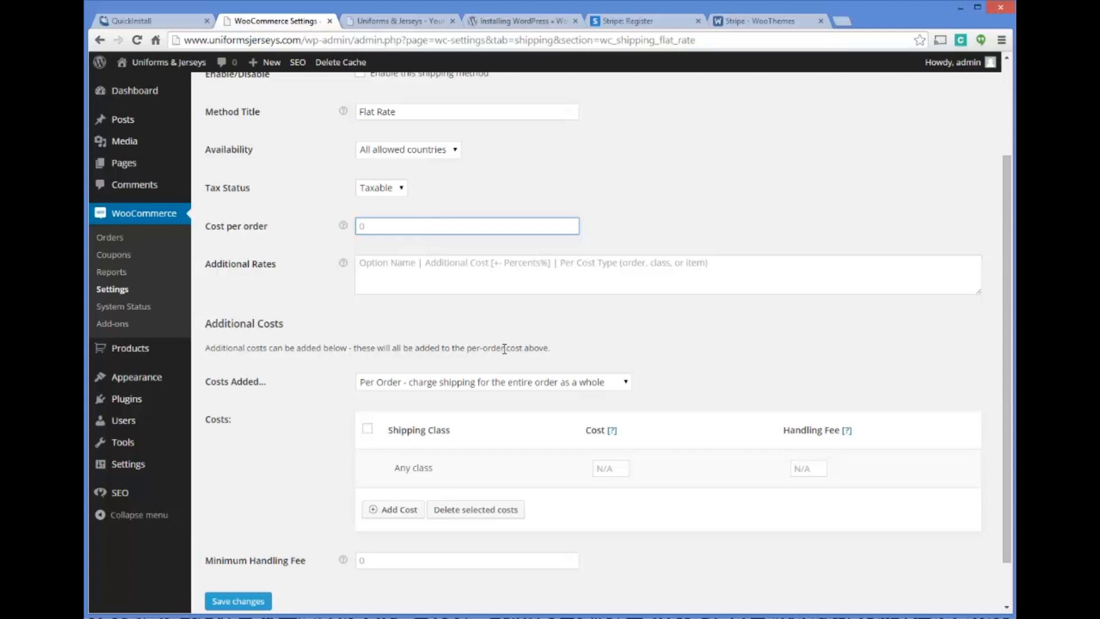
scroll(583, 373, up, 3)
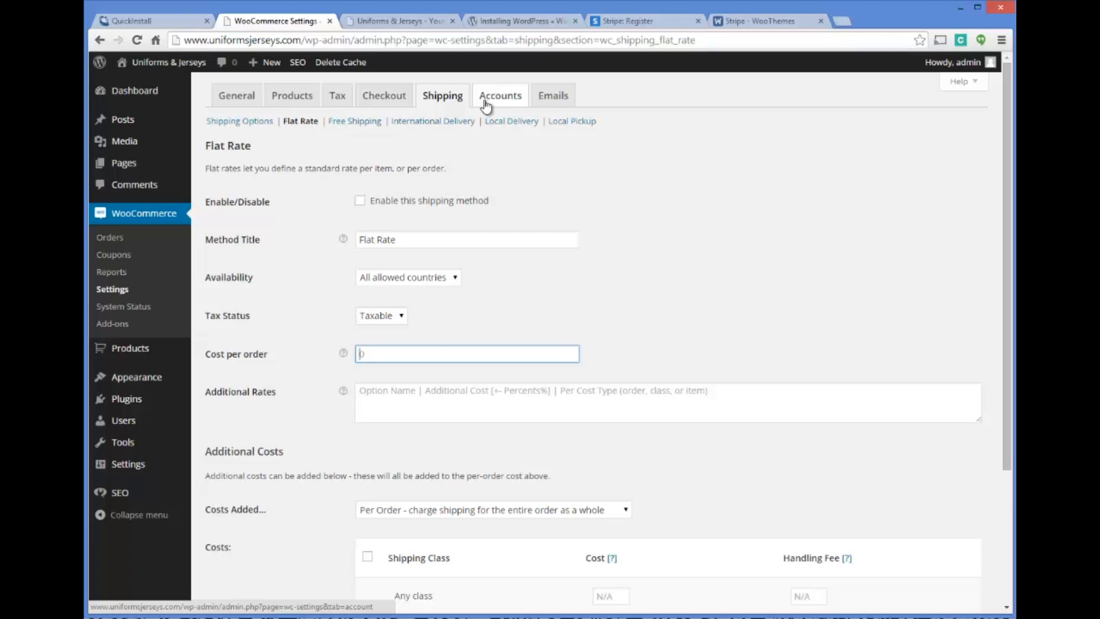
Visit ups.com in a new browser tab, choosing the United States site, and bring up the Create a Shipment form
click(843, 19)
text(ups.com)
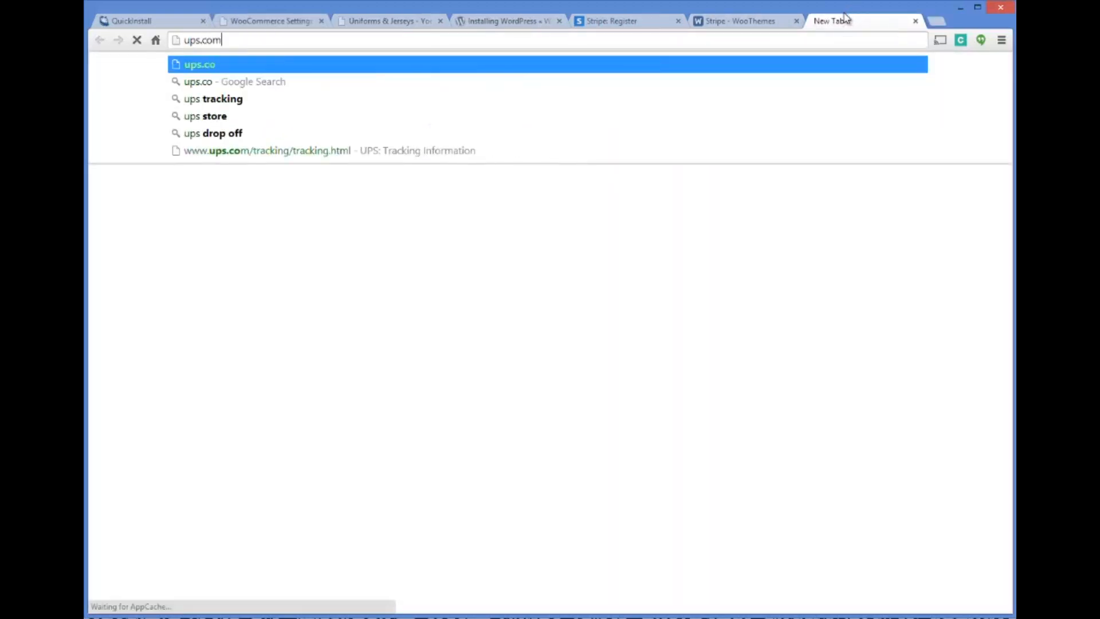
key(Return)
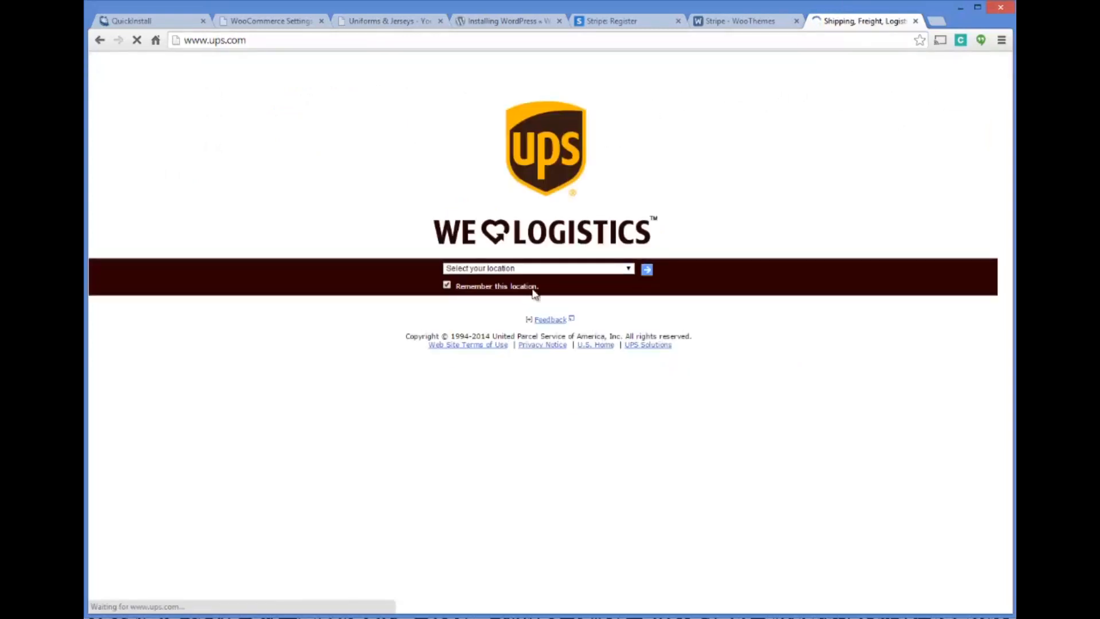
click(645, 269)
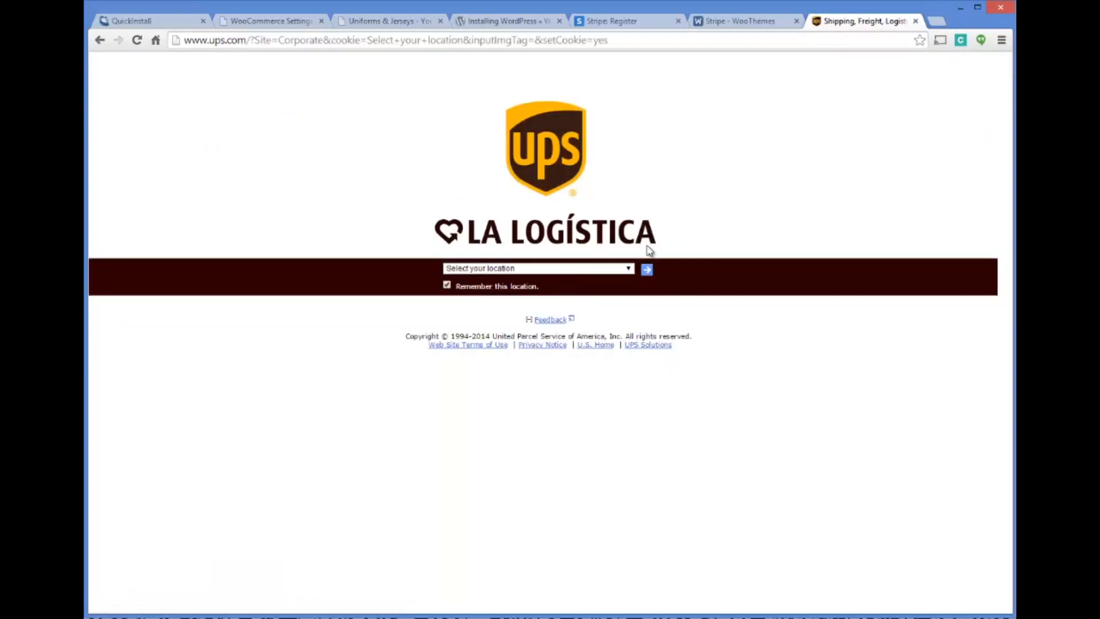
click(631, 268)
click(570, 290)
click(642, 269)
click(647, 269)
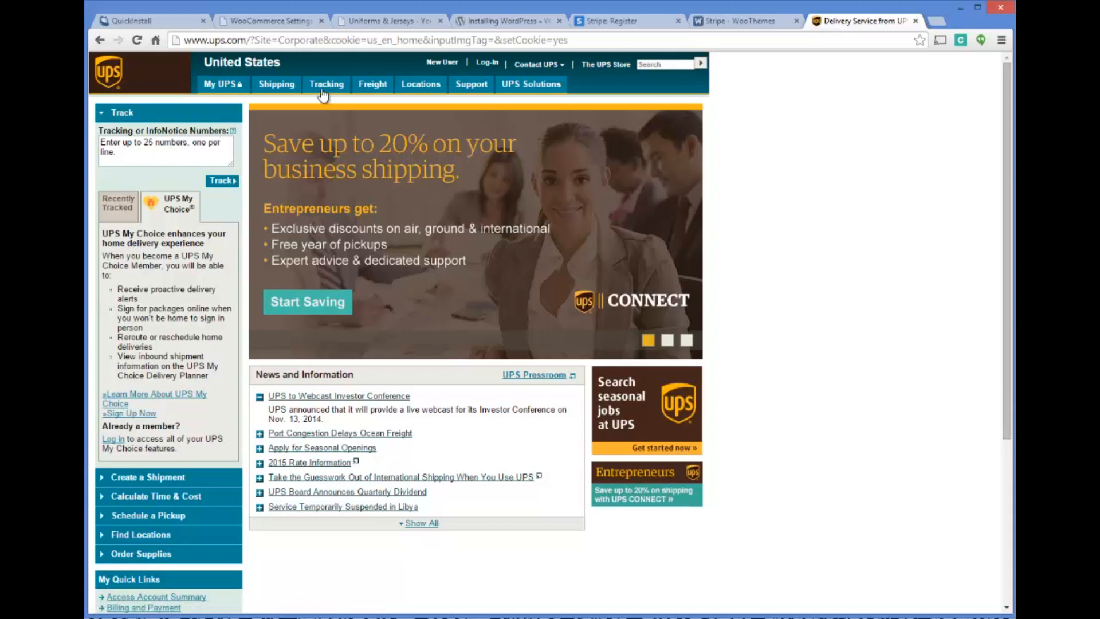
mouse_move(277, 97)
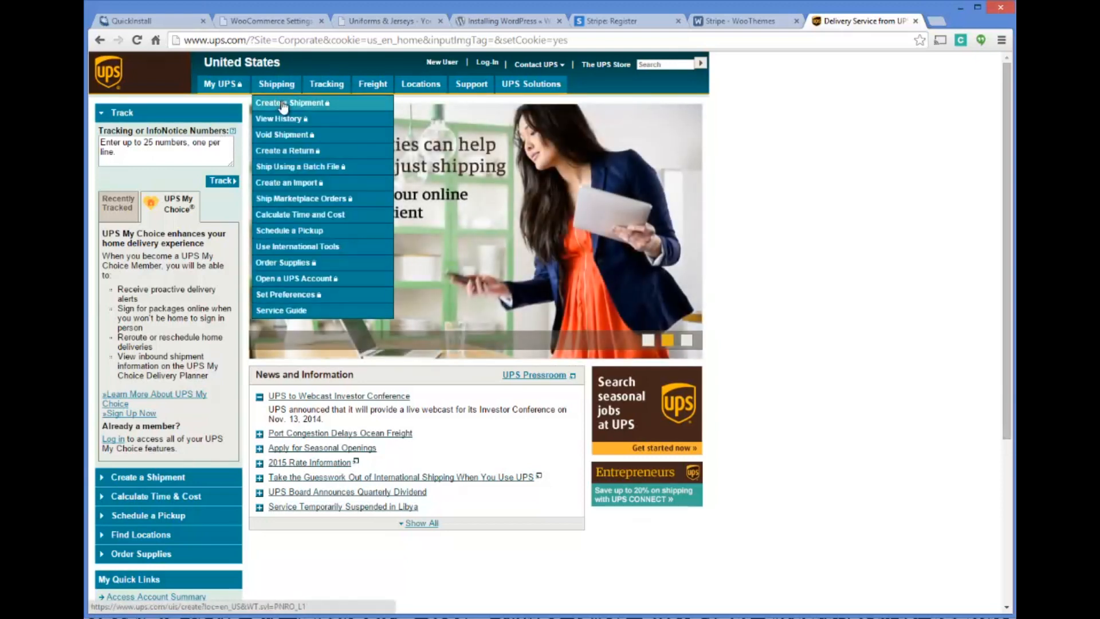
click(283, 104)
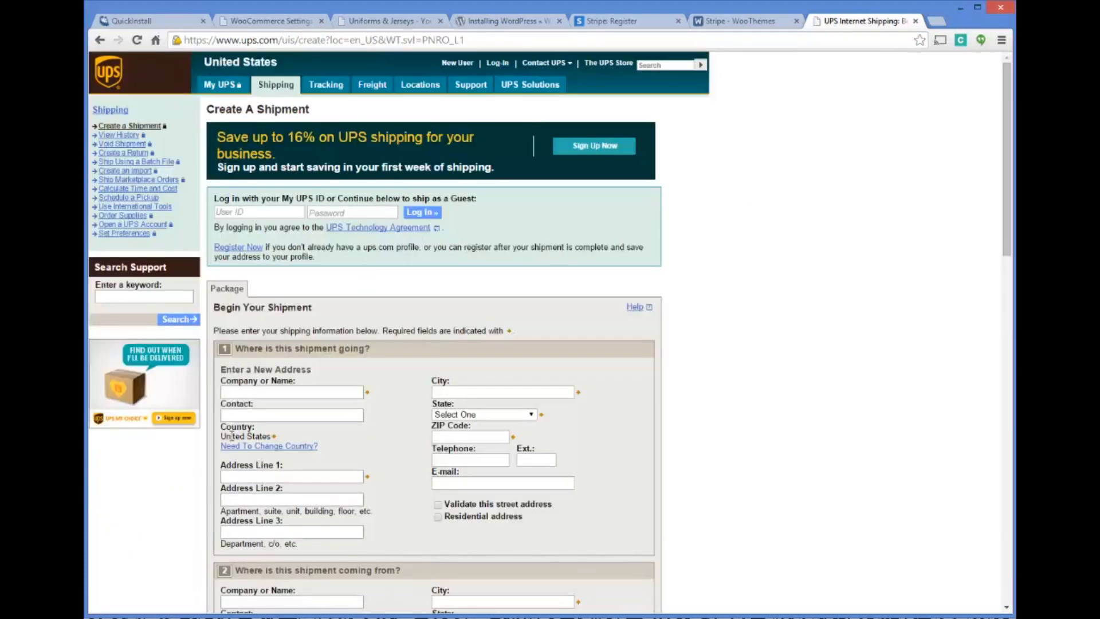
Enter "Test Company" as the company name for the shipment's destination
click(281, 392)
text(Test c)
text(Cop)
text(any)
text(Miami)
text( FL)
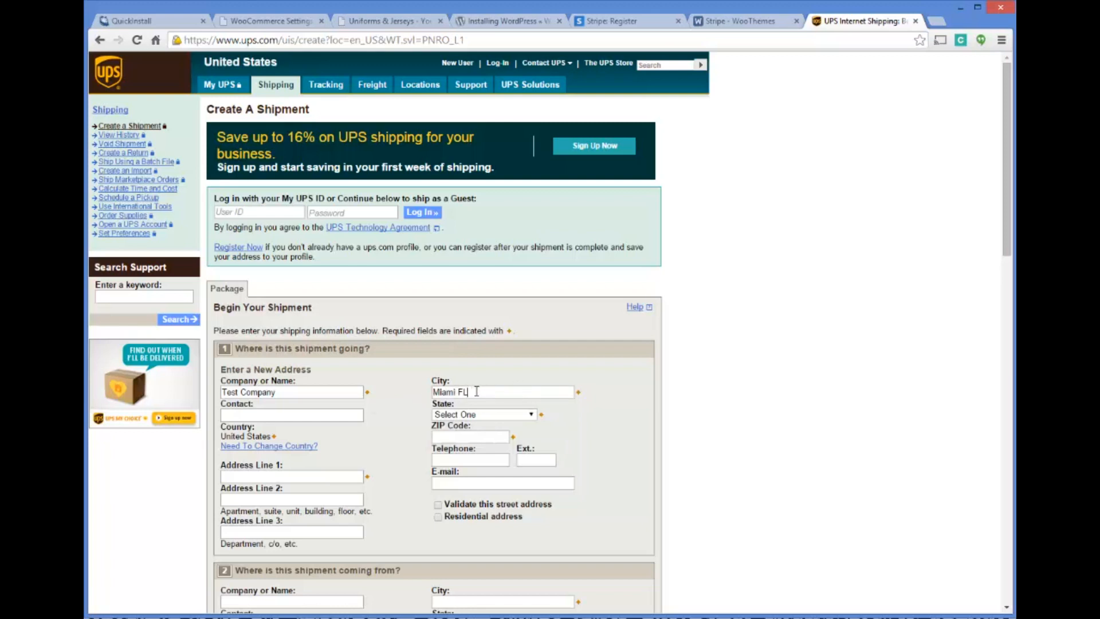
drag(469, 389, 375, 393)
text(Aug)
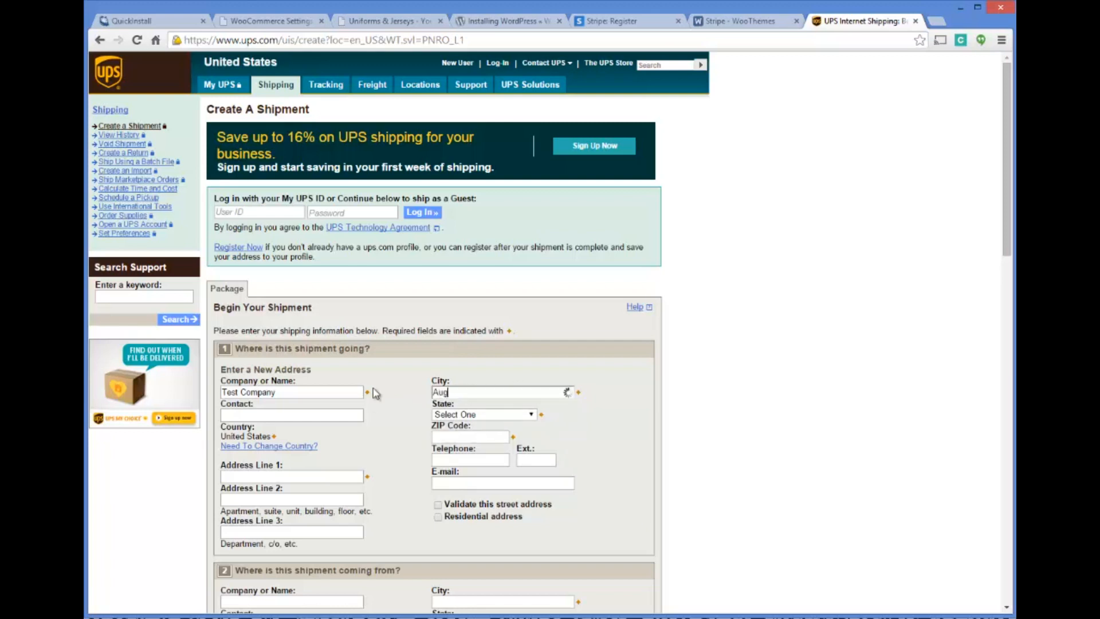
text(usta )
text(M)
key(BackSpace)
key(BackSpace)
text(, mal)
key(BackSpace)
text(ine)
key(BackSpace)
key(BackSpace)
key(BackSpace)
key(BackSpace)
key(BackSpace)
Set the shipment's destination city to MIAMI and its state to Florida
text(Miami)
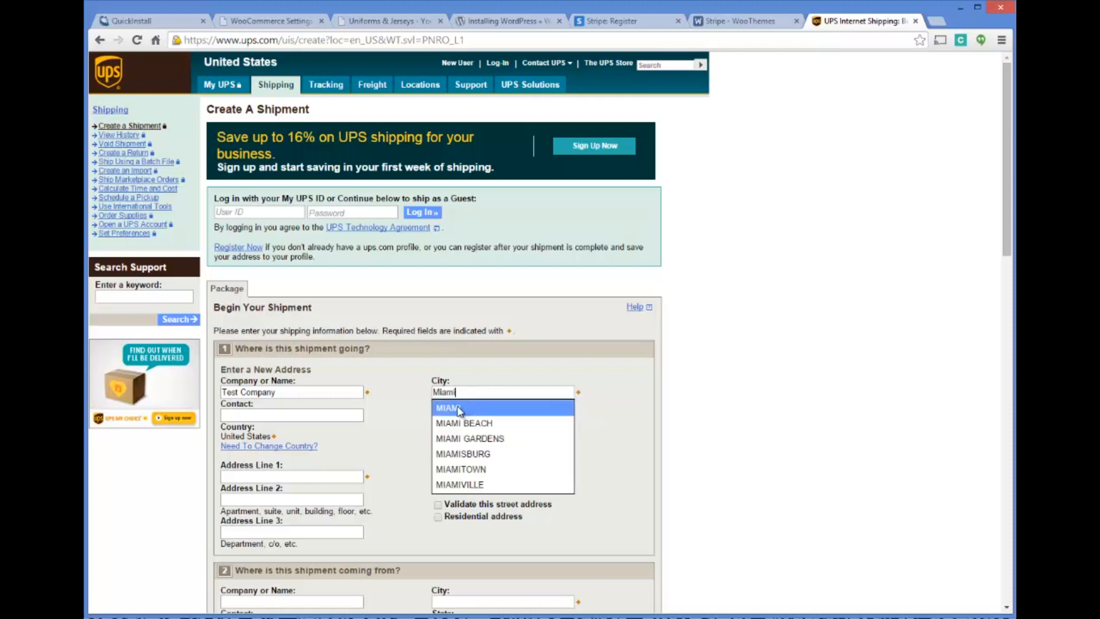
click(458, 409)
click(451, 415)
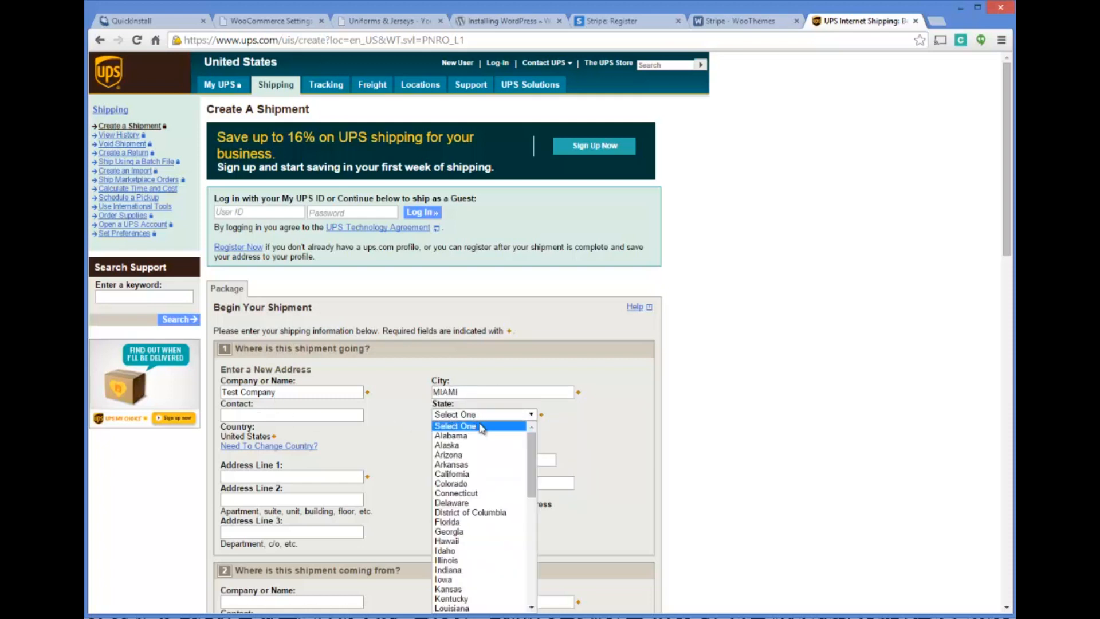
drag(532, 453, 528, 479)
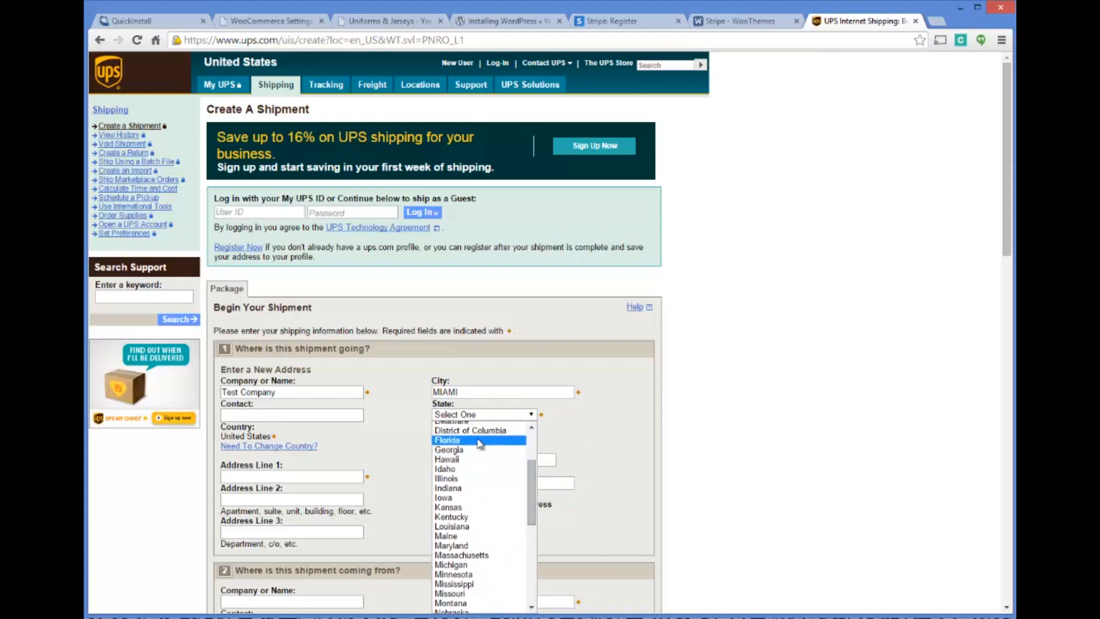
click(480, 441)
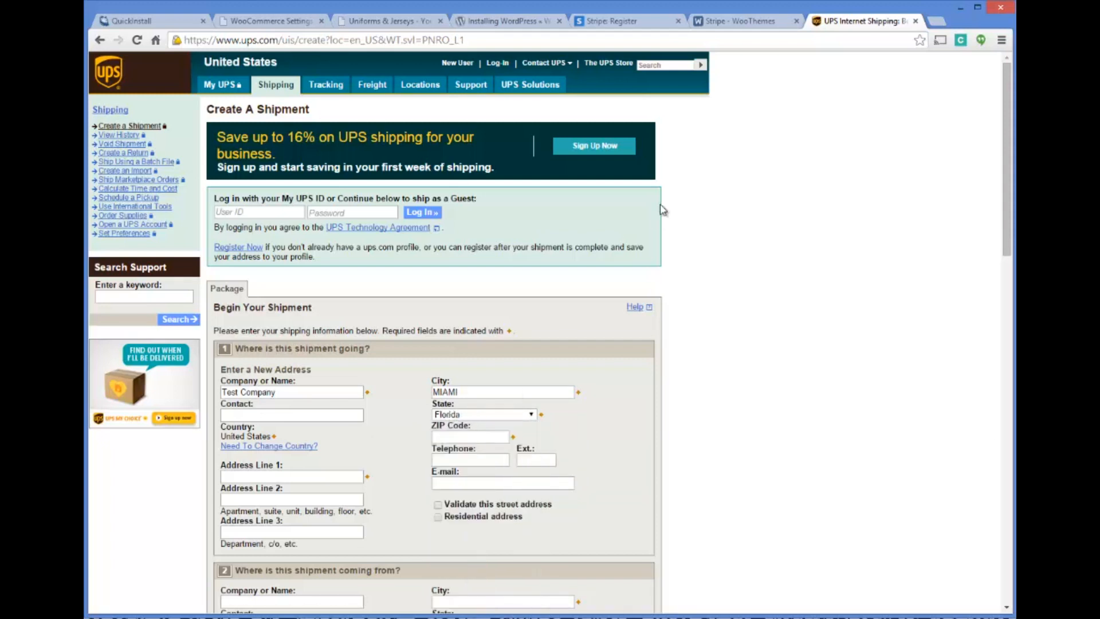
Search Google for "miami florida zip code" in a new browser tab and return to the UPS shipment form
click(929, 23)
text(miami florid)
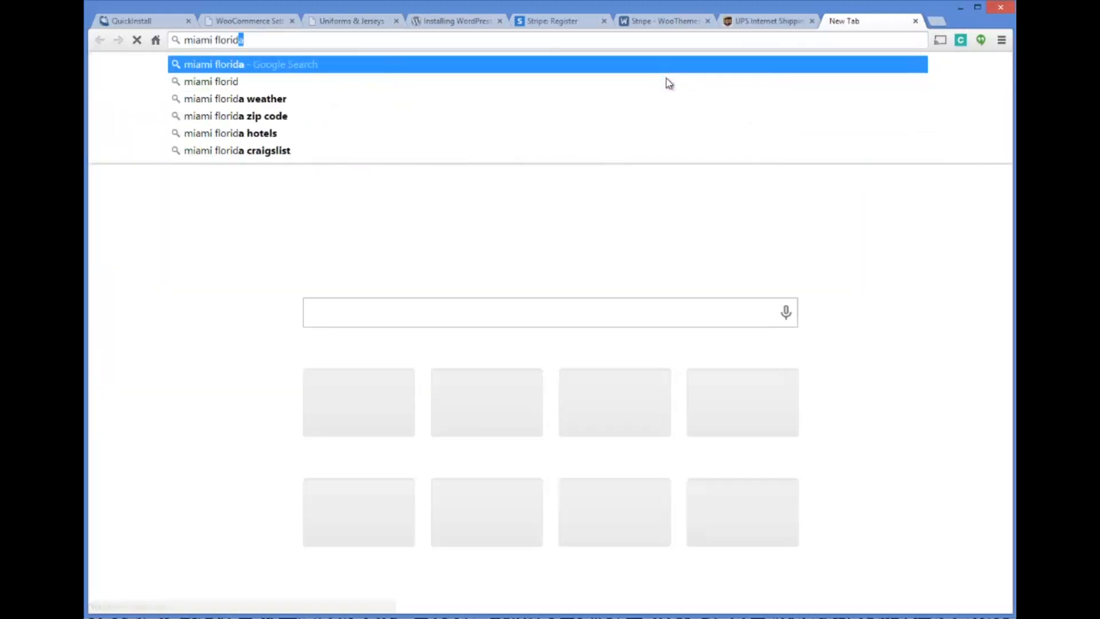
text(a zip code)
key(Return)
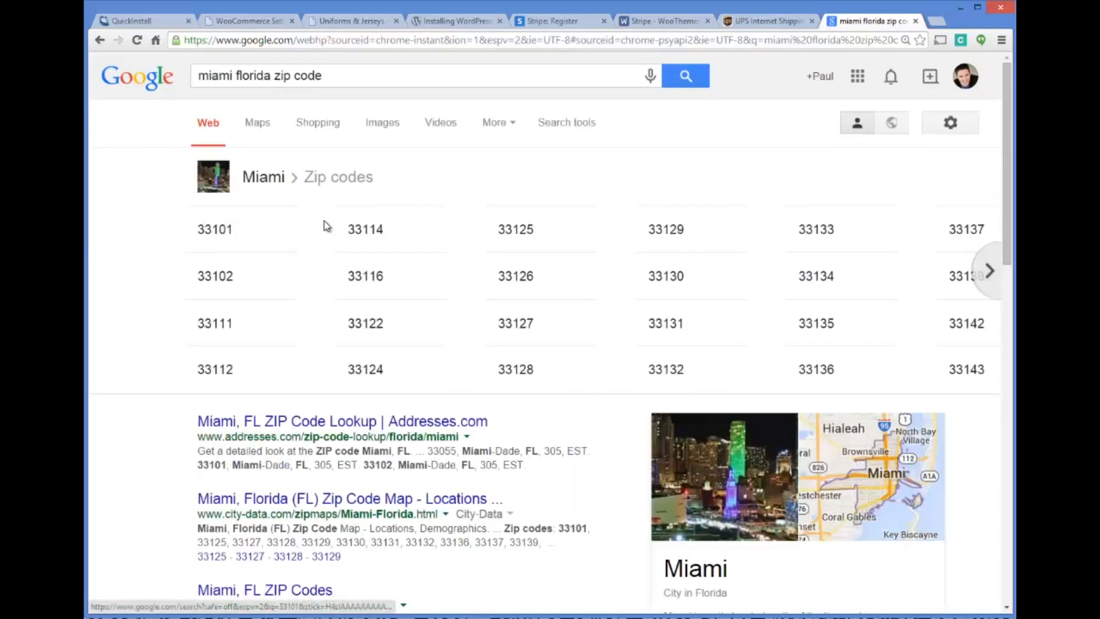
click(794, 21)
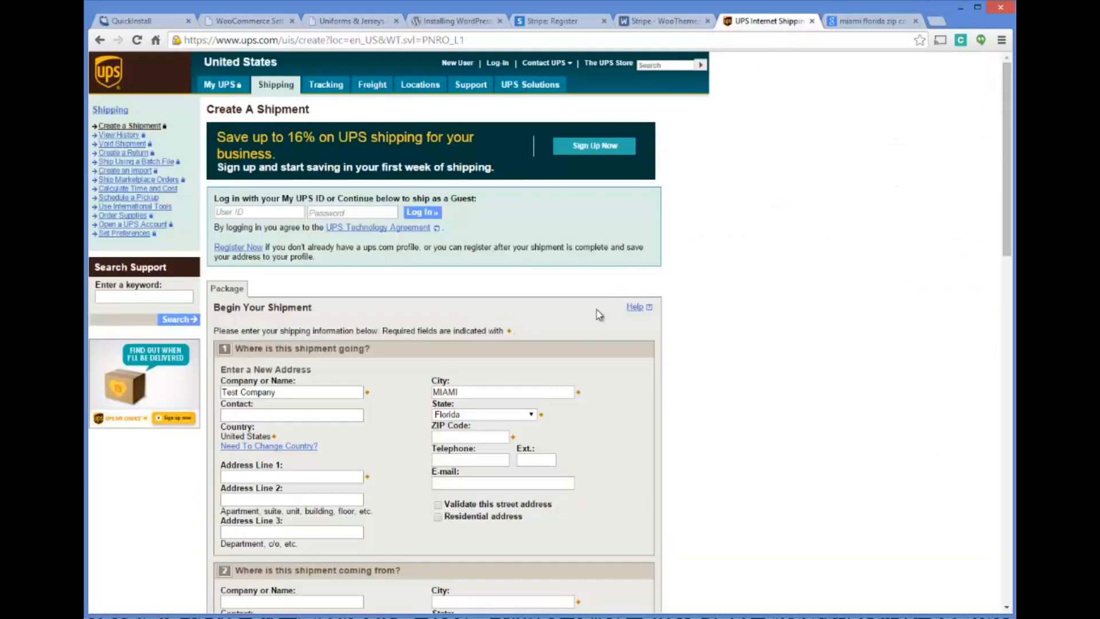
Fill in the ZIP code and the street address of the shipment's destination
click(487, 437)
text(33101)
click(259, 477)
text(12)
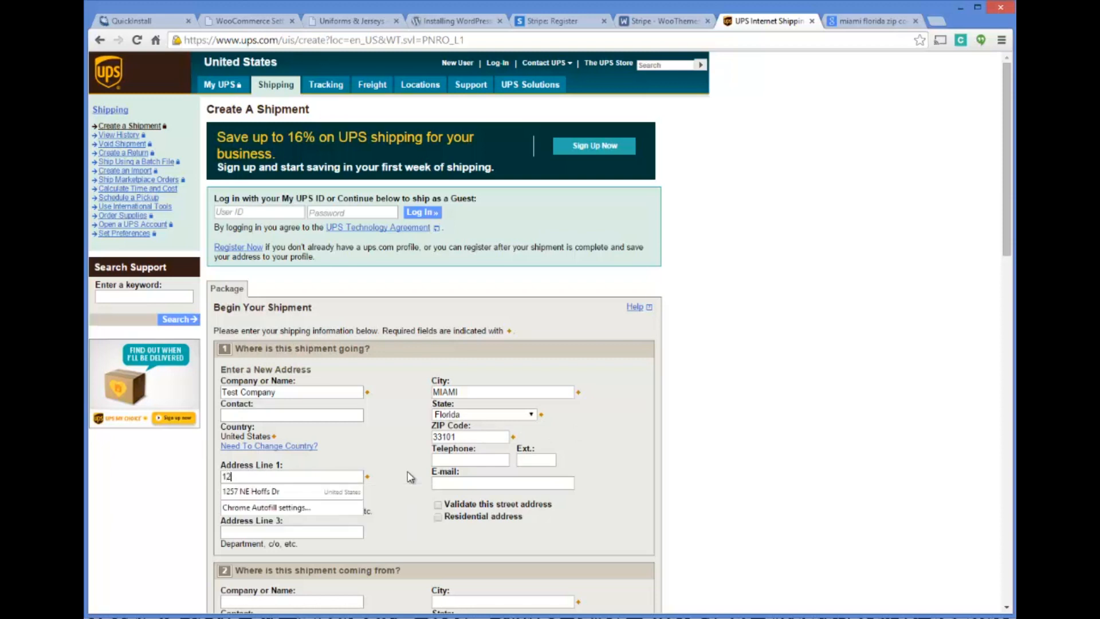
text(34 Hartford Lane)
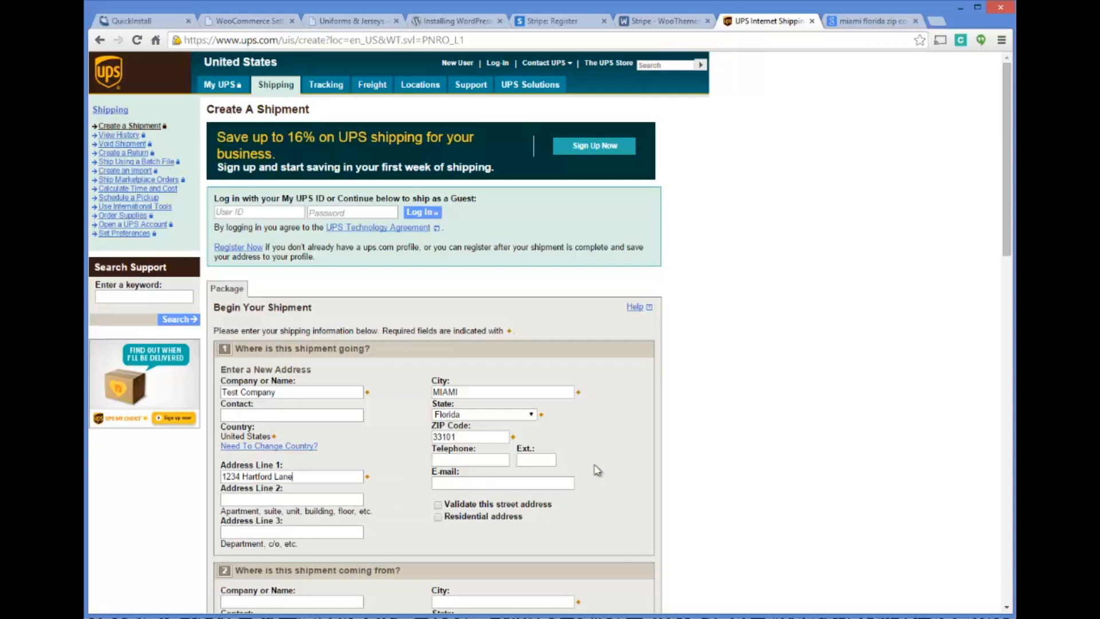
Examine the rest of the UPS shipment form, including sender, packaging, service, reference, payment and pickup sections
scroll(636, 379, down, 3)
scroll(628, 356, down, 5)
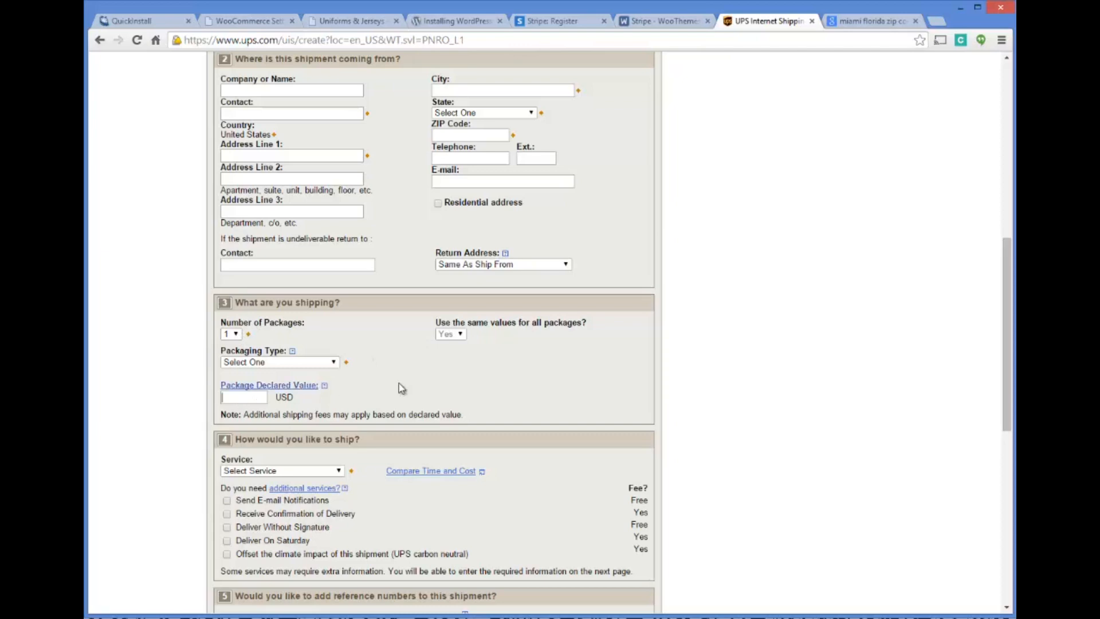
scroll(399, 383, down, 2)
scroll(400, 384, down, 2)
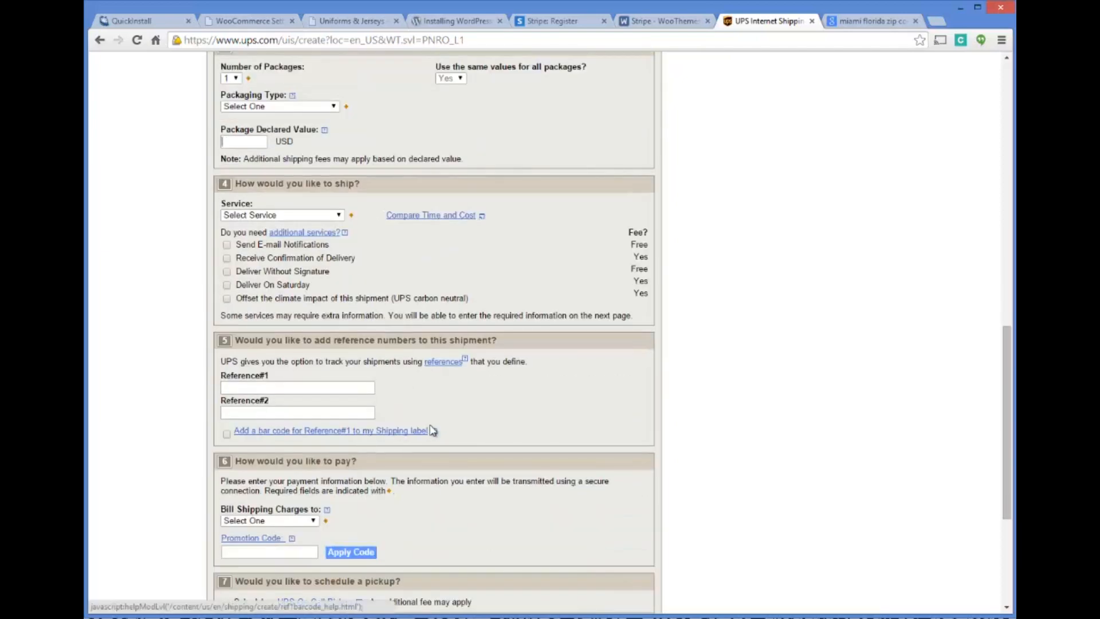
scroll(453, 372, down, 4)
scroll(499, 352, up, 4)
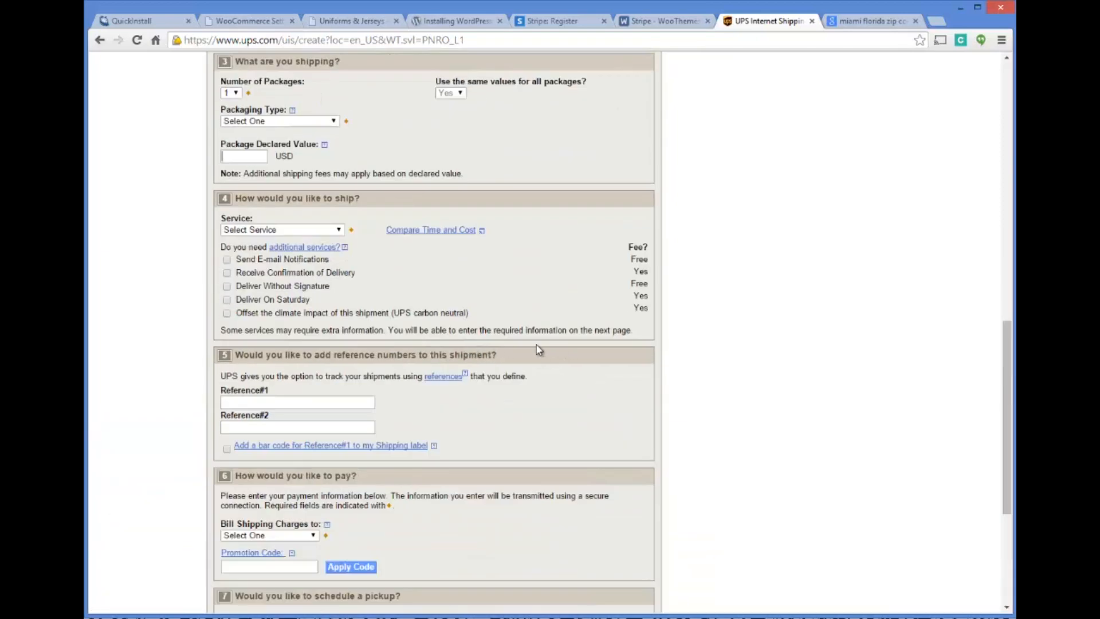
scroll(537, 348, up, 3)
scroll(513, 338, up, 5)
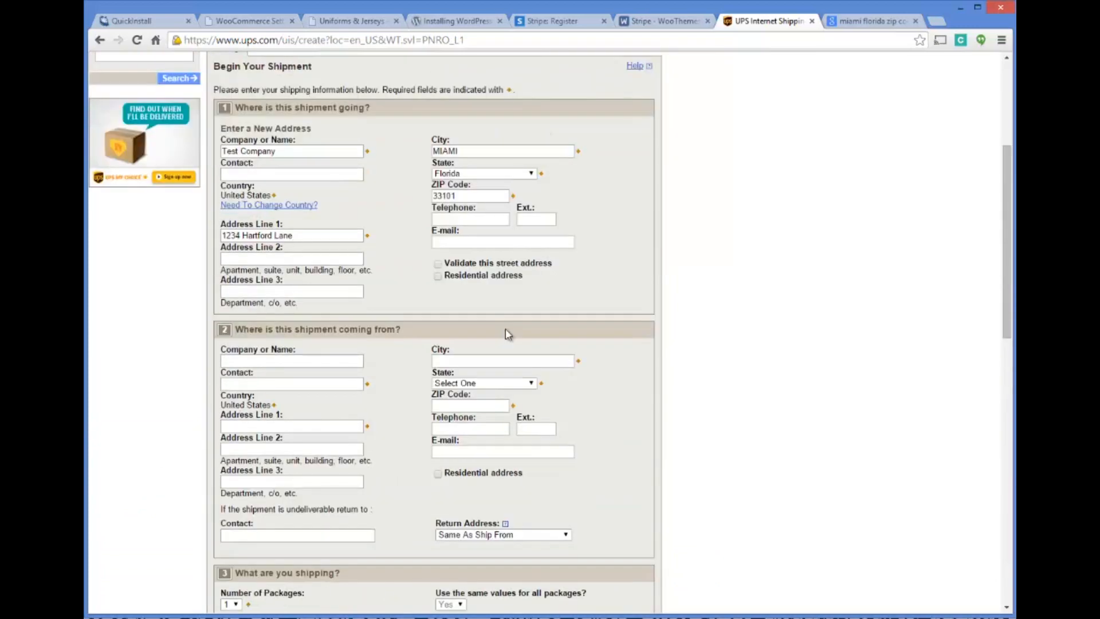
scroll(508, 335, up, 4)
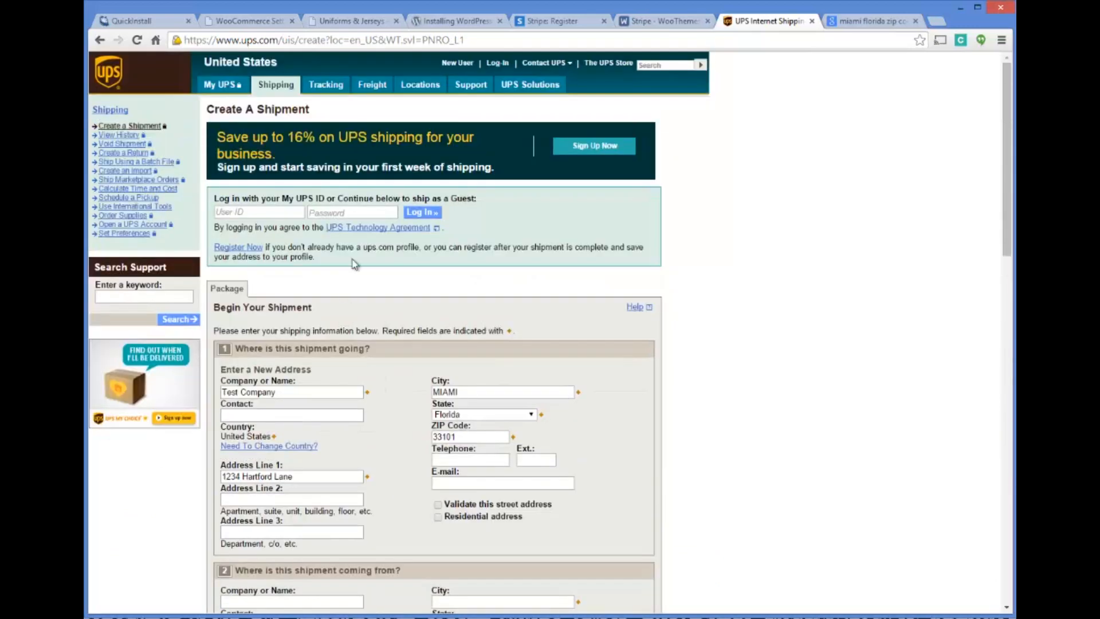
mouse_move(378, 86)
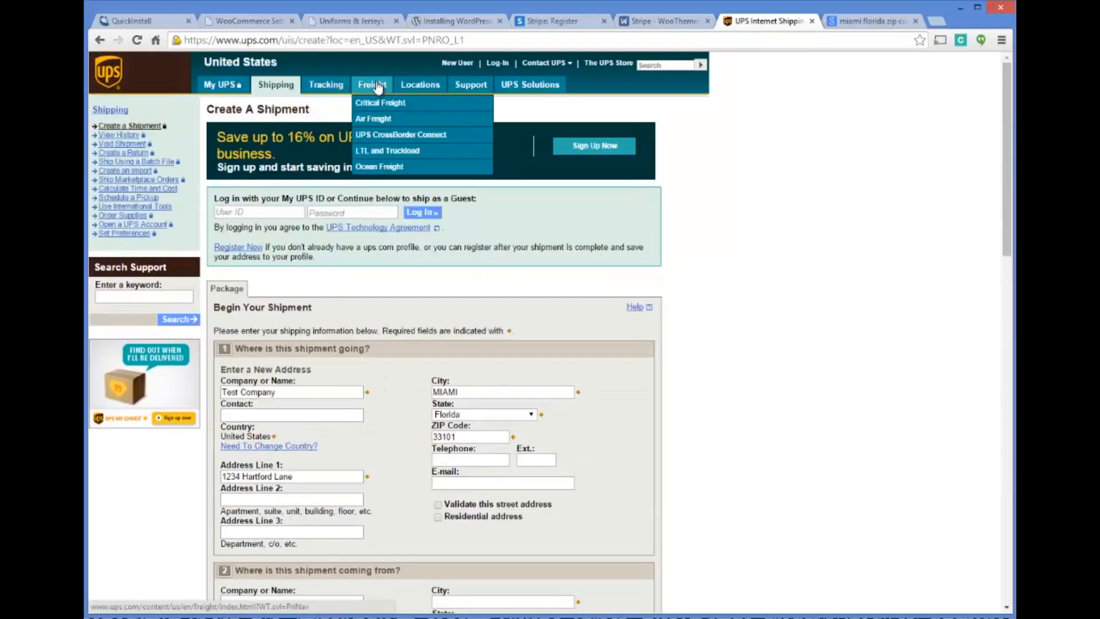
mouse_move(324, 91)
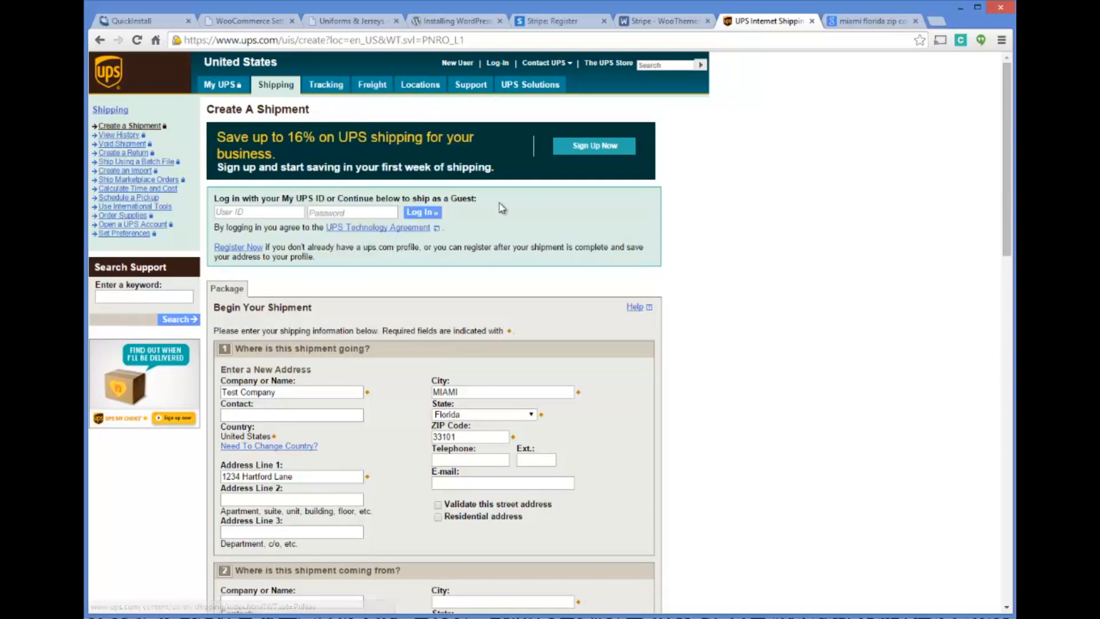
scroll(510, 204, down, 1)
scroll(518, 207, down, 4)
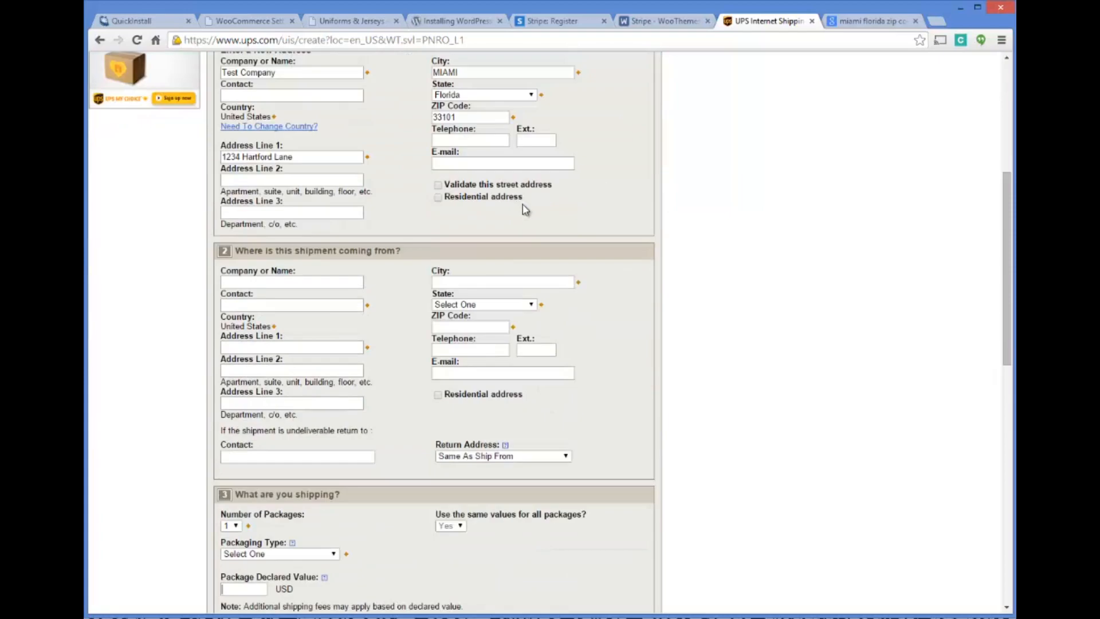
scroll(524, 209, up, 5)
scroll(593, 232, down, 3)
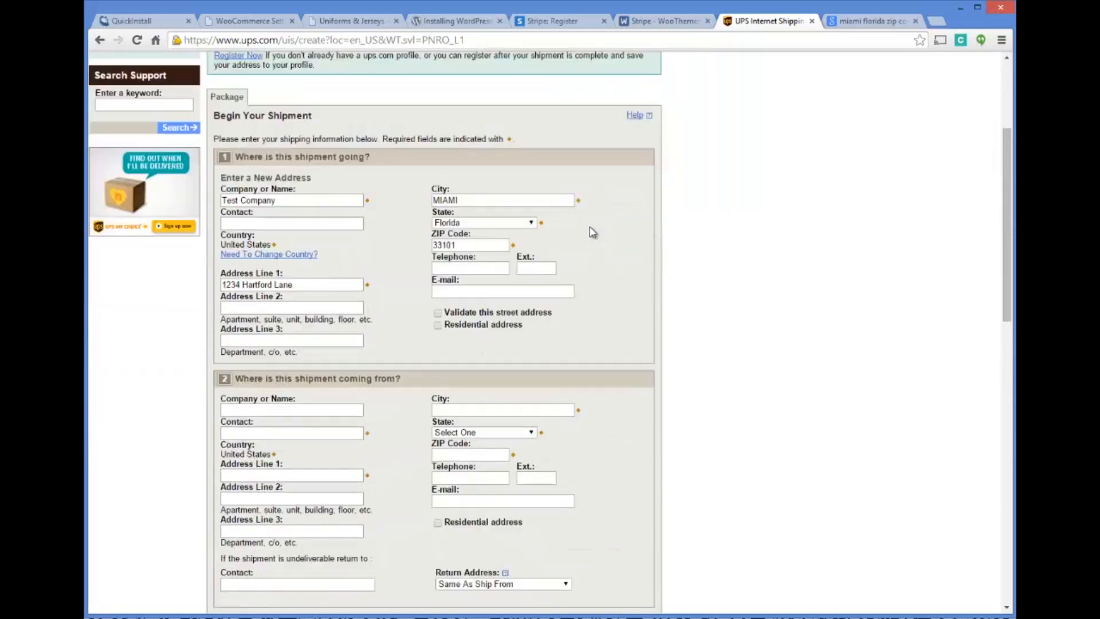
scroll(593, 232, down, 5)
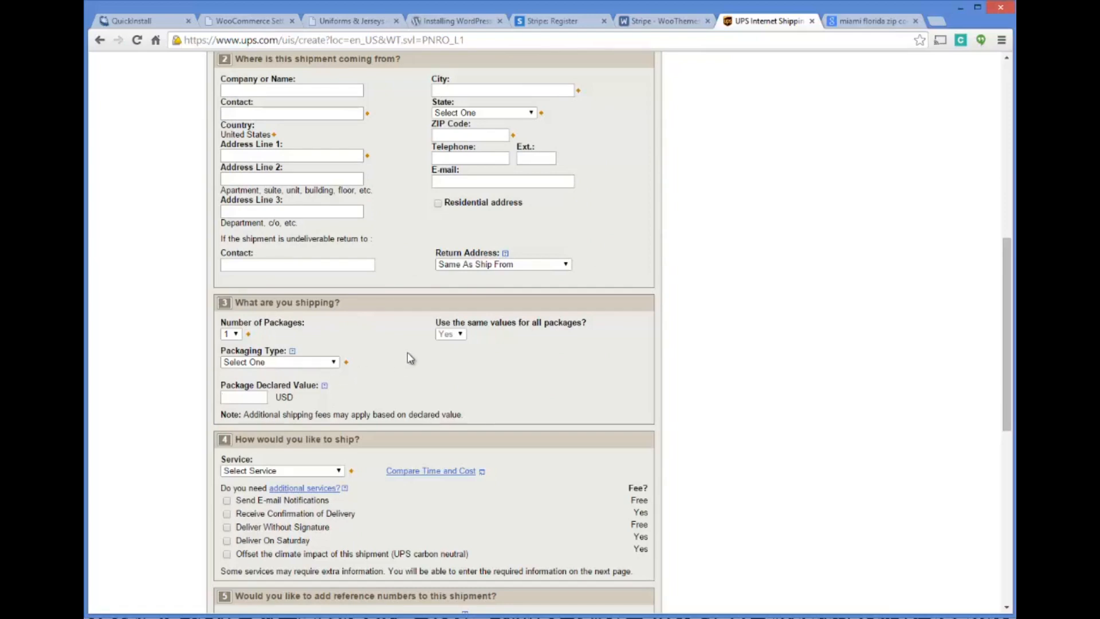
scroll(412, 353, down, 2)
scroll(438, 304, down, 4)
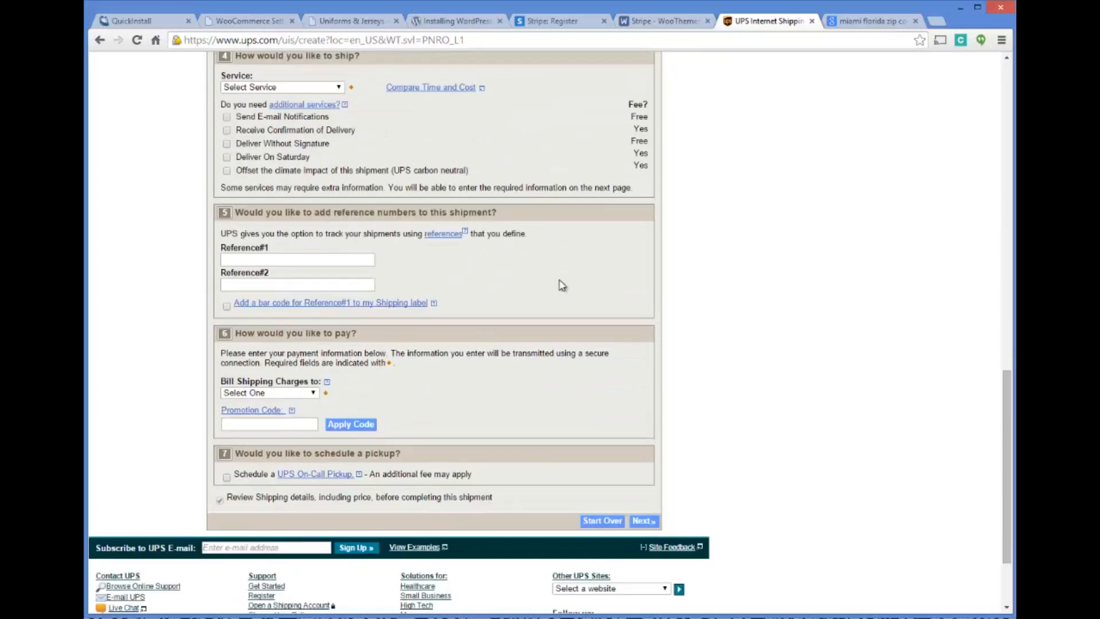
drag(1004, 425, 939, 89)
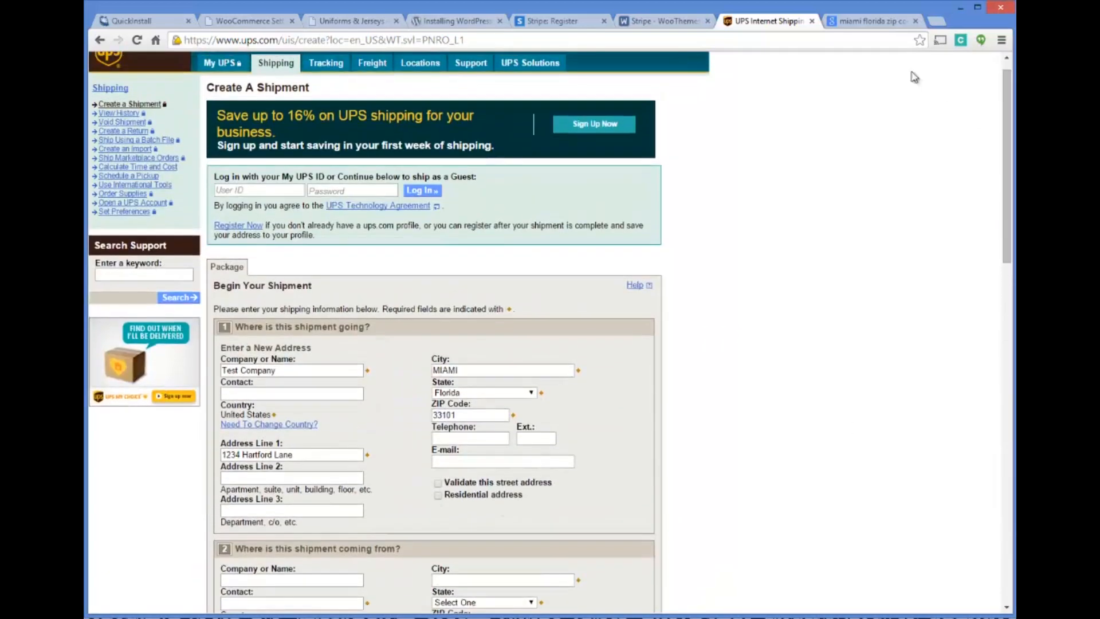
Close the UPS page and return to the Flat Rate shipping settings in WooCommerce
click(812, 21)
click(665, 21)
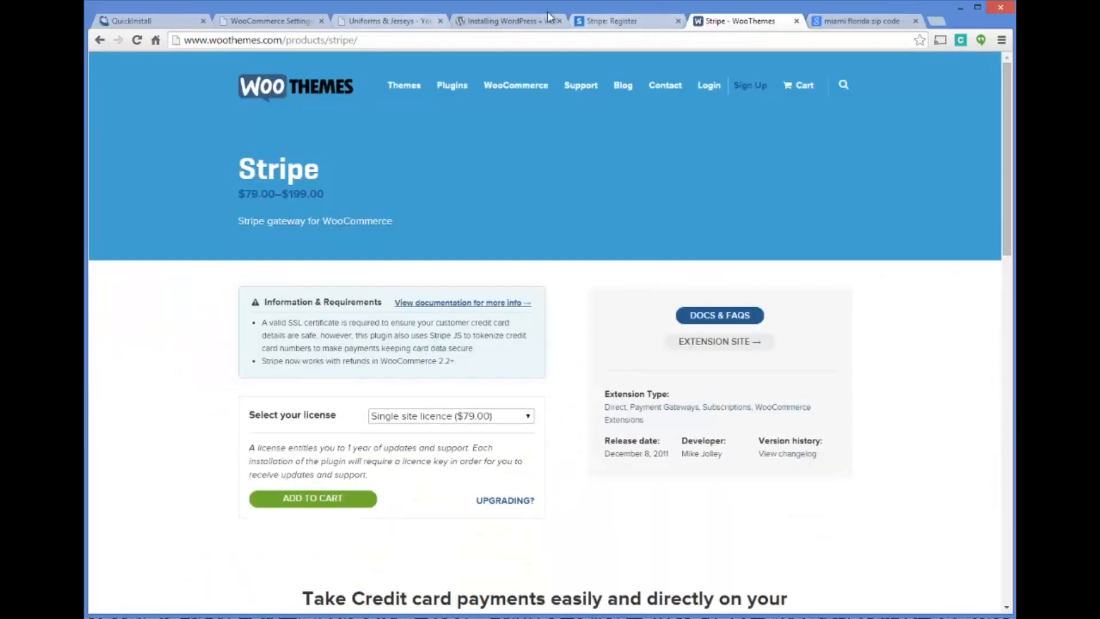
click(494, 20)
click(367, 21)
click(287, 21)
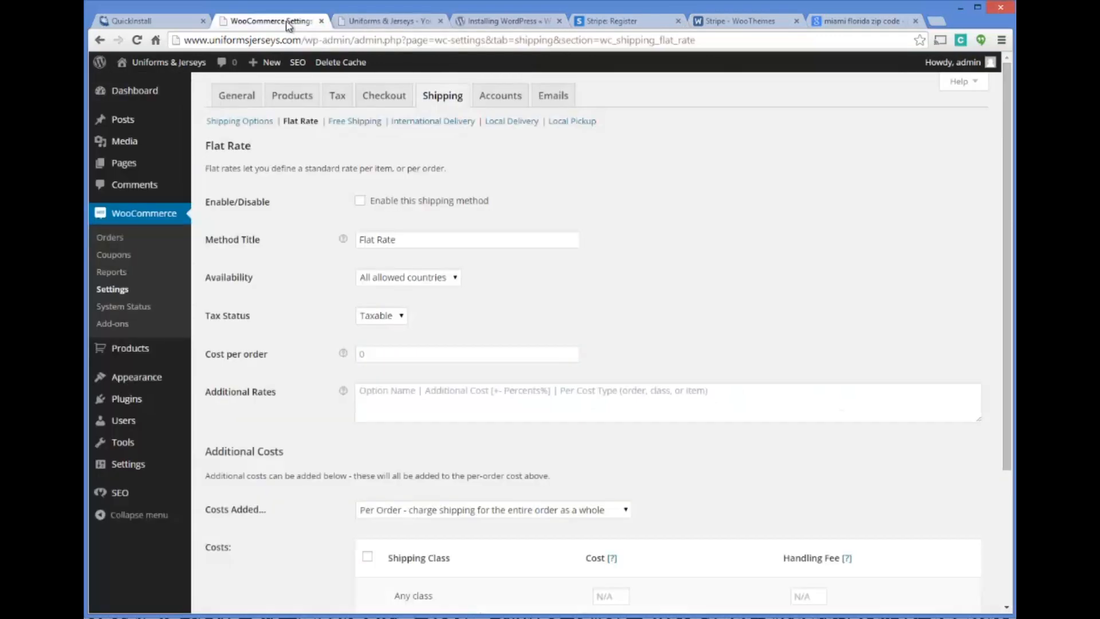
scroll(722, 310, down, 2)
scroll(688, 281, up, 2)
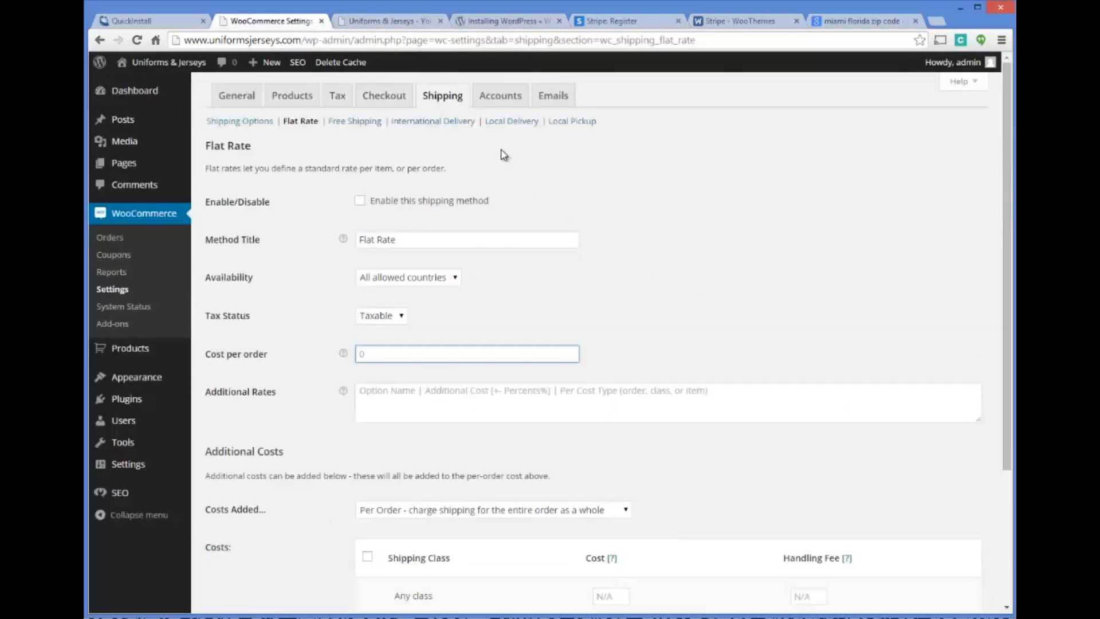
View the WooCommerce Accounts settings, including the My Account page choice, and bring up the Emails settings
click(511, 97)
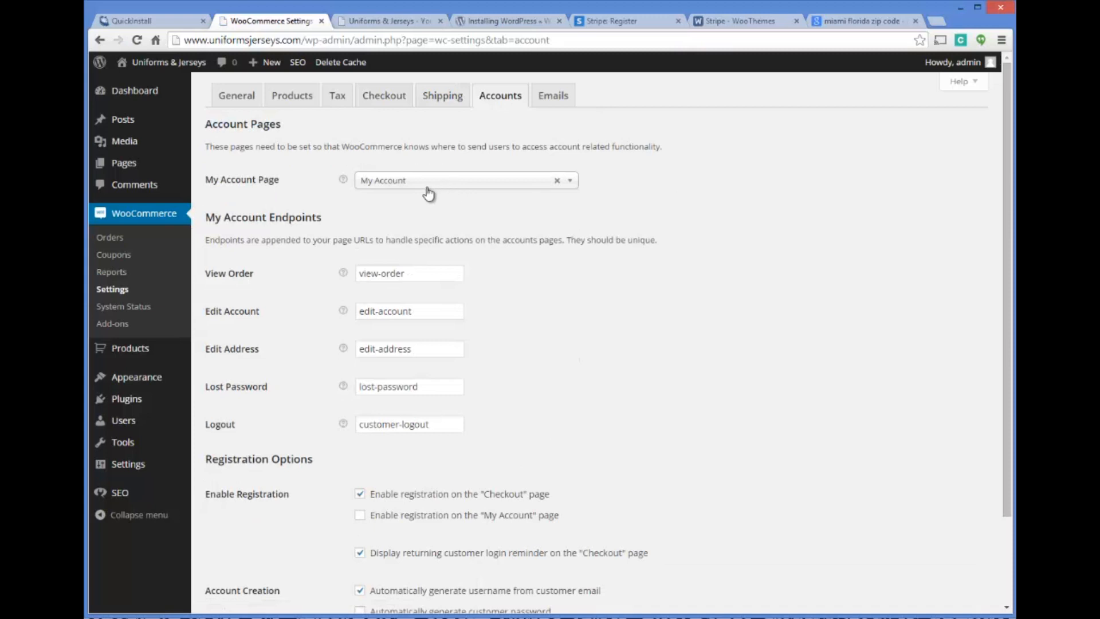
click(431, 183)
click(431, 187)
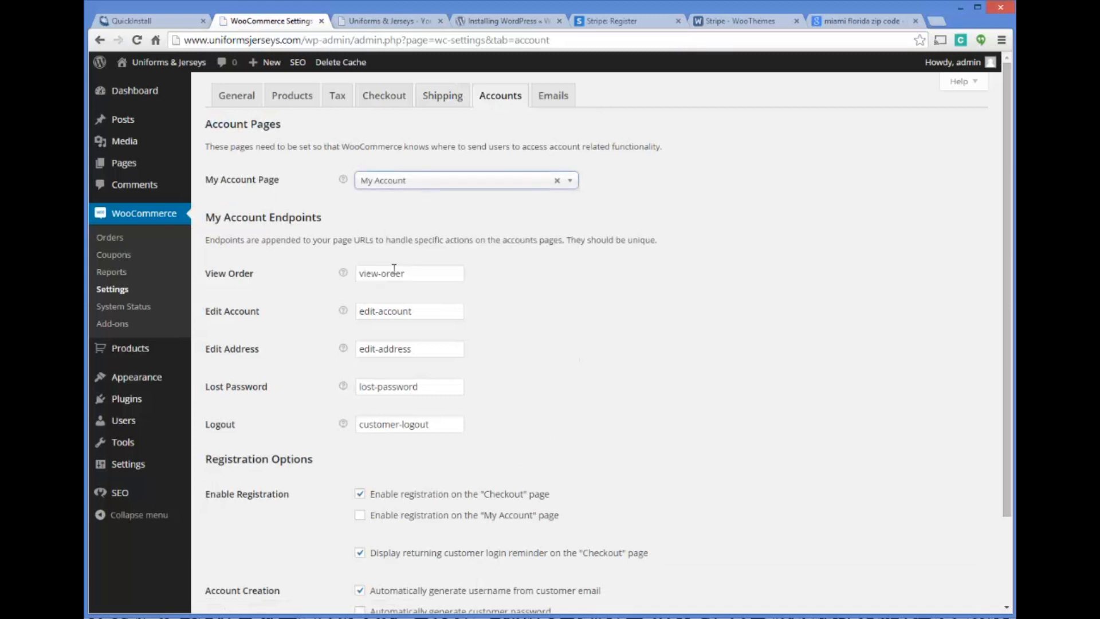
click(543, 96)
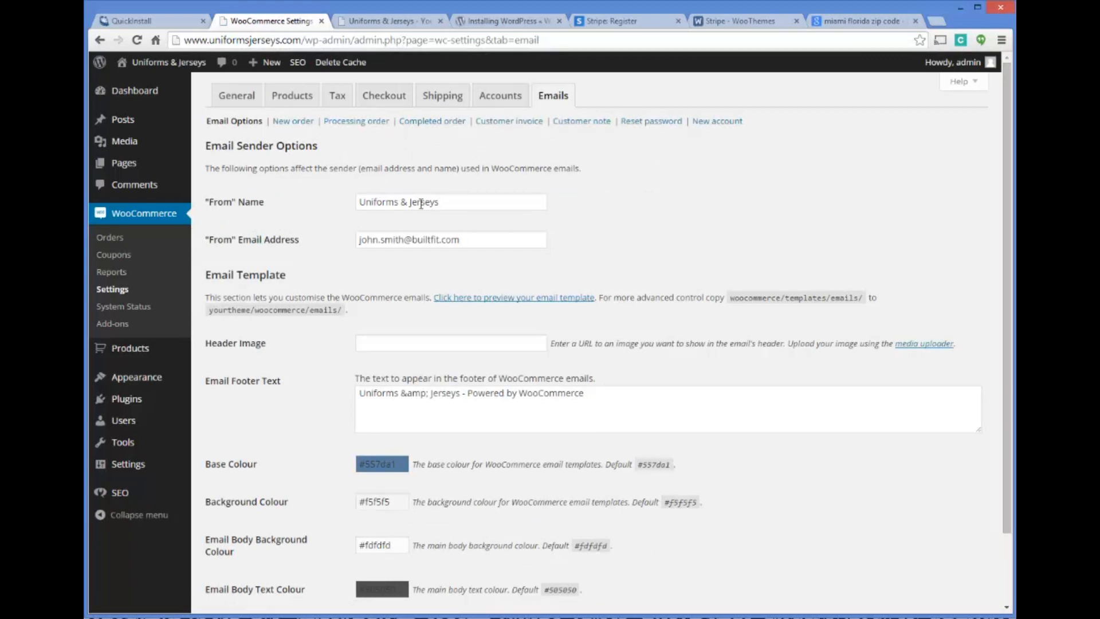
Set the "From" name of WooCommerce emails to UniformsJerseys.com, keep the "From" email address, and save the changes
triple_click(453, 202)
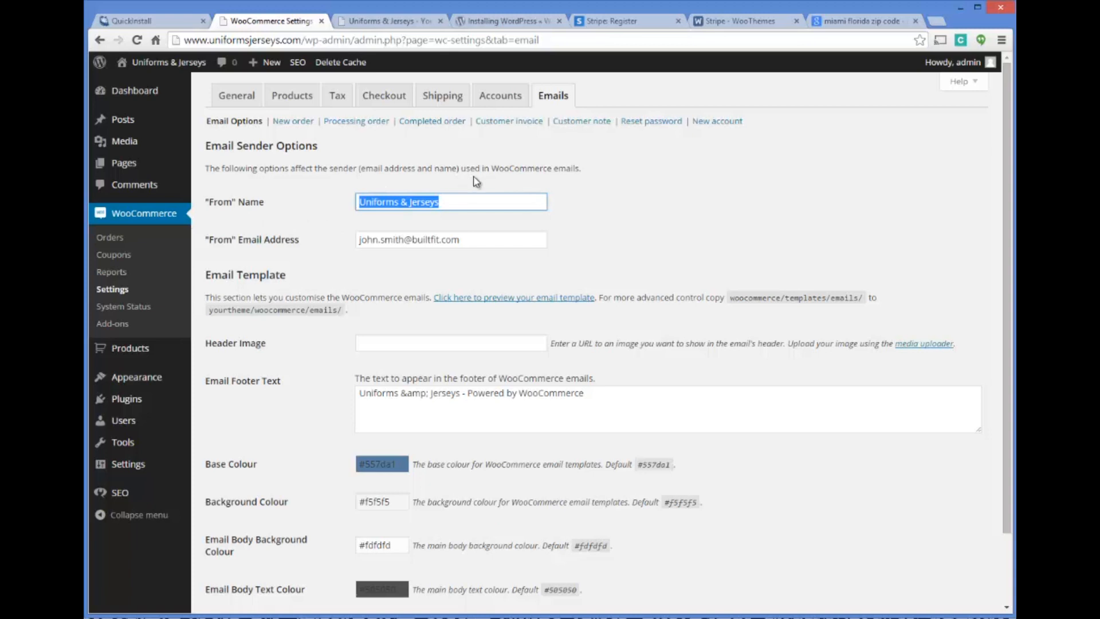
text(Uniforms)
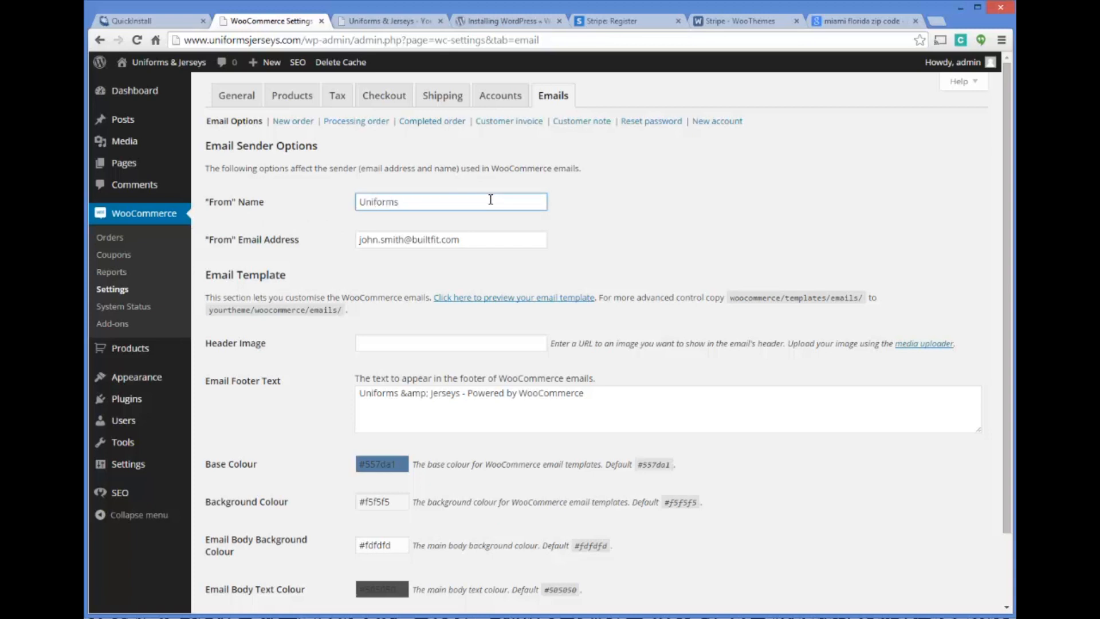
text(Jerseys.com)
click(676, 202)
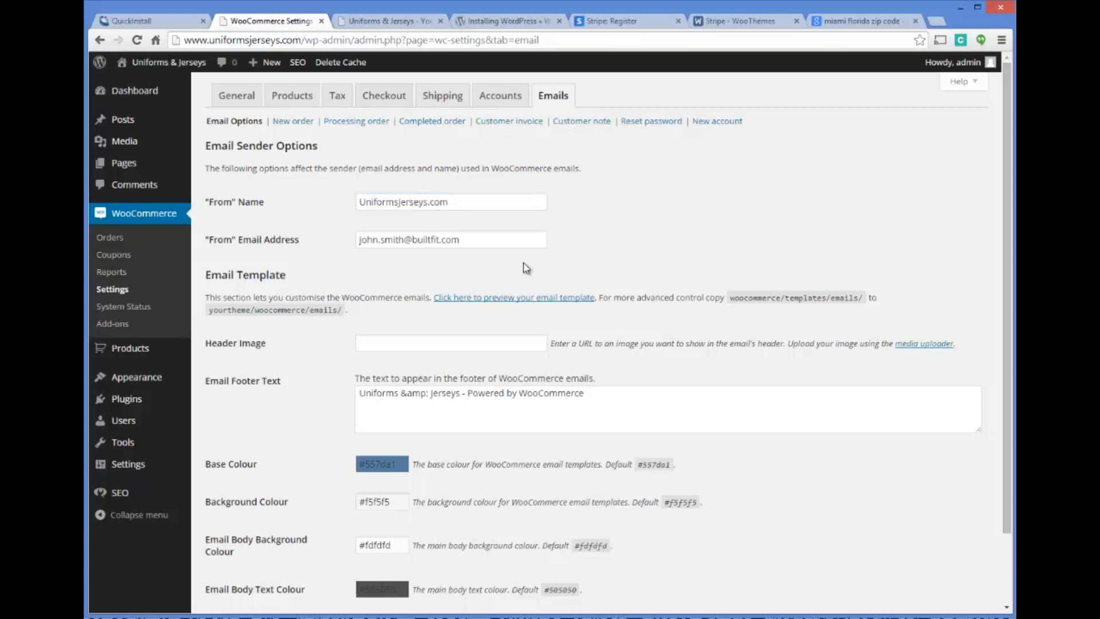
drag(477, 239, 117, 225)
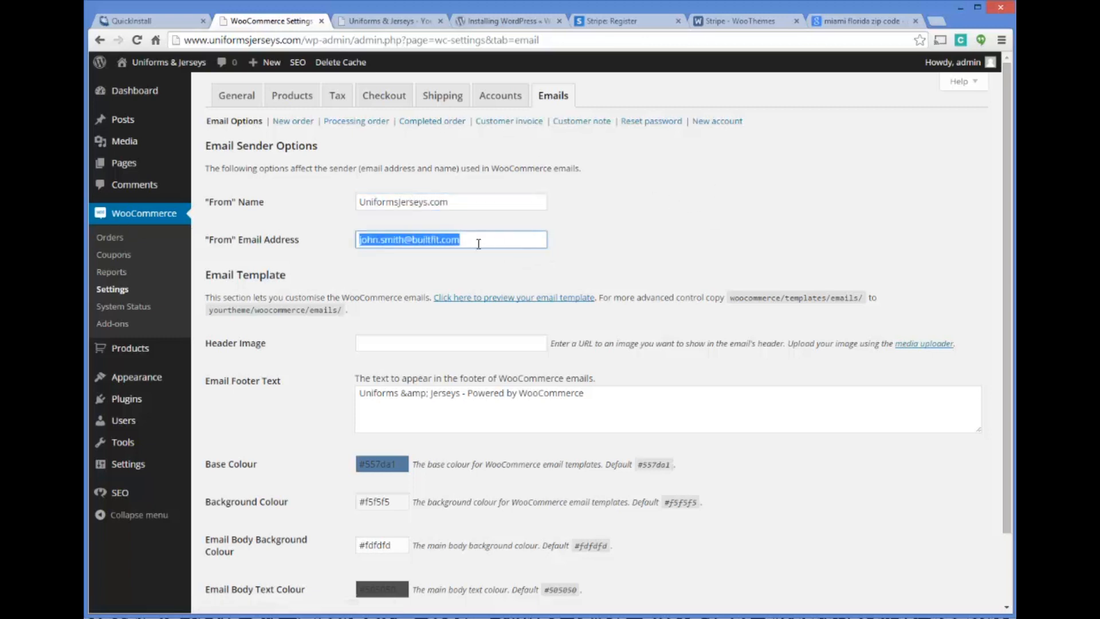
click(498, 240)
scroll(627, 209, down, 2)
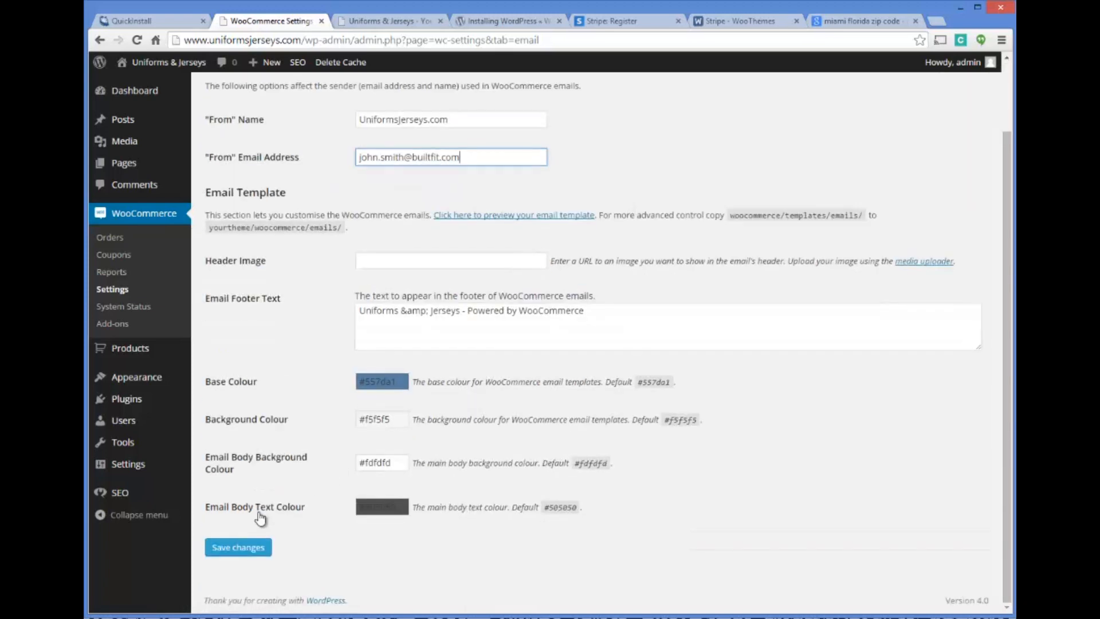
click(247, 549)
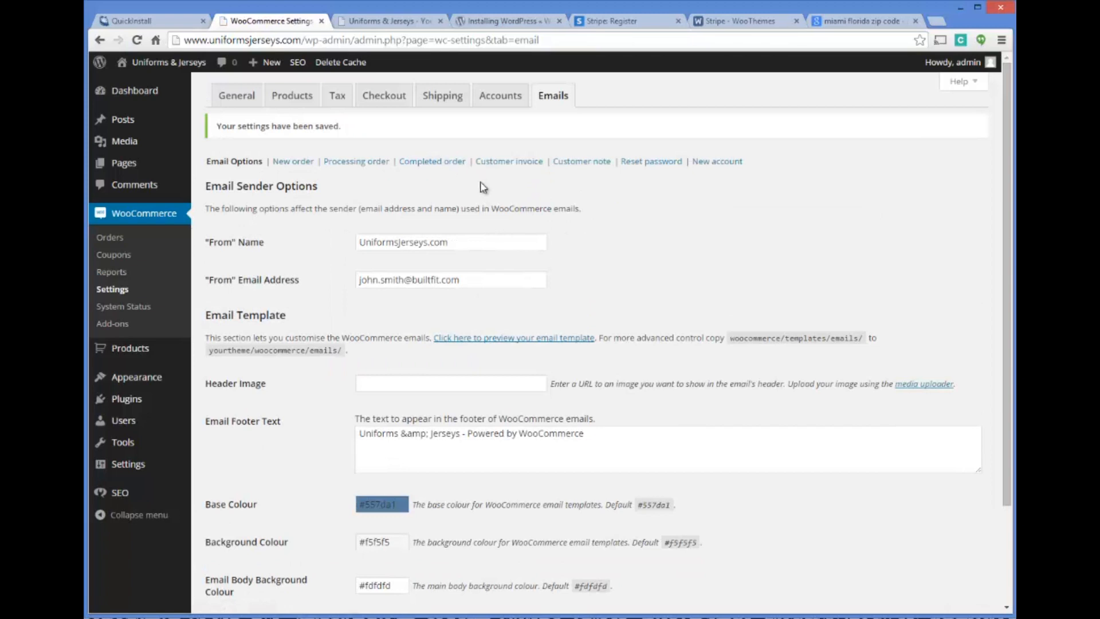
Review the WooCommerce System Status, look up the guide on increasing memory allocated to PHP, and close that page
click(133, 308)
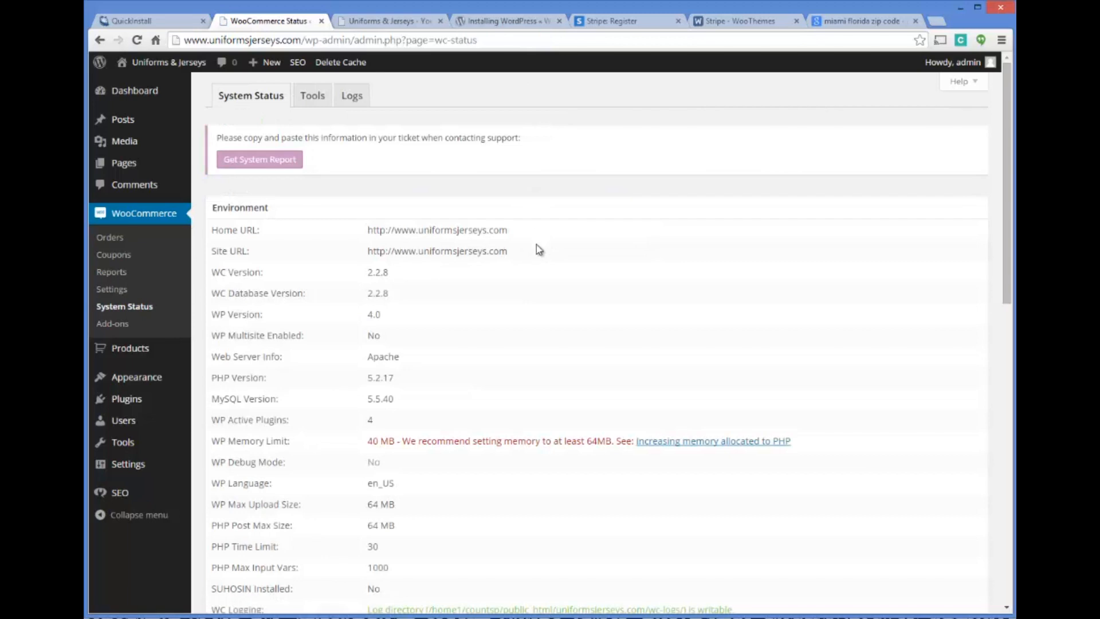
scroll(400, 359, down, 1)
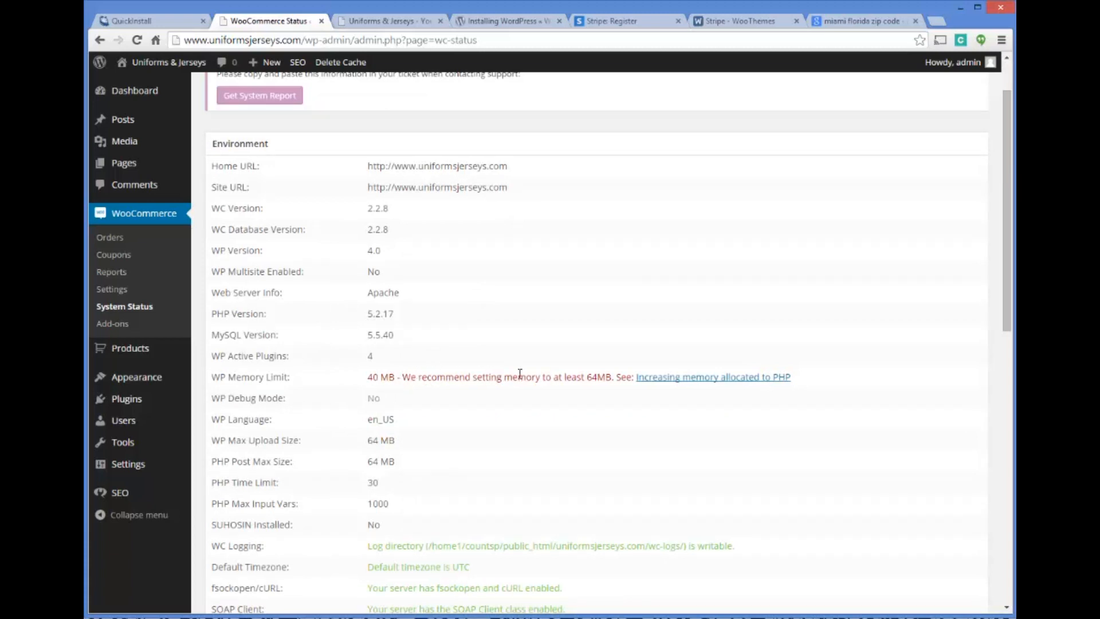
click(682, 377)
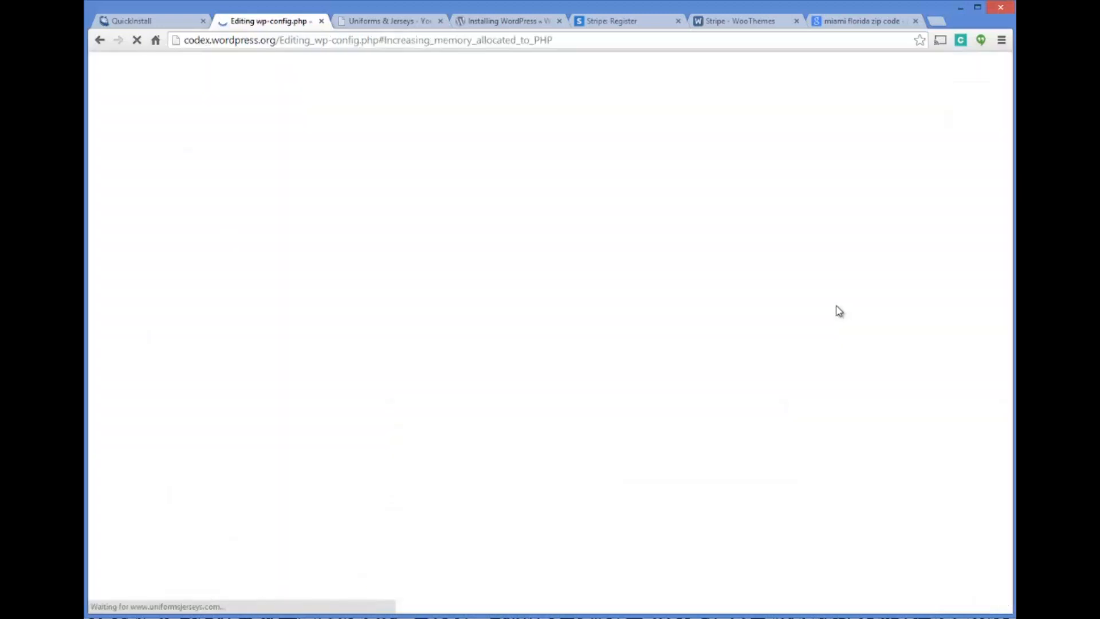
click(319, 24)
Return from the storefront to the site's admin area and bring up the WooCommerce System Status again
drag(418, 145, 319, 135)
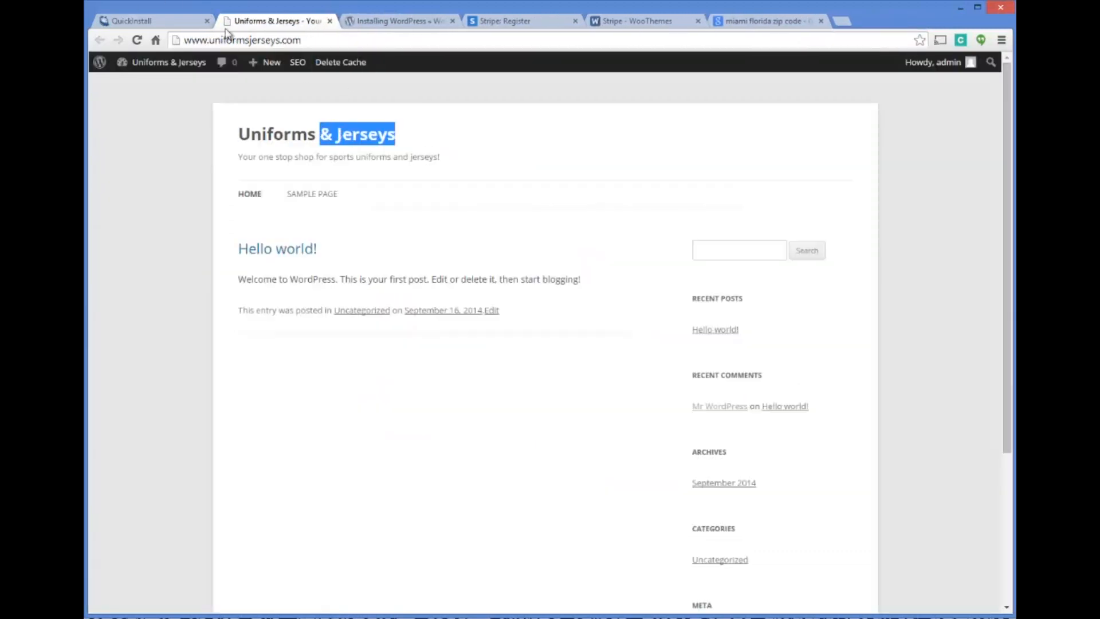
mouse_move(167, 64)
click(140, 84)
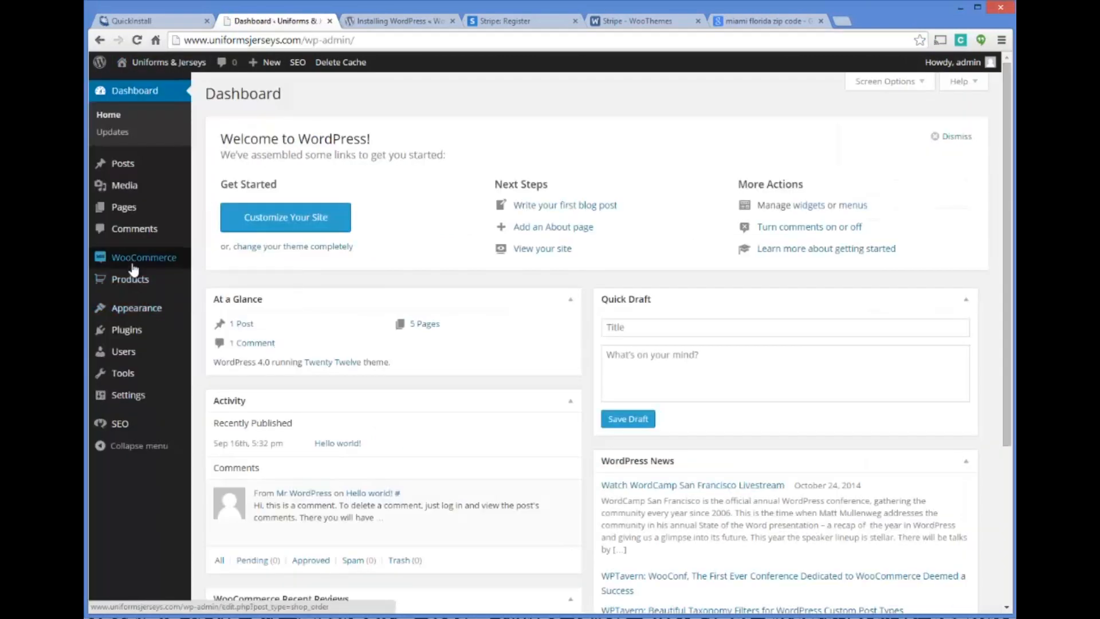
click(133, 262)
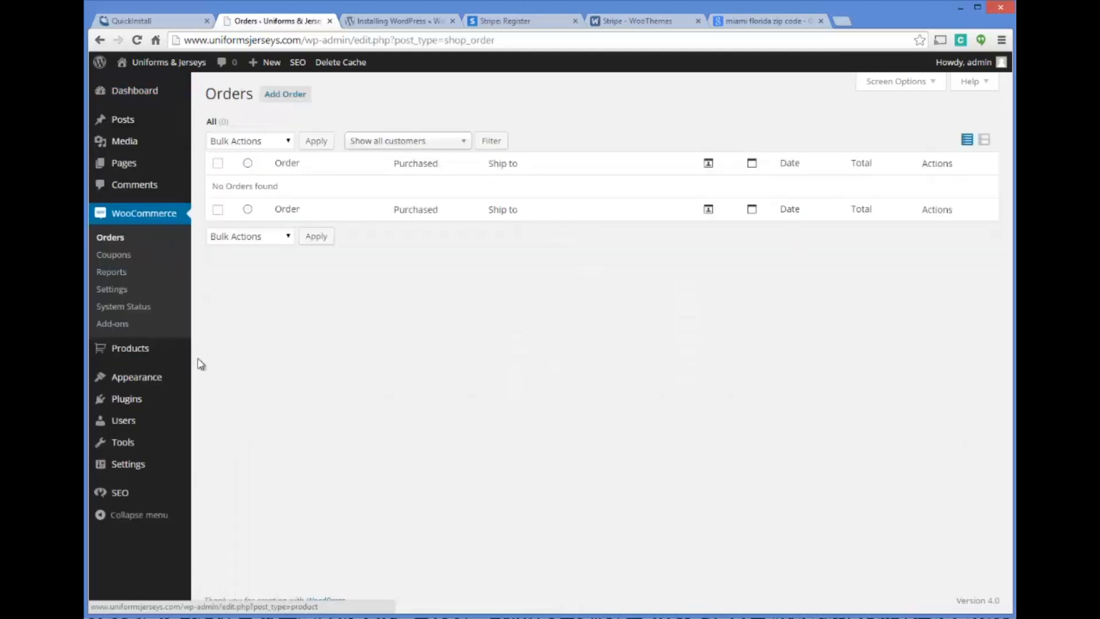
click(171, 280)
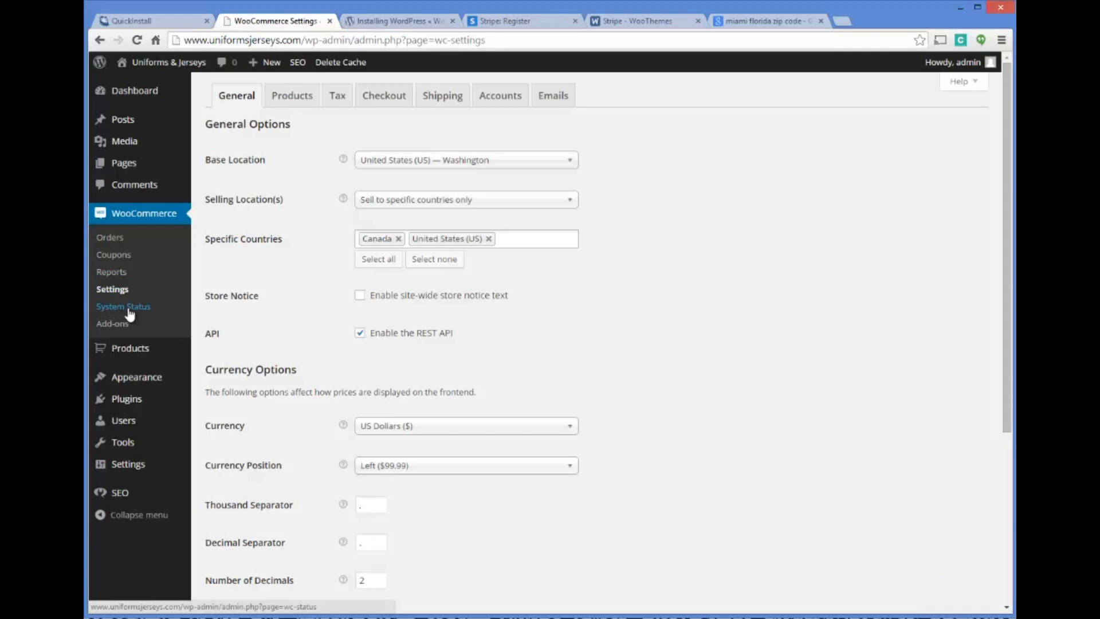
click(129, 309)
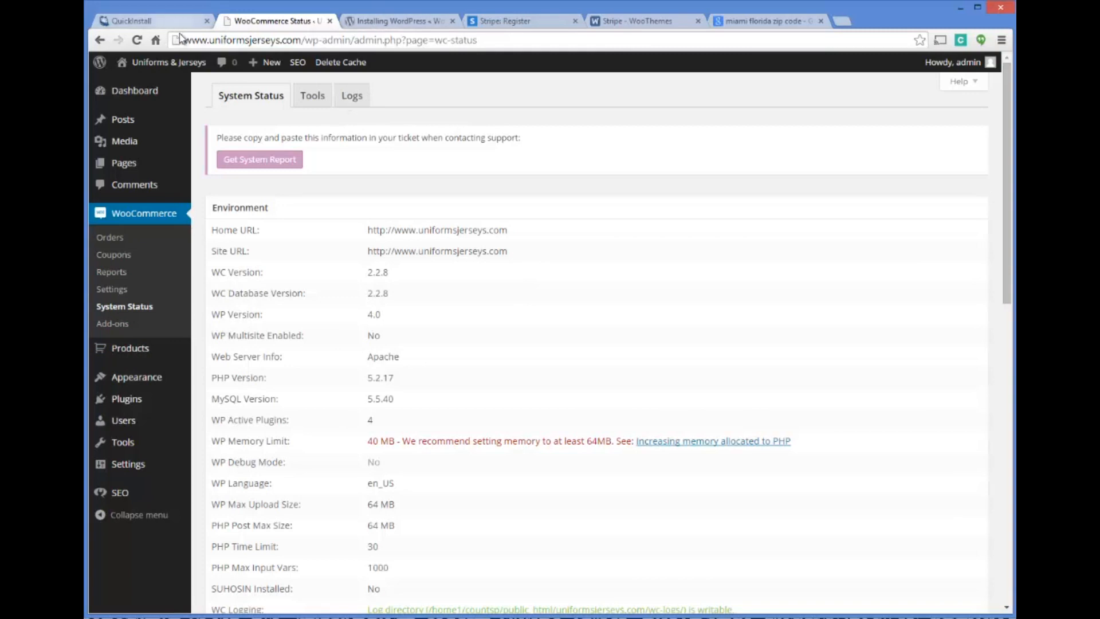
Open the storefront in a separate browser tab and list the site's pages in the admin area
mouse_move(175, 64)
right_click(139, 80)
click(172, 86)
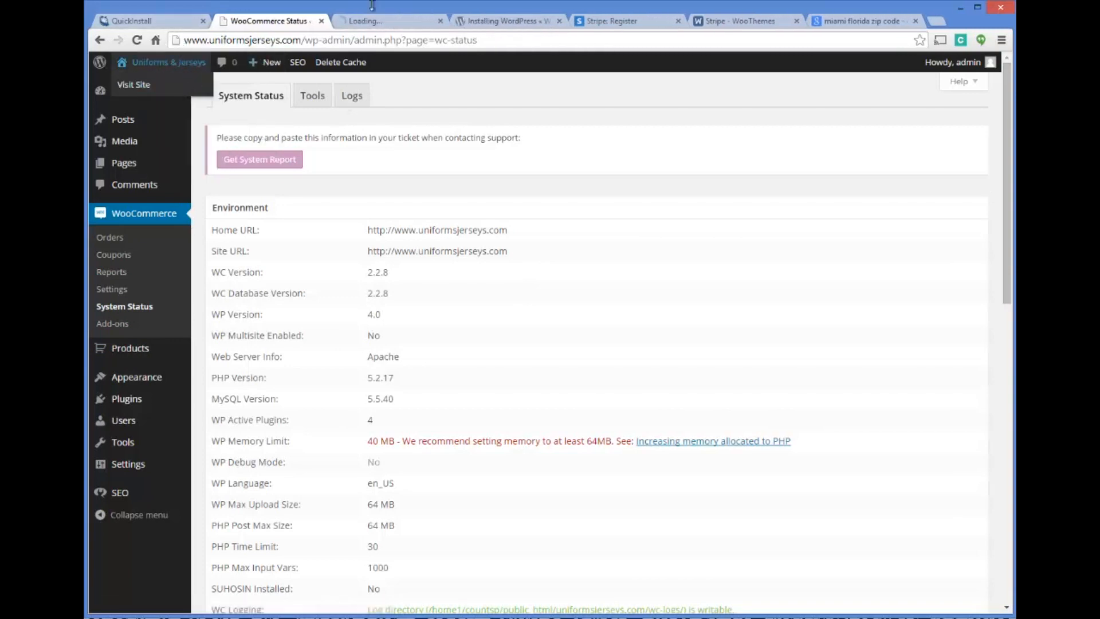
click(386, 23)
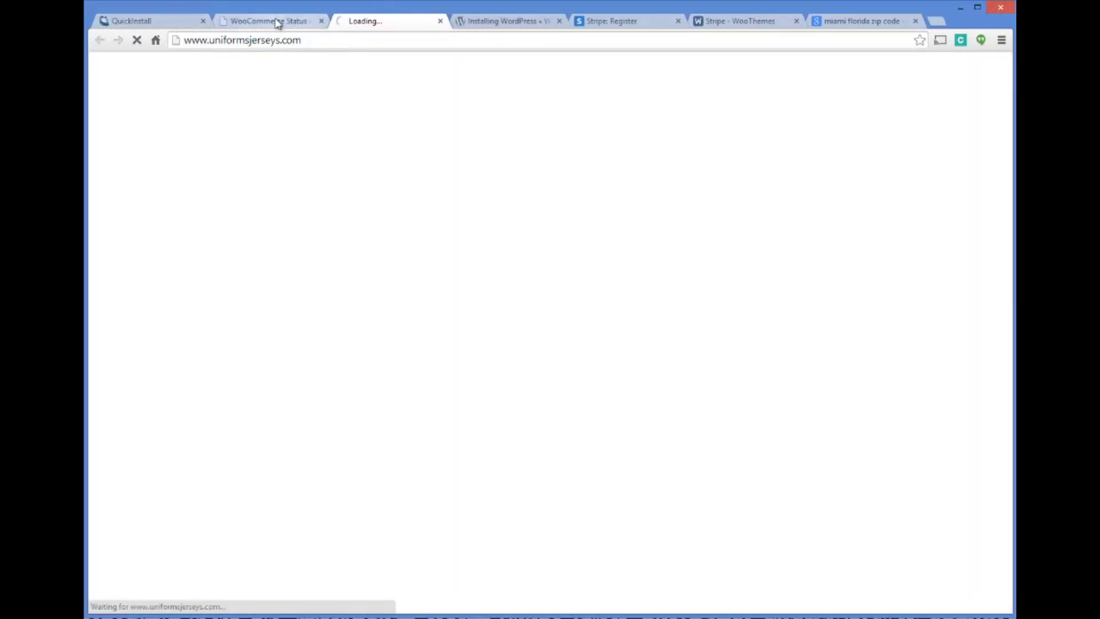
click(277, 22)
click(124, 164)
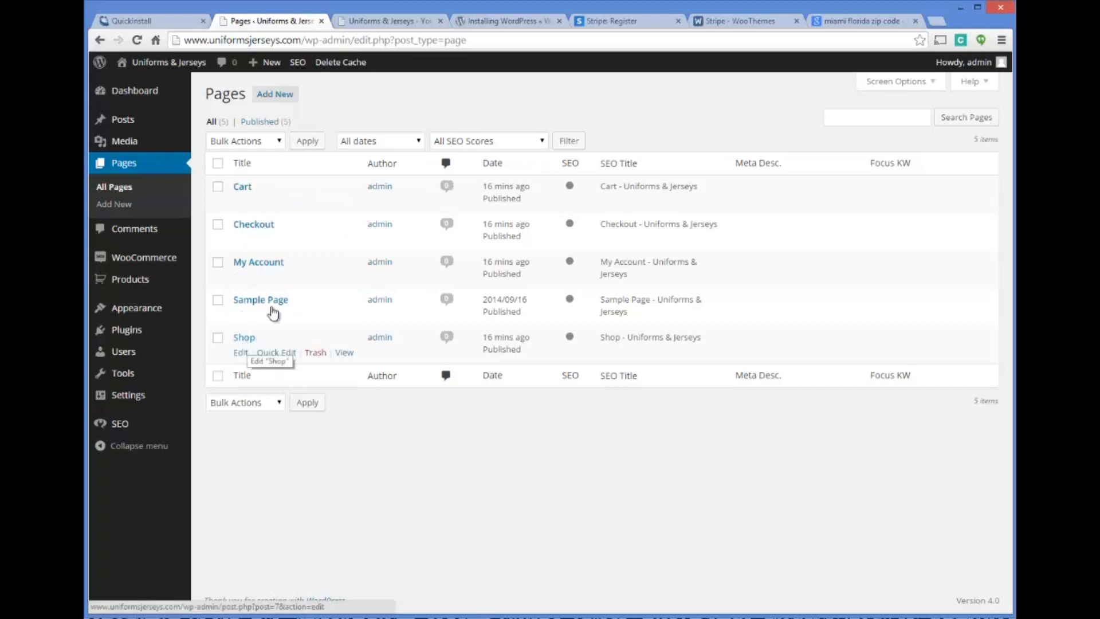
View the storefront's Shop page and return to the list of pages in the admin area
click(387, 20)
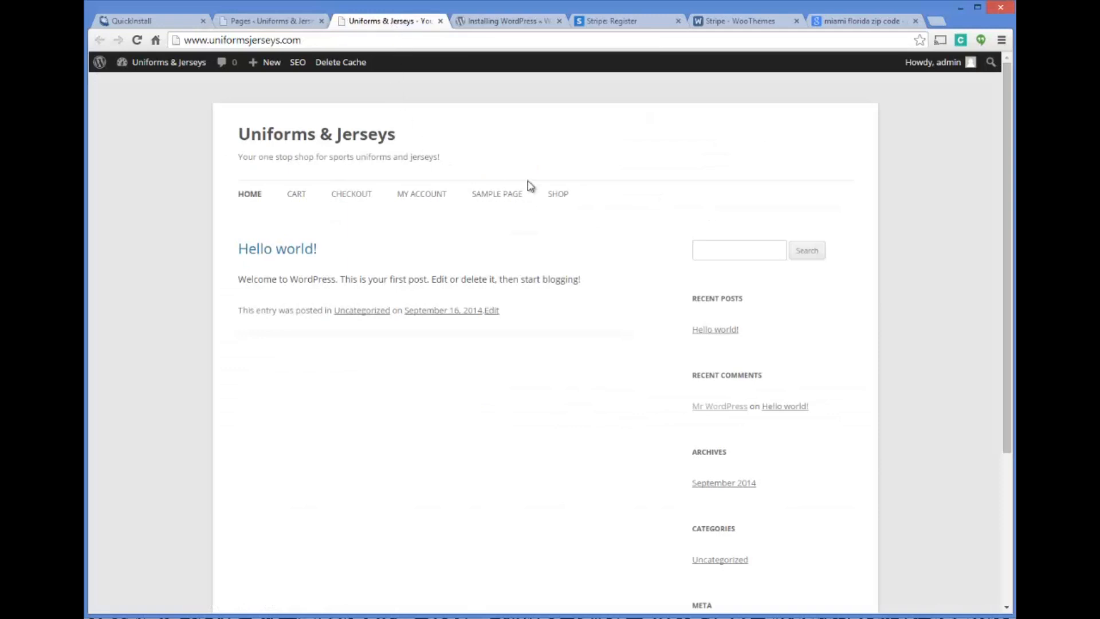
click(558, 195)
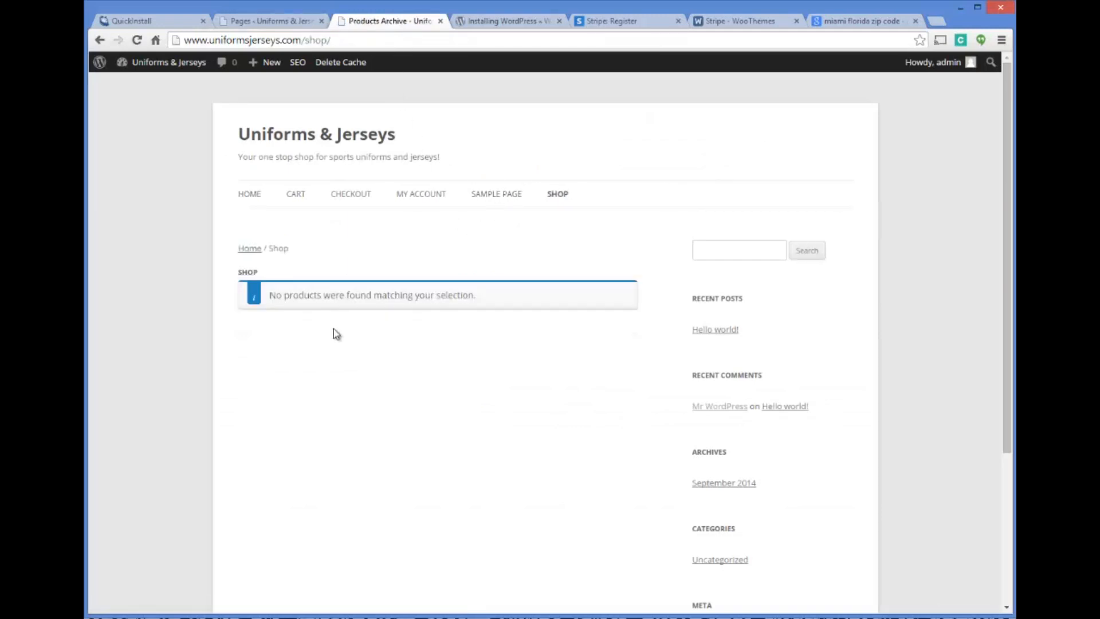
scroll(441, 304, down, 3)
scroll(453, 261, up, 3)
click(270, 21)
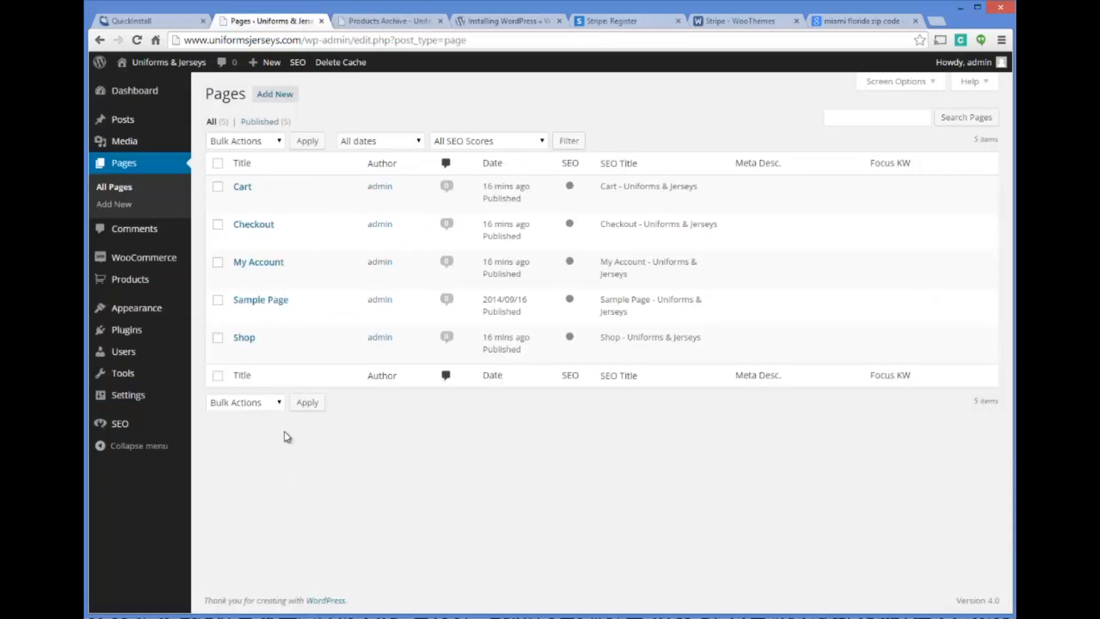
Look at the 1800PetSupplies site's product categories as an example and return to the WooCommerce Orders page
mouse_move(148, 285)
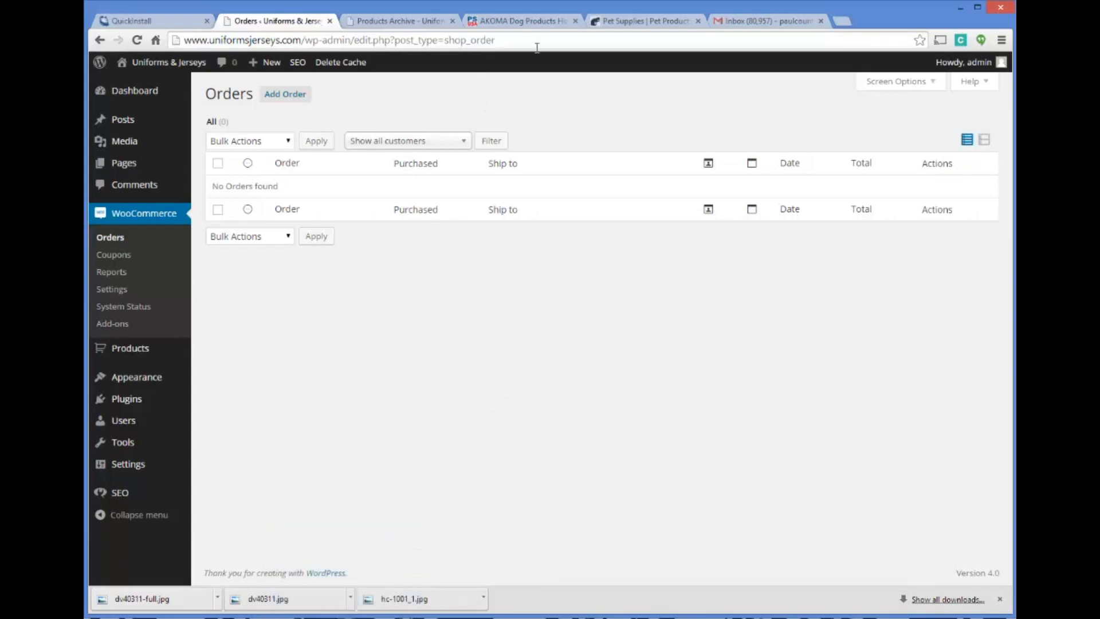
click(617, 19)
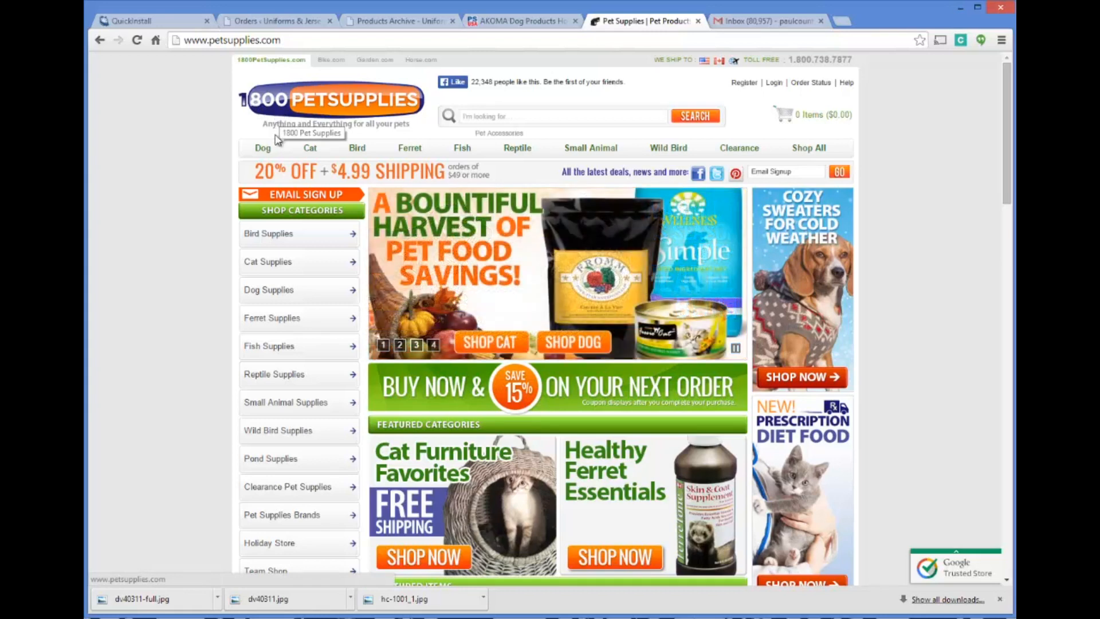
mouse_move(263, 150)
mouse_move(329, 172)
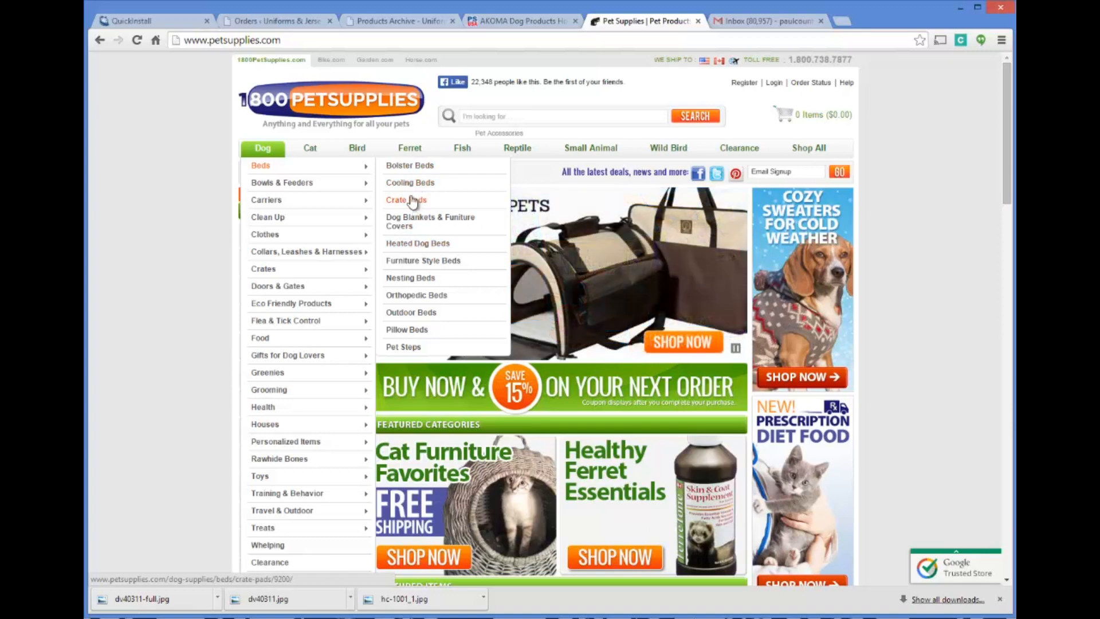
click(274, 22)
Start a product category named Cooling Beds with the slug cooling-dog-beds
mouse_move(138, 350)
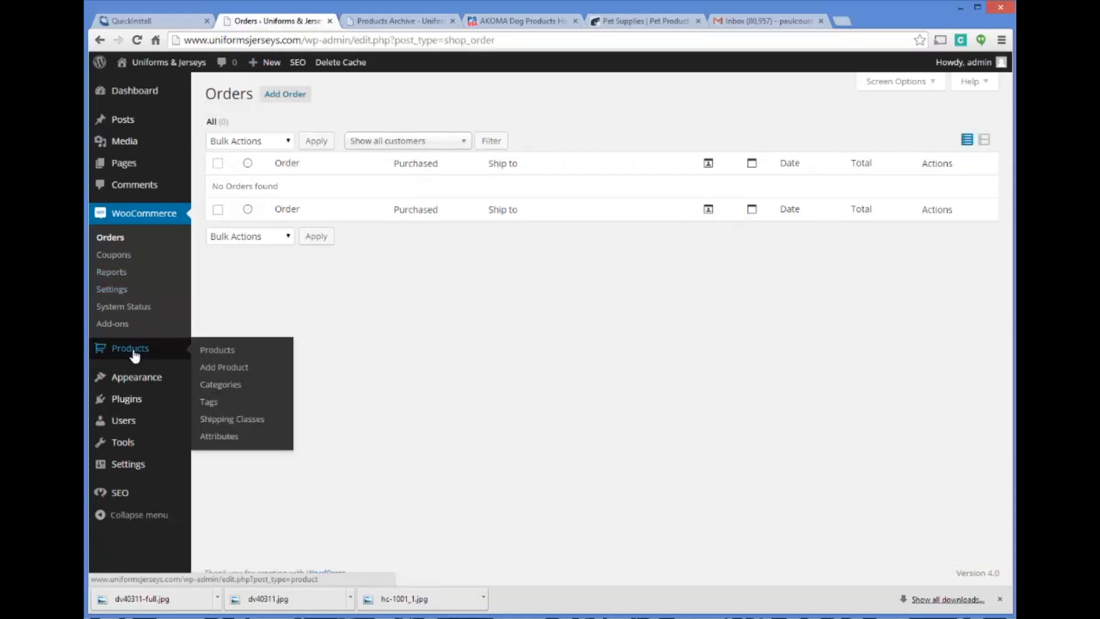
click(217, 383)
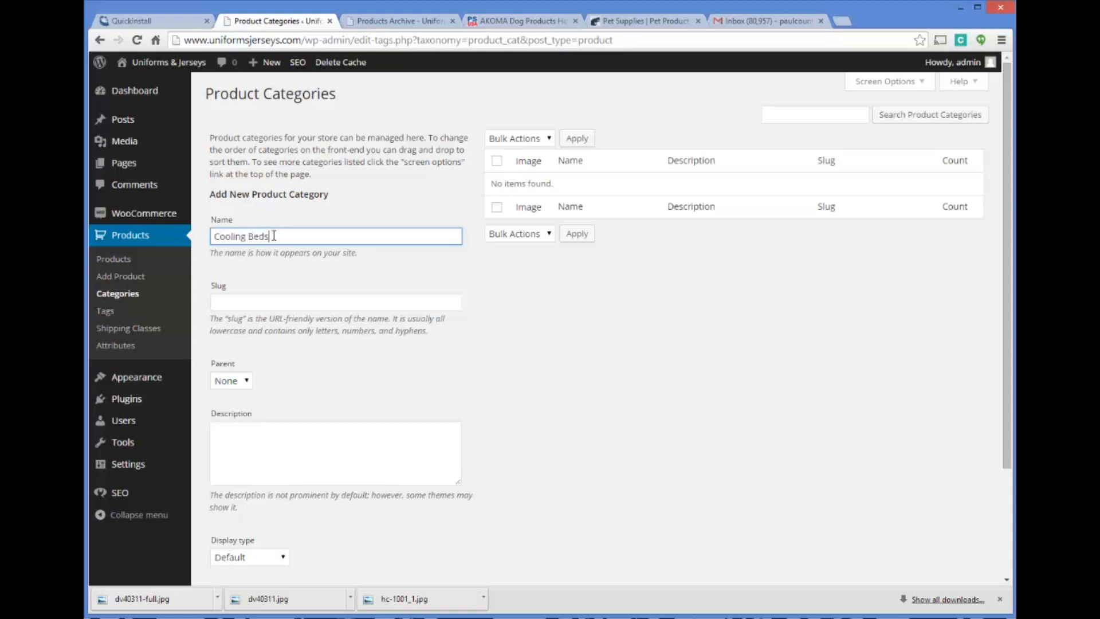
click(279, 301)
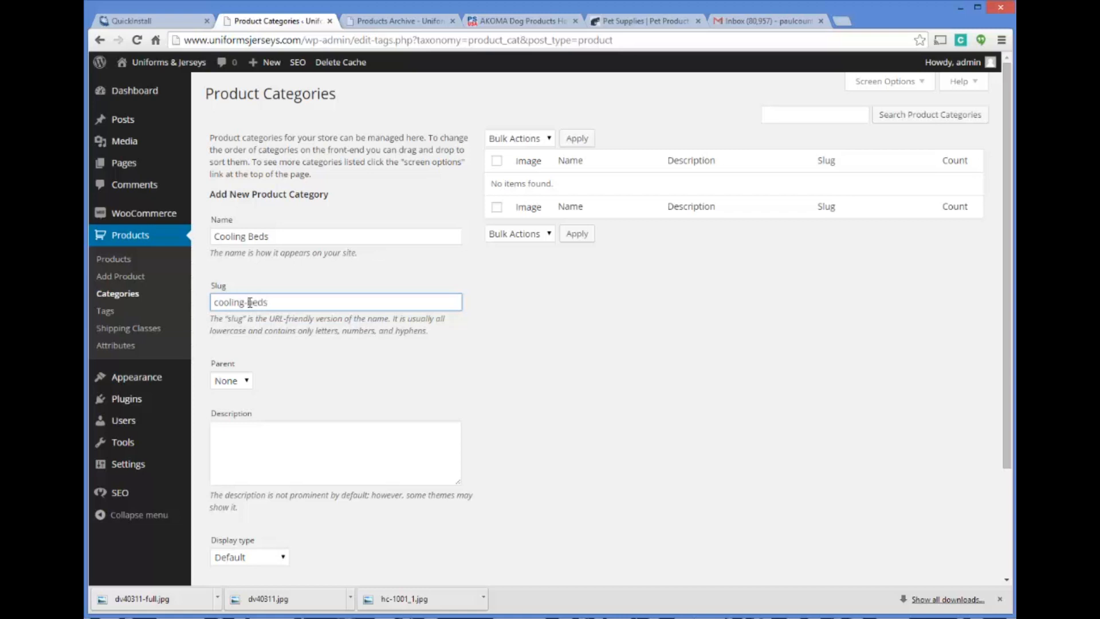
text(dog-)
Keep the category's parent as None and enter the description "Make sure your pet stays comfortable during the hottest times of the year!"
click(294, 464)
scroll(369, 304, down, 3)
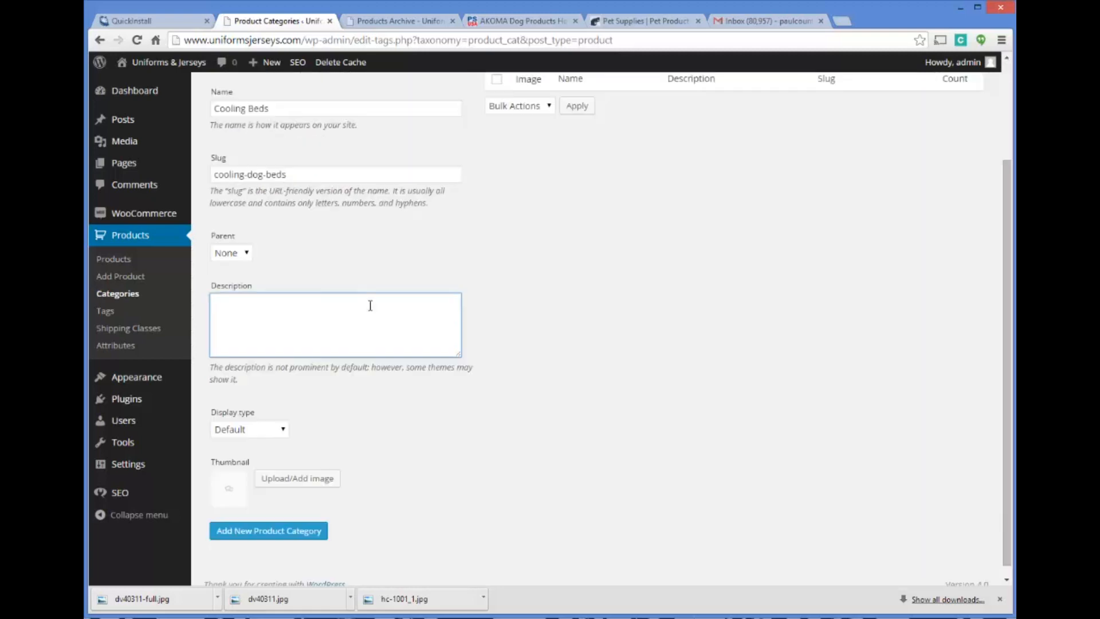
click(246, 254)
click(235, 303)
key(BackSpace)
key(BackSpace)
key(BackSpace)
key(BackSpace)
text(Make sure your pet stays comfort)
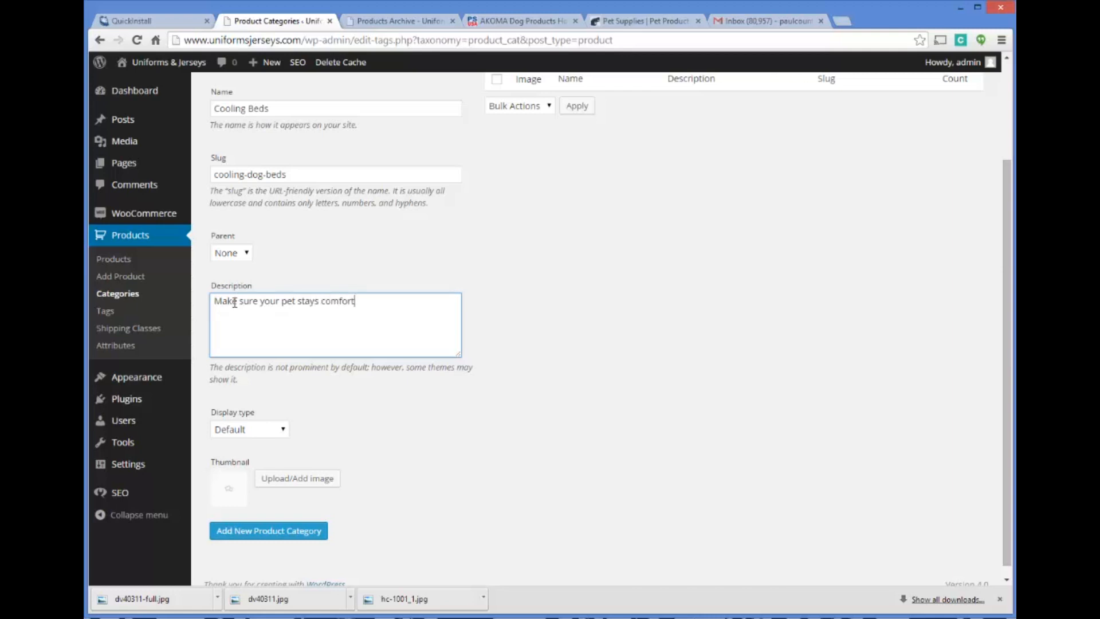
text(able during the hottest times of the year)
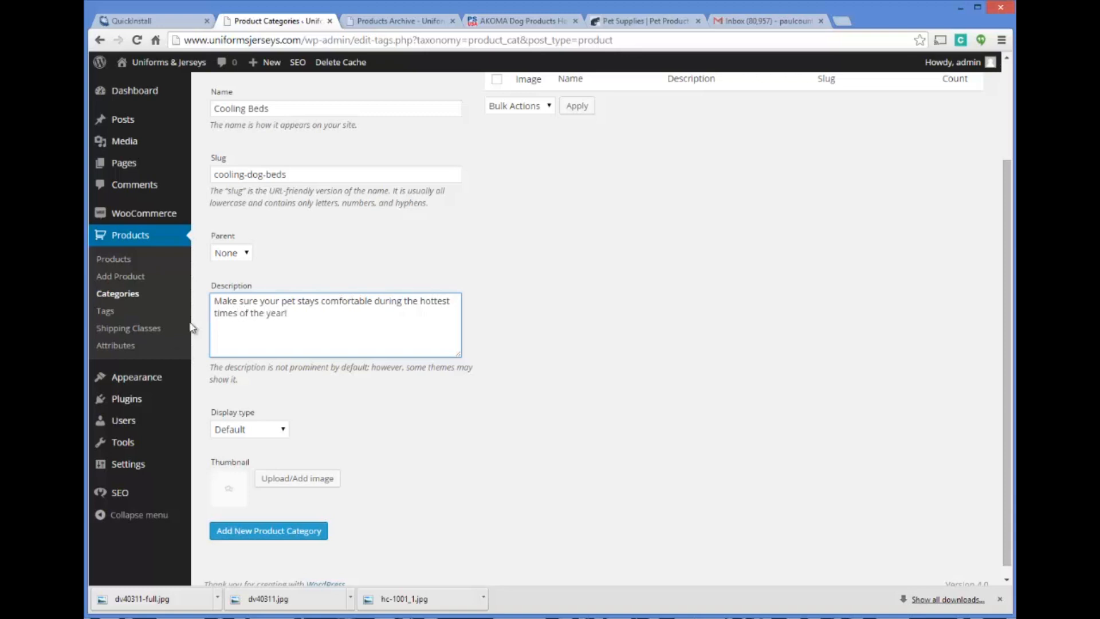
text(!)
Upload hc-1001_1.jpg as the category's thumbnail and add the Cooling Beds category to the store
scroll(402, 400, down, 1)
click(312, 467)
click(571, 316)
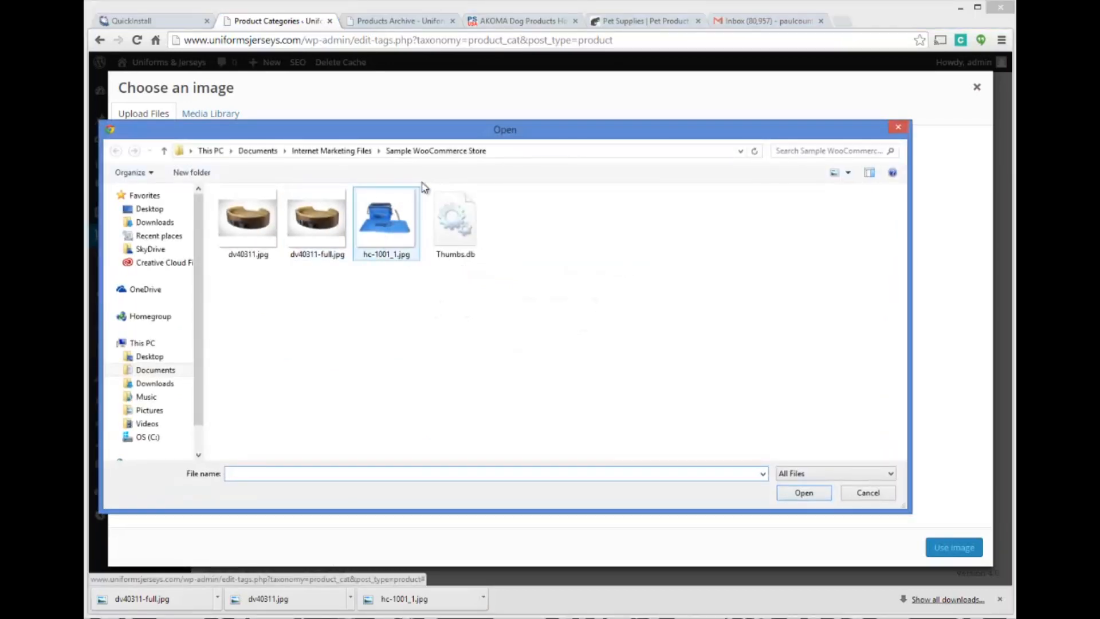
double_click(374, 219)
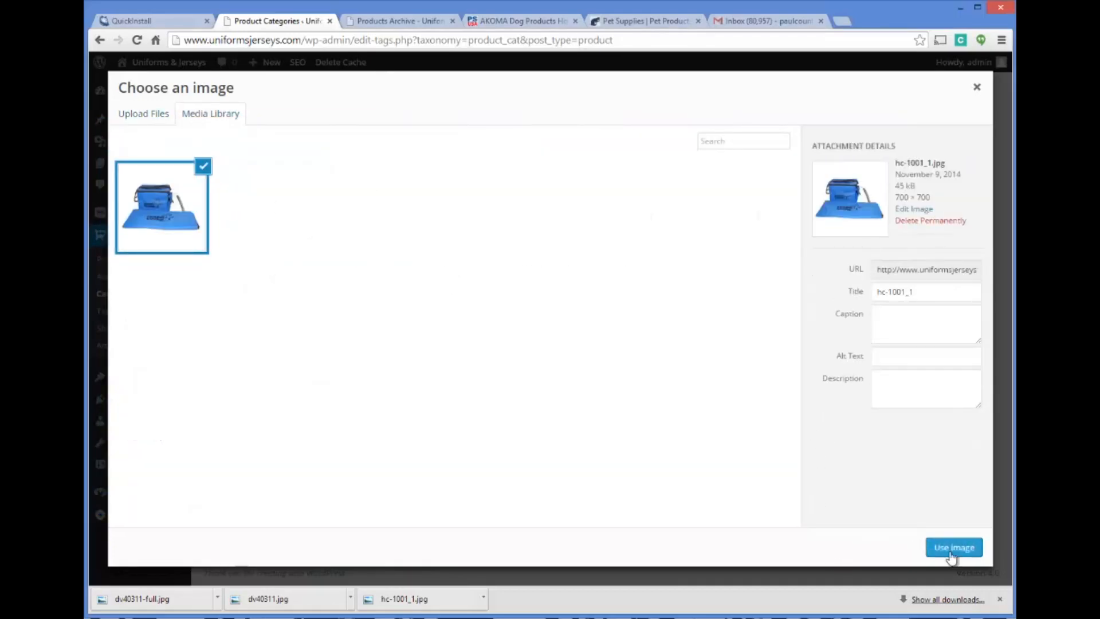
click(954, 548)
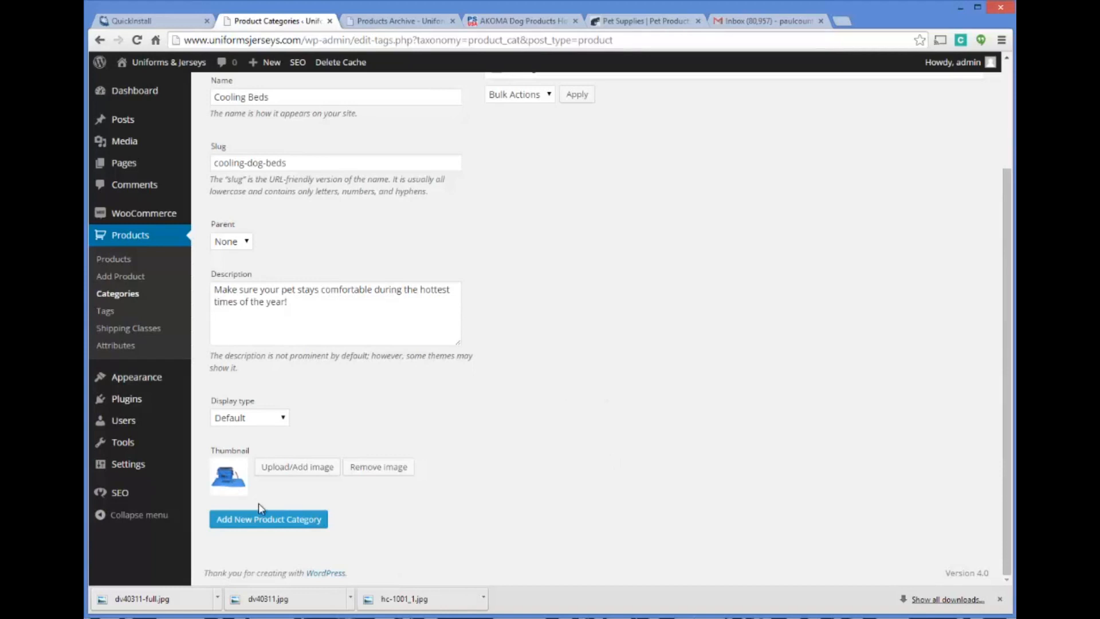
click(261, 524)
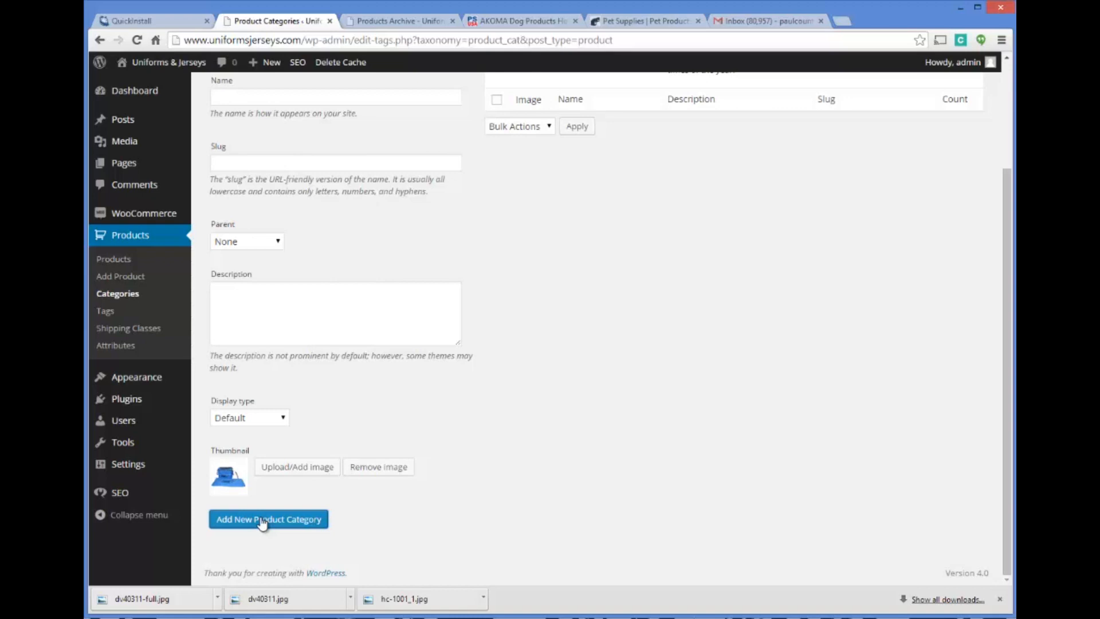
Look over the Cooling Beds category entry, the supplier's Hound Cooler page and the 1800PetSupplies site, and return to the product categories
scroll(488, 432, up, 3)
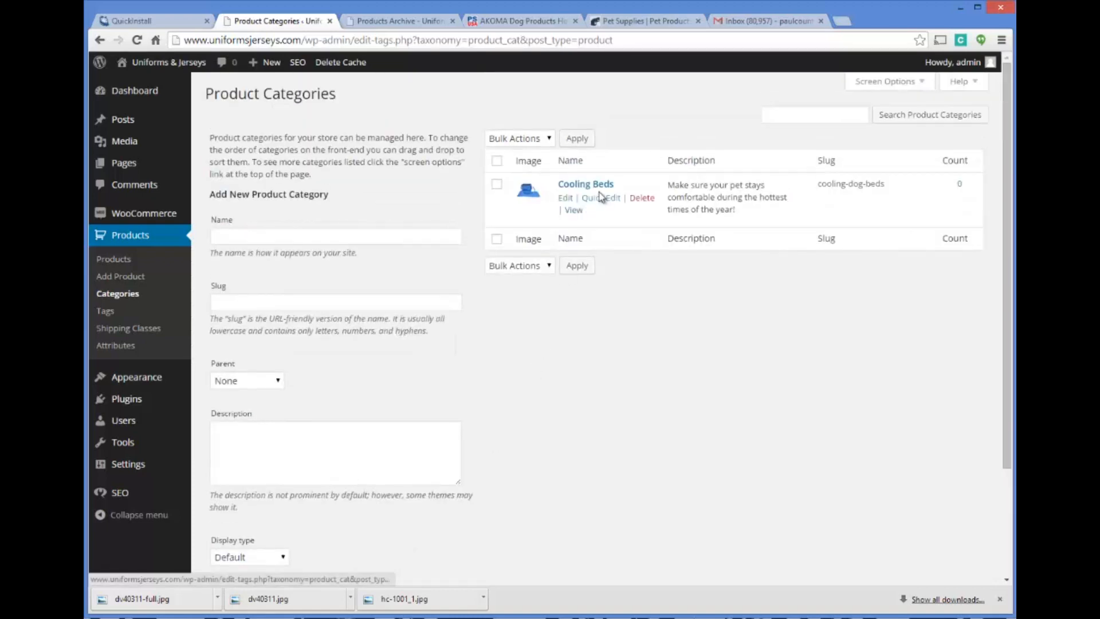
click(487, 23)
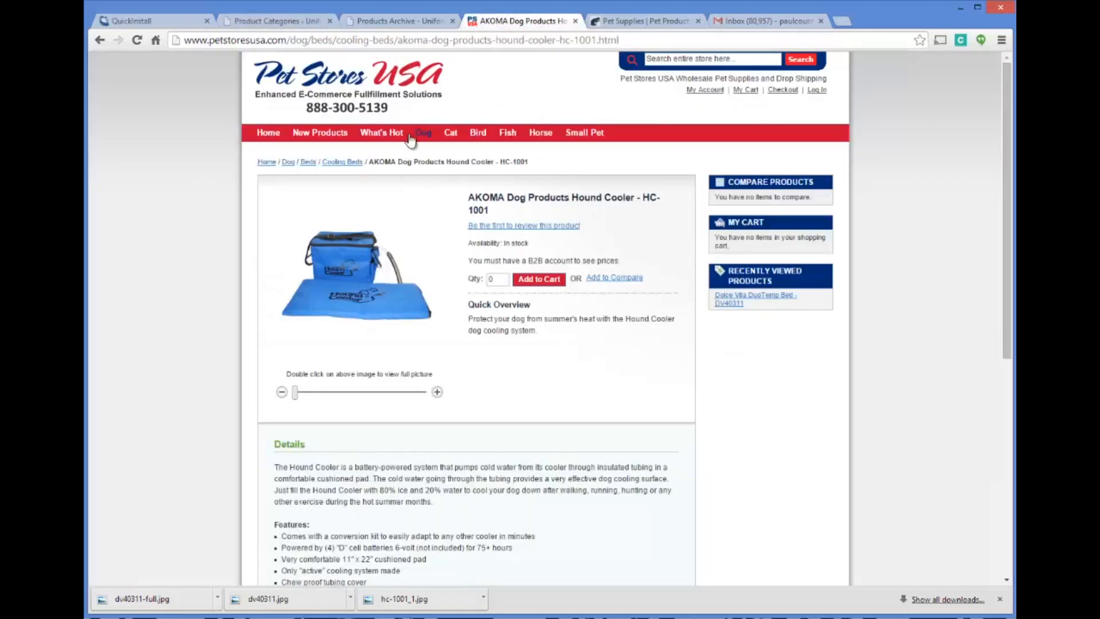
click(645, 22)
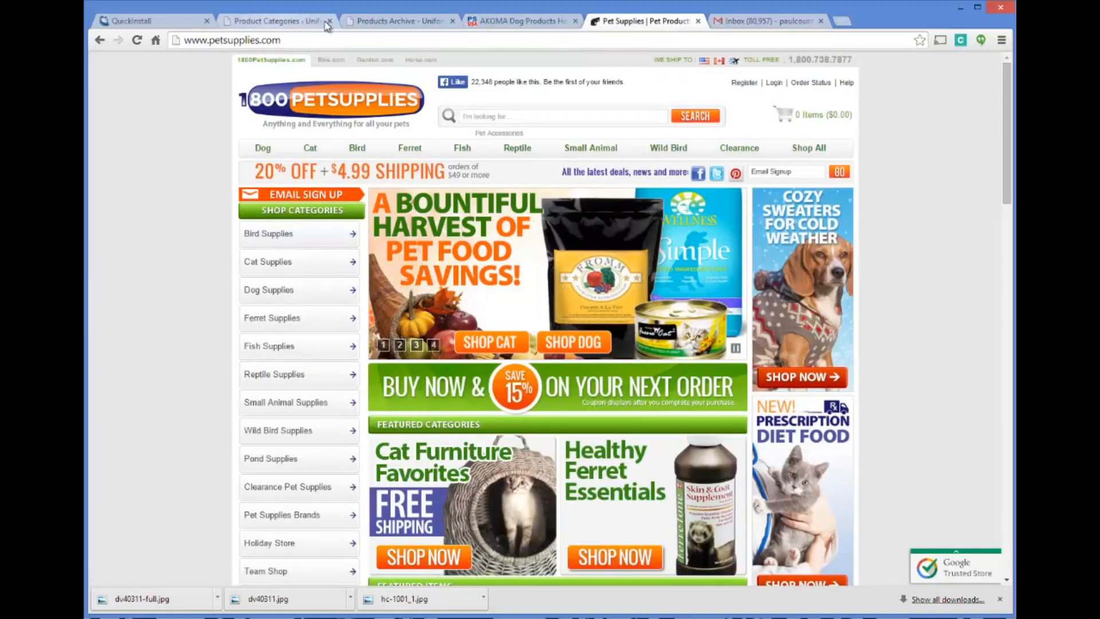
click(525, 22)
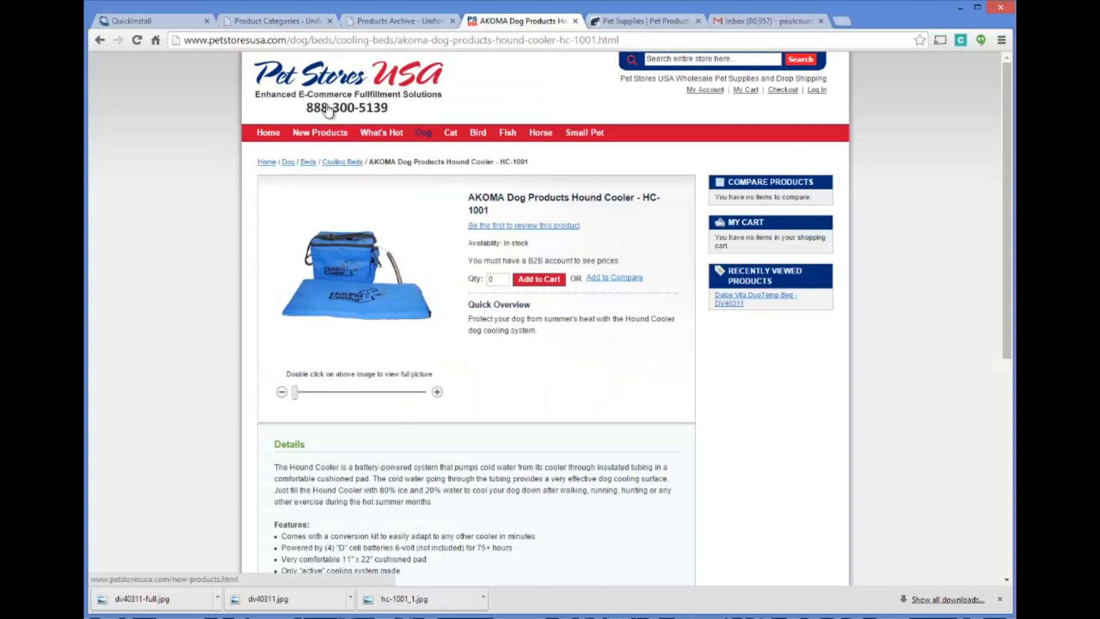
click(287, 22)
Rename the Cooling Beds product category to Cooling Dog Beds and save the update
click(278, 237)
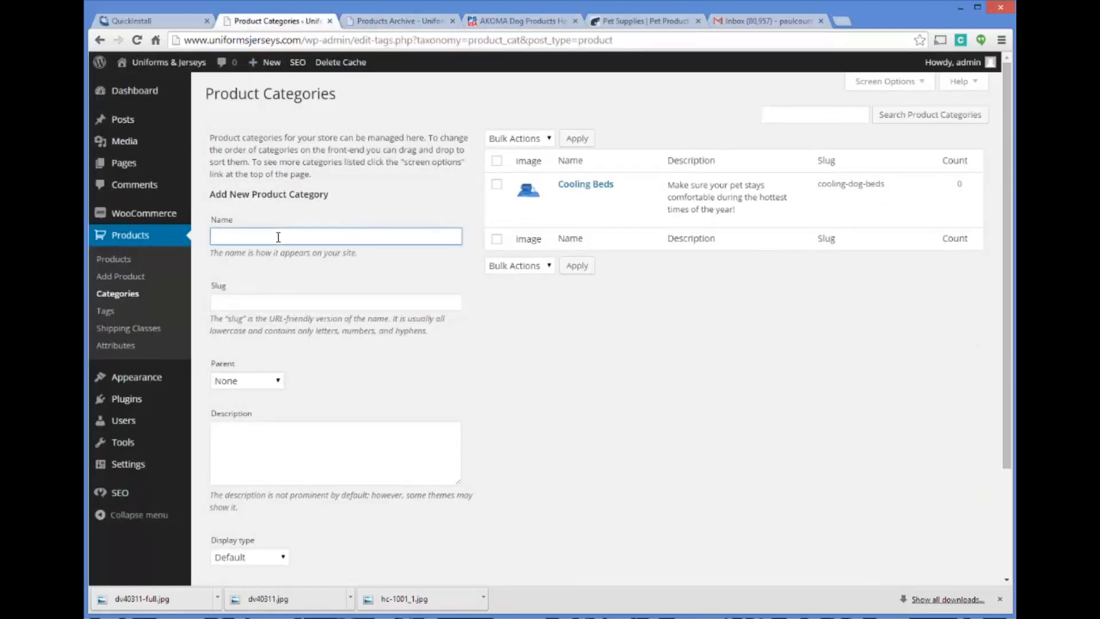
text(Heated Dog)
click(566, 202)
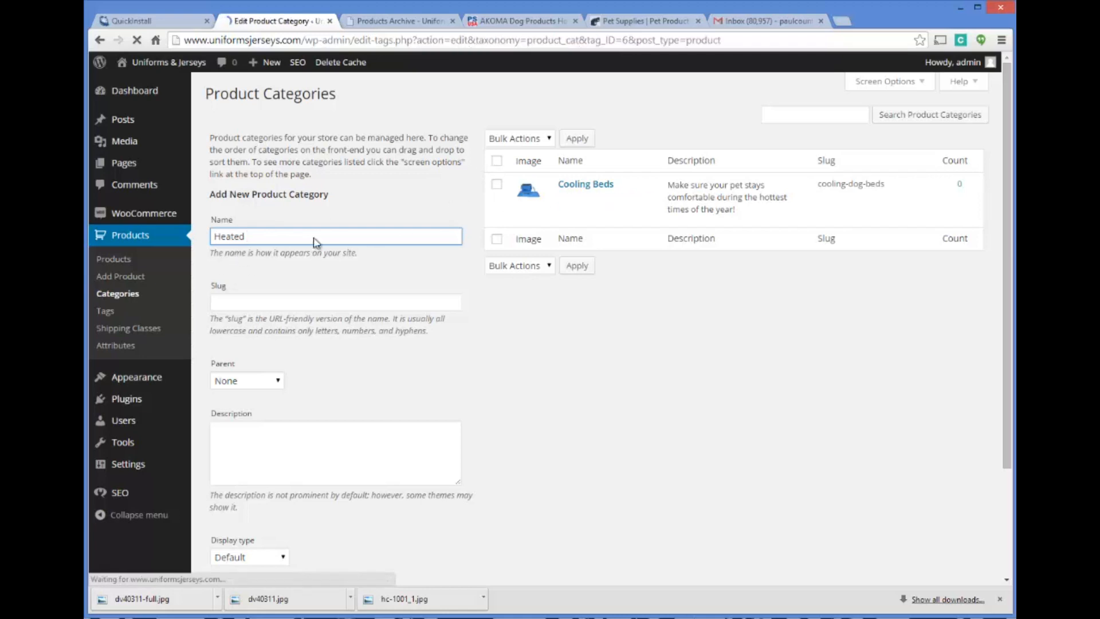
click(387, 130)
text(Dog Beds)
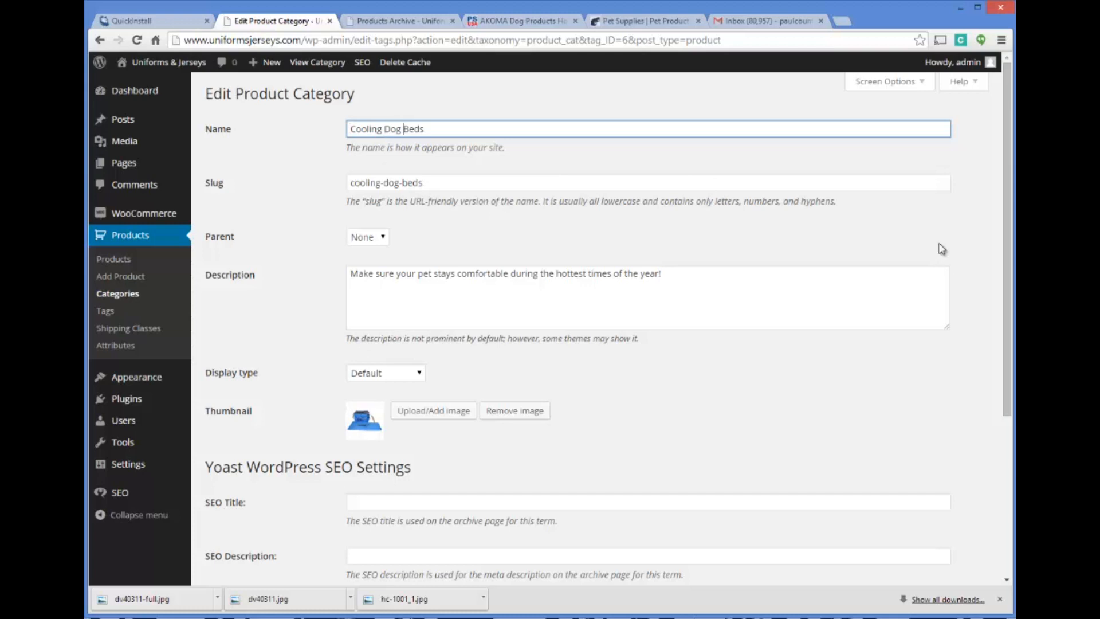
scroll(1007, 227, down, 4)
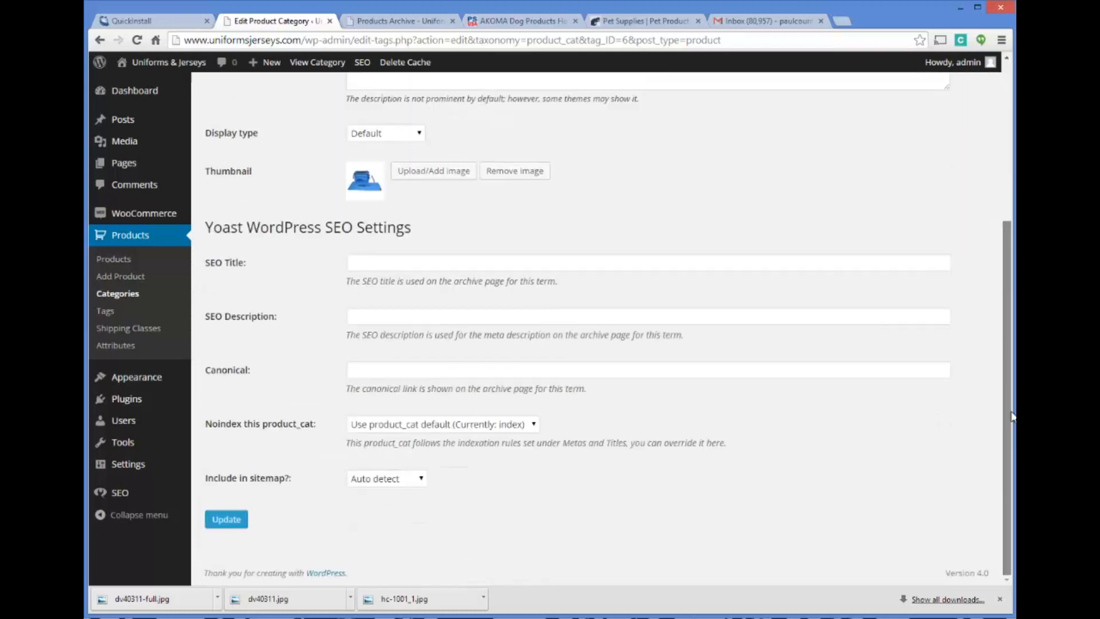
click(239, 517)
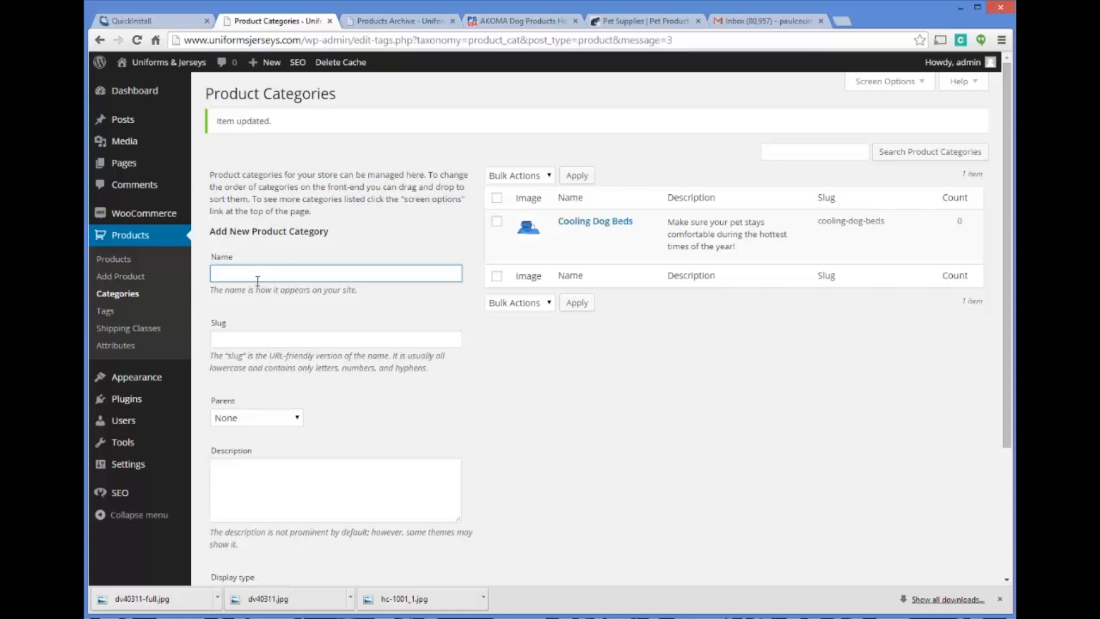
Start a product category named Heated Dog Beds with the slug heated-dog-beds
text(eated Dog Beds)
click(294, 334)
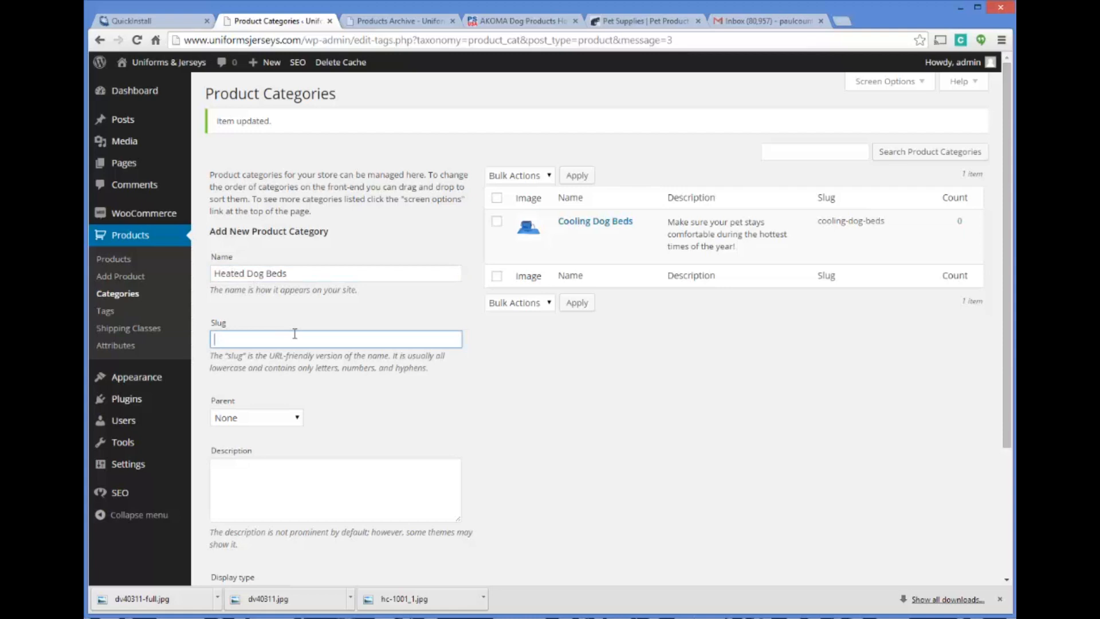
text(heated-dog-beds)
scroll(364, 317, down, 1)
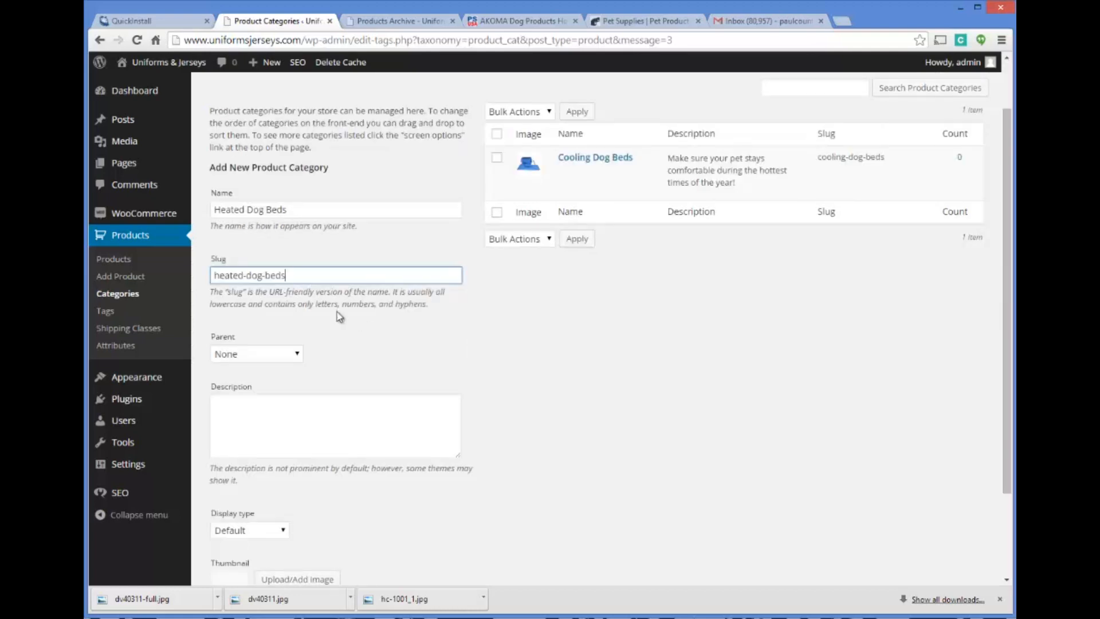
key(ctrl+a)
text(heated)
key(BackSpace)
key(BackSpace)
key(BackSpace)
key(BackSpace)
text(heated-dog-)
Enter the category description "Keep your pets comfortable during the cold times of year with our high quality heated dog beds."
click(309, 423)
text(Keep y)
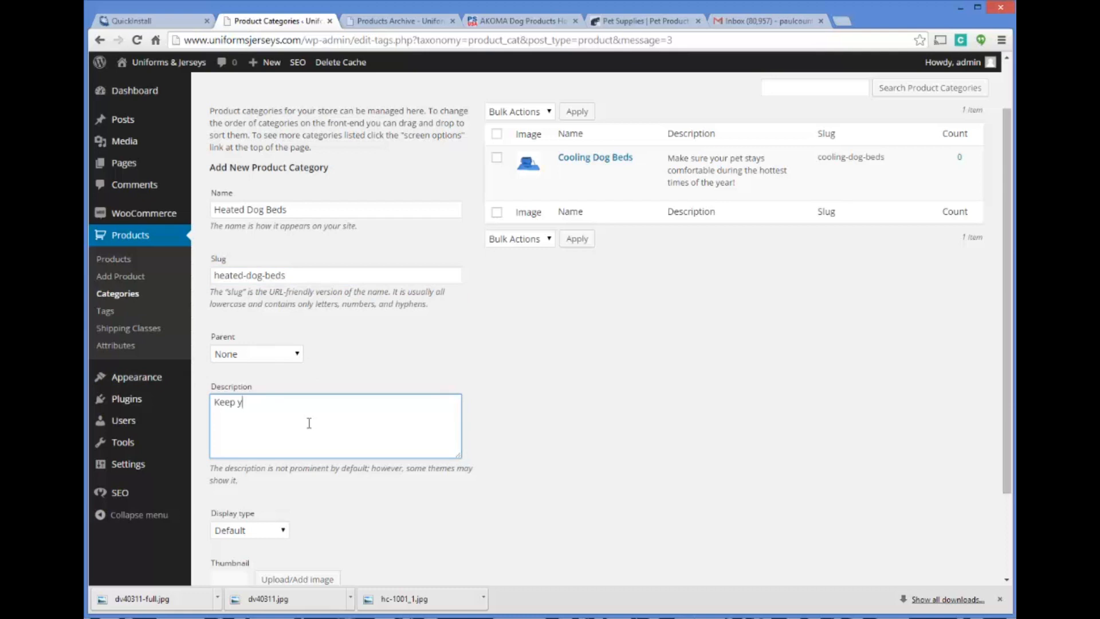
text(our pets comfortable during the cold times of year with our h)
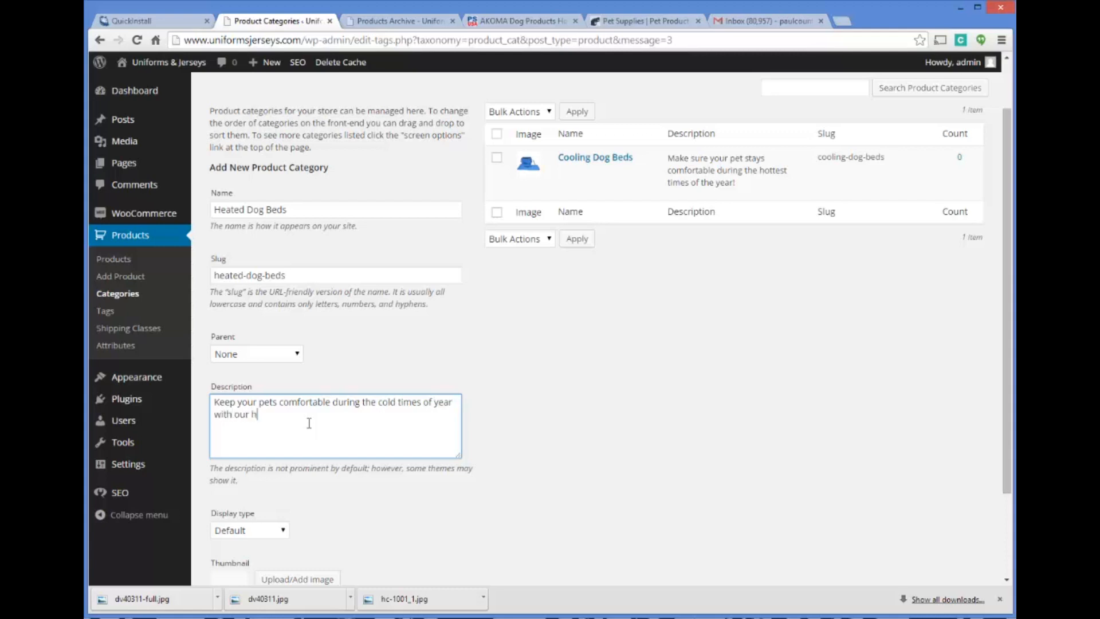
text(igh quality heated dog beds.)
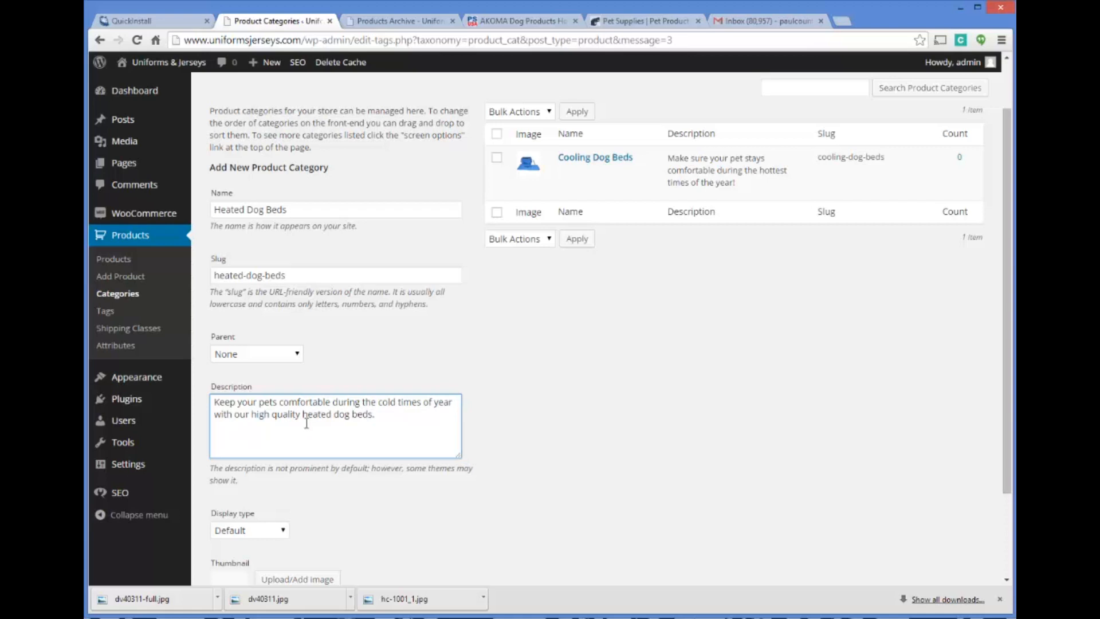
Upload dv40311.jpg as the category's thumbnail and add the Heated Dog Beds category to the store
scroll(309, 423, down, 2)
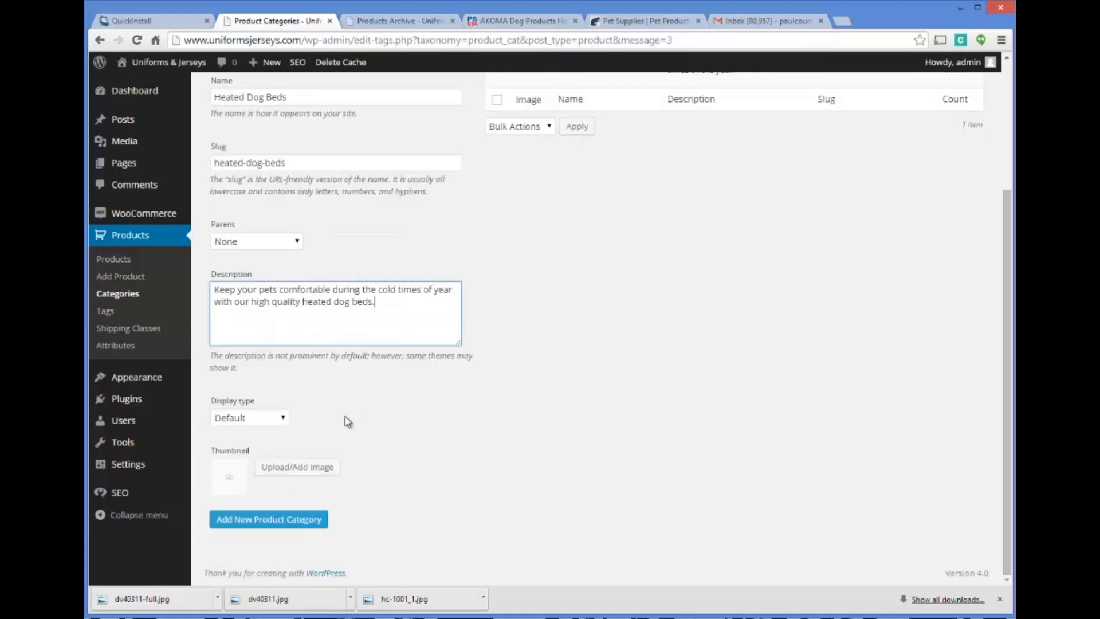
click(298, 467)
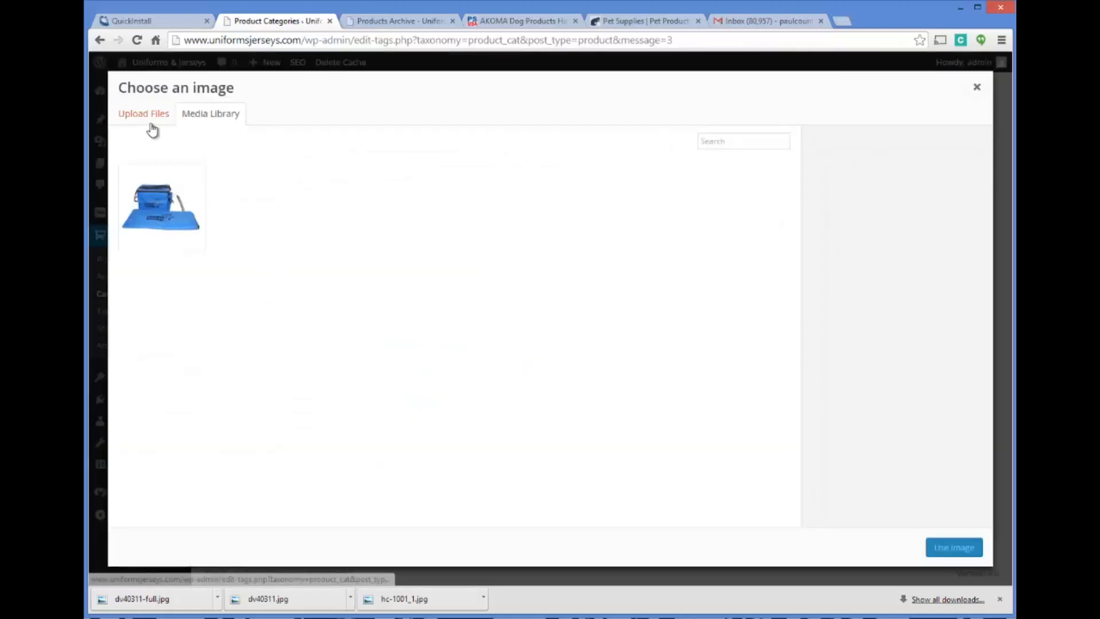
click(150, 116)
click(577, 322)
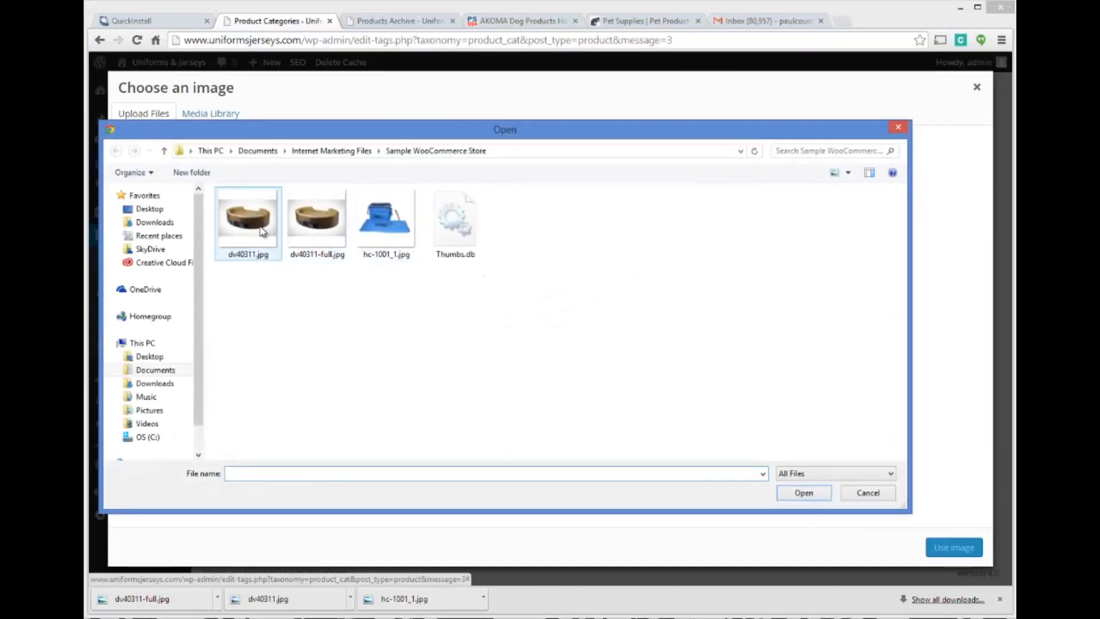
click(242, 225)
double_click(242, 225)
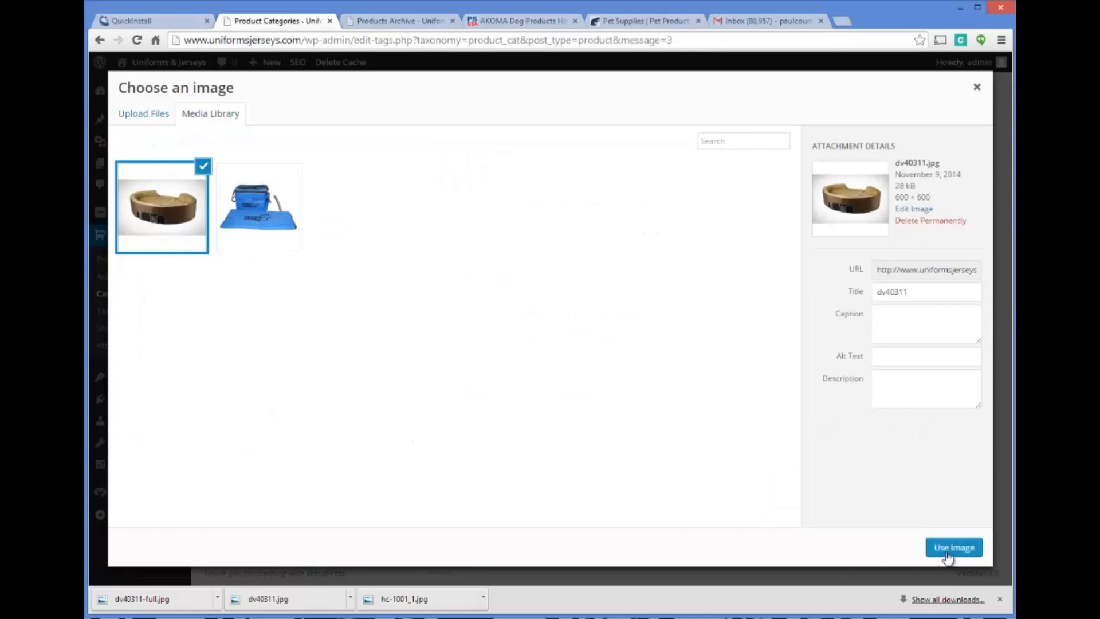
click(947, 550)
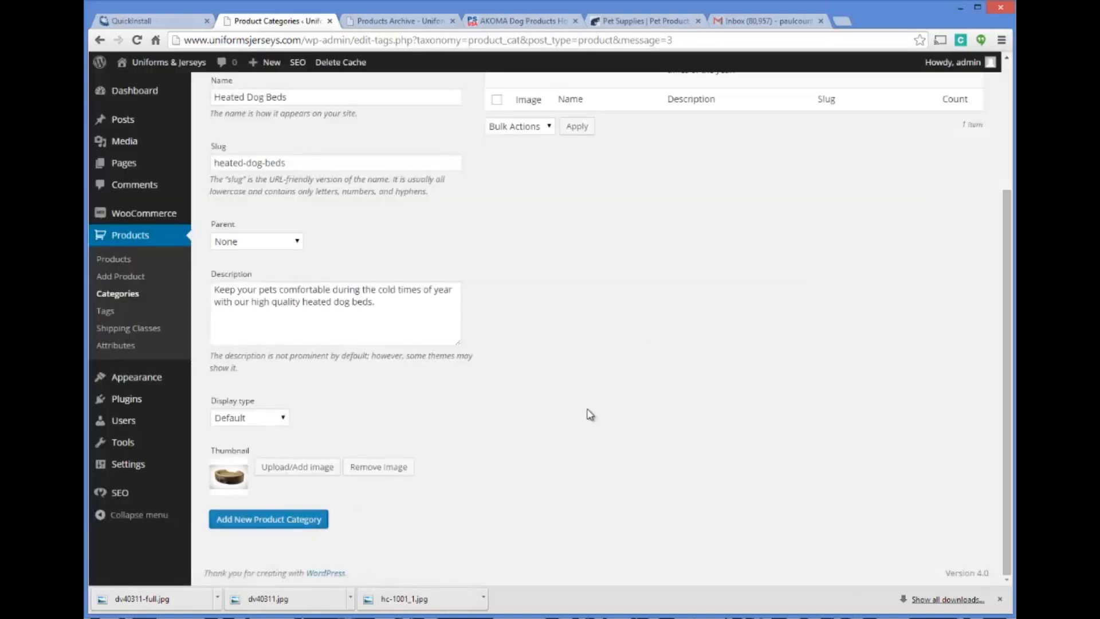
scroll(669, 319, up, 3)
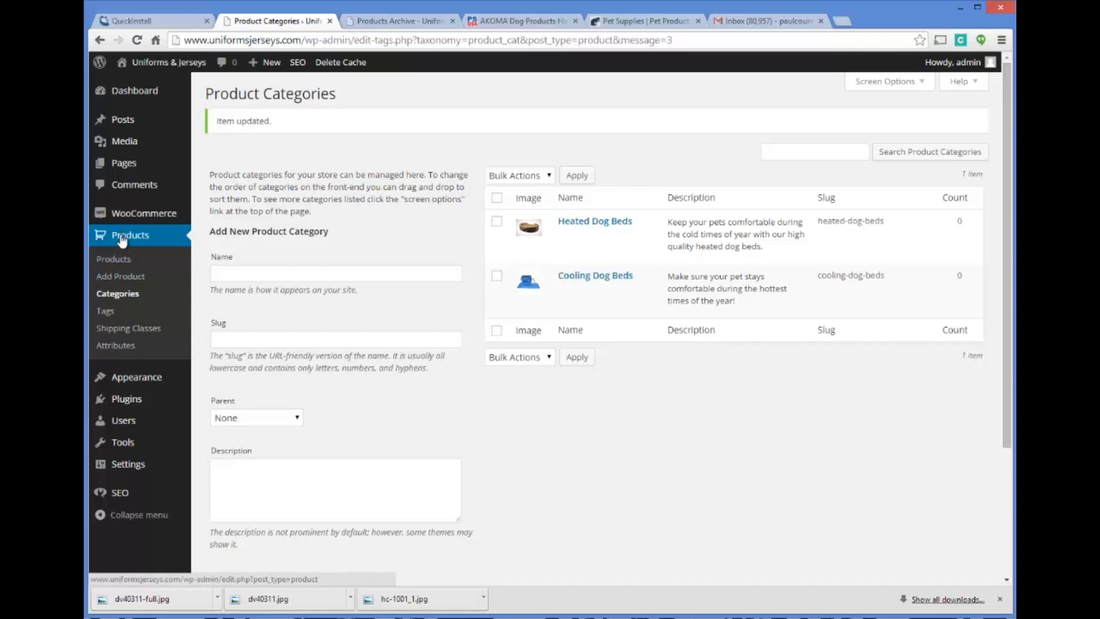
Start a new product and paste the supplier's title "AKOMA Dog Products Hound Cooler - HC-1001" as its name
click(121, 276)
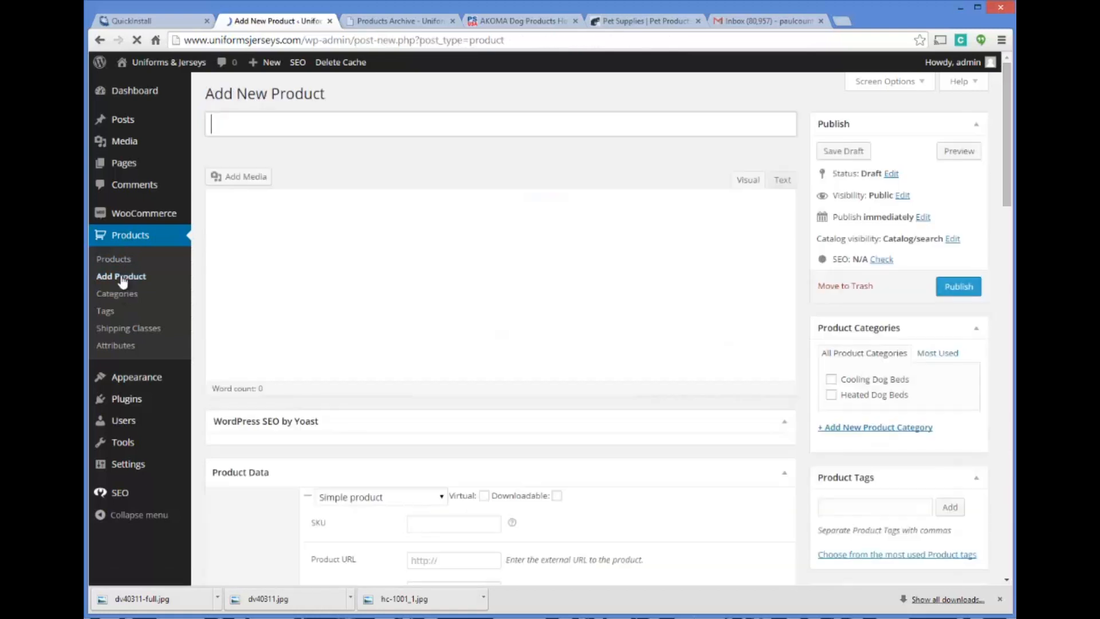
click(492, 22)
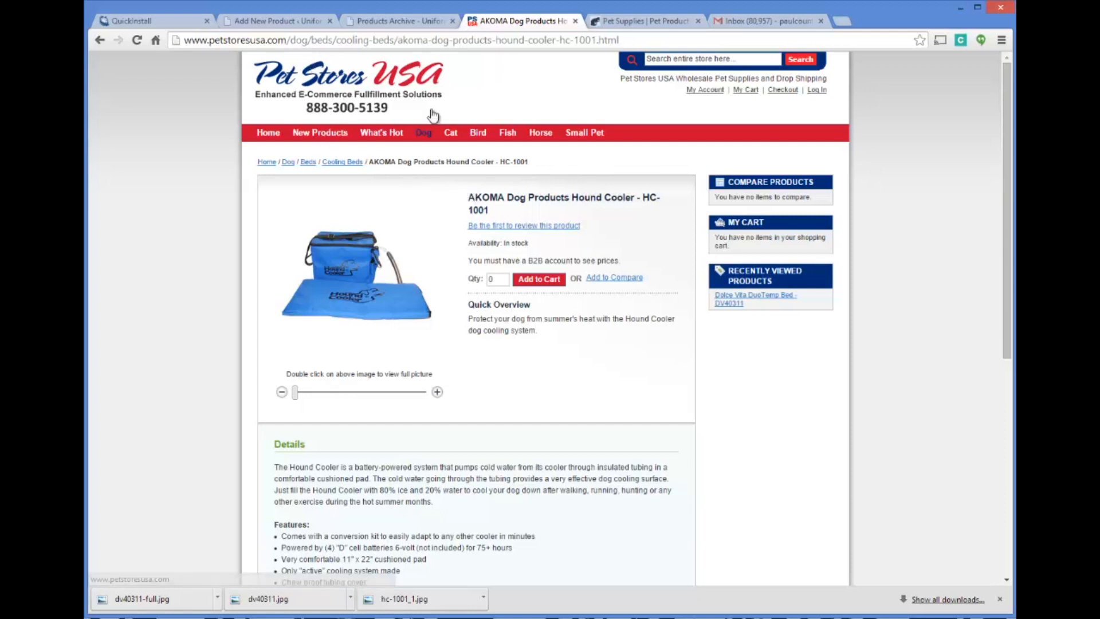
triple_click(490, 203)
key(ctrl+c)
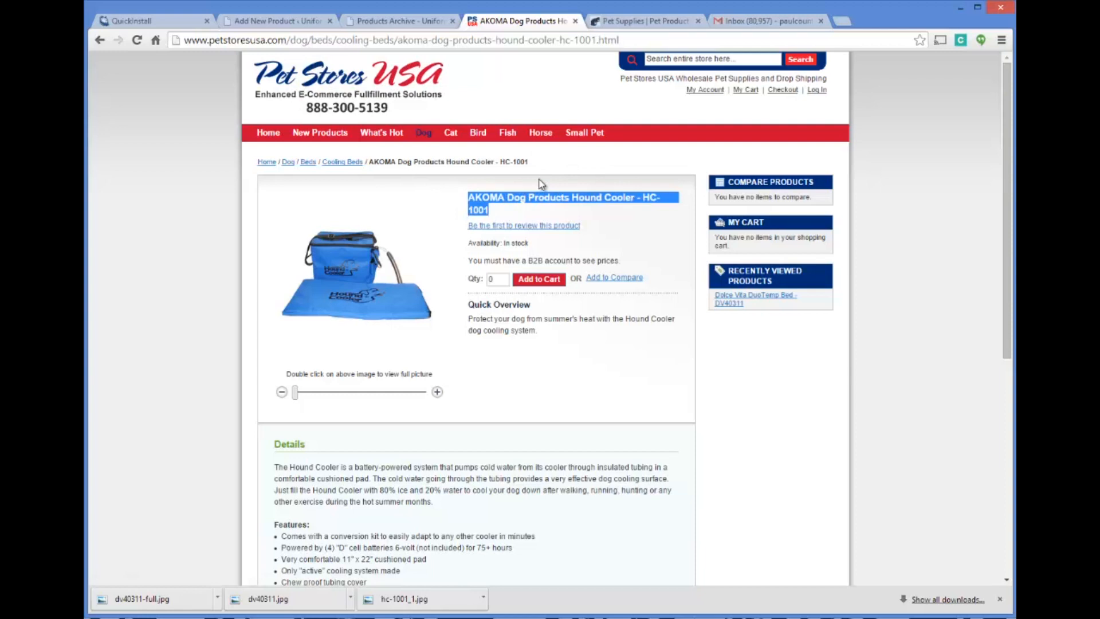
click(396, 23)
click(316, 23)
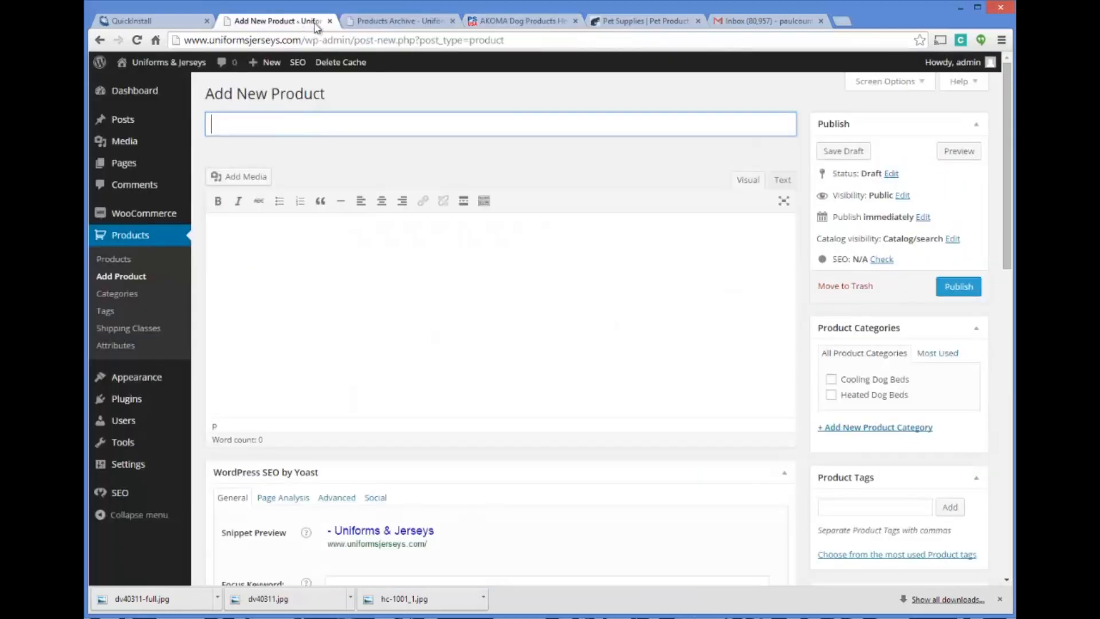
key(ctrl+v)
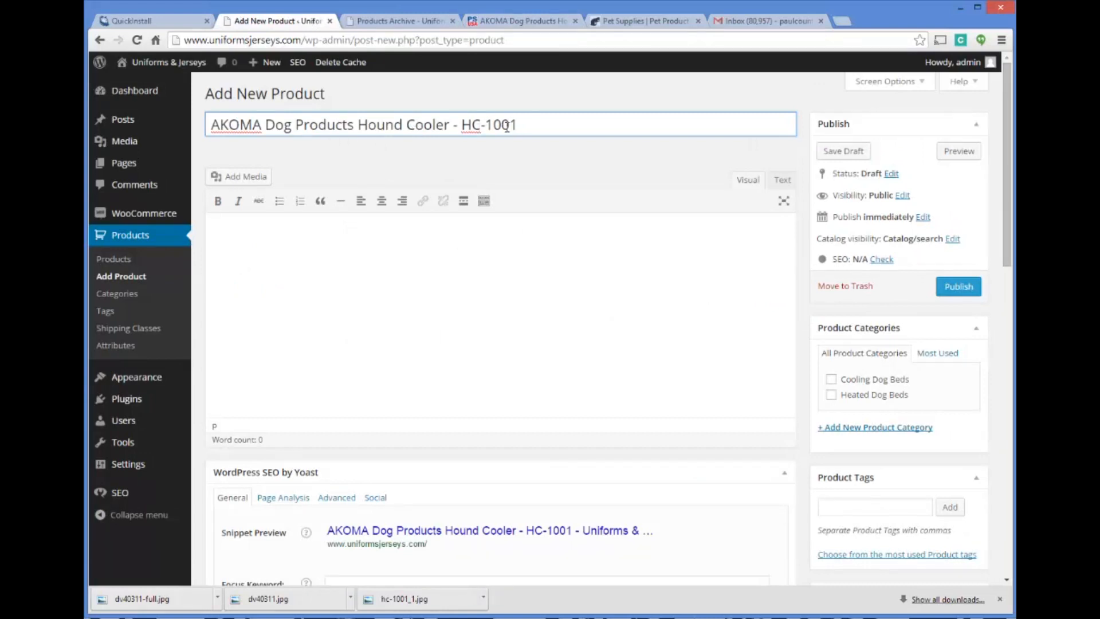
Replace the model number at the end of the product name so it reads "AKOMA Dog Products Hound Cooler Dog Bed"
key(BackSpace)
key(BackSpace)
key(BackSpace)
key(BackSpace)
key(BackSpace)
key(BackSpace)
key(BackSpace)
key(BackSpace)
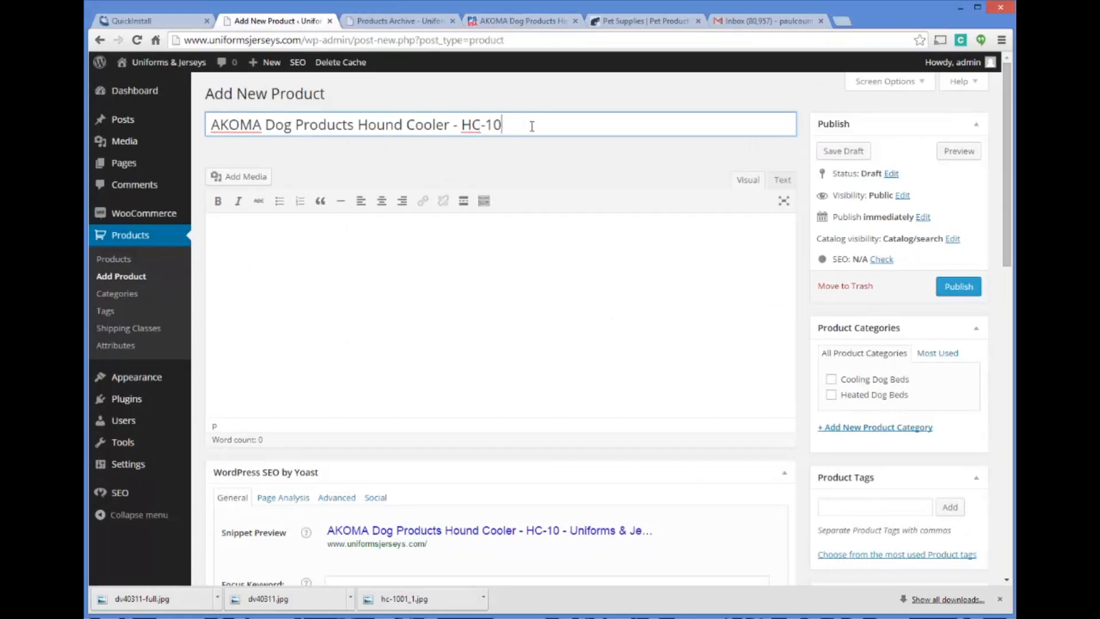
key(BackSpace)
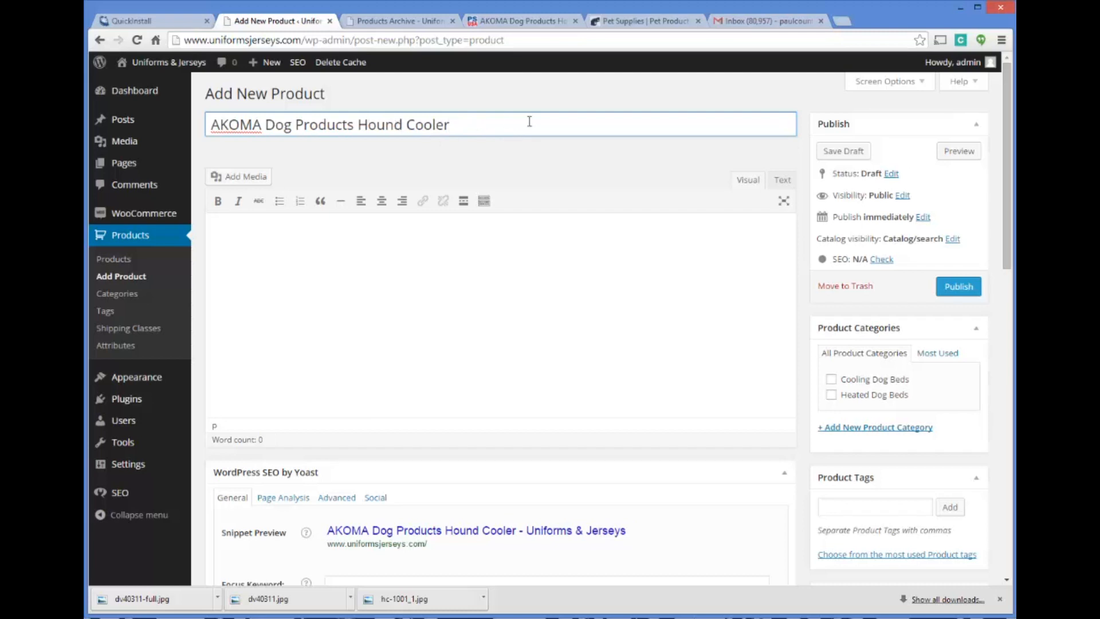
text(Dog B)
key(BackSpace)
text(Bed)
Copy the Hound Cooler's details paragraph and features list from the supplier's product page
click(519, 21)
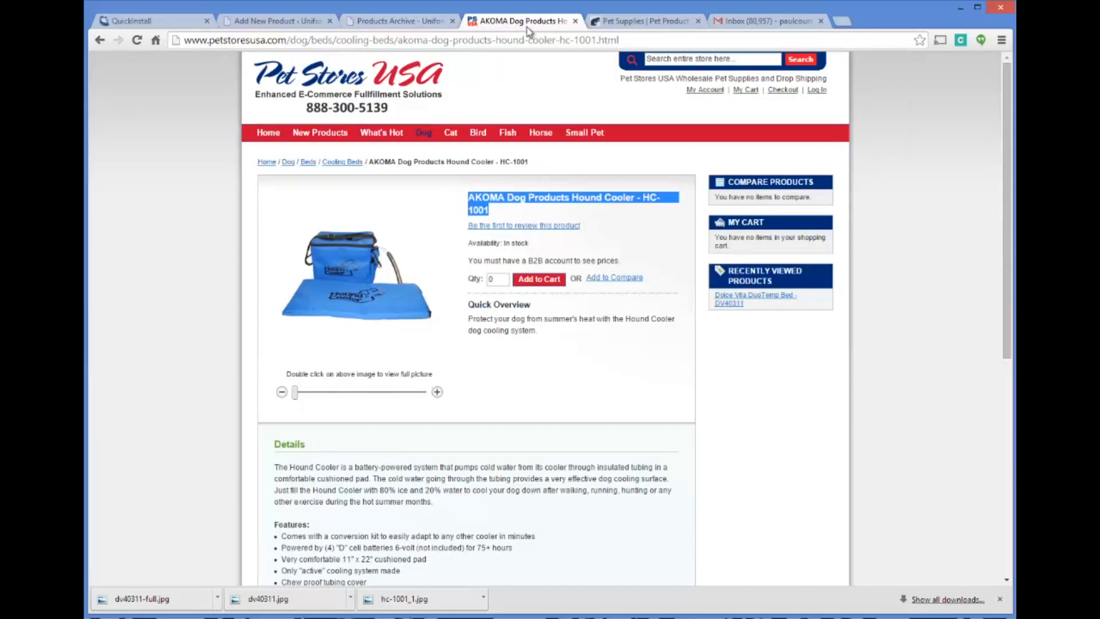
scroll(369, 372, down, 3)
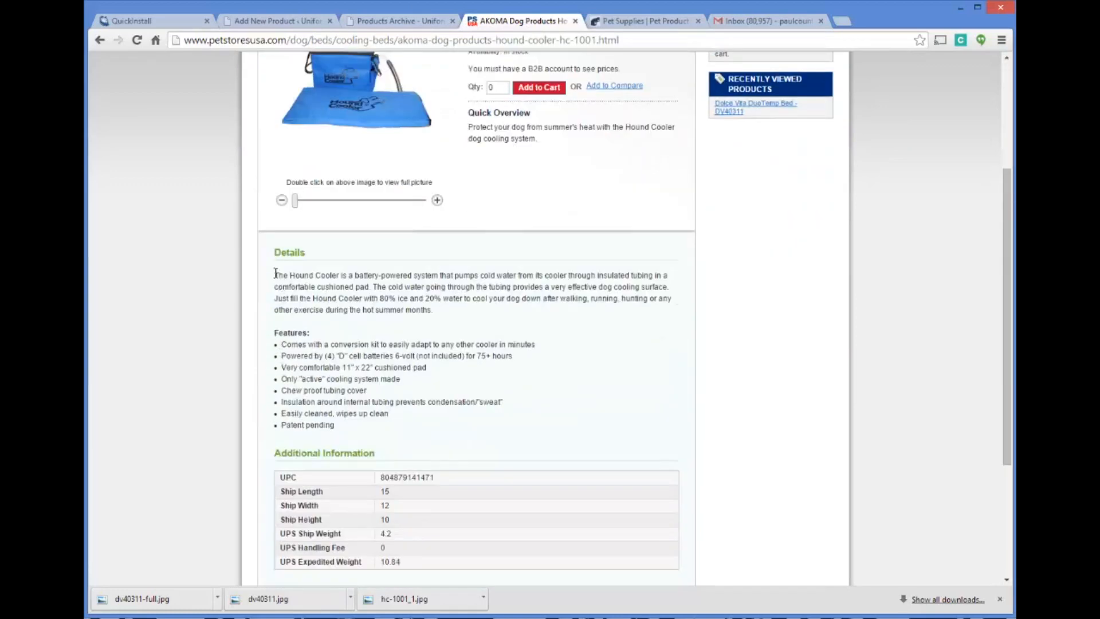
drag(274, 272, 367, 390)
drag(480, 438, 439, 426)
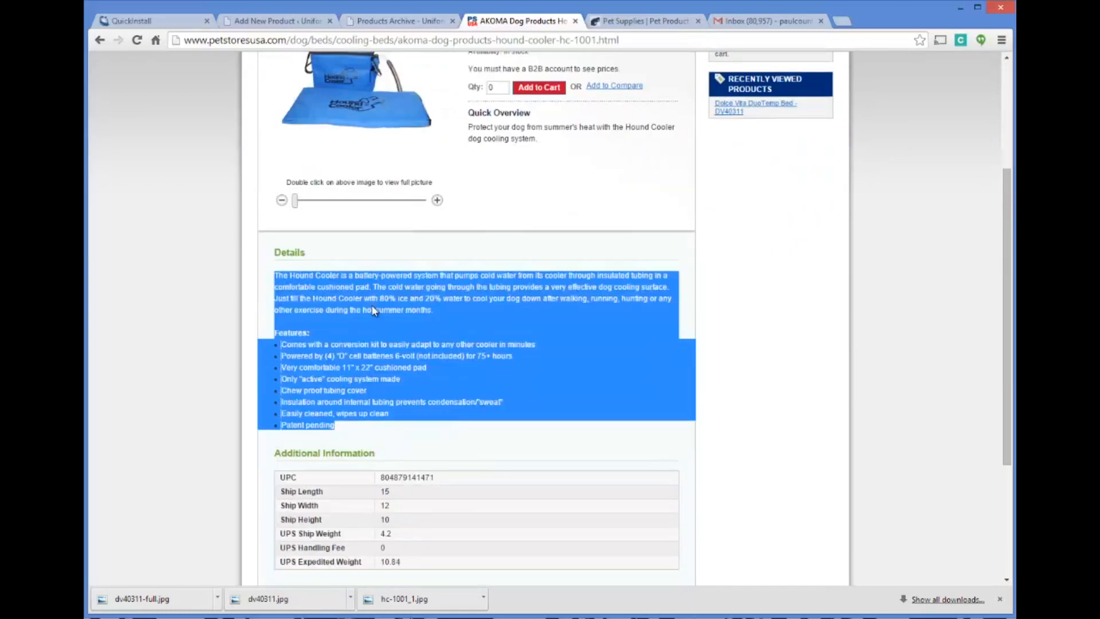
right_click(373, 310)
right_click(376, 294)
click(401, 299)
right_click(305, 281)
click(383, 287)
right_click(340, 295)
click(365, 299)
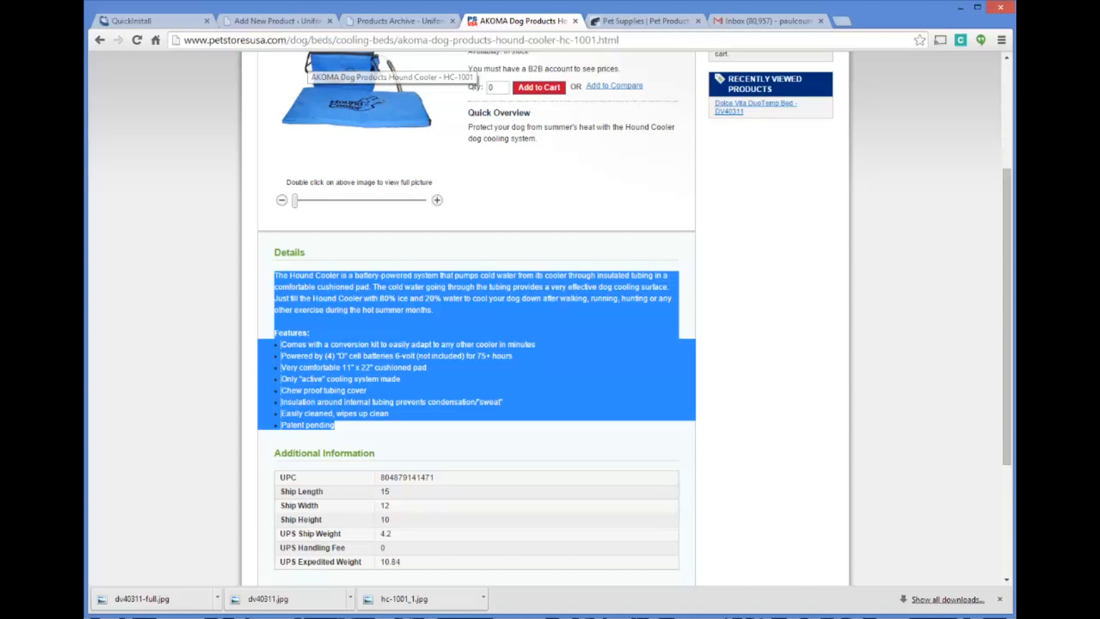
right_click(331, 290)
click(356, 296)
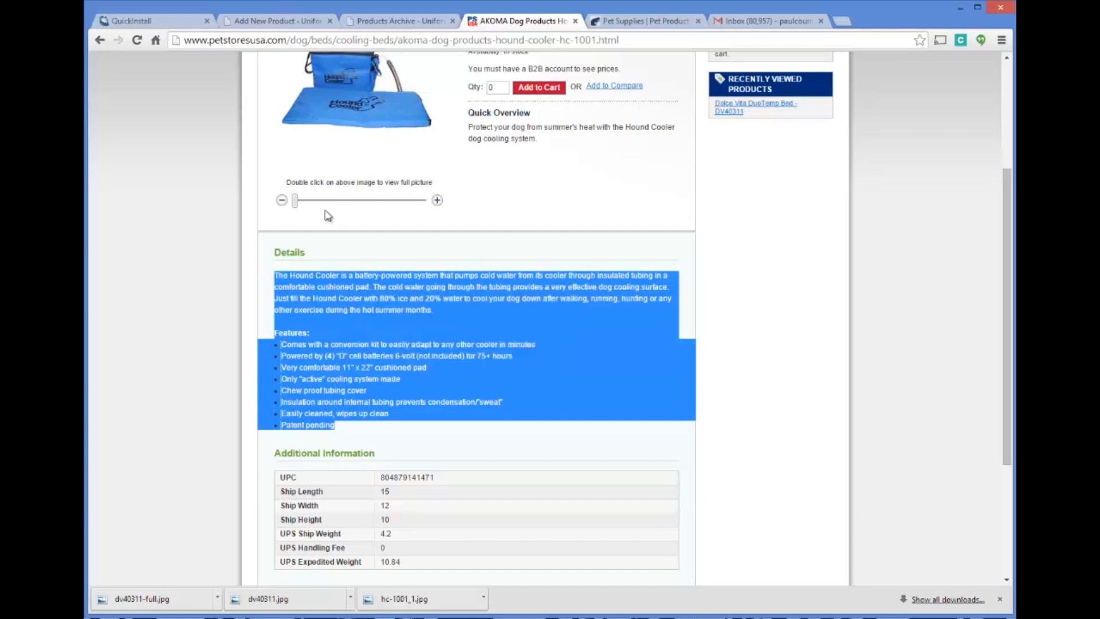
Paste the copied details and features into the product description and insert "cooling dog bed" before "system" in the first sentence
click(269, 22)
click(324, 246)
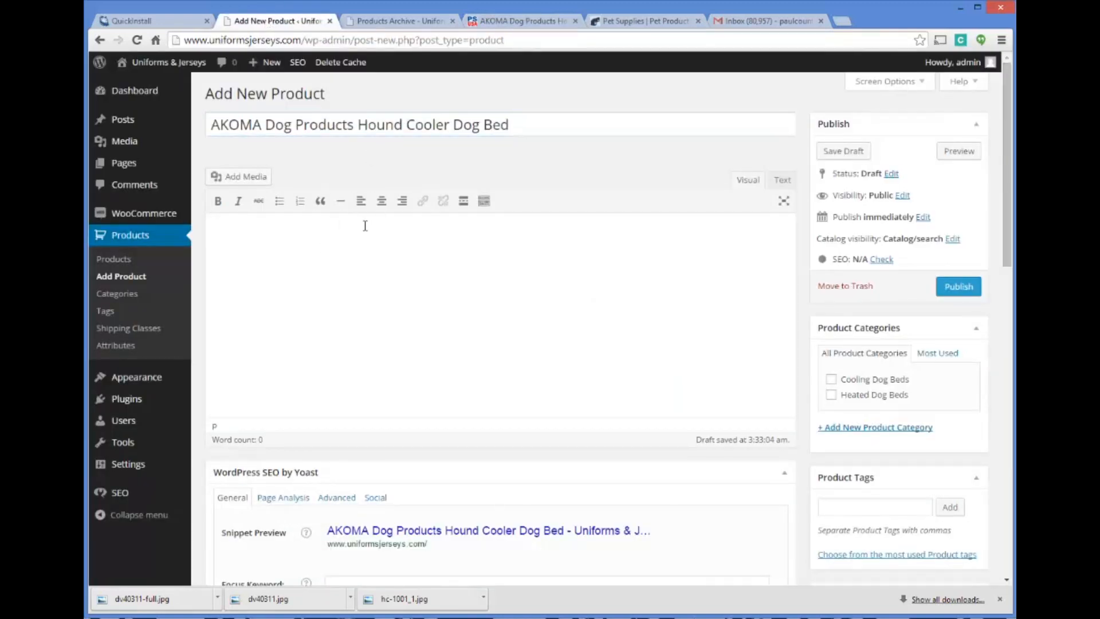
key(ctrl+v)
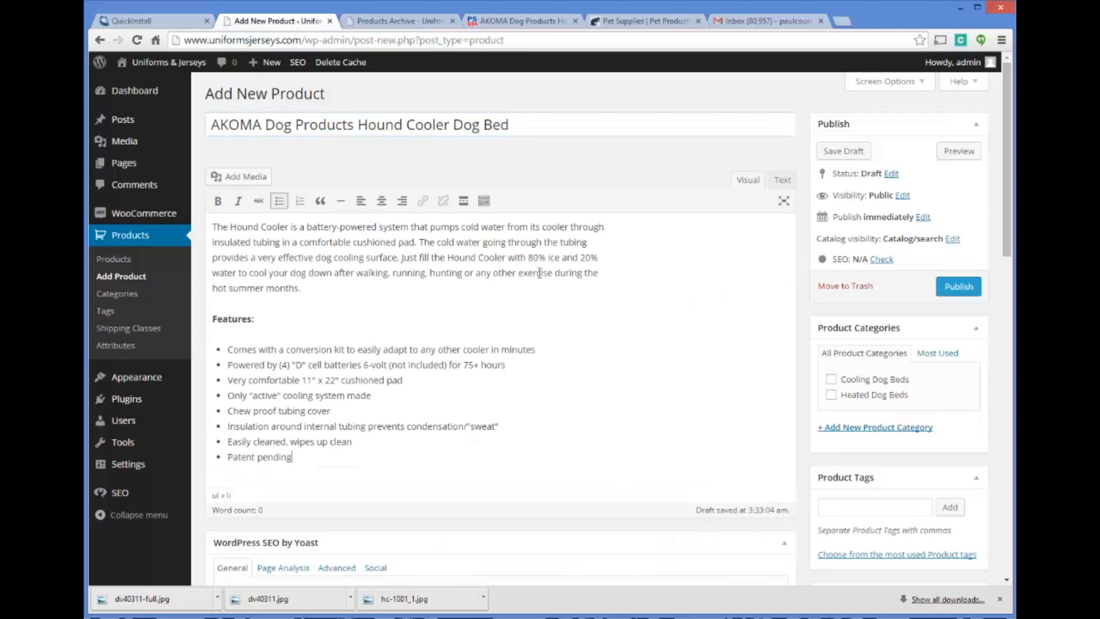
click(380, 228)
text(cooling dog bed)
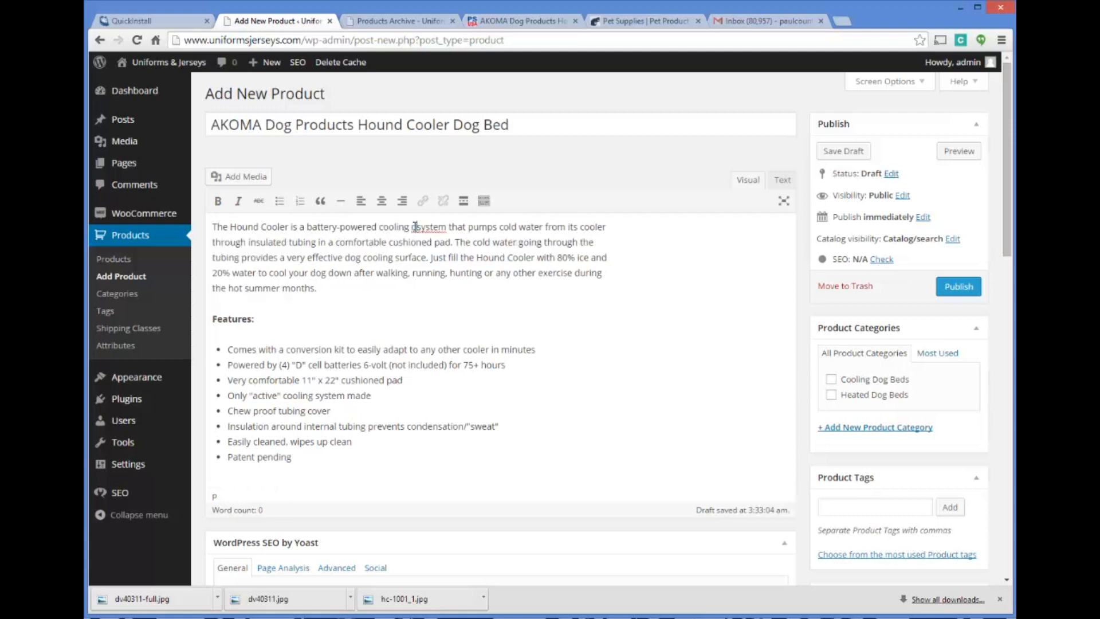
Begin the product's SEO title with "AKOMA Cooling Dog Bed -"
scroll(426, 223, down, 1)
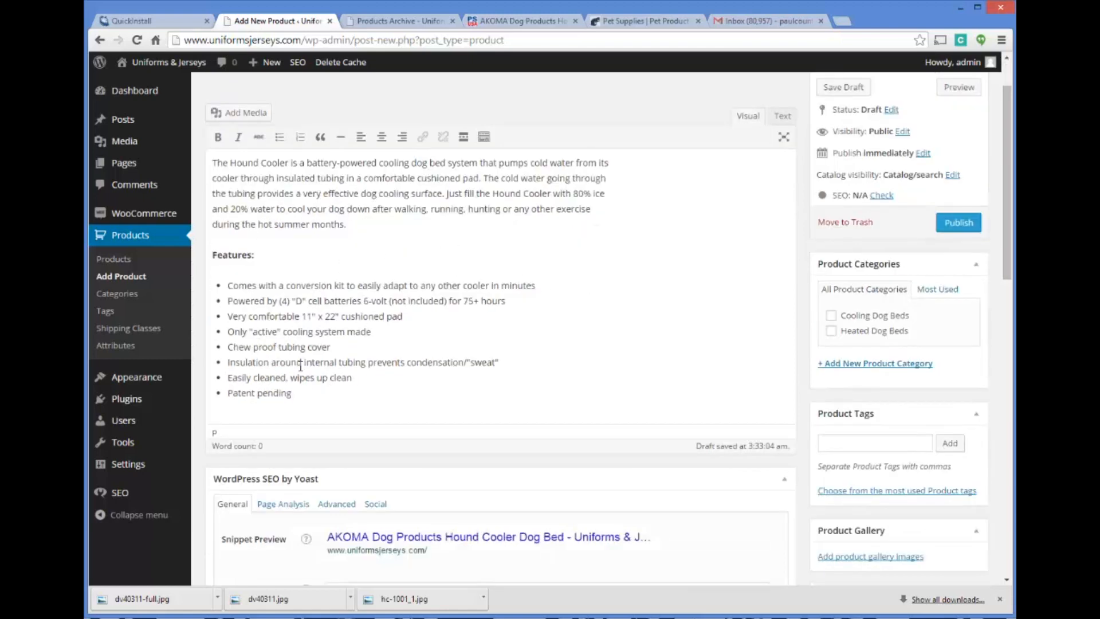
scroll(300, 366, down, 4)
click(347, 373)
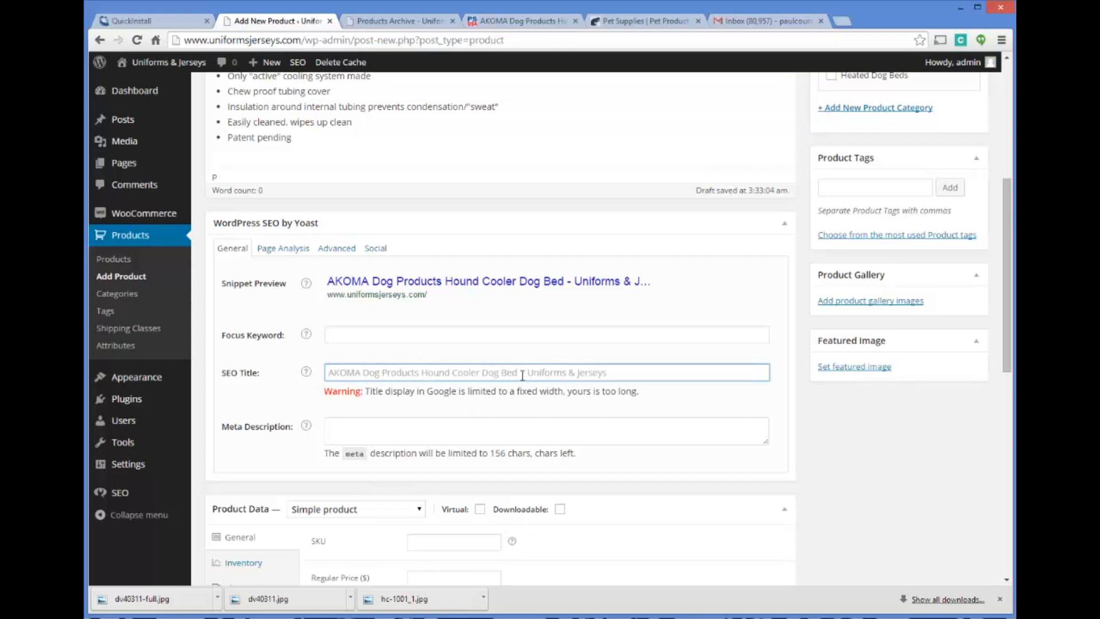
click(380, 333)
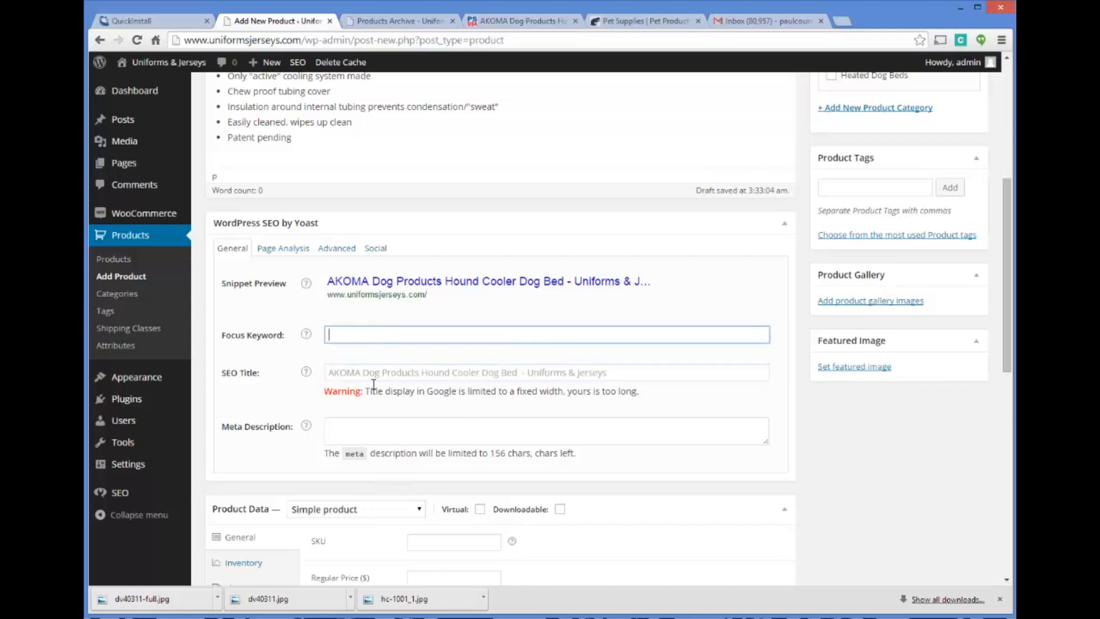
click(351, 373)
click(347, 428)
click(360, 374)
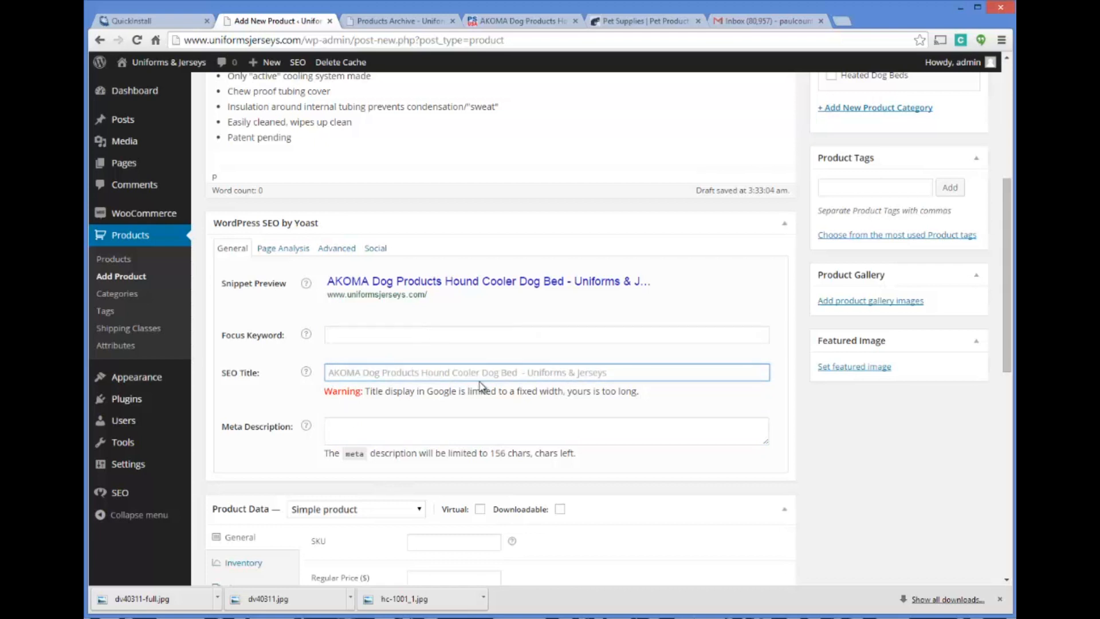
text(A)
scroll(476, 362, up, 1)
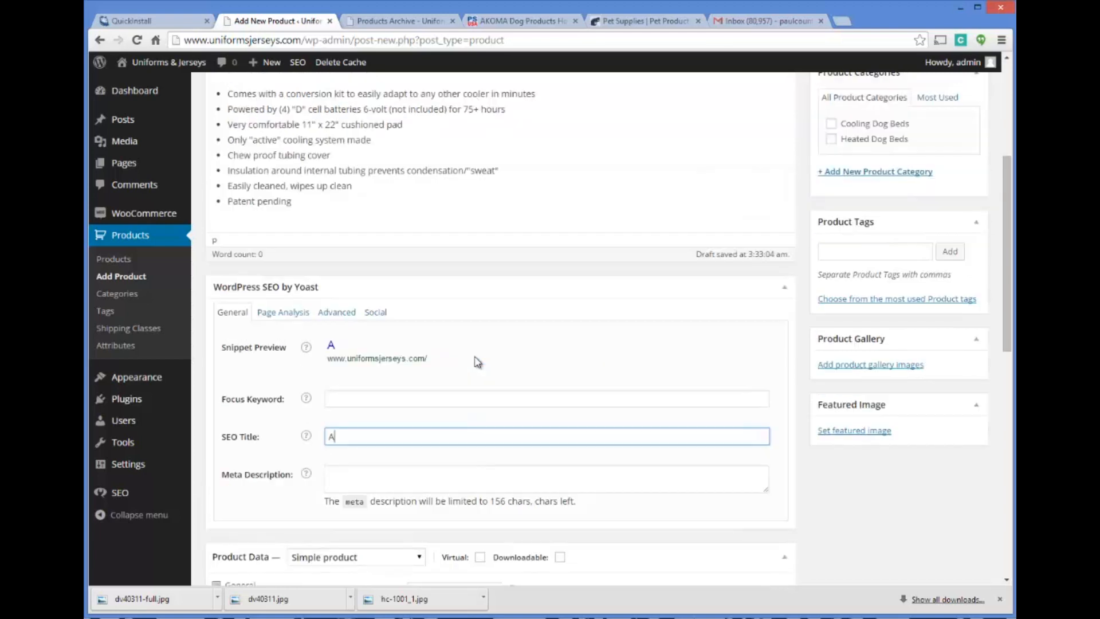
scroll(476, 361, up, 4)
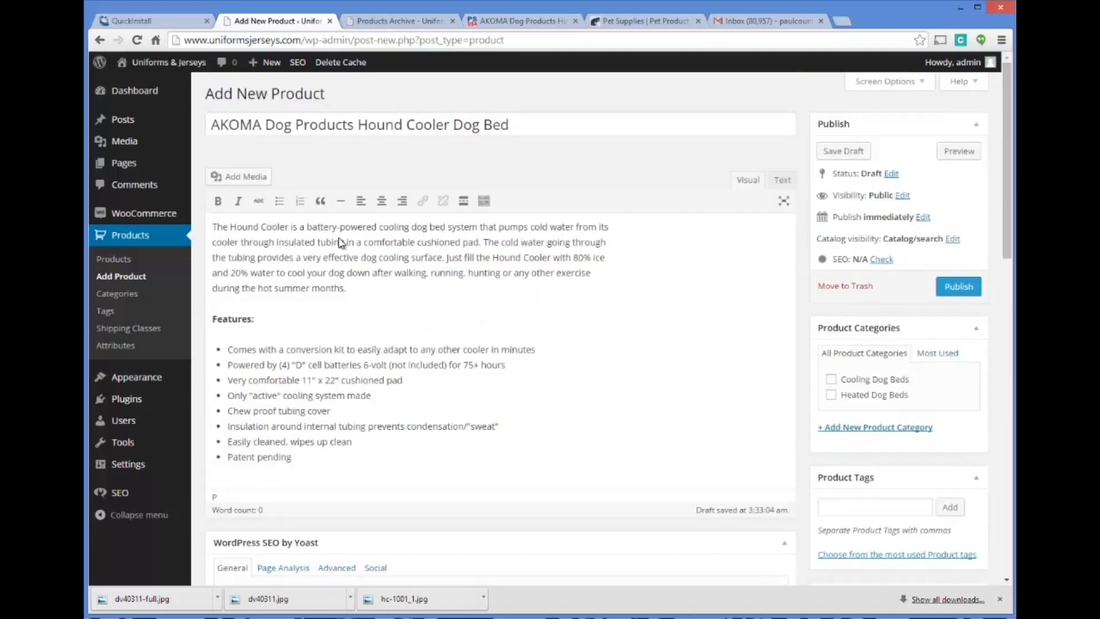
scroll(371, 261, down, 8)
text(K)
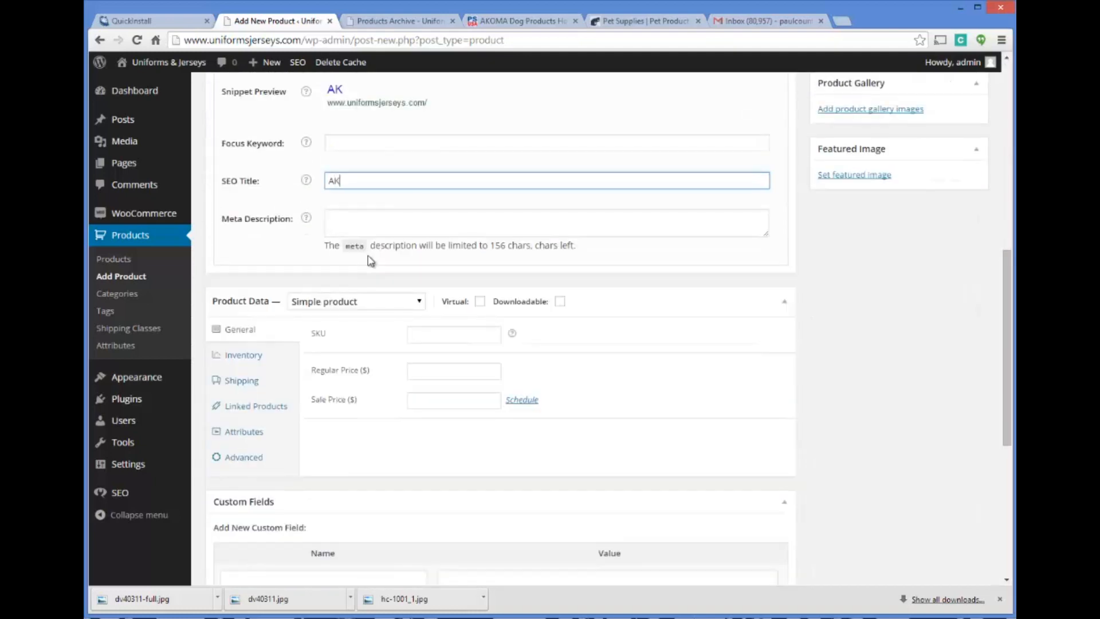
text(OMA Cooling Dog Bed -)
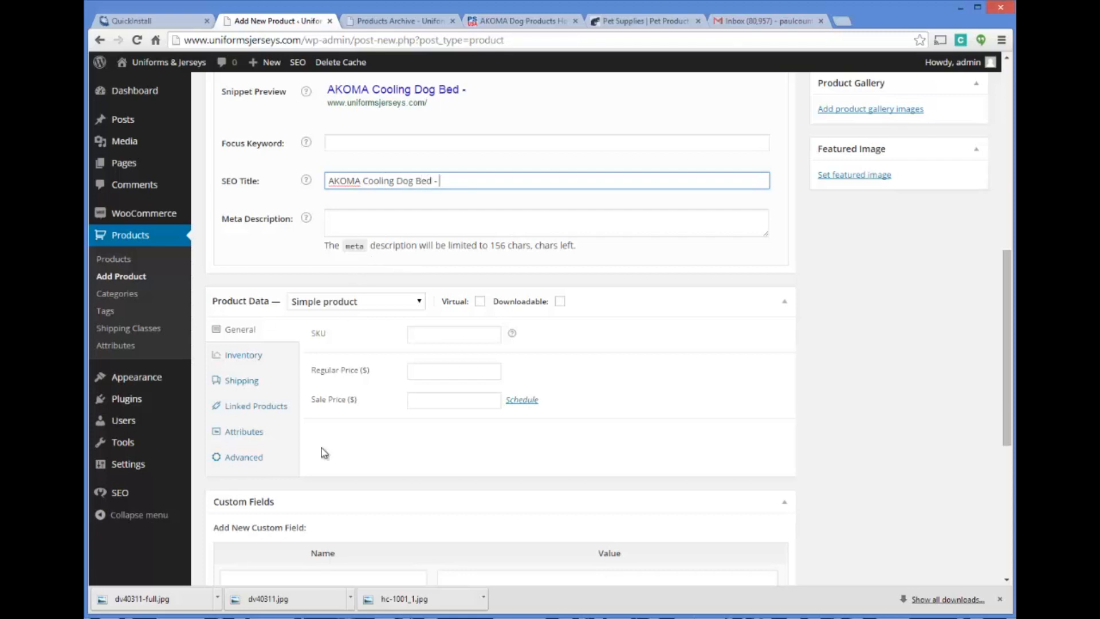
Copy the model number HC-1001 from the supplier's product page and append it to the SEO title
click(538, 23)
scroll(522, 125, up, 3)
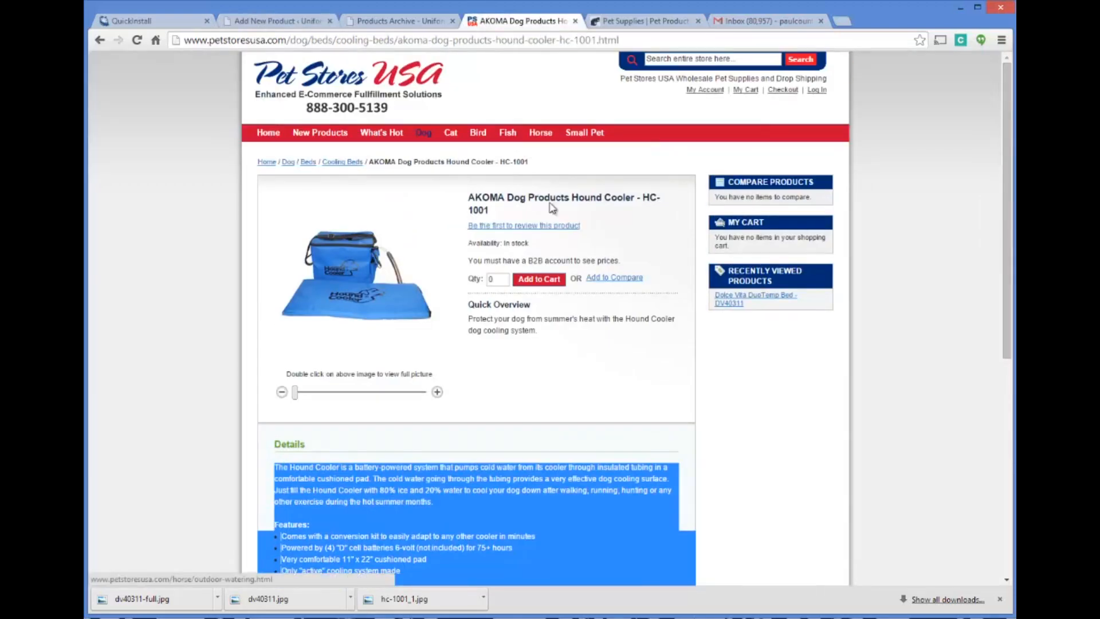
drag(643, 197, 655, 212)
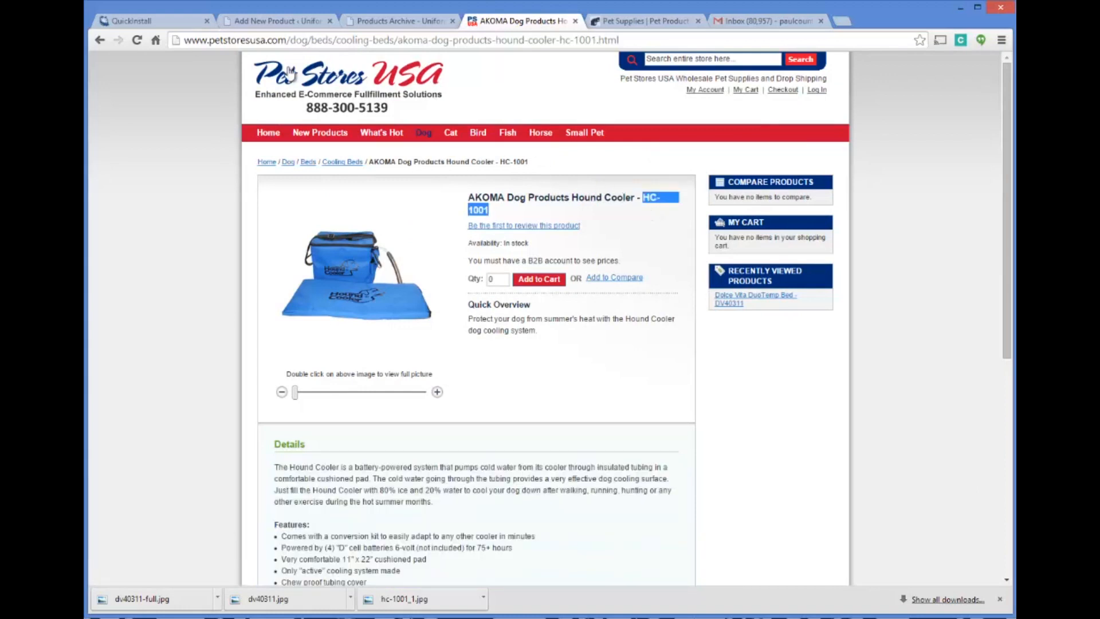
click(277, 21)
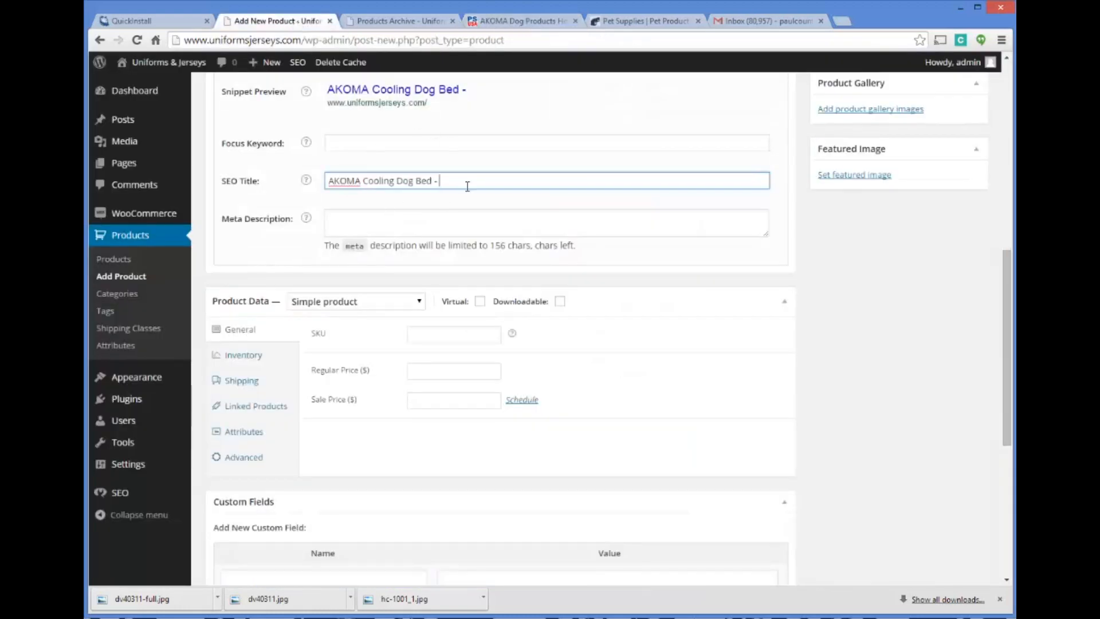
key(ctrl+v)
Begin the meta description with "Keep your dog cool in the hot months with"
click(389, 216)
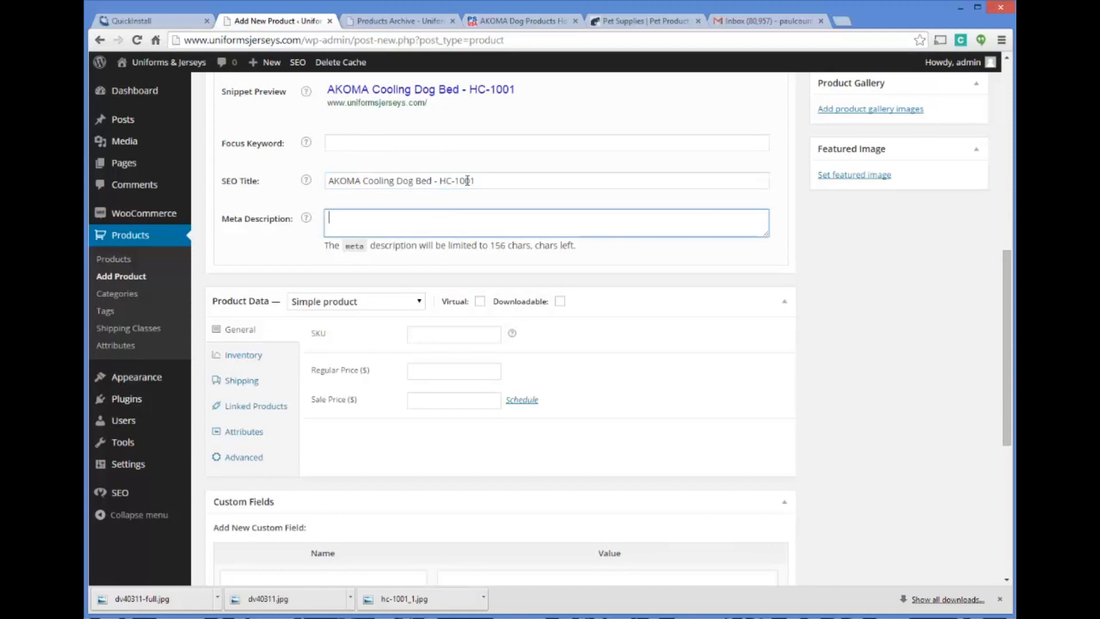
click(387, 148)
click(379, 225)
click(338, 182)
click(349, 217)
text(Keep)
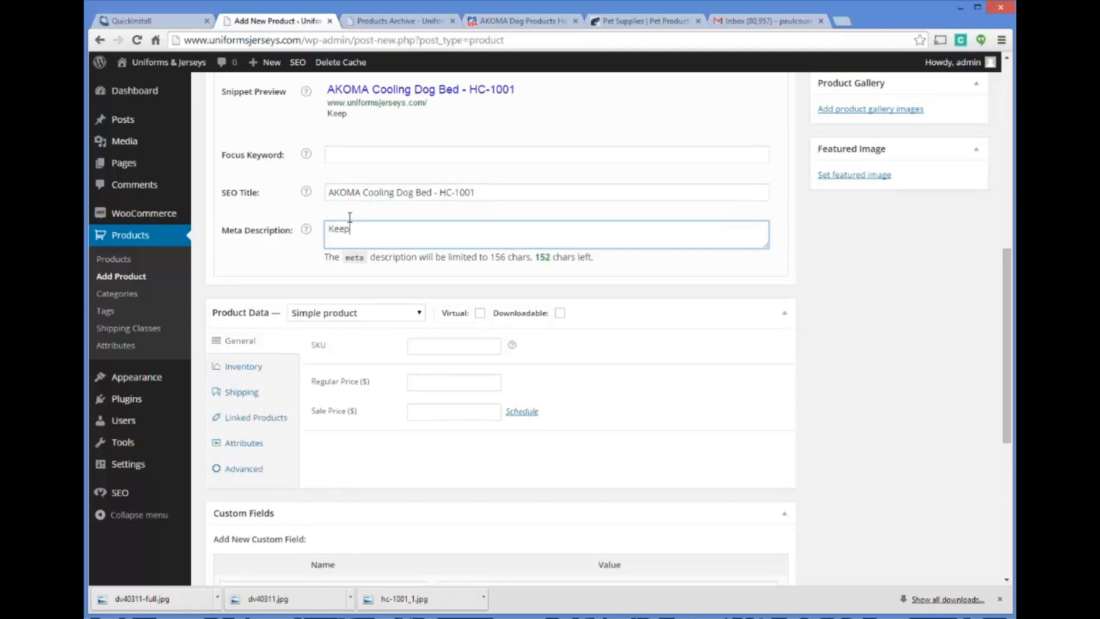
text( your dog cool in)
key(BackSpace)
text(all)
key(BackSpace)
text(in the hot sum)
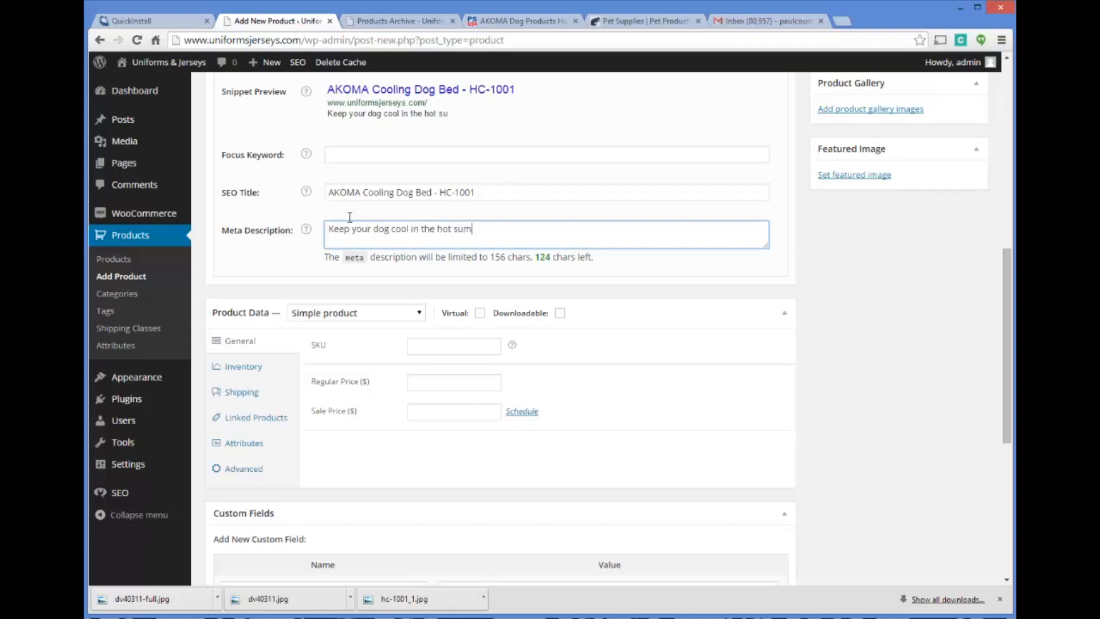
key(BackSpace)
text(months with this)
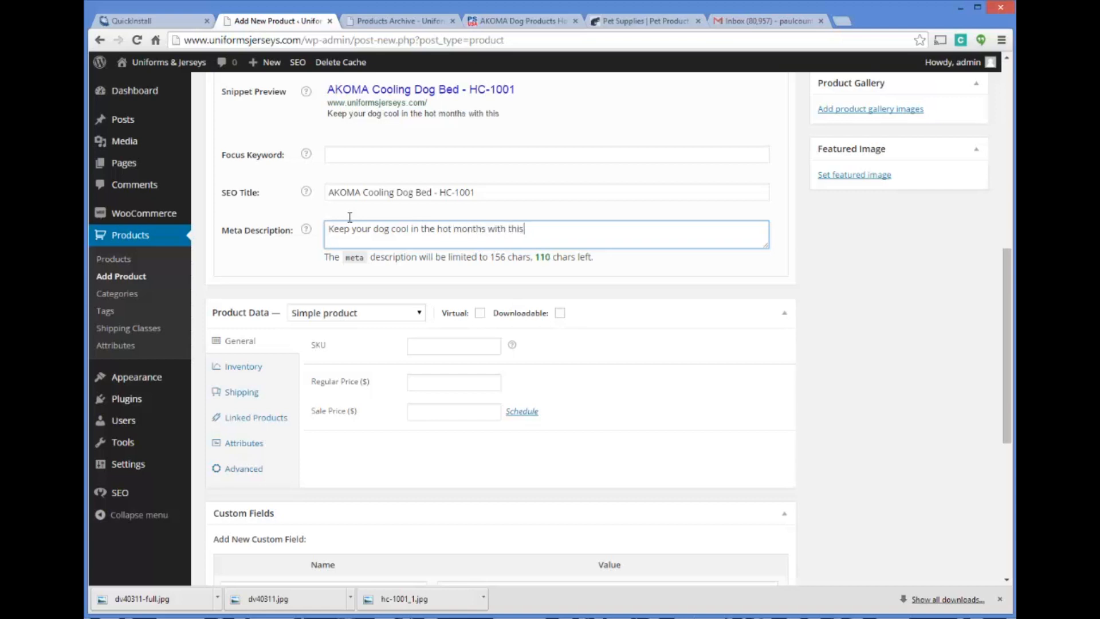
Continue the meta description's opening sentence with "the AKOMA cooling dog bed"
key(BackSpace)
key(BackSpace)
text(e AKOMA)
key(BackSpace)
key(BackSpace)
key(BackSpace)
key(BackSpace)
text(KOMA cooling do)
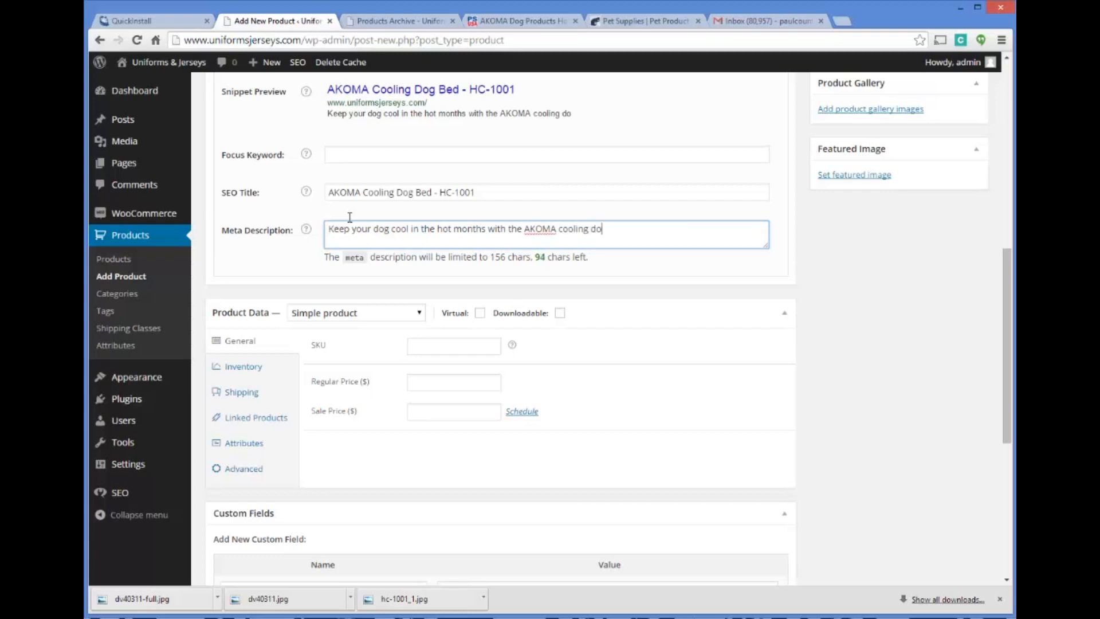
text(g bed. This innovative )
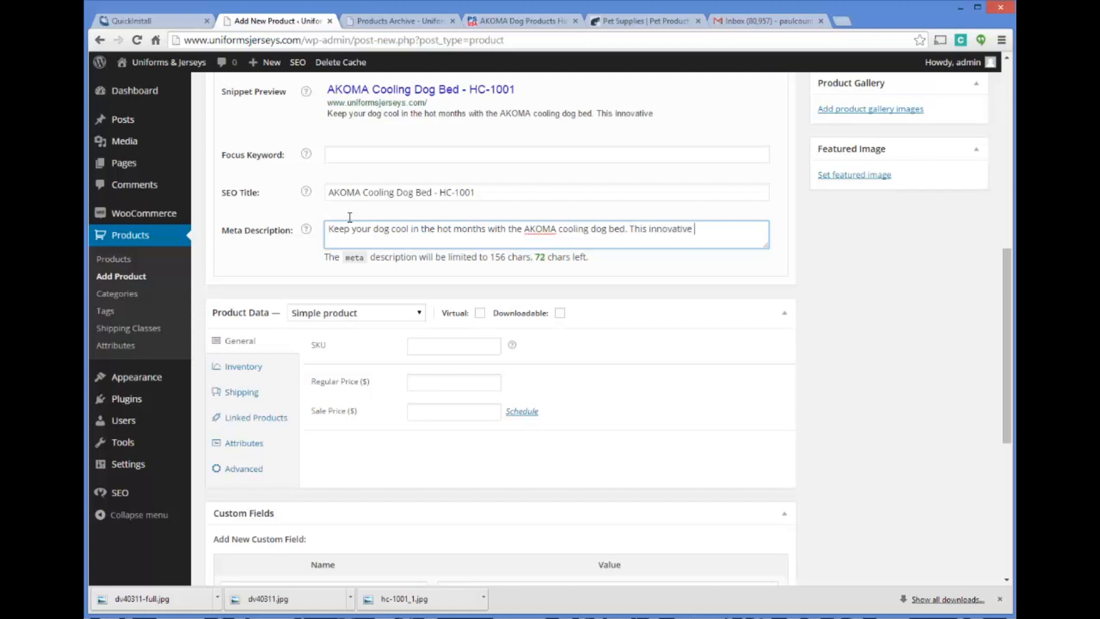
text(bed is sure )
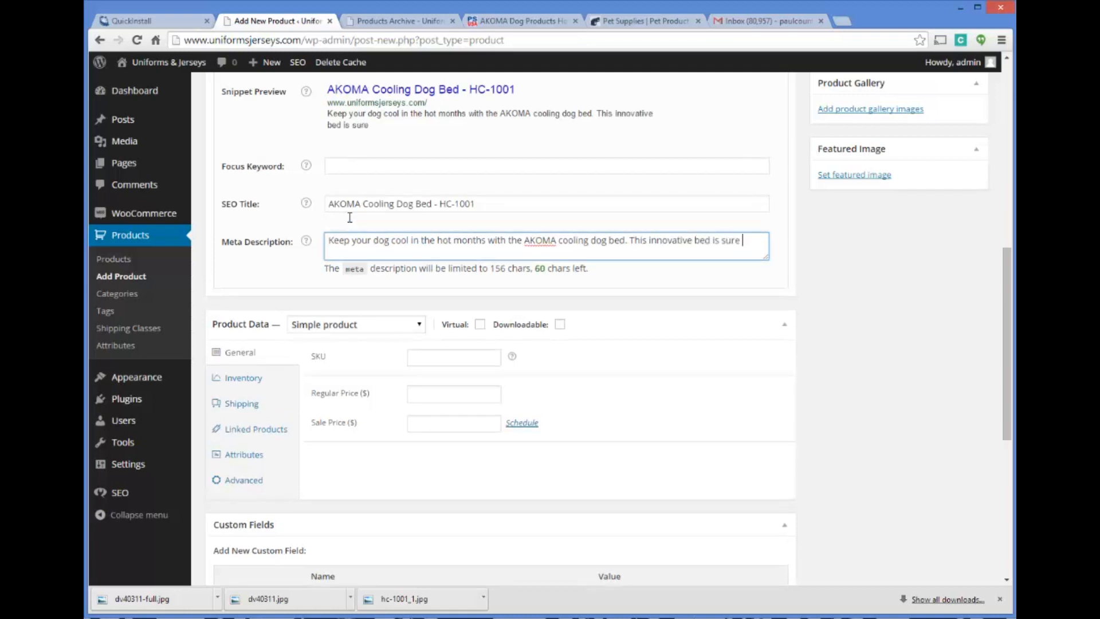
text(to bring a smil)
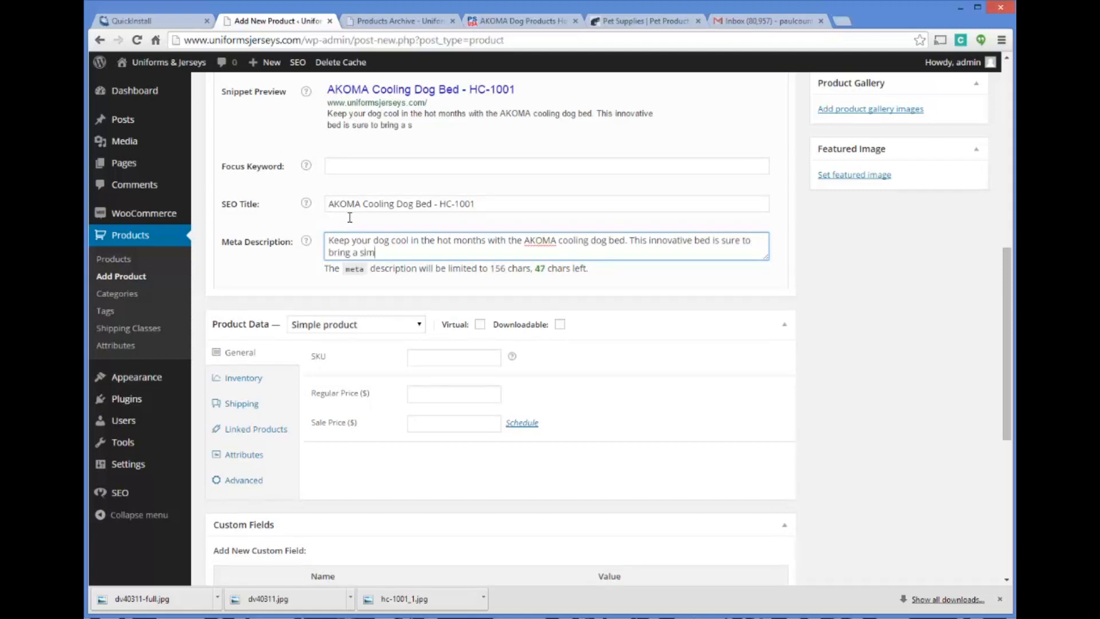
text(e to your dog's f)
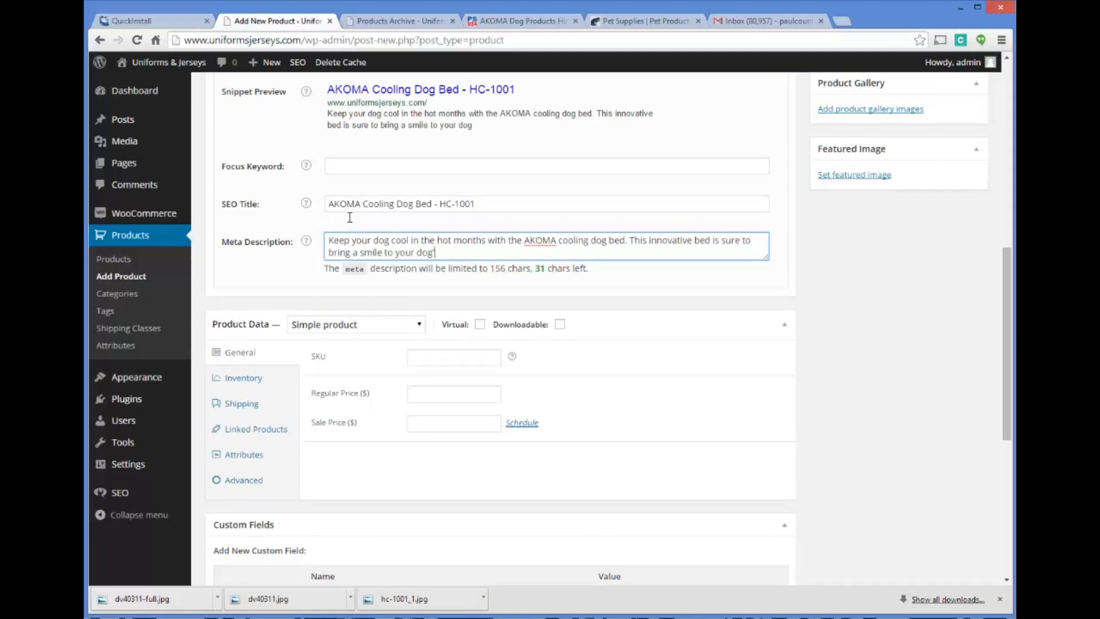
text(ace.)
Review the search snippet preview, including its title, web address and meta description
scroll(515, 200, down, 1)
scroll(514, 200, down, 1)
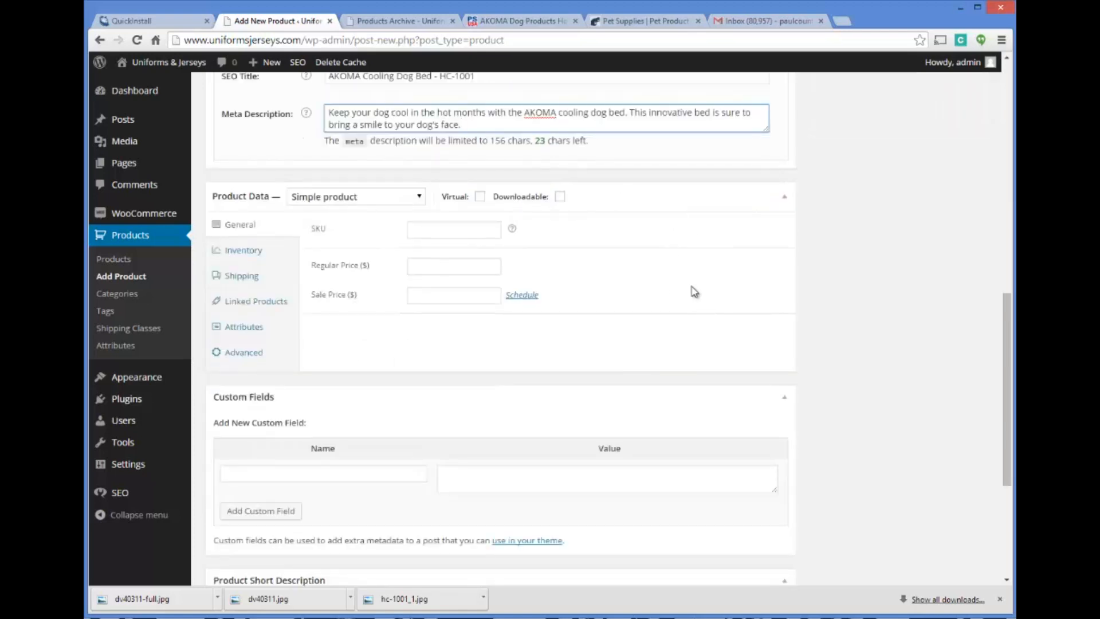
scroll(699, 297, up, 3)
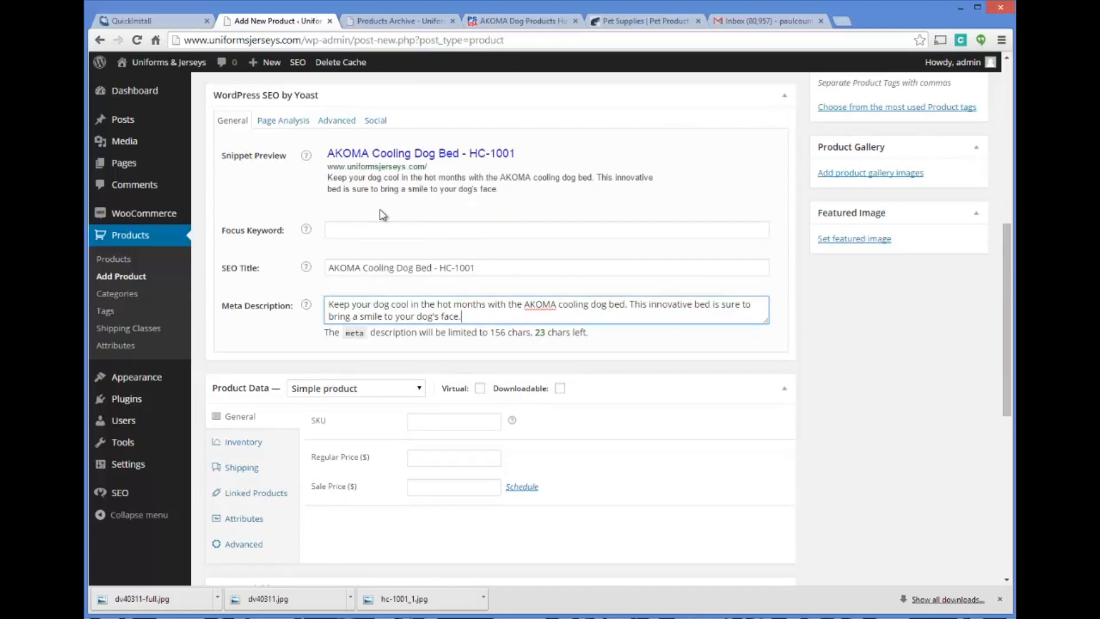
scroll(307, 136, down, 2)
scroll(255, 225, up, 3)
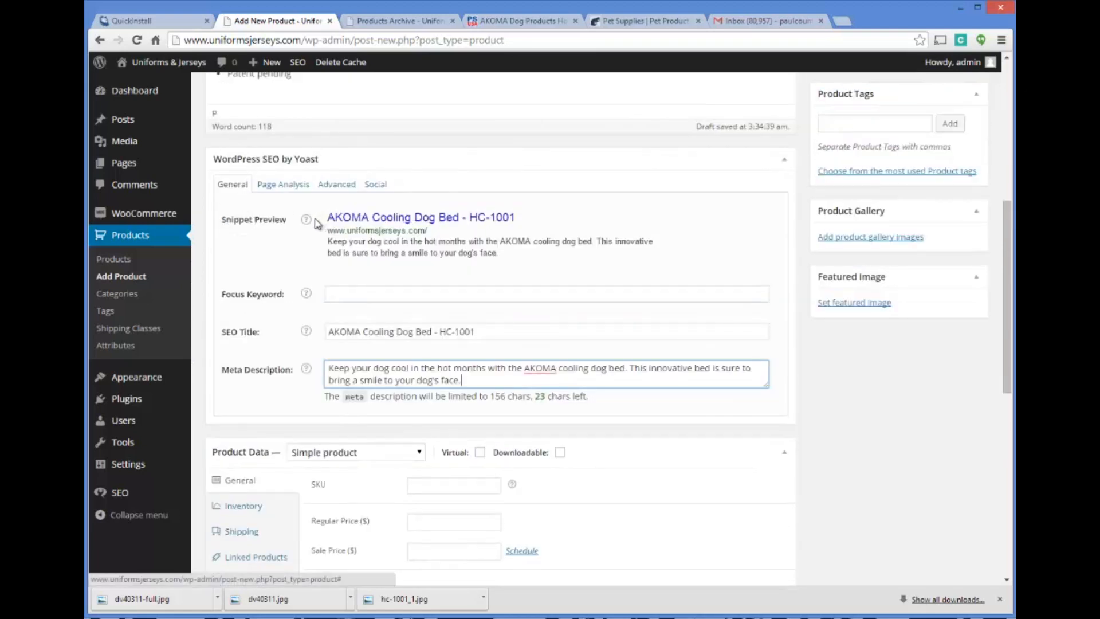
mouse_move(309, 295)
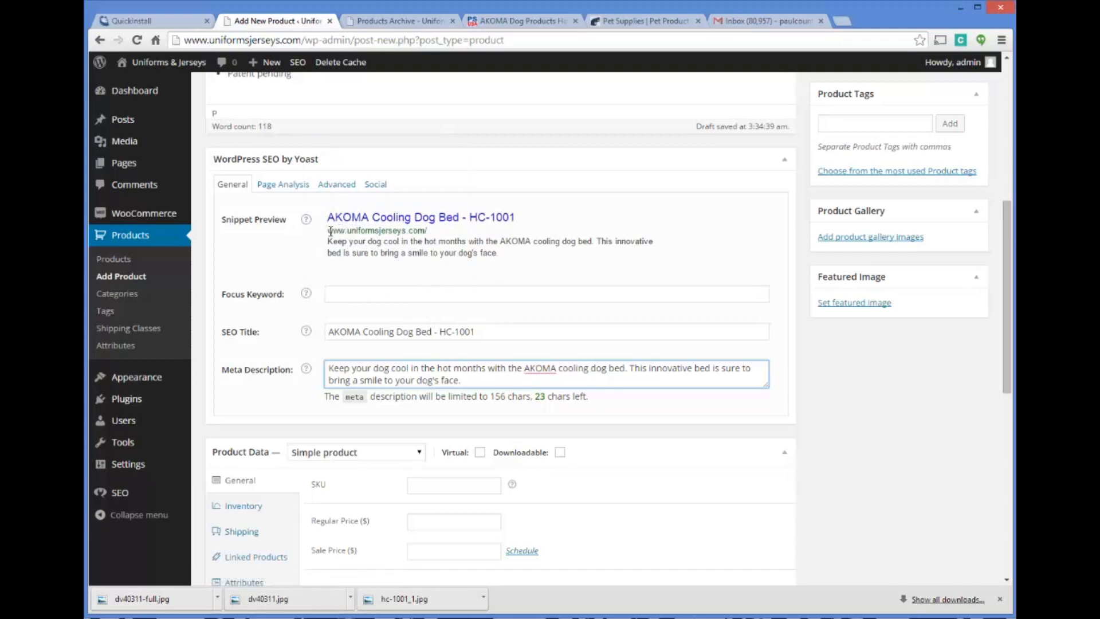
drag(328, 231, 445, 232)
click(514, 256)
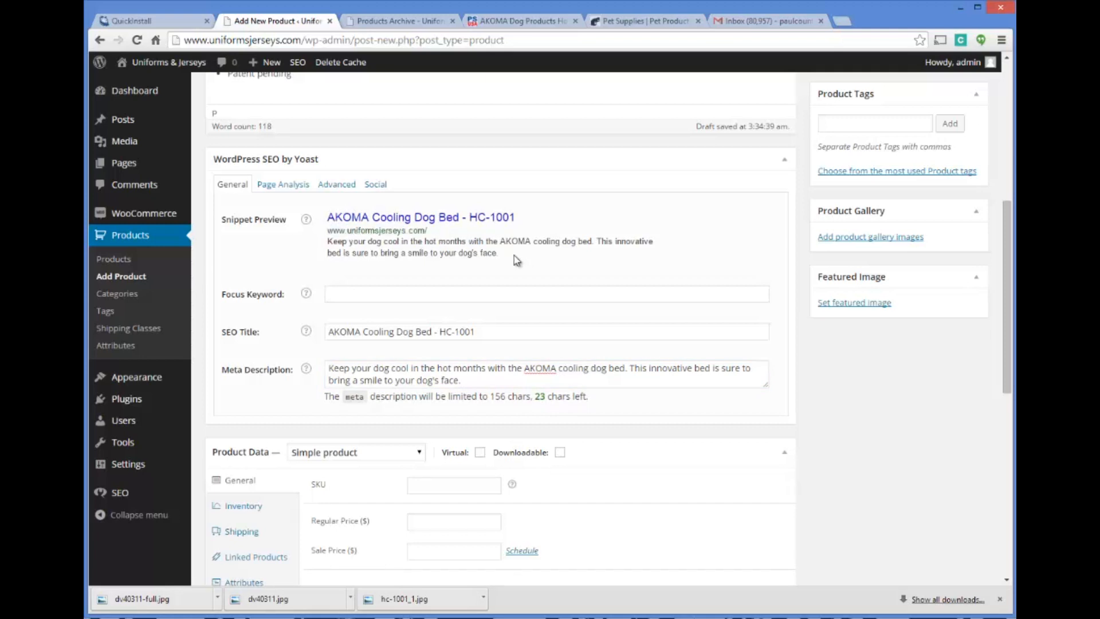
Set the product's focus keyword to the suggested phrase "cooling dog bed"
click(424, 298)
text(AK)
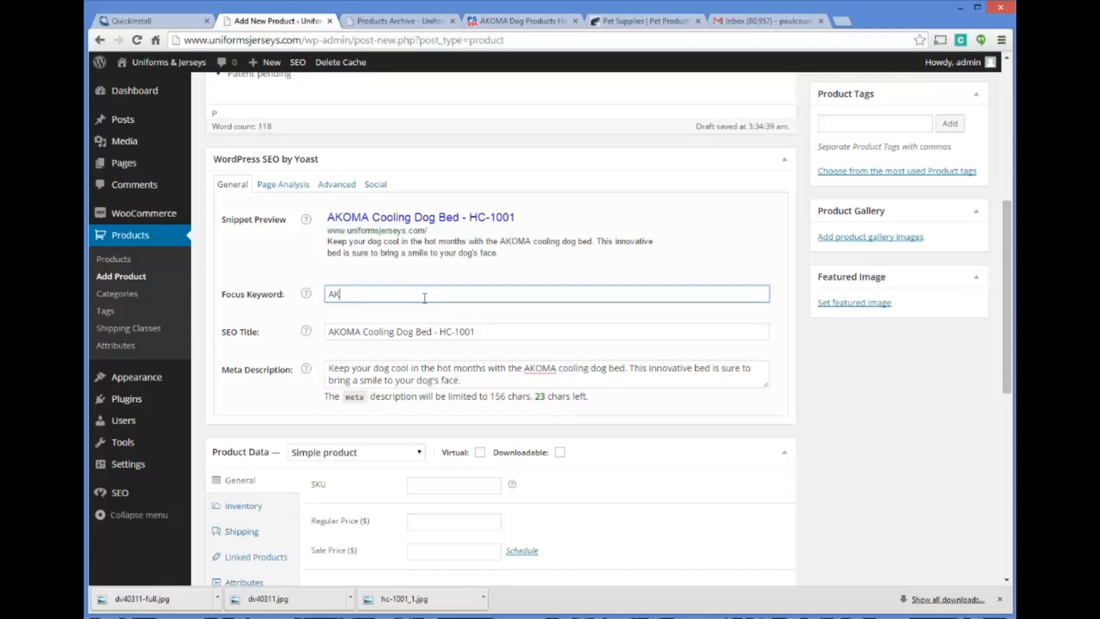
text(OMA)
key(BackSpace)
key(BackSpace)
key(BackSpace)
key(BackSpace)
key(BackSpace)
text(cool)
key(BackSpace)
key(BackSpace)
key(BackSpace)
text(cooling dog bed)
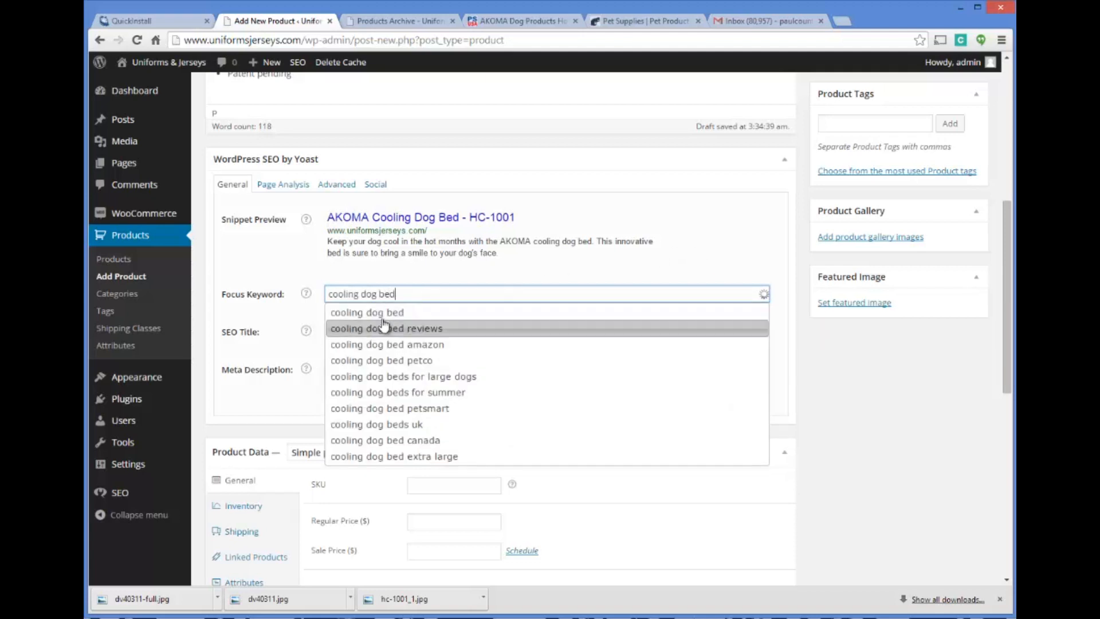
click(383, 312)
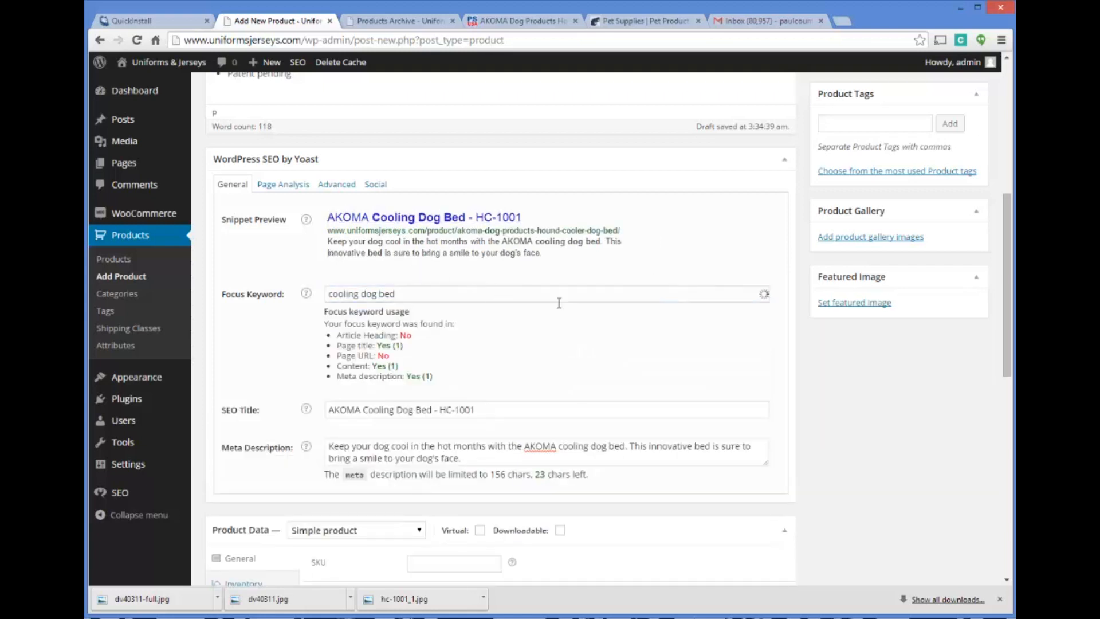
Add the line "Cooling Dog Bed" above the first paragraph of the product description
scroll(441, 310, down, 1)
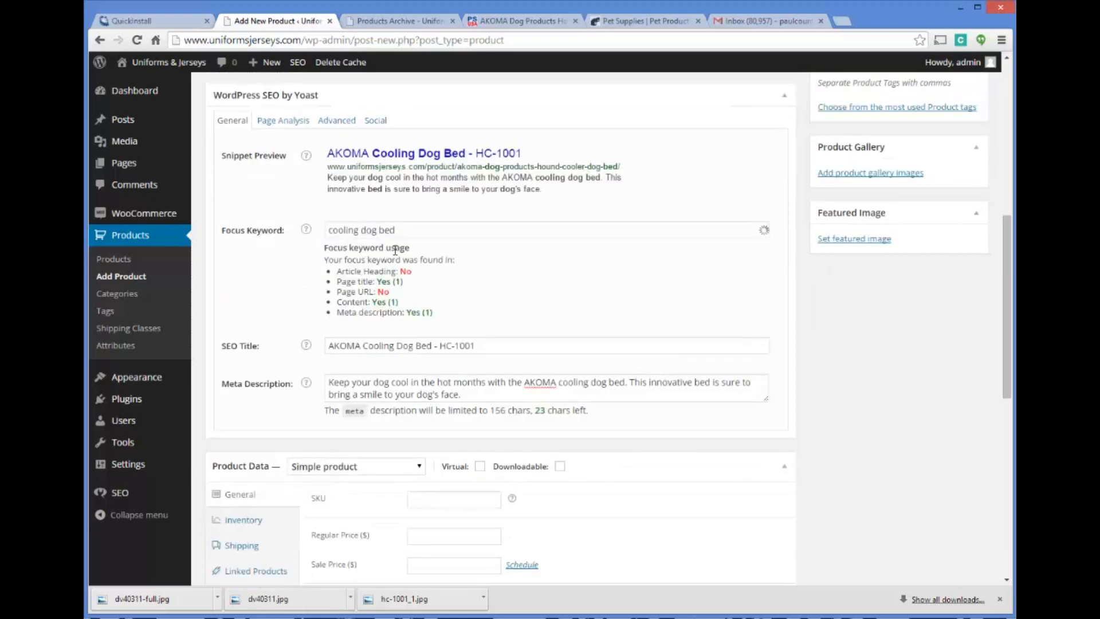
scroll(395, 250, down, 1)
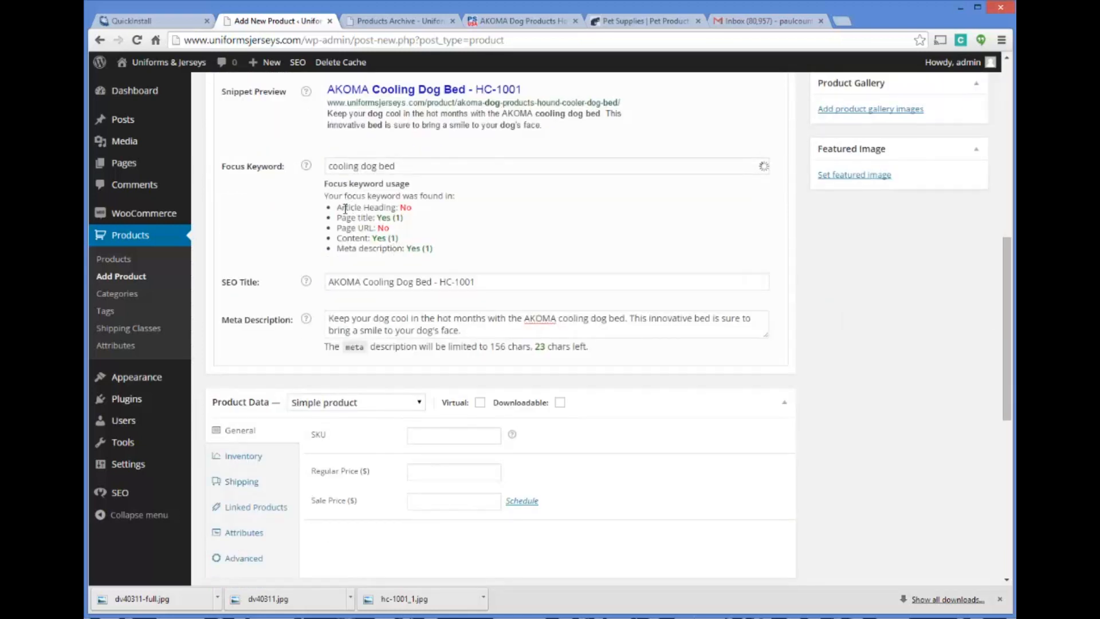
scroll(456, 209, up, 8)
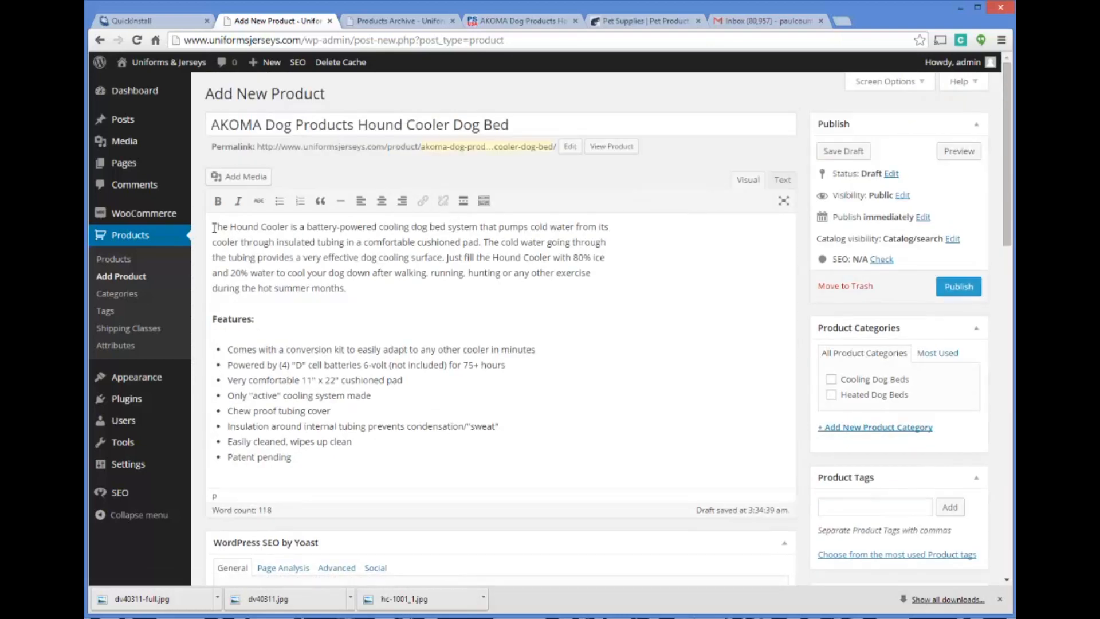
key(Return)
key(Return)
key(BackSpace)
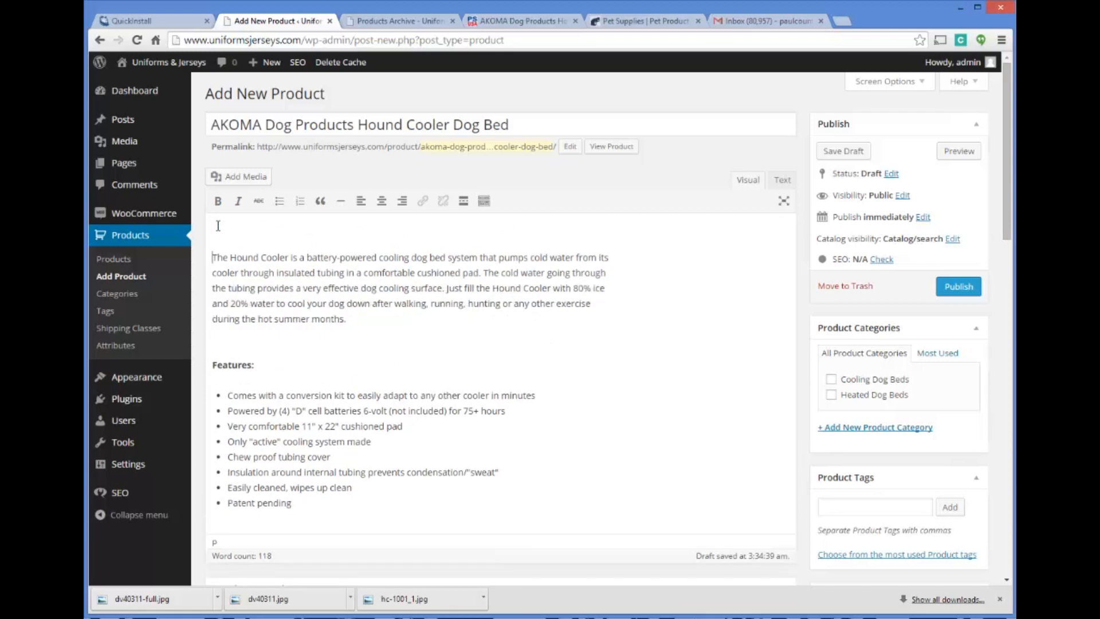
text(Cooling Dog Bed)
Make the "Cooling Dog Bed" line in the description bold and check the focus keyword usage
drag(294, 226, 200, 227)
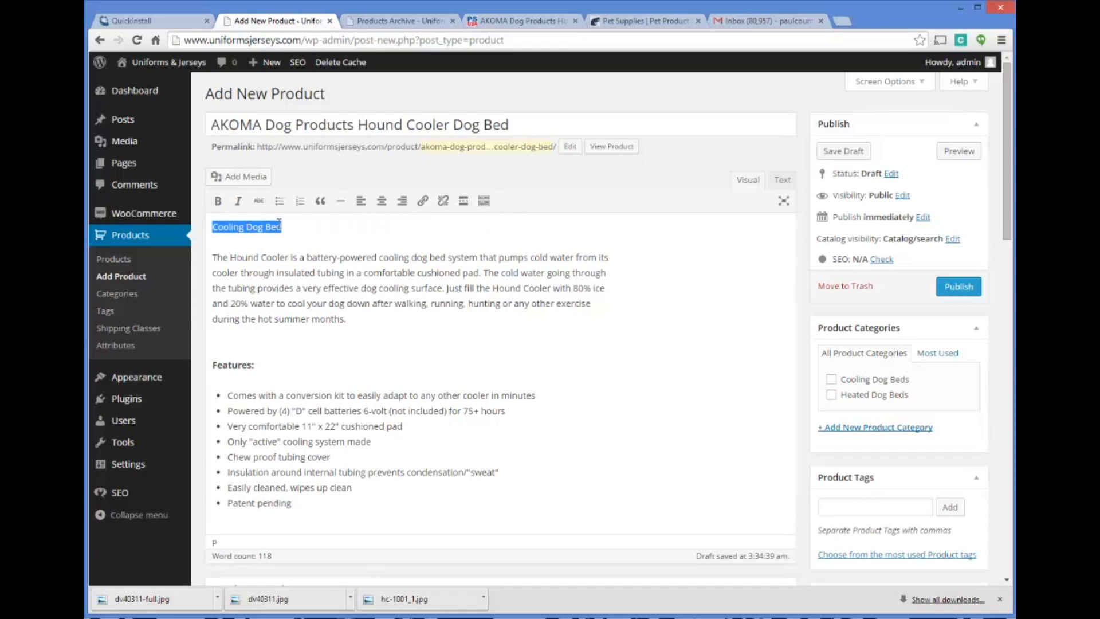
click(218, 201)
click(330, 228)
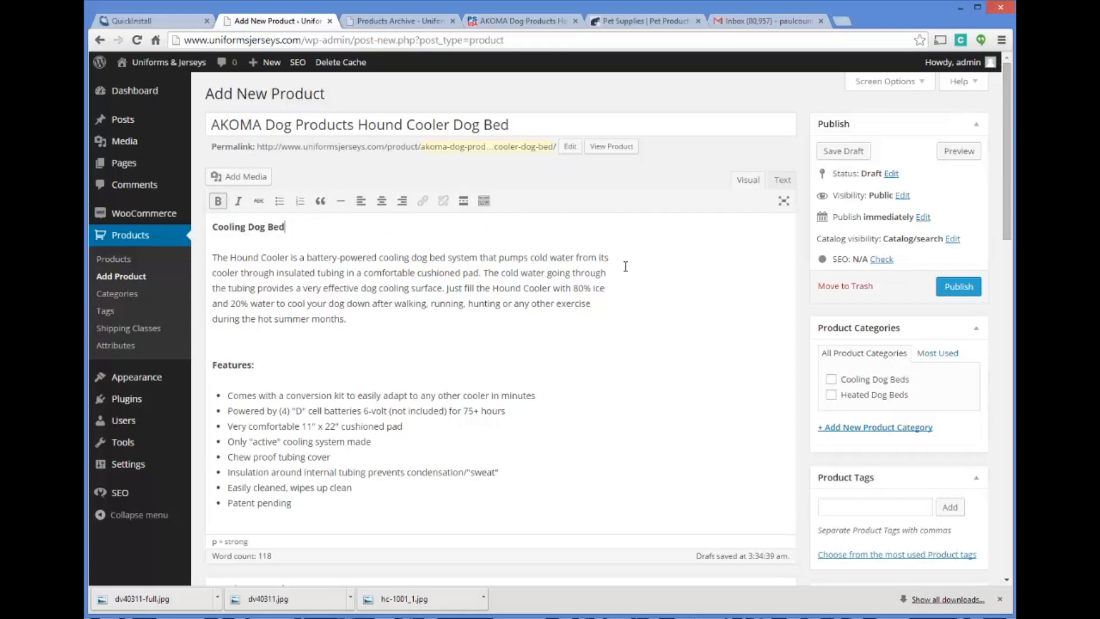
scroll(642, 273, down, 1)
scroll(642, 272, down, 10)
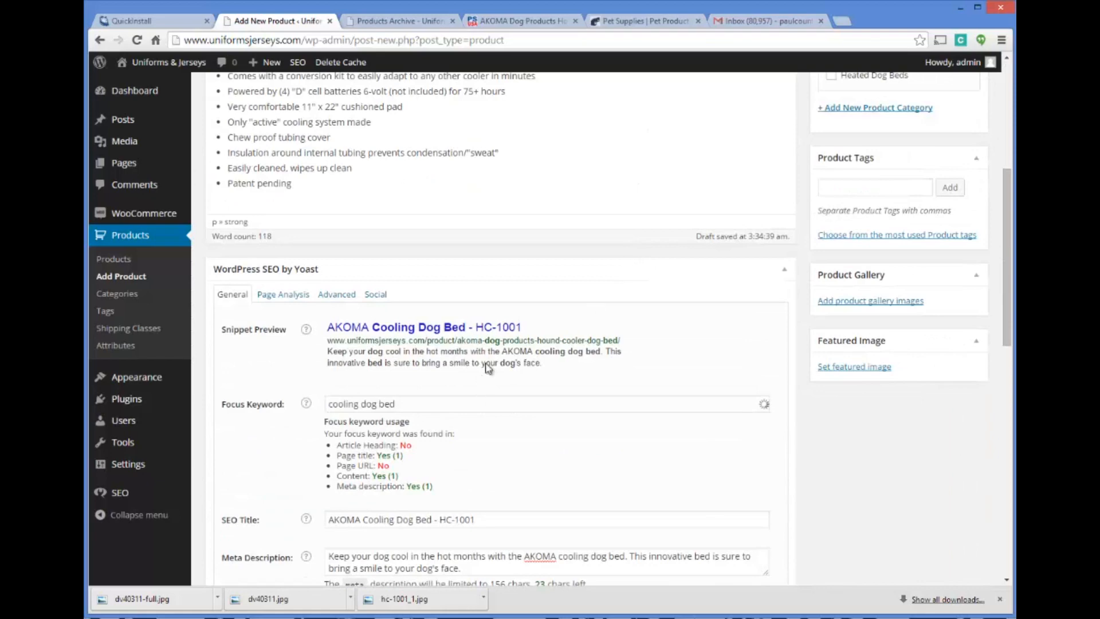
In the description's HTML, replace the strong tags around "Cooling Dog Bed" with h1 tags and return to the visual view
scroll(509, 333, up, 12)
click(782, 180)
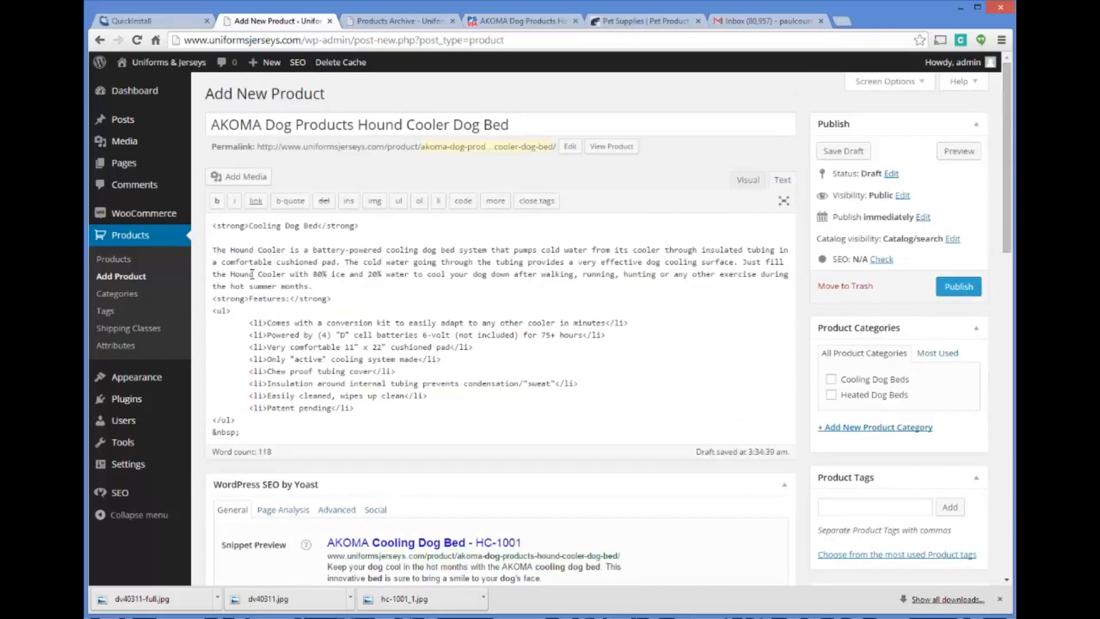
double_click(244, 226)
text(h1)
drag(309, 226, 337, 226)
text(h1)
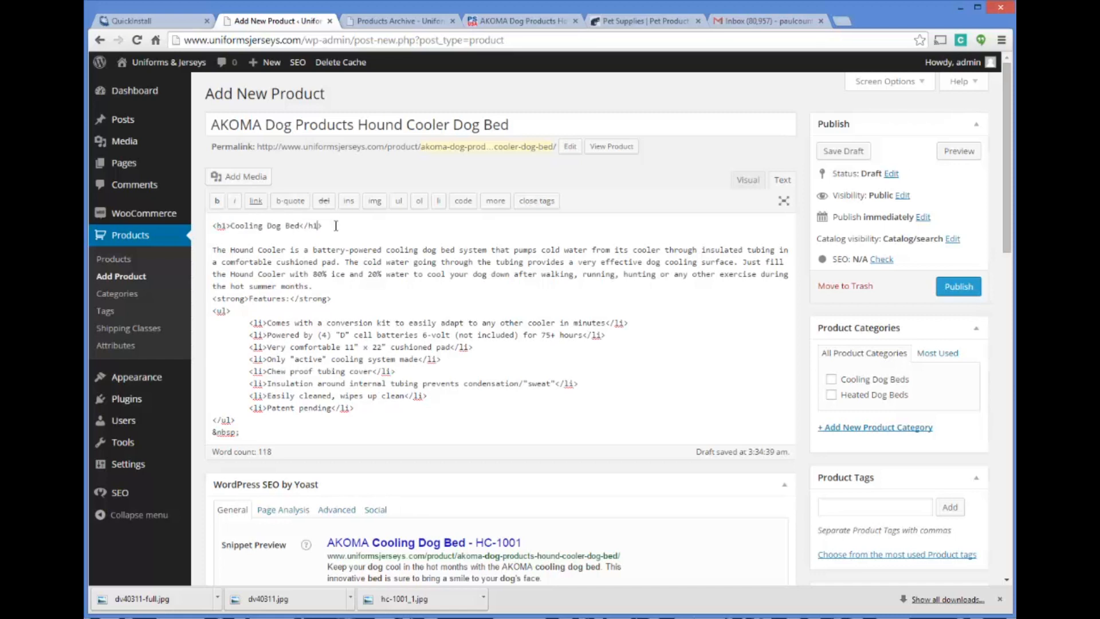
click(748, 180)
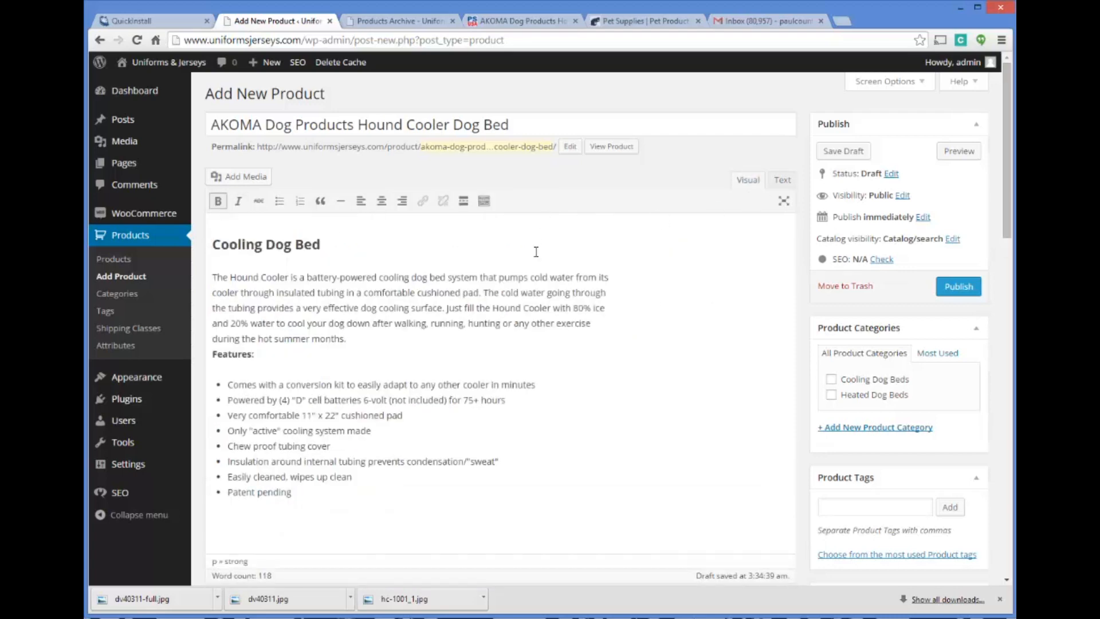
Save the product draft and recheck where the focus keyword "cooling dog bed" is used
scroll(585, 310, down, 2)
scroll(568, 291, down, 2)
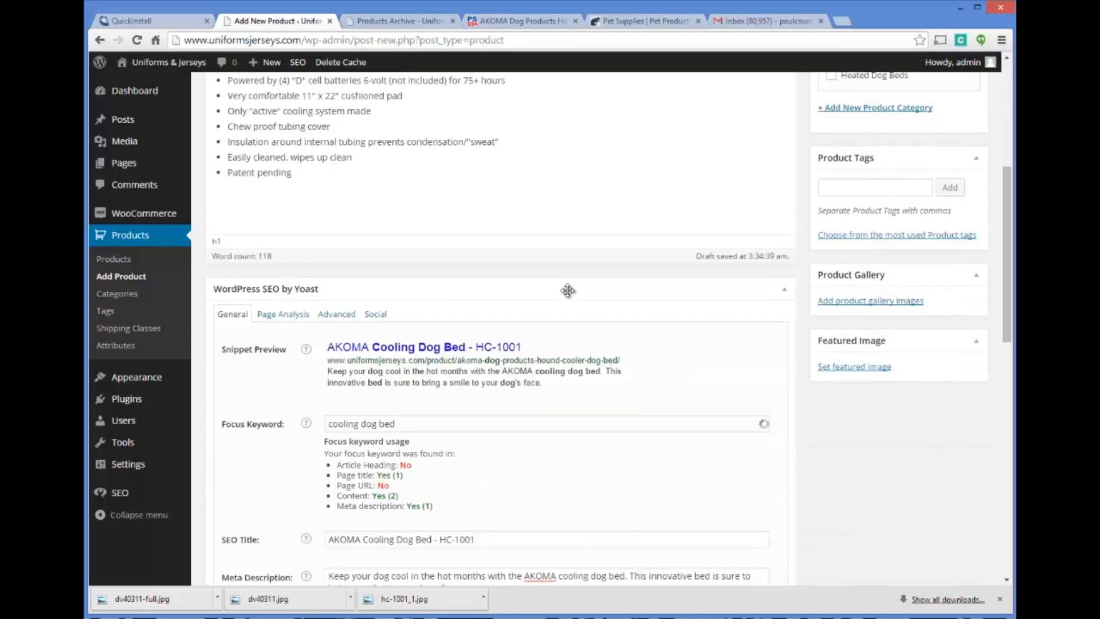
scroll(568, 291, down, 1)
click(477, 360)
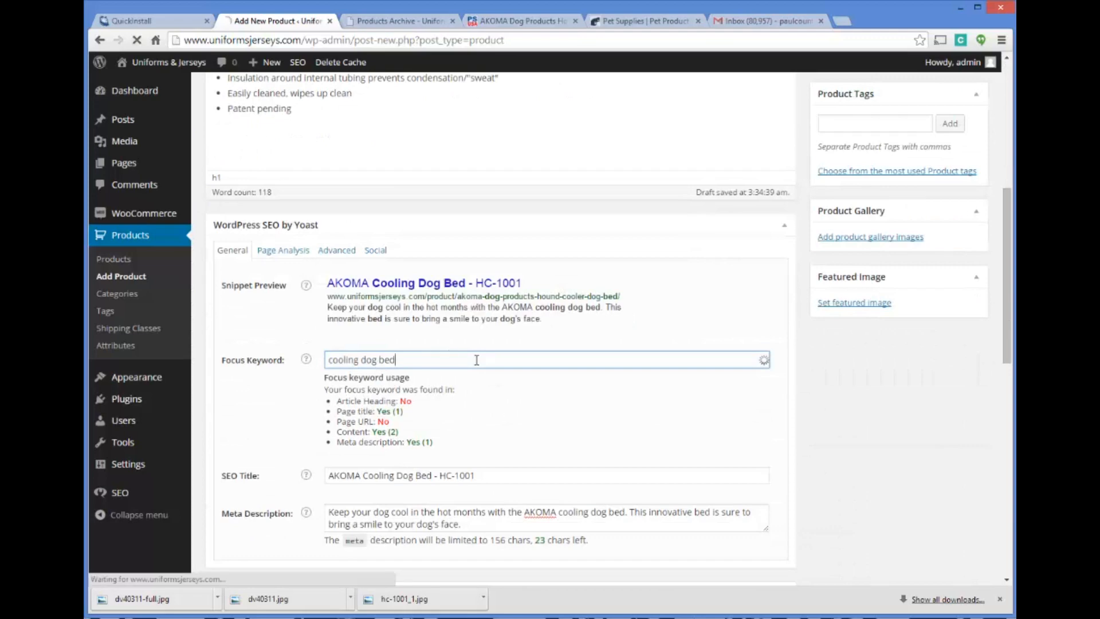
scroll(372, 291, up, 5)
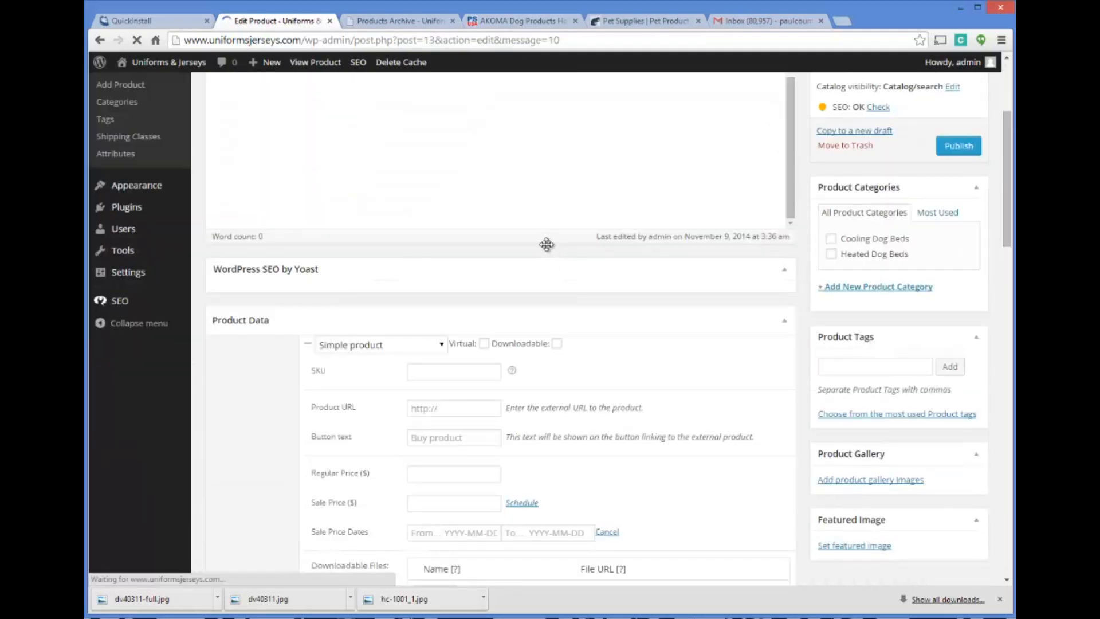
scroll(542, 241, down, 6)
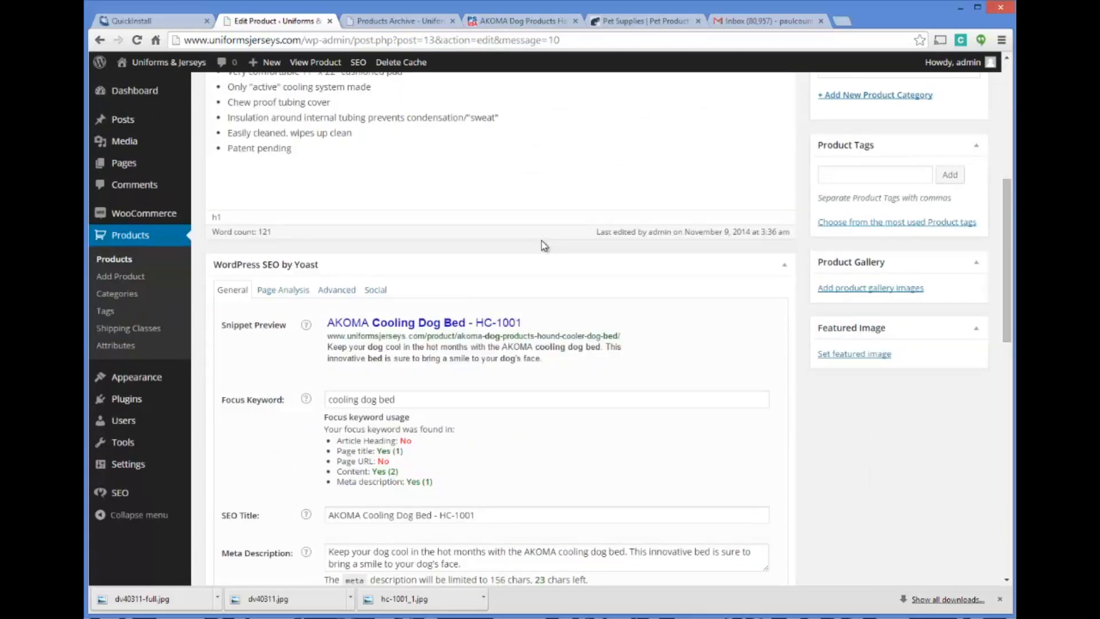
scroll(541, 241, down, 1)
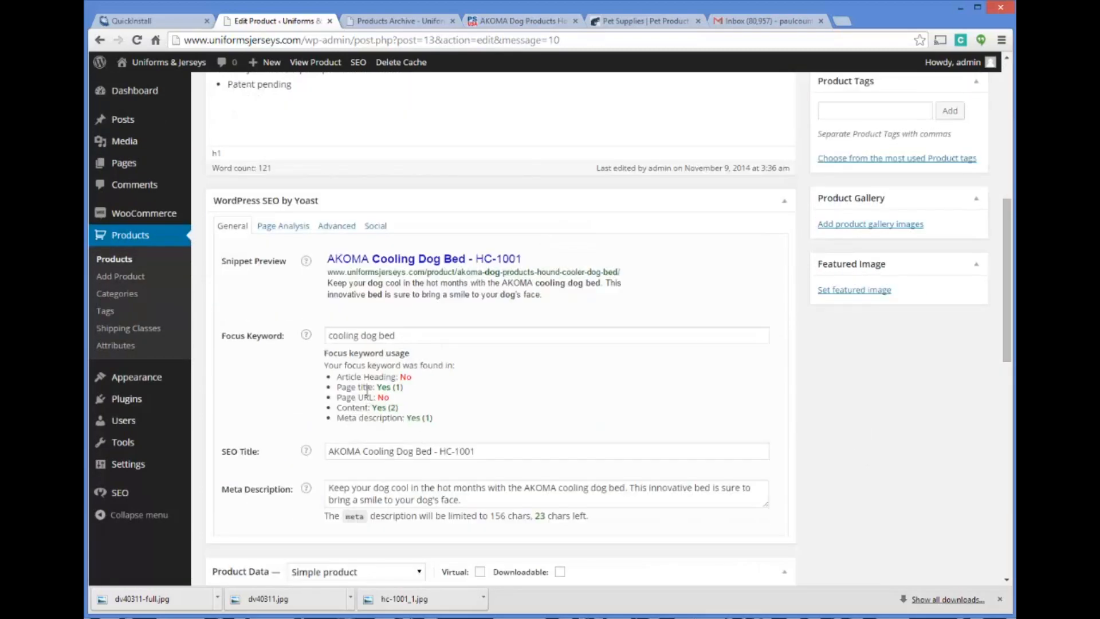
scroll(367, 390, down, 2)
scroll(428, 252, up, 2)
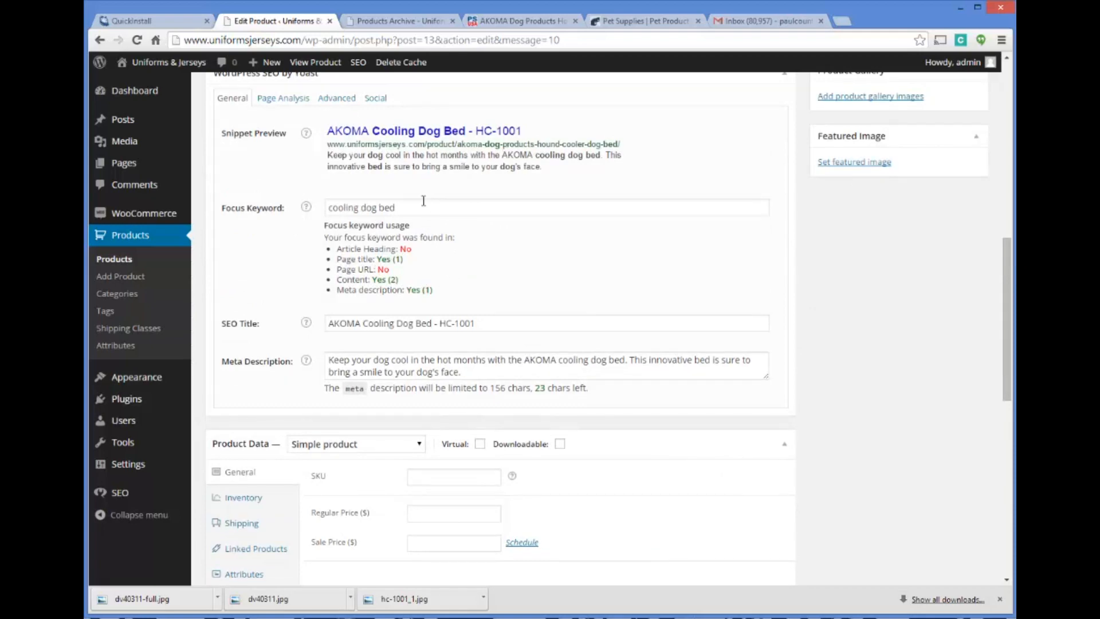
scroll(418, 200, up, 10)
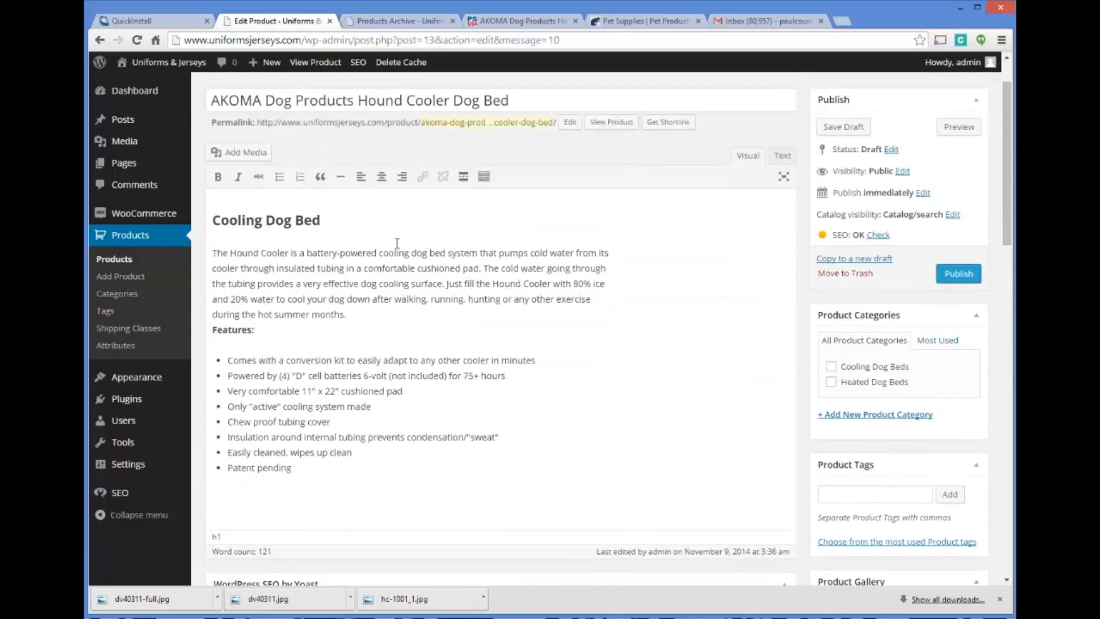
Copy the model number HC-1001 from the supplier's Hound Cooler page into the product's SKU
scroll(404, 235, down, 12)
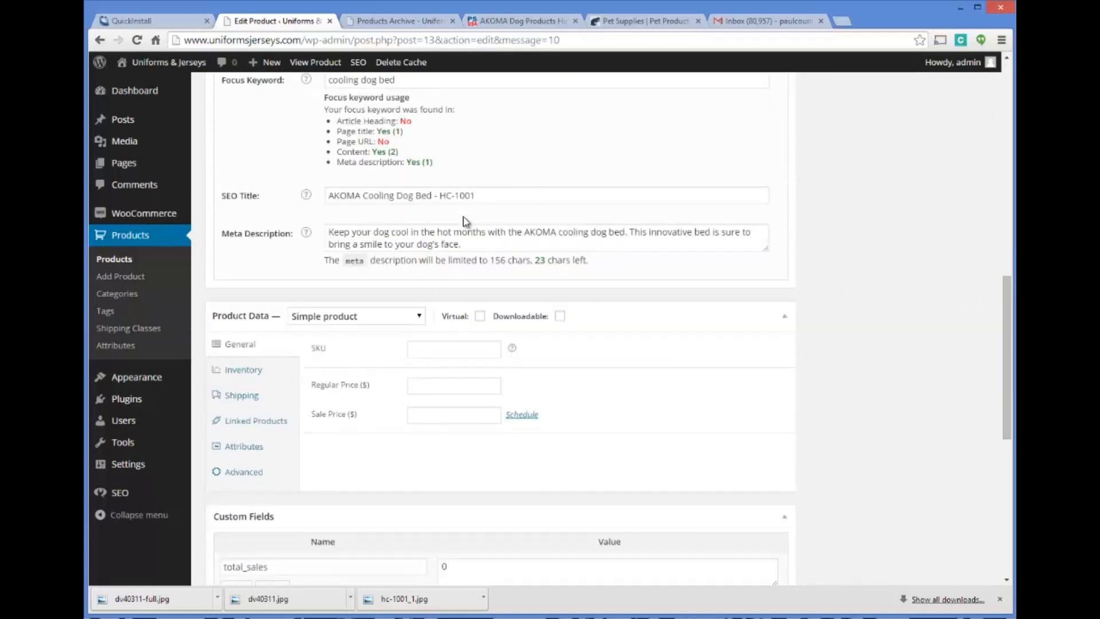
click(435, 158)
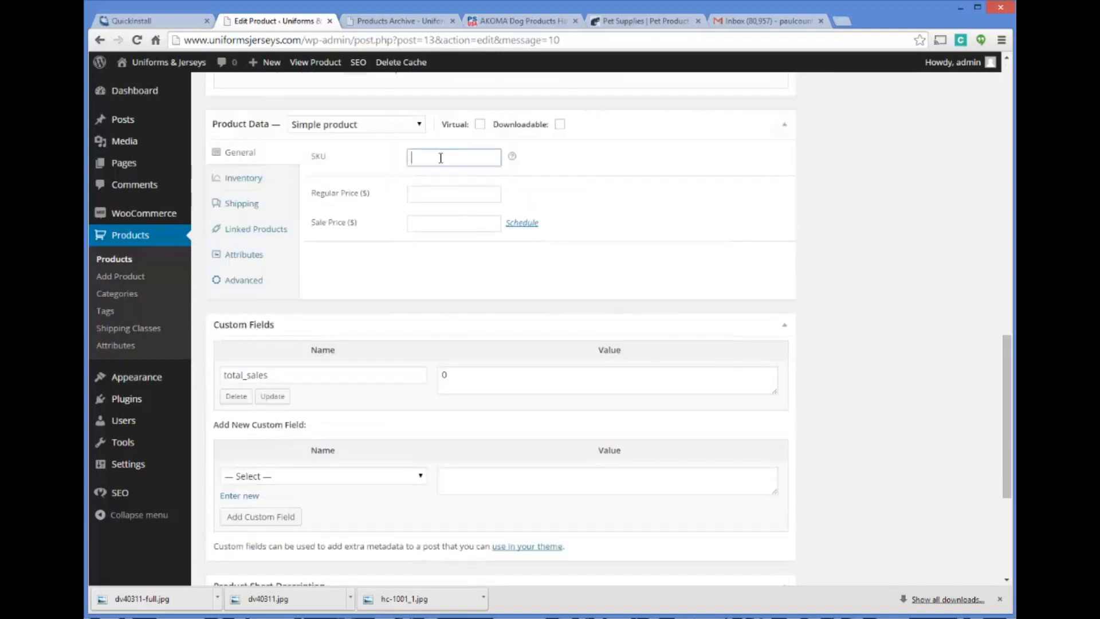
mouse_move(512, 158)
click(526, 25)
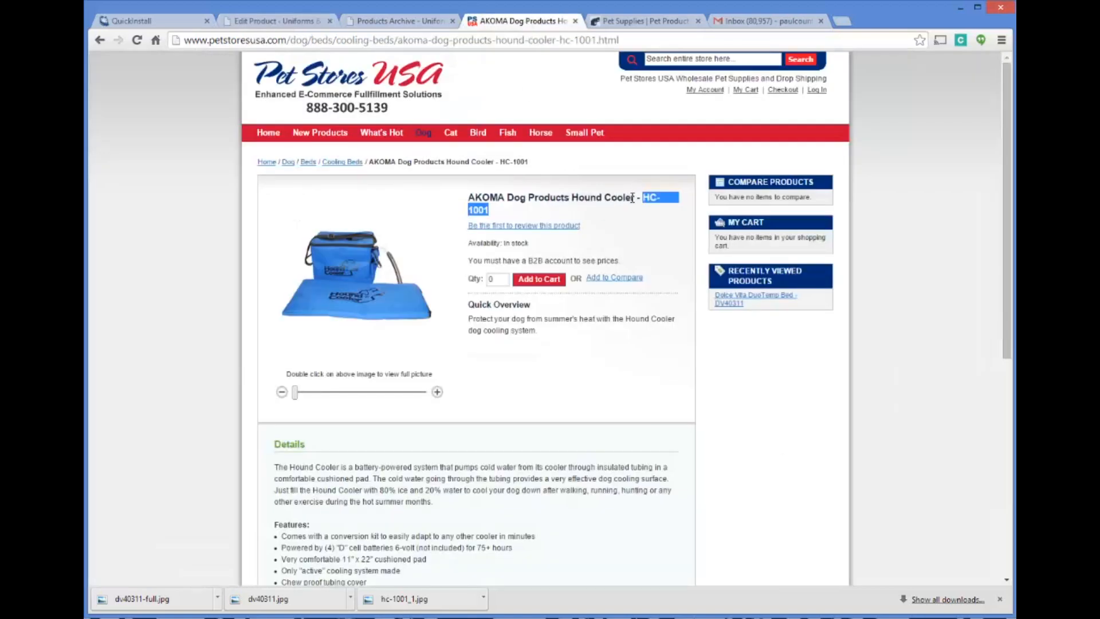
right_click(655, 200)
click(660, 207)
click(402, 21)
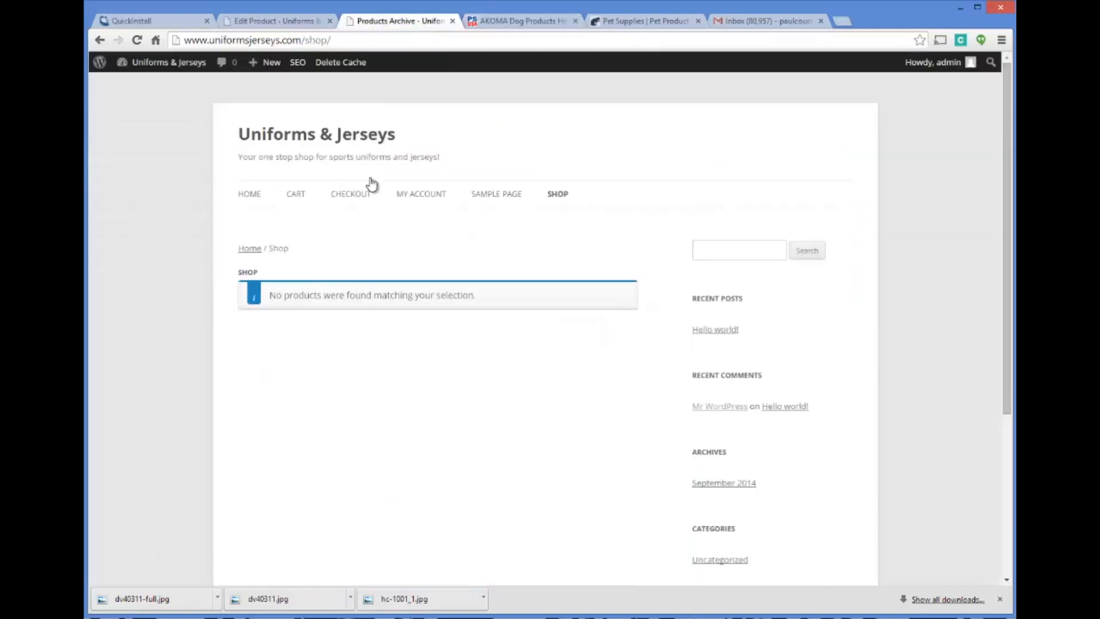
click(274, 21)
text(HC-1001)
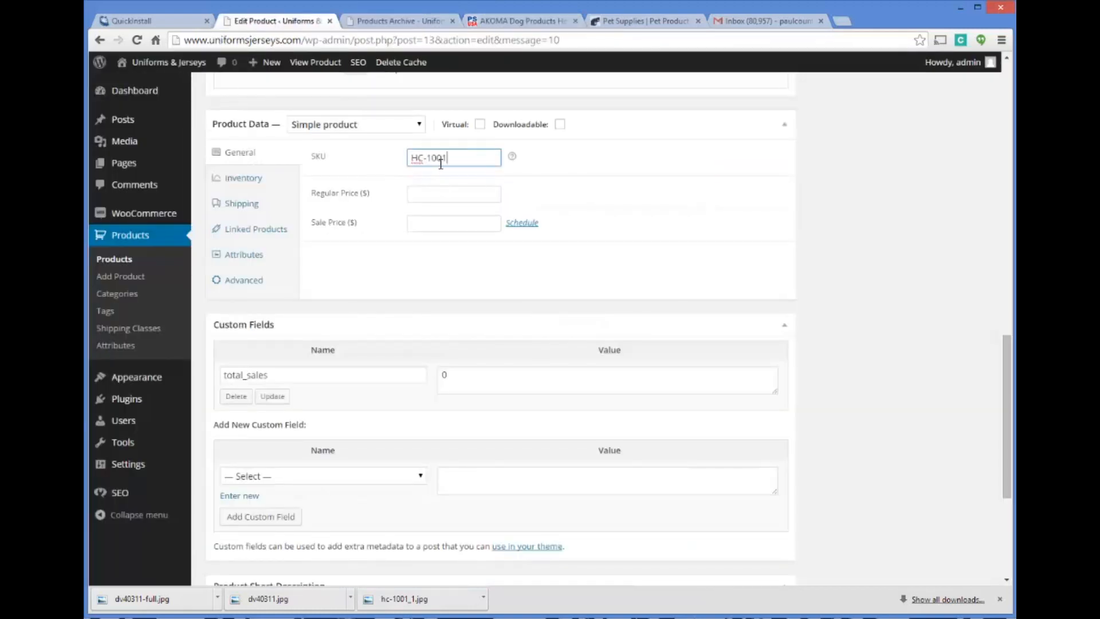
Set the product's regular price to $59.99 and its sale price to $49.99
click(418, 194)
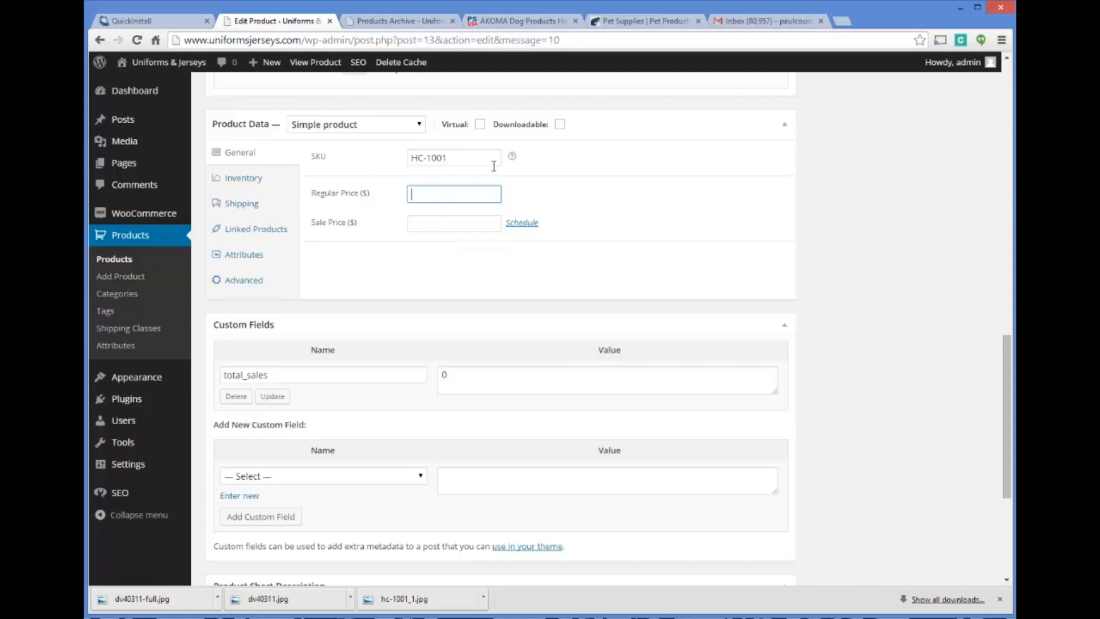
key(Tab)
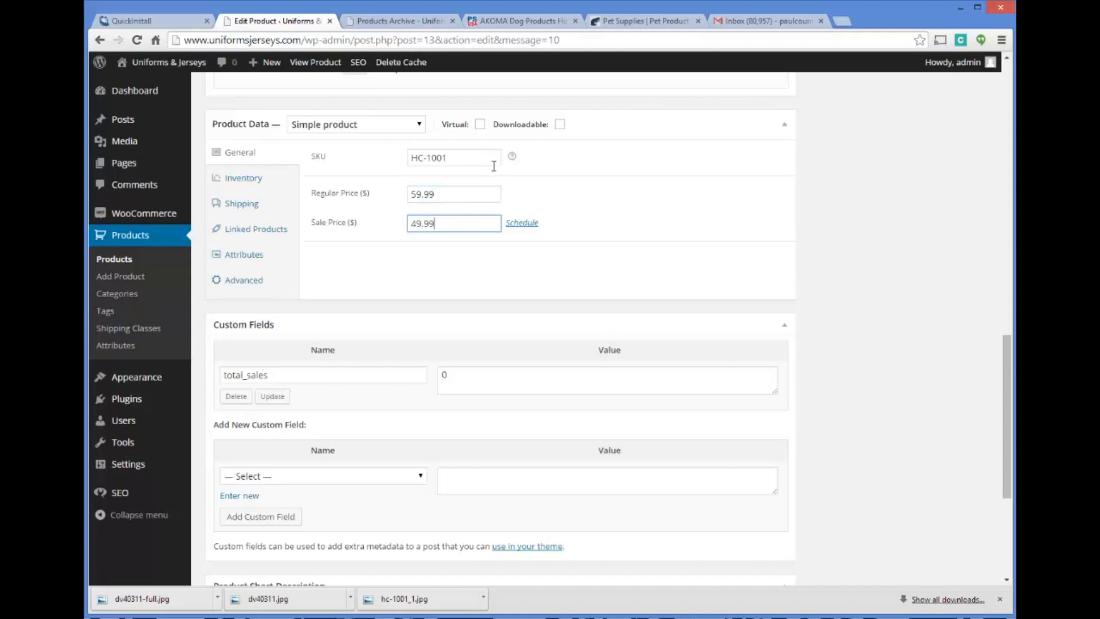
scroll(629, 197, down, 1)
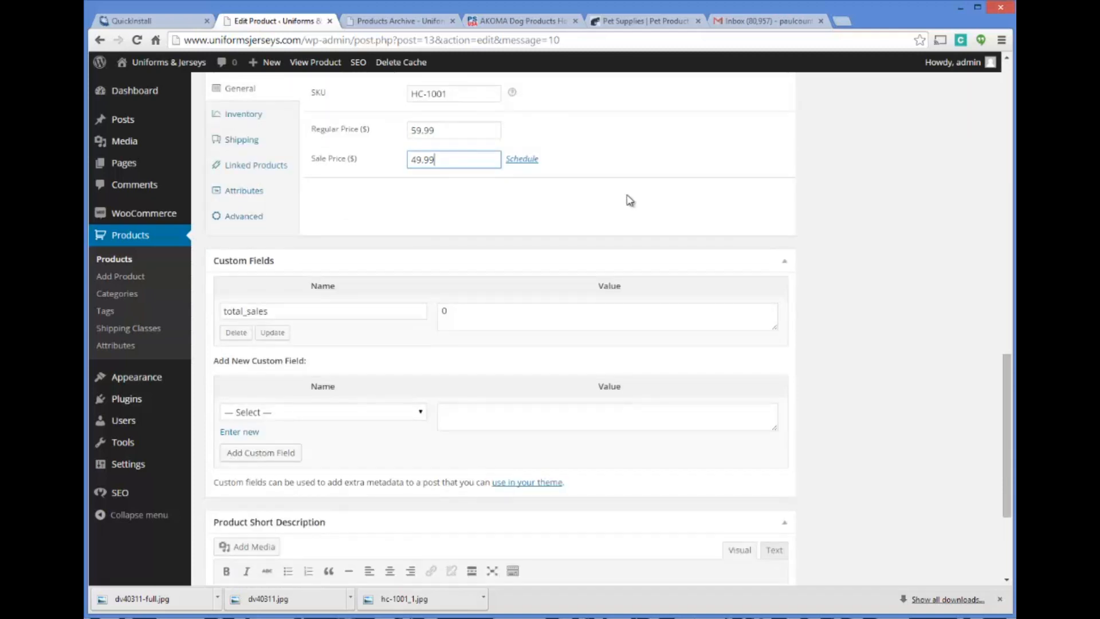
scroll(629, 197, up, 1)
scroll(523, 175, up, 1)
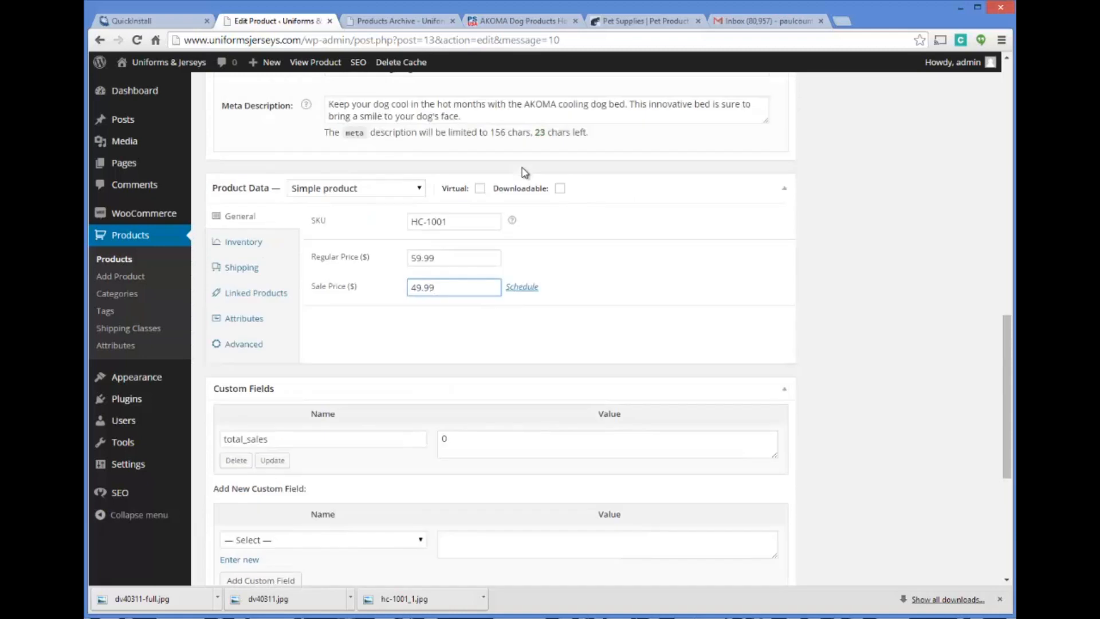
click(504, 20)
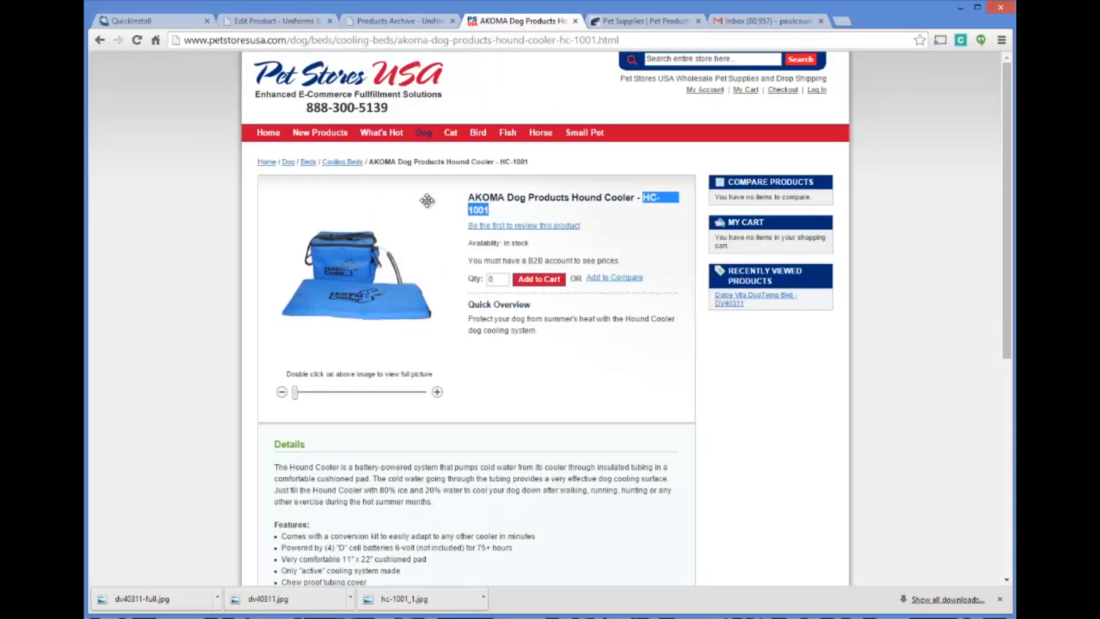
click(369, 22)
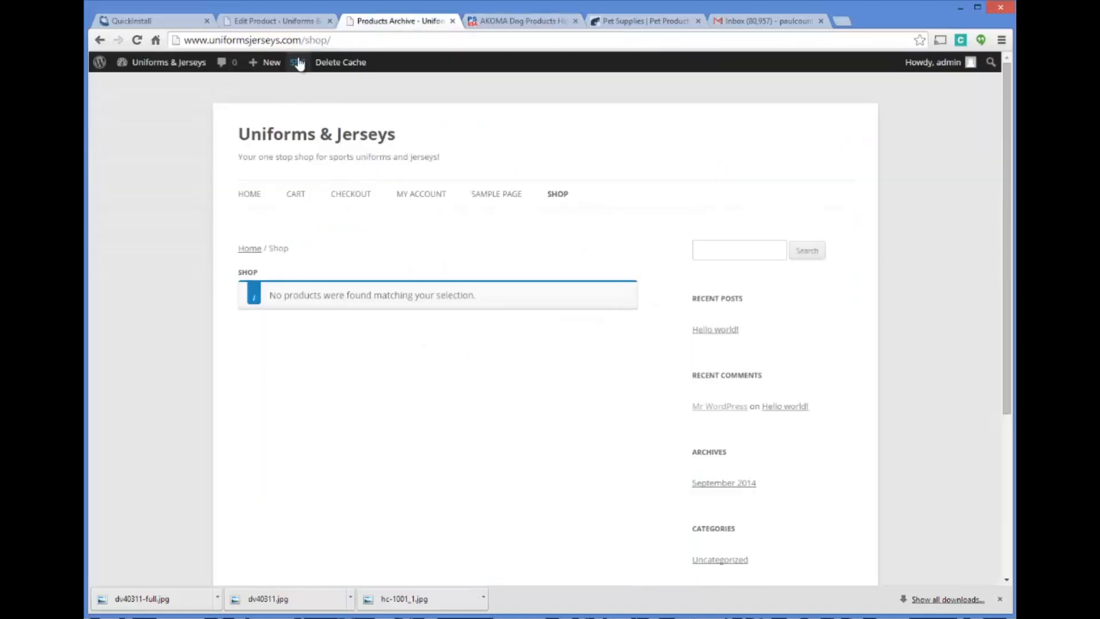
click(298, 24)
Review the product's inventory options for stock management, stock status and individual sale
scroll(499, 250, down, 3)
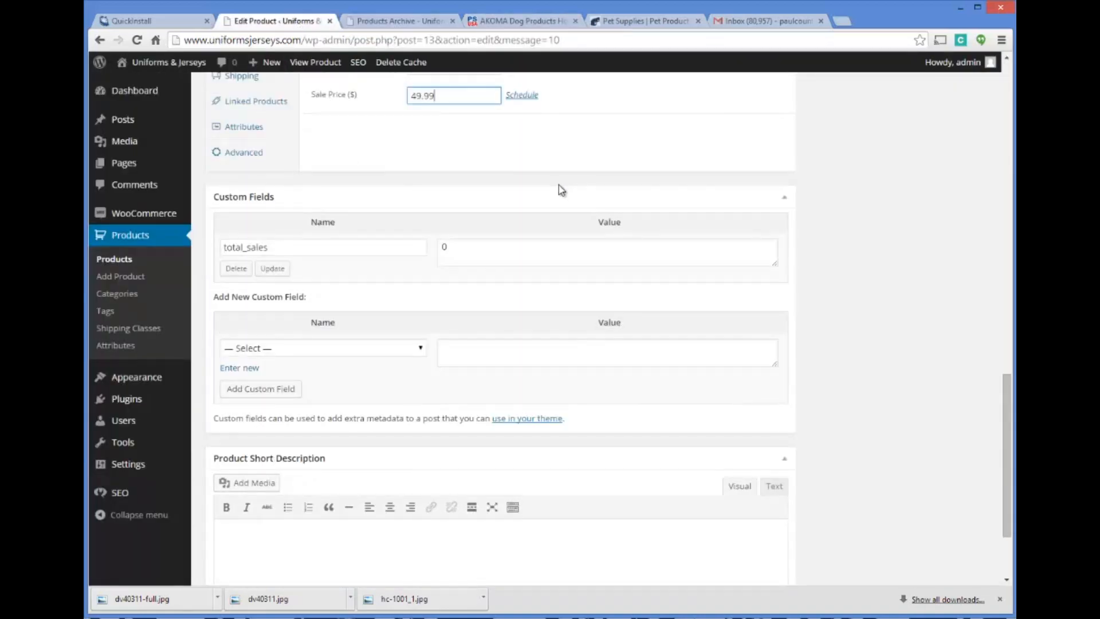
scroll(513, 178, up, 1)
click(235, 114)
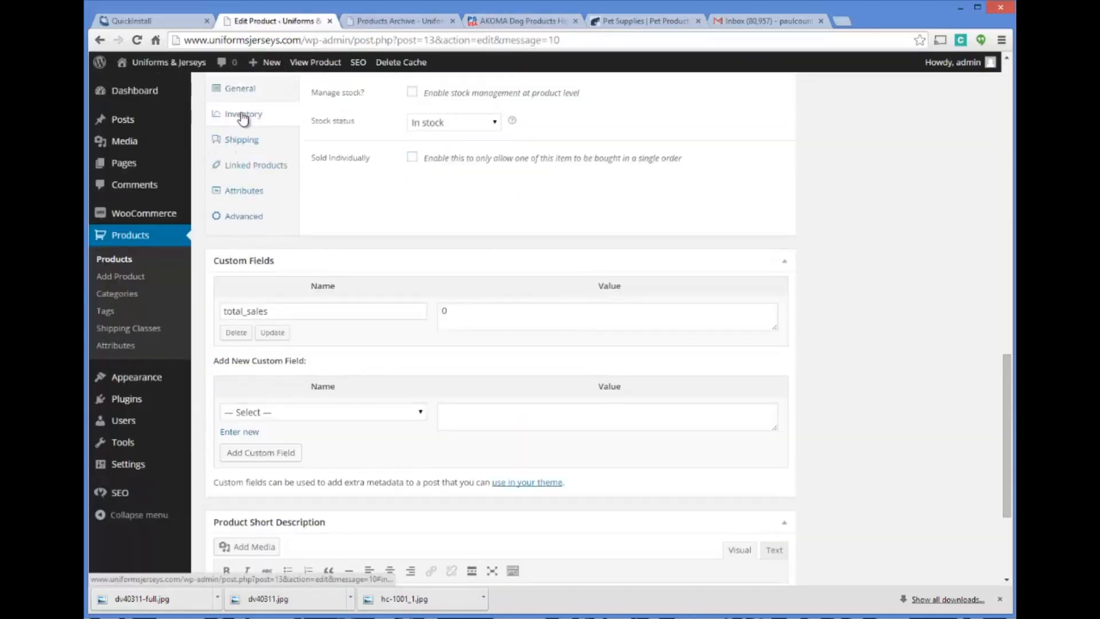
scroll(264, 145, up, 2)
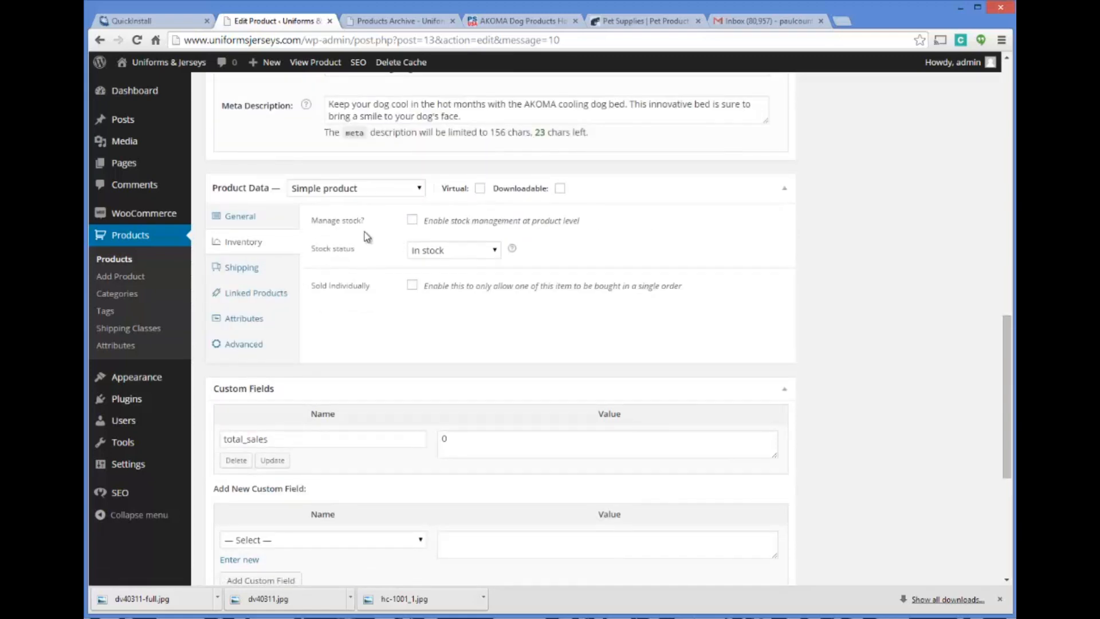
Look up the UPS ship weight on the supplier's product page and set the shipping weight to 4.2 lbs
click(259, 275)
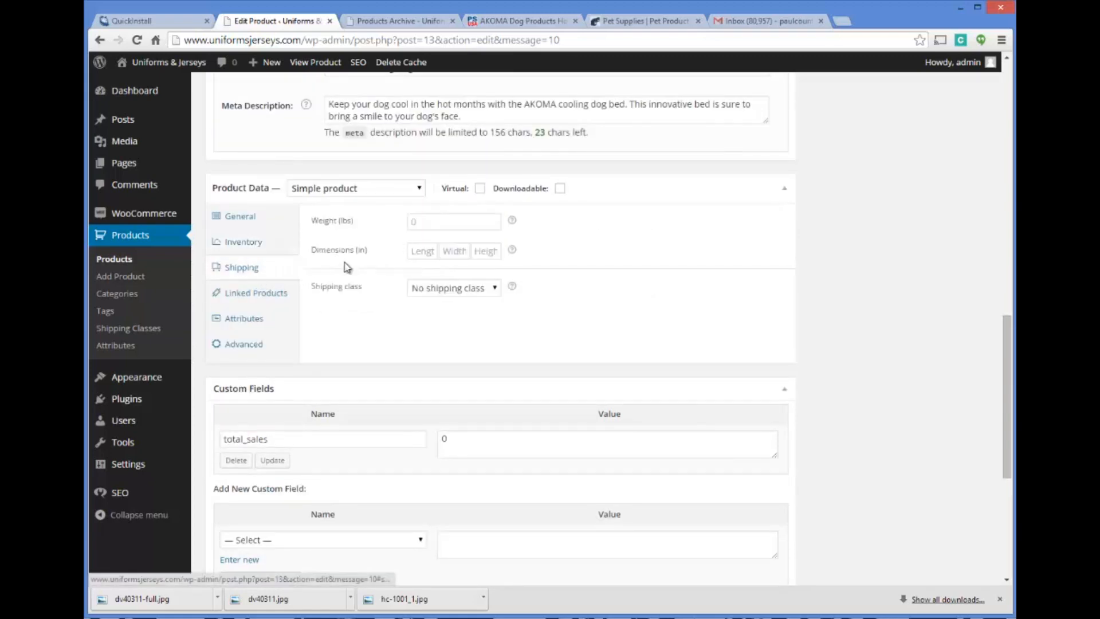
click(437, 222)
click(512, 15)
scroll(528, 350, down, 5)
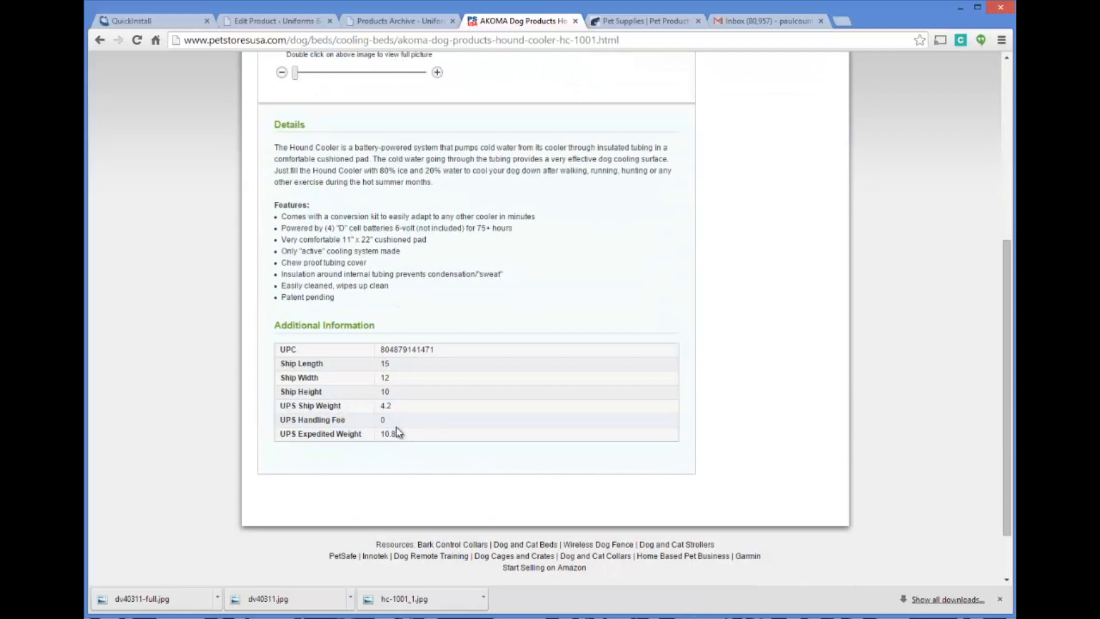
drag(401, 434, 434, 410)
drag(393, 445, 468, 435)
click(401, 22)
click(317, 23)
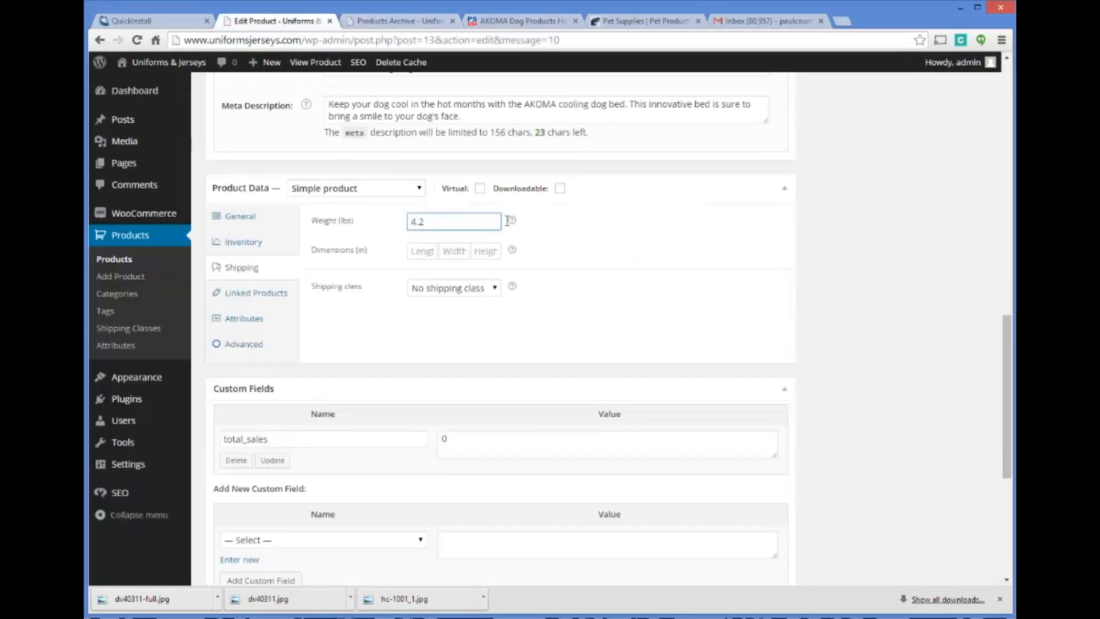
Look up the ship length, width and height on the supplier's product page and set the dimensions to 15 x 12 x 10 in
click(422, 251)
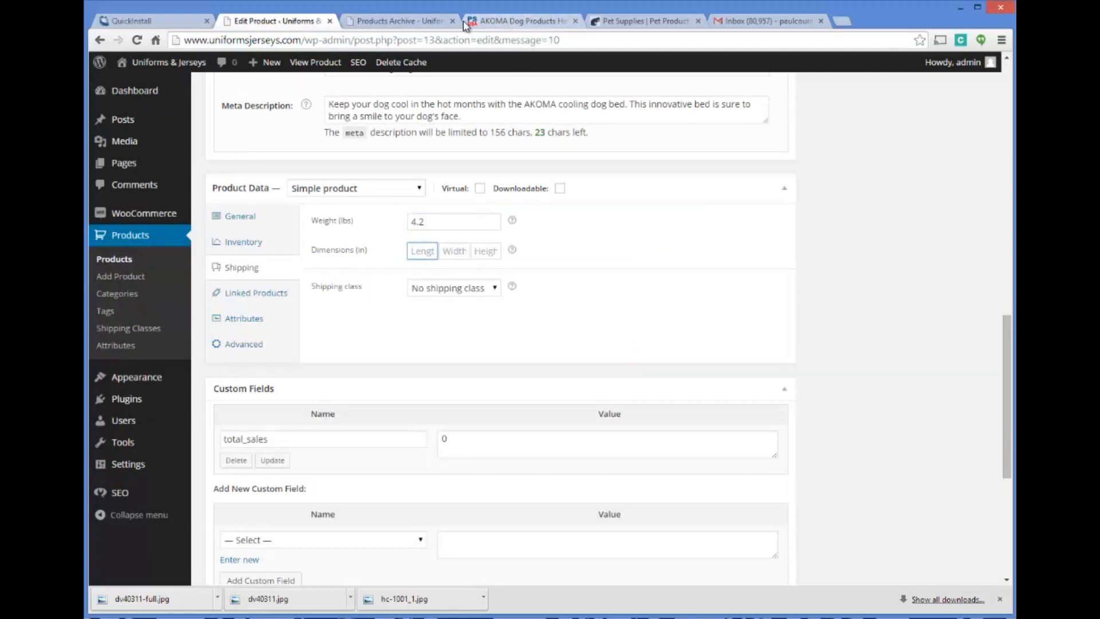
click(459, 22)
click(494, 22)
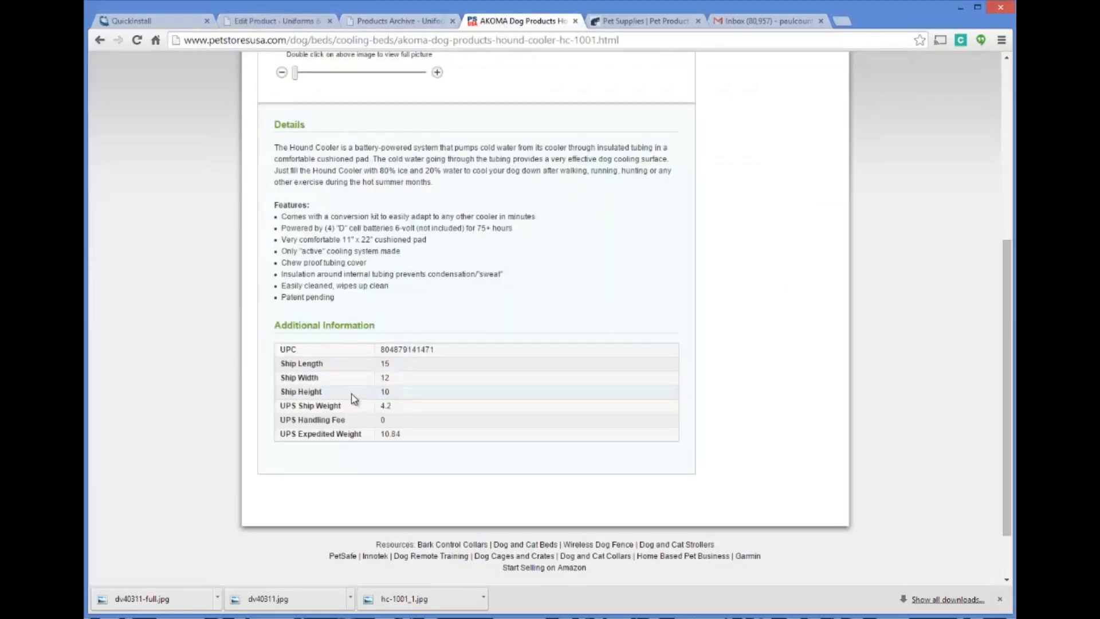
click(301, 22)
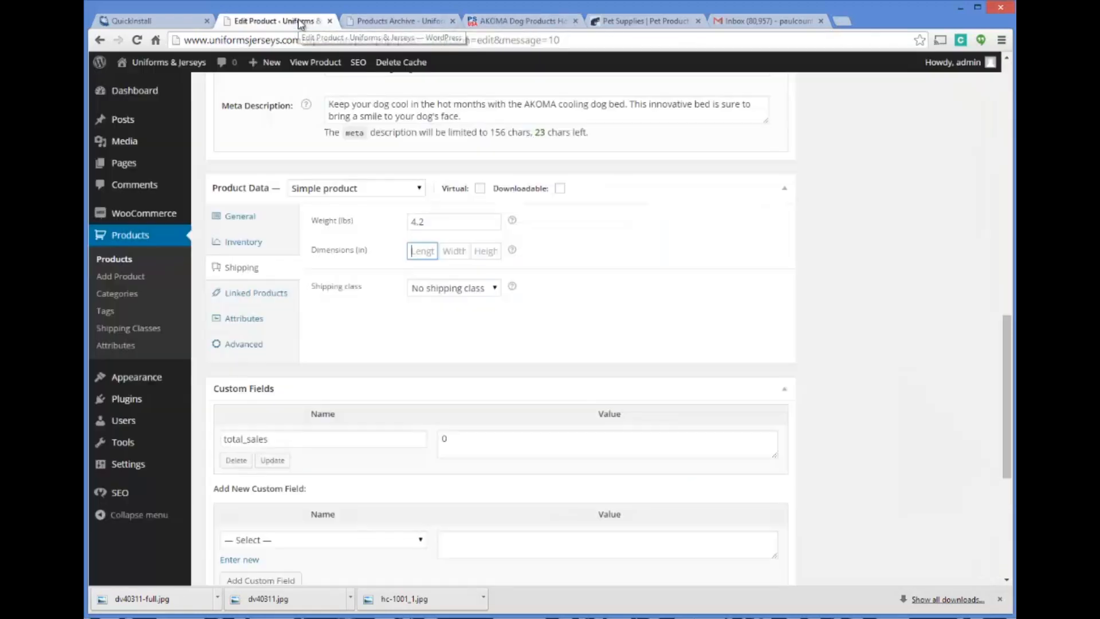
key(Tab)
text(12)
key(Tab)
text(10)
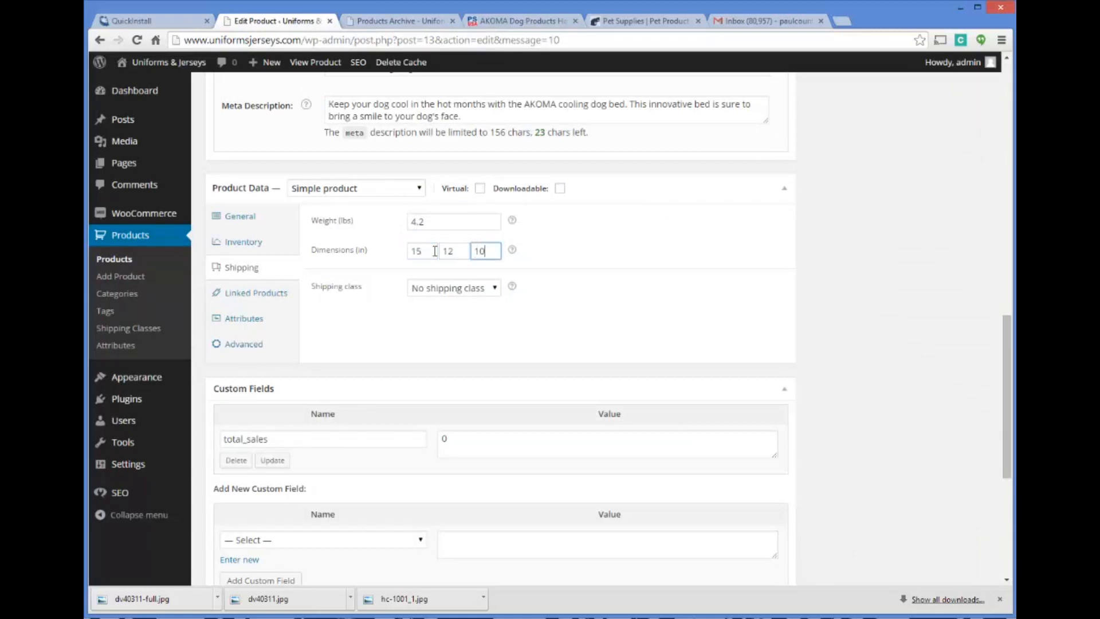
Review the product's shipping class choices and its linked product options for up-sells, cross-sells and grouping
click(496, 288)
click(499, 294)
scroll(470, 324, down, 1)
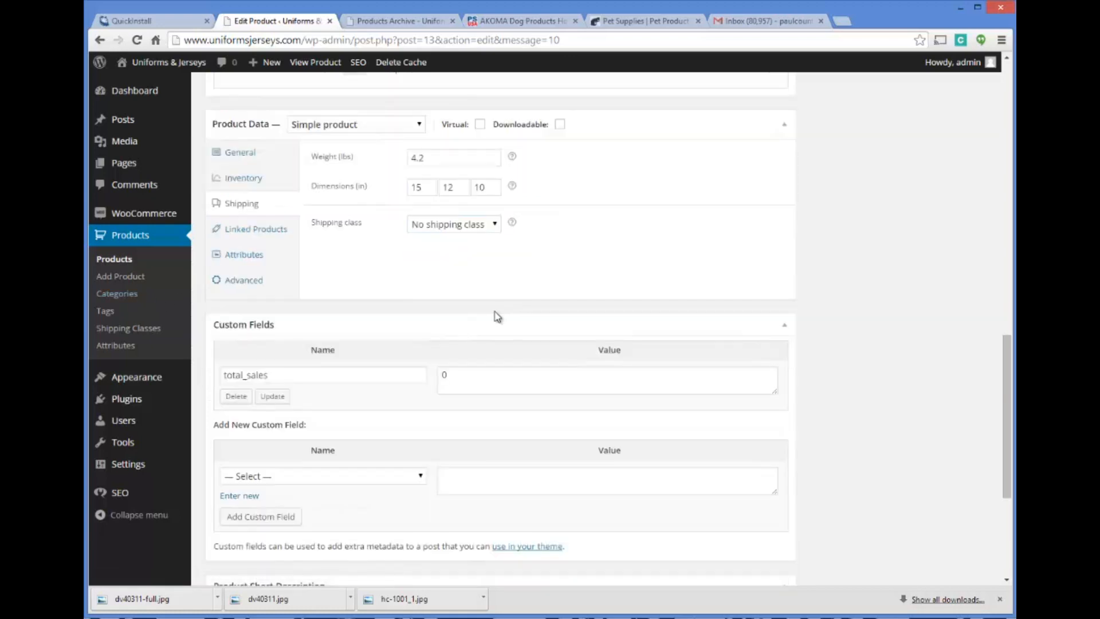
scroll(414, 264, down, 1)
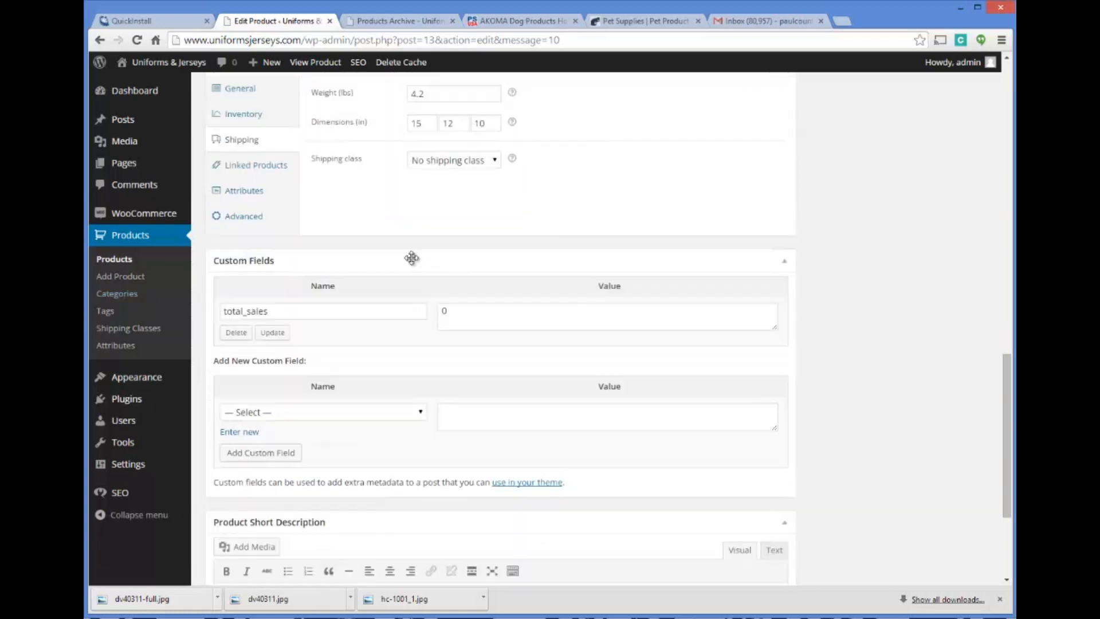
click(281, 172)
scroll(401, 217, up, 2)
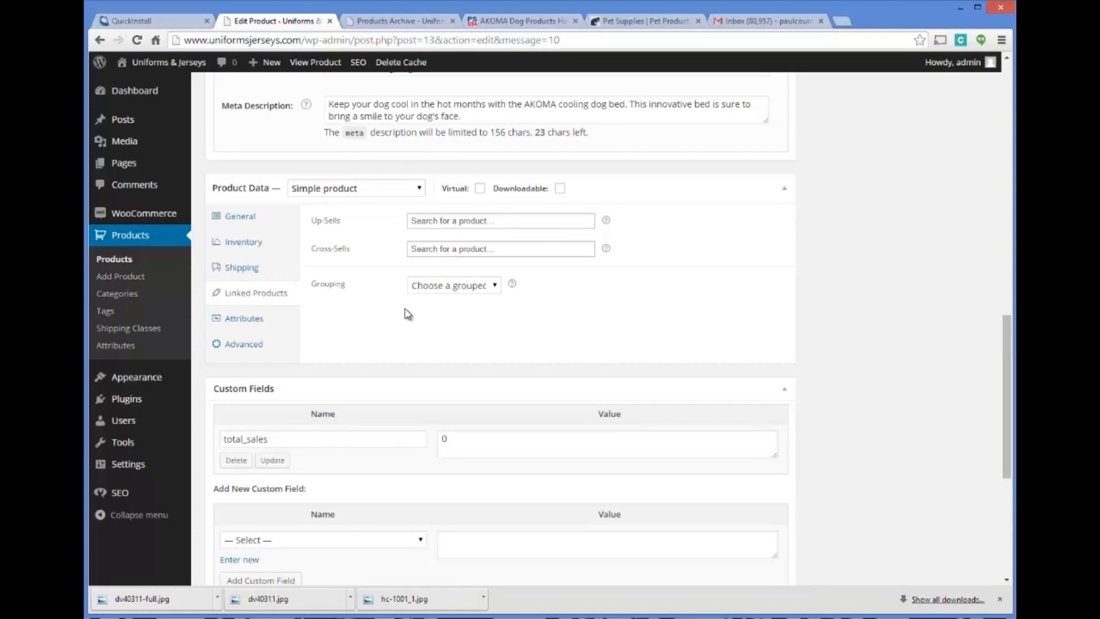
scroll(408, 314, up, 2)
scroll(397, 295, down, 2)
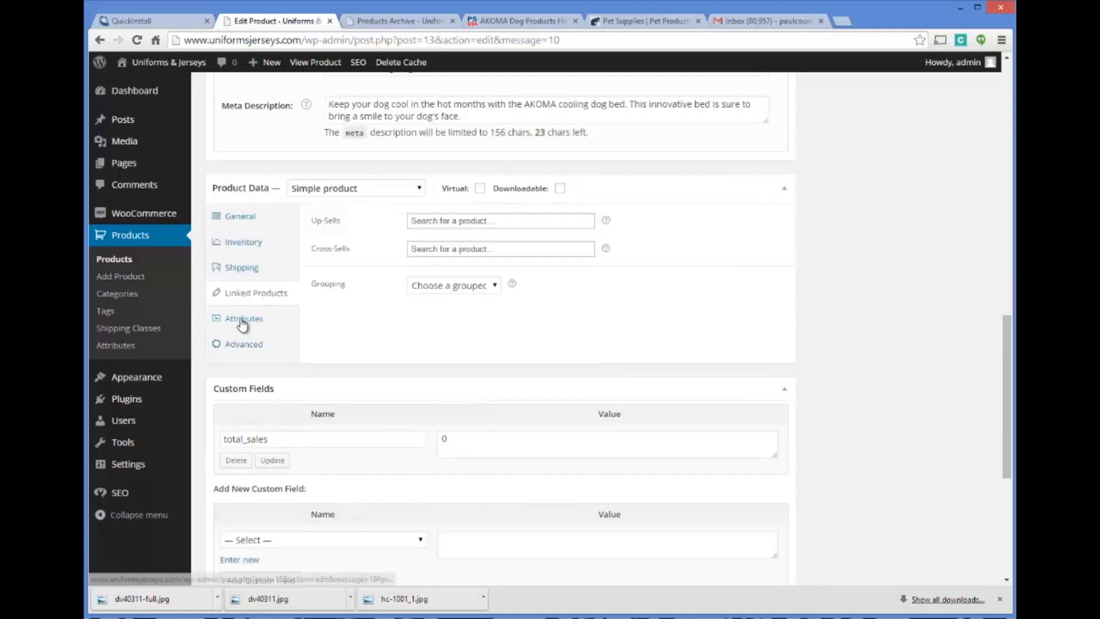
Review the product's attribute options and check the supplier's Hound Cooler page for comparison
click(243, 322)
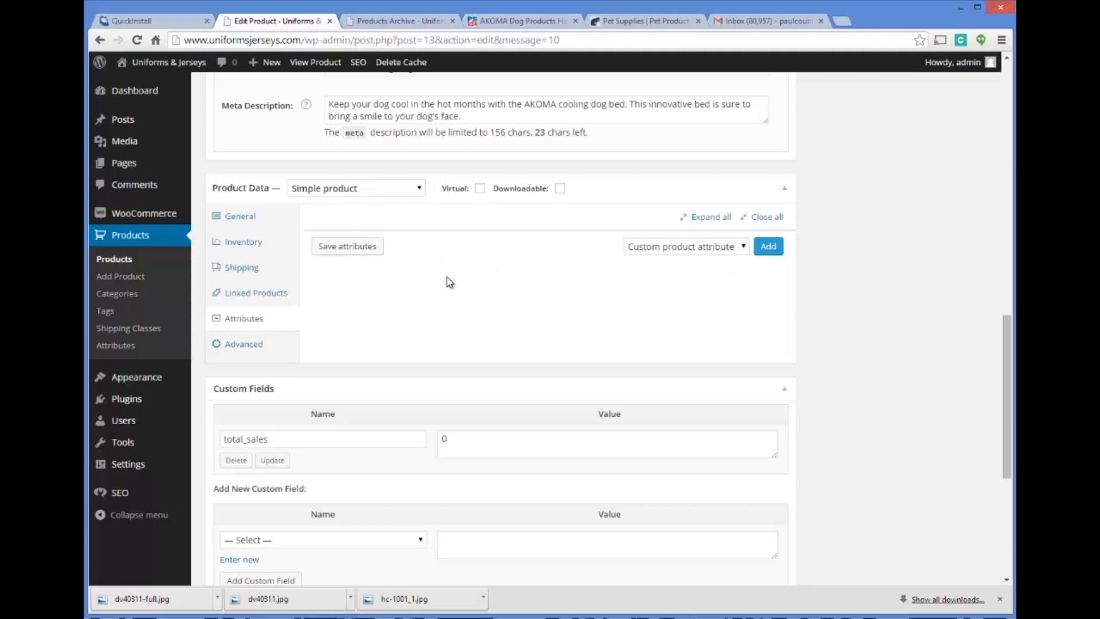
scroll(456, 276, up, 4)
scroll(461, 273, down, 5)
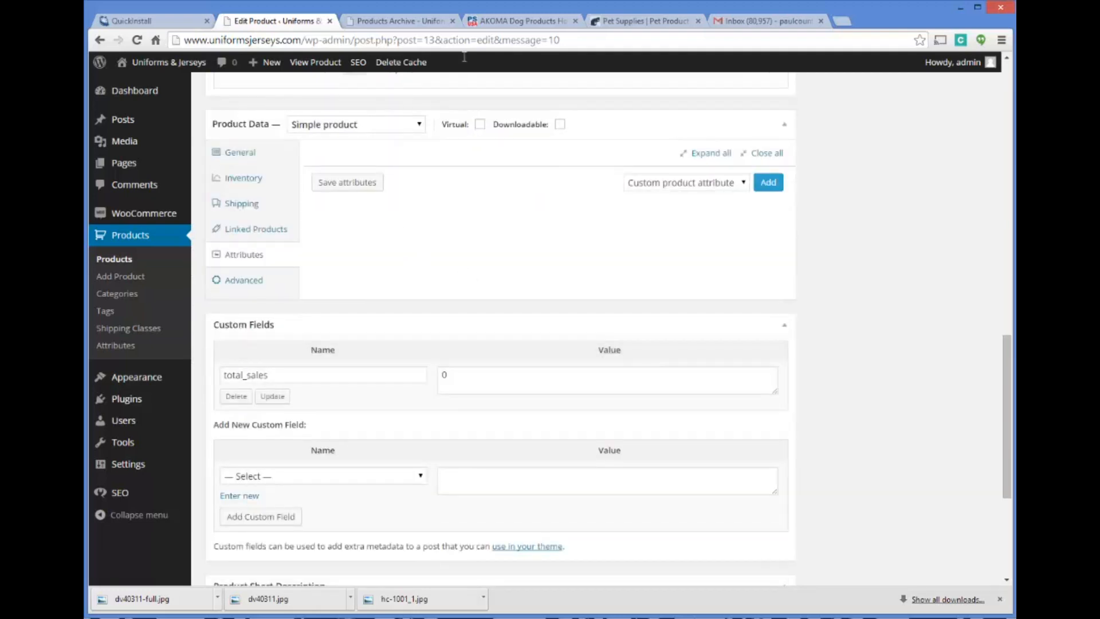
click(513, 21)
click(294, 22)
scroll(406, 265, down, 1)
scroll(424, 240, up, 2)
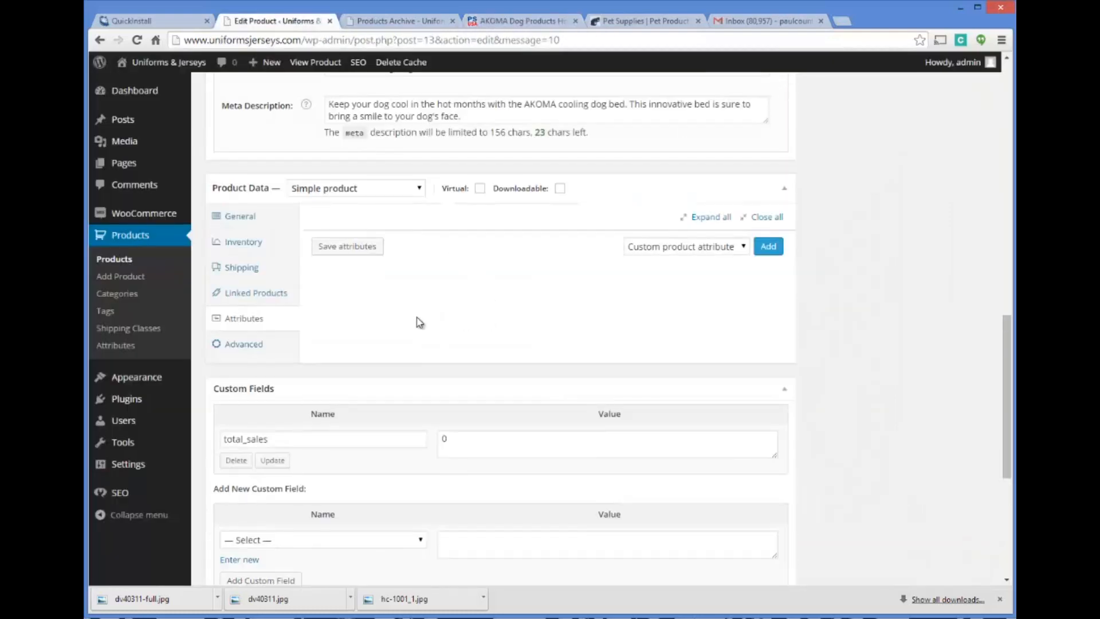
Check what the purchase note is for and enable reviews in the product's advanced options
click(234, 344)
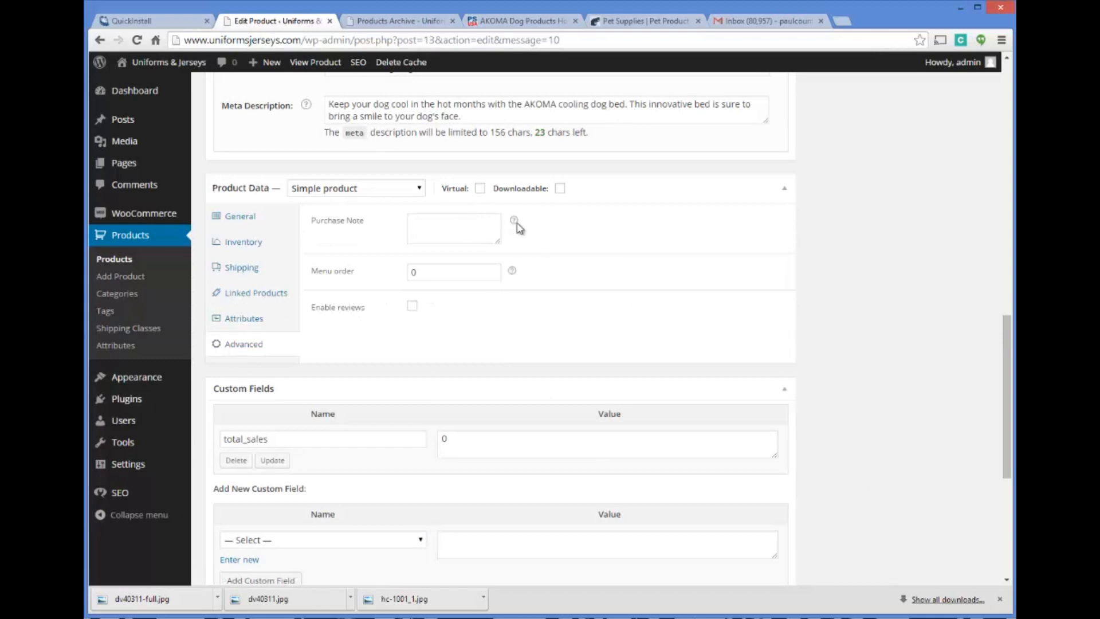
mouse_move(515, 224)
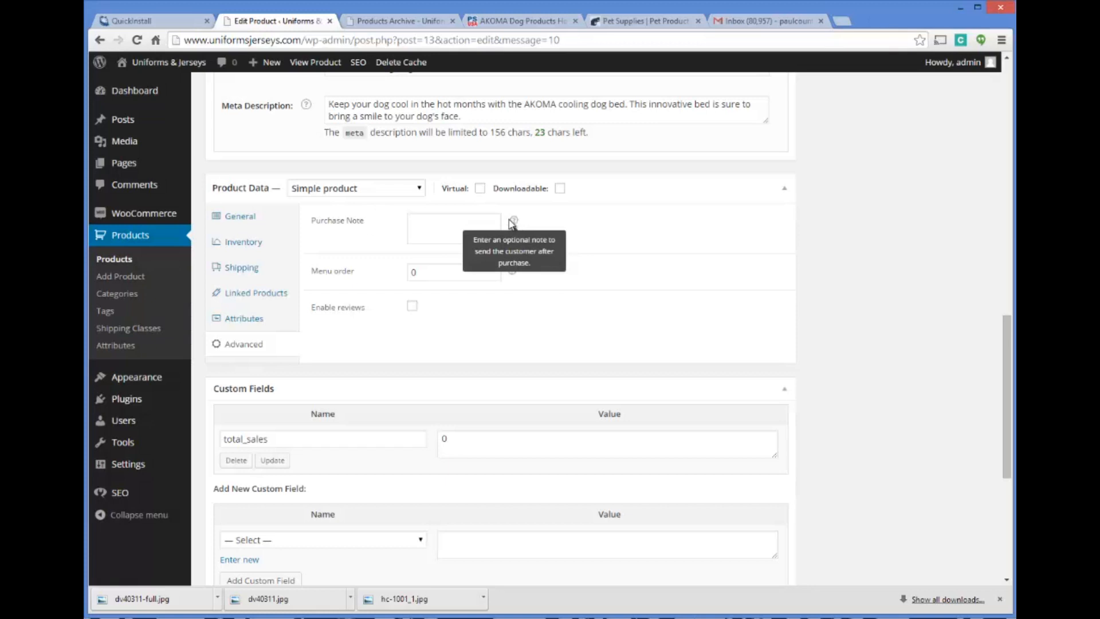
click(450, 223)
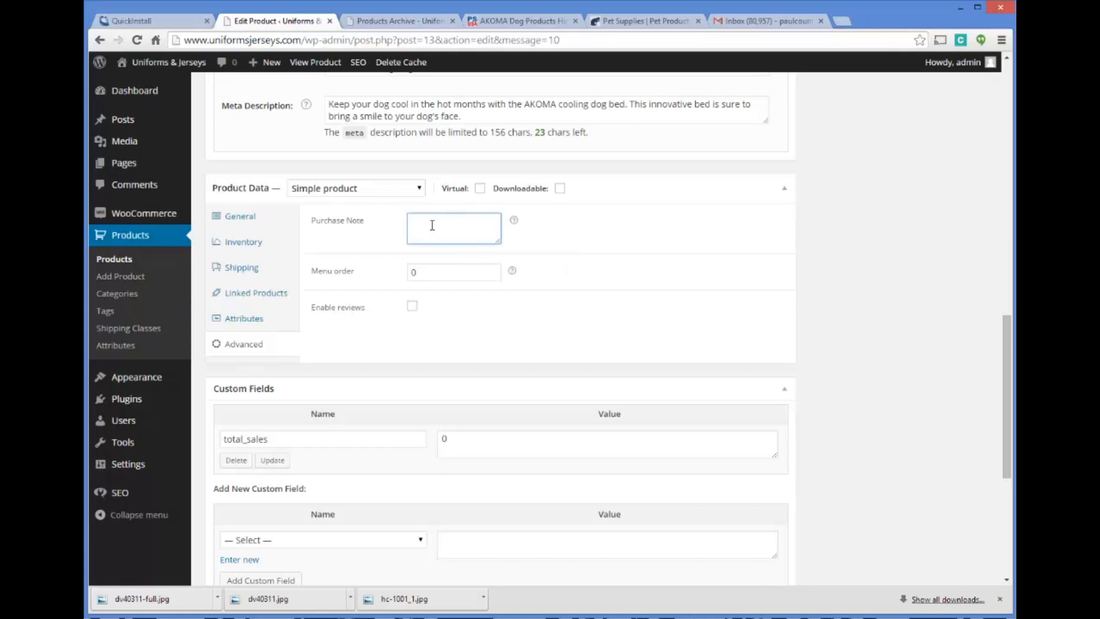
click(412, 306)
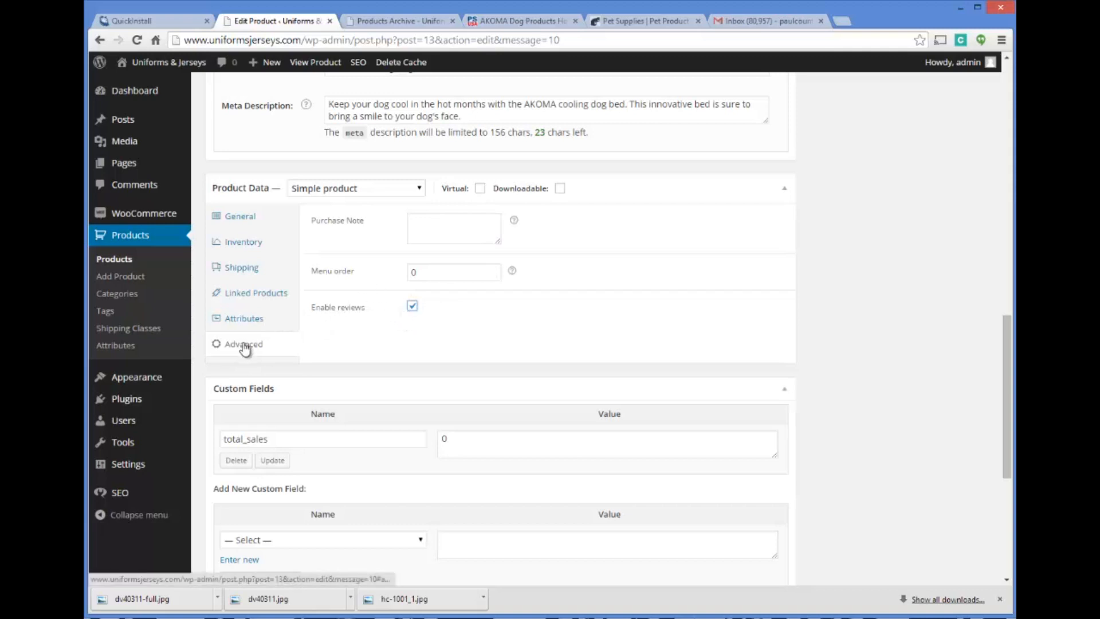
Copy the opening sentence of the main description, about the battery-powered cooling dog bed system, into the product short description
scroll(361, 328, down, 1)
scroll(361, 328, down, 4)
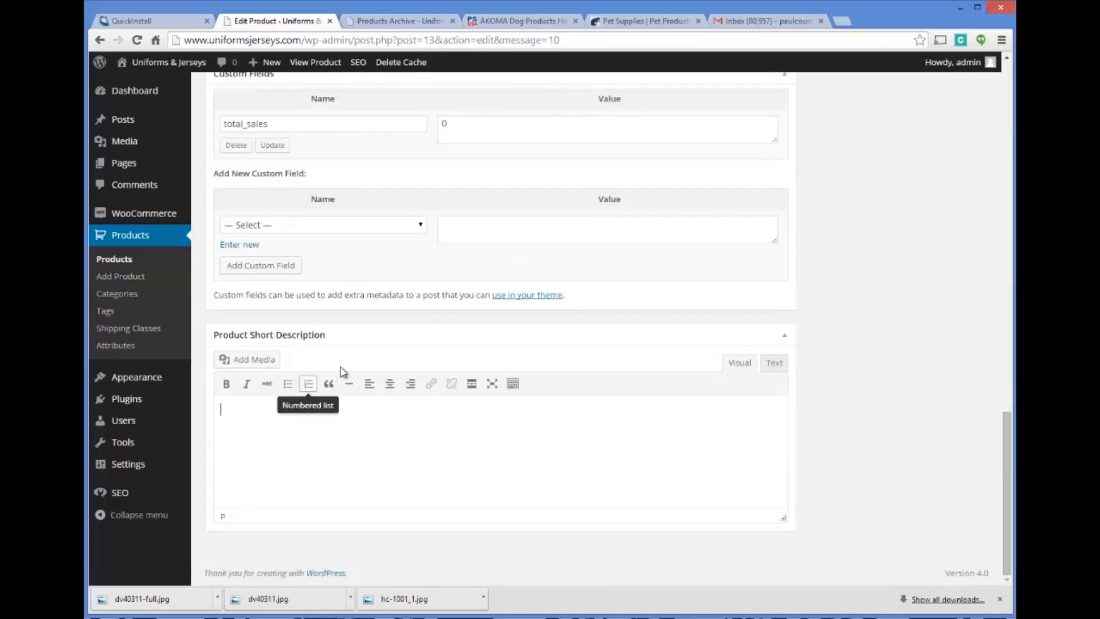
scroll(403, 333, up, 10)
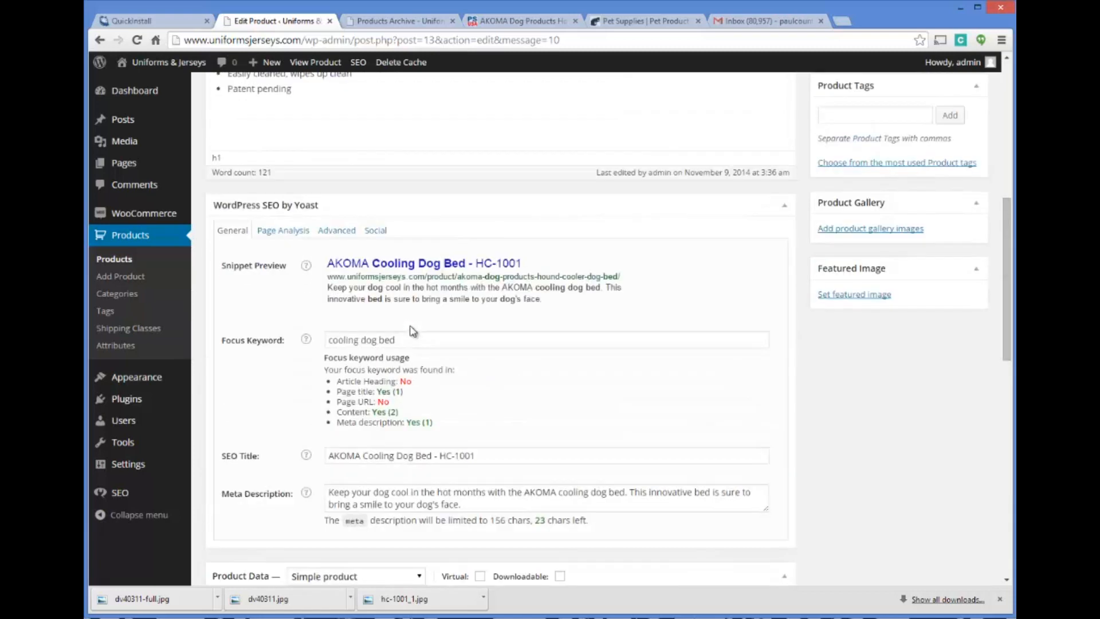
scroll(352, 364, up, 6)
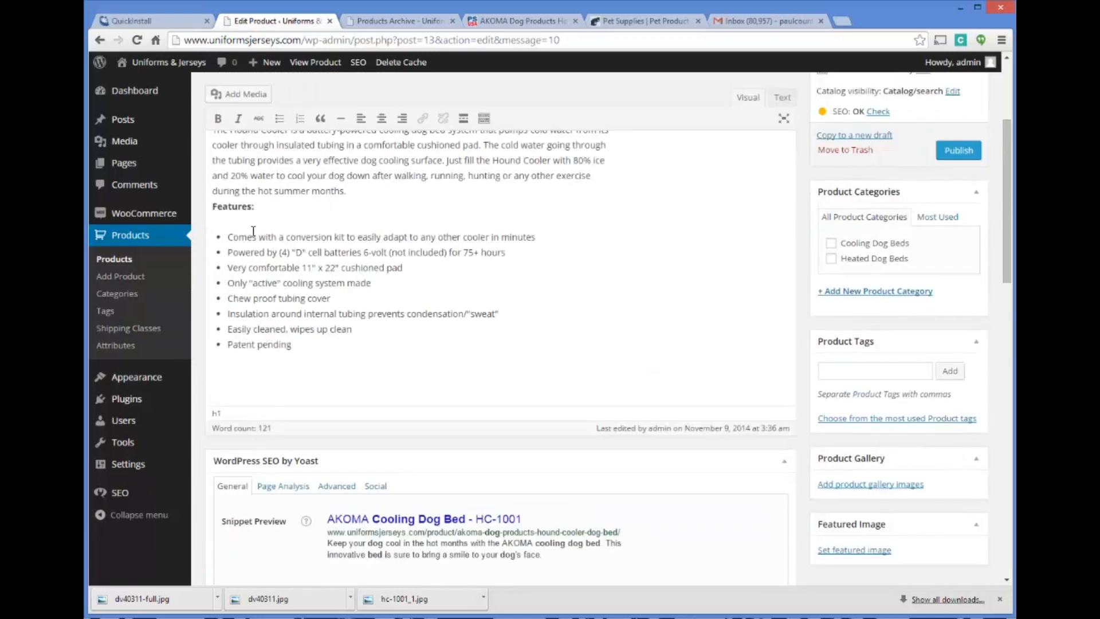
drag(215, 257, 490, 269)
key(ctrl+c)
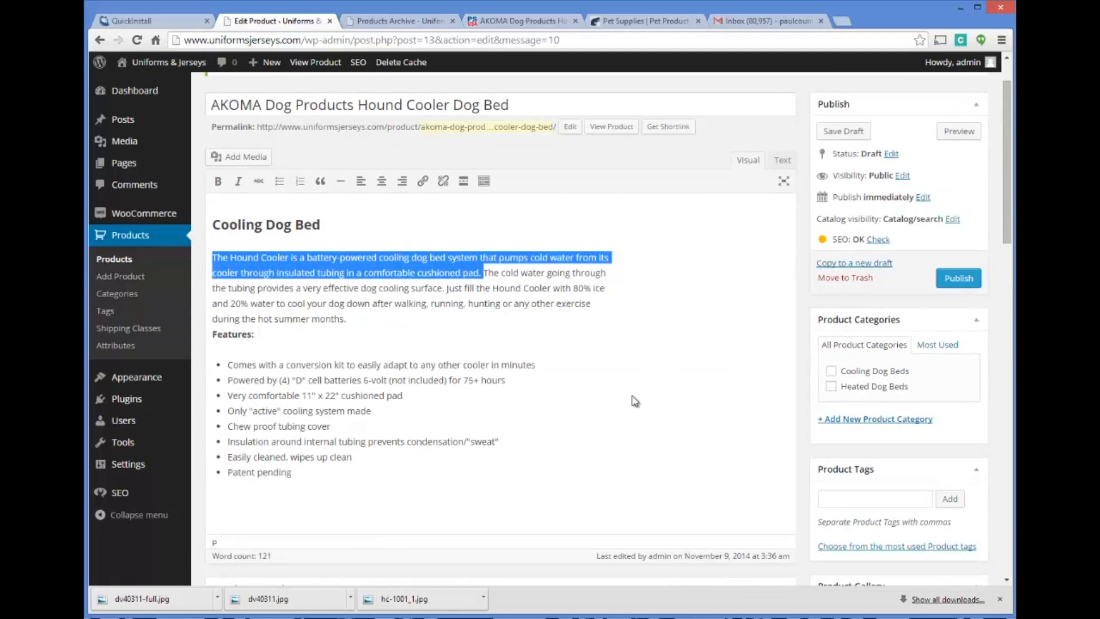
scroll(635, 401, down, 15)
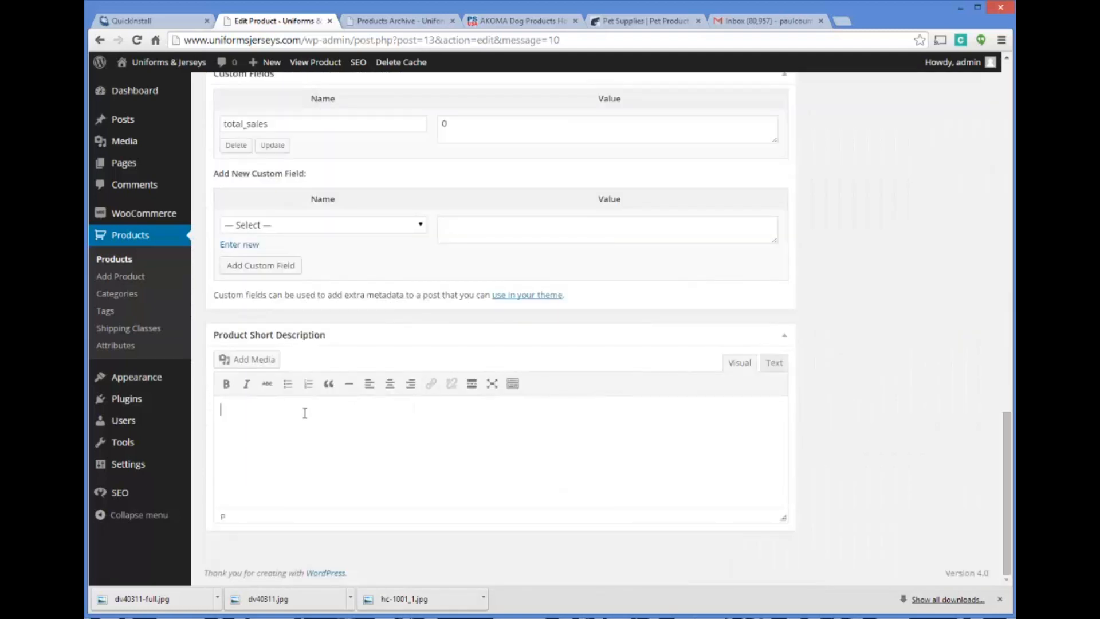
click(314, 408)
key(ctrl+v)
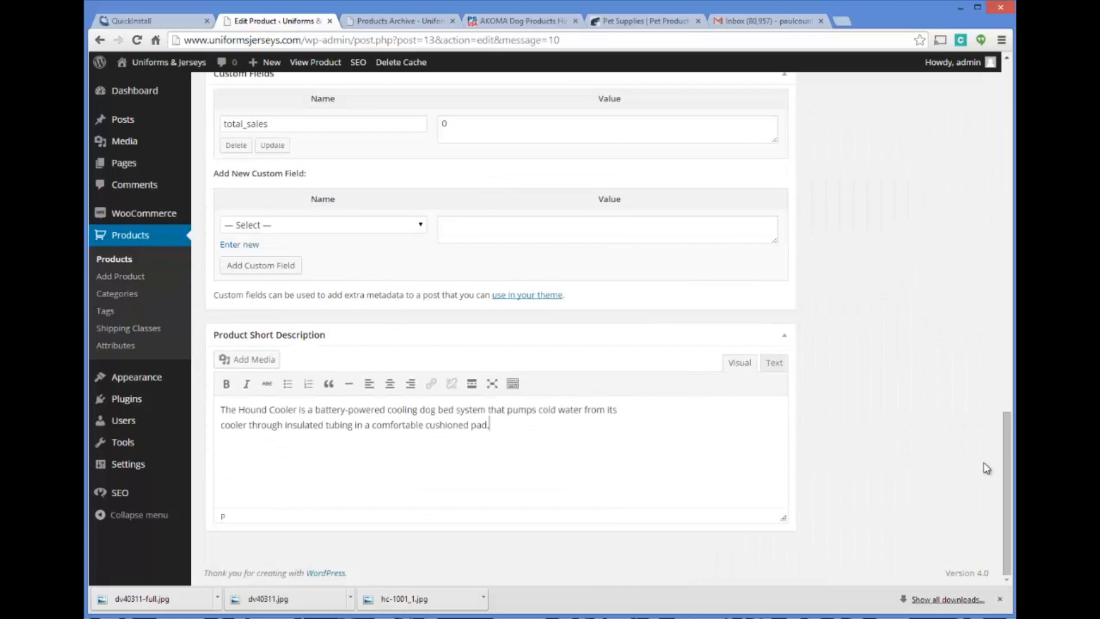
Assign the product to Cooling Dog Beds with the tags "cooling dog beds" and "dog beds", and publish it
drag(1006, 473, 1010, 118)
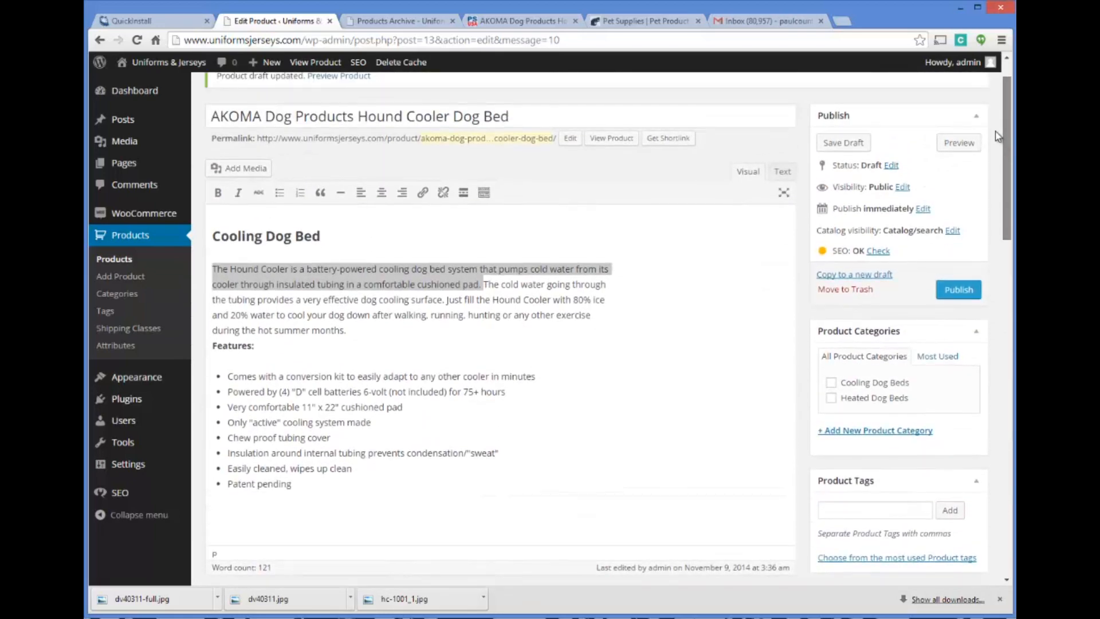
click(831, 383)
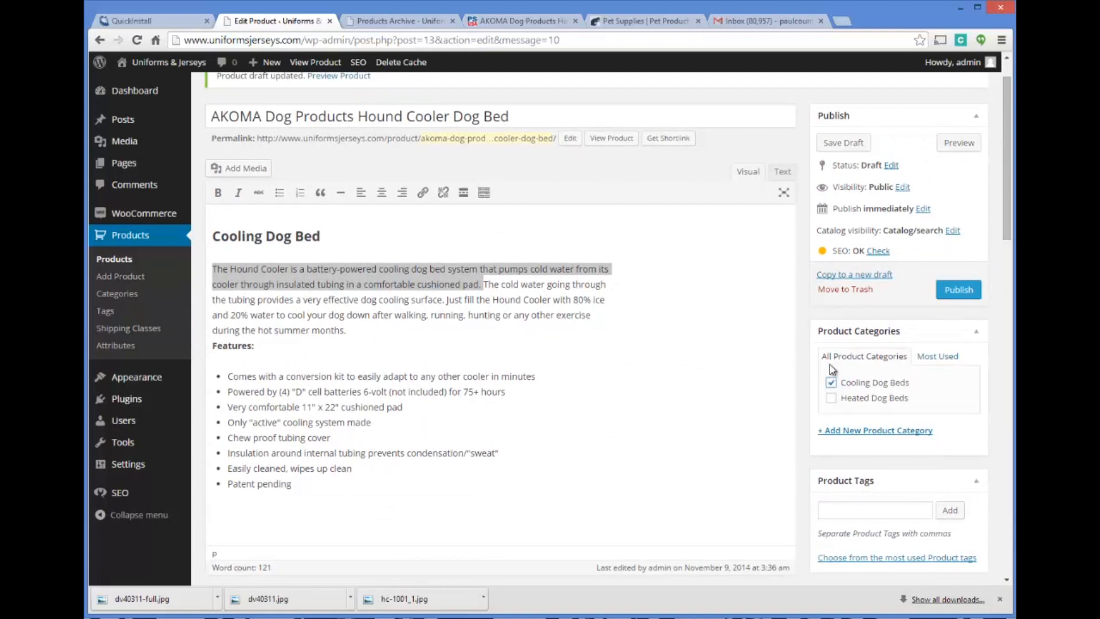
click(890, 511)
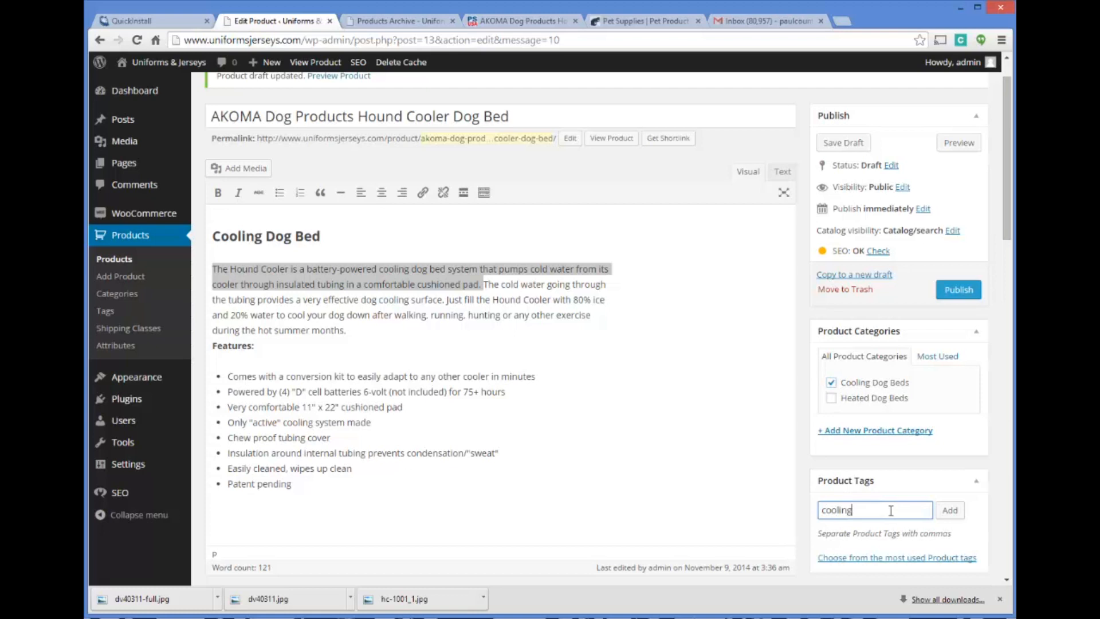
text(cooling dog beds, dog beds)
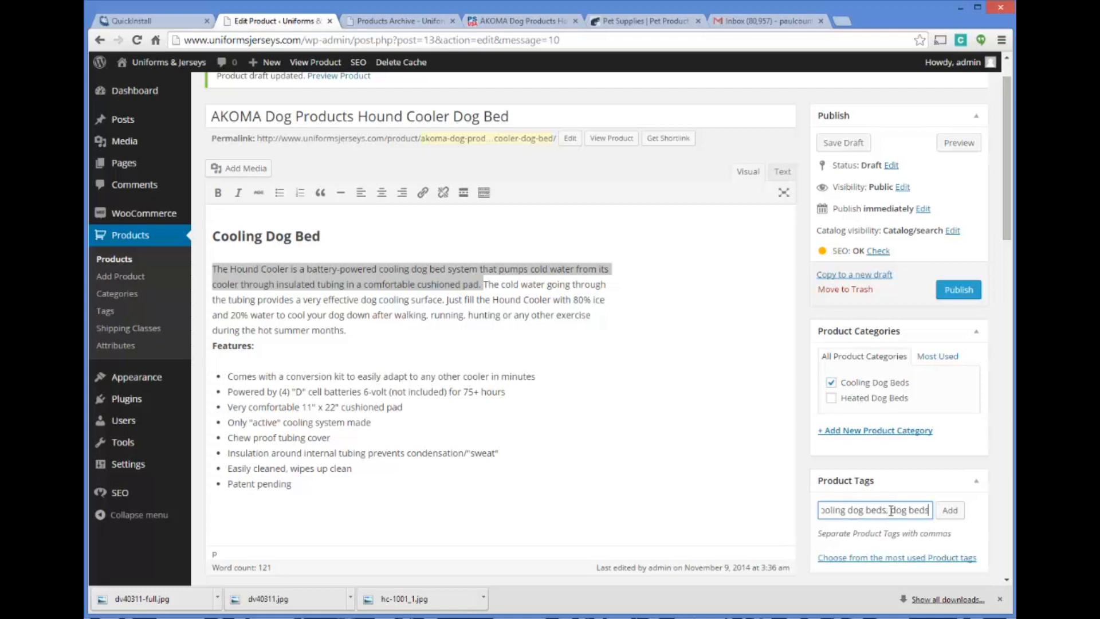
click(950, 510)
click(958, 290)
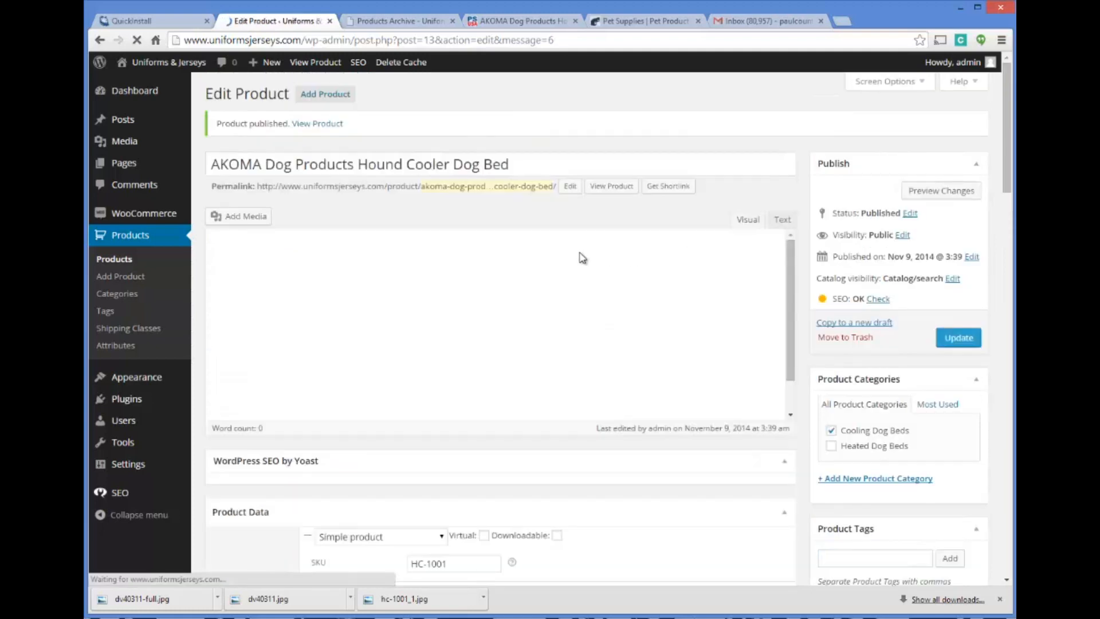
Change the product's permalink slug to akoma-cooling-dog-bed and update the published product
click(570, 185)
drag(425, 186, 535, 186)
drag(607, 182, 669, 189)
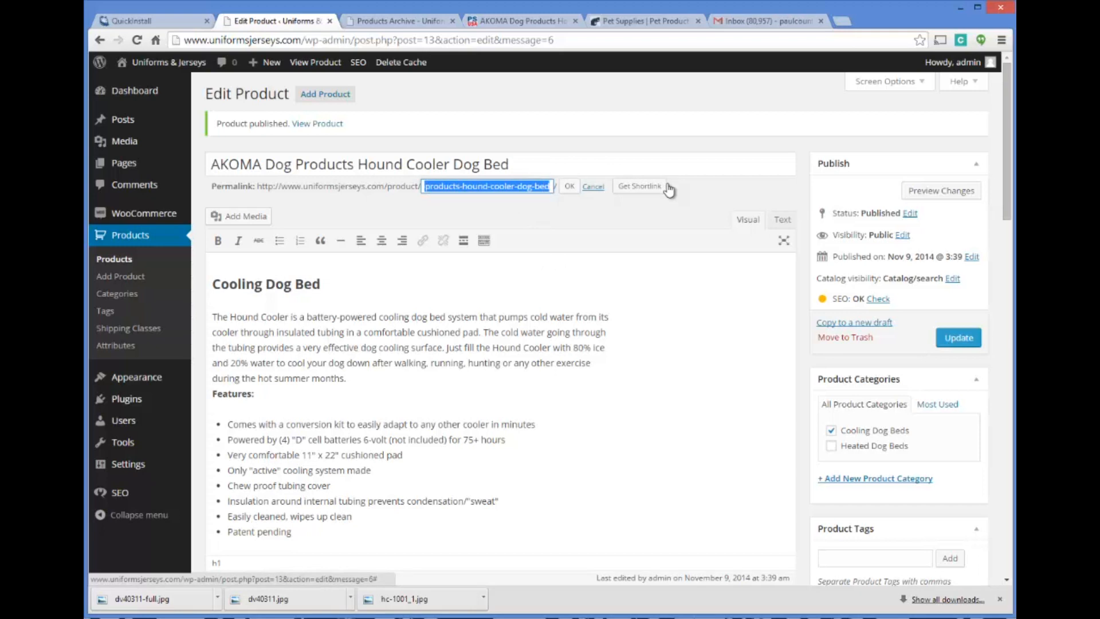
text(akoma-cooling)
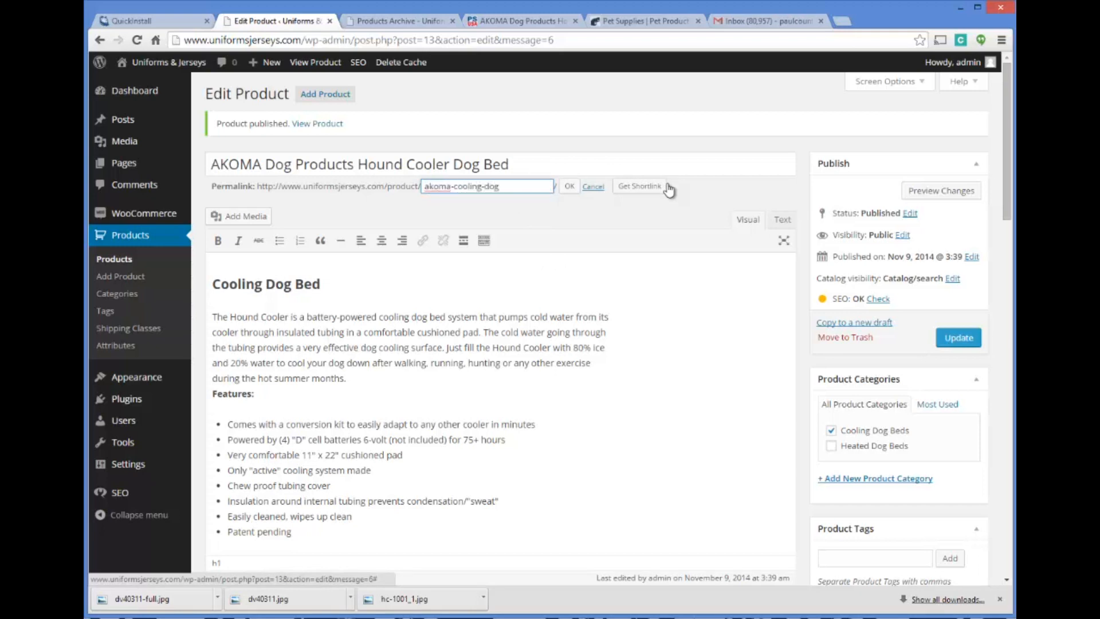
click(571, 187)
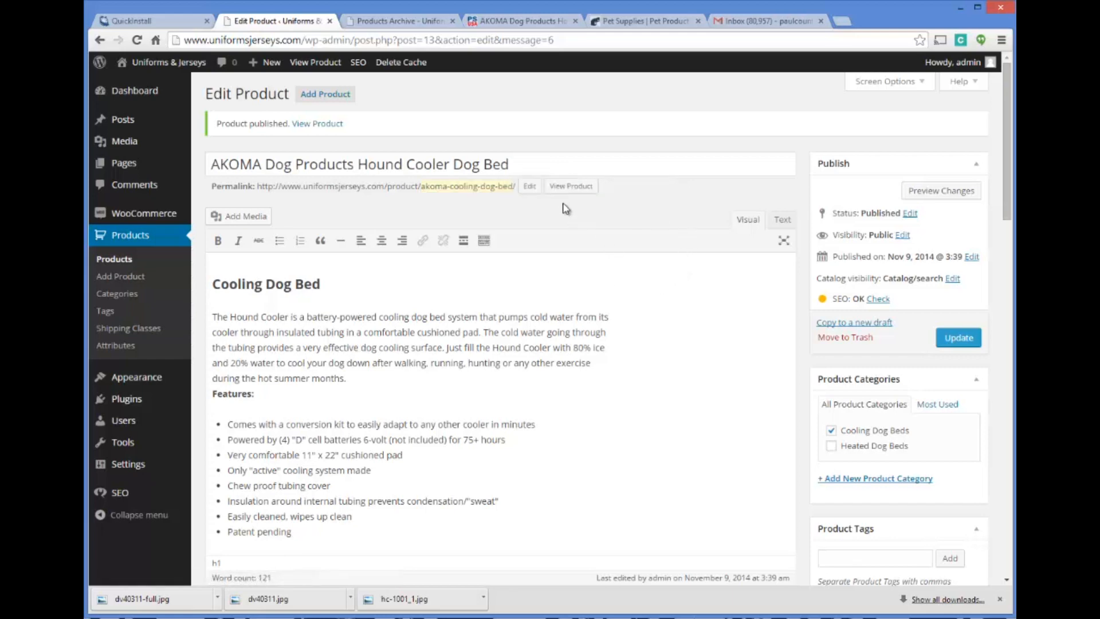
scroll(773, 297, down, 8)
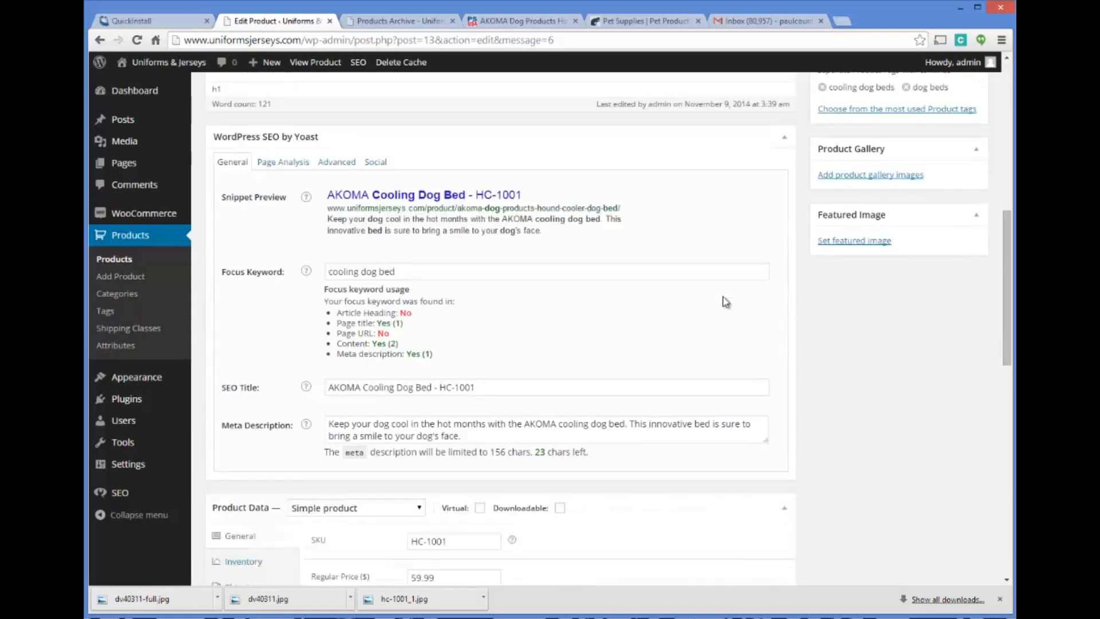
scroll(710, 292, down, 1)
scroll(721, 298, up, 7)
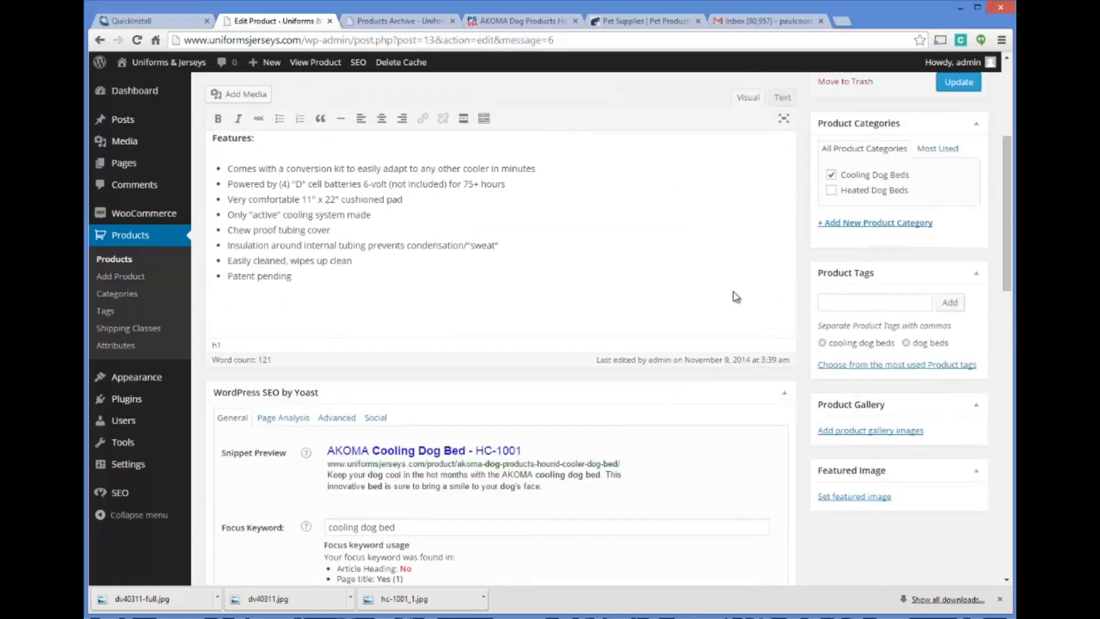
click(949, 146)
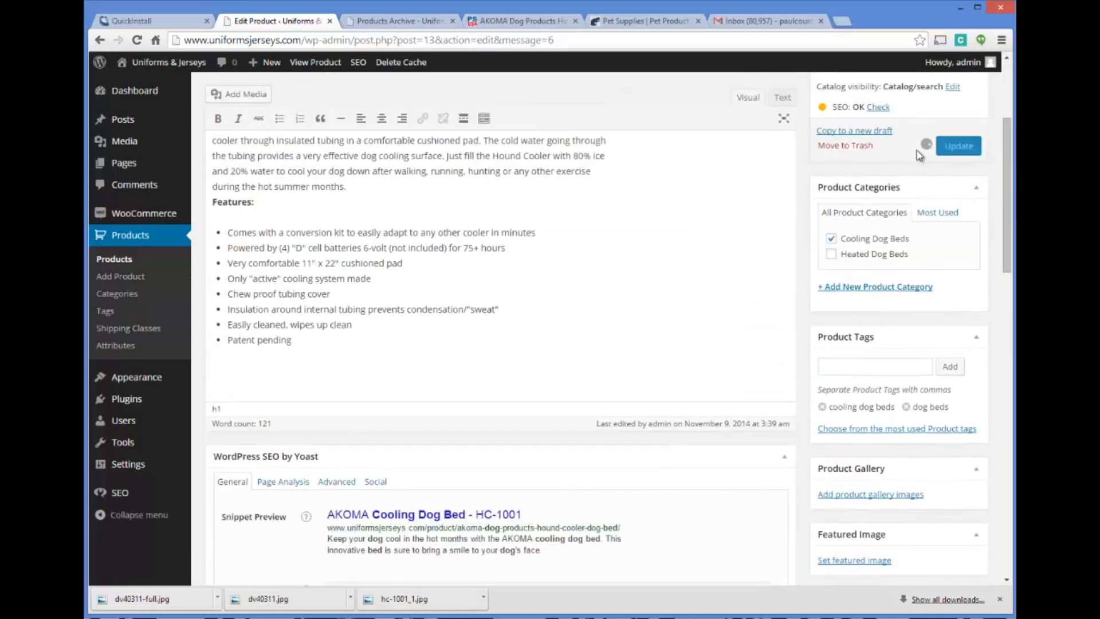
scroll(860, 307, up, 3)
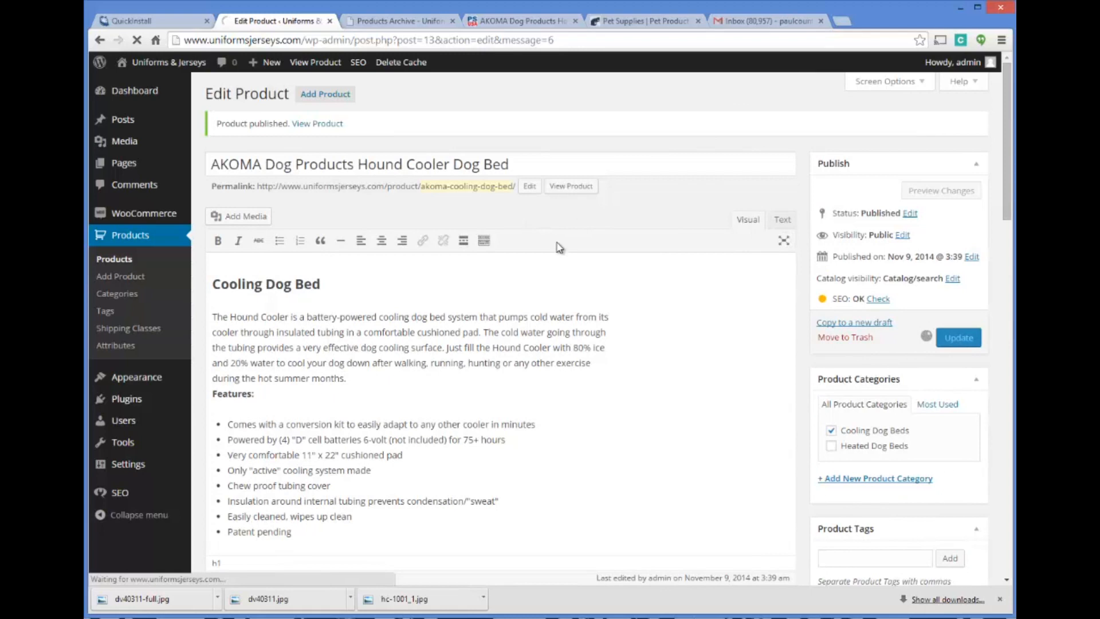
Reload the store's shop page to check the product listing
click(367, 21)
click(321, 41)
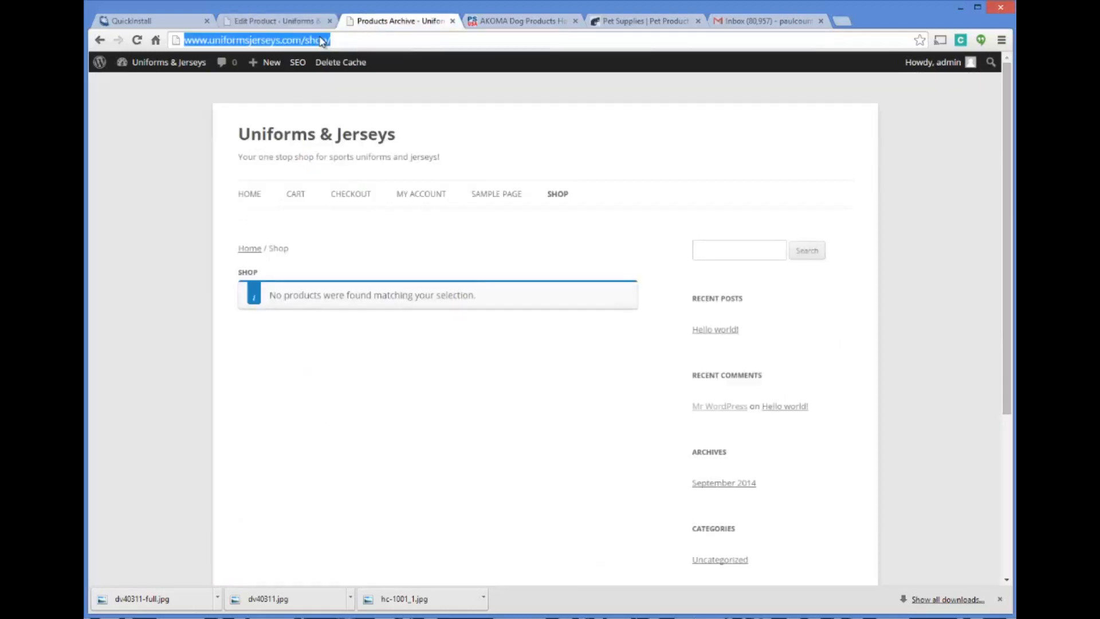
key(Return)
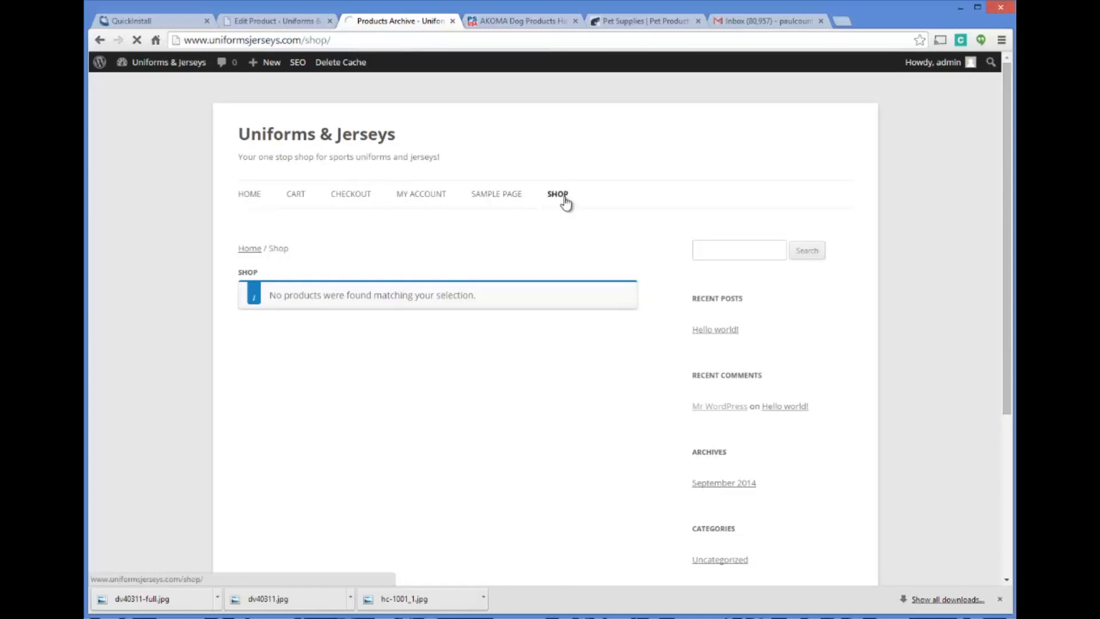
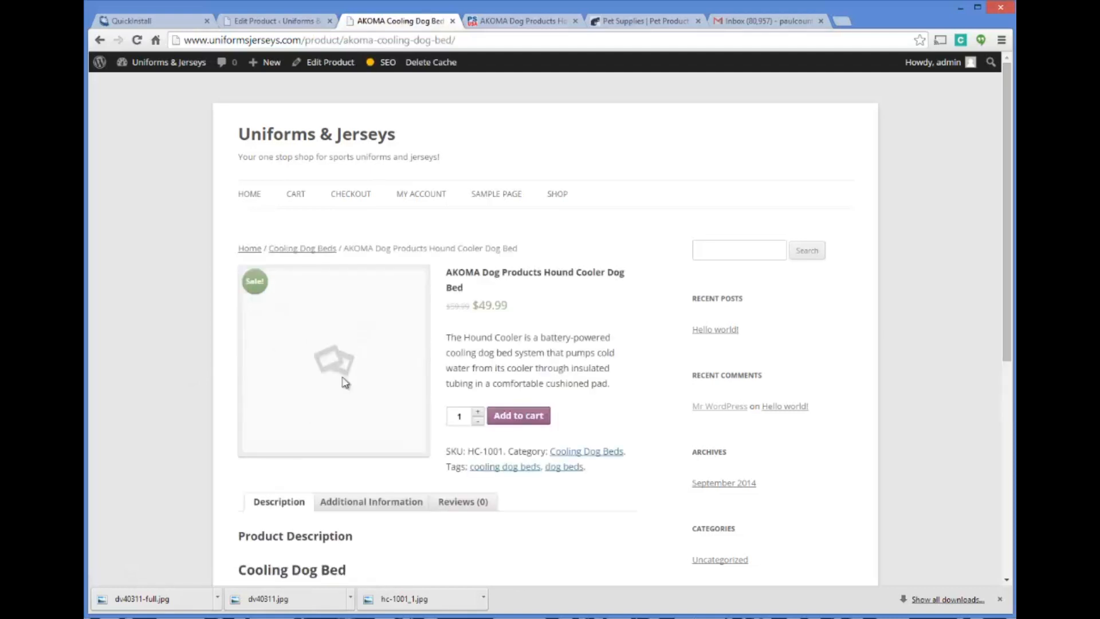
Review the cooling dog bed's store page, including its description and additional information, alongside the supplier's product details
scroll(446, 308, down, 3)
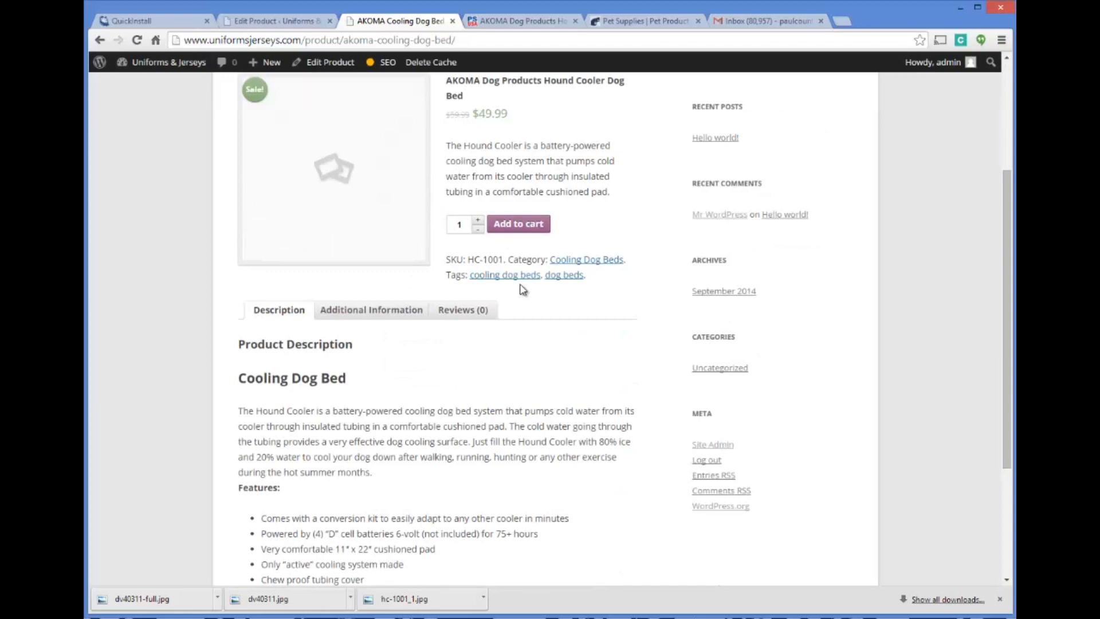
scroll(522, 289, down, 3)
scroll(510, 293, up, 3)
scroll(504, 288, down, 3)
scroll(495, 304, up, 3)
click(419, 323)
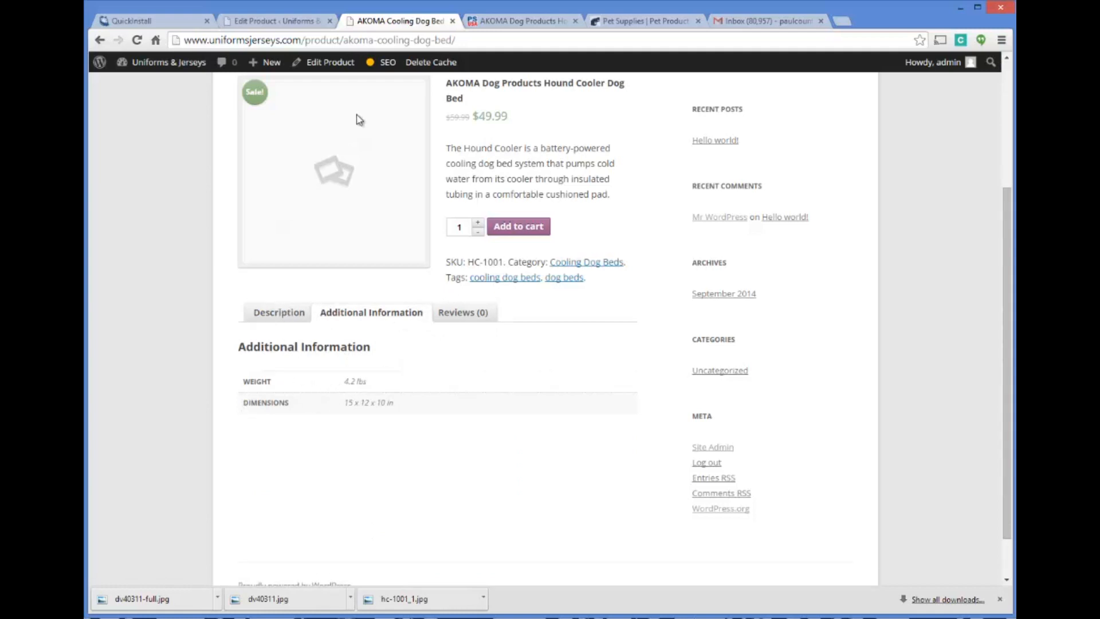
click(490, 22)
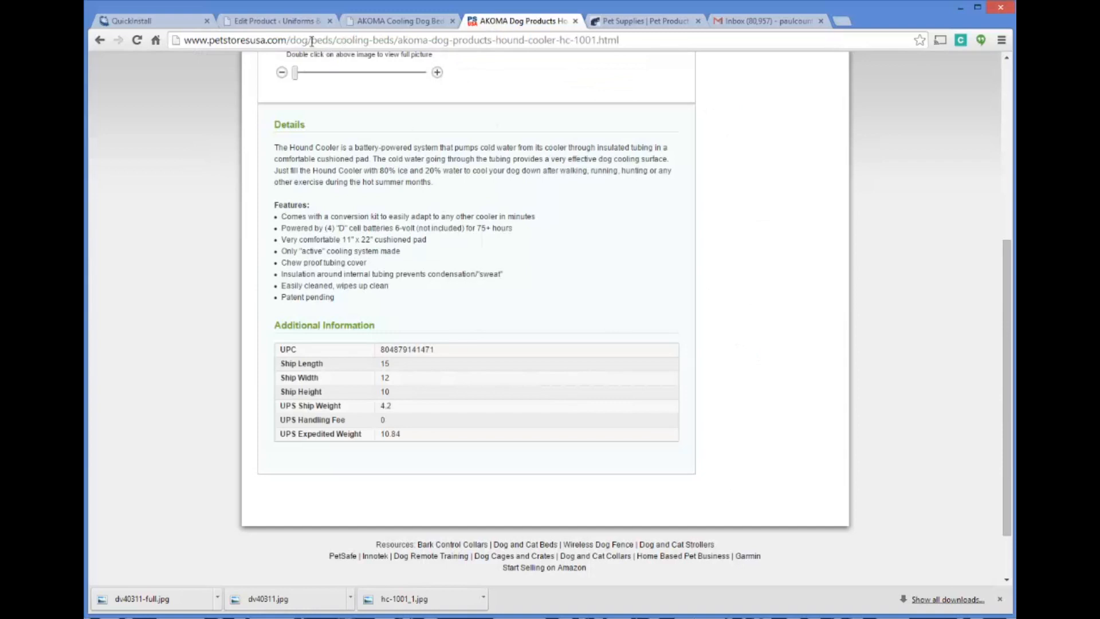
click(314, 23)
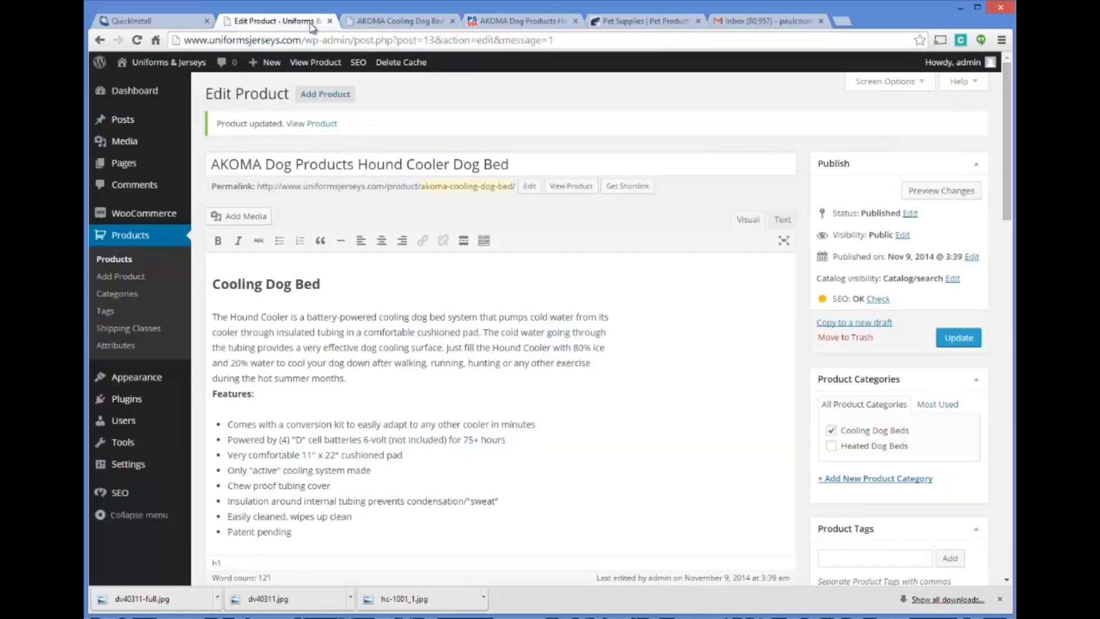
click(389, 21)
scroll(377, 283, up, 3)
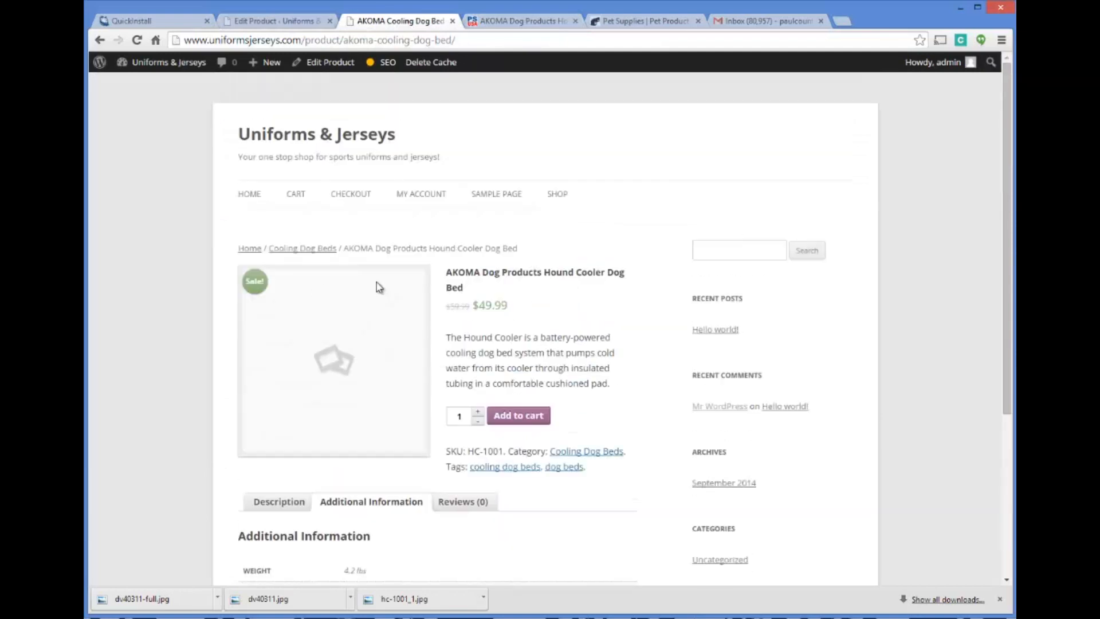
Try inserting the hc-1001_1.jpg image above the Cooling Dog Bed heading in the product's main description, and remove it again
click(286, 23)
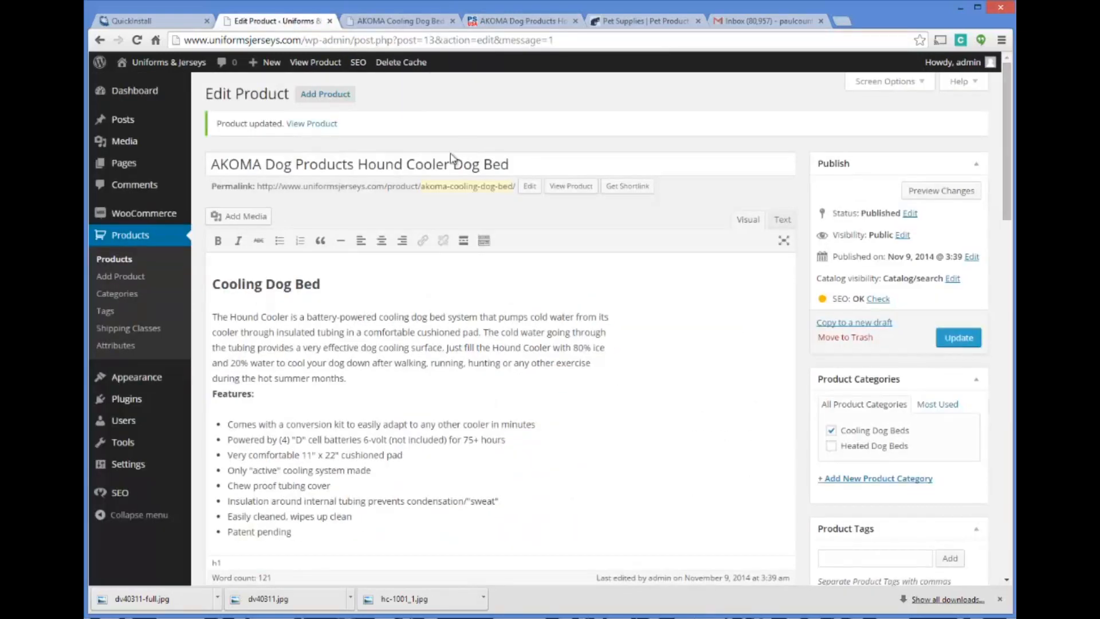
scroll(494, 291, down, 1)
scroll(486, 297, down, 13)
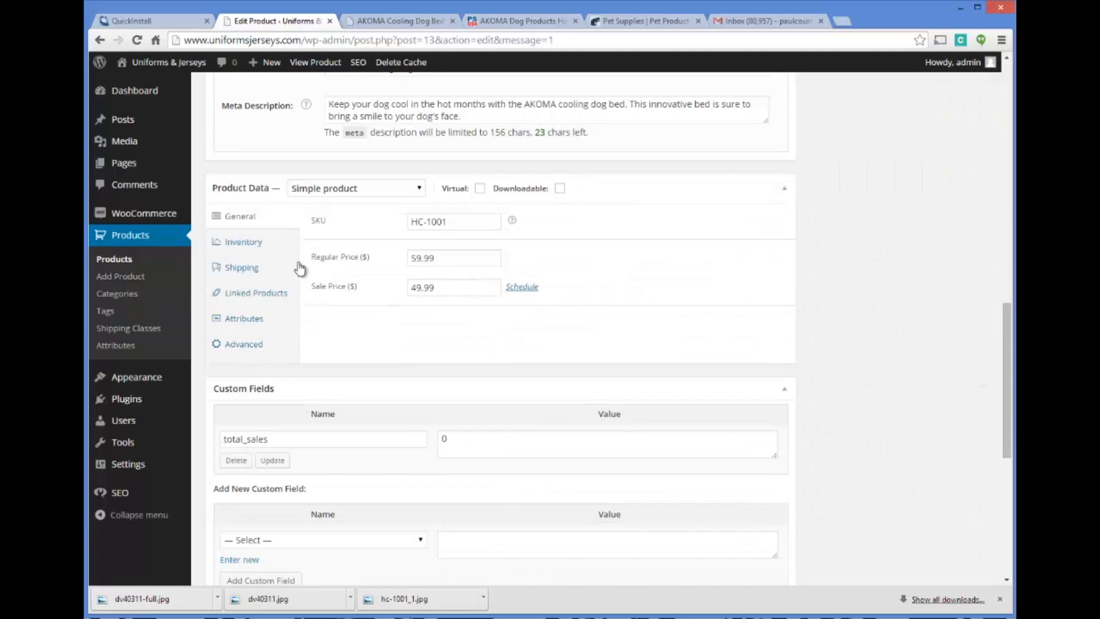
scroll(299, 268, down, 2)
scroll(431, 256, down, 4)
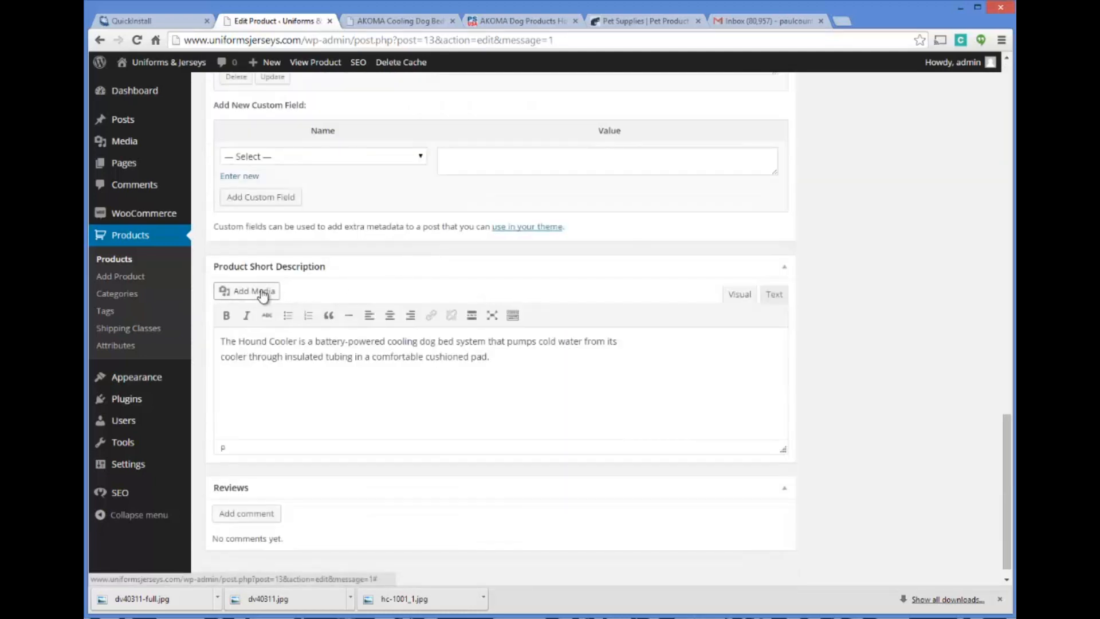
scroll(252, 264, up, 9)
scroll(252, 265, up, 10)
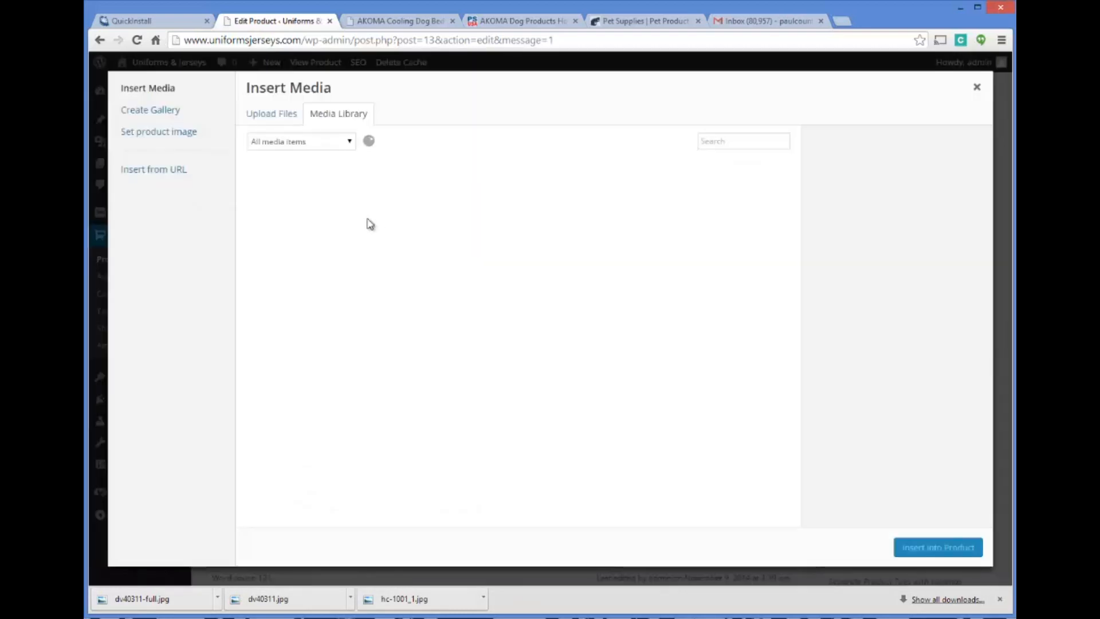
click(350, 208)
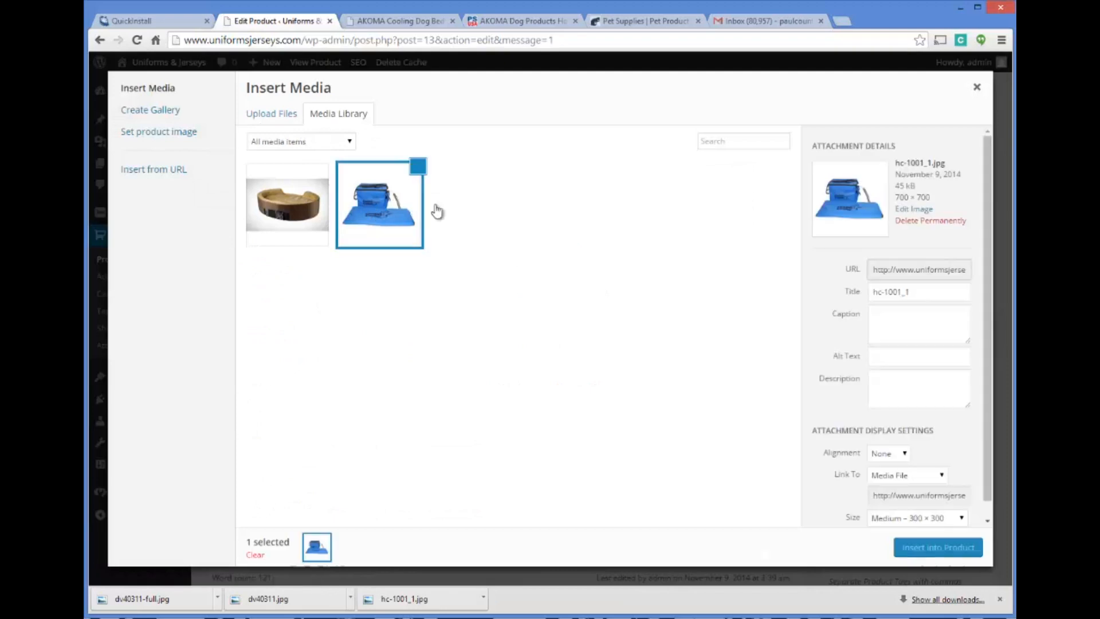
click(911, 548)
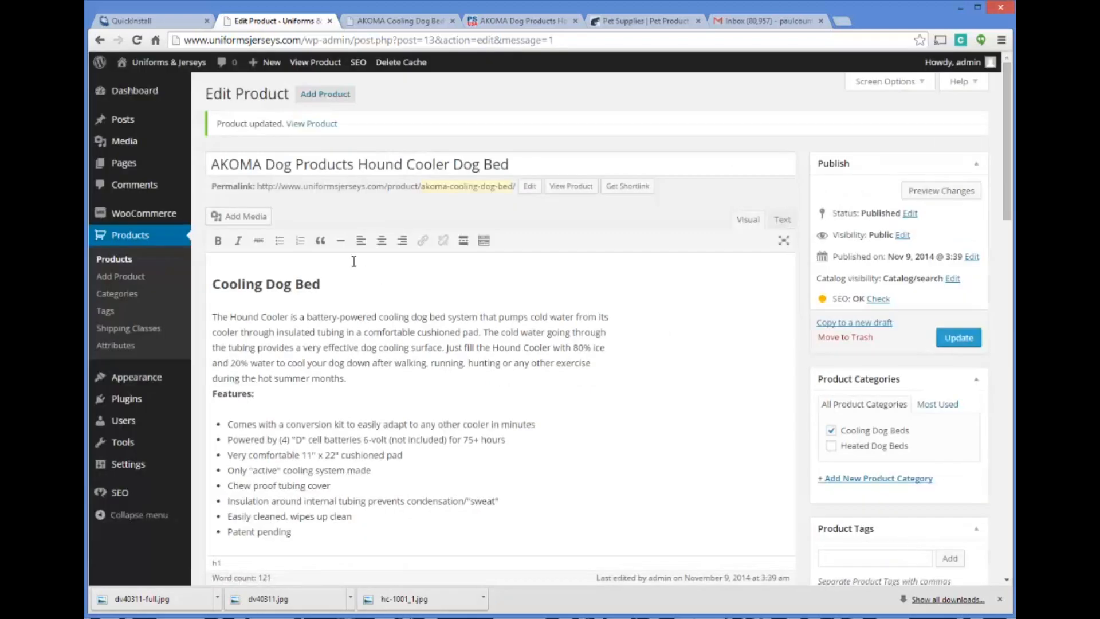
scroll(508, 344, down, 1)
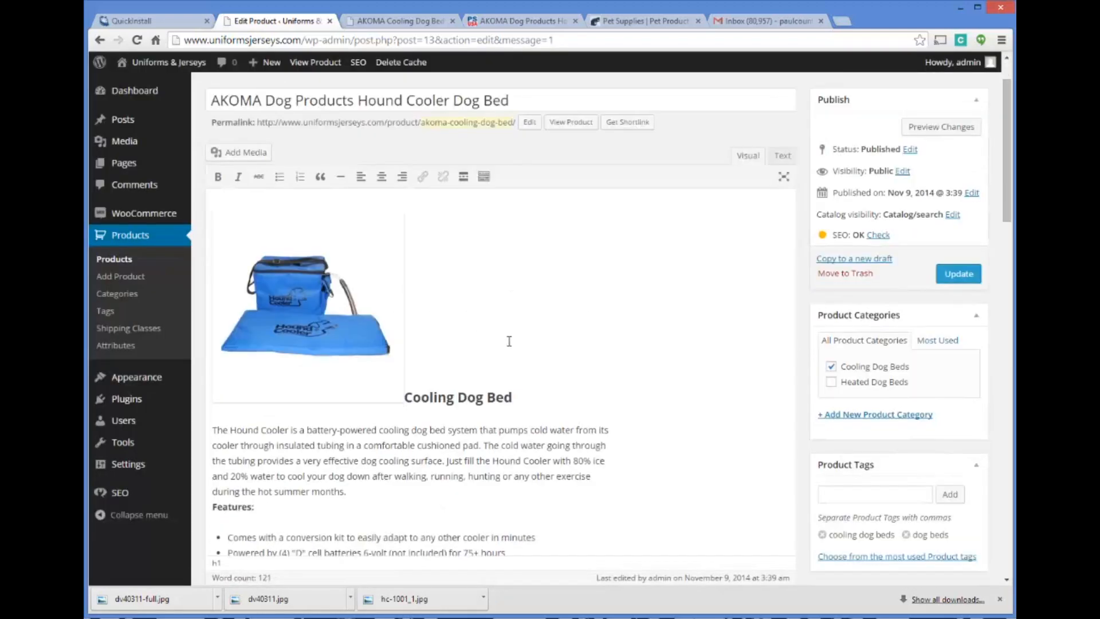
key(BackSpace)
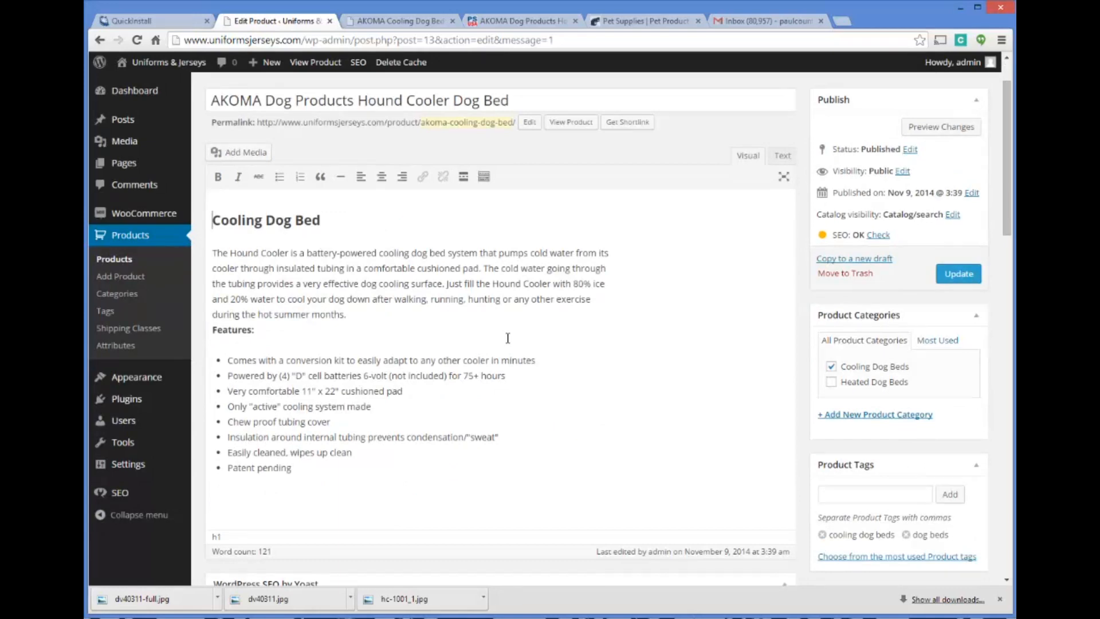
Examine the product's edit form for a place to add its image, and check the image area on the store page
scroll(380, 261, down, 3)
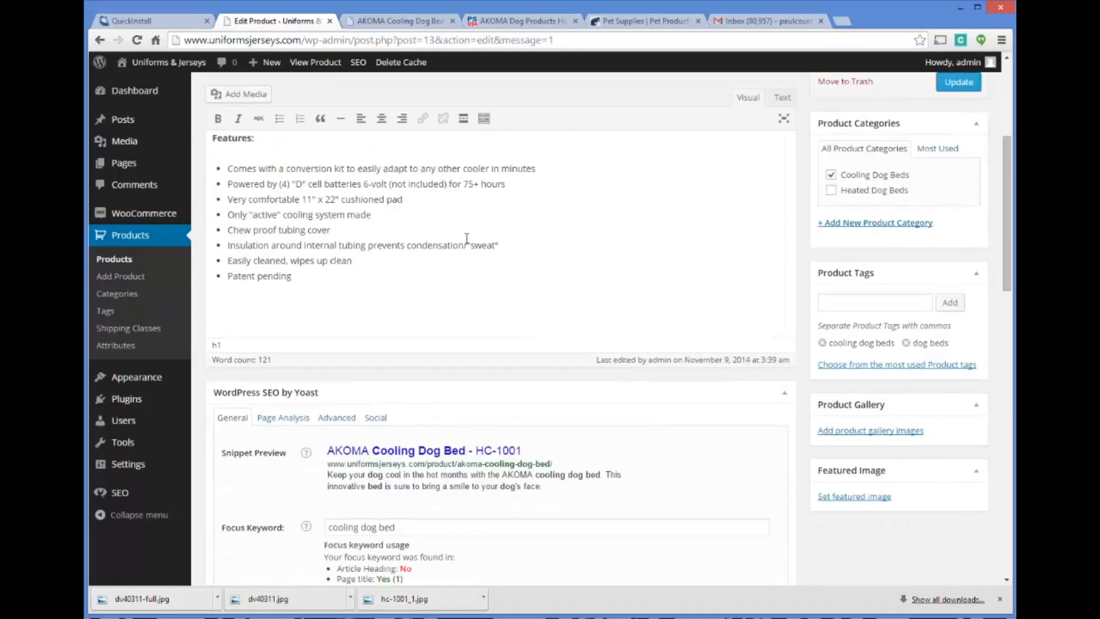
scroll(467, 238, down, 2)
scroll(336, 287, down, 7)
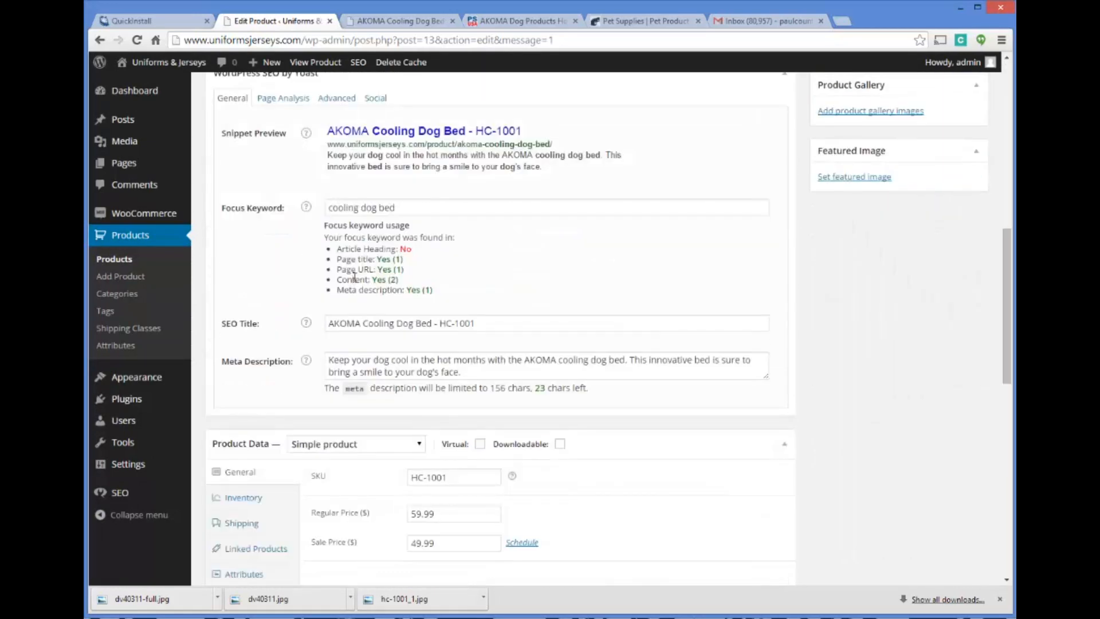
scroll(432, 303, down, 3)
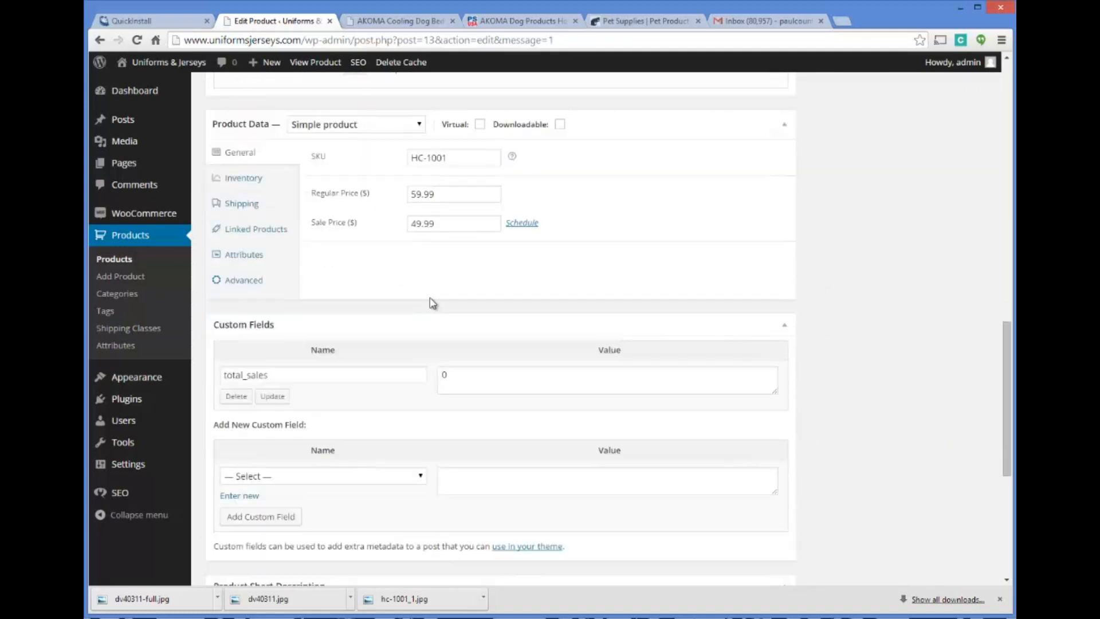
scroll(359, 325, down, 1)
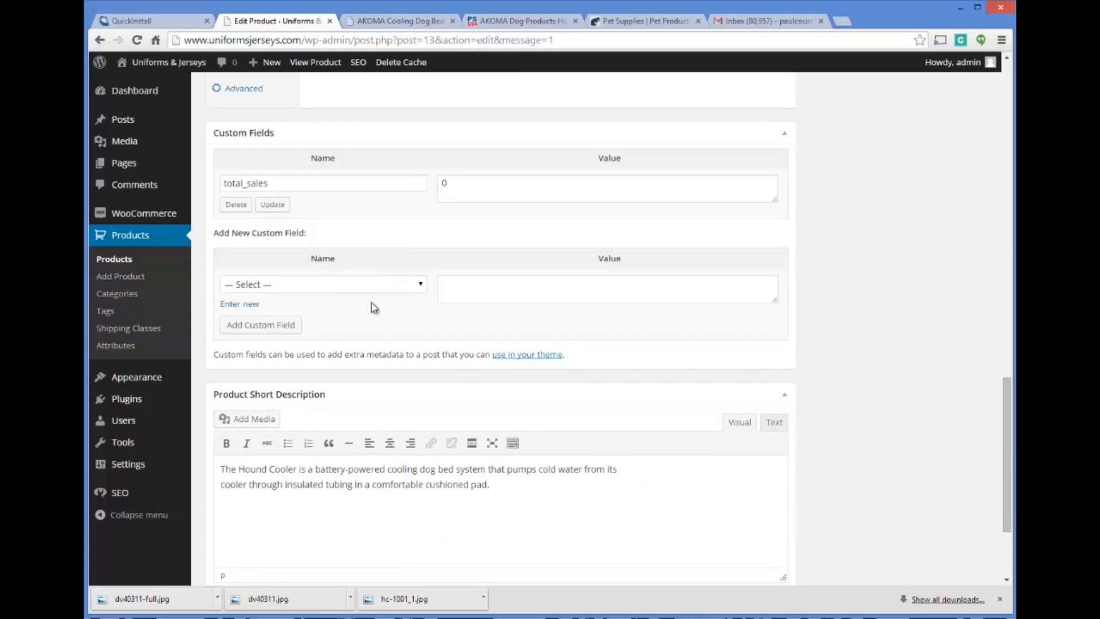
scroll(448, 322, down, 2)
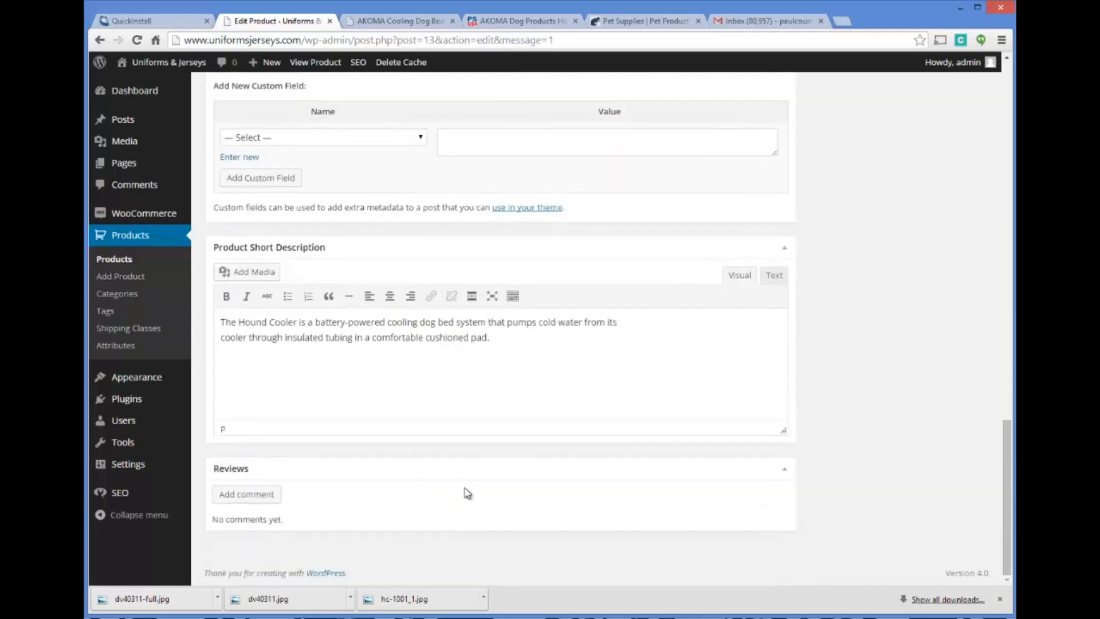
key(Home)
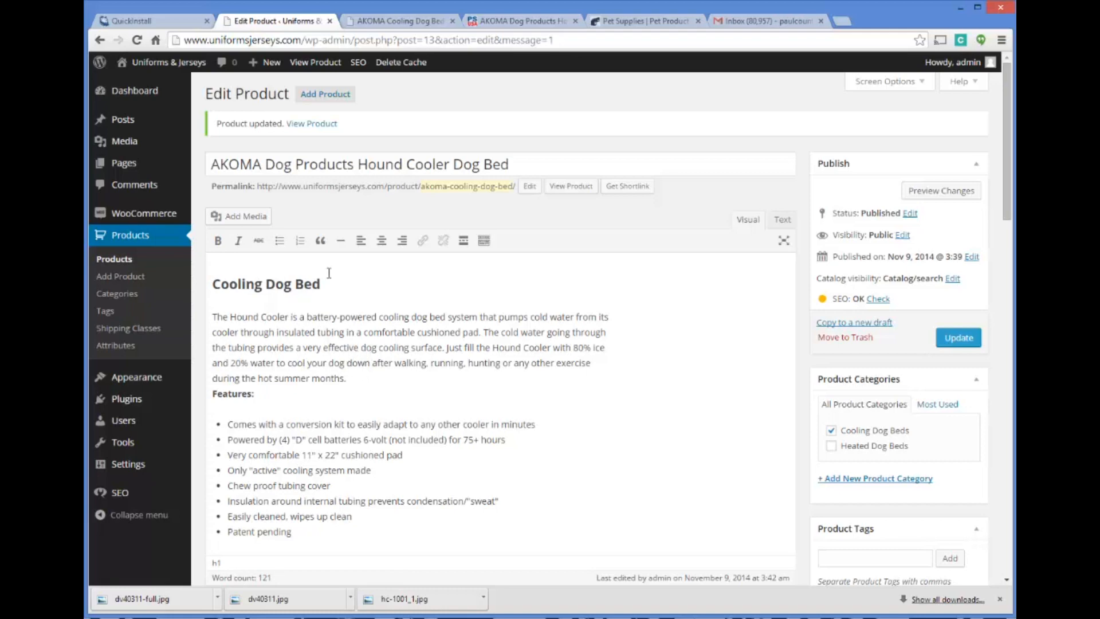
click(401, 21)
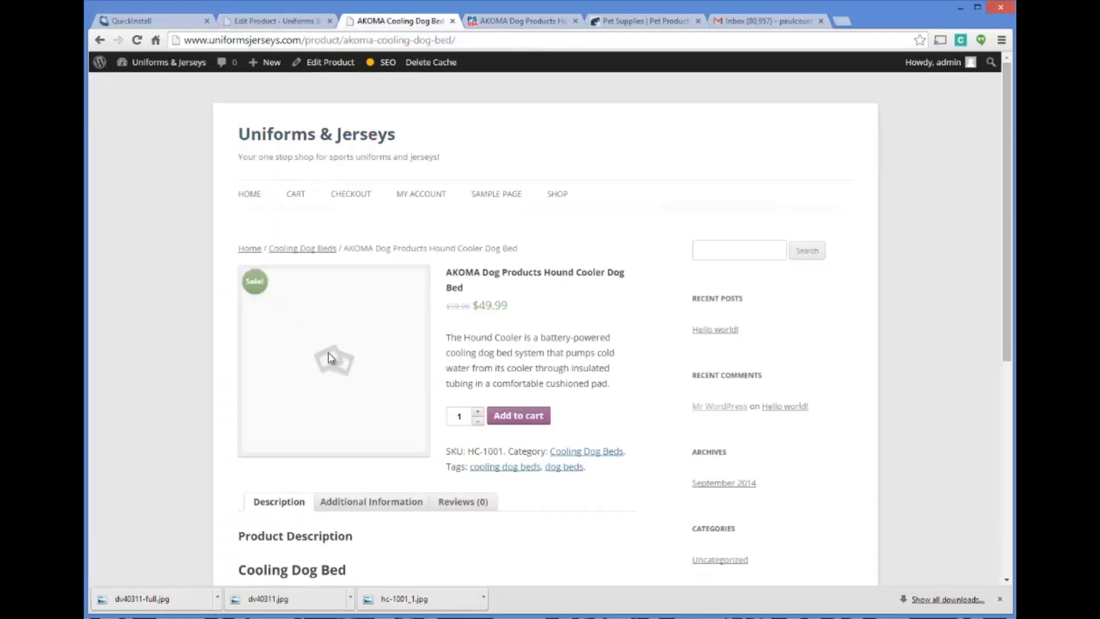
click(314, 25)
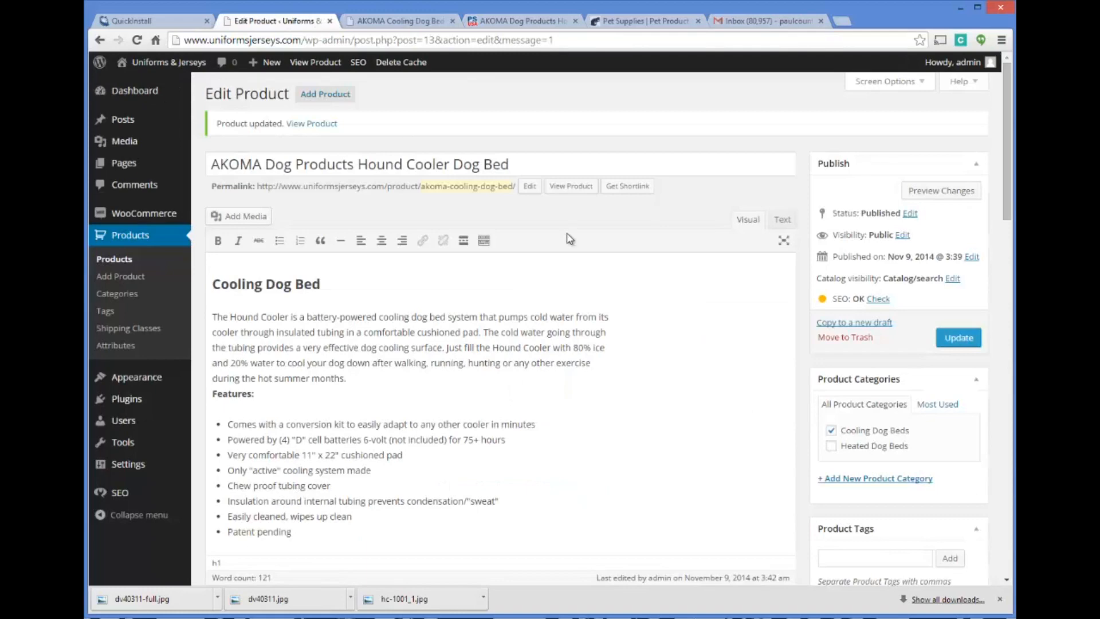
Add the blue Hound Cooler image from the media library to the product gallery
scroll(711, 262, down, 6)
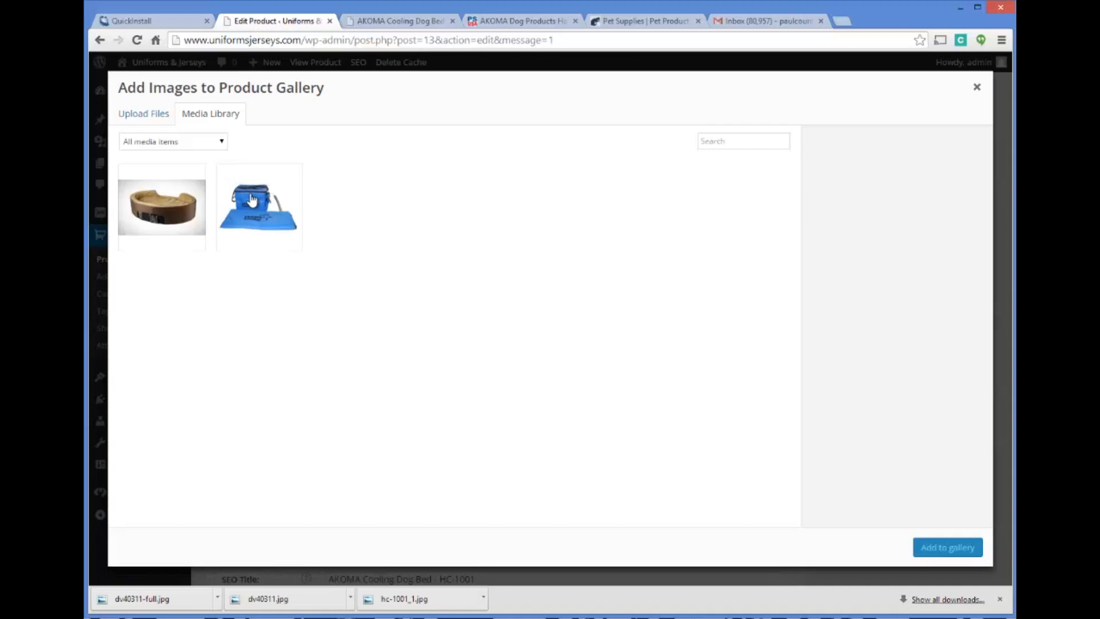
click(252, 201)
click(950, 548)
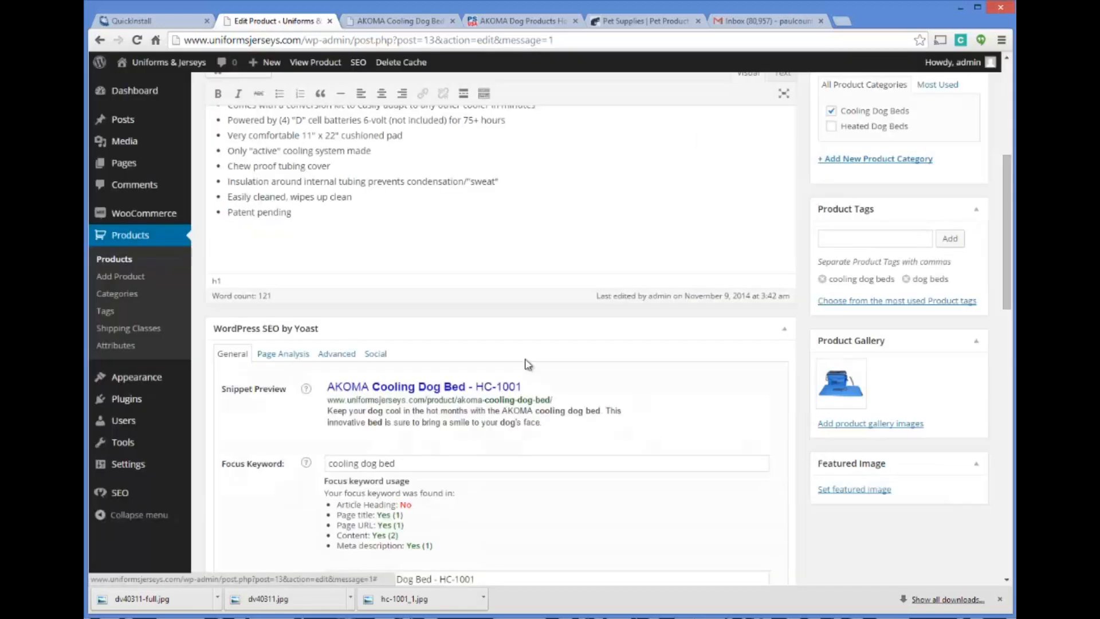
Pick hc-1001_1.jpg from the media library for the product's featured image
scroll(640, 348, down, 1)
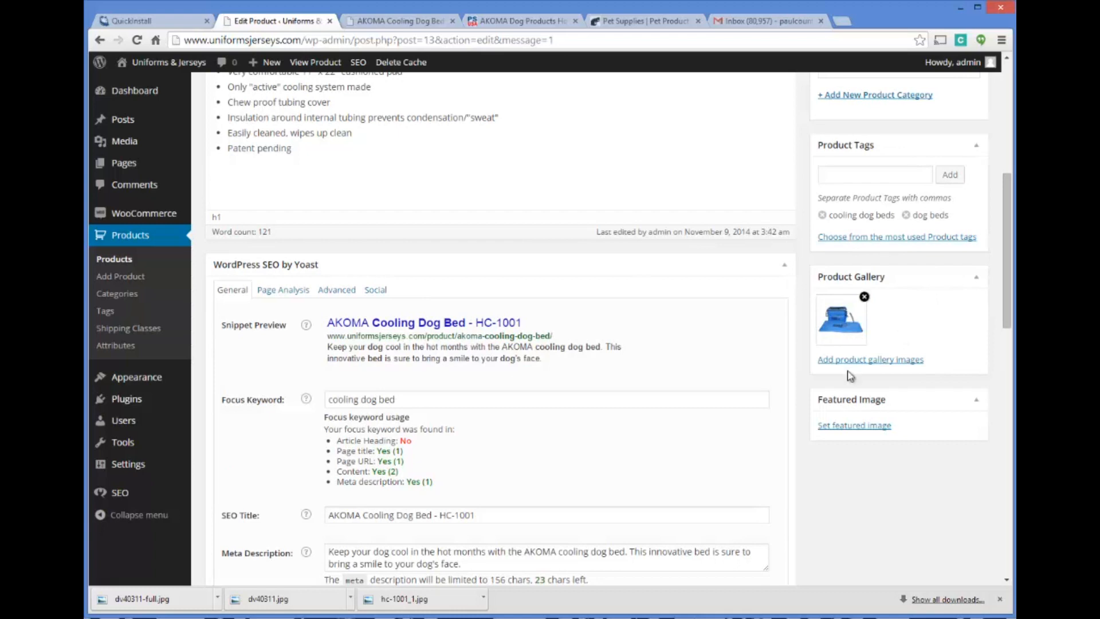
click(854, 426)
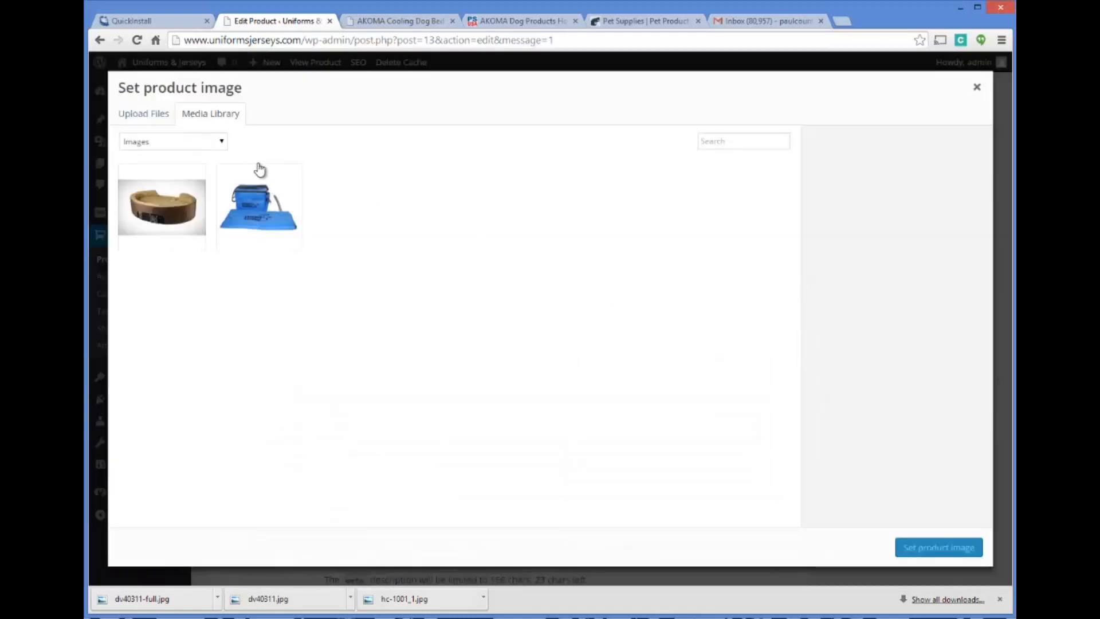
click(253, 214)
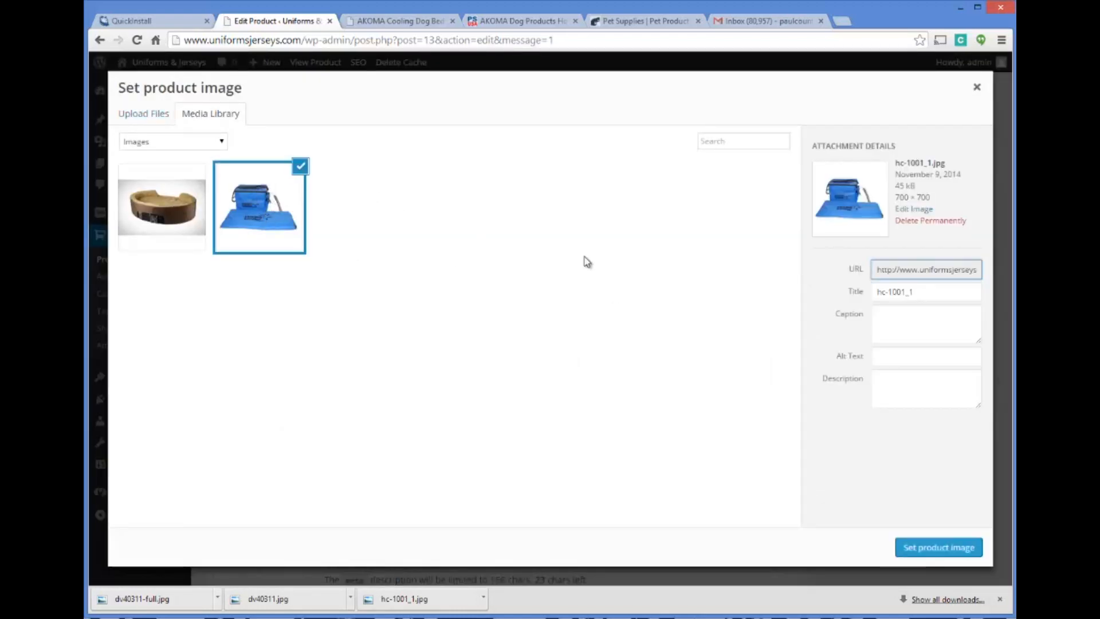
click(153, 115)
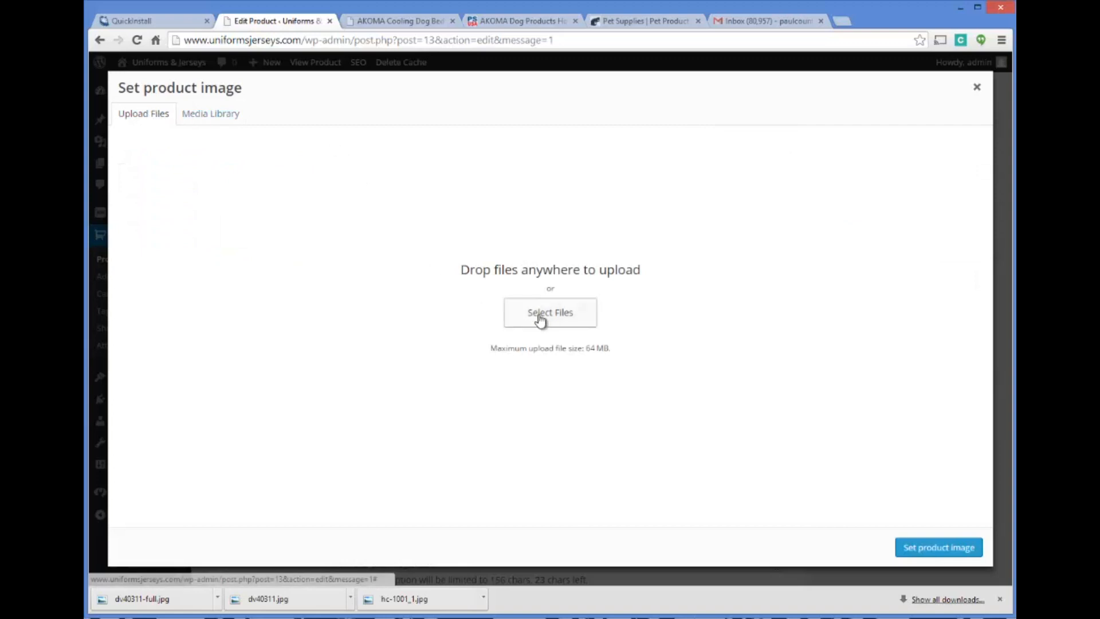
click(186, 114)
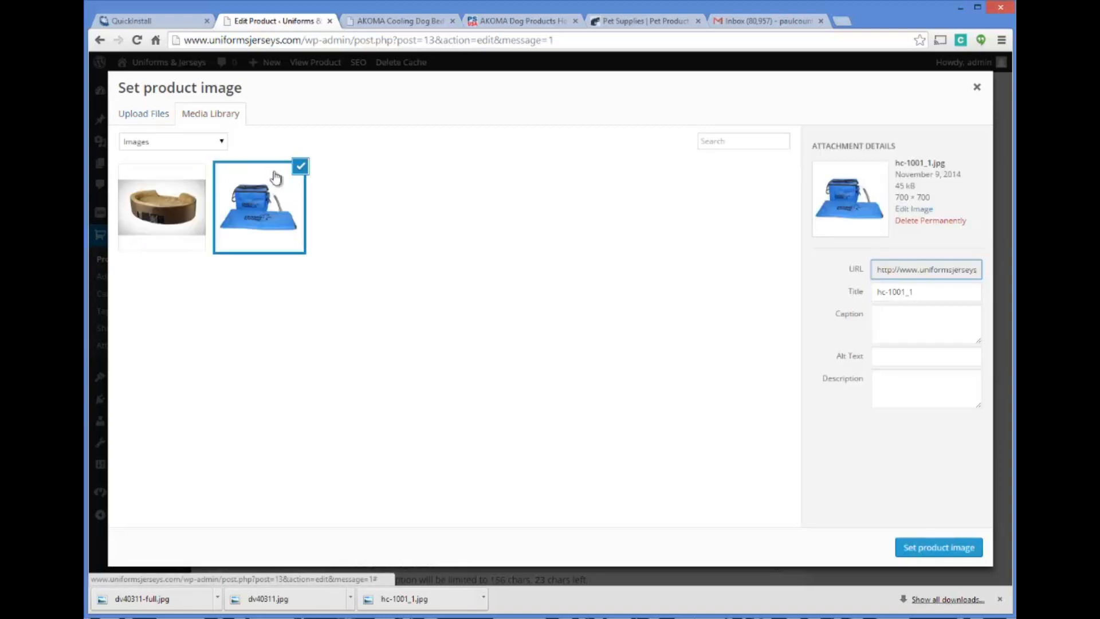
click(133, 115)
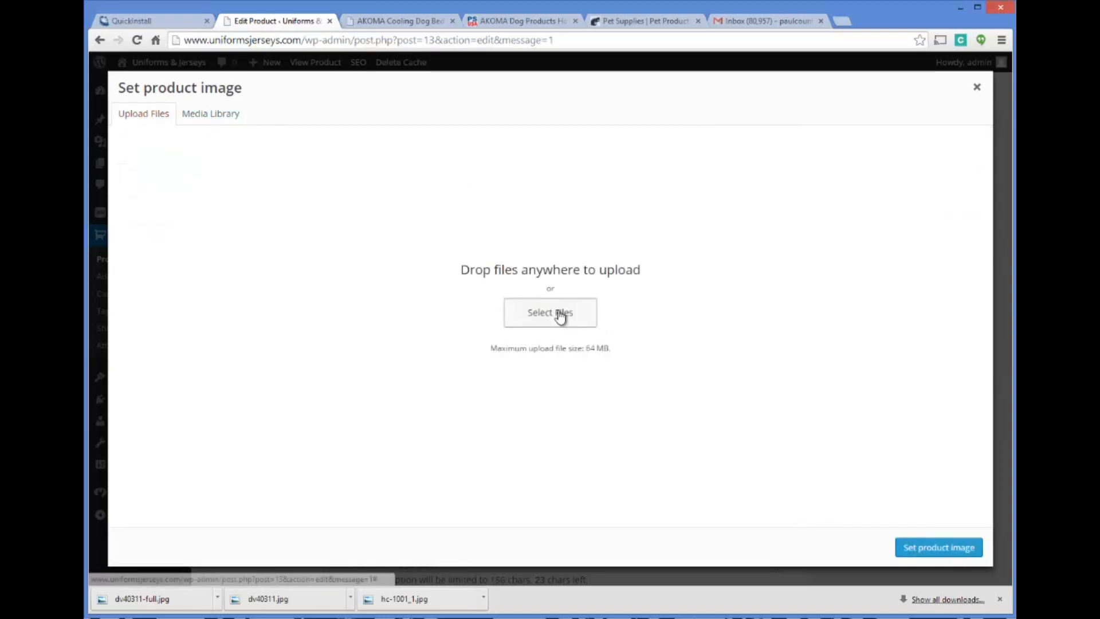
click(560, 314)
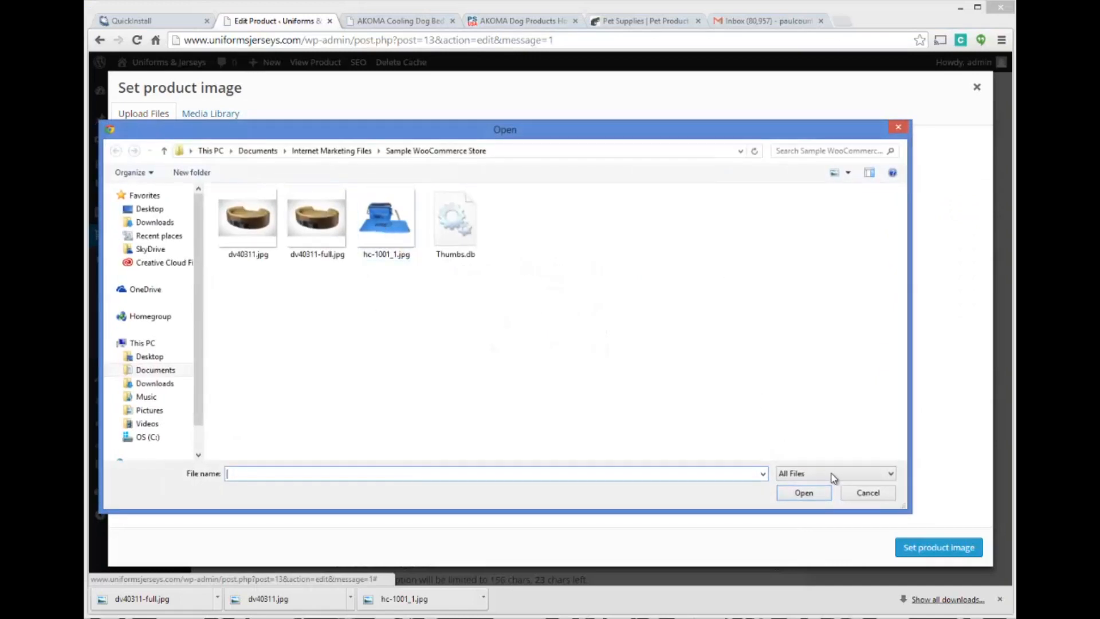
click(866, 493)
click(220, 113)
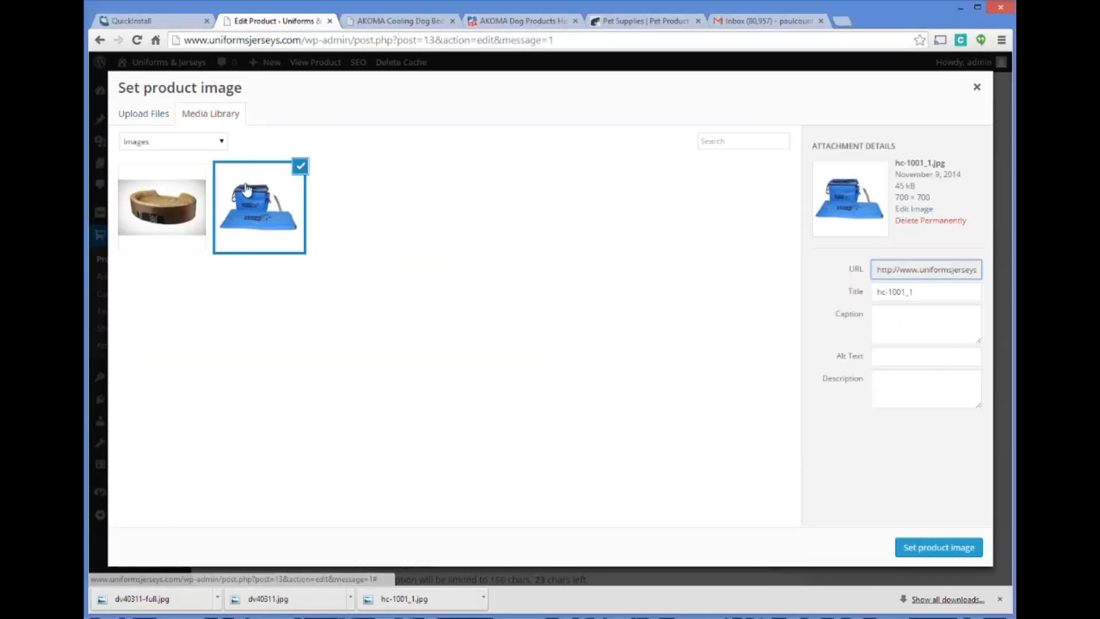
Set the selected picture as the product image, update the product and return to its store page
click(953, 550)
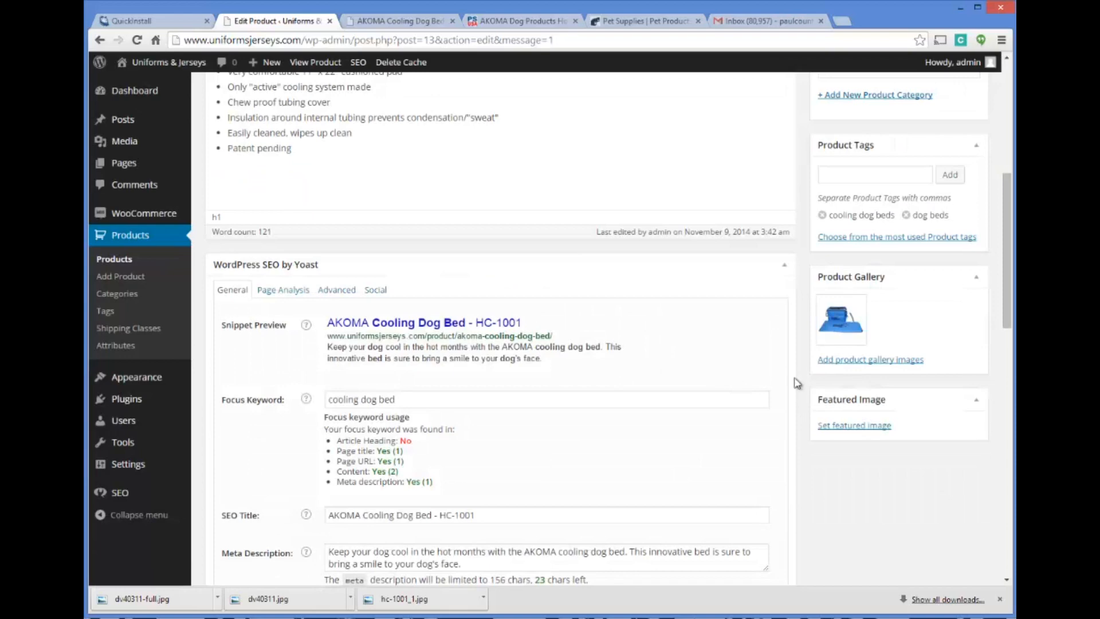
drag(1006, 298, 1003, 191)
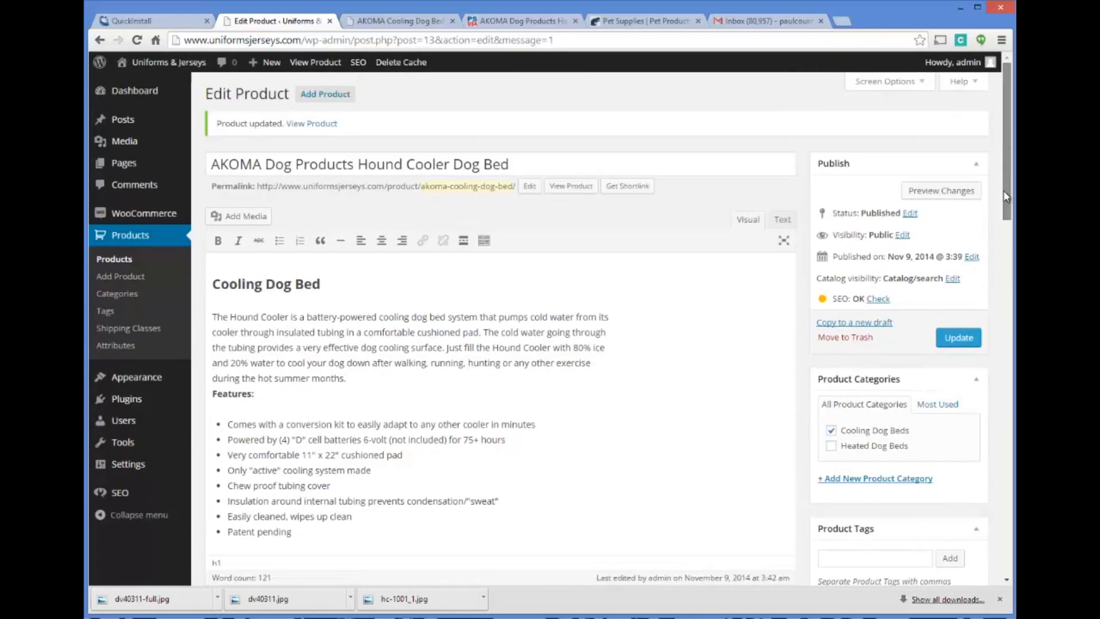
click(940, 339)
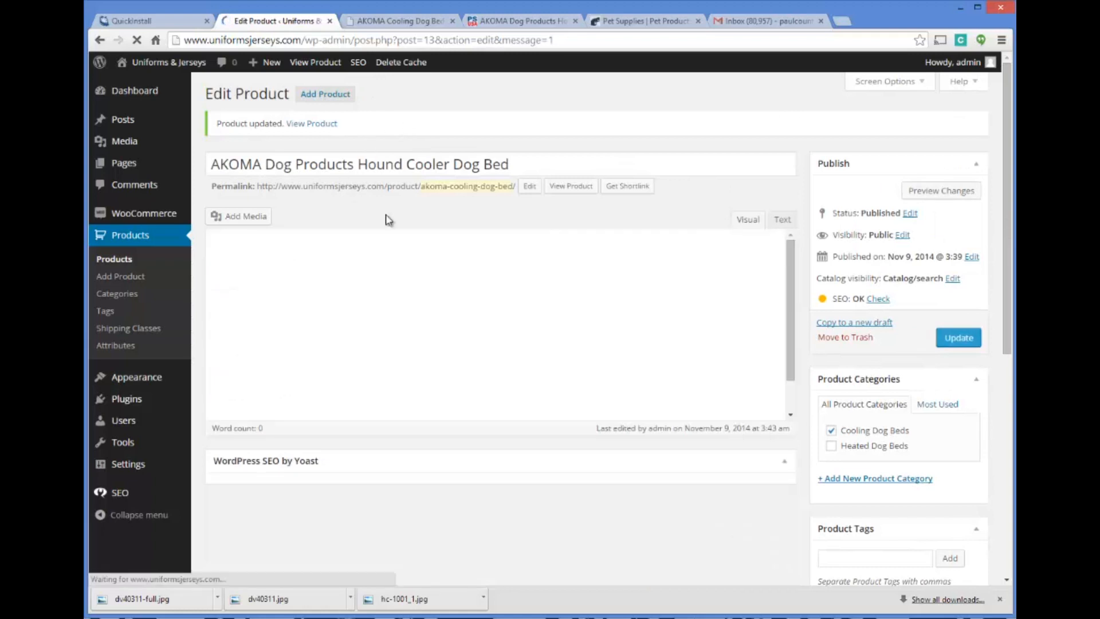
click(412, 22)
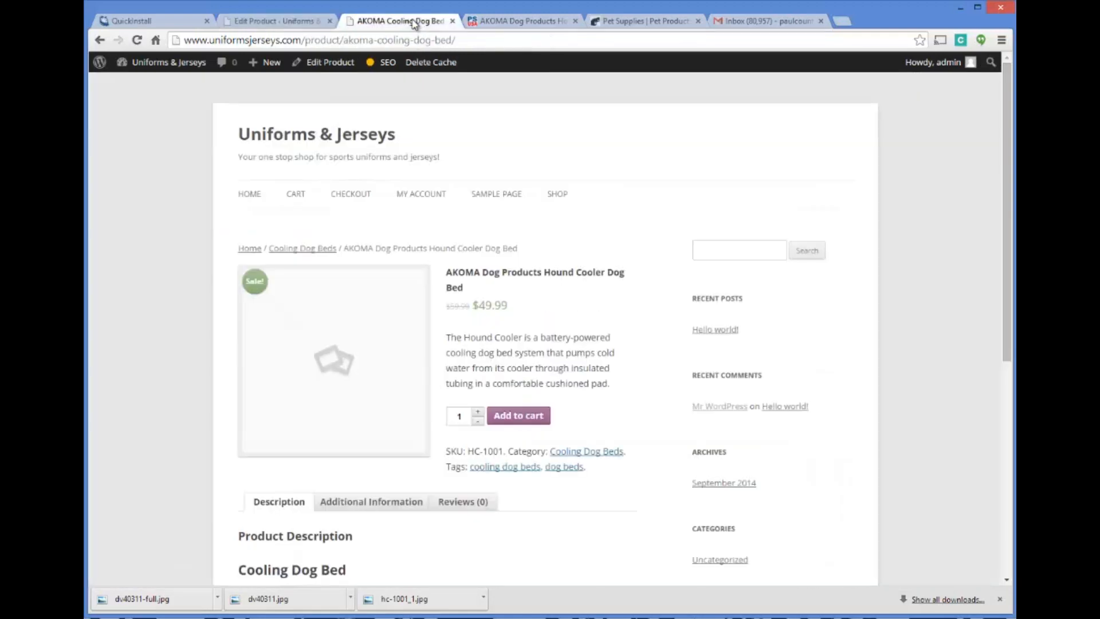
Reload the Hound Cooler product page and examine its images, price, category, tags, description and sidebar
click(296, 38)
key(Return)
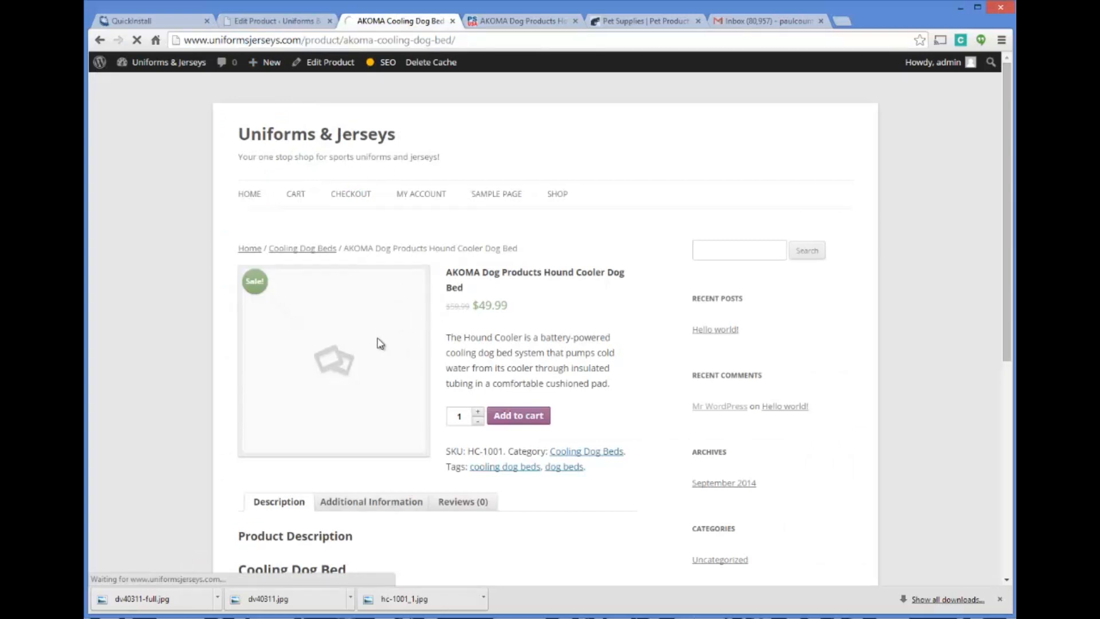
scroll(513, 250, down, 3)
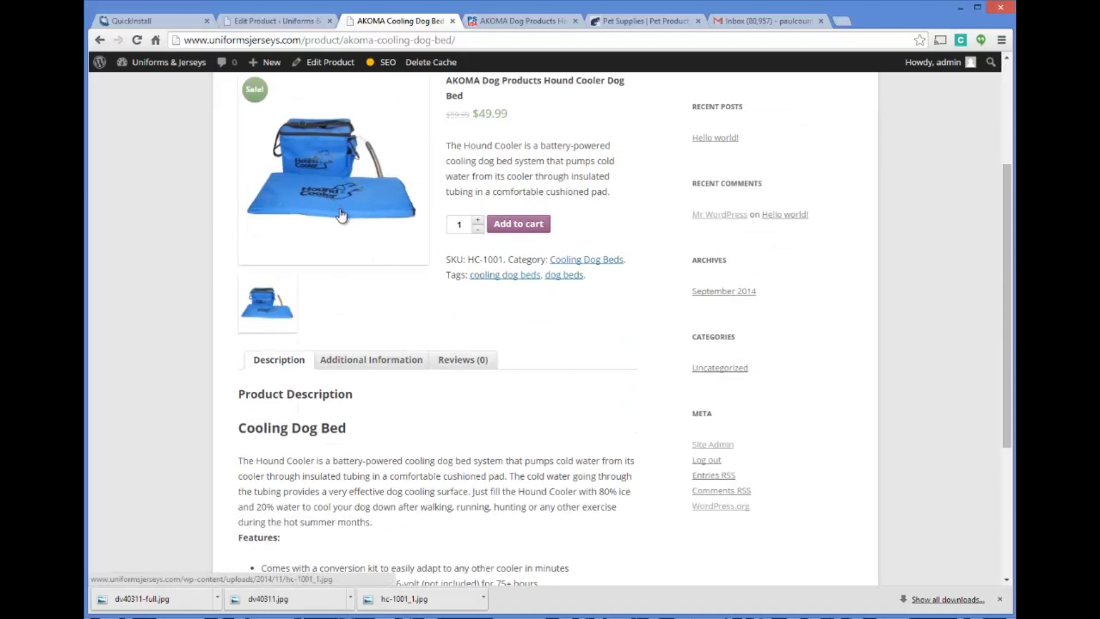
scroll(559, 243, up, 3)
scroll(559, 244, down, 2)
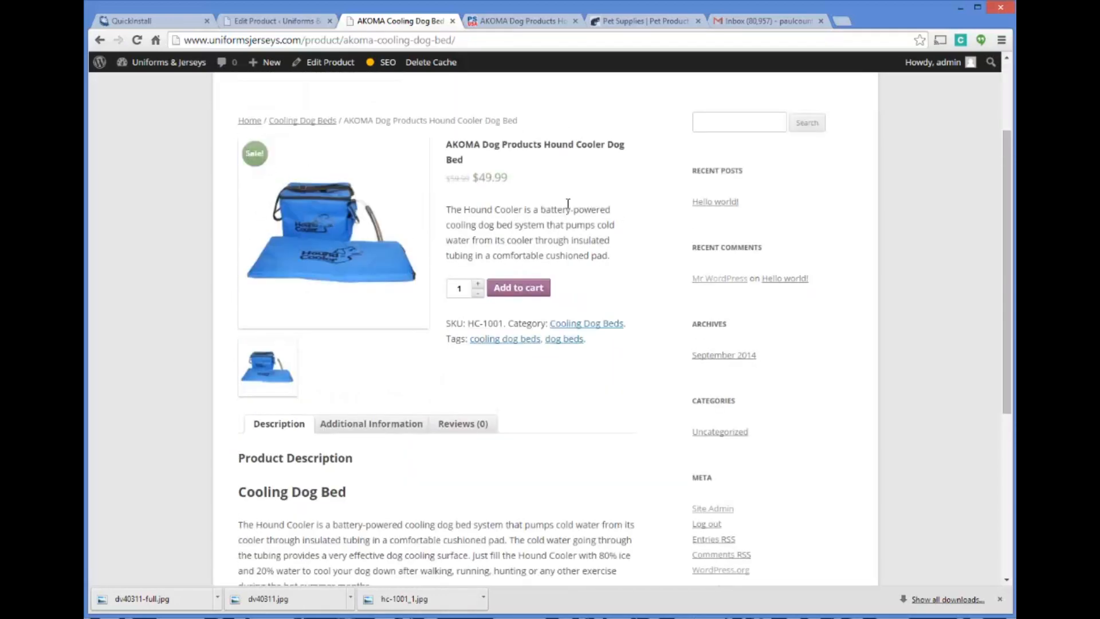
scroll(568, 204, down, 2)
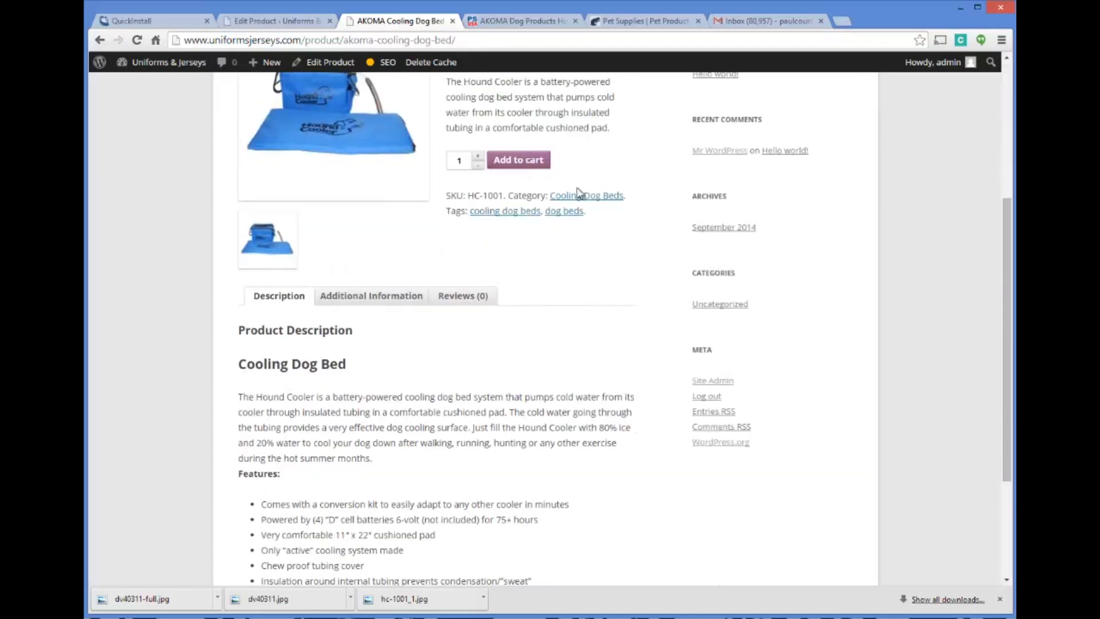
scroll(576, 191, down, 3)
scroll(545, 304, up, 7)
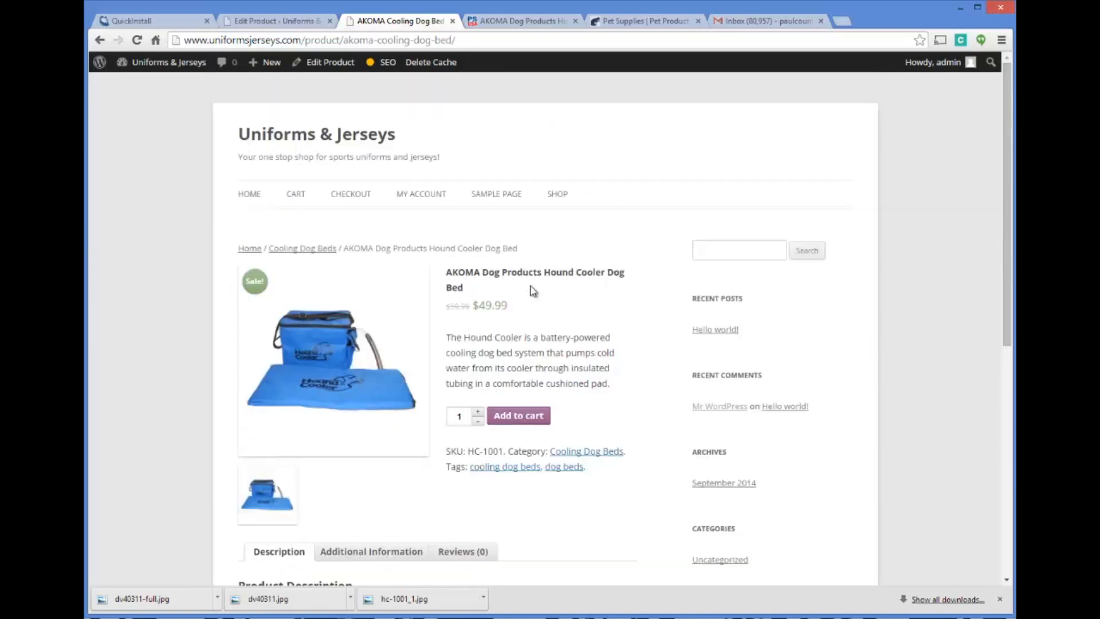
scroll(590, 253, down, 2)
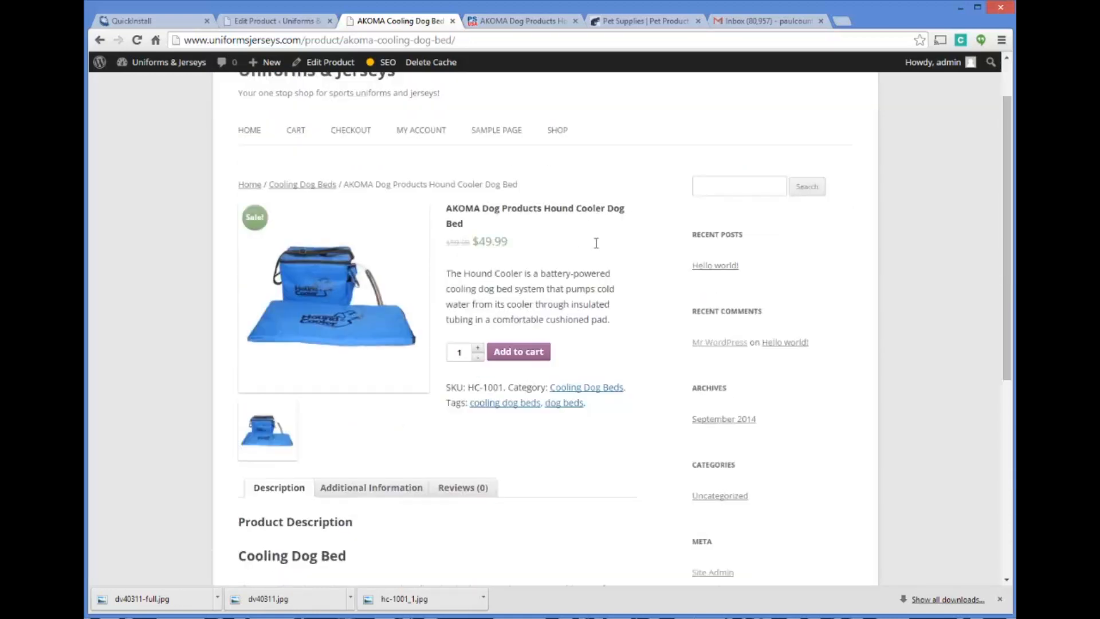
scroll(597, 223, up, 1)
scroll(705, 366, down, 1)
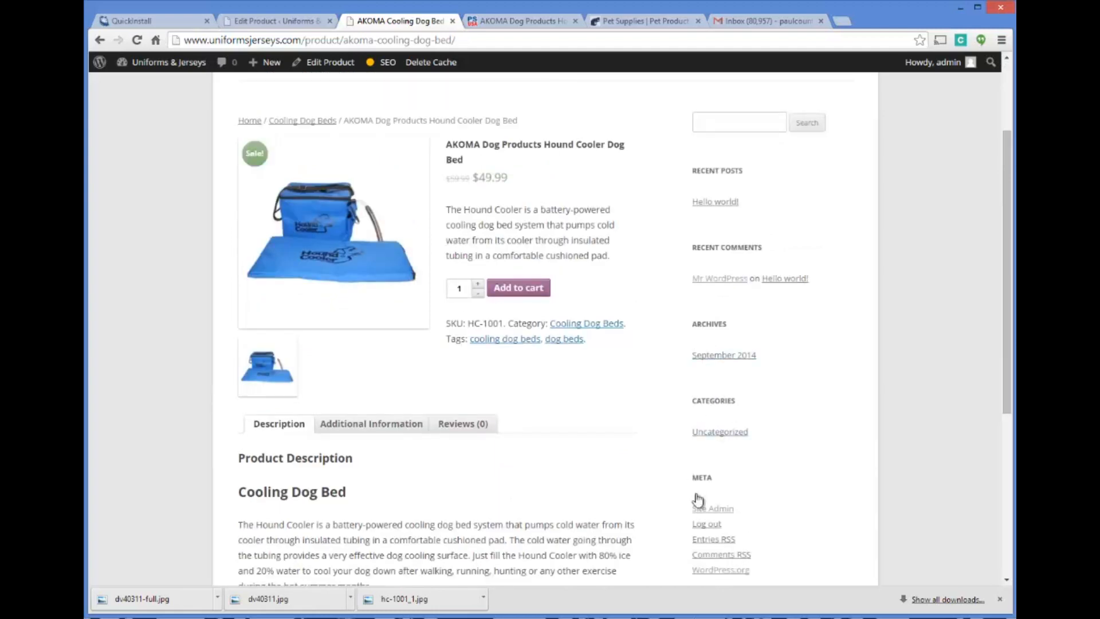
scroll(710, 459, down, 2)
scroll(688, 367, up, 4)
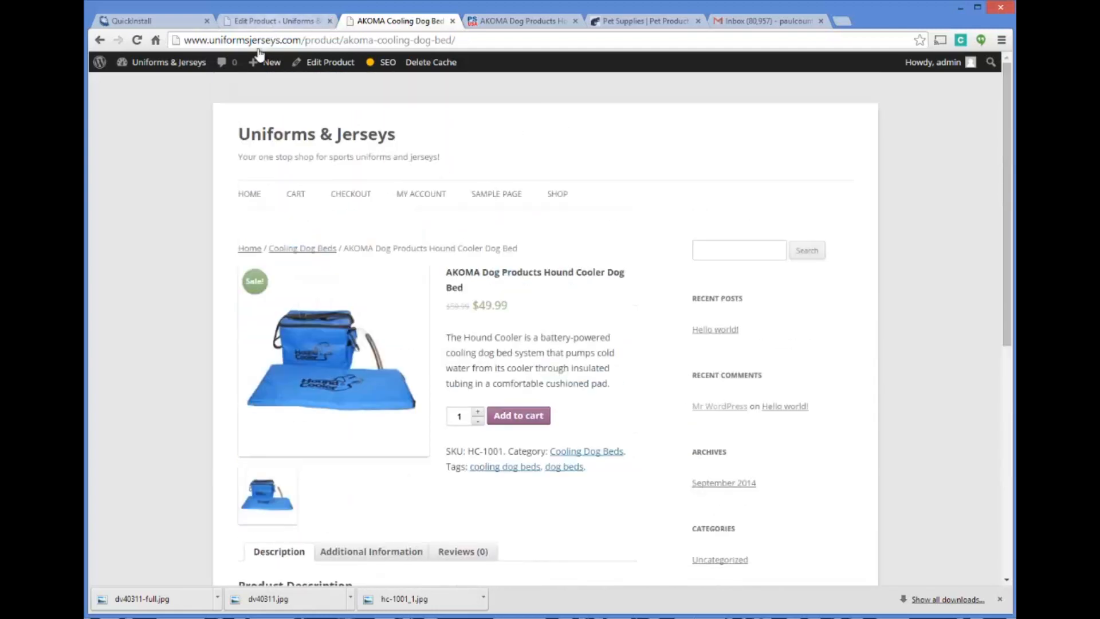
Check how the Hound Cooler product is listed on the shop page and in the Cooling Dog Beds category archive
mouse_move(186, 69)
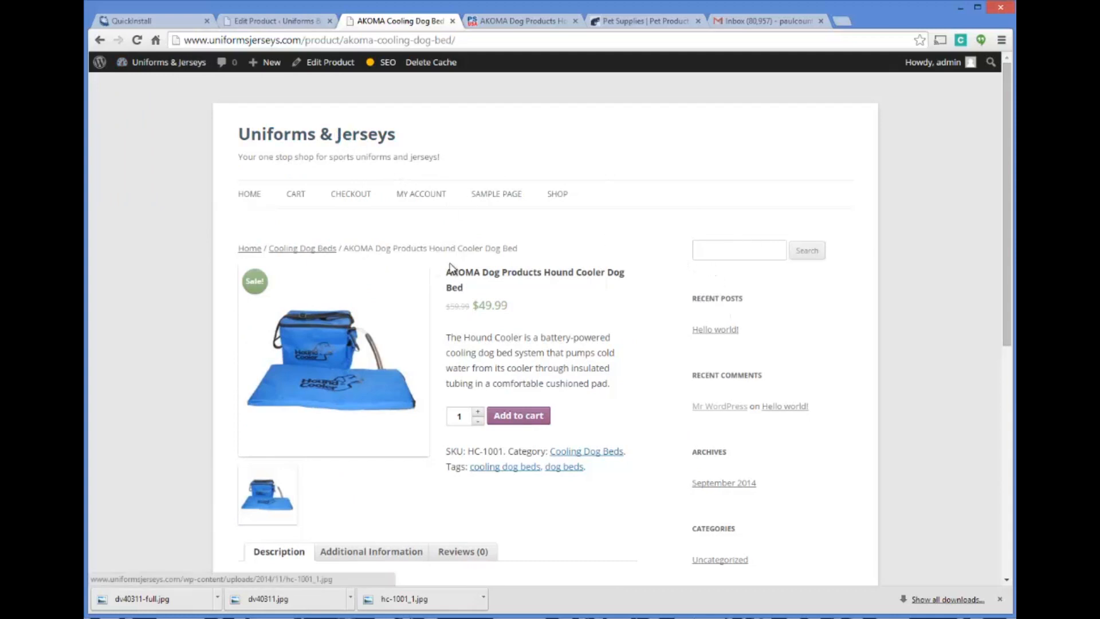
click(315, 251)
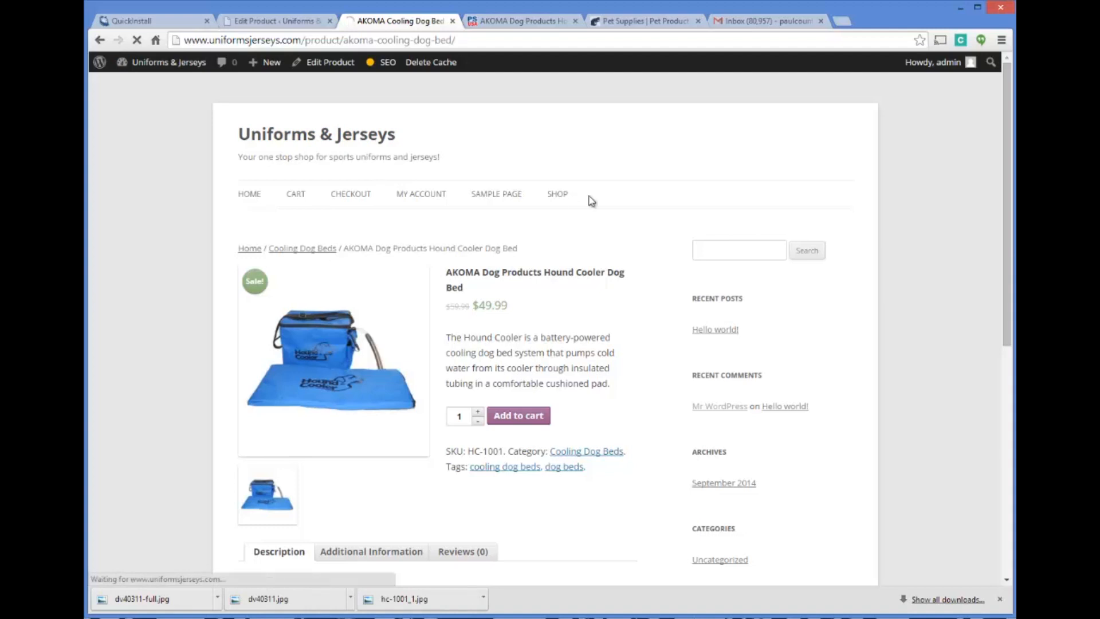
click(558, 196)
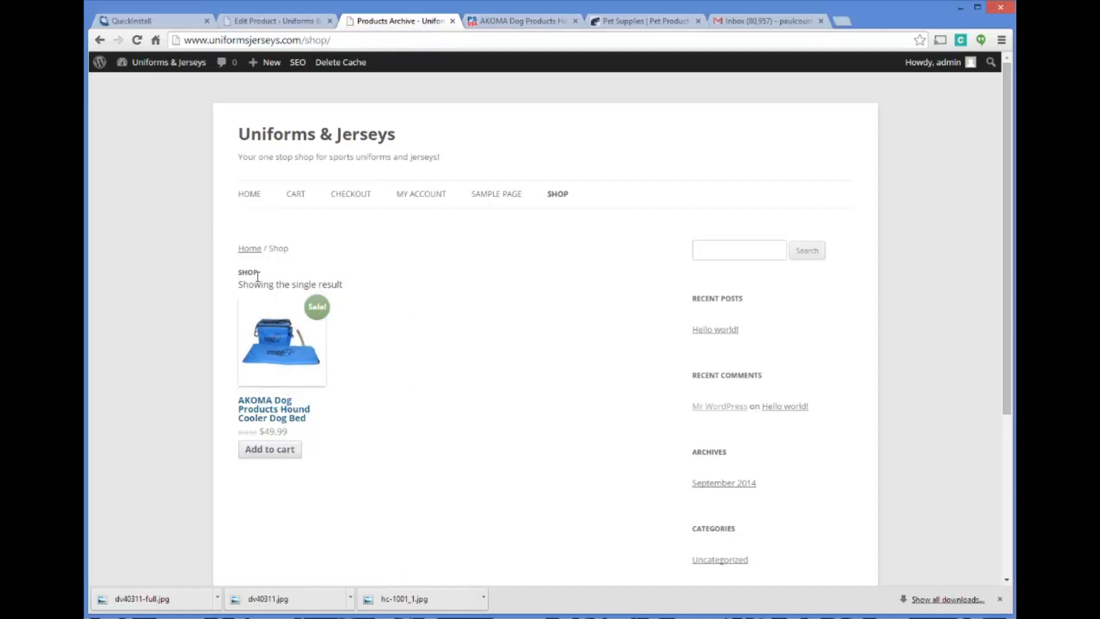
click(268, 410)
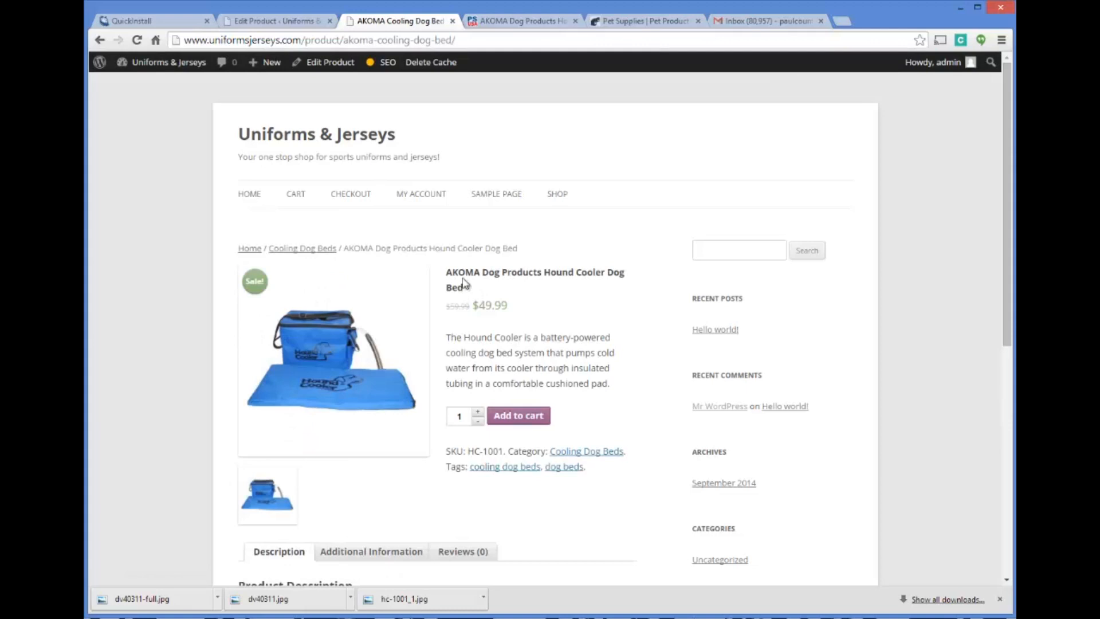
click(294, 249)
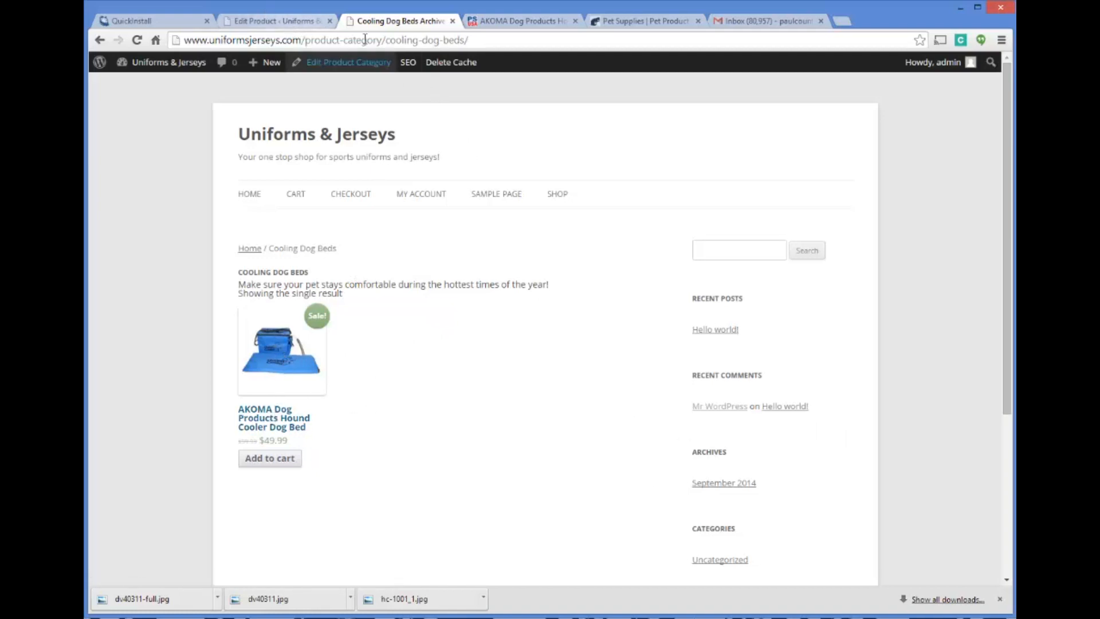
Remove the Recent Posts, Recent Comments, Archives and Meta widgets from the Main Sidebar in the site's admin
click(293, 21)
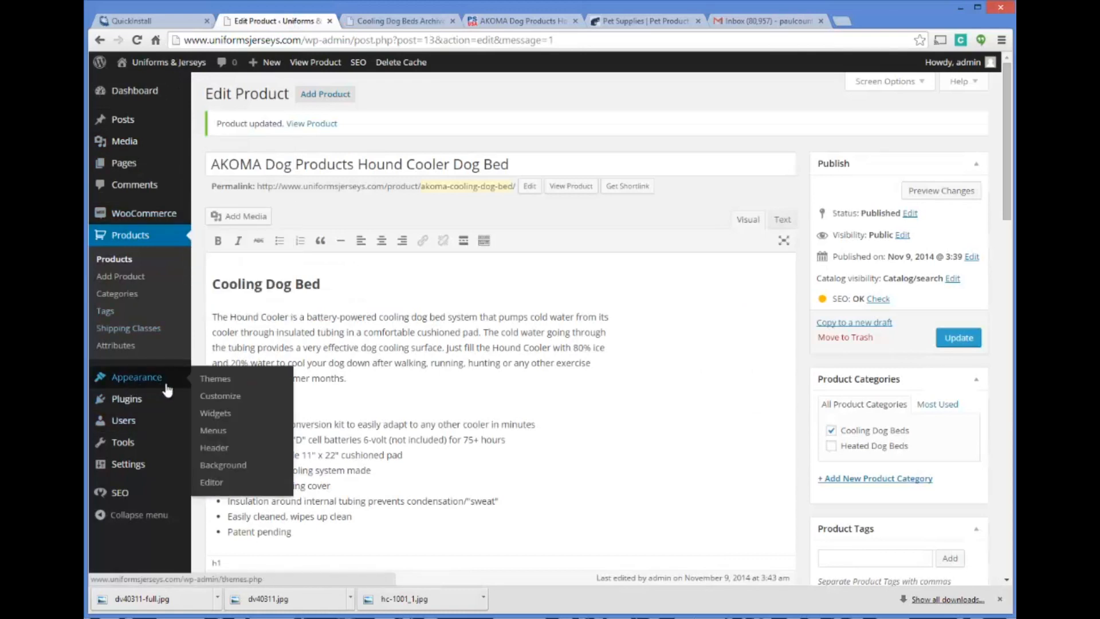
click(216, 418)
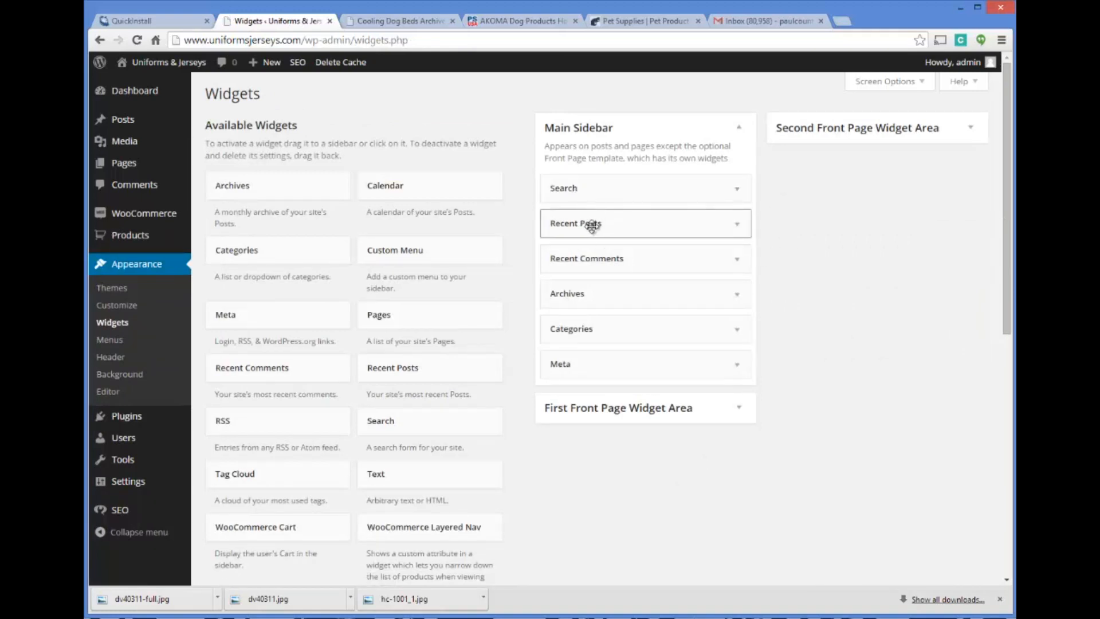
mouse_move(588, 226)
mouse_down()
mouse_move(405, 218)
mouse_move(246, 317)
mouse_move(258, 408)
mouse_move(641, 214)
mouse_move(590, 226)
mouse_move(596, 216)
mouse_up()
drag(591, 225, 229, 364)
drag(590, 226, 395, 254)
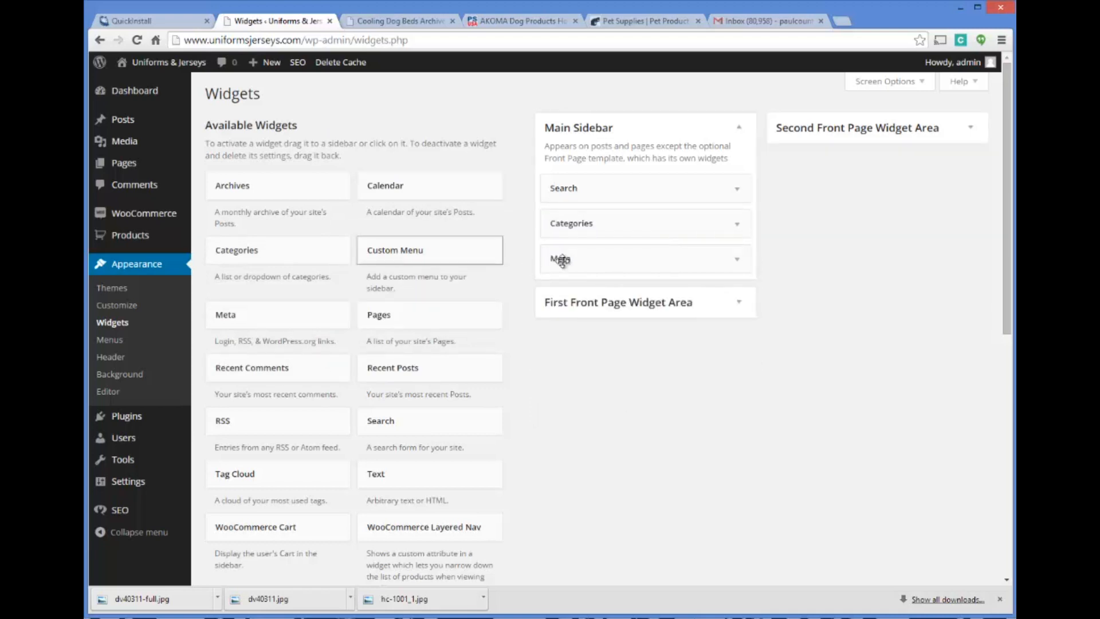
drag(473, 264, 252, 367)
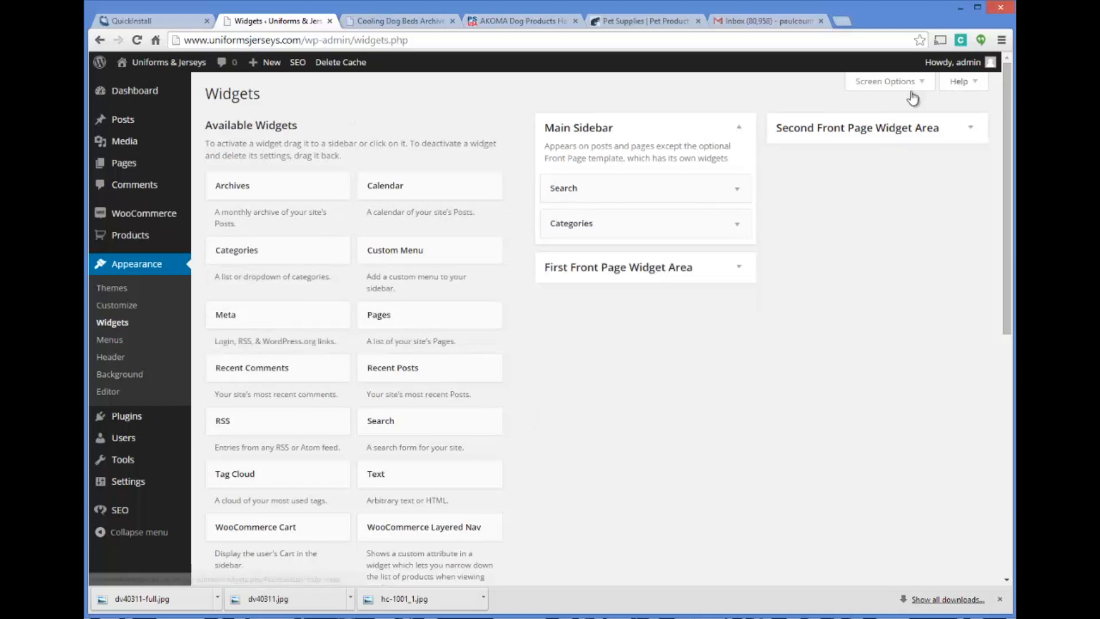
Reload the Cooling Dog Beds category page to check the trimmed sidebar
click(401, 21)
click(395, 42)
key(Return)
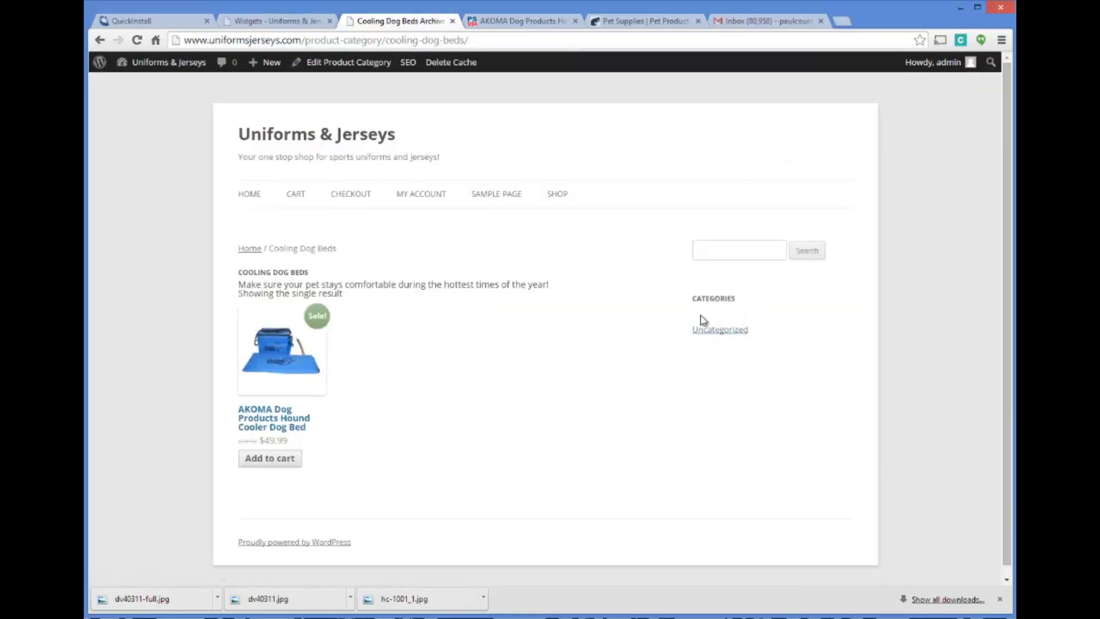
Insert a Text widget into the Main Sidebar between Search and Categories
click(308, 21)
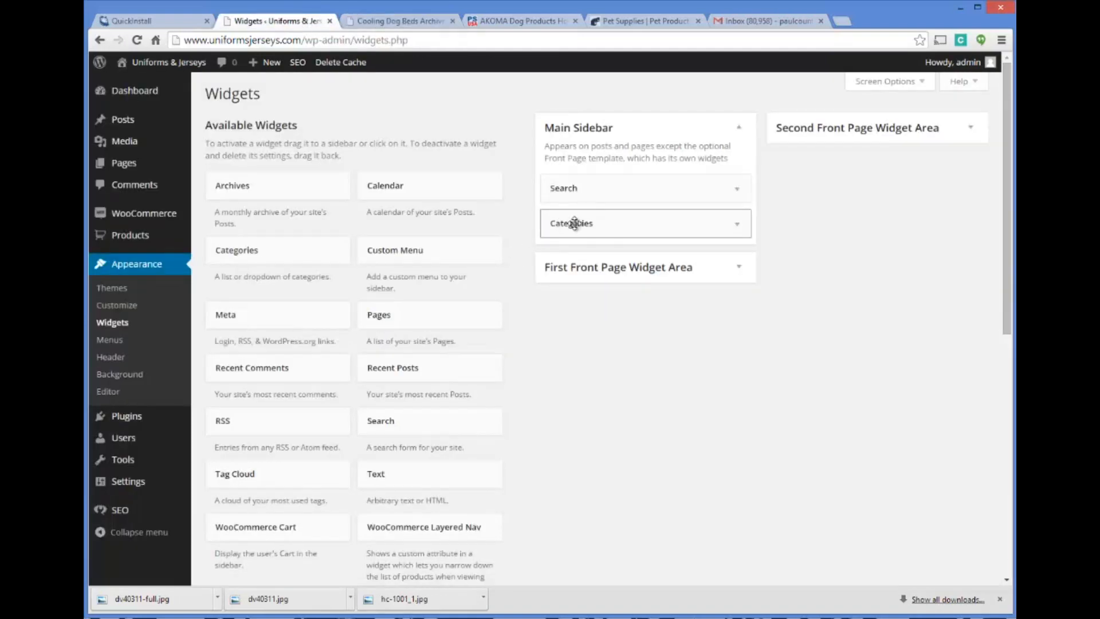
scroll(467, 327, down, 3)
scroll(469, 277, up, 3)
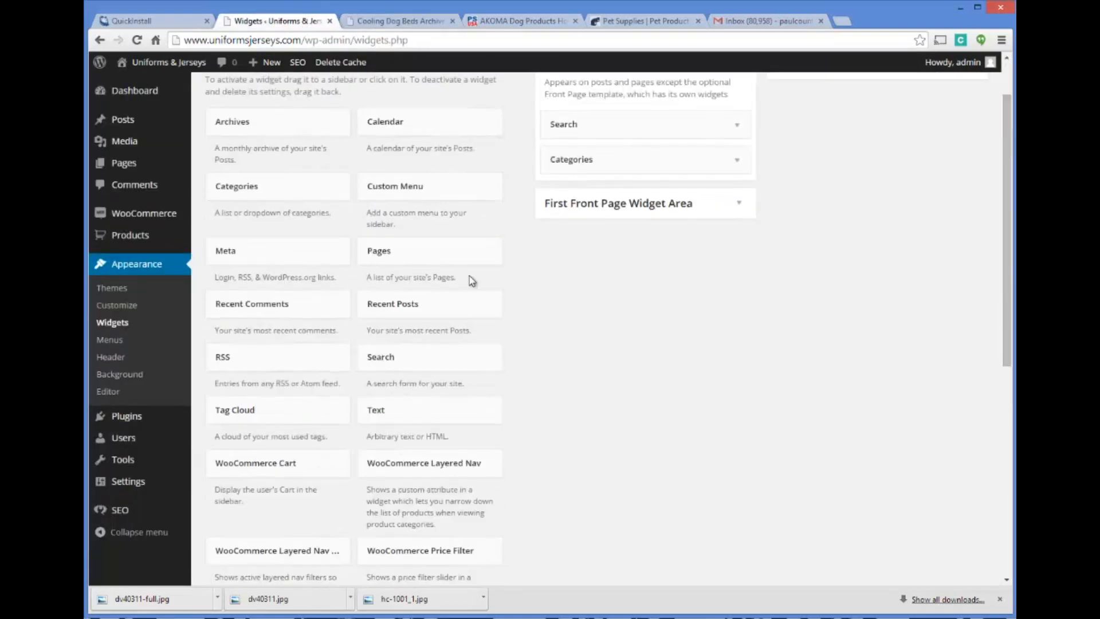
scroll(559, 362, down, 3)
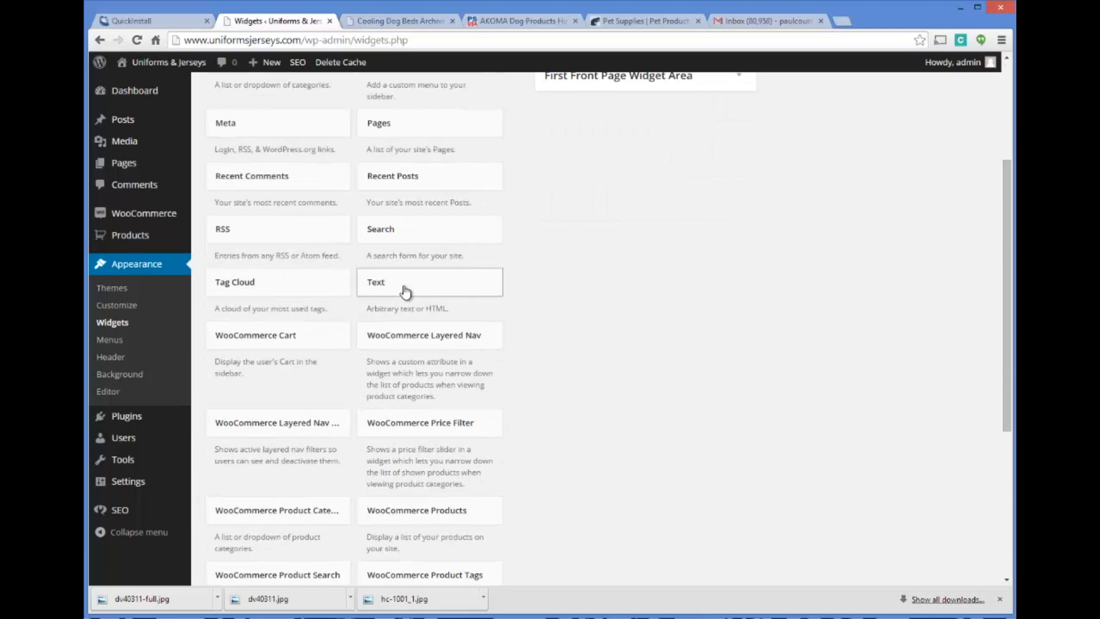
drag(507, 286, 604, 108)
click(548, 175)
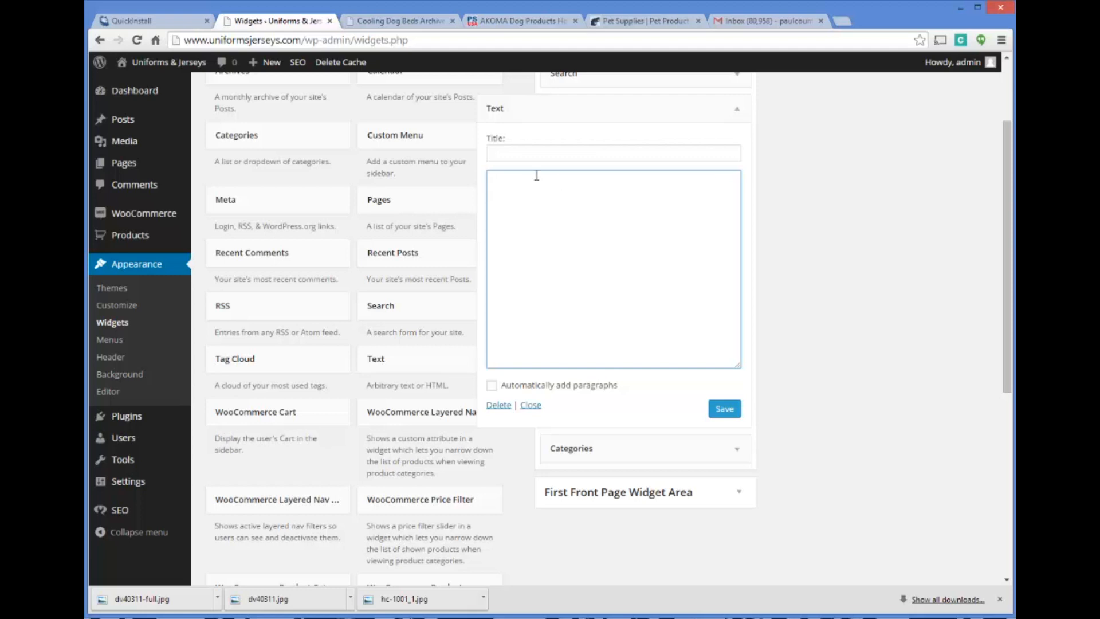
scroll(547, 200, up, 2)
Open the Hound Cooler product from the Cooling Dog Beds category page and review its store page
click(410, 23)
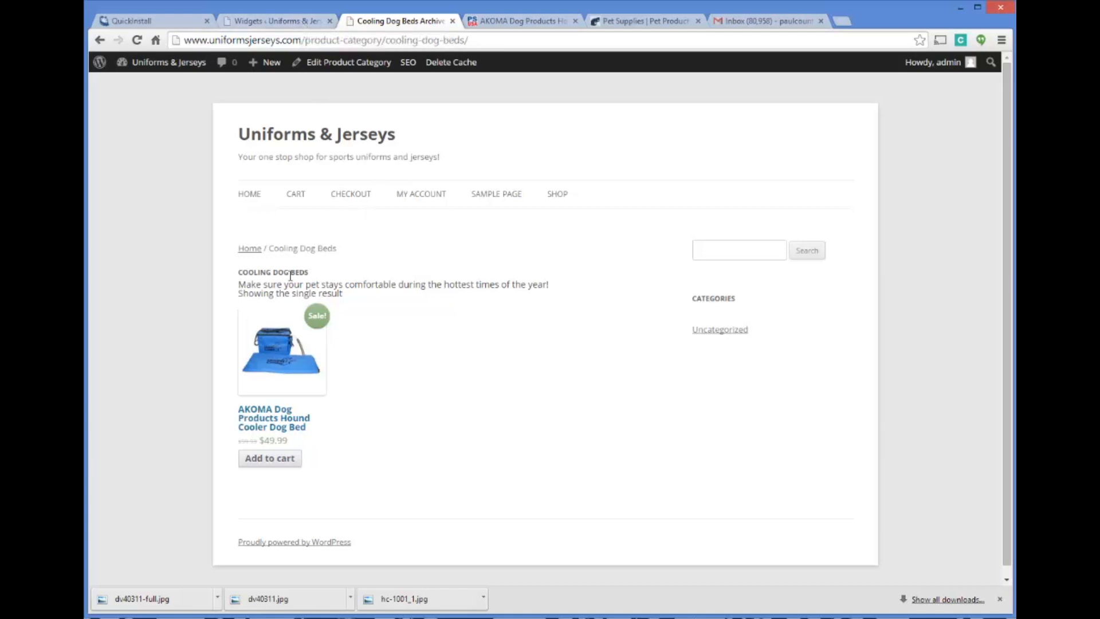
click(282, 393)
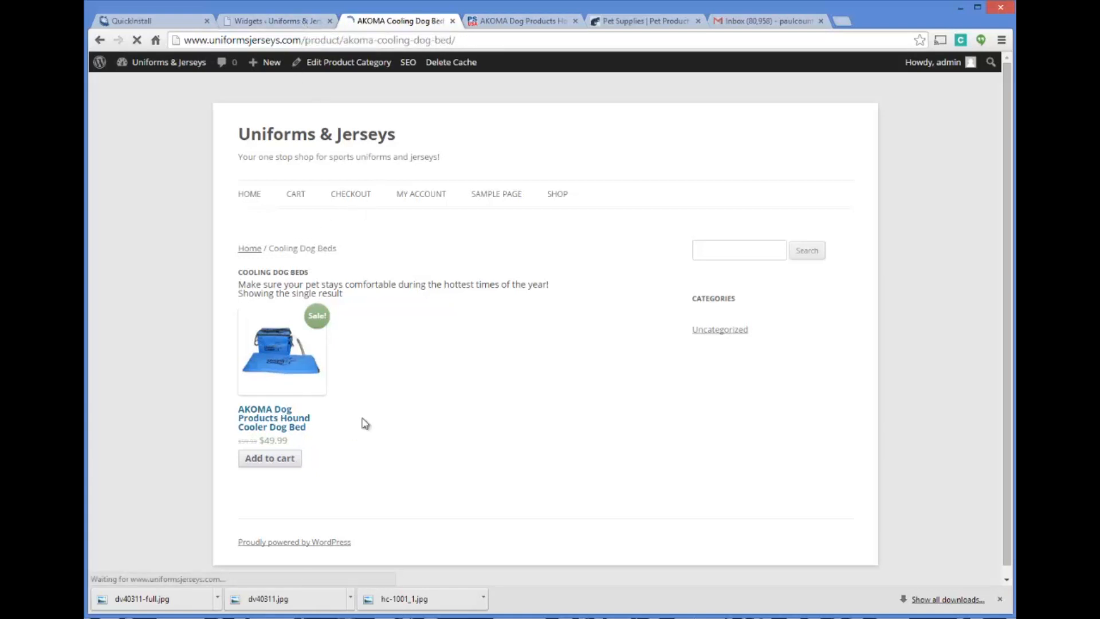
scroll(608, 263, down, 5)
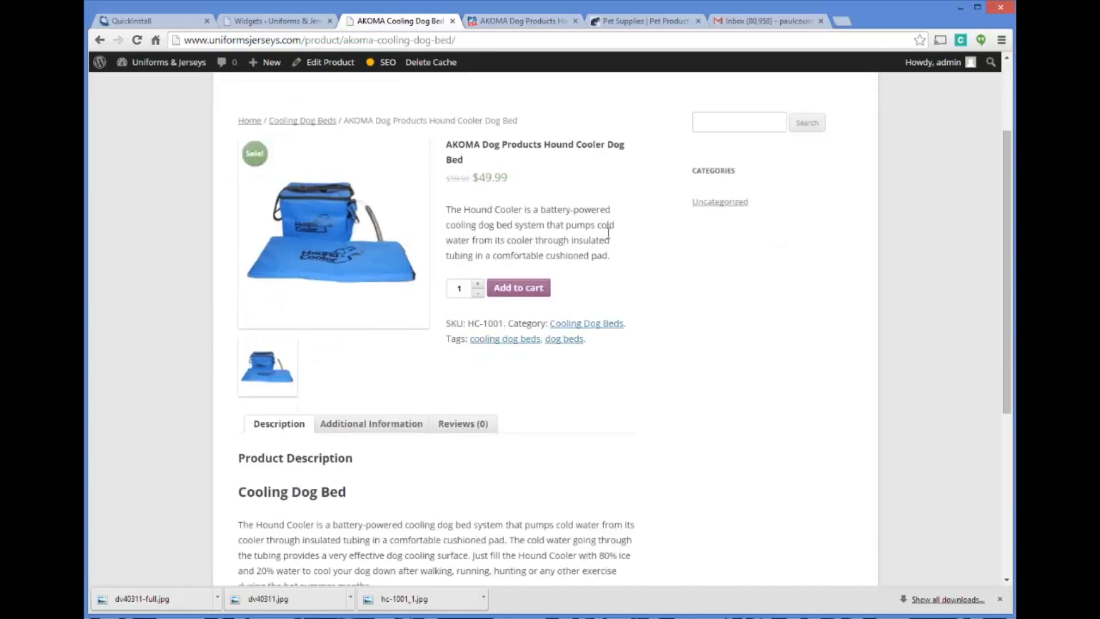
scroll(608, 246, down, 3)
scroll(609, 258, up, 8)
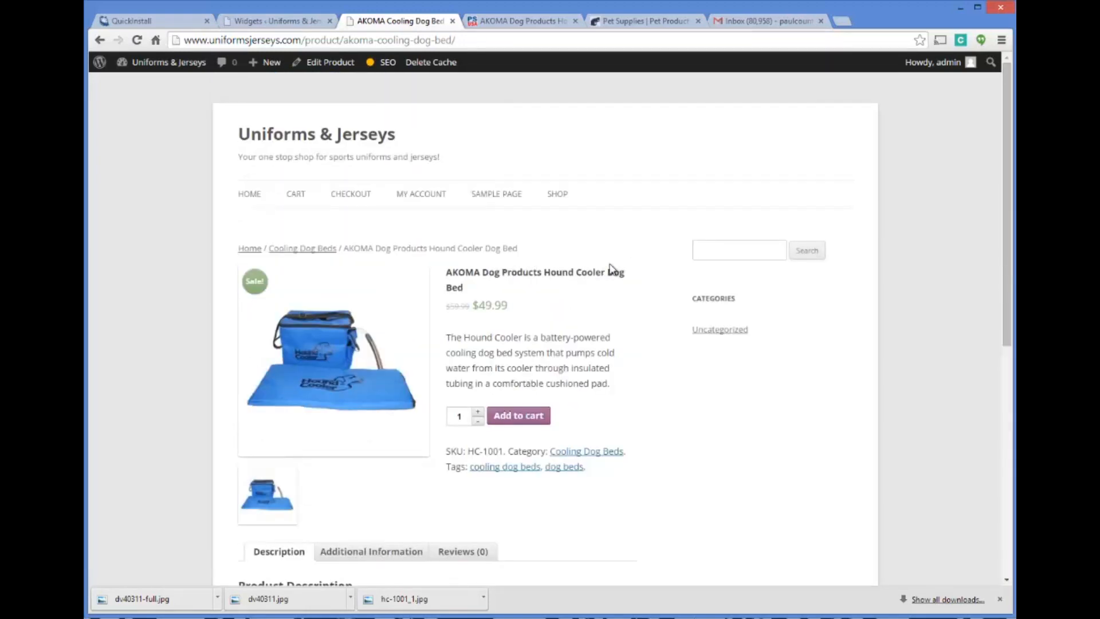
scroll(576, 249, down, 2)
scroll(577, 240, up, 2)
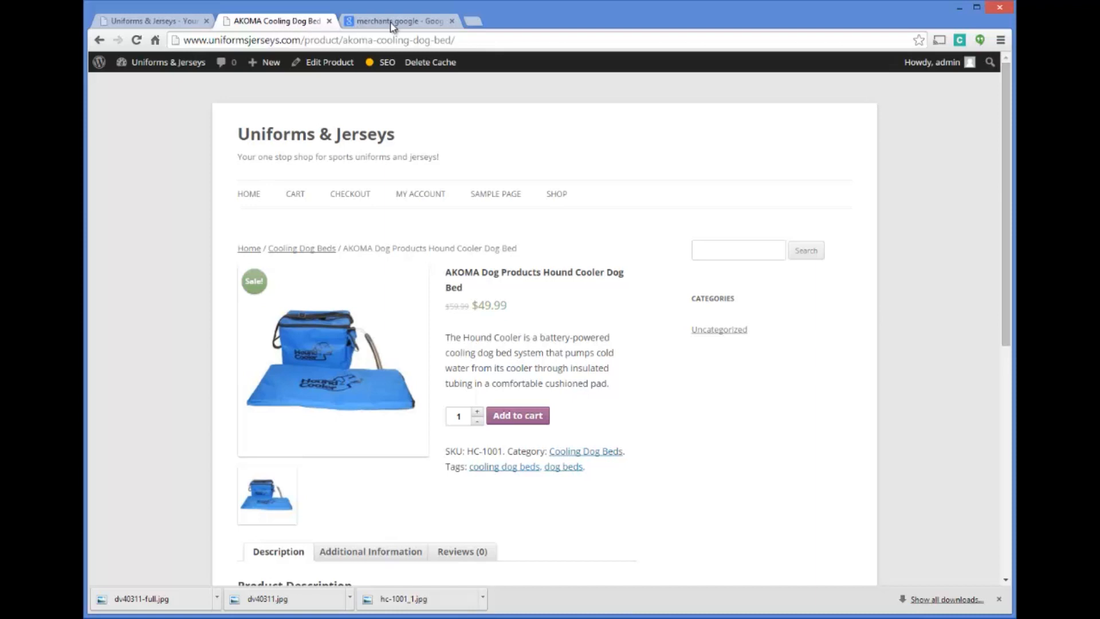
Open Google Merchant Center Help from the "merchants google" search results and expand the Create your data feed topics
click(395, 23)
click(304, 26)
click(373, 23)
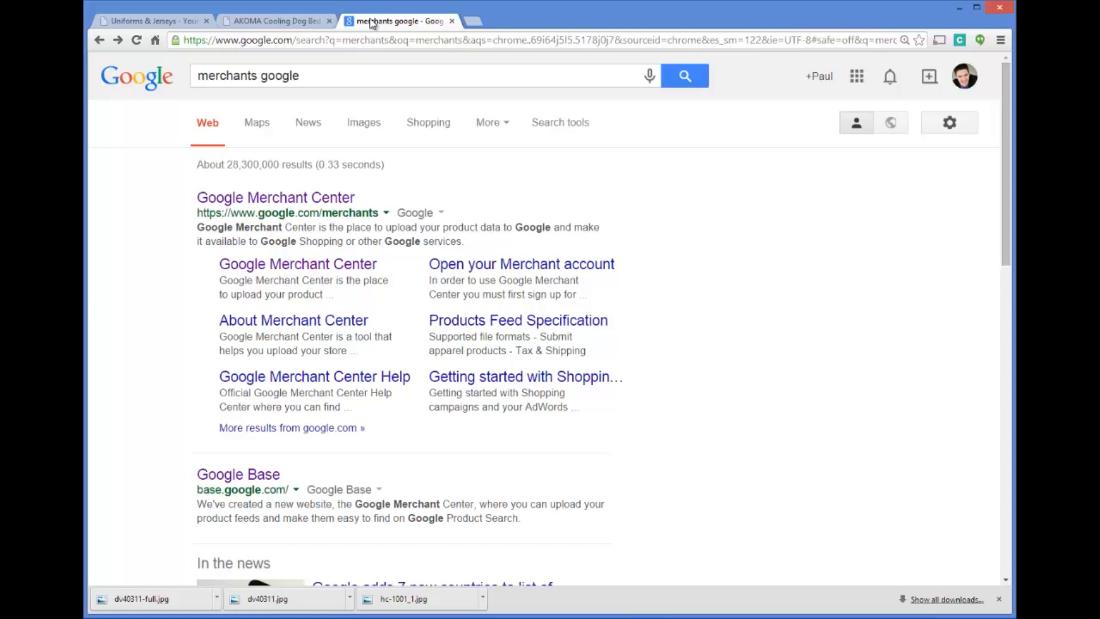
click(347, 376)
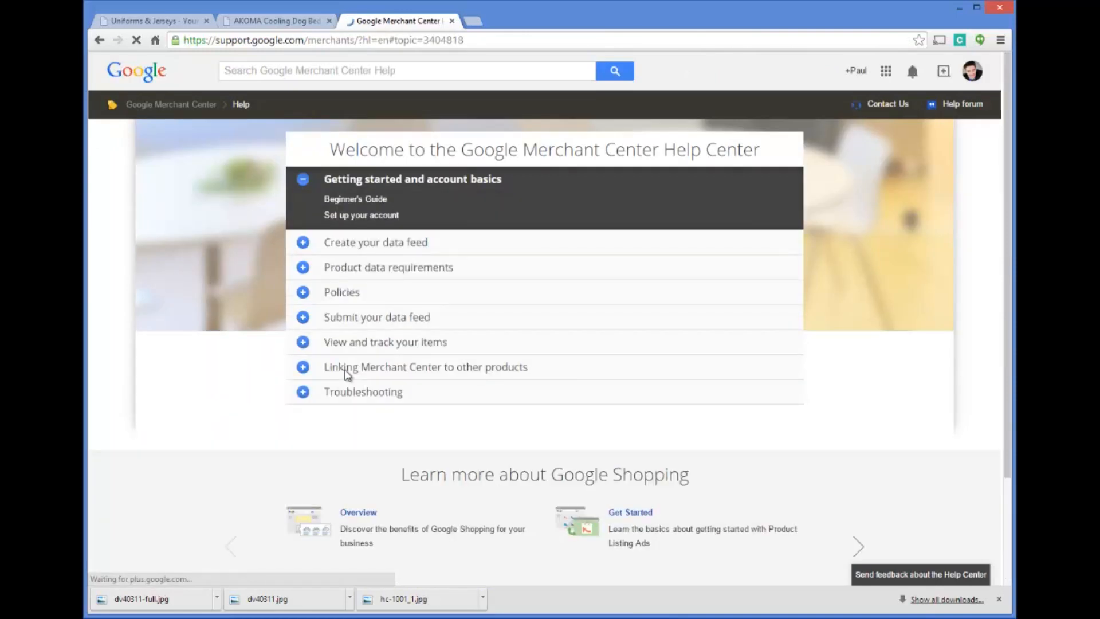
click(304, 242)
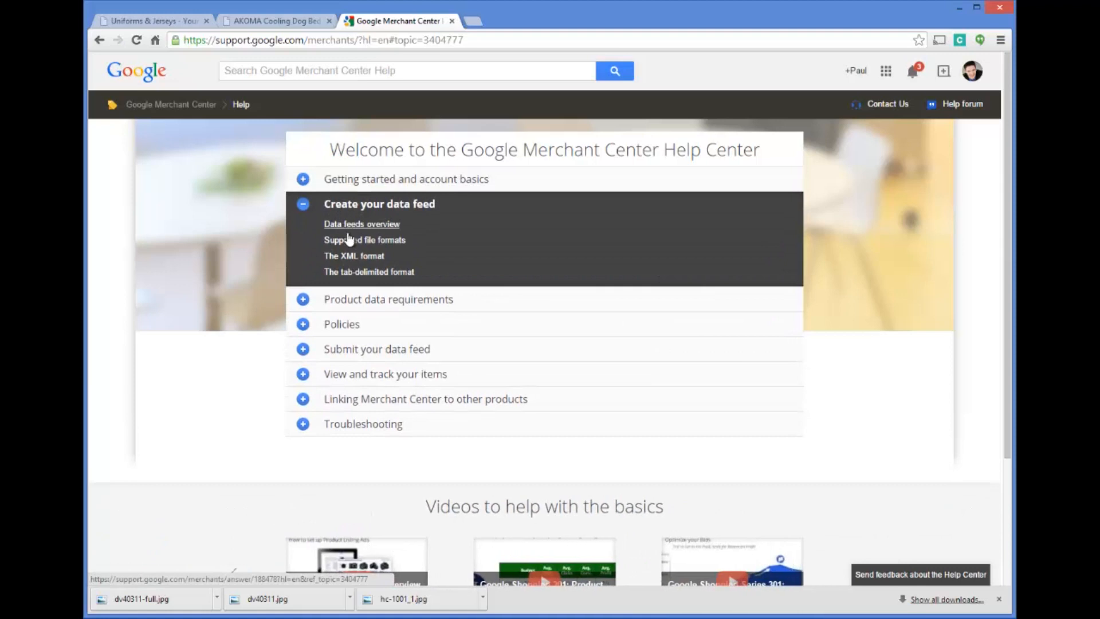
Examine the RSS 2.0 specification and its example under The XML format, and return to the format list
click(350, 257)
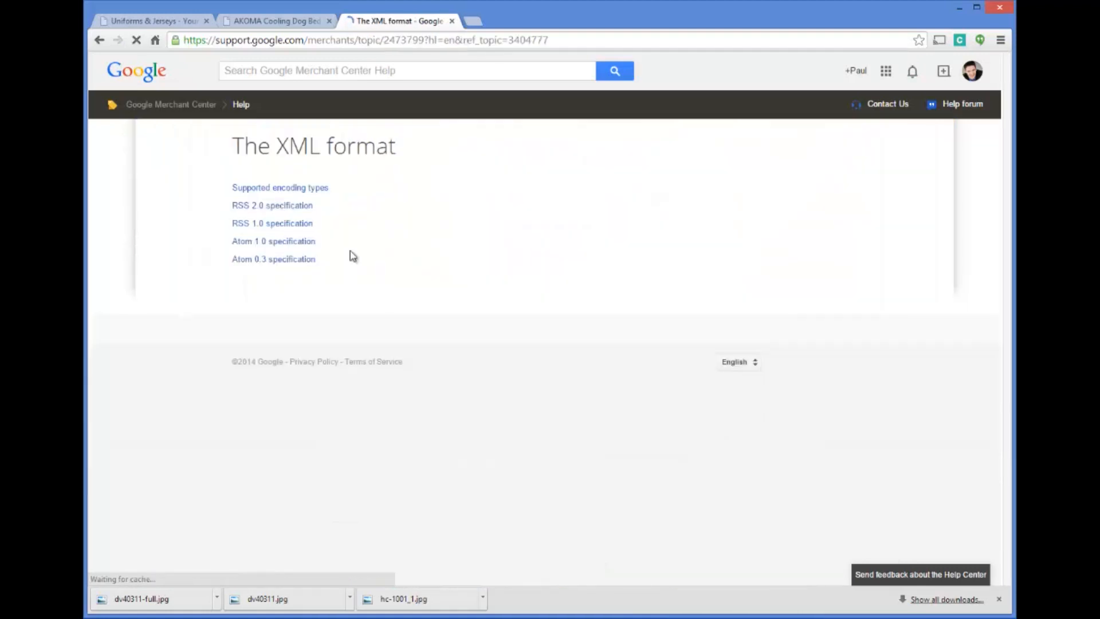
click(285, 207)
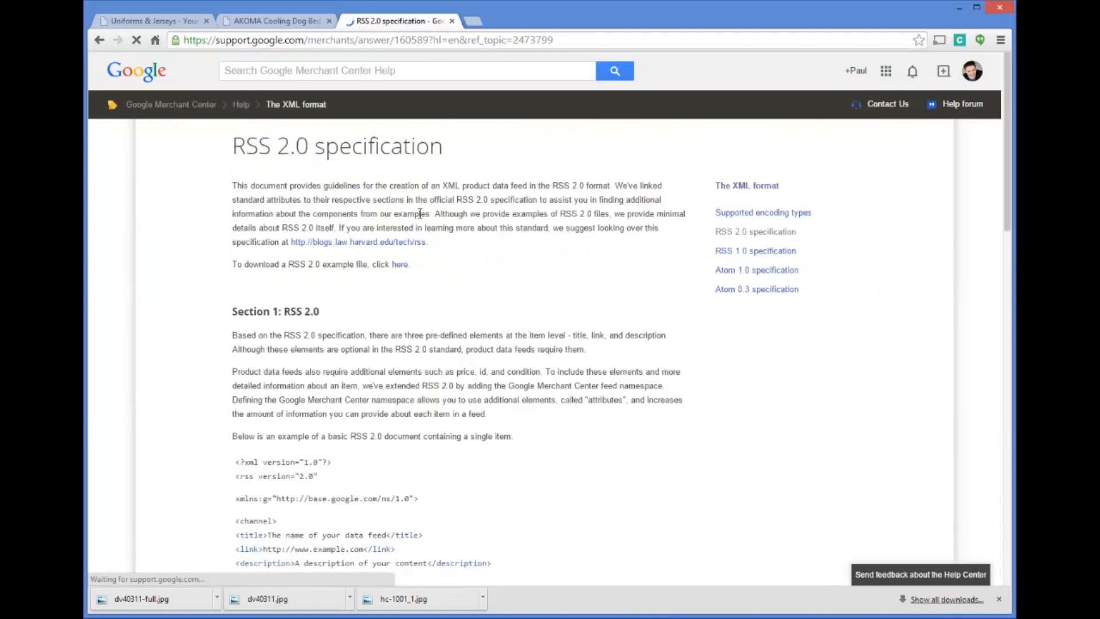
scroll(369, 244, down, 2)
scroll(383, 303, down, 2)
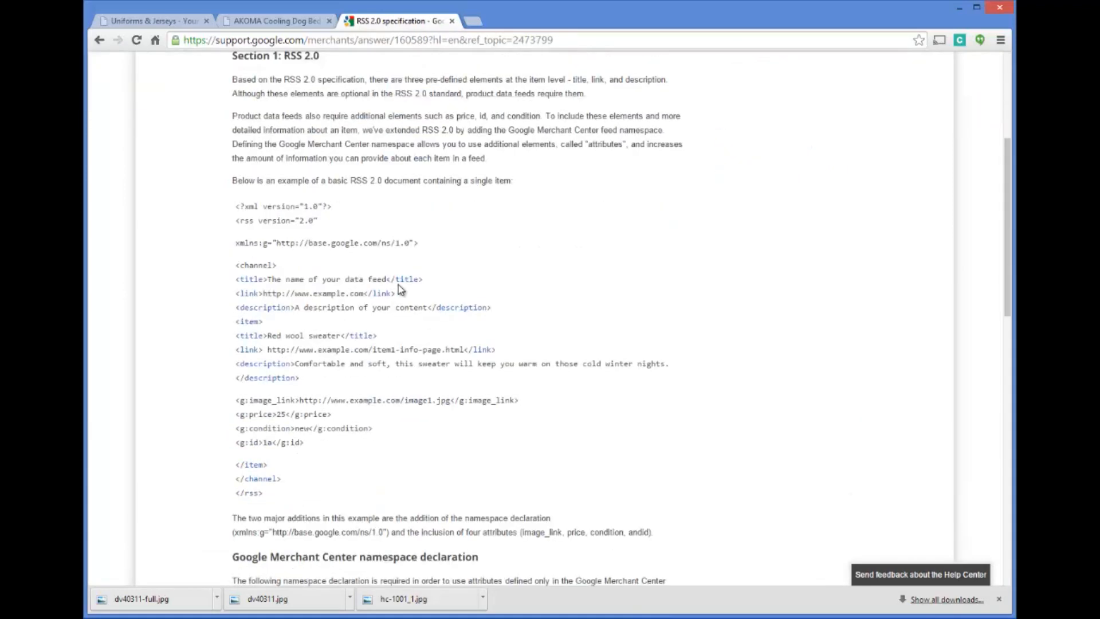
scroll(366, 269, up, 5)
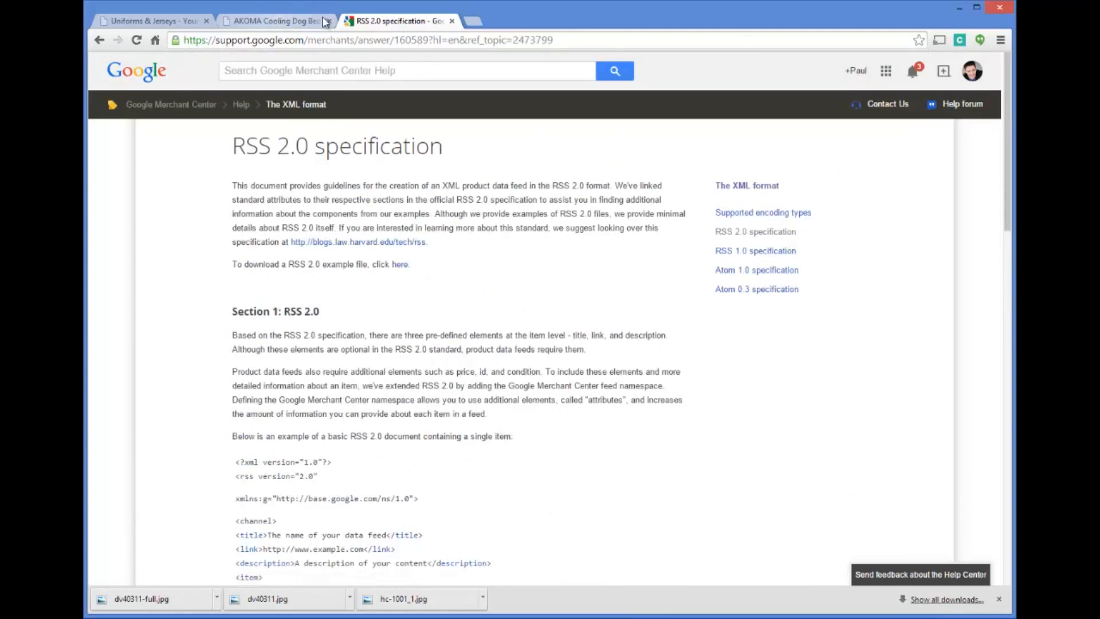
click(99, 40)
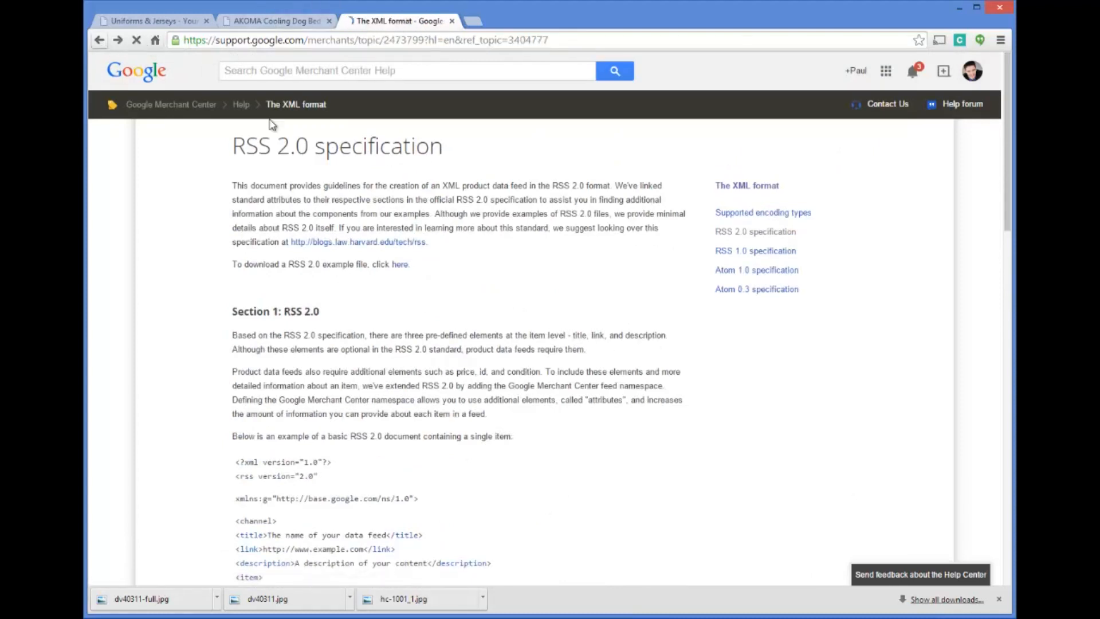
Return to the Merchant Center Help overview and open Google Shopping in a new browser tab
click(99, 41)
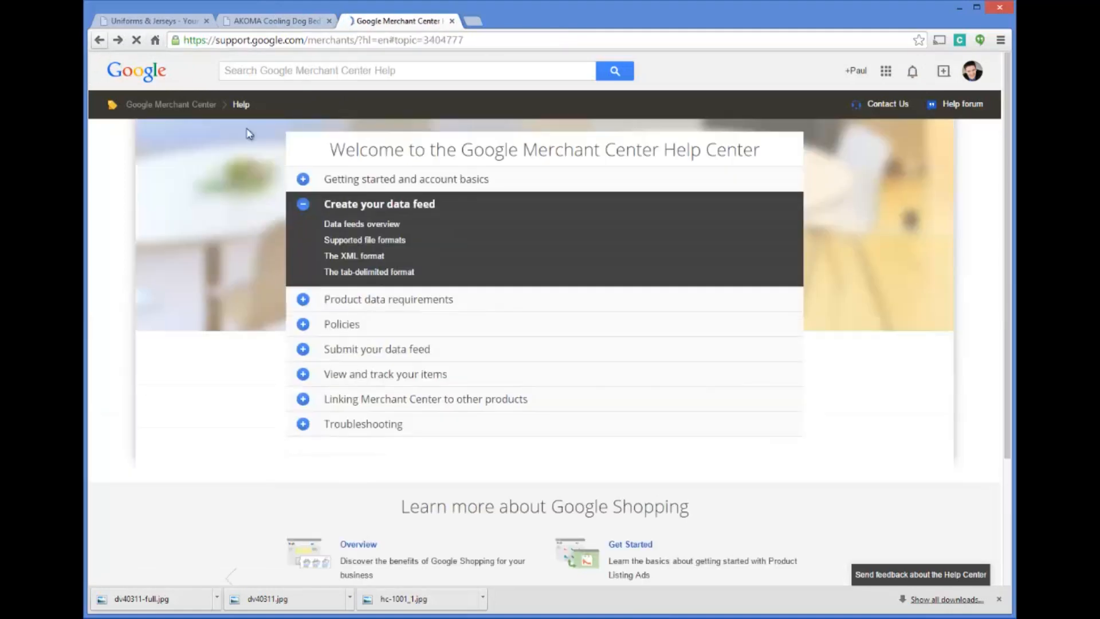
click(472, 21)
text(google)
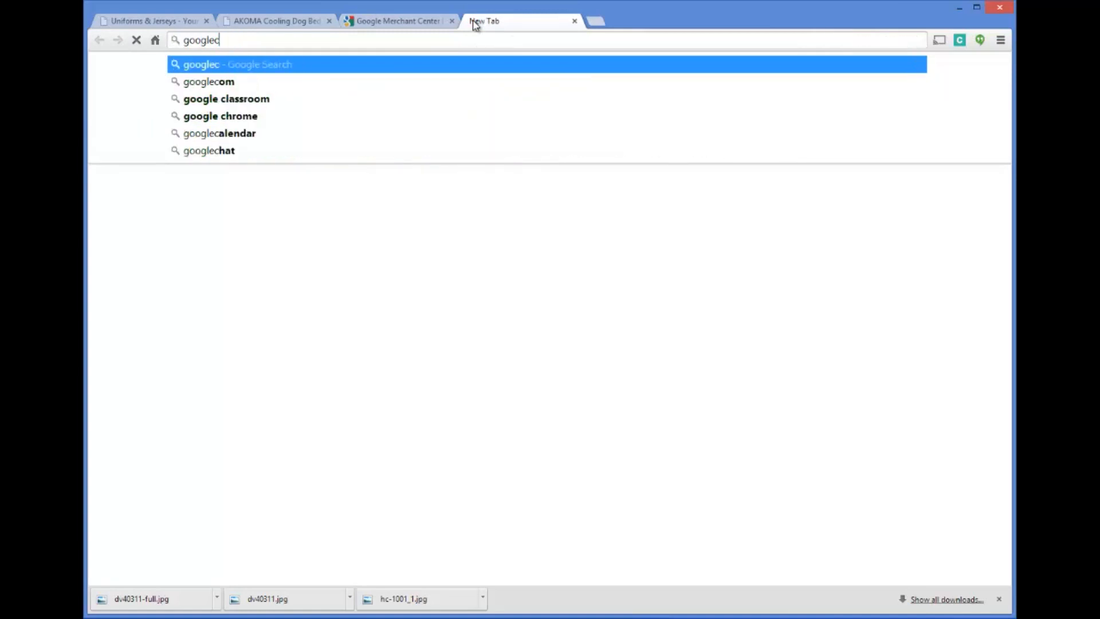
text(.com/)
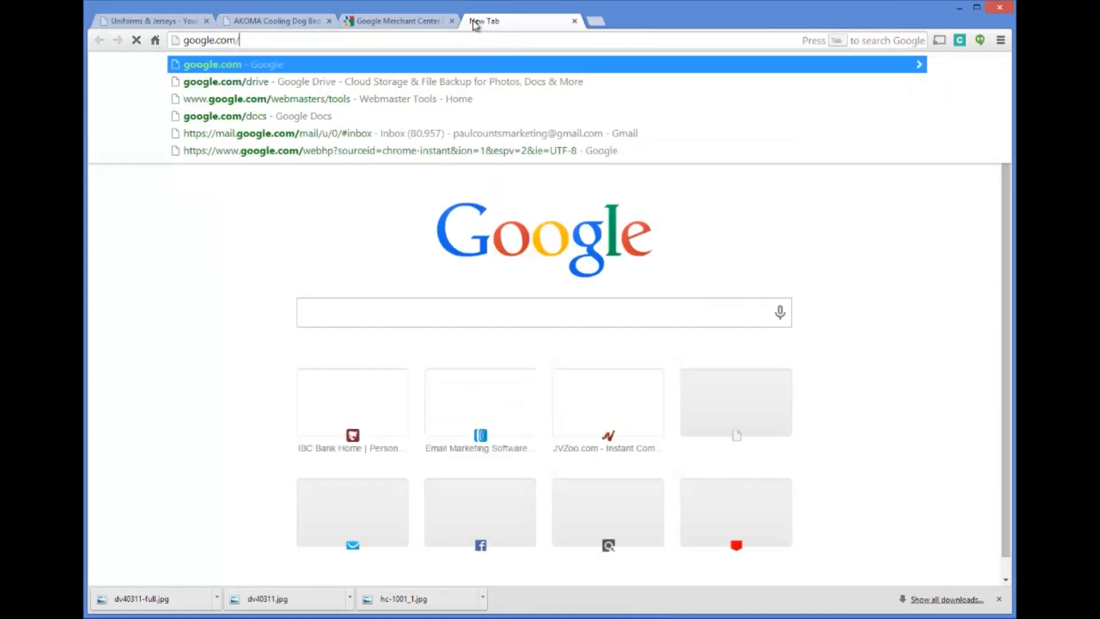
text(produc)
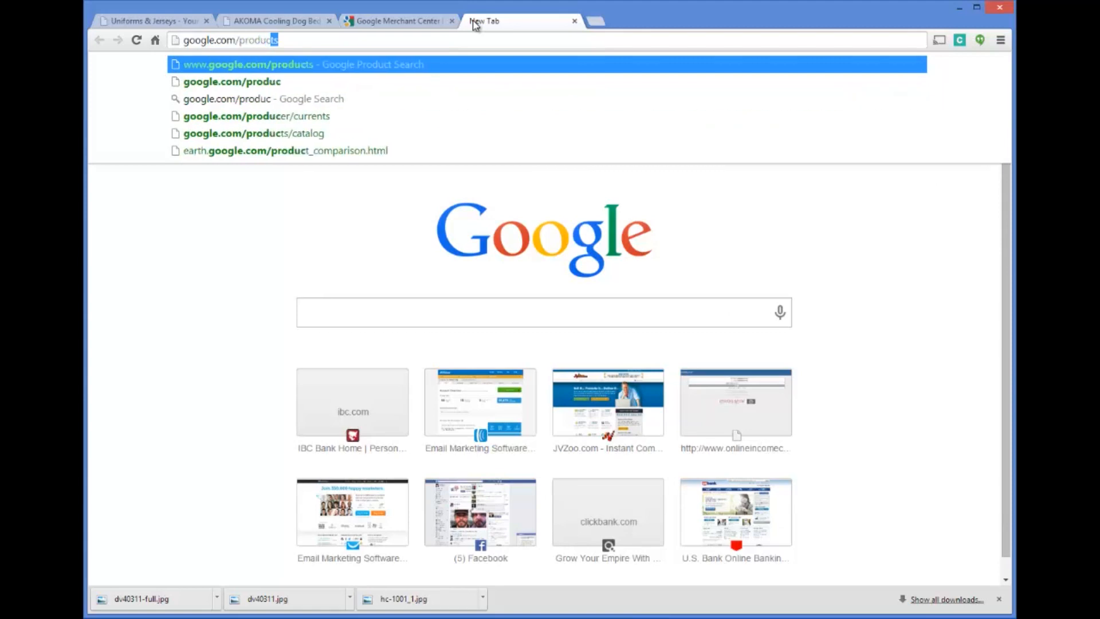
key(Return)
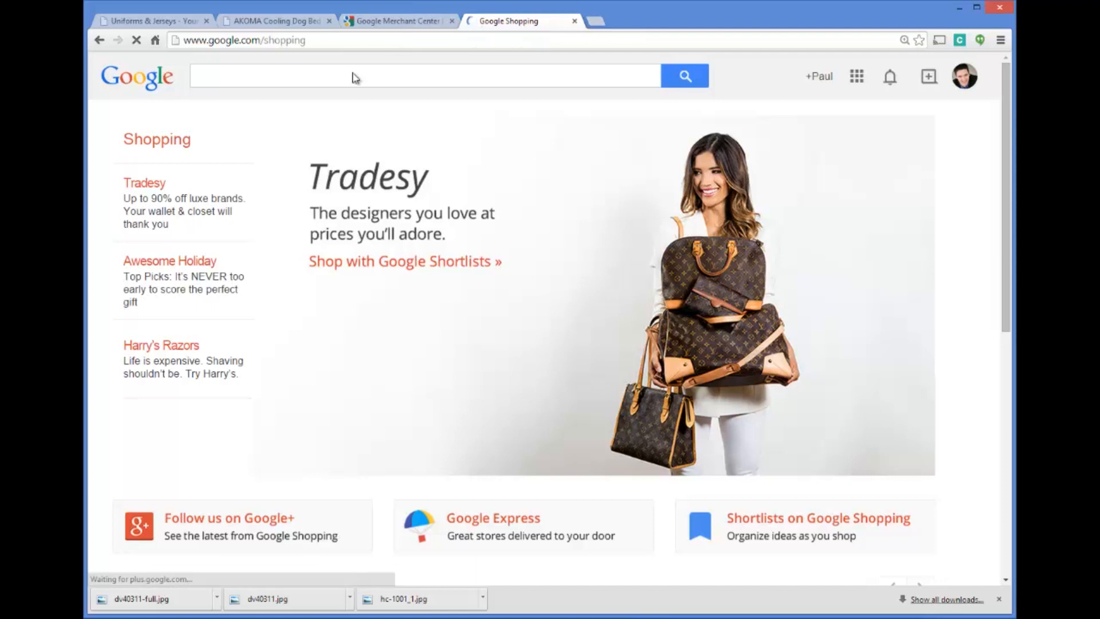
Search Google Shopping for "cooling pet bed"
click(348, 71)
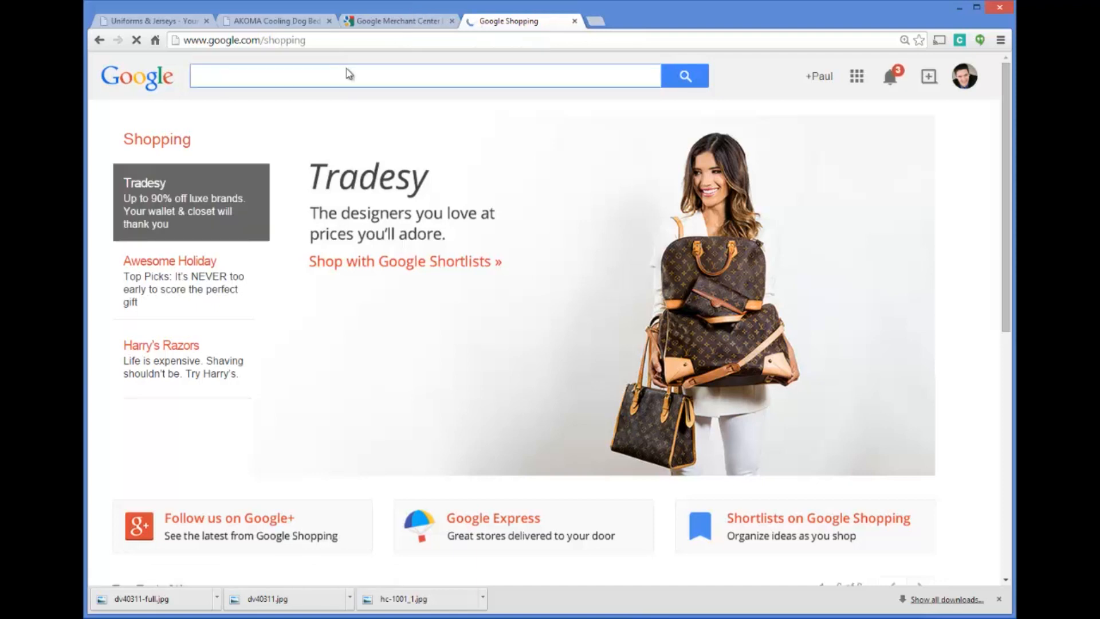
text(cooling pet )
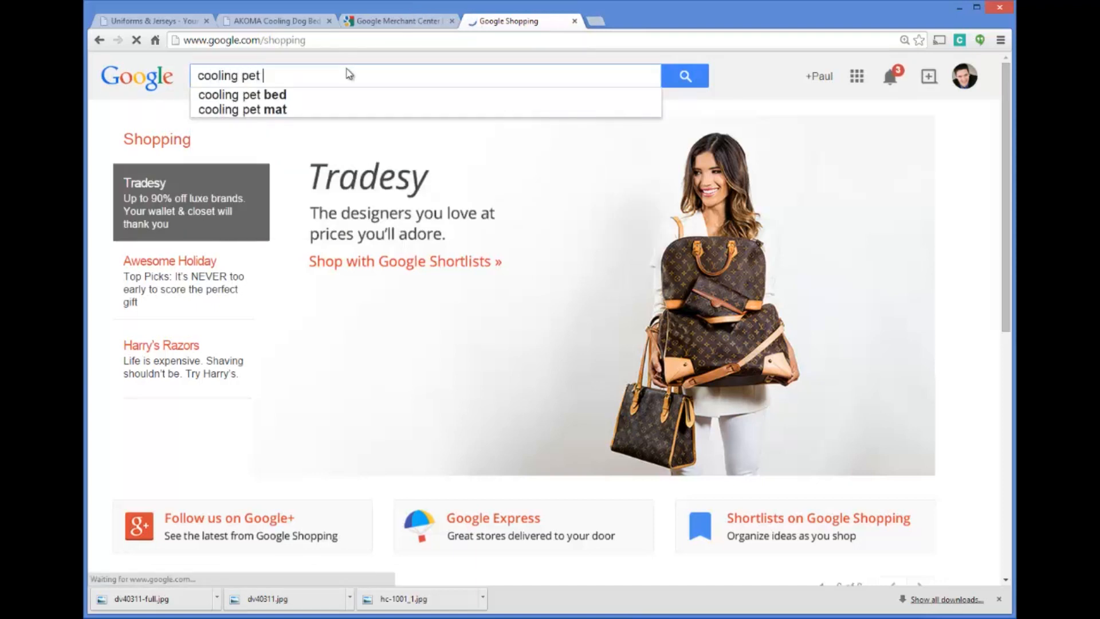
text(bed)
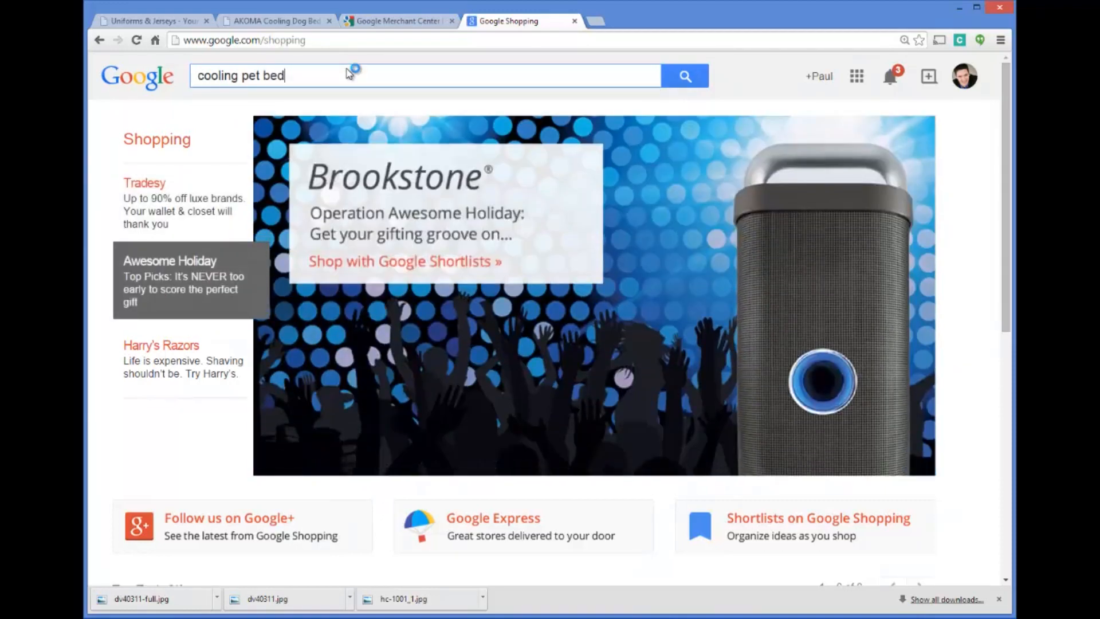
key(Return)
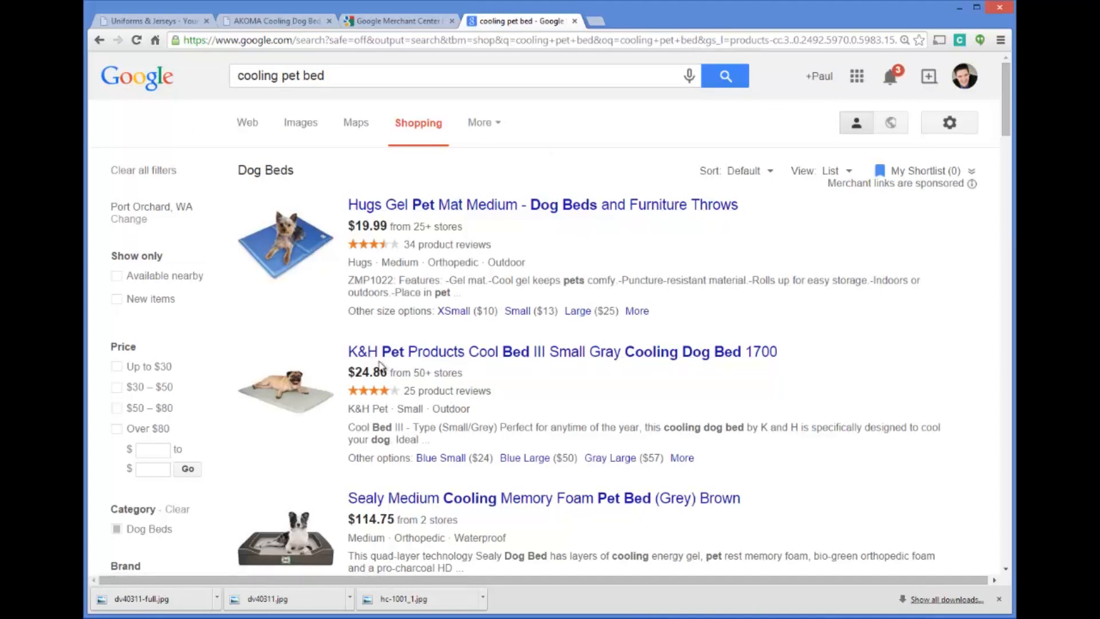
Open the store price comparison for the K&H Cool Bed III Small Gray Cooling Dog Bed and examine its sellers, prices and reviews
click(475, 378)
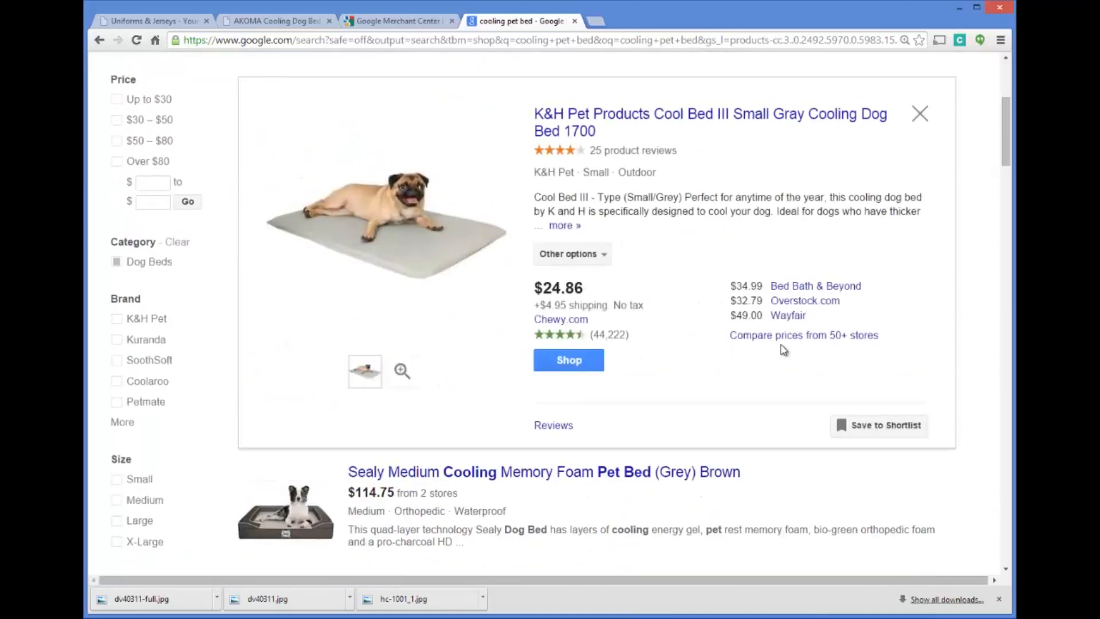
click(804, 336)
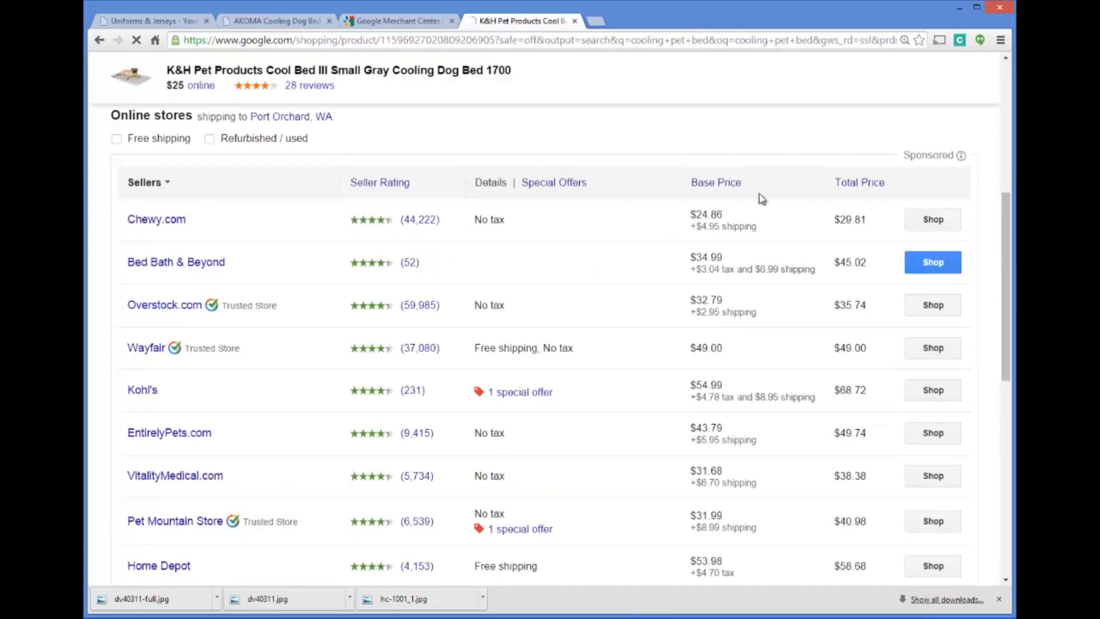
scroll(608, 233, down, 3)
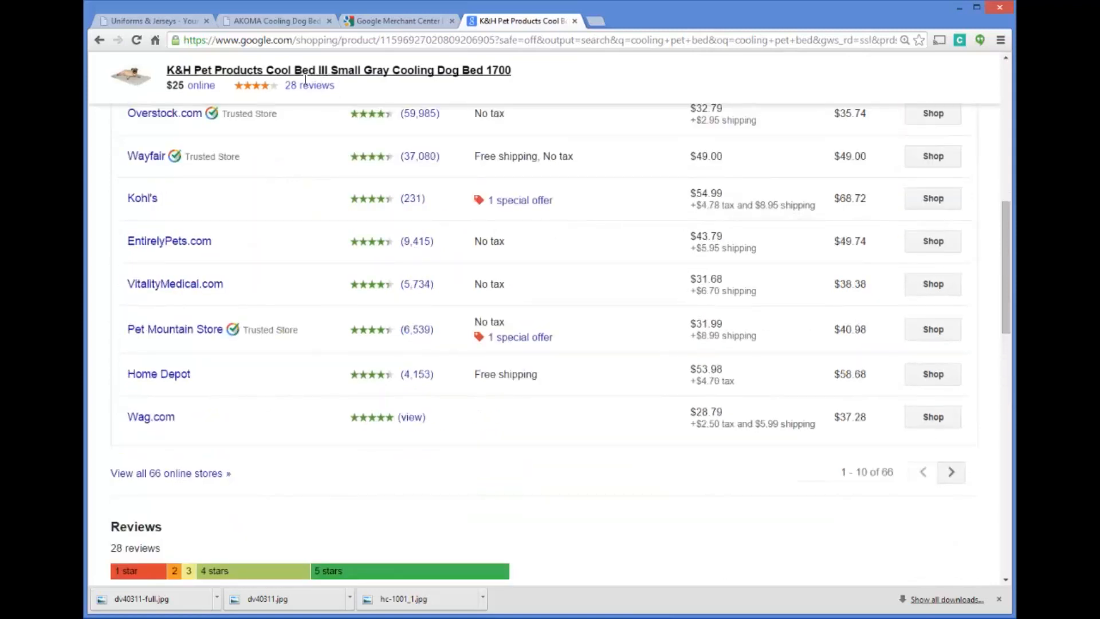
scroll(346, 95, up, 2)
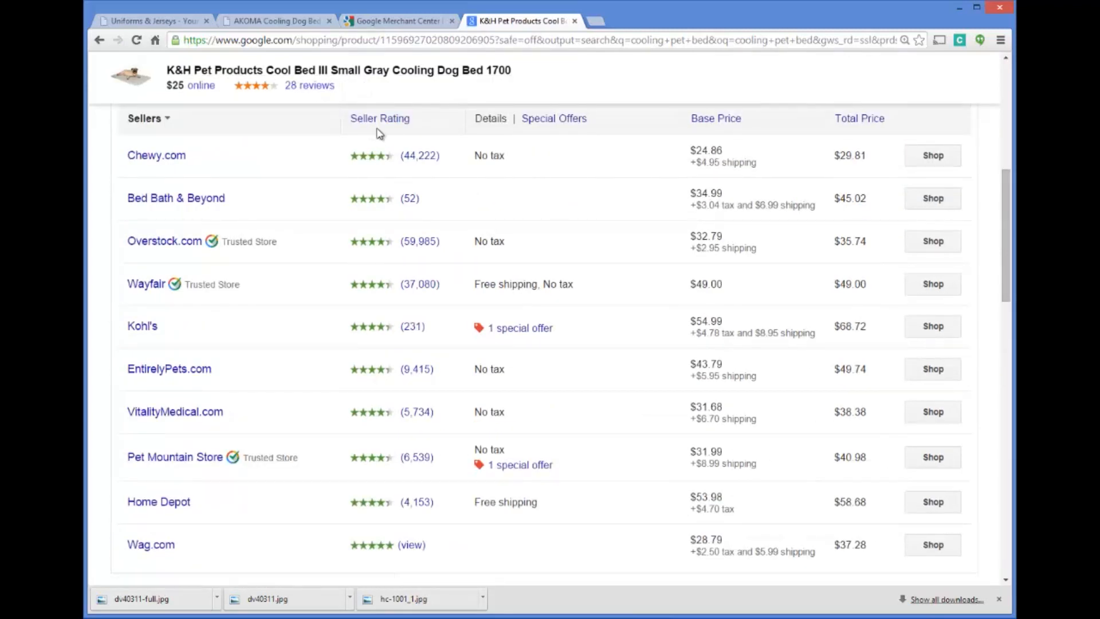
scroll(403, 225, up, 1)
scroll(413, 229, down, 3)
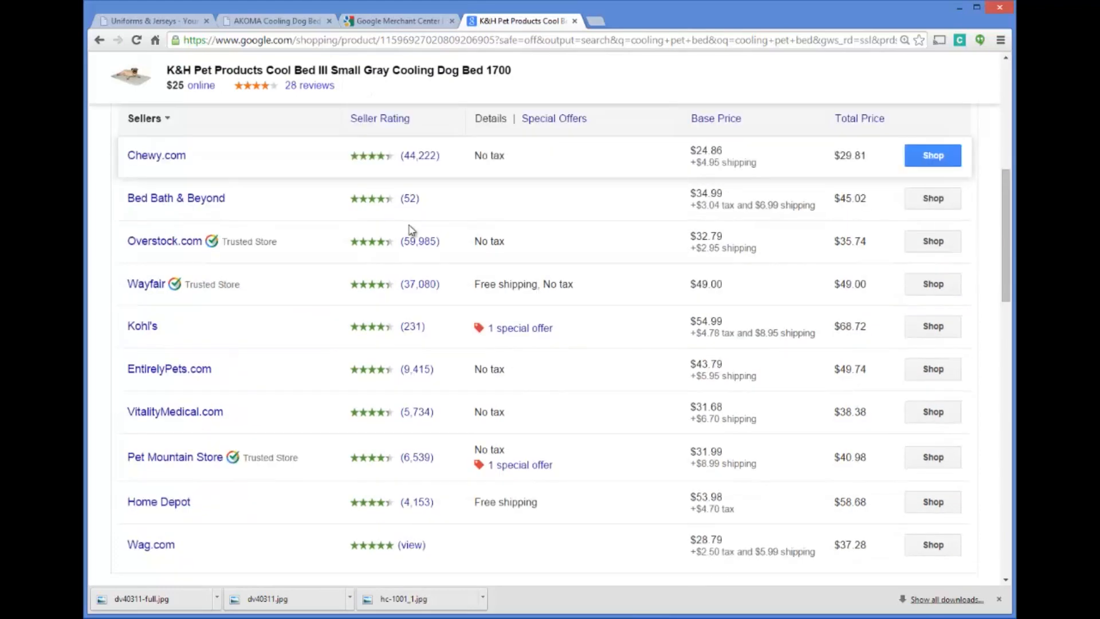
scroll(424, 291, down, 3)
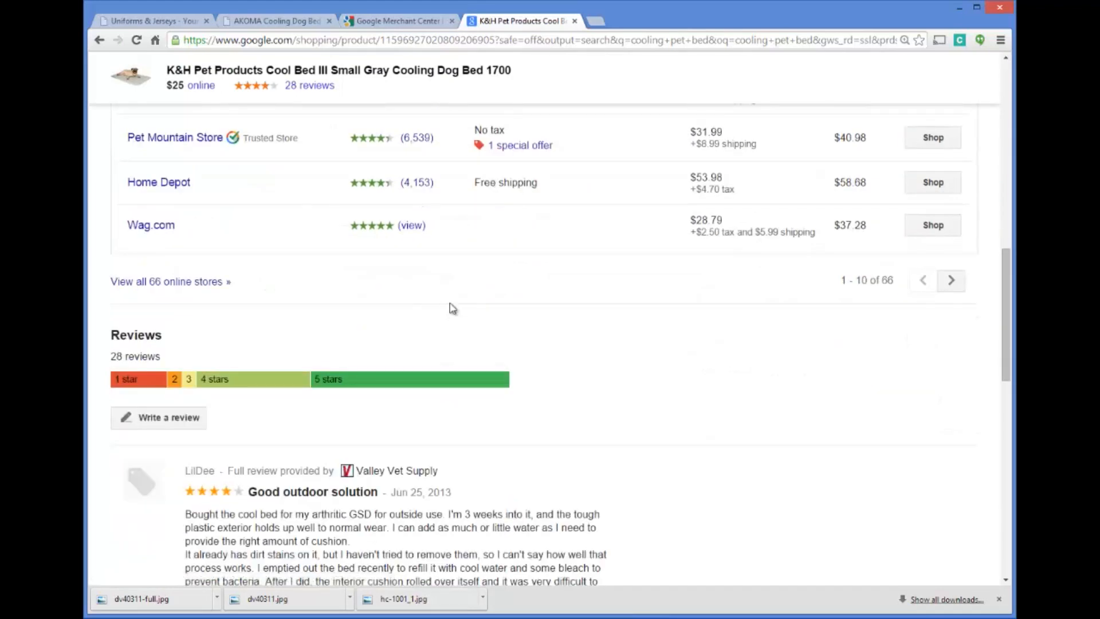
scroll(455, 298, down, 3)
scroll(464, 287, up, 10)
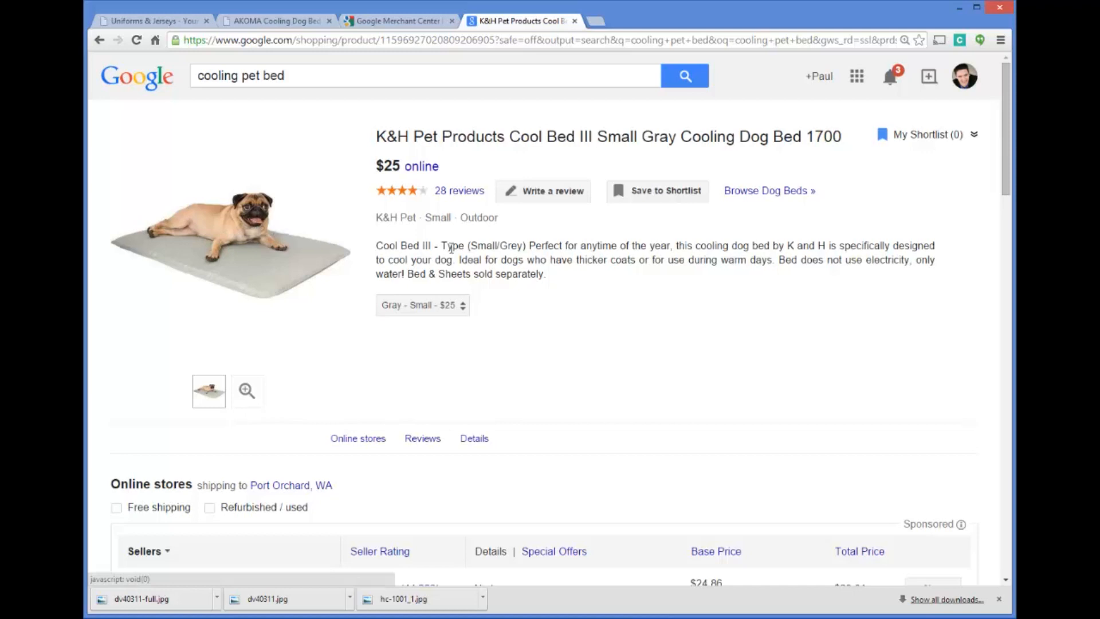
scroll(487, 244, down, 4)
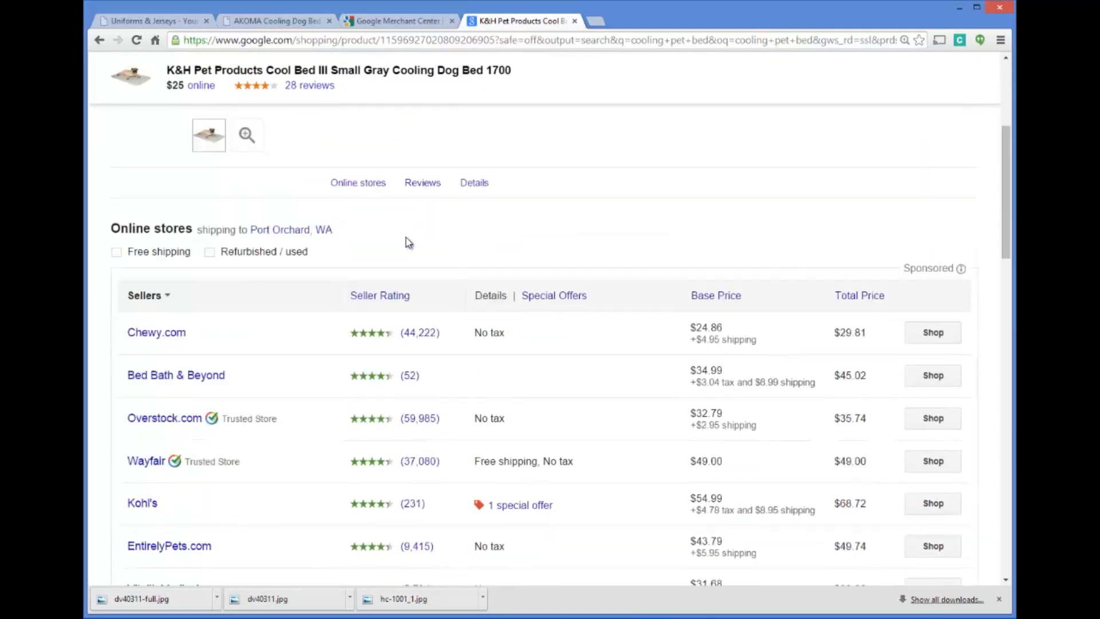
scroll(315, 265, down, 2)
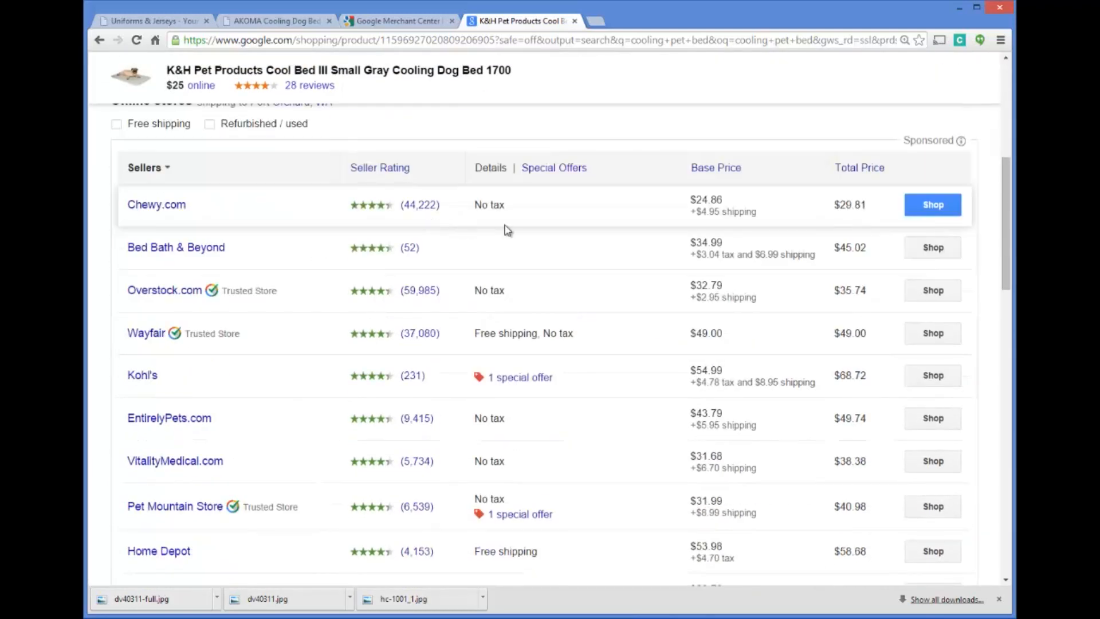
scroll(238, 229, down, 6)
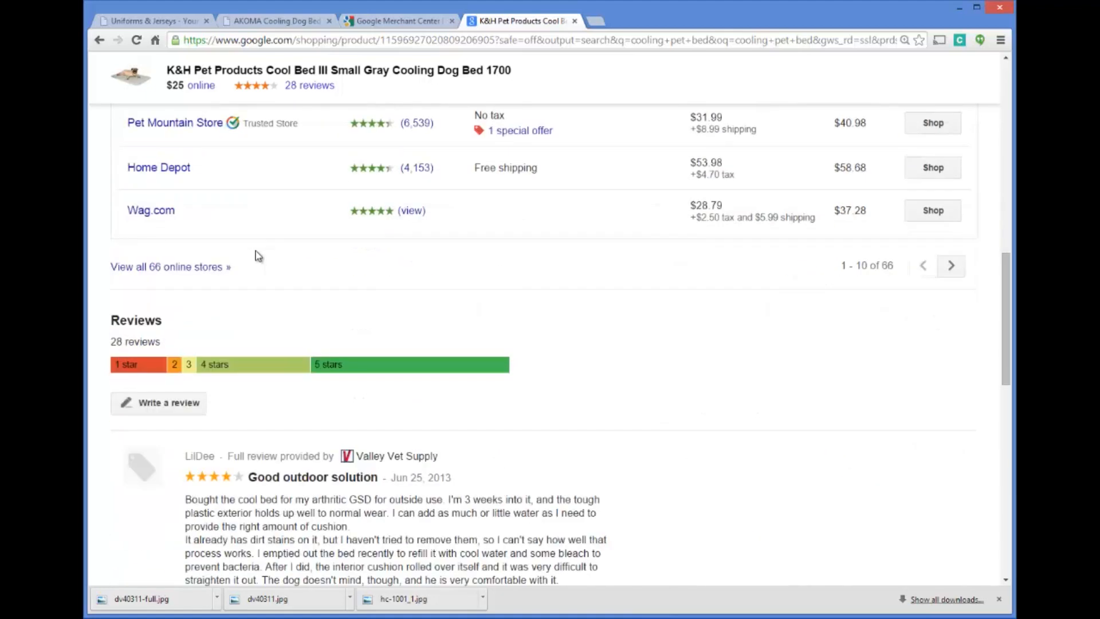
scroll(255, 254, up, 3)
scroll(491, 314, up, 4)
scroll(497, 318, up, 5)
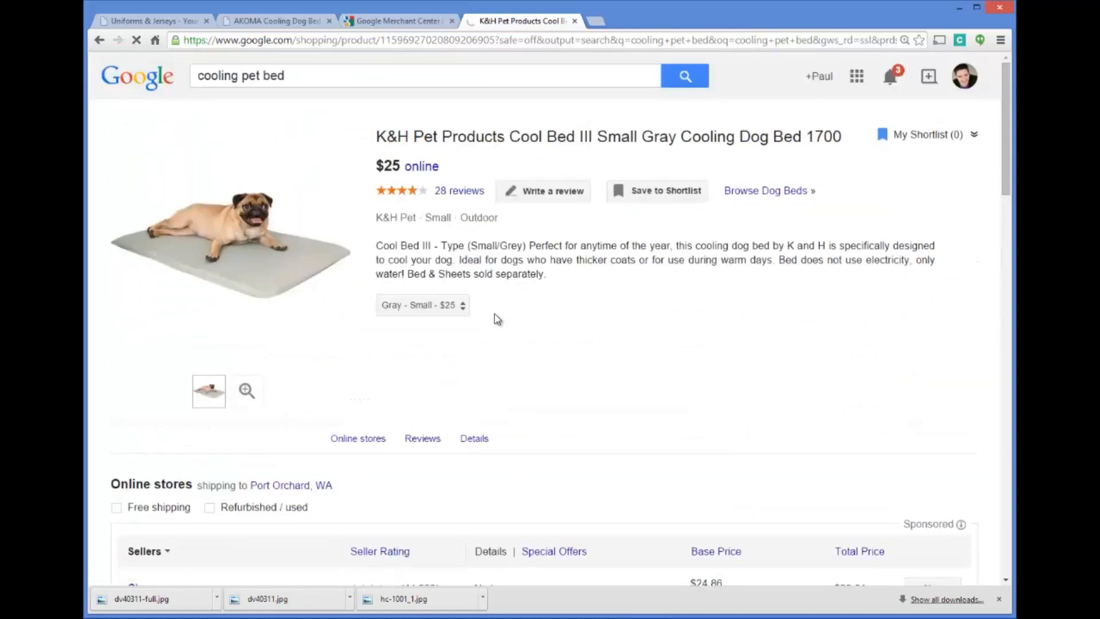
click(378, 22)
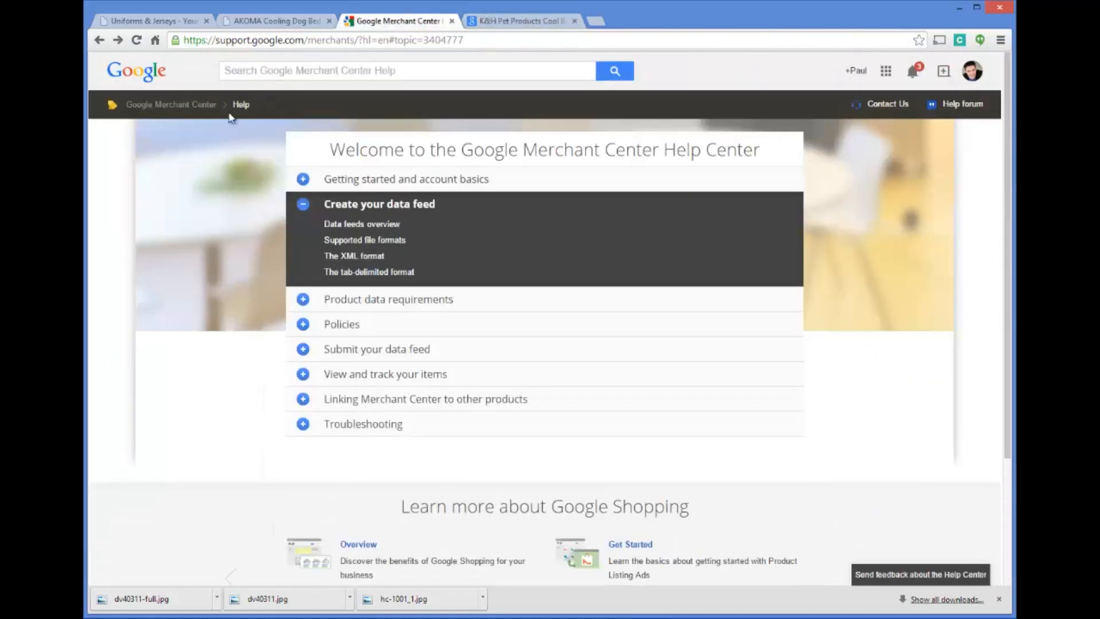
click(510, 23)
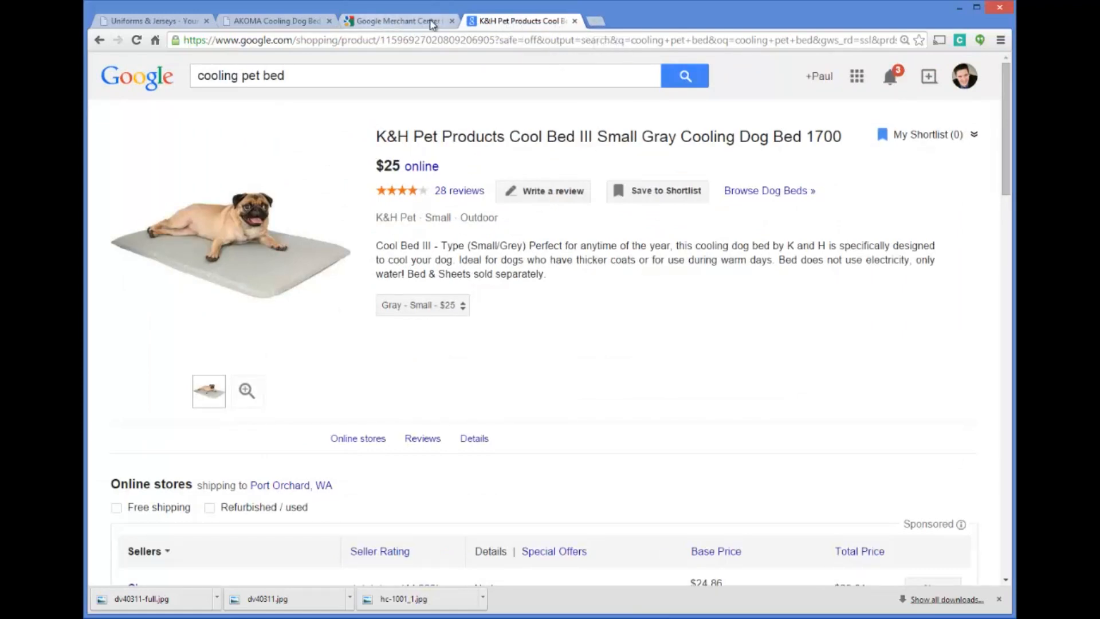
click(405, 22)
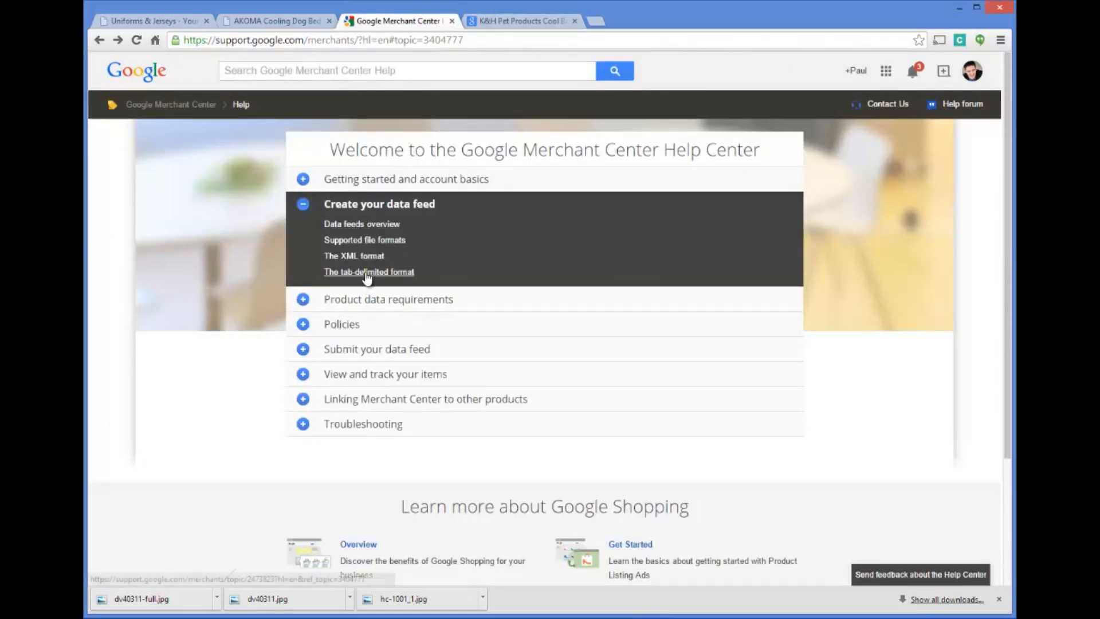
click(506, 23)
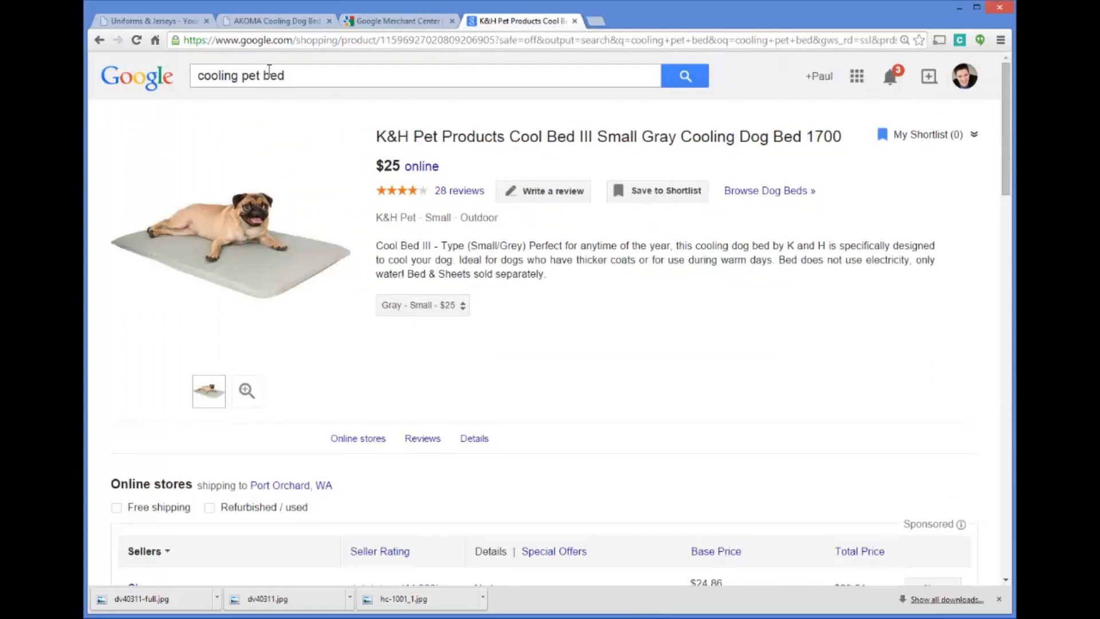
click(310, 75)
drag(253, 65, 197, 75)
click(317, 76)
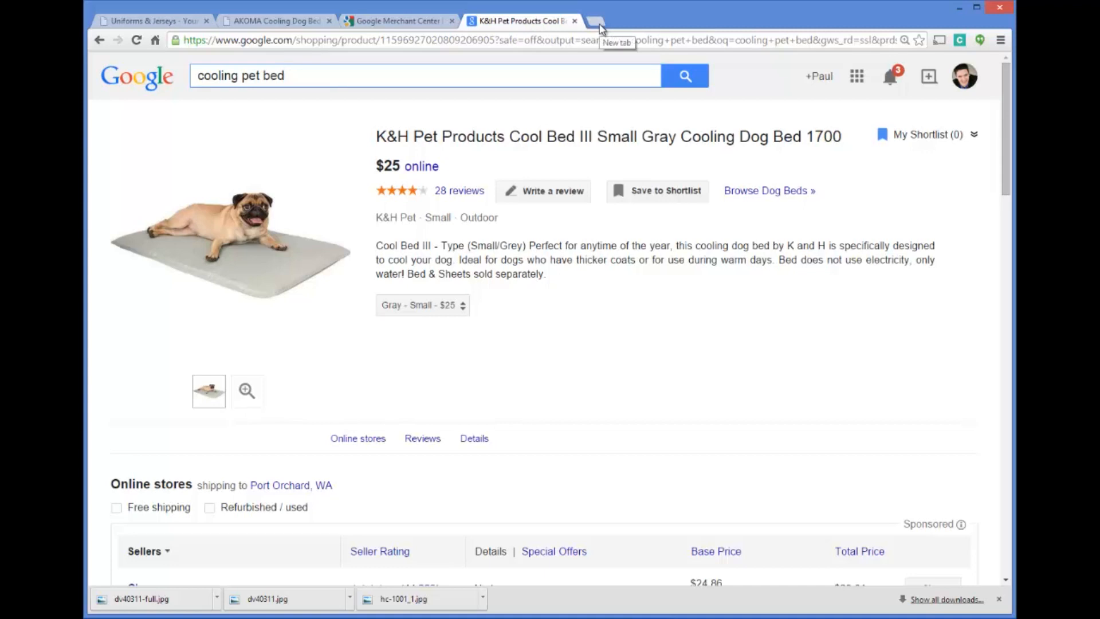
click(410, 27)
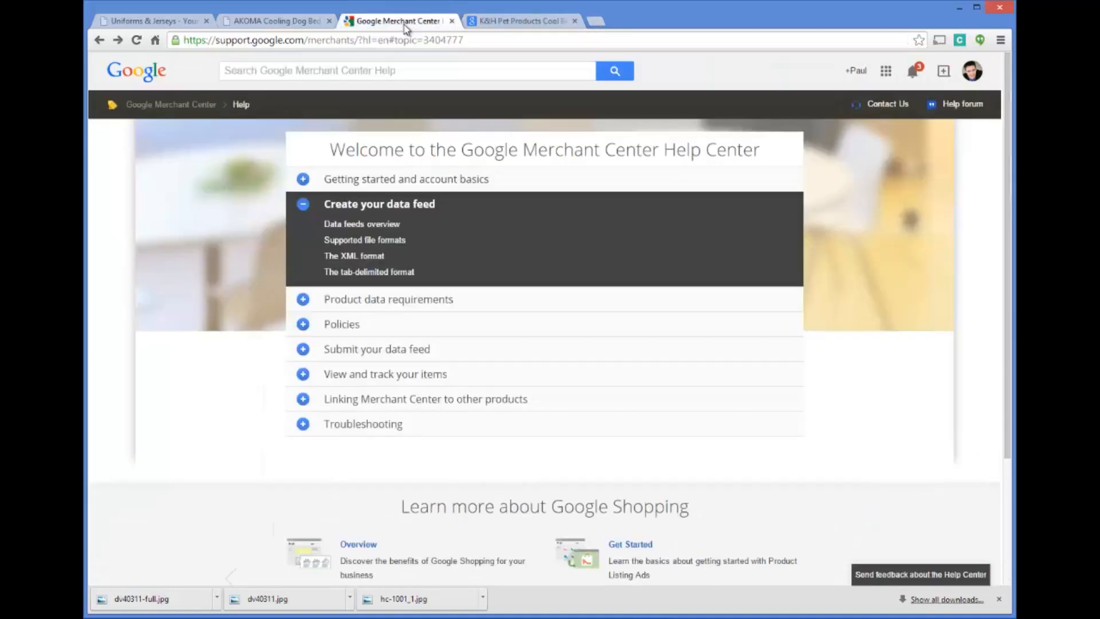
click(508, 23)
Open YouTube in a new browser tab and search for "cooling pet beds"
click(597, 22)
text(youtube)
key(Return)
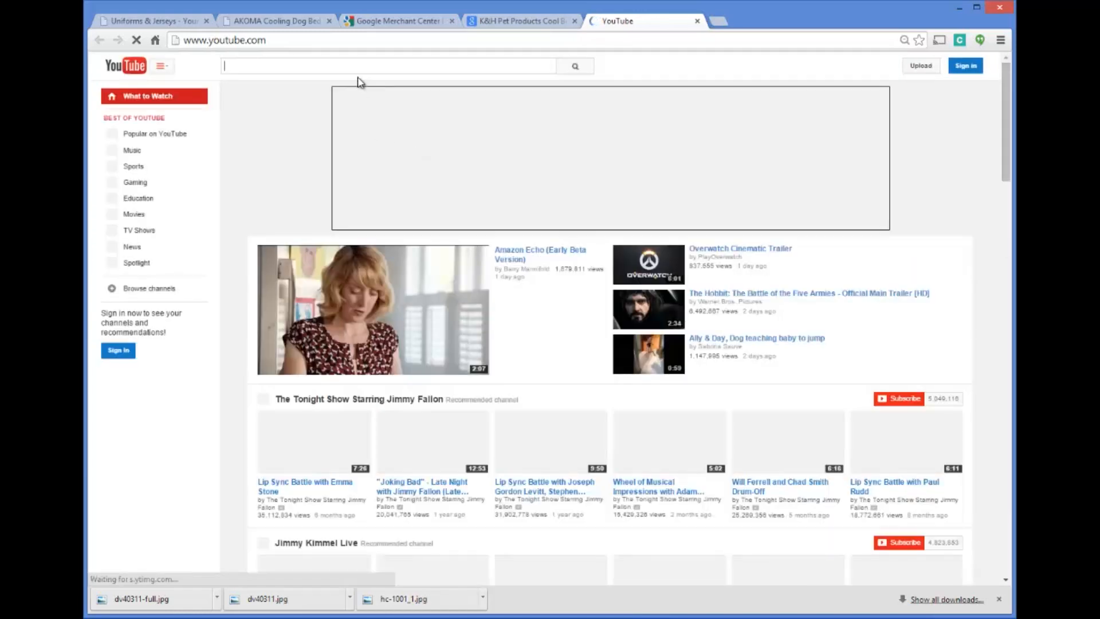
text(cooling pet)
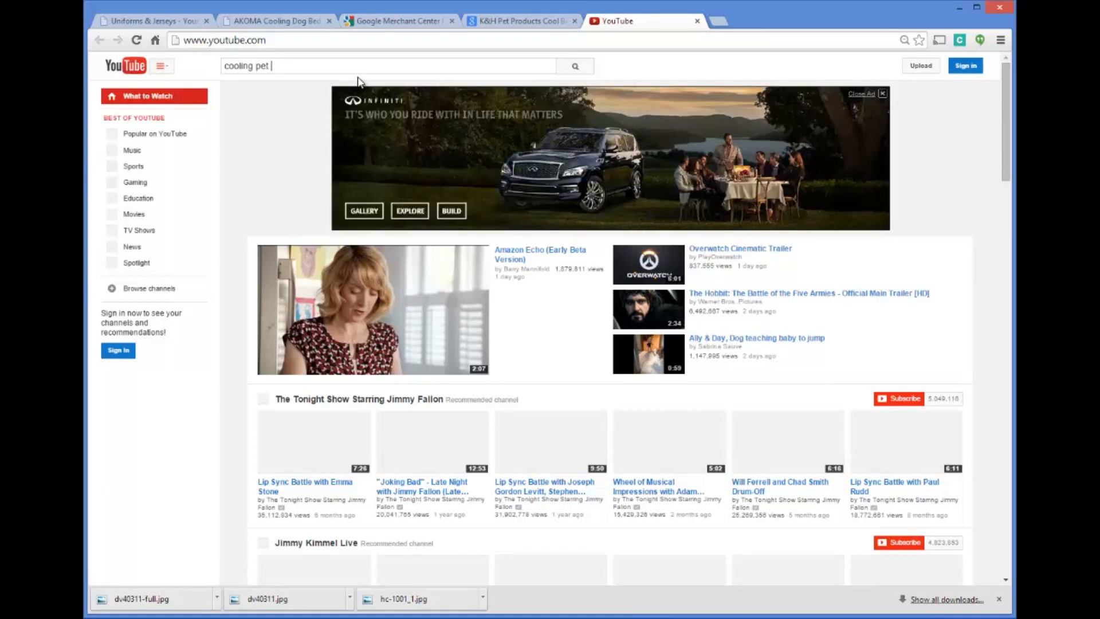
text( beds)
key(Return)
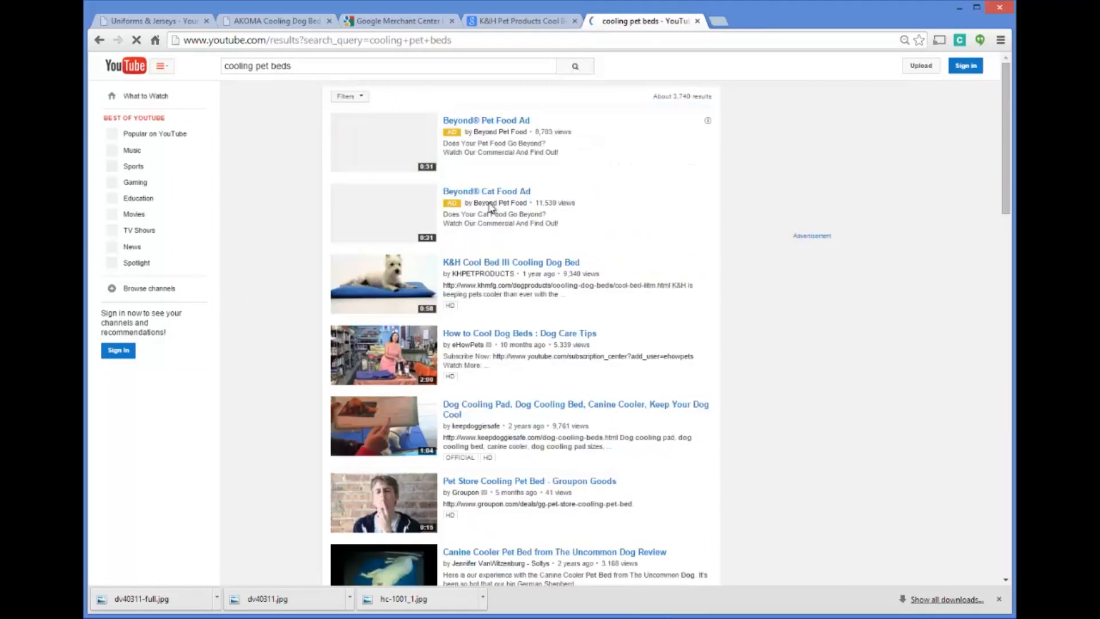
Examine the YouTube video results for cooling pet beds, including the results for similar searches
scroll(505, 212, down, 1)
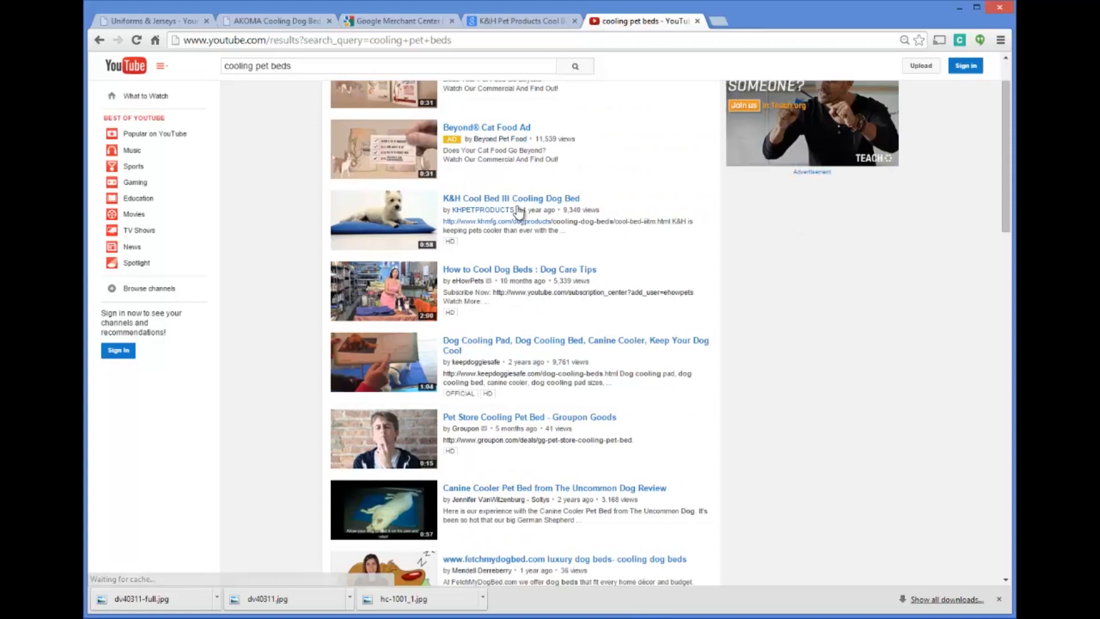
scroll(510, 347, down, 3)
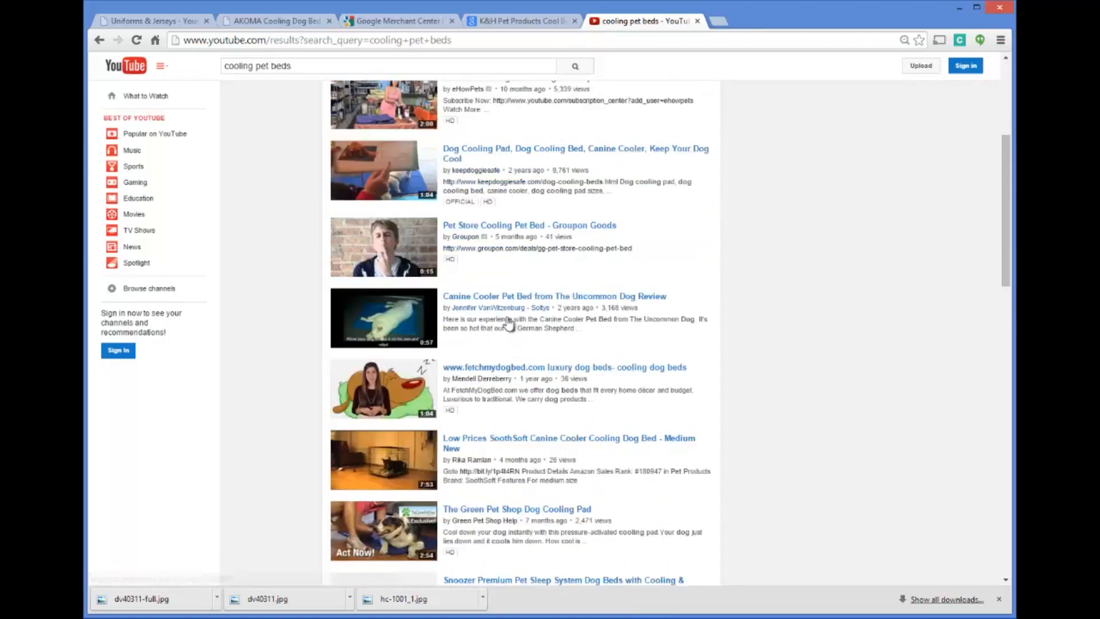
scroll(508, 324, down, 2)
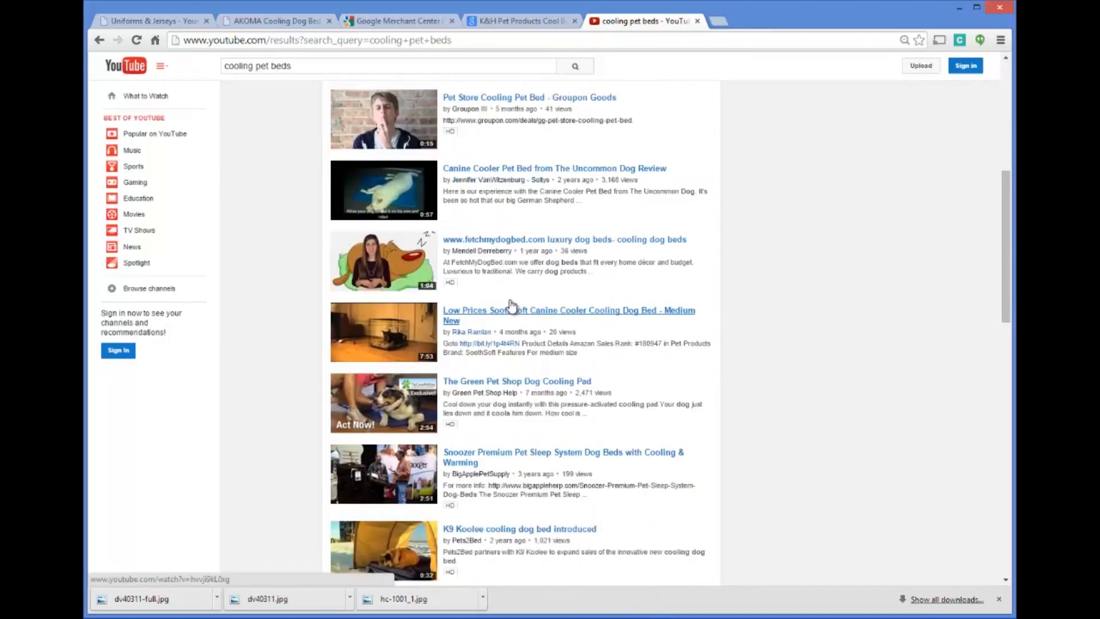
scroll(512, 306, down, 4)
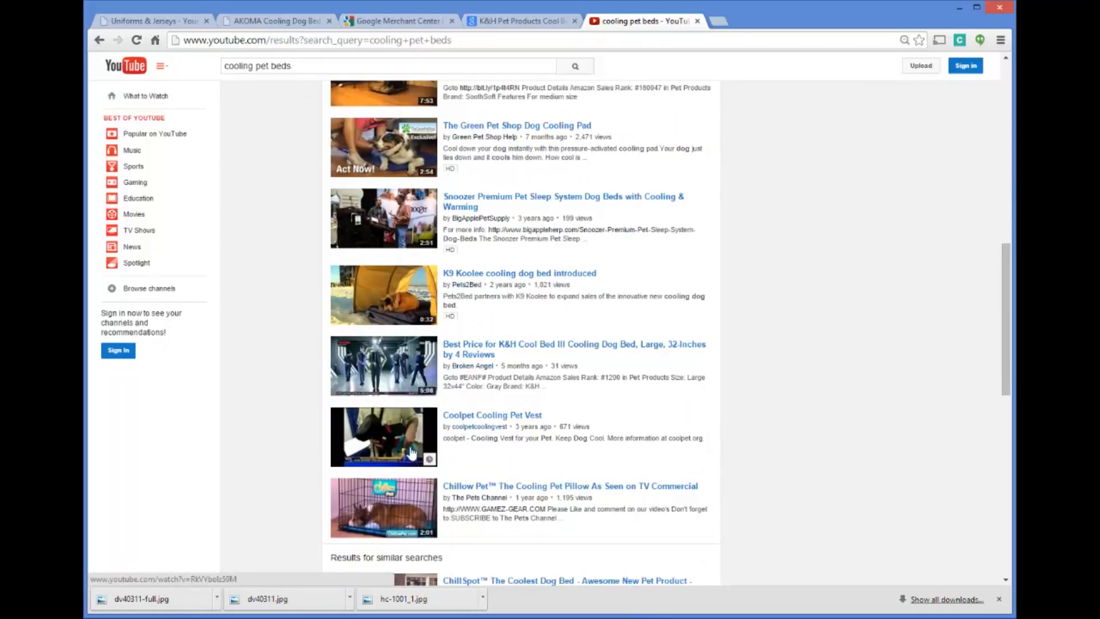
scroll(411, 453, down, 4)
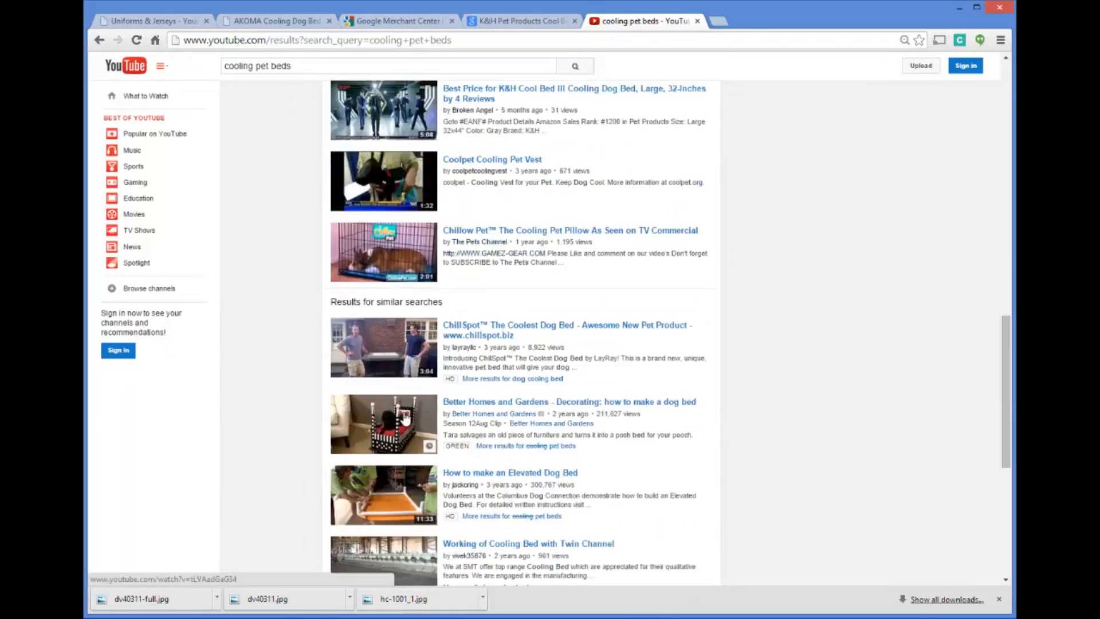
scroll(405, 418, down, 3)
scroll(418, 343, up, 3)
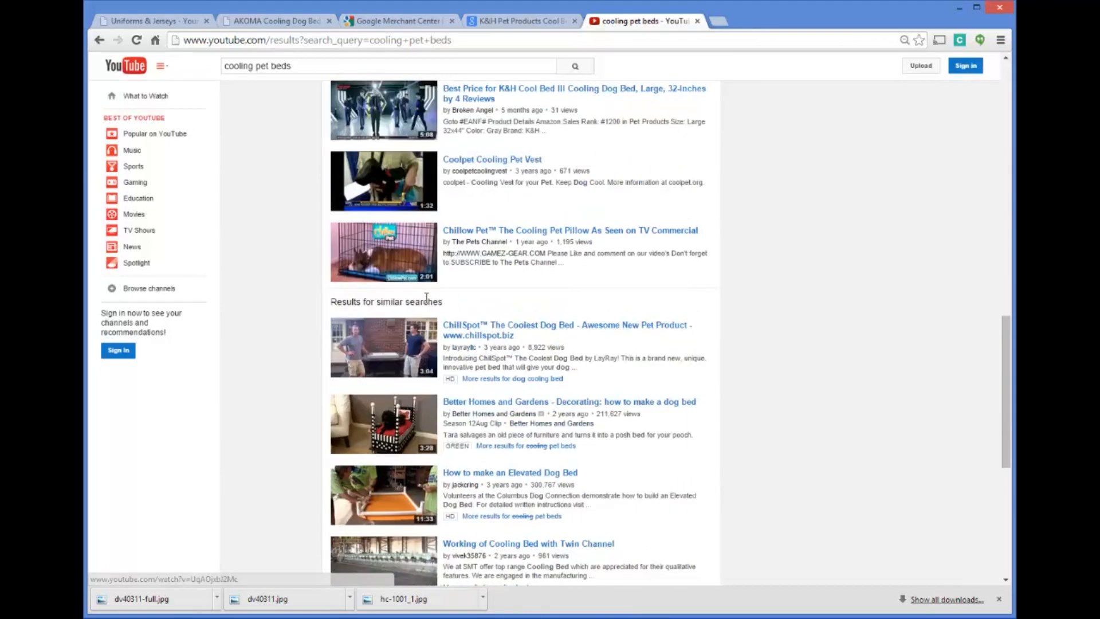
Compare the YouTube cooling pet bed results with the store's AKOMA Hound Cooler product page, reading its description and features
scroll(426, 298, up, 12)
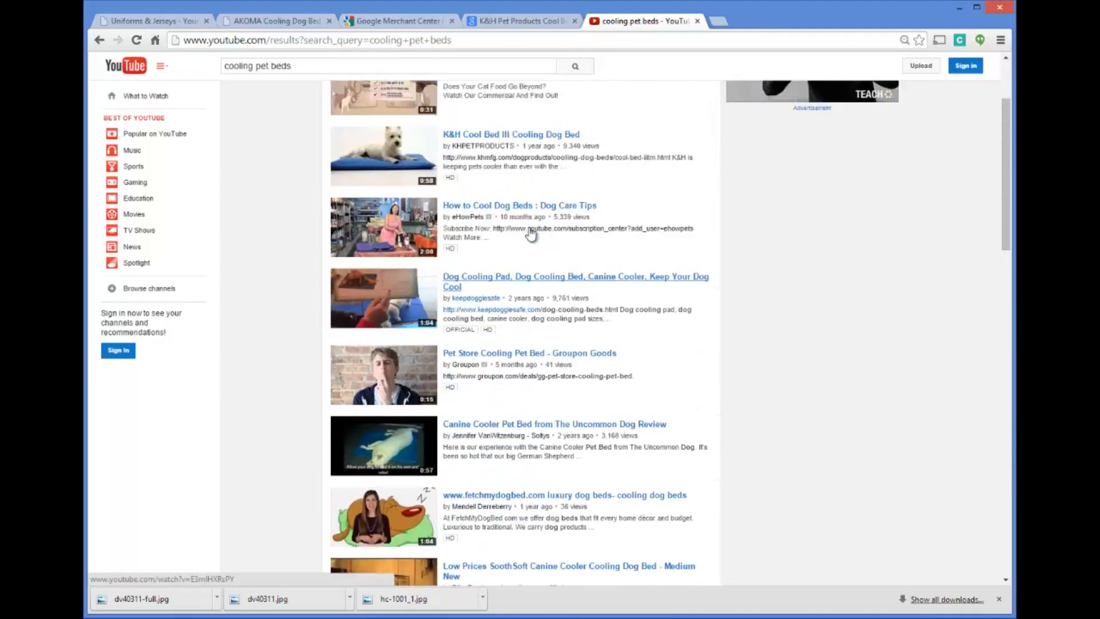
scroll(531, 232, up, 2)
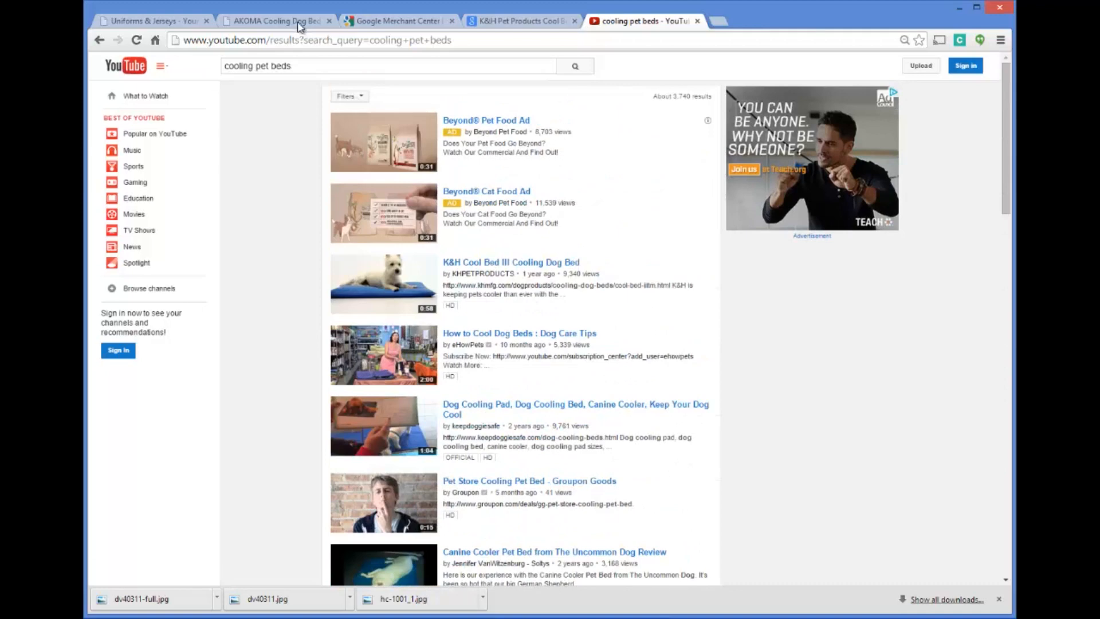
click(298, 23)
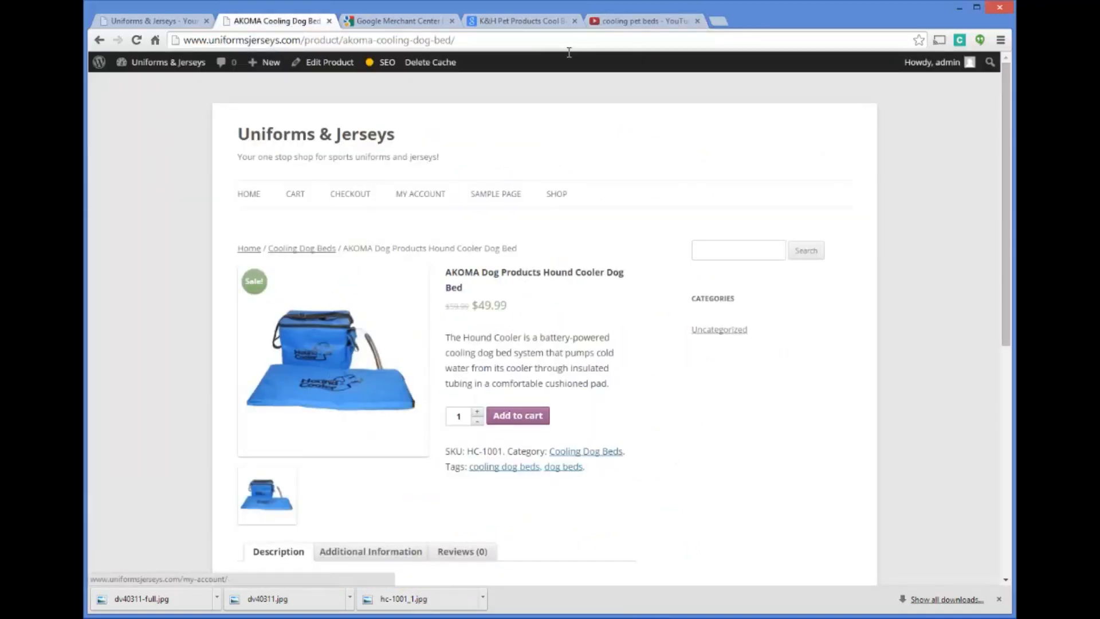
click(639, 21)
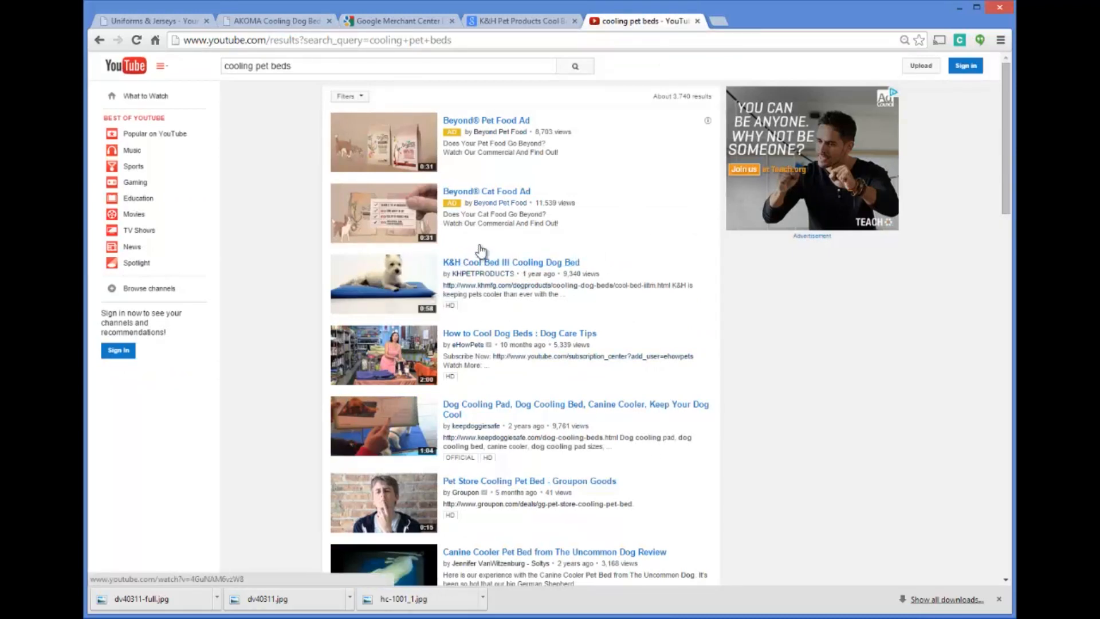
click(297, 23)
scroll(381, 320, down, 3)
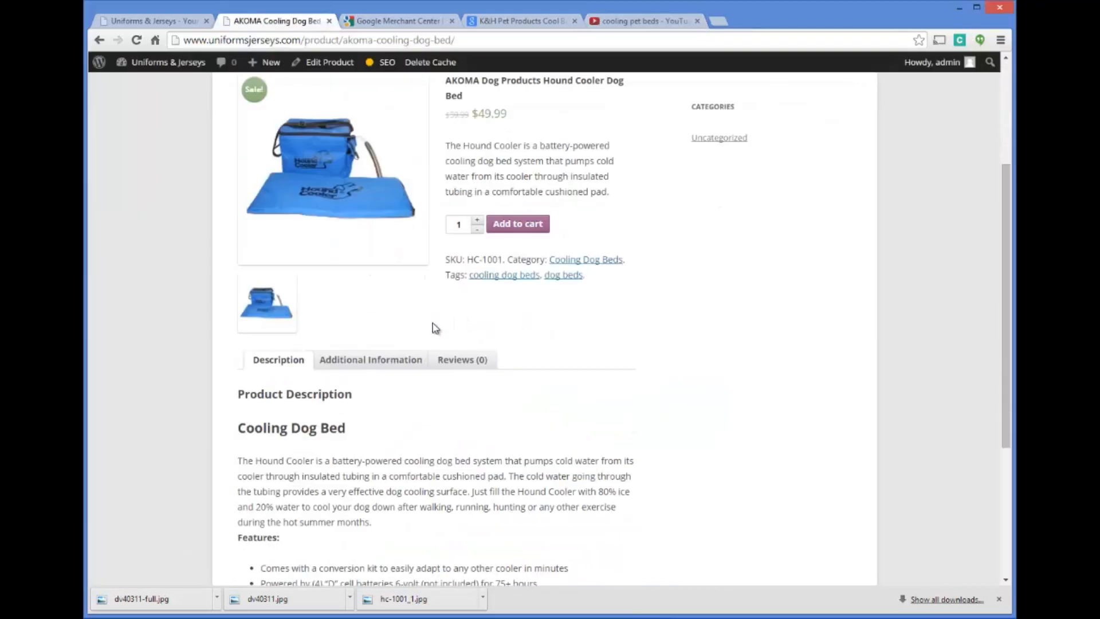
scroll(355, 430, down, 3)
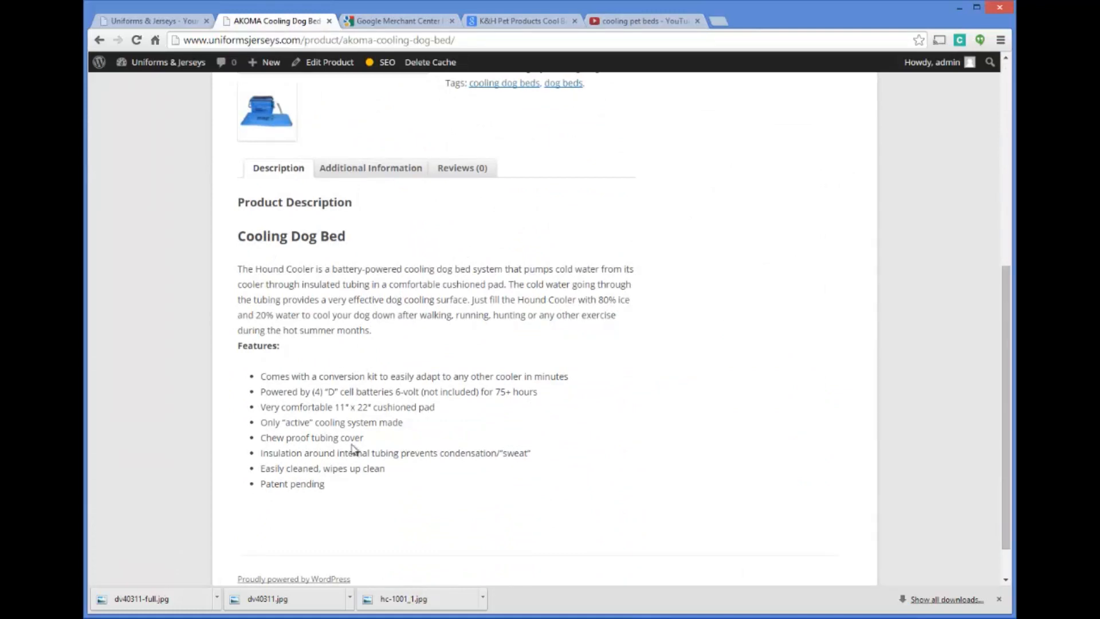
scroll(372, 459, down, 1)
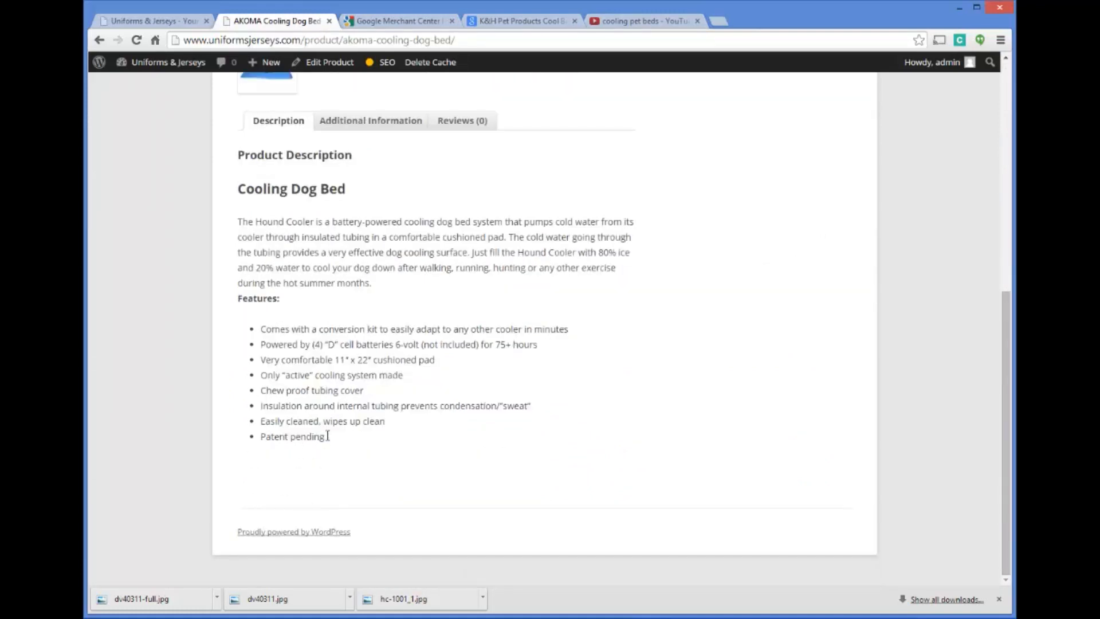
scroll(316, 437, up, 6)
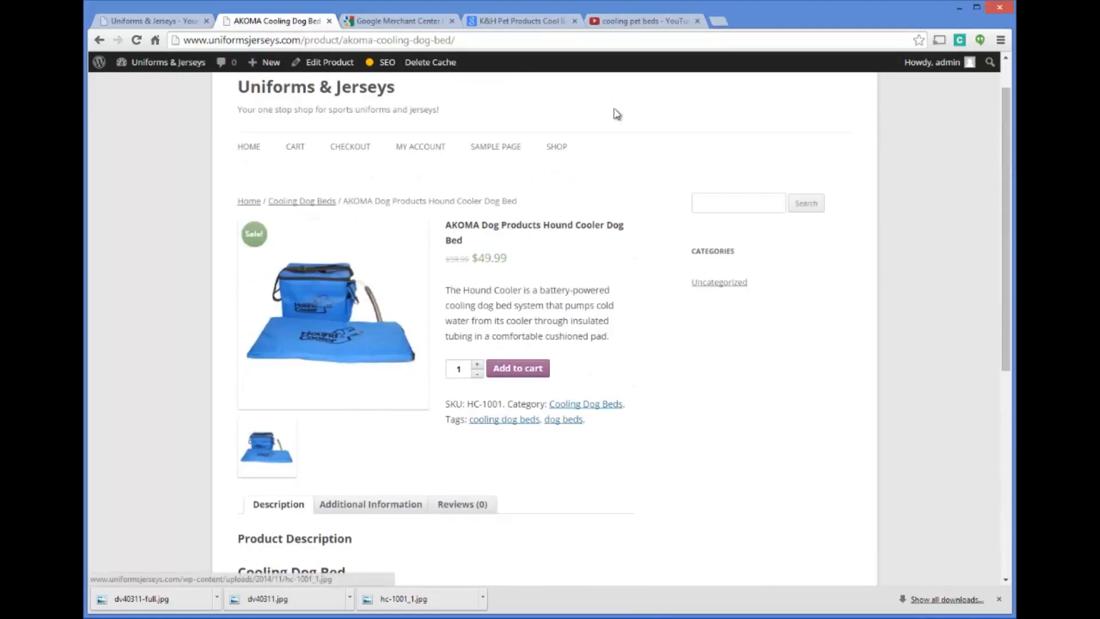
click(641, 23)
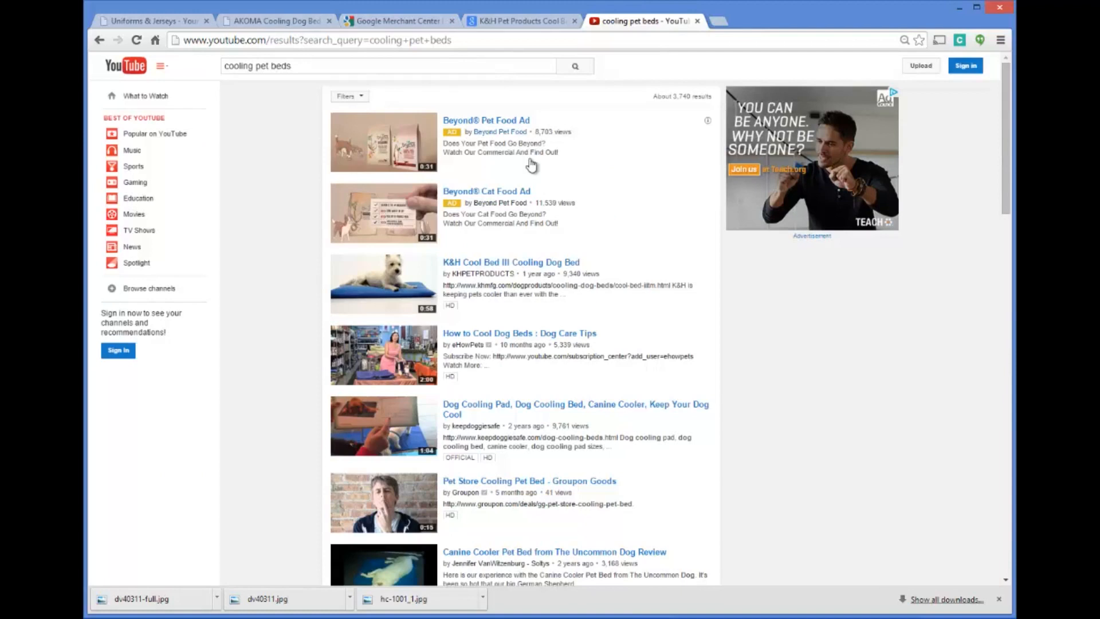
Revisit the AKOMA product page, Google Merchant Center, the Google Shopping comparison and the YouTube results in turn
click(465, 40)
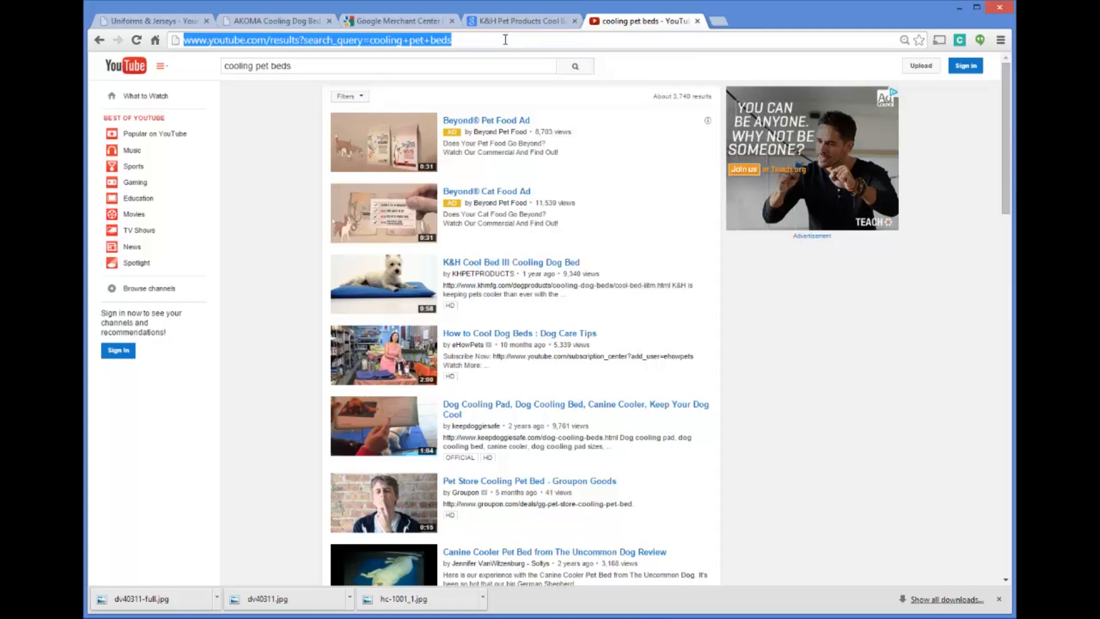
click(505, 40)
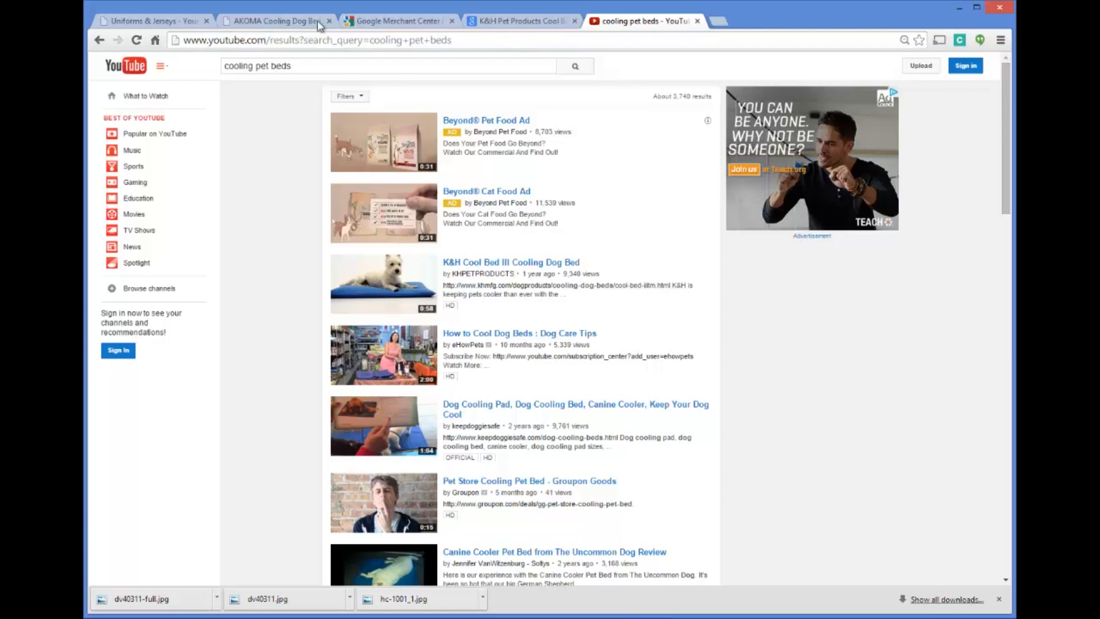
click(262, 21)
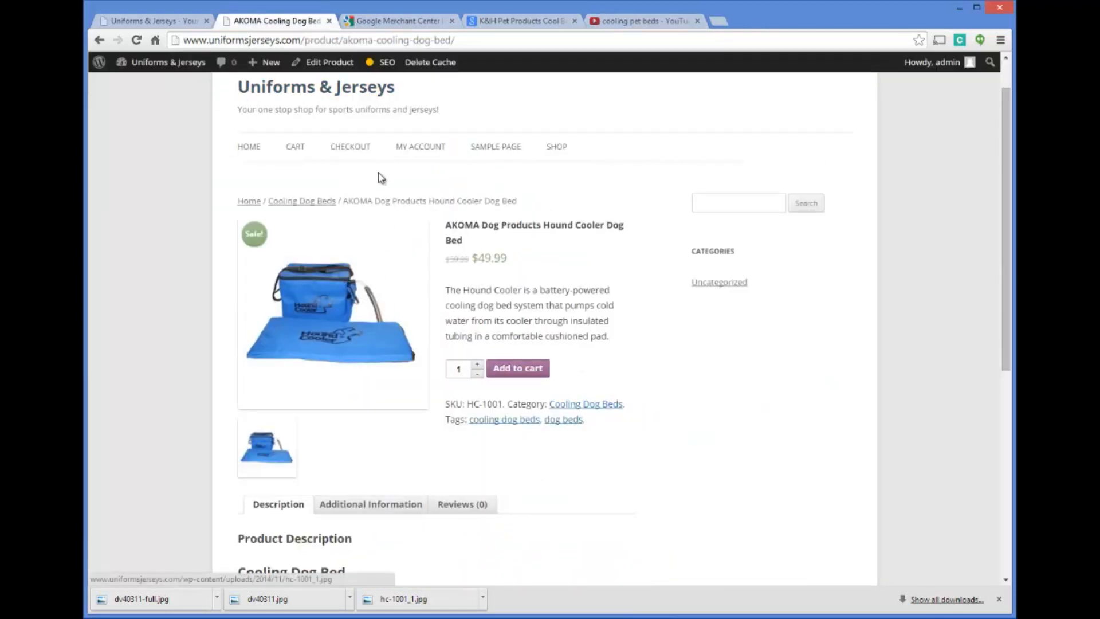
scroll(348, 213, down, 7)
scroll(384, 402, up, 7)
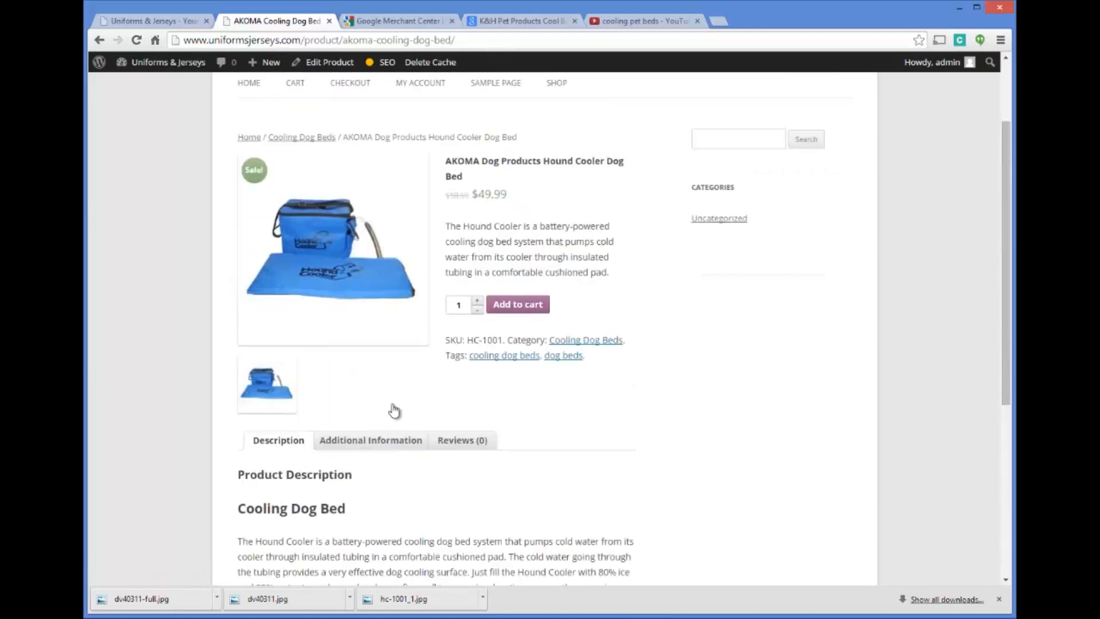
click(385, 22)
click(521, 23)
click(655, 22)
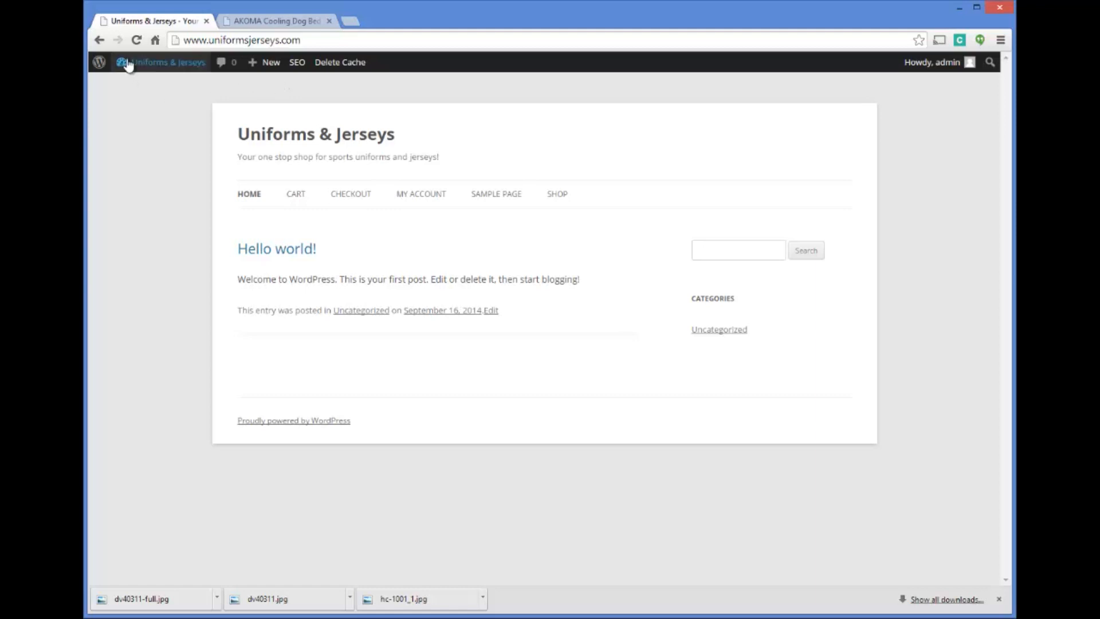
Go to the WooCommerce orders list in the WordPress dashboard and open the processing order for editing
mouse_move(133, 64)
click(136, 85)
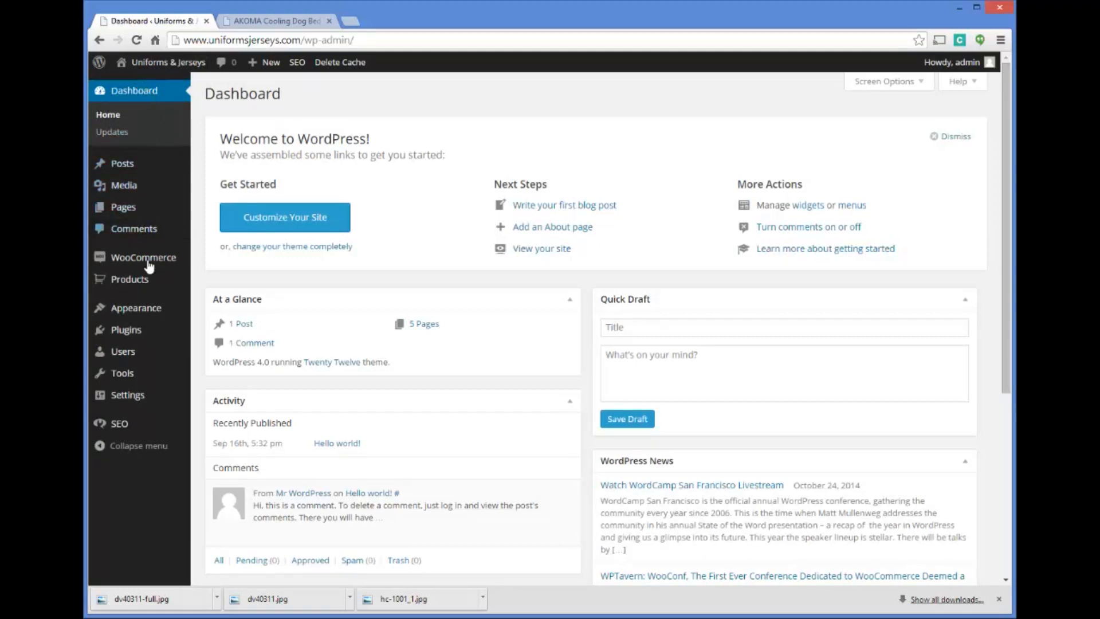
mouse_move(148, 264)
click(131, 257)
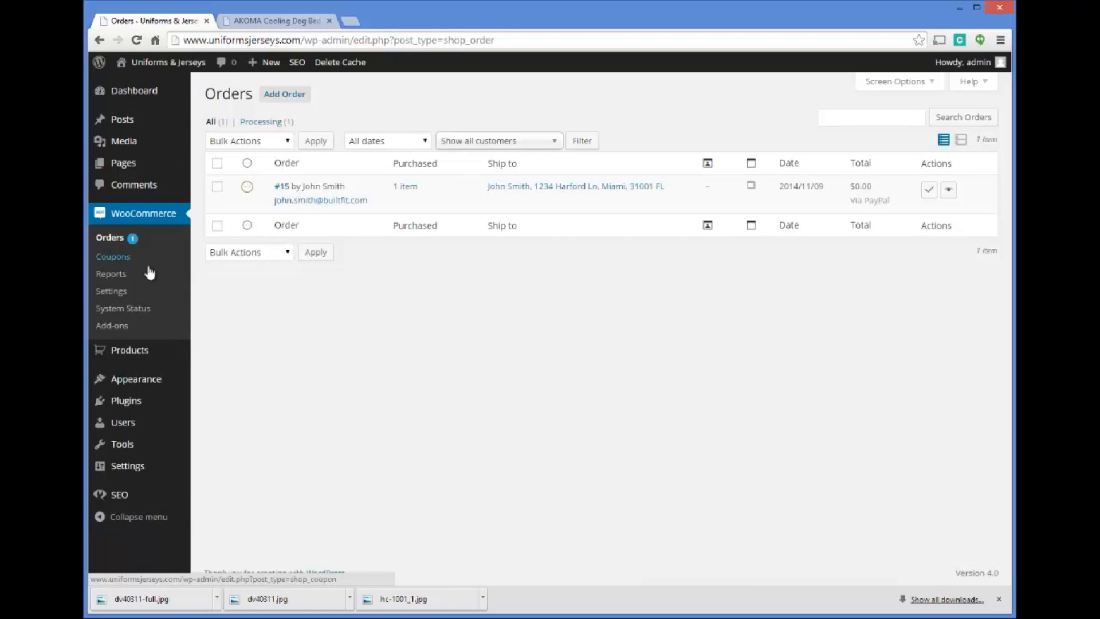
click(130, 243)
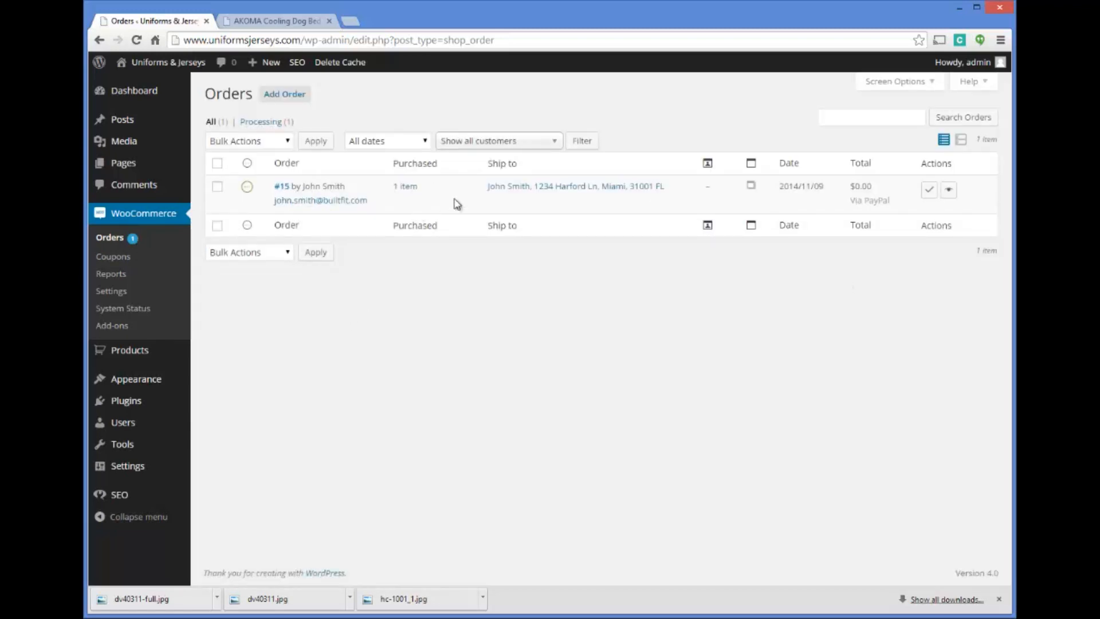
click(282, 187)
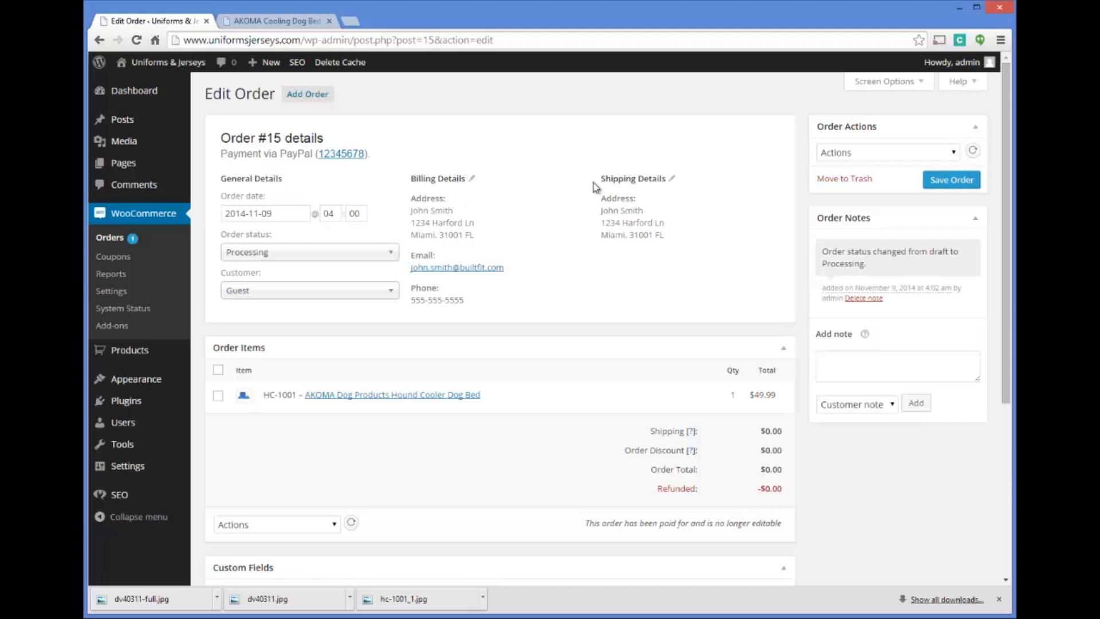
Copy the order's shipping name and address and paste them into a blank Notepad document
drag(603, 212, 678, 241)
right_click(626, 222)
click(642, 224)
click(461, 618)
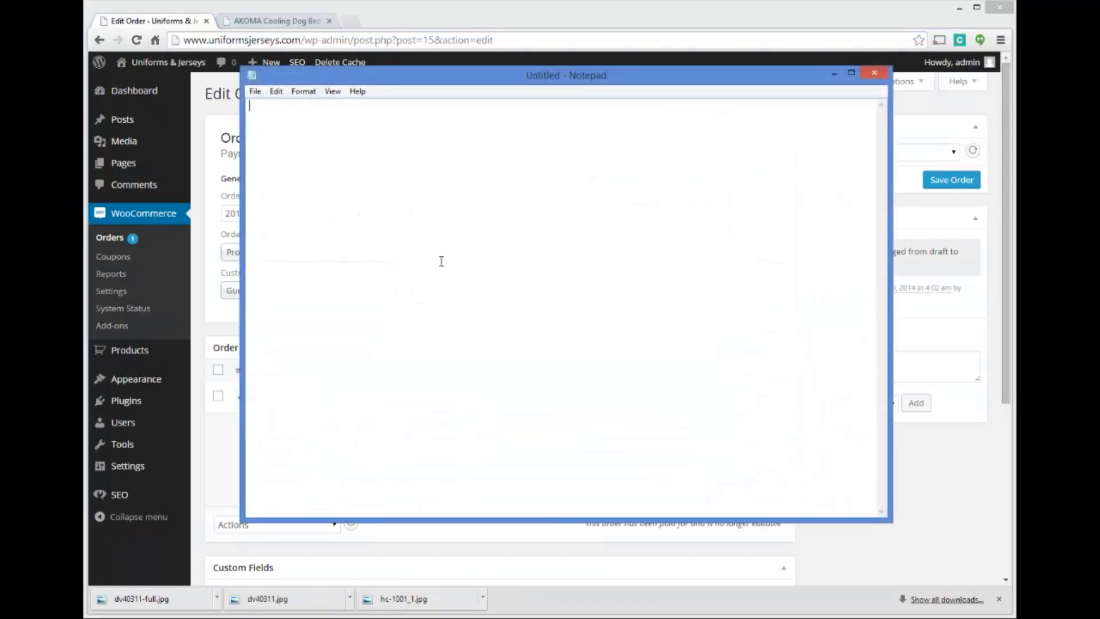
key(ctrl+v)
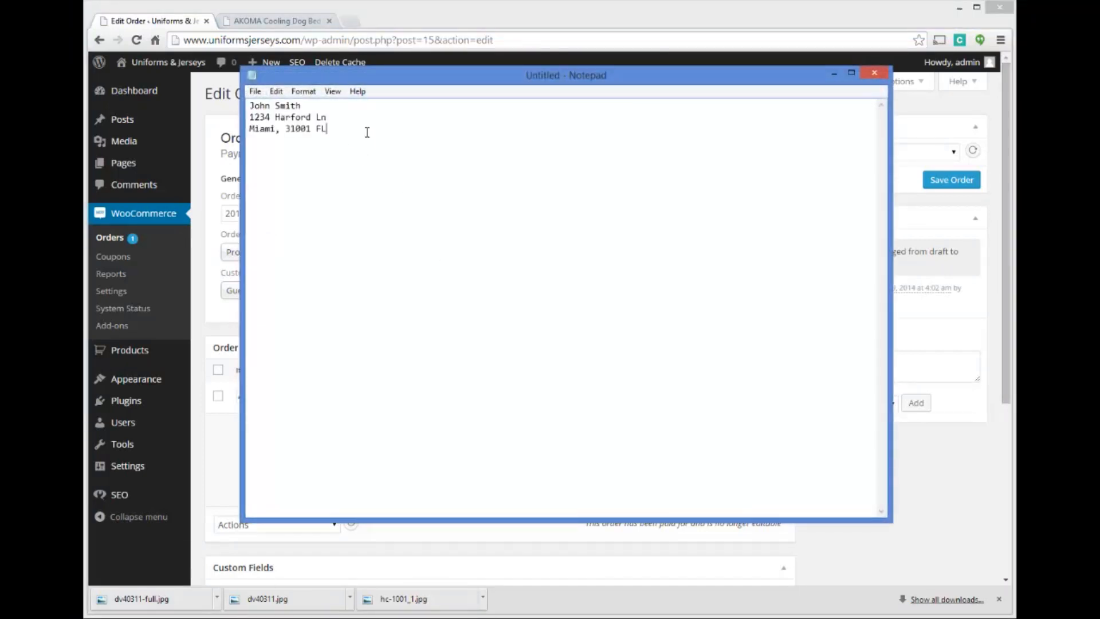
Copy the ordered item, HC-1001 – AKOMA Dog Products Hound Cooler Dog Bed, from the order into Notepad below the address
click(207, 143)
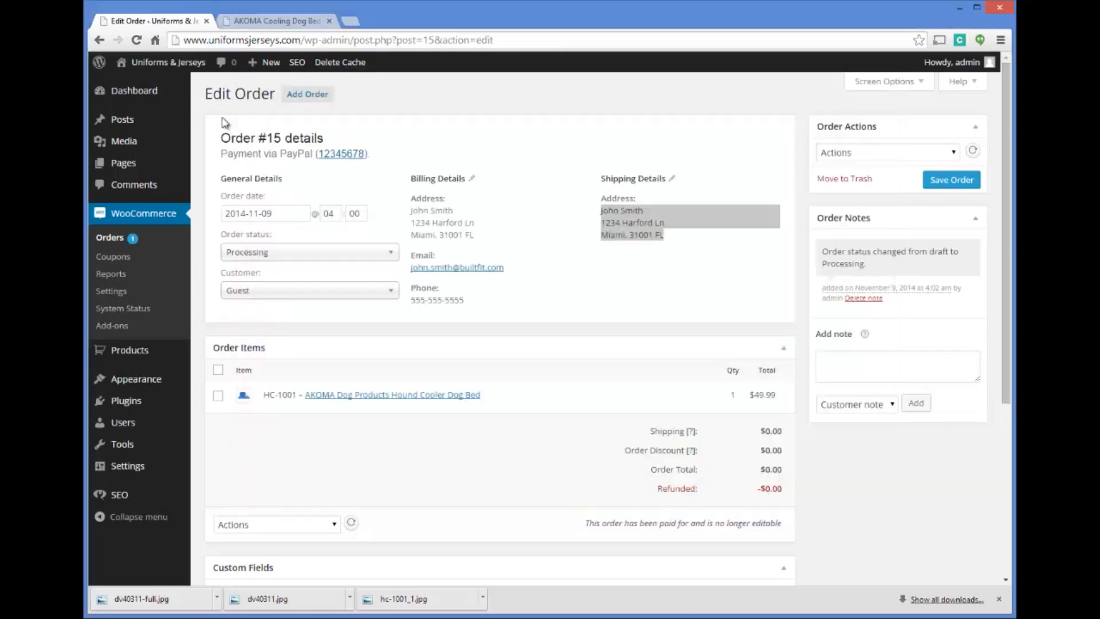
drag(265, 396, 492, 413)
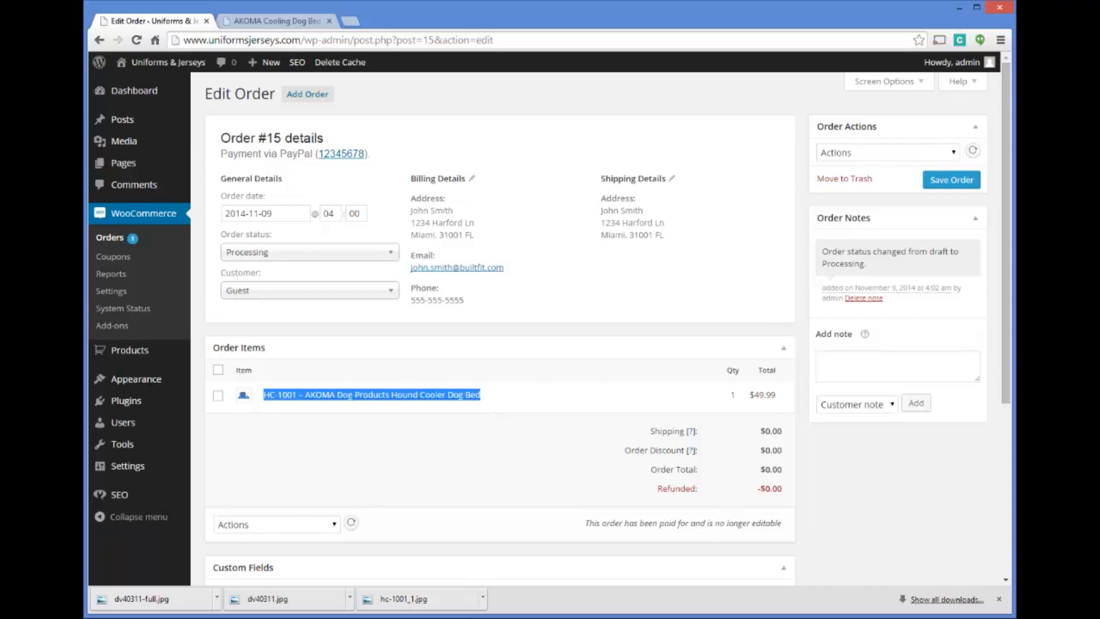
key(ctrl+c)
key(alt+Tab)
key(ctrl+v)
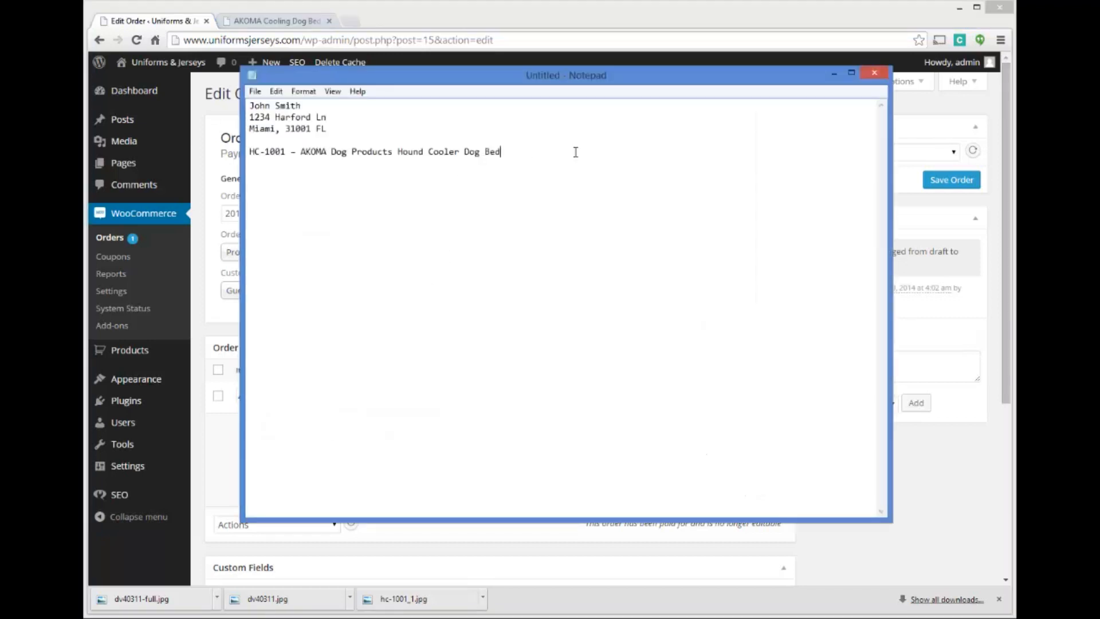
key(Return)
key(Return)
Copy the customer's email and phone from the billing details into Notepad, separated from the item line by a blank line
click(228, 173)
drag(464, 300, 414, 256)
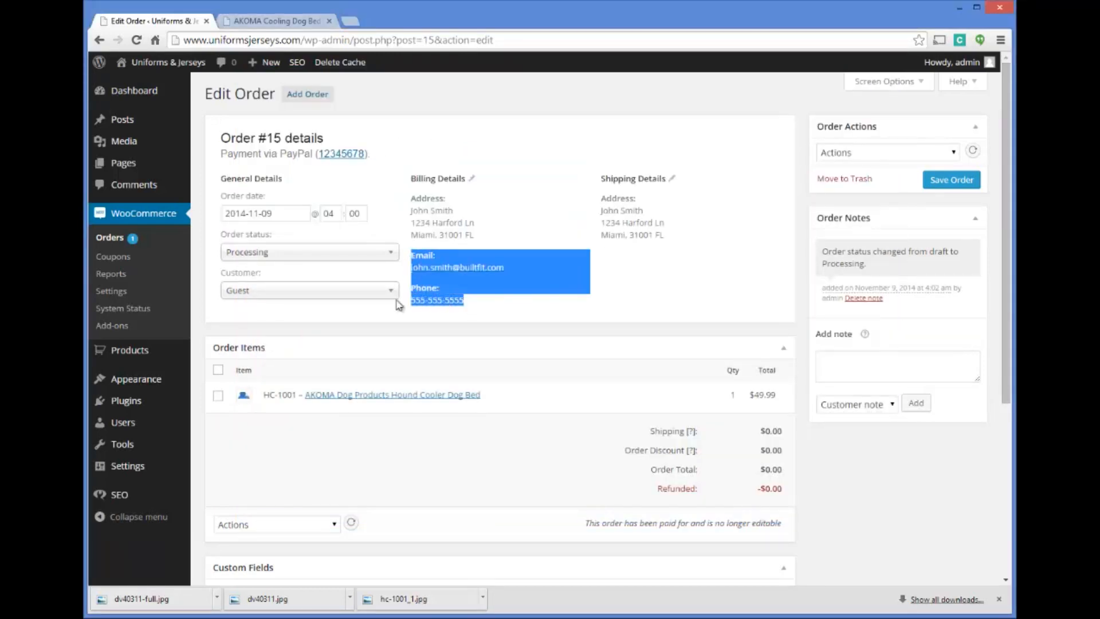
key(alt+Tab)
click(554, 152)
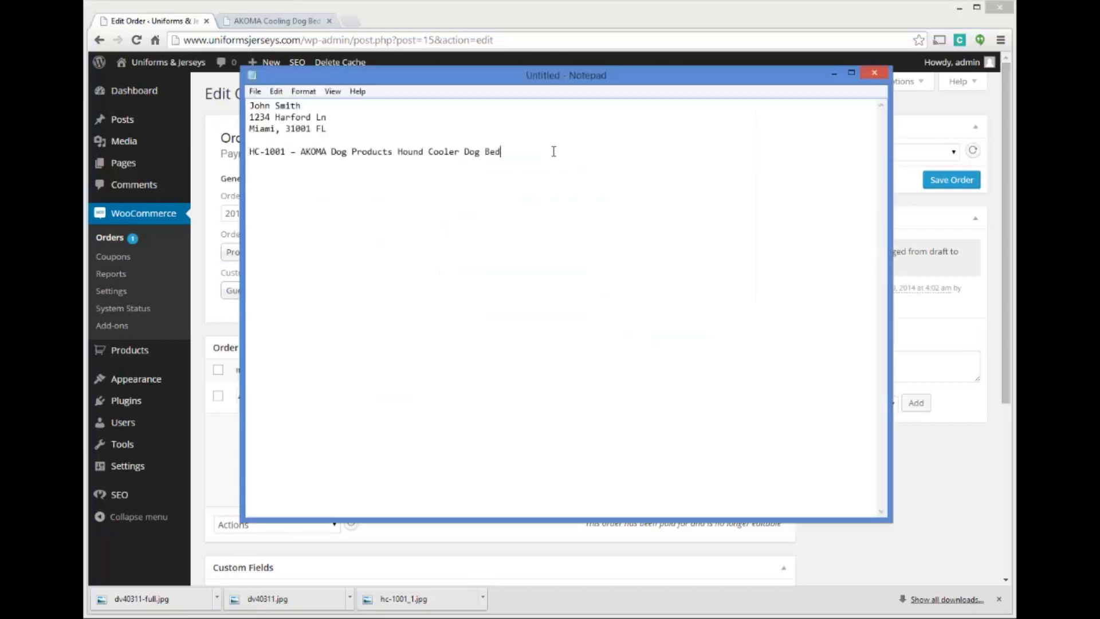
key(Return)
key(Return)
key(ctrl+v)
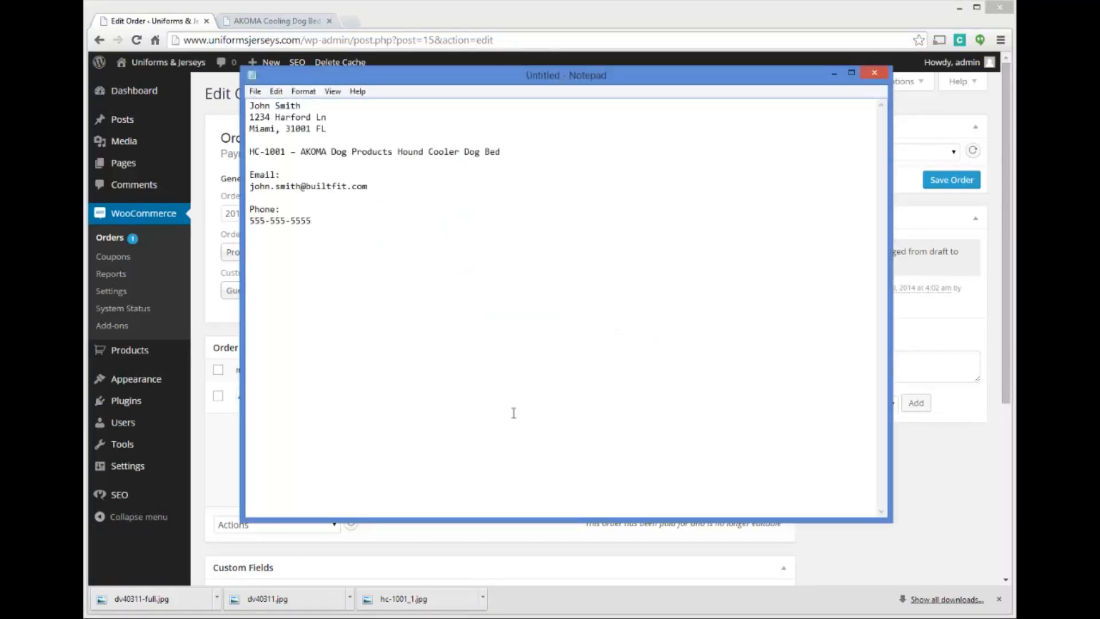
key(Return)
key(Return)
Back in the browser, choose the Processing order email as the order action and save the order
click(231, 152)
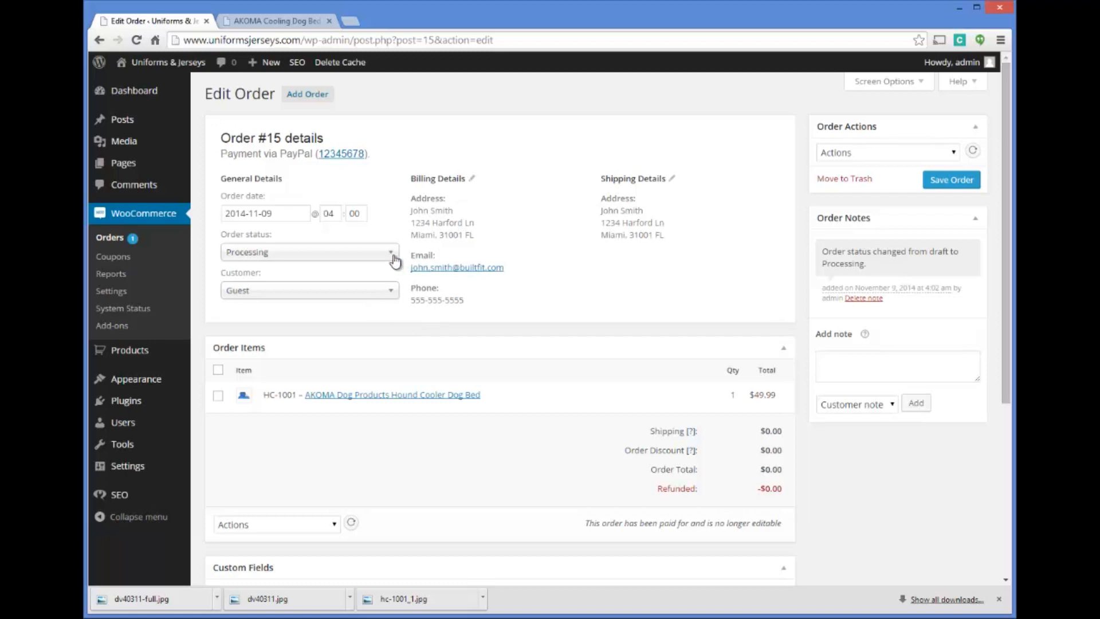
click(954, 153)
click(954, 153)
click(954, 153)
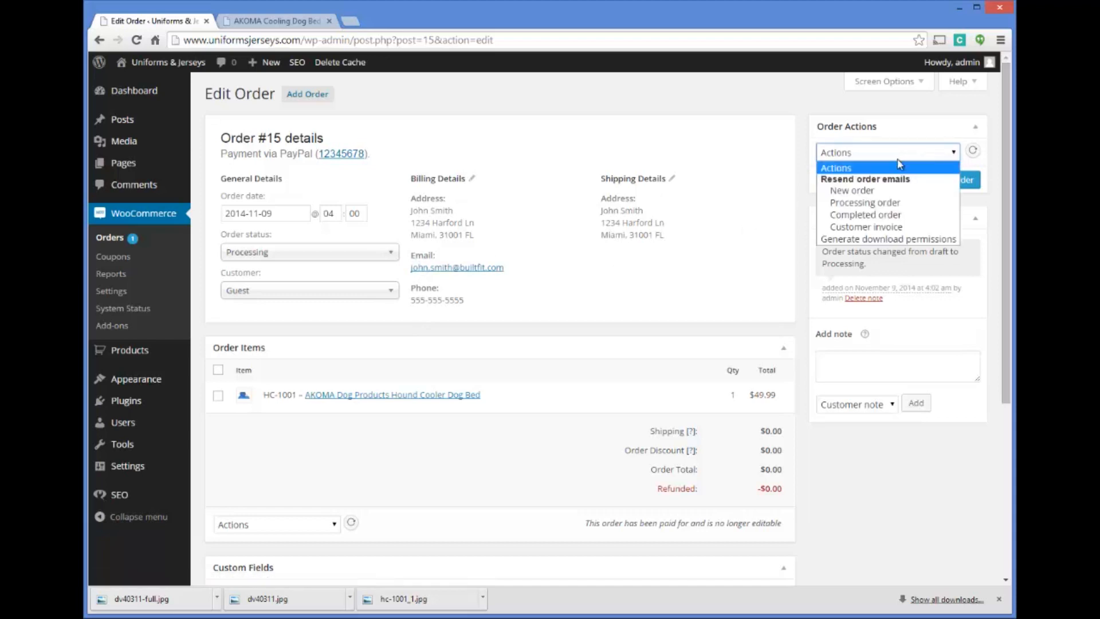
click(862, 204)
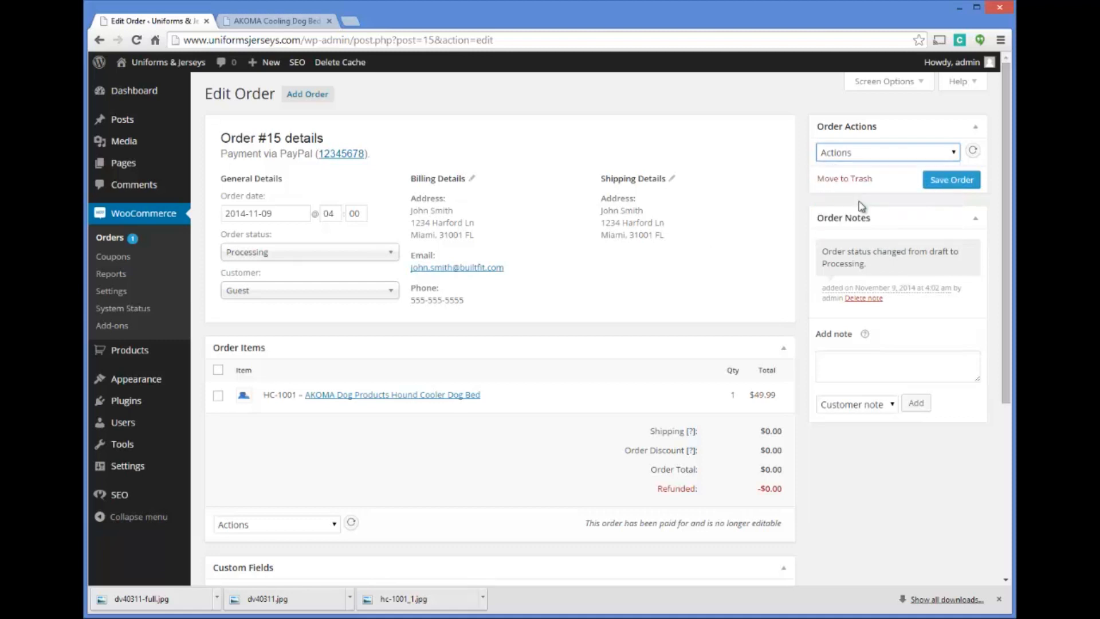
click(946, 182)
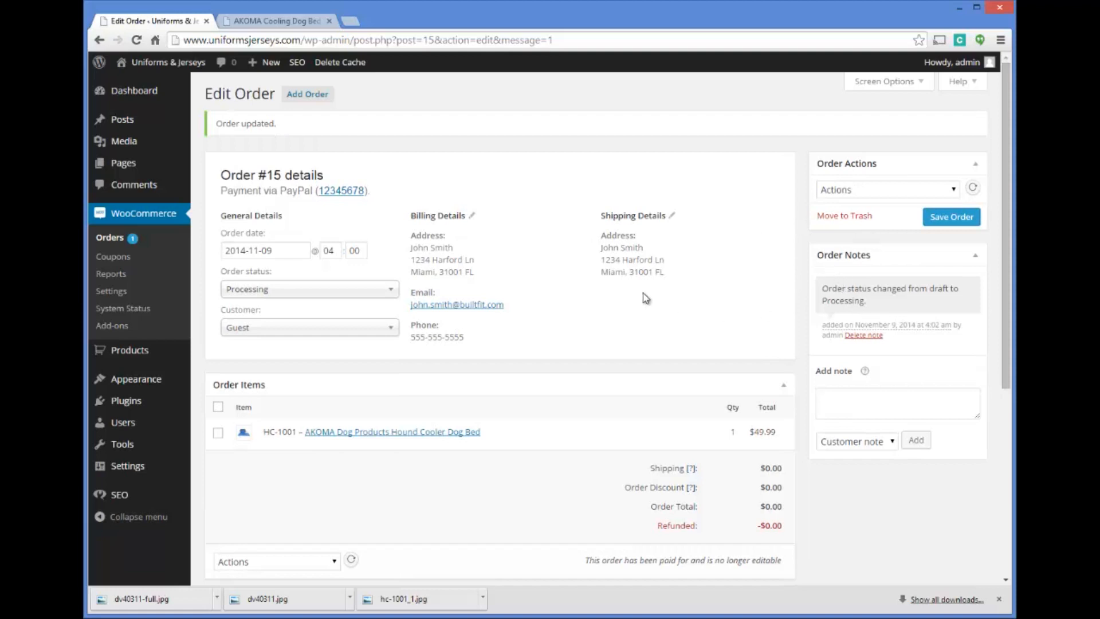
Set the order status to Completed and save the order
click(321, 291)
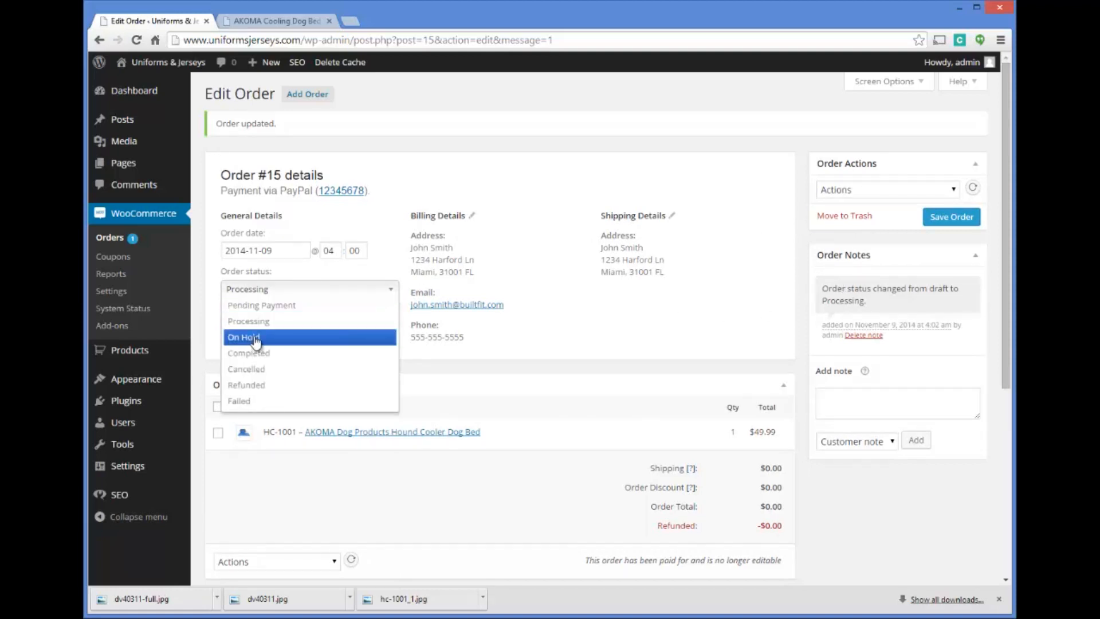
click(265, 353)
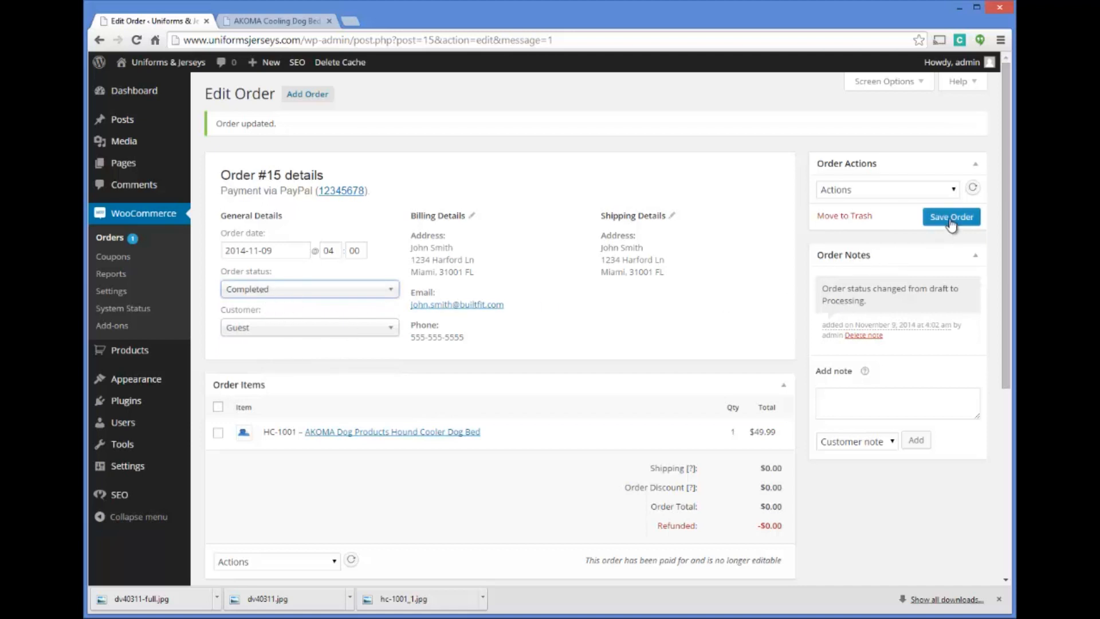
scroll(952, 226, down, 5)
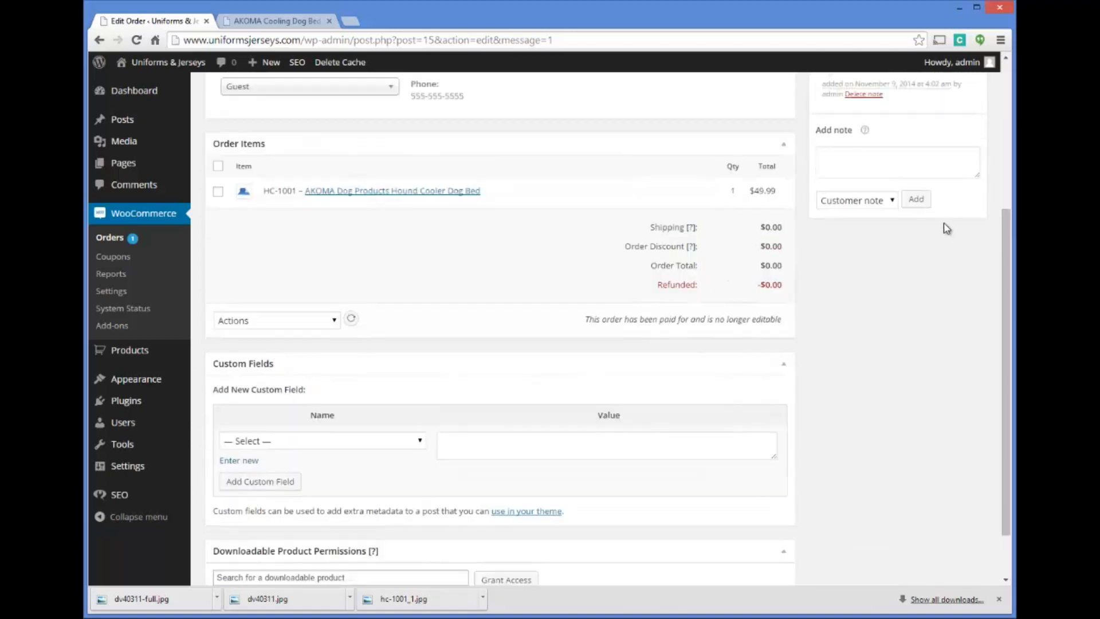
scroll(947, 228, up, 5)
click(947, 222)
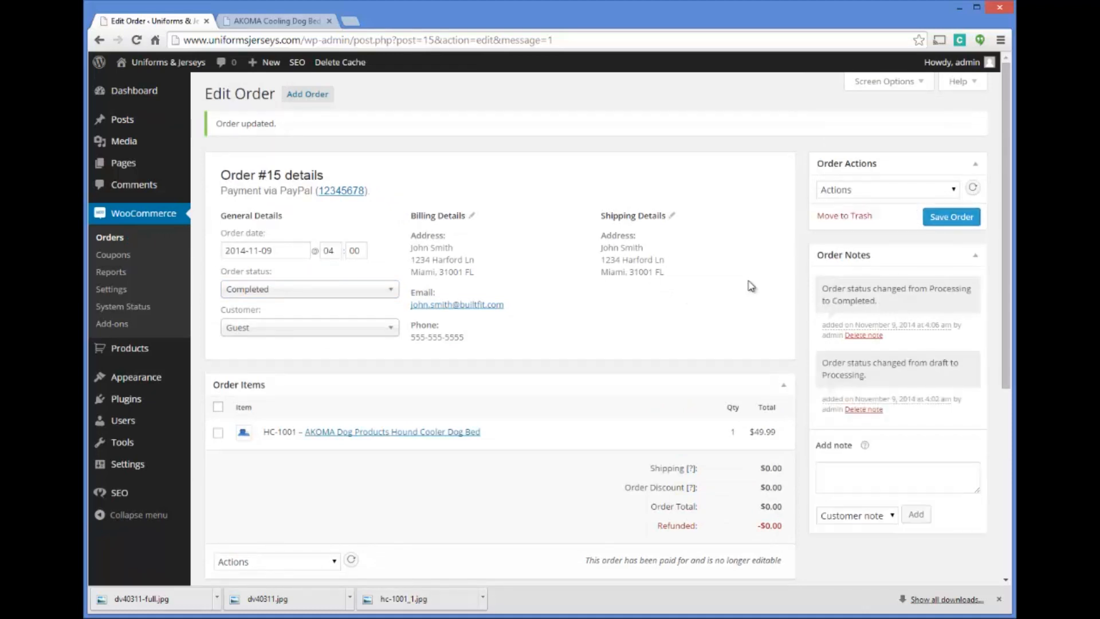
Examine the completed order's details and highlight the customer's email address in the billing details
scroll(749, 287, down, 4)
scroll(747, 276, down, 1)
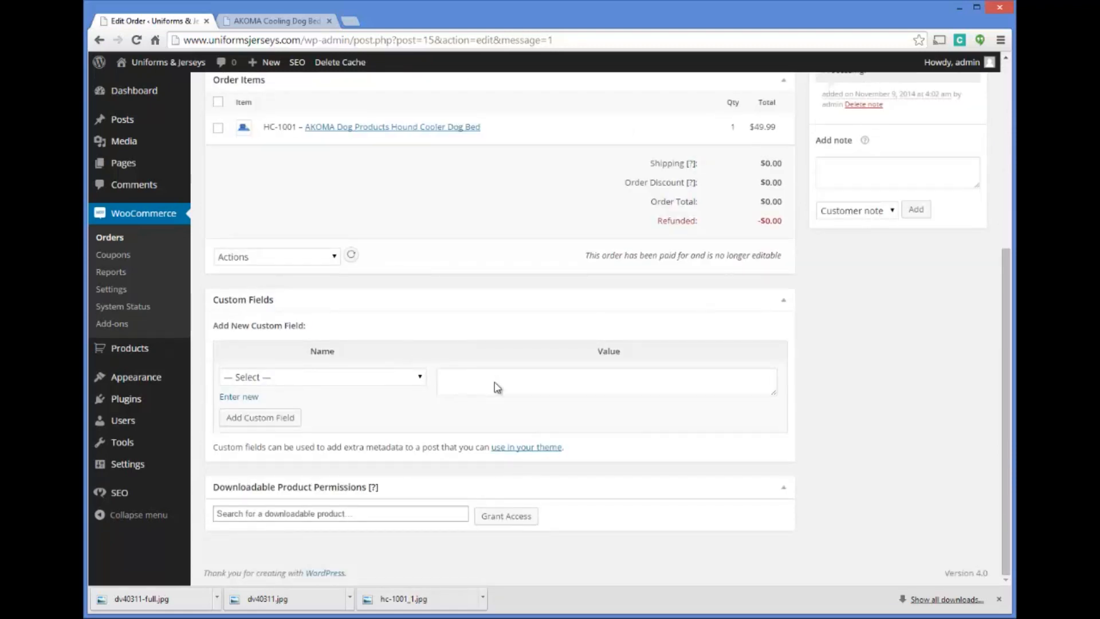
scroll(488, 381, up, 2)
scroll(482, 367, up, 3)
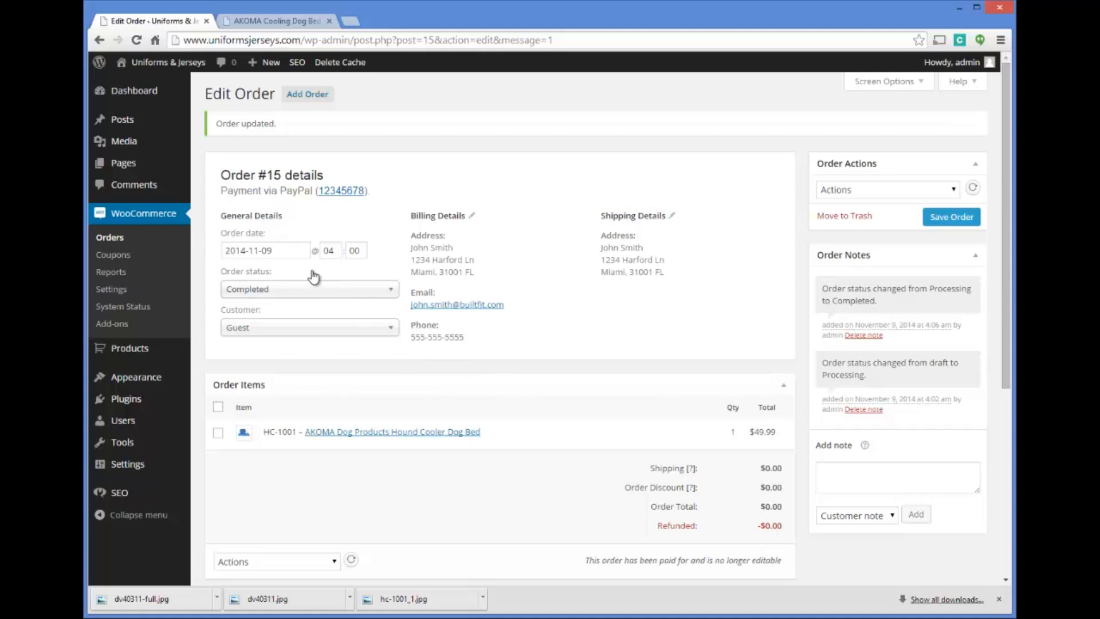
drag(510, 308, 413, 306)
click(448, 285)
drag(512, 306, 419, 297)
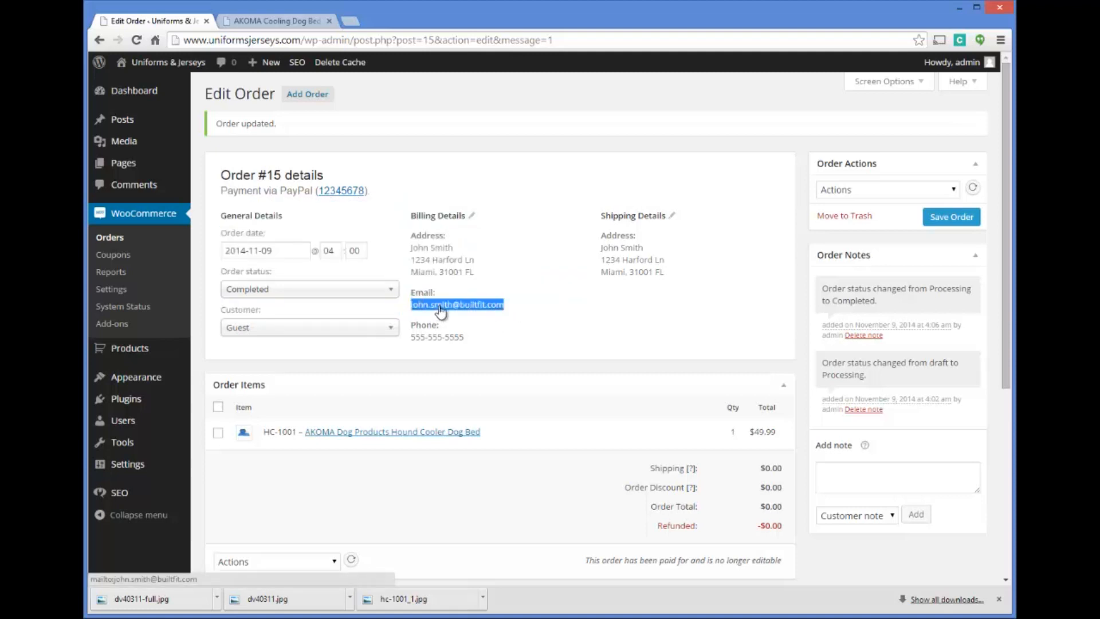